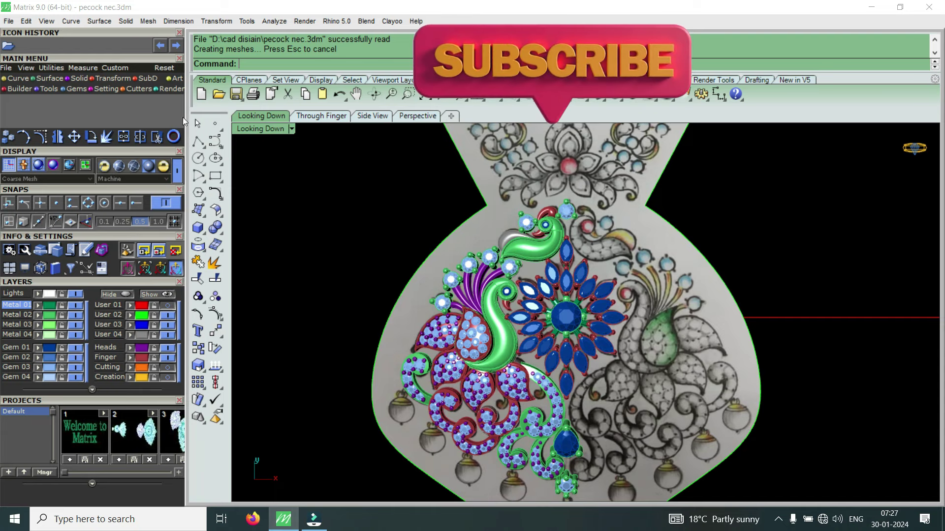
Maximize the Perspective viewport and tilt the peacock pendant into a 3-D view.
{"action": "double_click", "coordinate": [255, 127]}
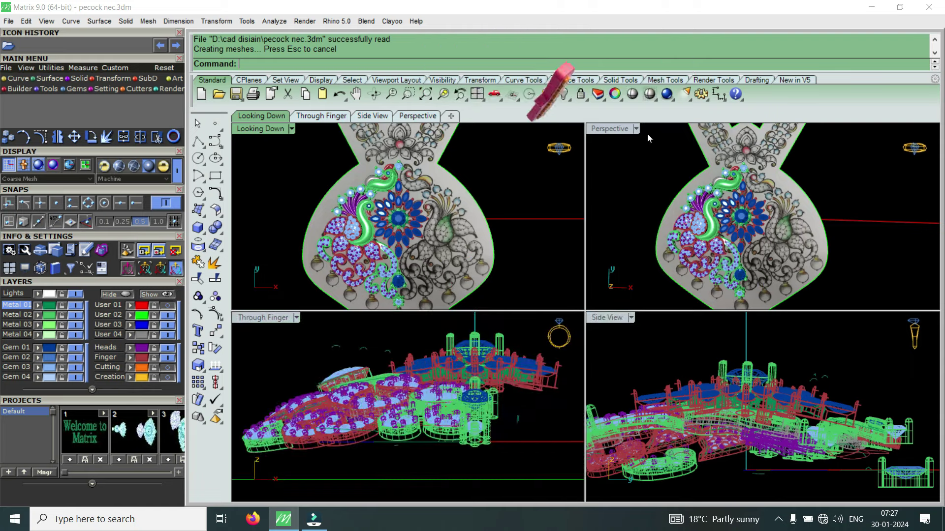
{"action": "double_click", "coordinate": [617, 129]}
{"action": "mouse_move", "coordinate": [592, 220]}
{"action": "right_mouse_down"}
{"action": "mouse_move", "coordinate": [638, 203]}
{"action": "mouse_move", "coordinate": [645, 346]}
{"action": "mouse_move", "coordinate": [709, 378]}
{"action": "mouse_move", "coordinate": [647, 296]}
{"action": "mouse_move", "coordinate": [693, 332]}
{"action": "mouse_move", "coordinate": [756, 349]}
{"action": "mouse_move", "coordinate": [642, 275]}
{"action": "mouse_move", "coordinate": [577, 265]}
{"action": "mouse_move", "coordinate": [537, 330]}
{"action": "right_mouse_up"}
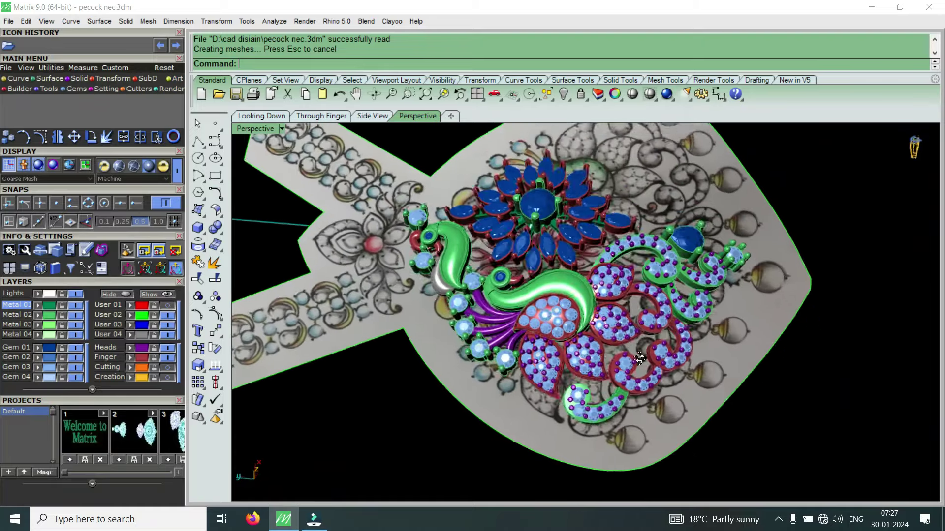
Zoom and orbit the perspective view to frame the tilted pendant.
{"action": "scroll", "coordinate": [536, 331], "scroll_direction": "up", "scroll_amount": 3}
{"action": "scroll", "coordinate": [536, 331], "scroll_direction": "up", "scroll_amount": 3}
{"action": "scroll", "coordinate": [704, 279], "scroll_direction": "down", "scroll_amount": 2}
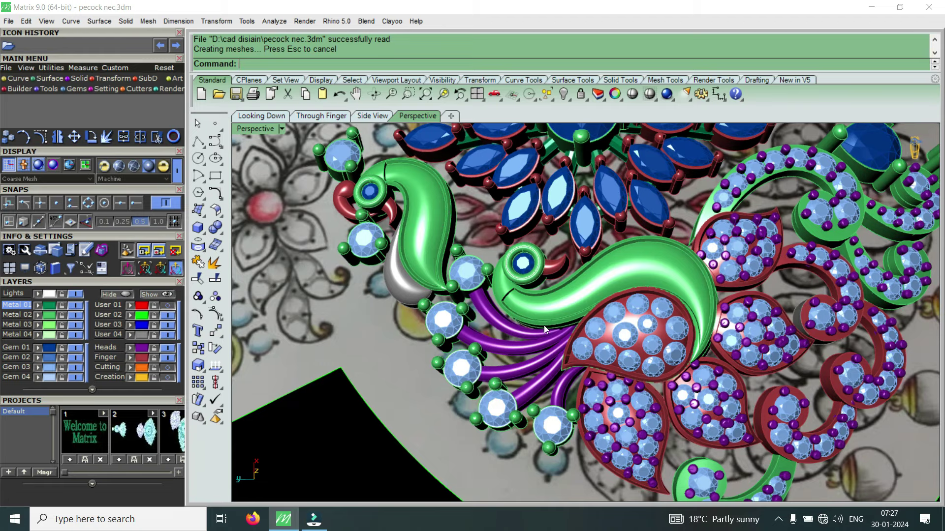
{"action": "scroll", "coordinate": [718, 368], "scroll_direction": "down", "scroll_amount": 3}
{"action": "scroll", "coordinate": [804, 373], "scroll_direction": "up", "scroll_amount": 3}
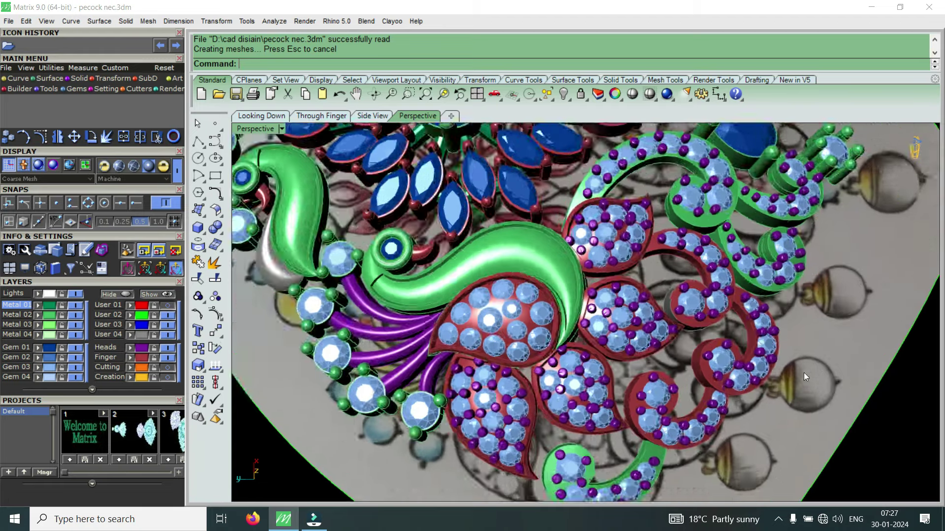
{"action": "scroll", "coordinate": [804, 373], "scroll_direction": "up", "scroll_amount": 2}
{"action": "scroll", "coordinate": [646, 371], "scroll_direction": "up", "scroll_amount": 2}
{"action": "scroll", "coordinate": [657, 409], "scroll_direction": "up", "scroll_amount": 2}
{"action": "scroll", "coordinate": [632, 373], "scroll_direction": "up", "scroll_amount": 2}
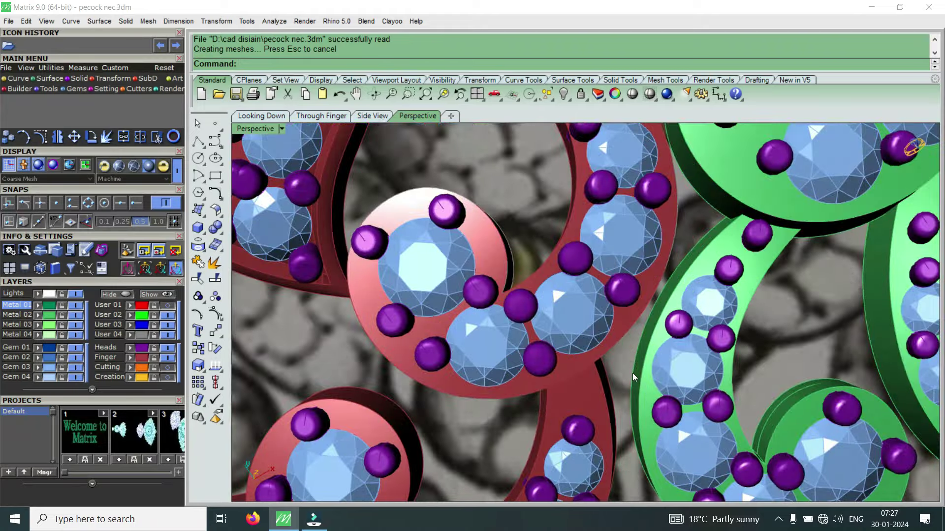
{"action": "scroll", "coordinate": [637, 388], "scroll_direction": "down", "scroll_amount": 4}
{"action": "mouse_move", "coordinate": [639, 404]}
{"action": "right_mouse_down"}
{"action": "mouse_move", "coordinate": [615, 319]}
{"action": "mouse_move", "coordinate": [648, 405]}
{"action": "right_mouse_up"}
{"action": "scroll", "coordinate": [648, 404], "scroll_direction": "down", "scroll_amount": 1}
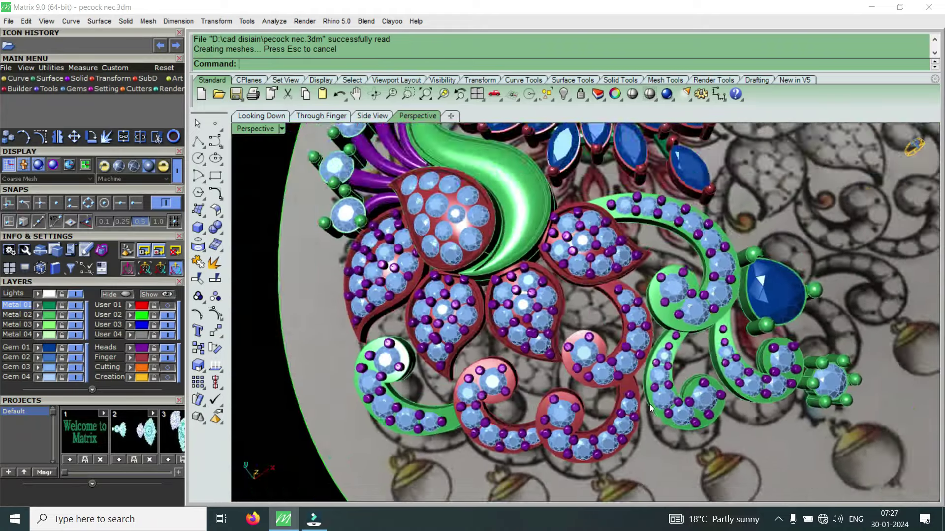
{"action": "scroll", "coordinate": [650, 407], "scroll_direction": "down", "scroll_amount": 2}
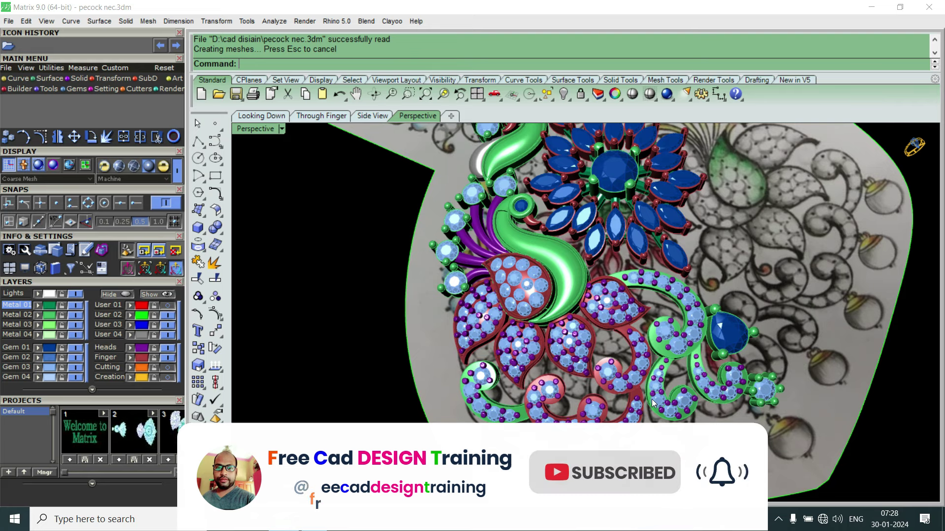
{"action": "mouse_move", "coordinate": [421, 321]}
{"action": "right_mouse_down"}
{"action": "mouse_move", "coordinate": [565, 220]}
{"action": "mouse_move", "coordinate": [583, 163]}
{"action": "mouse_move", "coordinate": [478, 152]}
{"action": "mouse_move", "coordinate": [484, 255]}
{"action": "mouse_move", "coordinate": [503, 329]}
{"action": "right_mouse_up"}
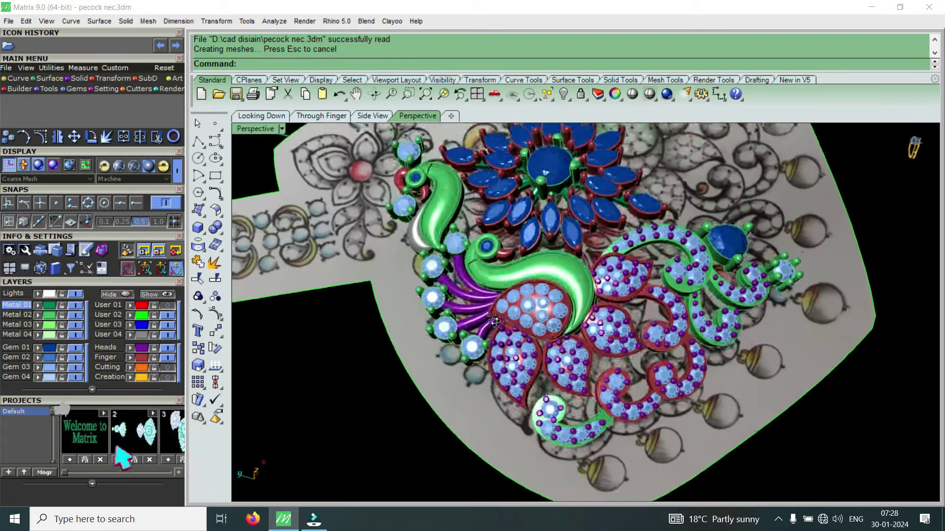
{"action": "scroll", "coordinate": [504, 329], "scroll_direction": "up", "scroll_amount": 3}
{"action": "scroll", "coordinate": [504, 329], "scroll_direction": "up", "scroll_amount": 3}
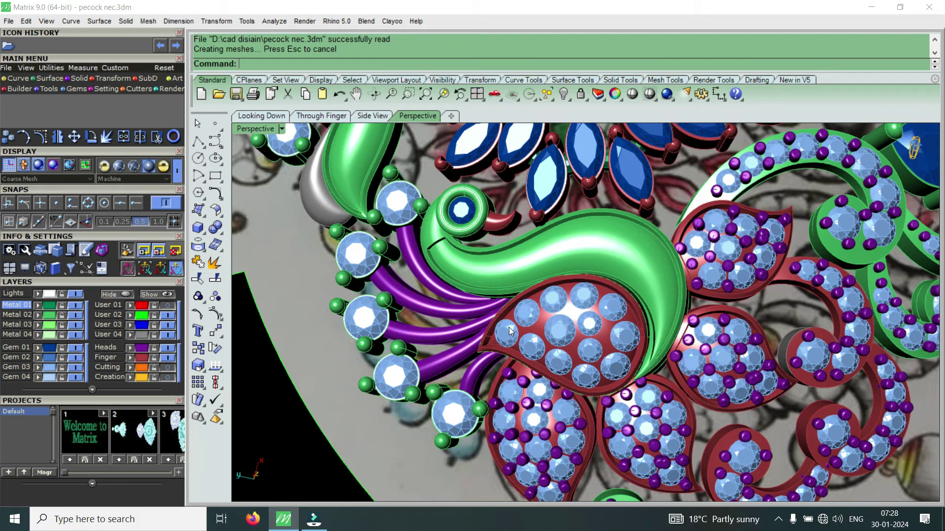
{"action": "right_click_drag", "start_coordinate": [569, 333], "coordinate": [661, 338]}
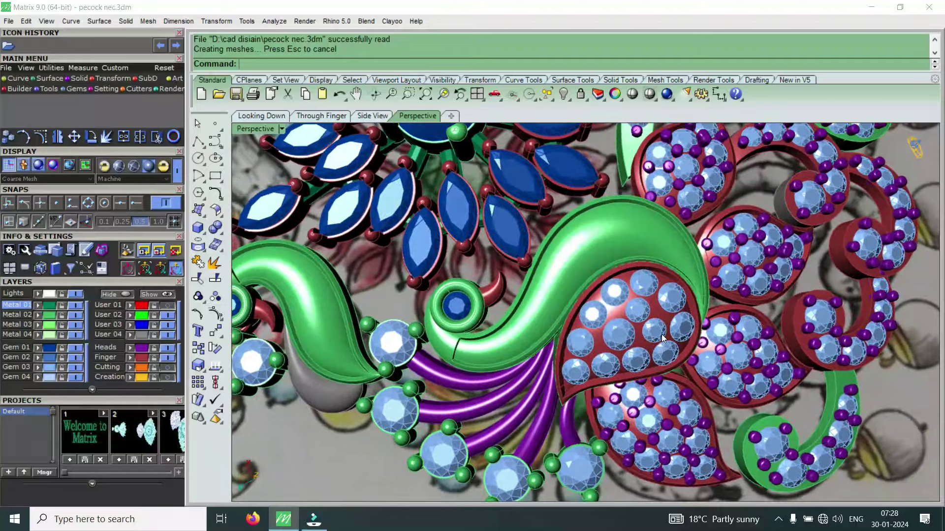
{"action": "scroll", "coordinate": [662, 338], "scroll_direction": "up", "scroll_amount": 3}
Select the green peacock neck and start Gem on Surface, orbiting to preview the gem.
{"action": "scroll", "coordinate": [662, 340], "scroll_direction": "up", "scroll_amount": 3}
{"action": "left_click", "coordinate": [581, 378]}
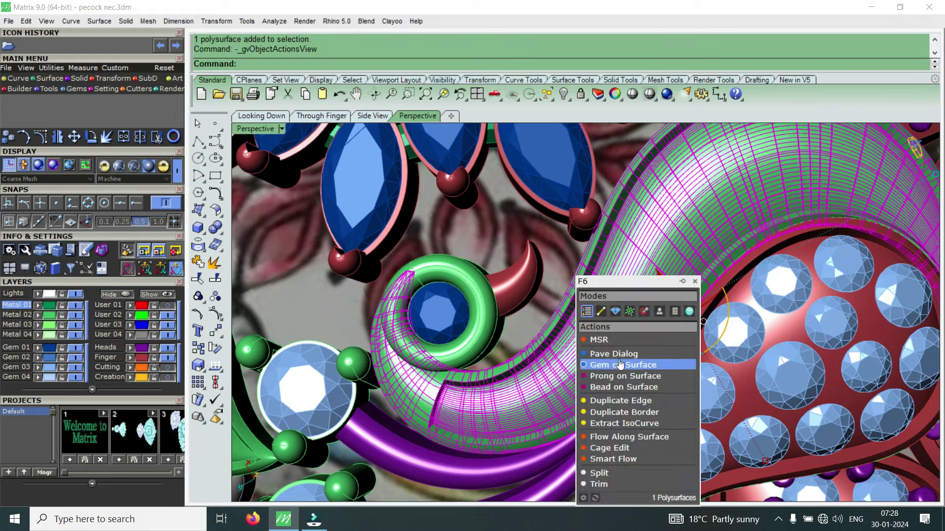
{"action": "left_click", "coordinate": [620, 364]}
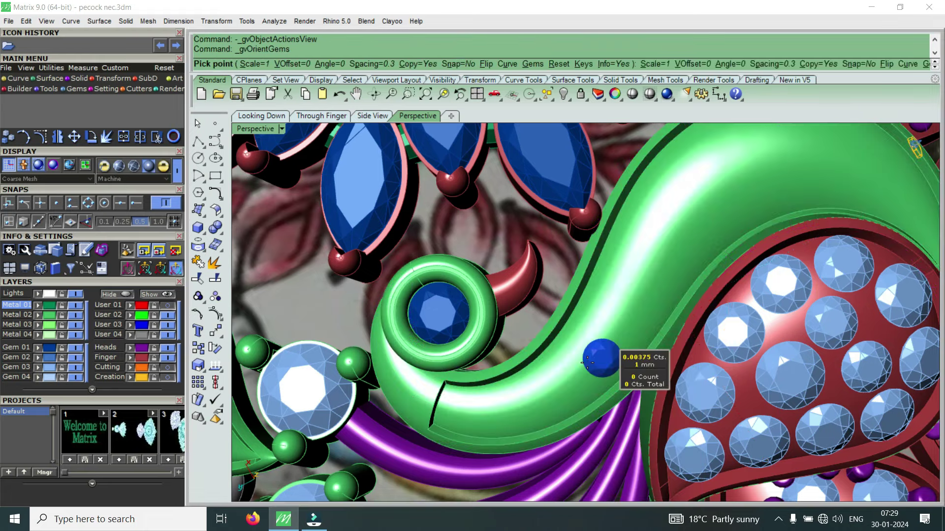
{"action": "scroll", "coordinate": [587, 363], "scroll_direction": "down", "scroll_amount": 3}
{"action": "scroll", "coordinate": [538, 388], "scroll_direction": "up", "scroll_amount": 2}
{"action": "scroll", "coordinate": [595, 312], "scroll_direction": "up", "scroll_amount": 3}
{"action": "scroll", "coordinate": [593, 315], "scroll_direction": "up", "scroll_amount": 3}
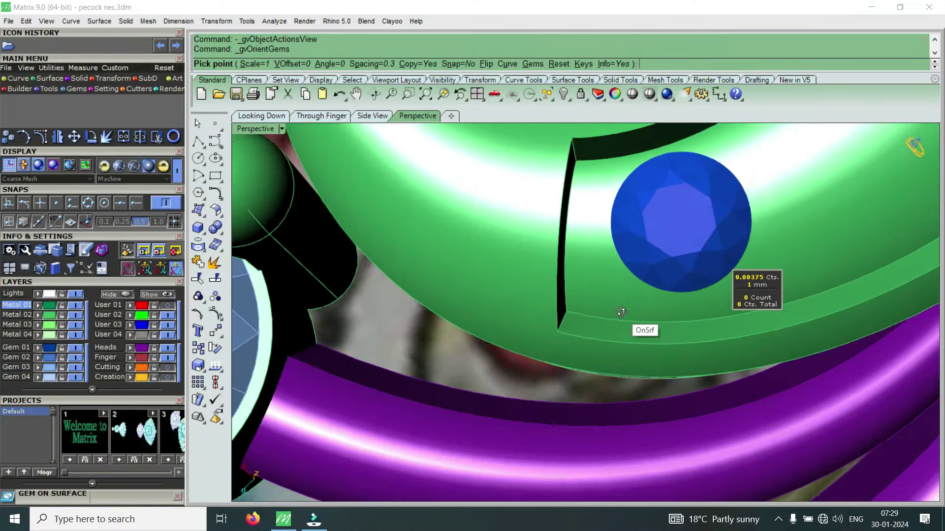
{"action": "scroll", "coordinate": [621, 312], "scroll_direction": "up", "scroll_amount": 1}
{"action": "scroll", "coordinate": [623, 303], "scroll_direction": "up", "scroll_amount": 1}
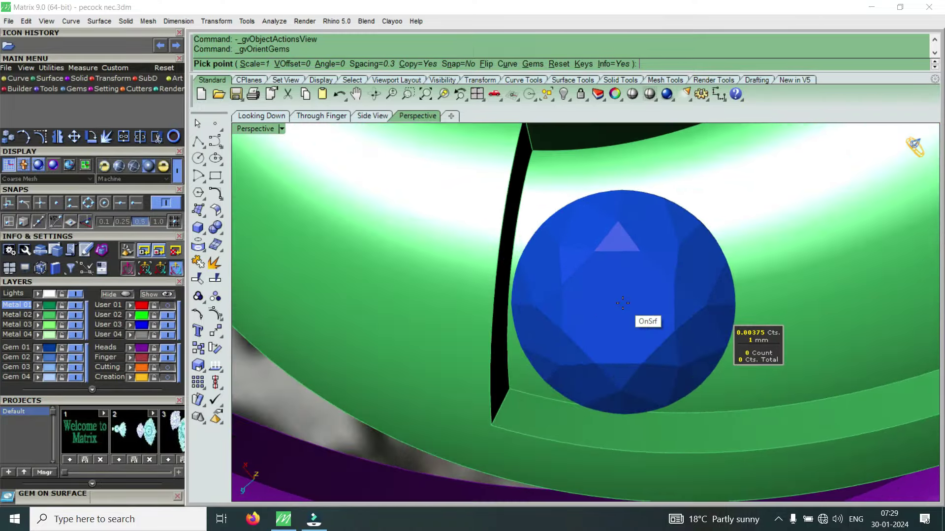
{"action": "right_click_drag", "start_coordinate": [623, 303], "coordinate": [640, 297]}
{"action": "scroll", "coordinate": [641, 297], "scroll_direction": "up", "scroll_amount": 1, "text": "shift"}
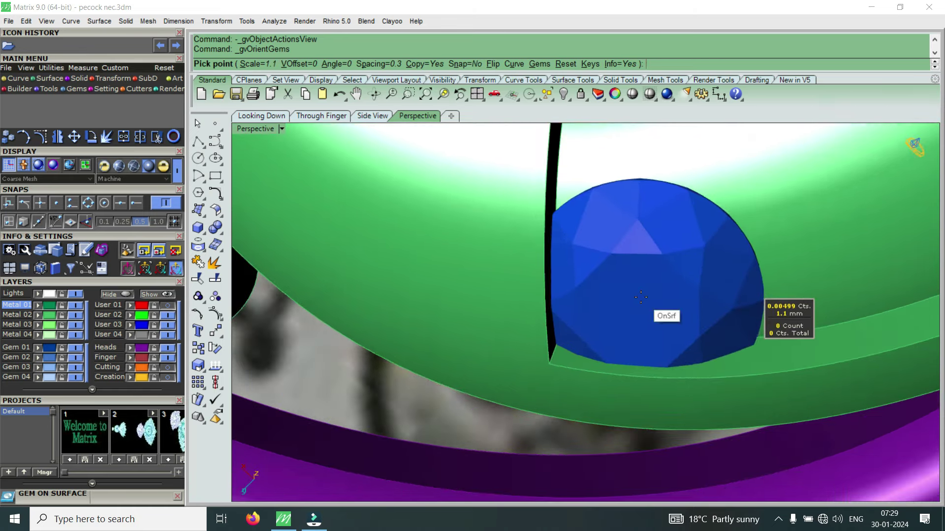
{"action": "scroll", "coordinate": [641, 297], "scroll_direction": "up", "scroll_amount": 1, "text": "shift"}
{"action": "scroll", "coordinate": [642, 300], "scroll_direction": "up", "scroll_amount": 1, "text": "shift"}
{"action": "scroll", "coordinate": [640, 300], "scroll_direction": "down", "scroll_amount": 3}
{"action": "scroll", "coordinate": [661, 275], "scroll_direction": "up", "scroll_amount": 3}
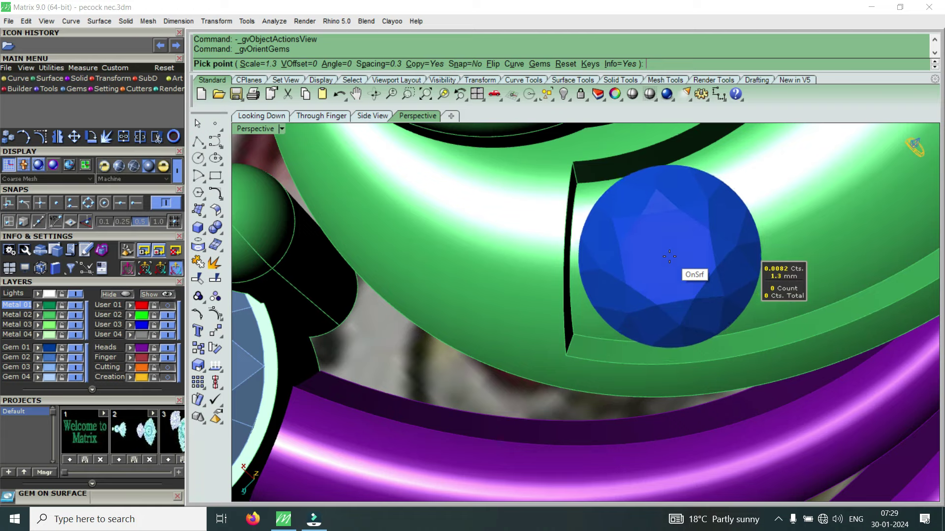
Set two small round gems side by side on the green neck.
{"action": "left_click", "coordinate": [669, 256]}
{"action": "right_click_drag", "start_coordinate": [675, 258], "coordinate": [597, 293]}
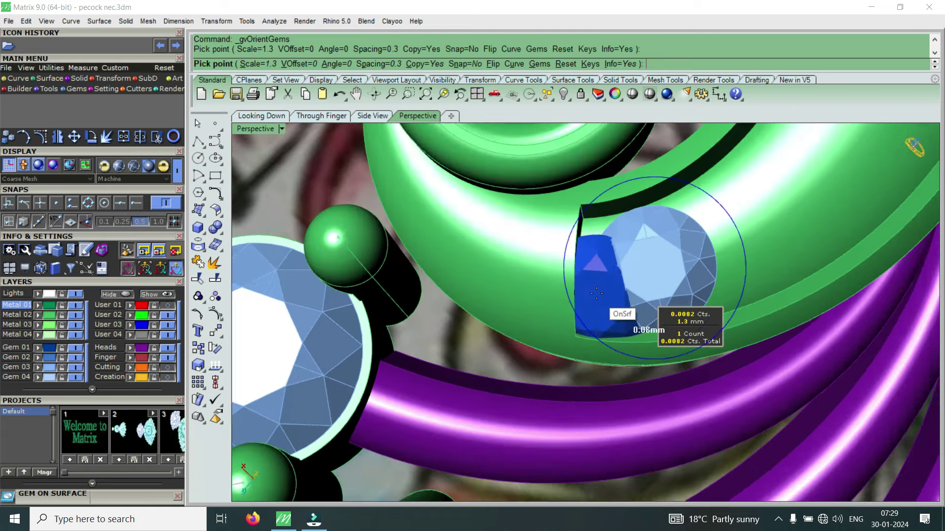
{"action": "scroll", "coordinate": [597, 293], "scroll_direction": "down", "scroll_amount": 2}
{"action": "scroll", "coordinate": [700, 264], "scroll_direction": "up", "scroll_amount": 1, "text": "shift"}
{"action": "scroll", "coordinate": [697, 249], "scroll_direction": "up", "scroll_amount": 3}
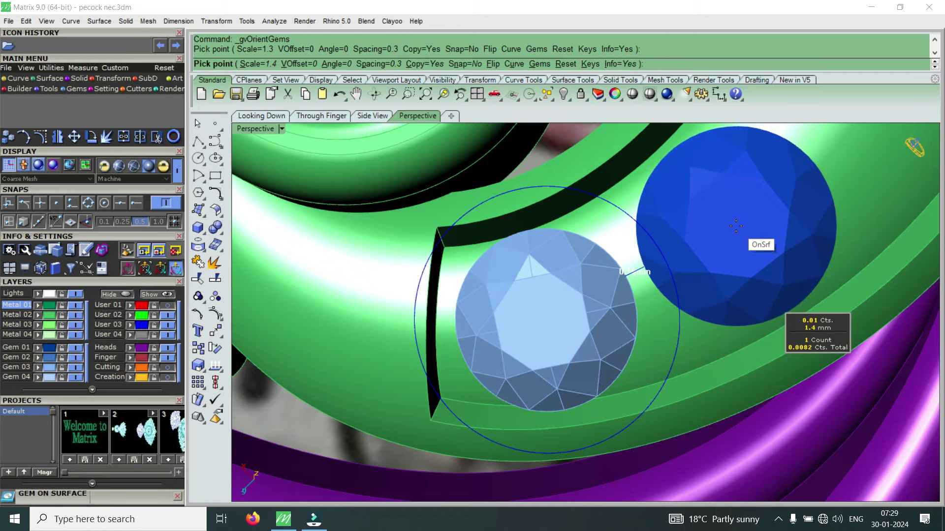
{"action": "left_click", "coordinate": [736, 226]}
{"action": "scroll", "coordinate": [613, 327], "scroll_direction": "down", "scroll_amount": 5}
{"action": "scroll", "coordinate": [664, 268], "scroll_direction": "up", "scroll_amount": 2}
{"action": "scroll", "coordinate": [654, 319], "scroll_direction": "up", "scroll_amount": 3}
{"action": "scroll", "coordinate": [634, 327], "scroll_direction": "up", "scroll_amount": 3}
{"action": "scroll", "coordinate": [629, 311], "scroll_direction": "up", "scroll_amount": 3}
{"action": "scroll", "coordinate": [629, 311], "scroll_direction": "down", "scroll_amount": 5}
{"action": "scroll", "coordinate": [639, 327], "scroll_direction": "down", "scroll_amount": 2}
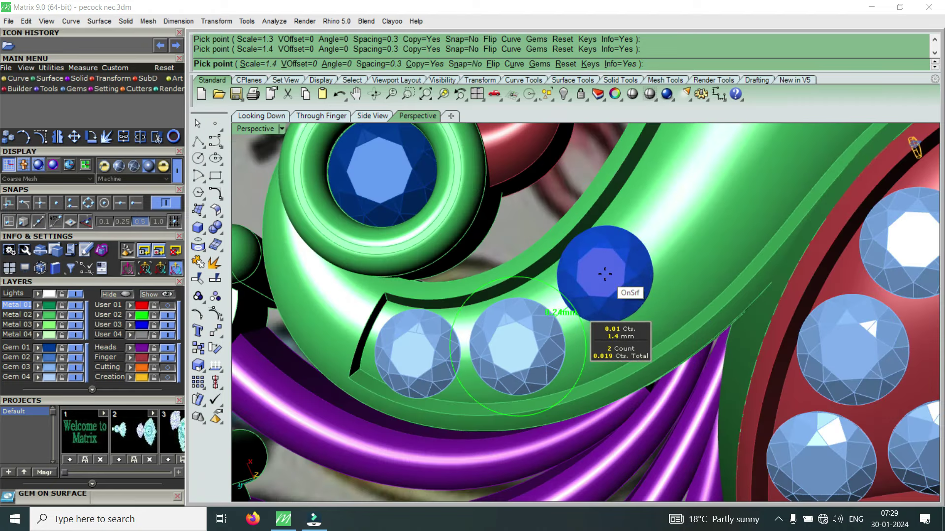
Resize the next gem between 1.2 and 1.6 mm, then end gem placement.
{"action": "key", "text": "Down"}
{"action": "key", "text": "Down"}
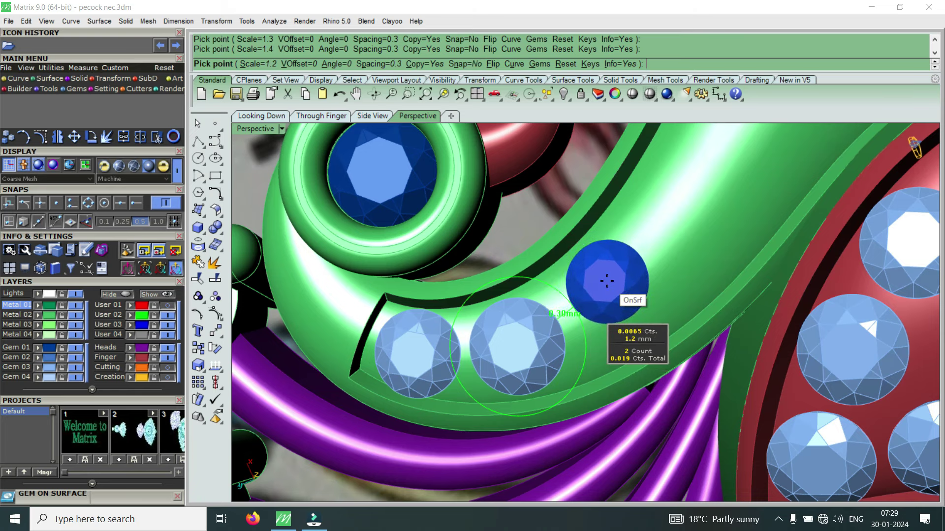
{"action": "scroll", "coordinate": [606, 279], "scroll_direction": "up", "scroll_amount": 3}
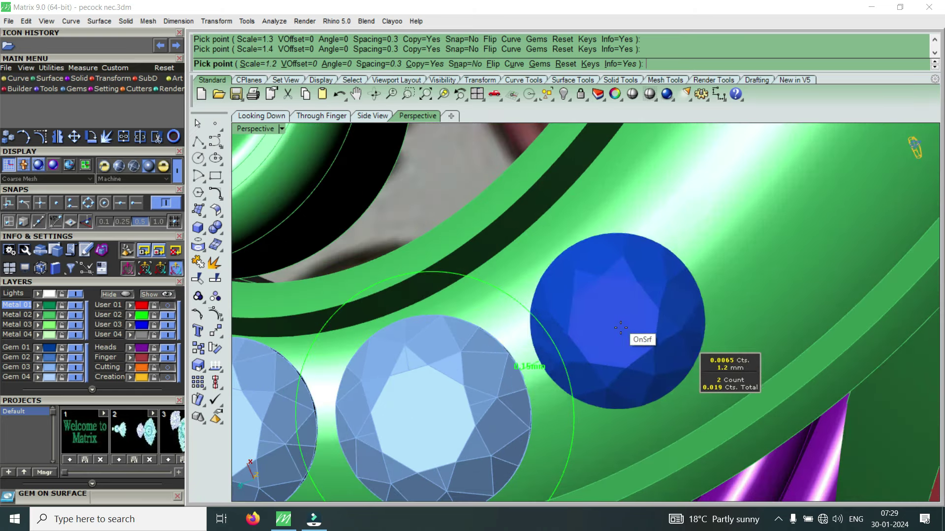
{"action": "scroll", "coordinate": [643, 323], "scroll_direction": "down", "scroll_amount": 3}
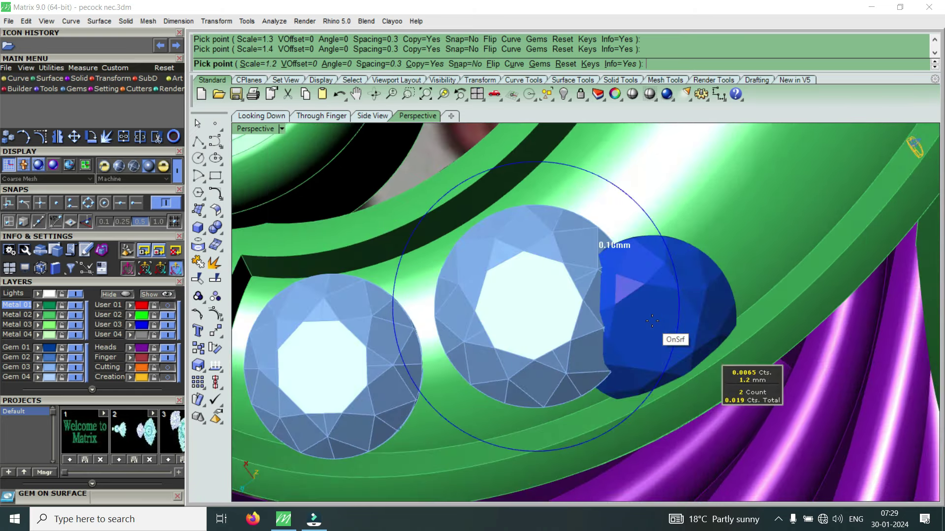
{"action": "scroll", "coordinate": [670, 281], "scroll_direction": "down", "scroll_amount": 1}
{"action": "scroll", "coordinate": [671, 281], "scroll_direction": "up", "scroll_amount": 3}
{"action": "key", "text": "Up"}
{"action": "key", "text": "Up"}
{"action": "key", "text": "Up"}
{"action": "key", "text": "Up"}
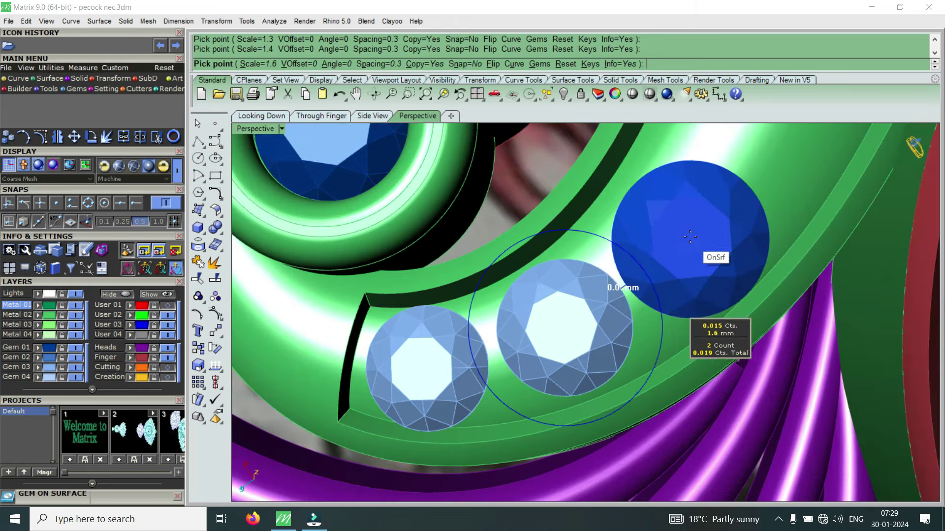
{"action": "key", "text": "Up"}
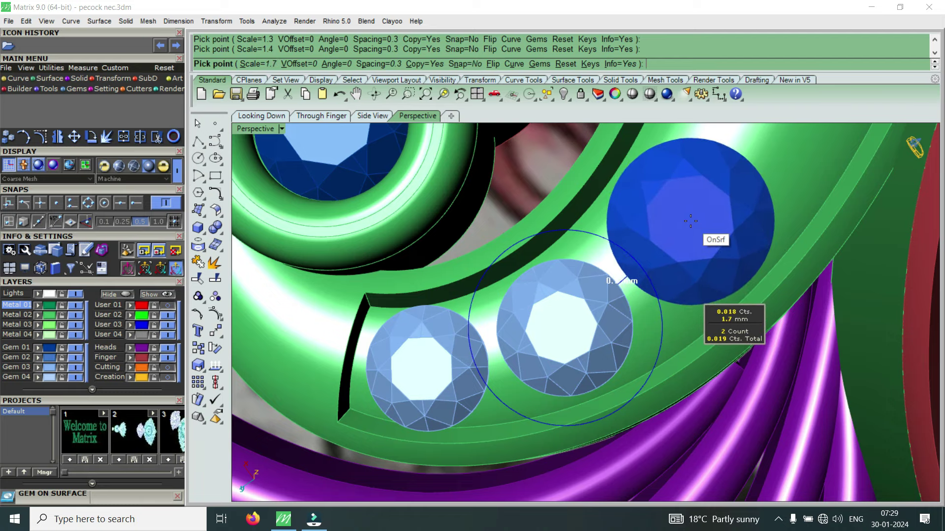
{"action": "scroll", "coordinate": [684, 297], "scroll_direction": "down", "scroll_amount": 3}
{"action": "scroll", "coordinate": [683, 296], "scroll_direction": "down", "scroll_amount": 2}
{"action": "scroll", "coordinate": [683, 293], "scroll_direction": "down", "scroll_amount": 1}
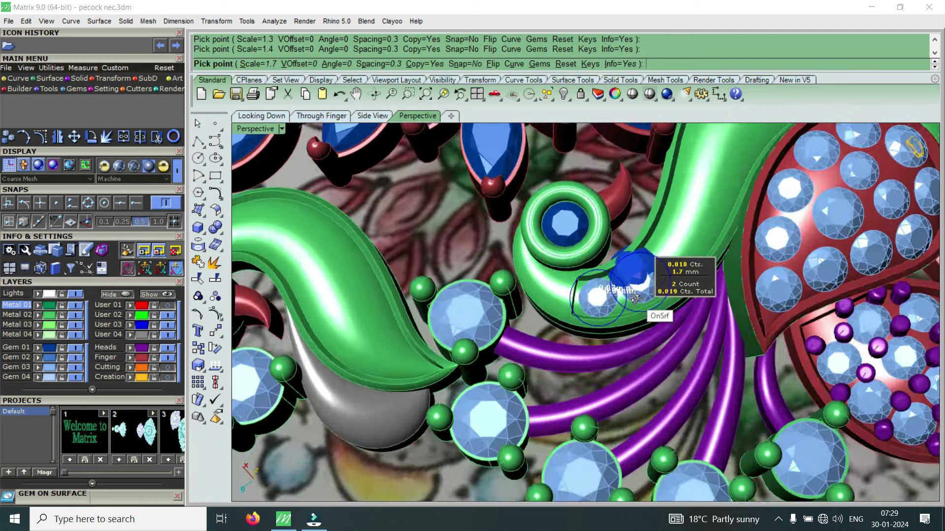
{"action": "scroll", "coordinate": [682, 288], "scroll_direction": "down", "scroll_amount": 1}
{"action": "scroll", "coordinate": [691, 224], "scroll_direction": "up", "scroll_amount": 3}
{"action": "scroll", "coordinate": [709, 182], "scroll_direction": "up", "scroll_amount": 2}
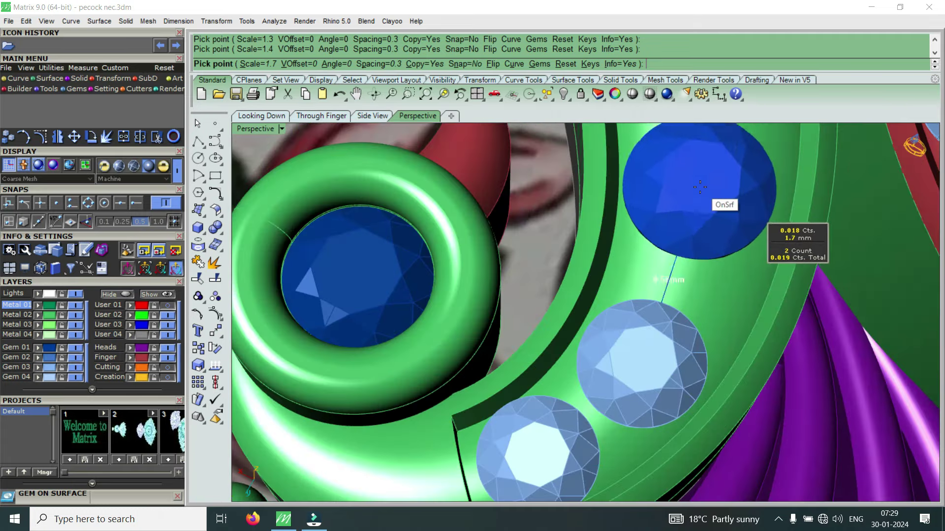
{"action": "scroll", "coordinate": [708, 217], "scroll_direction": "up", "scroll_amount": 2}
{"action": "scroll", "coordinate": [708, 224], "scroll_direction": "up", "scroll_amount": 1}
{"action": "scroll", "coordinate": [708, 221], "scroll_direction": "up", "scroll_amount": 2}
{"action": "scroll", "coordinate": [708, 216], "scroll_direction": "down", "scroll_amount": 2}
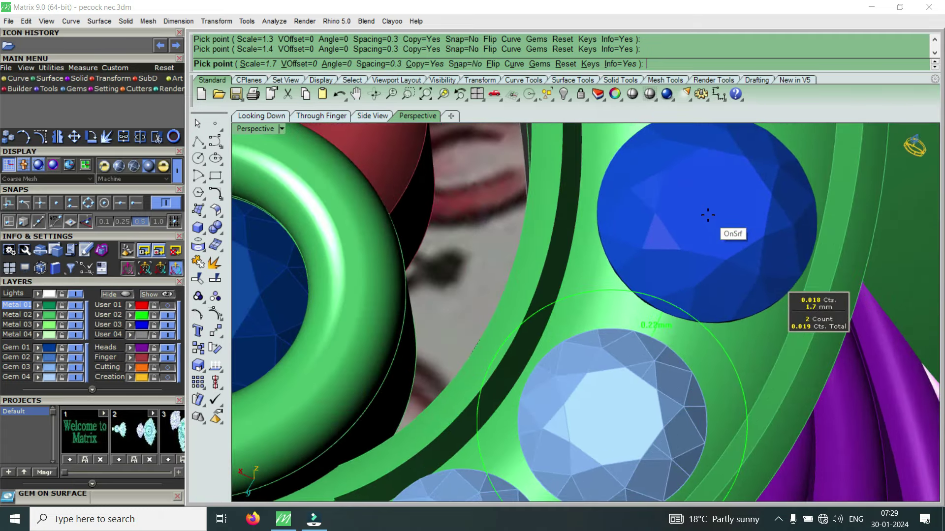
{"action": "scroll", "coordinate": [707, 215], "scroll_direction": "up", "scroll_amount": 1}
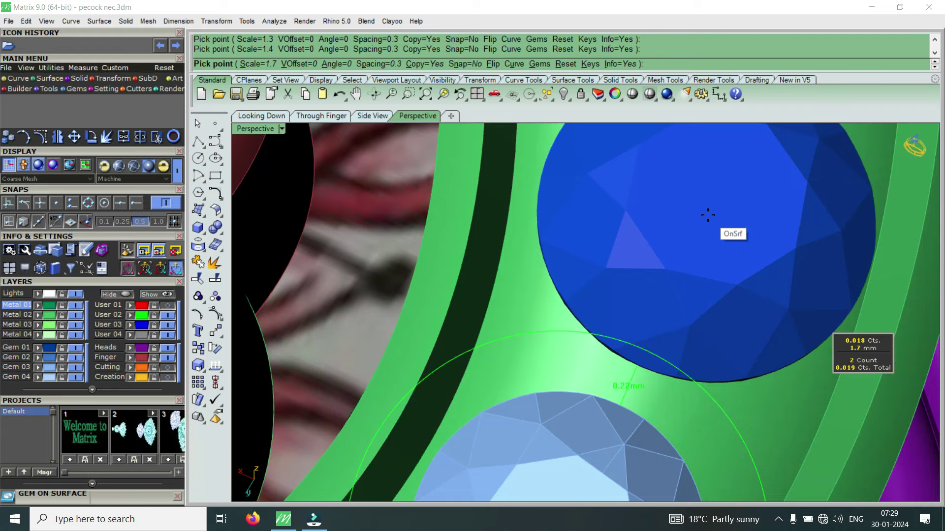
{"action": "right_click", "coordinate": [707, 215]}
Switch the view to shaded display and start Gem on Surface on the green neck.
{"action": "scroll", "coordinate": [639, 261], "scroll_direction": "down", "scroll_amount": 5}
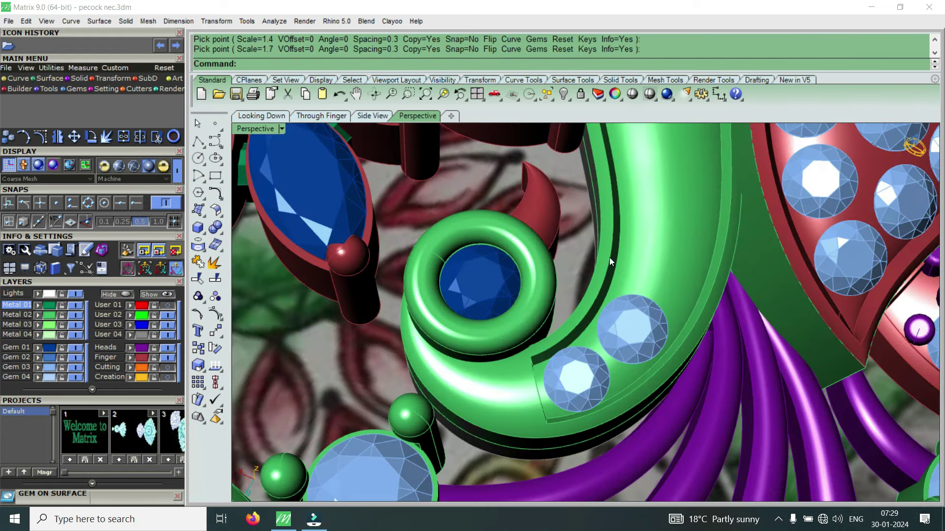
{"action": "left_click", "coordinate": [267, 130]}
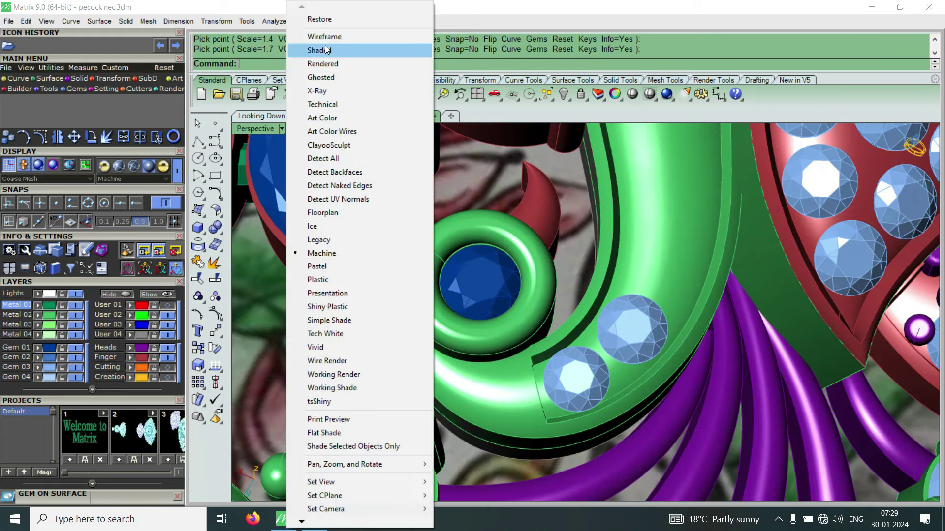
{"action": "left_click", "coordinate": [328, 49]}
{"action": "left_click", "coordinate": [645, 253]}
{"action": "scroll", "coordinate": [660, 264], "scroll_direction": "up", "scroll_amount": 3}
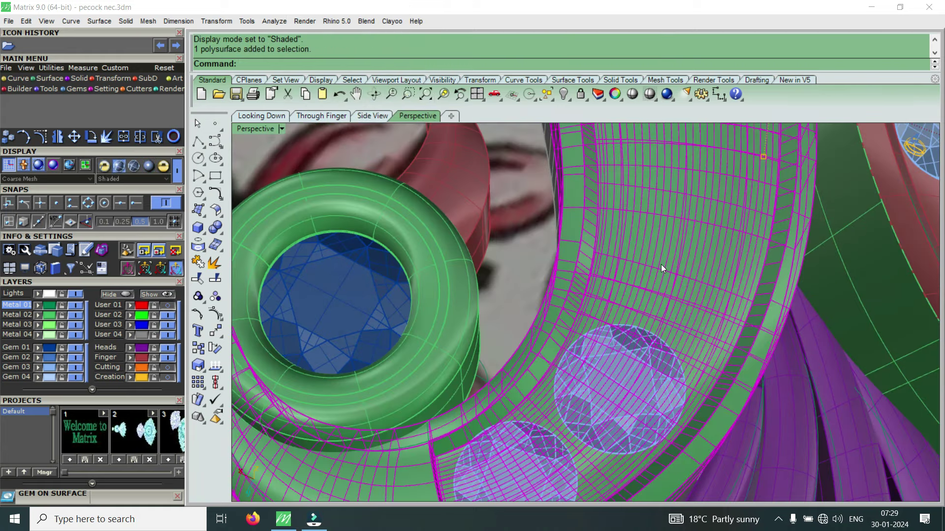
{"action": "right_click", "coordinate": [660, 264]}
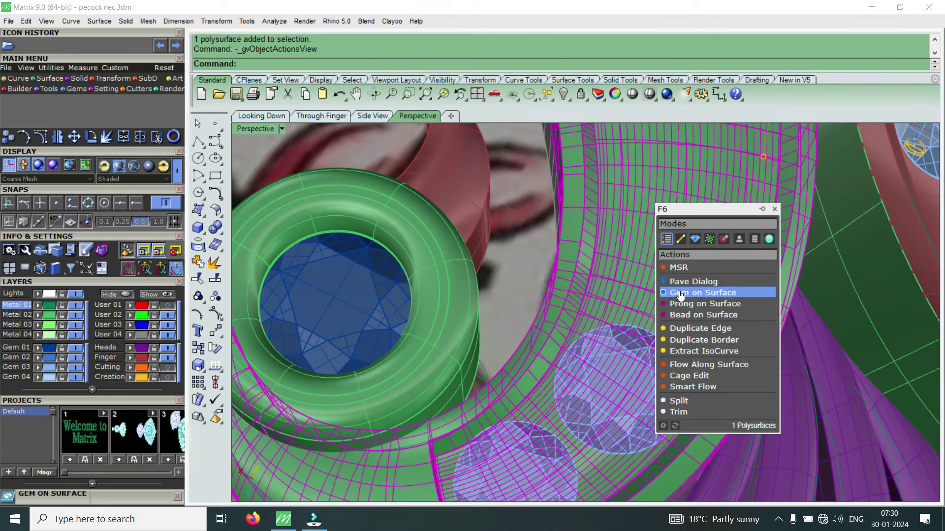
{"action": "left_click", "coordinate": [684, 296]}
{"action": "scroll", "coordinate": [698, 288], "scroll_direction": "up", "scroll_amount": 3}
{"action": "scroll", "coordinate": [703, 261], "scroll_direction": "up", "scroll_amount": 1}
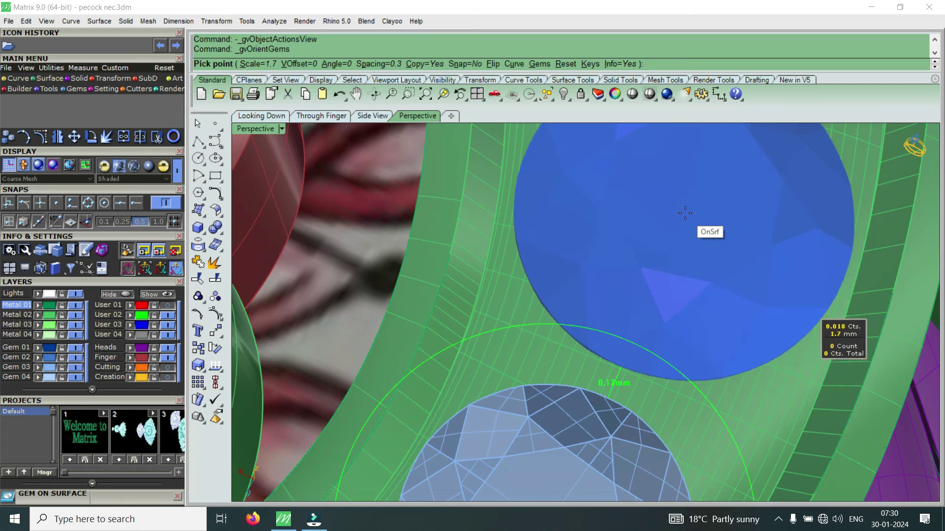
Place a first gem, then a 2 mm gem on the green neck.
{"action": "left_click", "coordinate": [685, 213]}
{"action": "scroll", "coordinate": [635, 325], "scroll_direction": "down", "scroll_amount": 3}
{"action": "scroll", "coordinate": [640, 344], "scroll_direction": "down", "scroll_amount": 5}
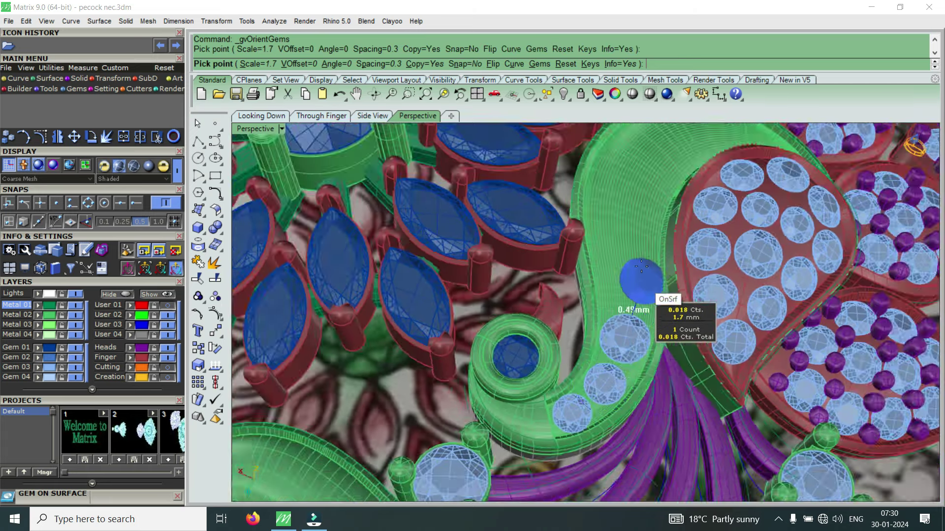
{"action": "scroll", "coordinate": [641, 267], "scroll_direction": "up", "scroll_amount": 4}
{"action": "scroll", "coordinate": [640, 320], "scroll_direction": "up", "scroll_amount": 2}
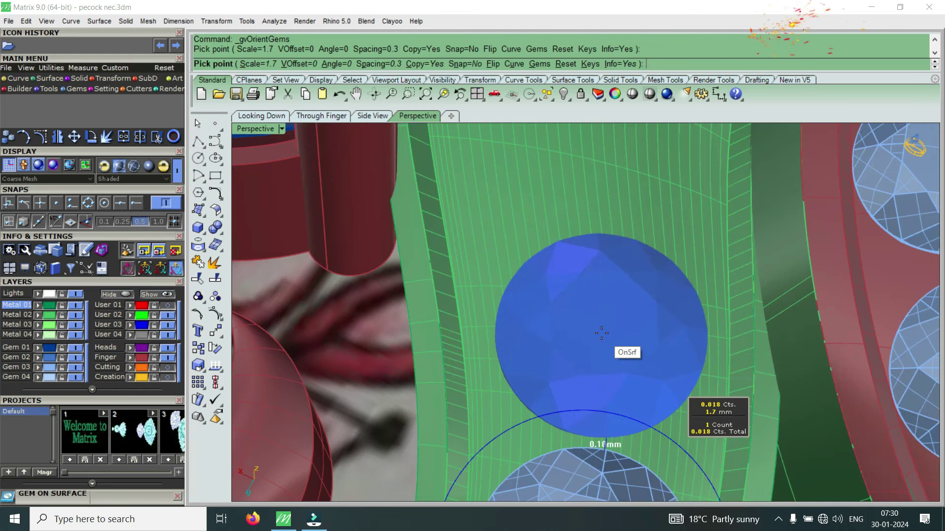
{"action": "key", "text": "Up"}
{"action": "key", "text": "Up"}
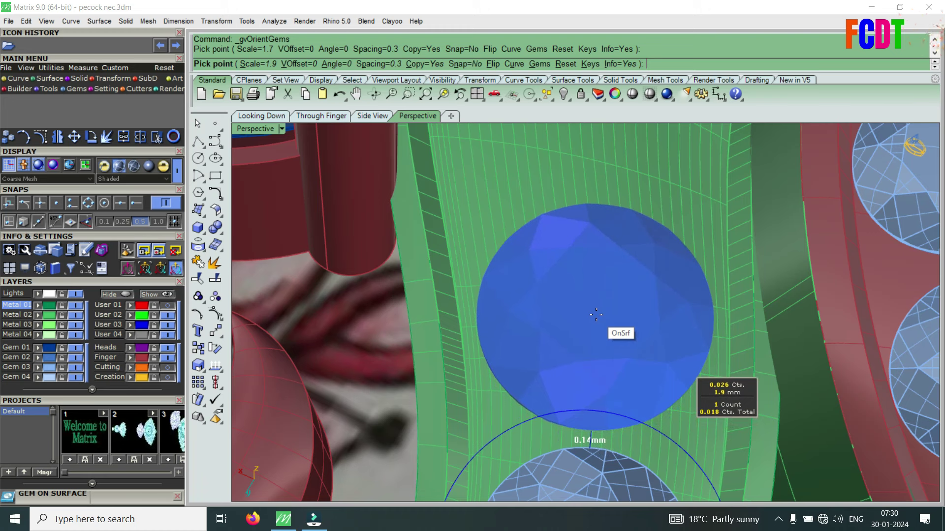
{"action": "left_click", "coordinate": [596, 315]}
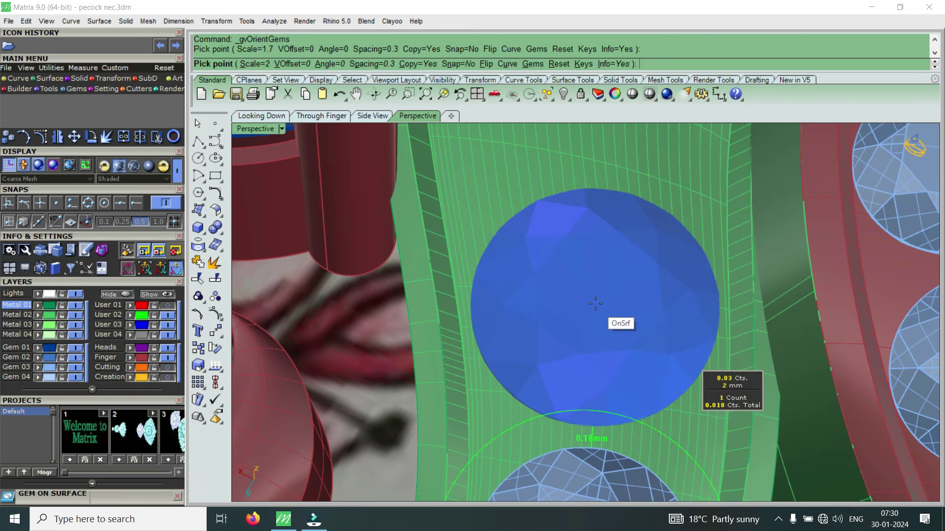
{"action": "left_click", "coordinate": [595, 304]}
Add a smaller 1.3 mm gem, finish placement, and reselect the green neck surface.
{"action": "scroll", "coordinate": [593, 310], "scroll_direction": "down", "scroll_amount": 3}
{"action": "scroll", "coordinate": [593, 315], "scroll_direction": "down", "scroll_amount": 2}
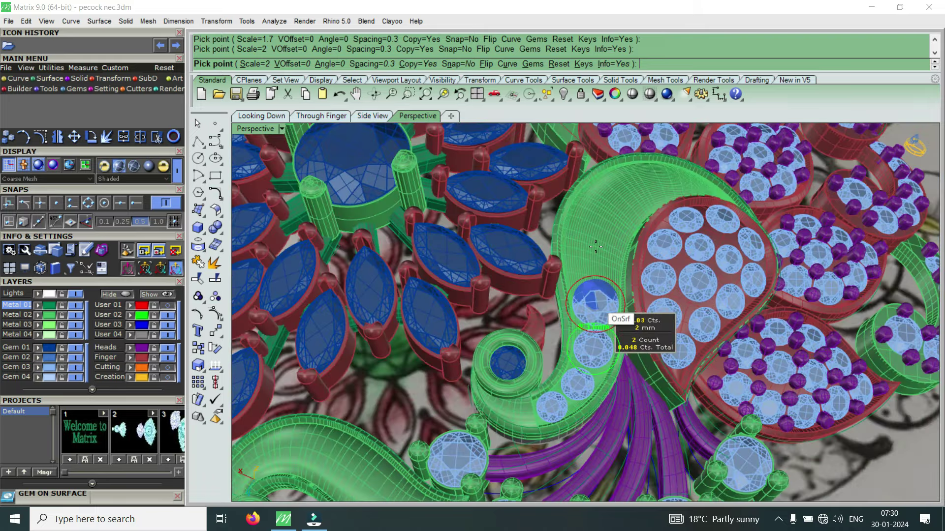
{"action": "scroll", "coordinate": [591, 295], "scroll_direction": "up", "scroll_amount": 3}
{"action": "scroll", "coordinate": [586, 280], "scroll_direction": "up", "scroll_amount": 2}
{"action": "scroll", "coordinate": [582, 277], "scroll_direction": "down", "scroll_amount": 1, "text": "ctrl"}
{"action": "scroll", "coordinate": [582, 277], "scroll_direction": "down", "scroll_amount": 1, "text": "ctrl"}
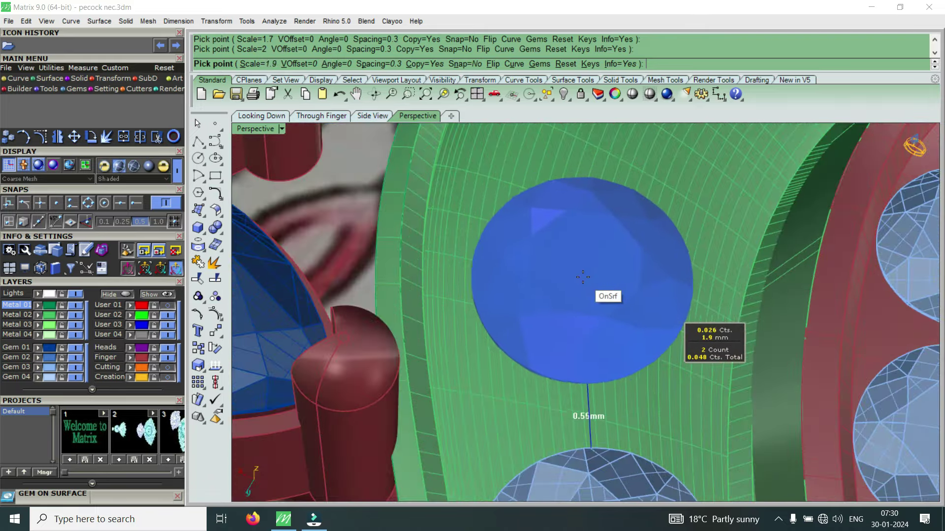
{"action": "scroll", "coordinate": [582, 277], "scroll_direction": "down", "scroll_amount": 1, "text": "ctrl"}
{"action": "scroll", "coordinate": [582, 277], "scroll_direction": "down", "scroll_amount": 1, "text": "ctrl"}
{"action": "scroll", "coordinate": [582, 277], "scroll_direction": "down", "scroll_amount": 1, "text": "ctrl"}
{"action": "scroll", "coordinate": [582, 277], "scroll_direction": "down", "scroll_amount": 1, "text": "ctrl"}
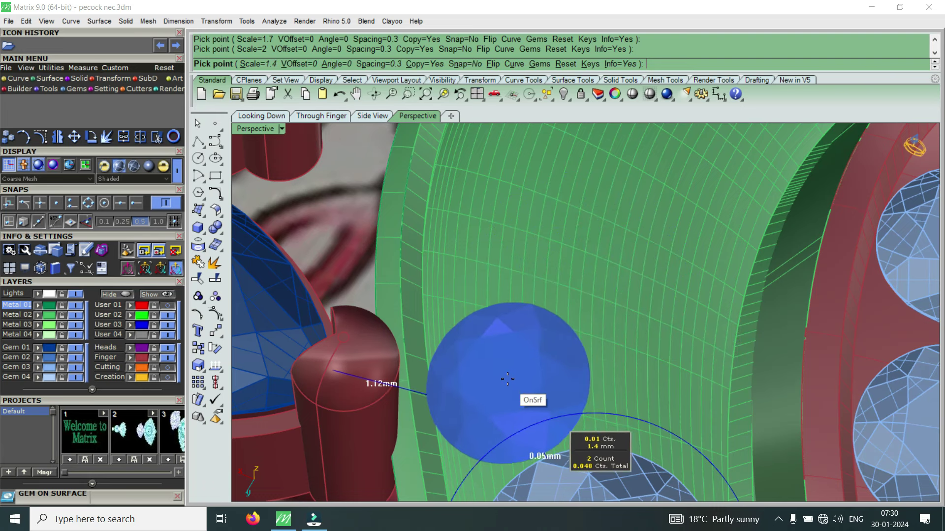
{"action": "scroll", "coordinate": [504, 372], "scroll_direction": "down", "scroll_amount": 1, "text": "ctrl"}
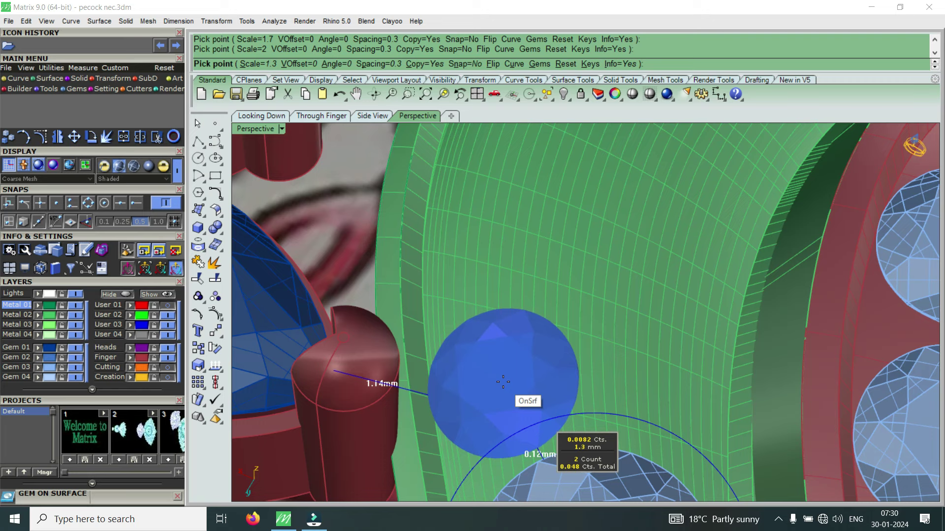
{"action": "left_click", "coordinate": [502, 382]}
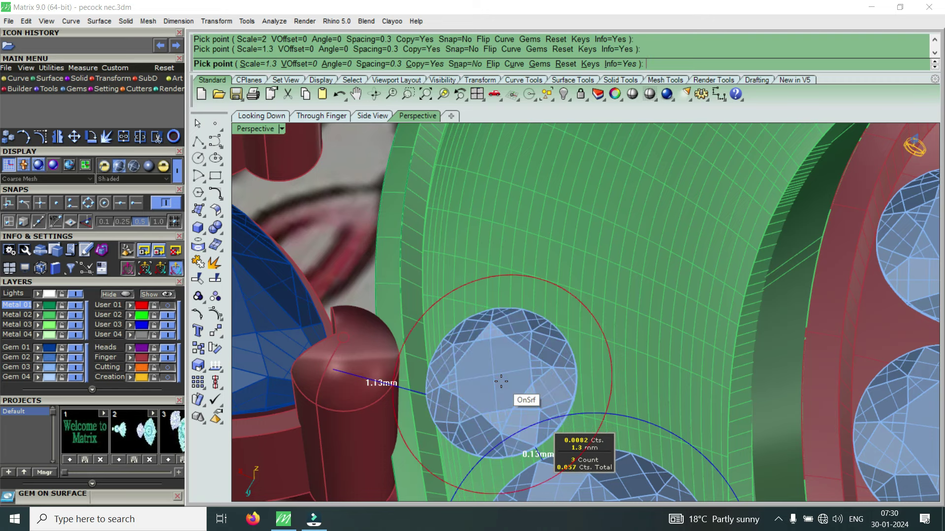
{"action": "scroll", "coordinate": [599, 329], "scroll_direction": "up", "scroll_amount": 2}
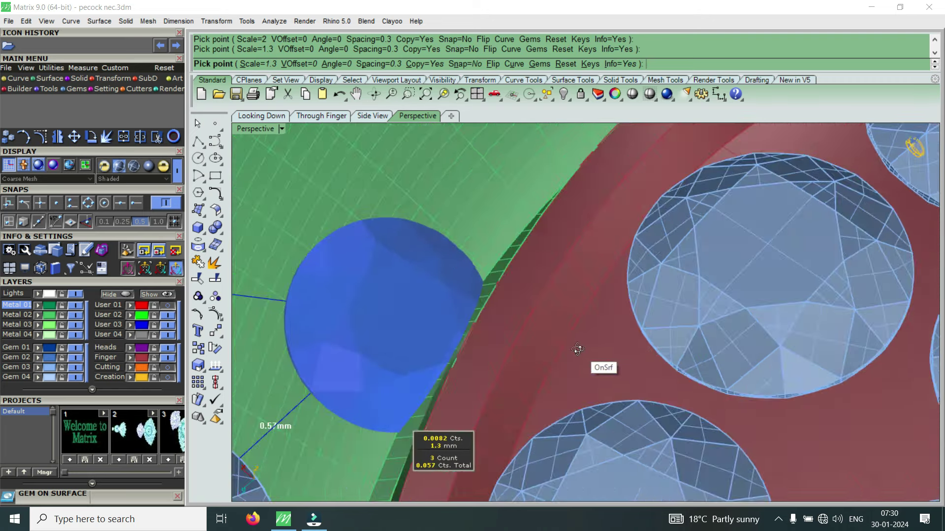
{"action": "scroll", "coordinate": [601, 364], "scroll_direction": "up", "scroll_amount": 2}
{"action": "key", "text": "Return"}
{"action": "scroll", "coordinate": [575, 350], "scroll_direction": "down", "scroll_amount": 3}
{"action": "scroll", "coordinate": [683, 352], "scroll_direction": "up", "scroll_amount": 2}
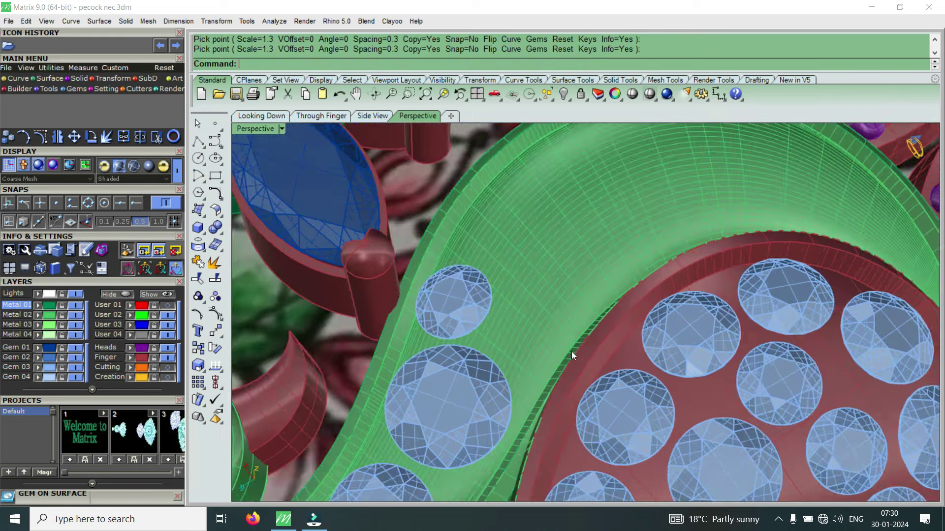
{"action": "scroll", "coordinate": [571, 352], "scroll_direction": "up", "scroll_amount": 2}
{"action": "left_click", "coordinate": [503, 339]}
Resume Gem on Surface and place three small gems beside the red head and along the neck edge.
{"action": "key", "text": "Return"}
{"action": "scroll", "coordinate": [487, 337], "scroll_direction": "up", "scroll_amount": 2}
{"action": "scroll", "coordinate": [494, 328], "scroll_direction": "up", "scroll_amount": 2}
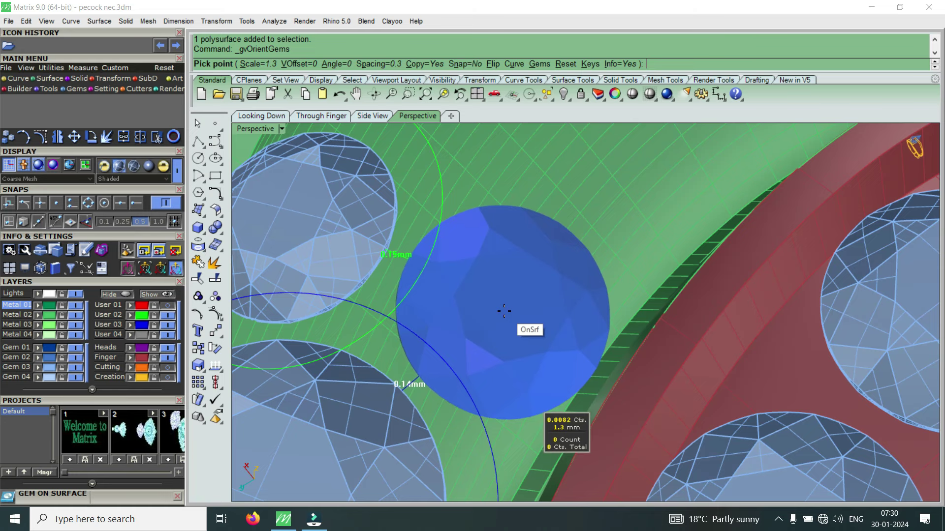
{"action": "left_click", "coordinate": [504, 311]}
{"action": "scroll", "coordinate": [497, 296], "scroll_direction": "down", "scroll_amount": 3}
{"action": "scroll", "coordinate": [506, 295], "scroll_direction": "down", "scroll_amount": 2}
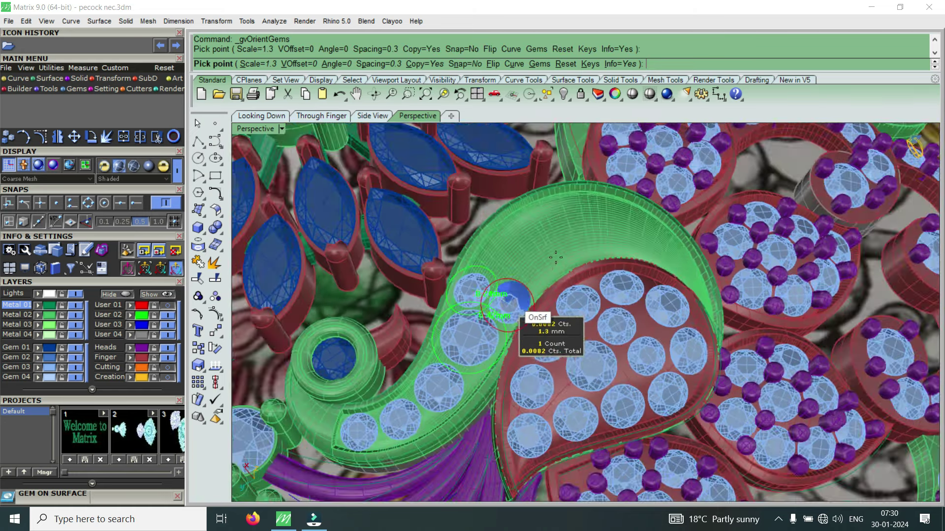
{"action": "scroll", "coordinate": [551, 256], "scroll_direction": "up", "scroll_amount": 3}
{"action": "scroll", "coordinate": [492, 311], "scroll_direction": "up", "scroll_amount": 2}
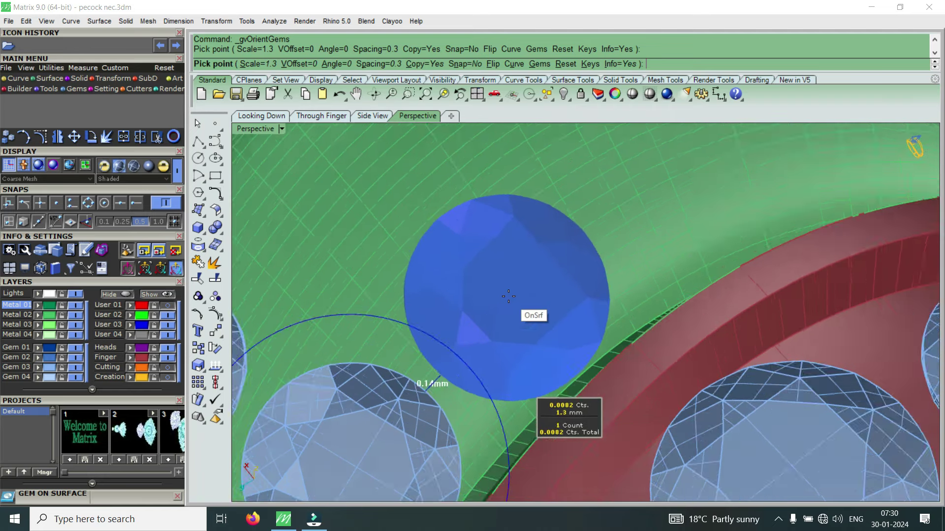
{"action": "scroll", "coordinate": [511, 295], "scroll_direction": "up", "scroll_amount": 2}
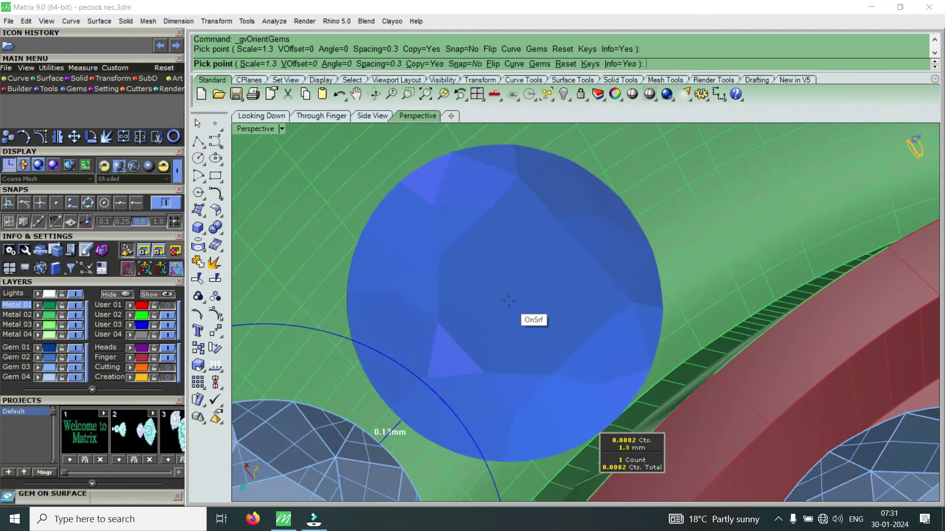
{"action": "left_click", "coordinate": [509, 301]}
{"action": "scroll", "coordinate": [507, 304], "scroll_direction": "down", "scroll_amount": 3}
{"action": "scroll", "coordinate": [553, 270], "scroll_direction": "down", "scroll_amount": 2}
{"action": "scroll", "coordinate": [573, 267], "scroll_direction": "up", "scroll_amount": 2}
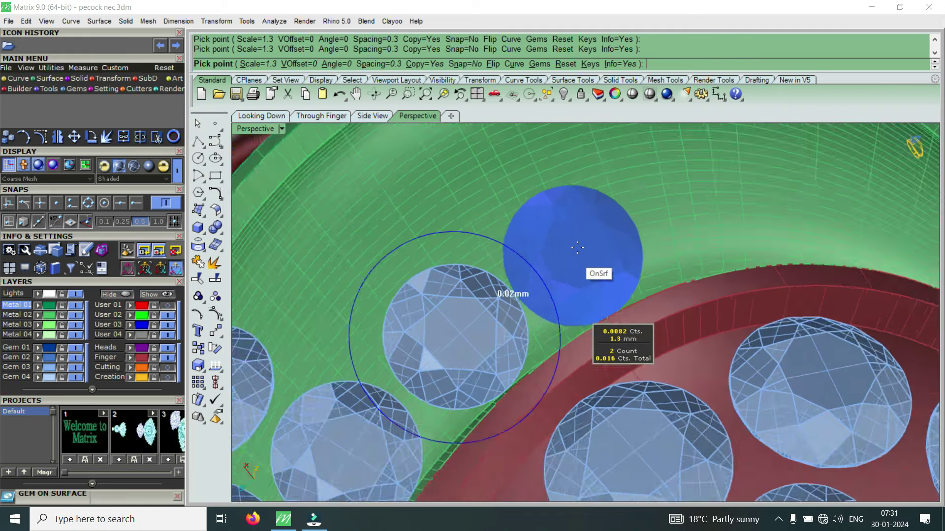
{"action": "scroll", "coordinate": [580, 240], "scroll_direction": "up", "scroll_amount": 2}
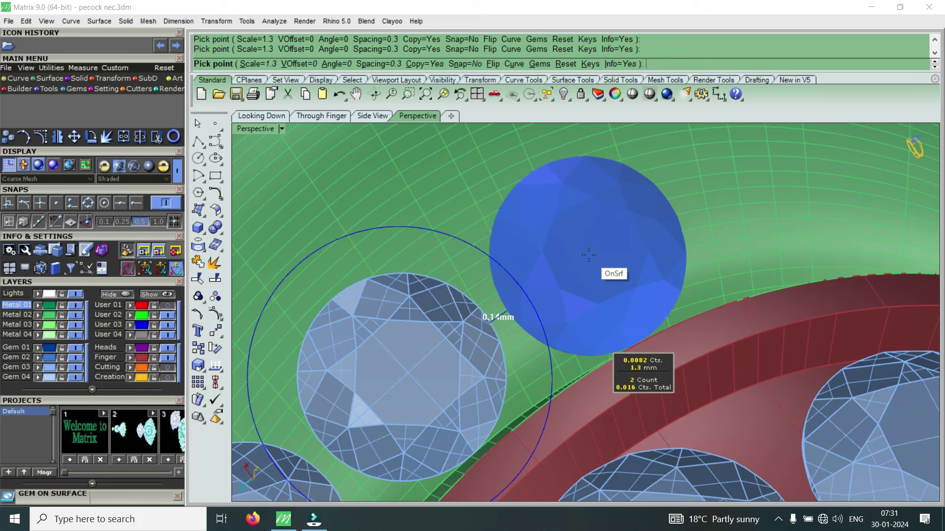
{"action": "left_click", "coordinate": [589, 255]}
{"action": "scroll", "coordinate": [595, 261], "scroll_direction": "down", "scroll_amount": 3}
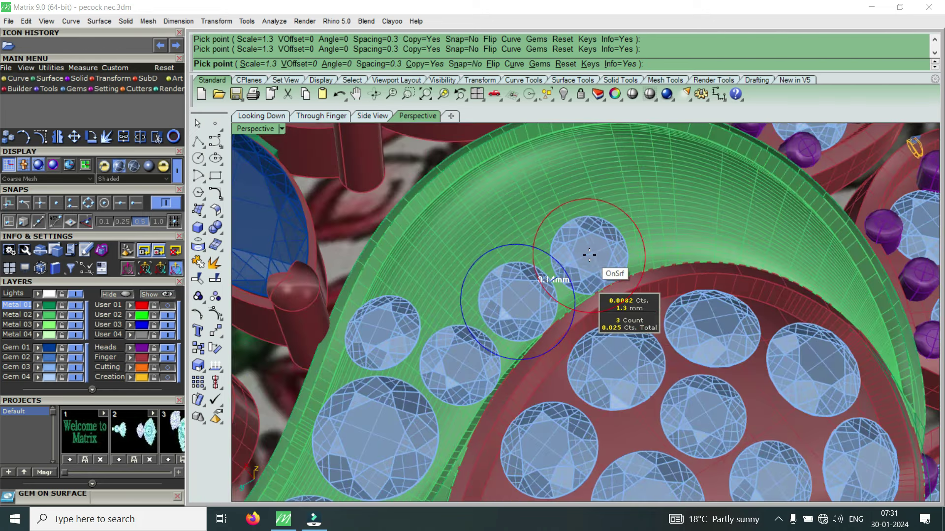
{"action": "scroll", "coordinate": [423, 286], "scroll_direction": "up", "scroll_amount": 2}
Enlarge the gem size to 1.5 mm and place two gems on the green neck.
{"action": "key", "text": "Left"}
{"action": "key", "text": "Left"}
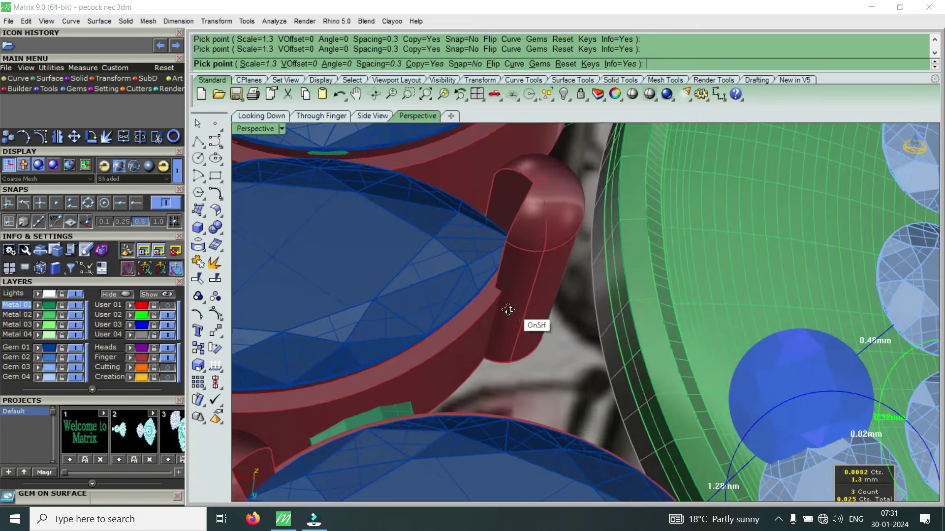
{"action": "key", "text": "Left"}
{"action": "scroll", "coordinate": [546, 293], "scroll_direction": "down", "scroll_amount": 2}
{"action": "scroll", "coordinate": [615, 334], "scroll_direction": "up", "scroll_amount": 2}
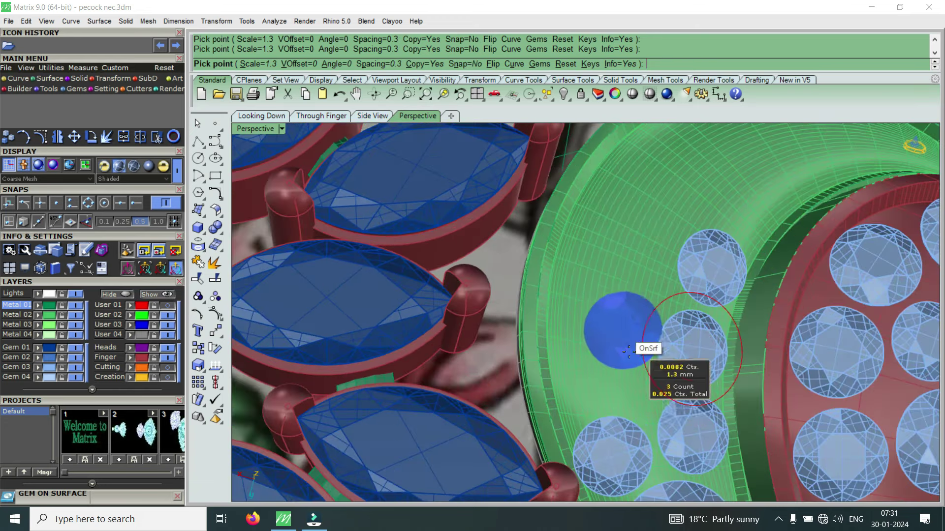
{"action": "scroll", "coordinate": [618, 360], "scroll_direction": "up", "scroll_amount": 1}
{"action": "key", "text": "Up"}
{"action": "key", "text": "Up"}
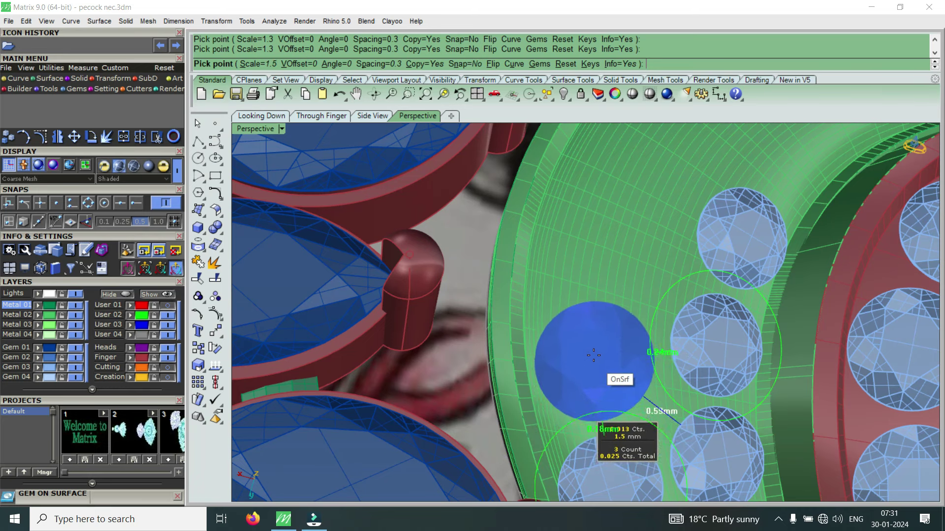
{"action": "scroll", "coordinate": [588, 365], "scroll_direction": "up", "scroll_amount": 1}
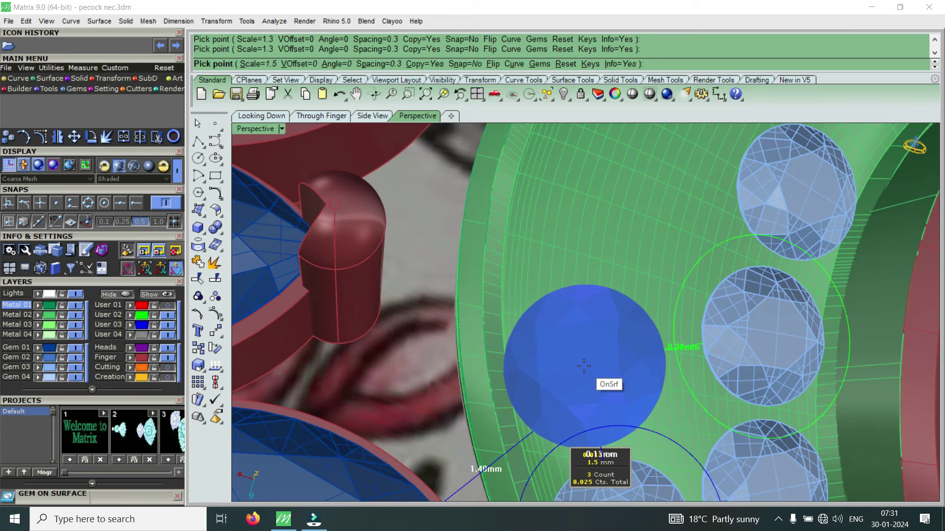
{"action": "scroll", "coordinate": [605, 354], "scroll_direction": "down", "scroll_amount": 1}
{"action": "scroll", "coordinate": [622, 295], "scroll_direction": "up", "scroll_amount": 1}
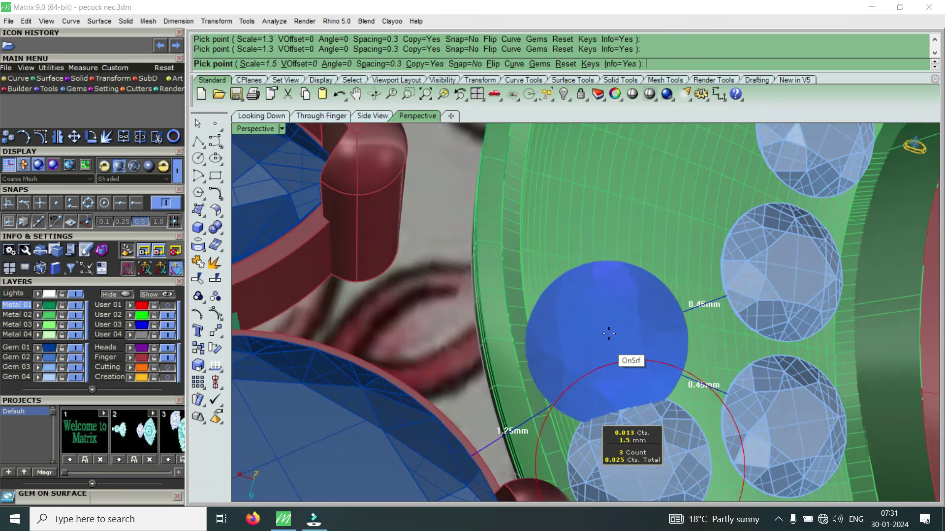
{"action": "left_click", "coordinate": [607, 297]}
{"action": "scroll", "coordinate": [607, 295], "scroll_direction": "down", "scroll_amount": 3}
{"action": "scroll", "coordinate": [608, 305], "scroll_direction": "up", "scroll_amount": 2}
{"action": "scroll", "coordinate": [605, 244], "scroll_direction": "up", "scroll_amount": 1}
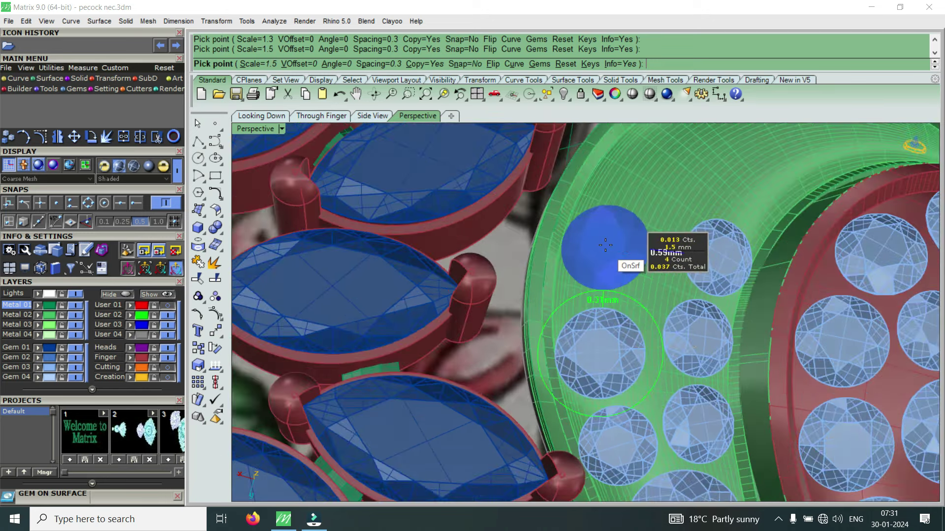
{"action": "scroll", "coordinate": [605, 245], "scroll_direction": "up", "scroll_amount": 2}
{"action": "scroll", "coordinate": [604, 261], "scroll_direction": "up", "scroll_amount": 1}
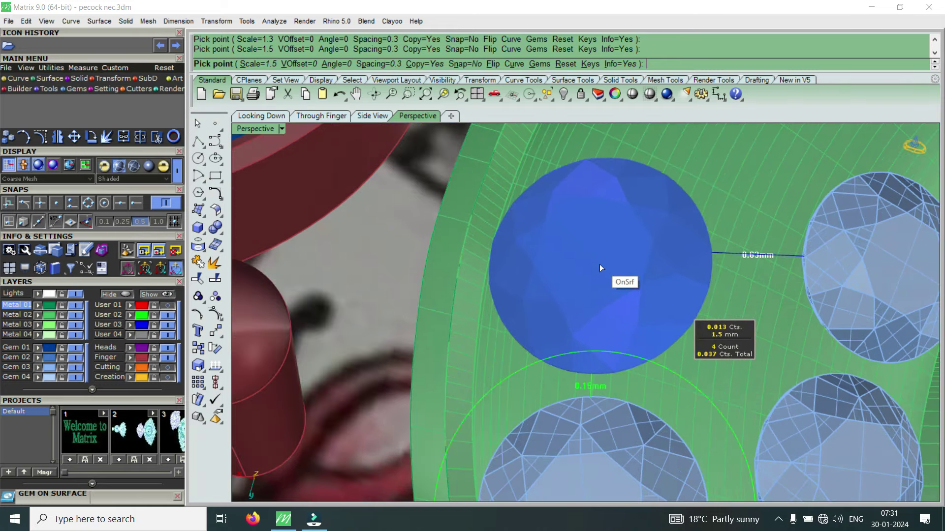
{"action": "left_click", "coordinate": [600, 265]}
Place two more 1.5 mm gems higher up the green neck.
{"action": "scroll", "coordinate": [600, 266], "scroll_direction": "down", "scroll_amount": 3}
{"action": "scroll", "coordinate": [614, 250], "scroll_direction": "down", "scroll_amount": 2}
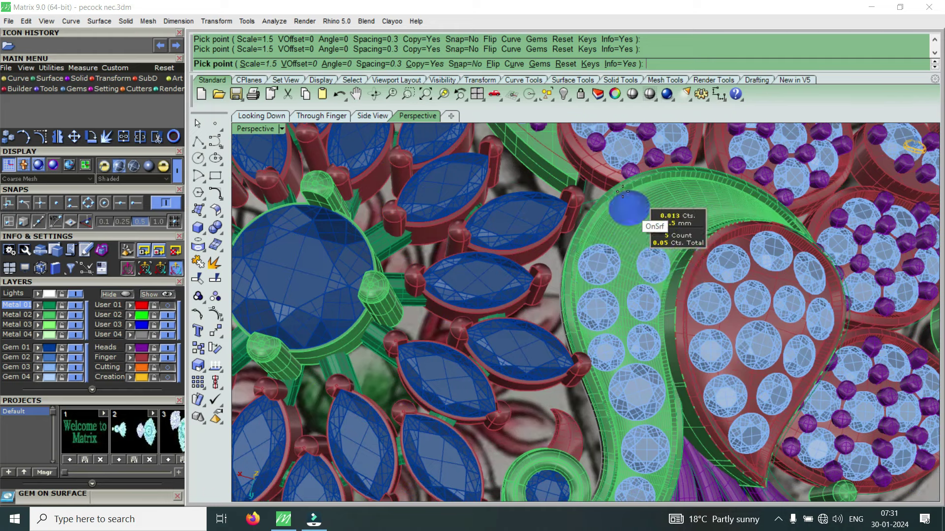
{"action": "scroll", "coordinate": [623, 200], "scroll_direction": "up", "scroll_amount": 2}
{"action": "scroll", "coordinate": [613, 231], "scroll_direction": "up", "scroll_amount": 2}
{"action": "scroll", "coordinate": [612, 254], "scroll_direction": "up", "scroll_amount": 2}
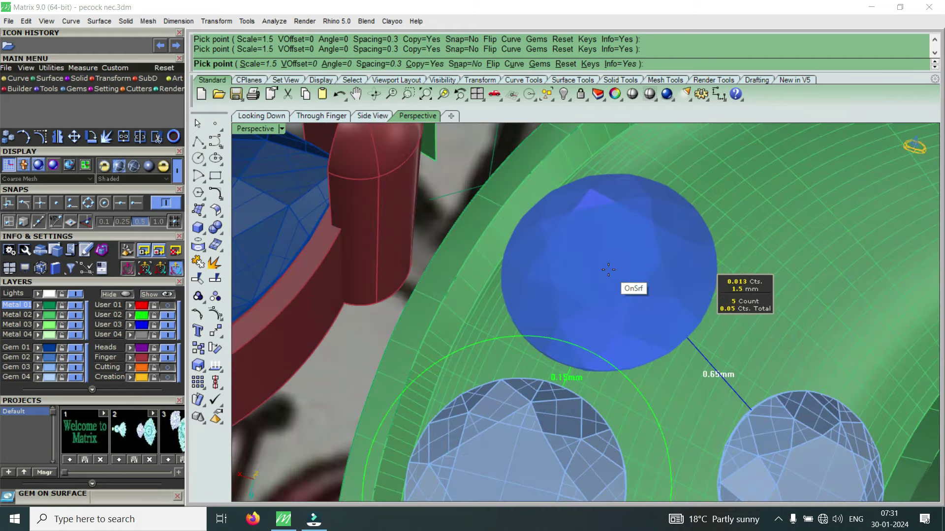
{"action": "left_click", "coordinate": [608, 270]}
{"action": "scroll", "coordinate": [541, 346], "scroll_direction": "down", "scroll_amount": 3}
{"action": "scroll", "coordinate": [598, 295], "scroll_direction": "down", "scroll_amount": 2}
{"action": "scroll", "coordinate": [593, 283], "scroll_direction": "up", "scroll_amount": 3}
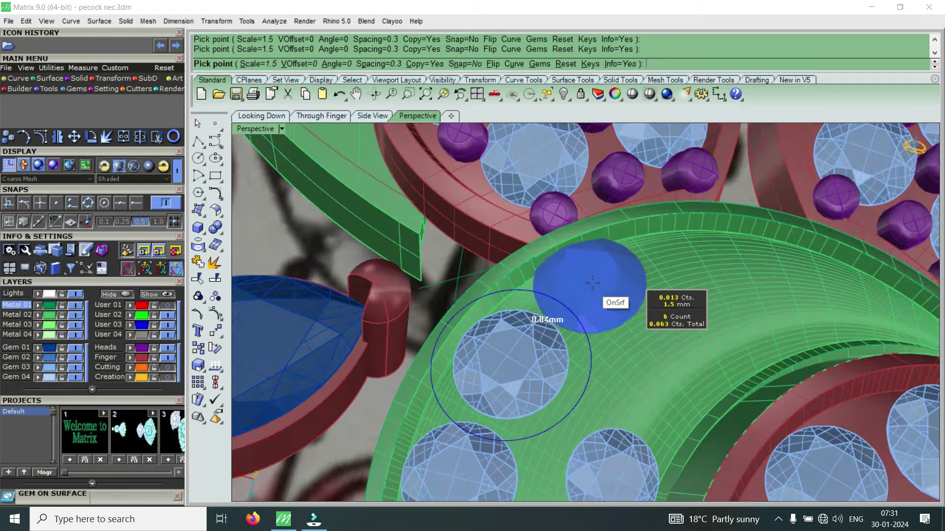
{"action": "scroll", "coordinate": [593, 283], "scroll_direction": "up", "scroll_amount": 1}
{"action": "scroll", "coordinate": [608, 288], "scroll_direction": "up", "scroll_amount": 2}
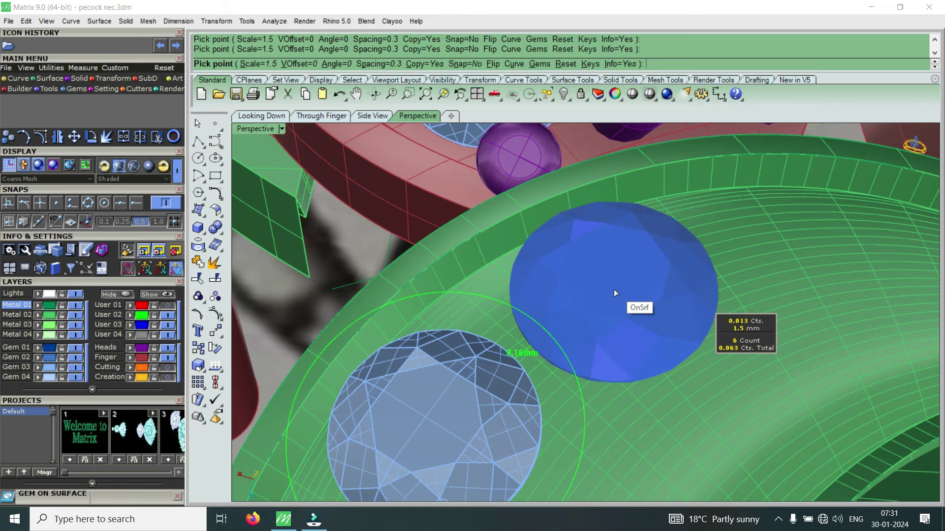
{"action": "left_click", "coordinate": [614, 293]}
{"action": "scroll", "coordinate": [614, 293], "scroll_direction": "down", "scroll_amount": 3}
End gem placement and delete the two misplaced gems on the neck.
{"action": "right_click", "coordinate": [613, 289]}
{"action": "scroll", "coordinate": [614, 298], "scroll_direction": "down", "scroll_amount": 2}
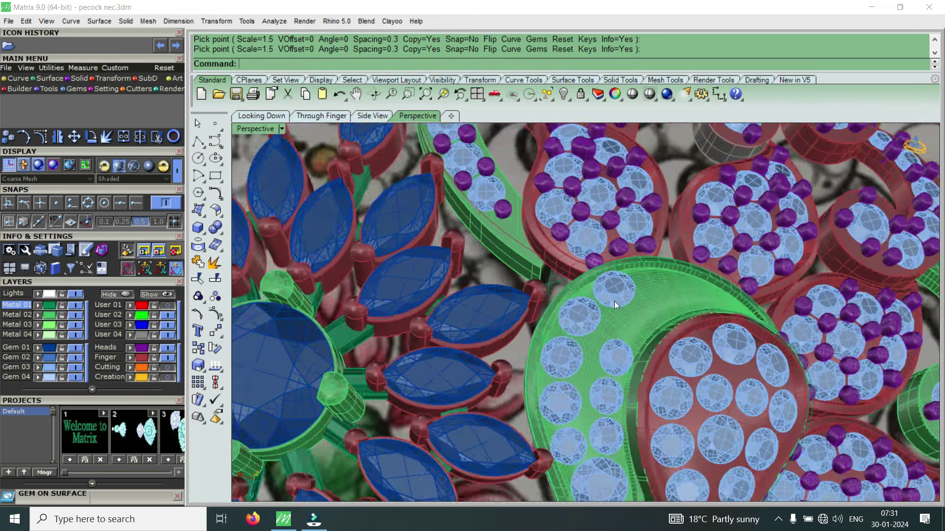
{"action": "scroll", "coordinate": [607, 411], "scroll_direction": "up", "scroll_amount": 2}
{"action": "scroll", "coordinate": [611, 392], "scroll_direction": "up", "scroll_amount": 1}
{"action": "left_click", "coordinate": [612, 391]}
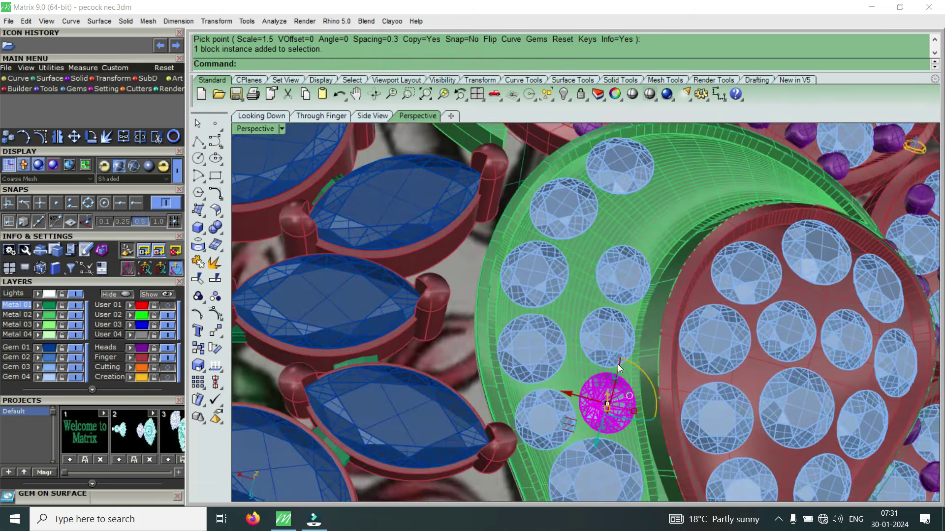
{"action": "left_click", "coordinate": [607, 348]}
{"action": "key", "text": "Delete"}
{"action": "left_click", "coordinate": [624, 290]}
{"action": "key", "text": "Delete"}
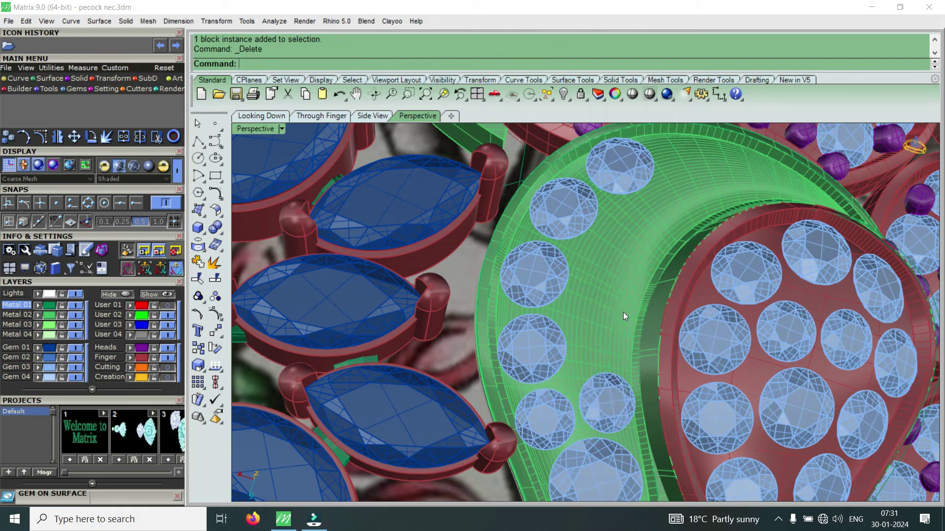
Rerun Gem on Surface on the green neck with the gem scale lowered to 1.4 mm.
{"action": "scroll", "coordinate": [604, 318], "scroll_direction": "up", "scroll_amount": 2}
{"action": "scroll", "coordinate": [563, 321], "scroll_direction": "up", "scroll_amount": 2}
{"action": "left_click", "coordinate": [563, 321]}
{"action": "right_click", "coordinate": [542, 323]}
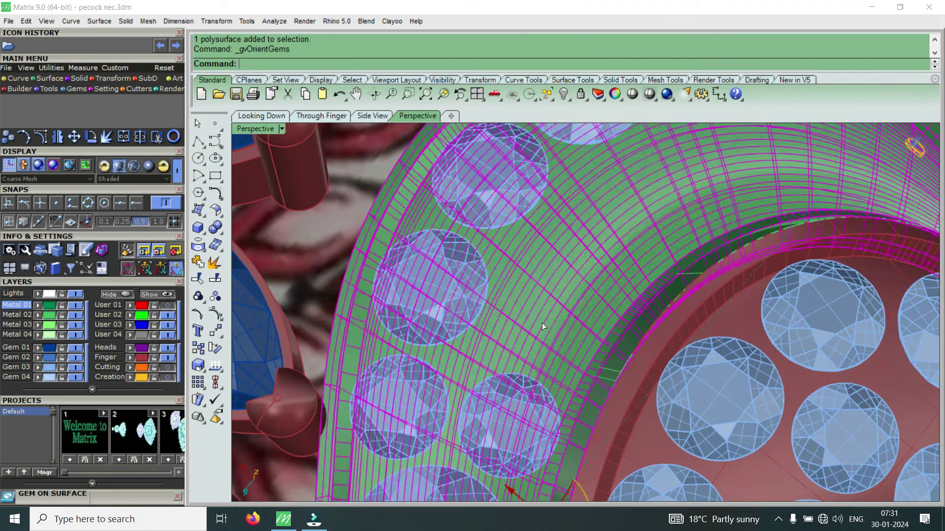
{"action": "scroll", "coordinate": [551, 324], "scroll_direction": "up", "scroll_amount": 2}
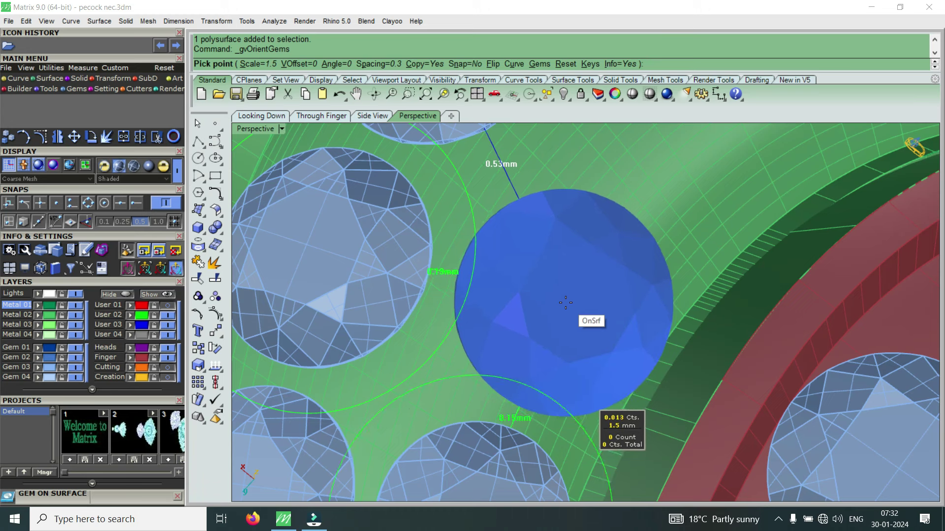
{"action": "key", "text": "Down"}
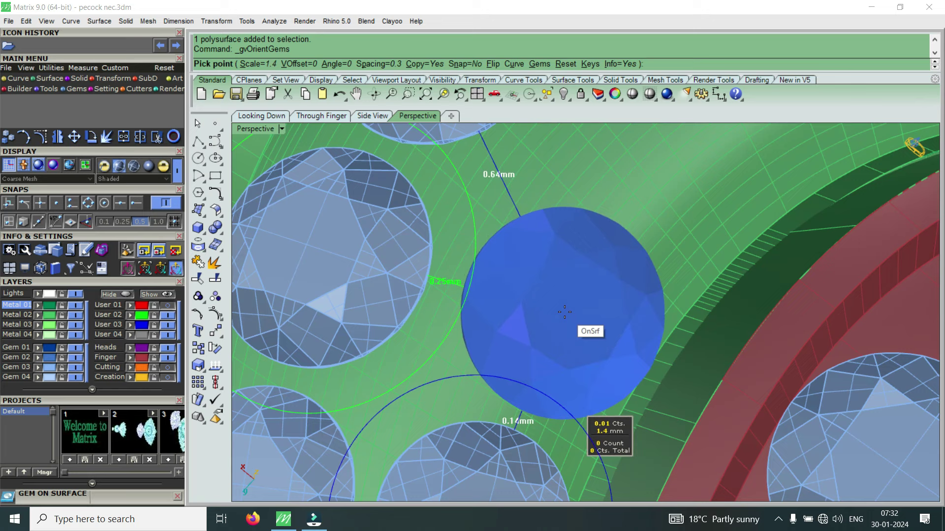
Place two 1.4 mm gems in the gaps on the green neck.
{"action": "left_click", "coordinate": [564, 312]}
{"action": "scroll", "coordinate": [566, 310], "scroll_direction": "down", "scroll_amount": 3}
{"action": "scroll", "coordinate": [636, 223], "scroll_direction": "up", "scroll_amount": 2}
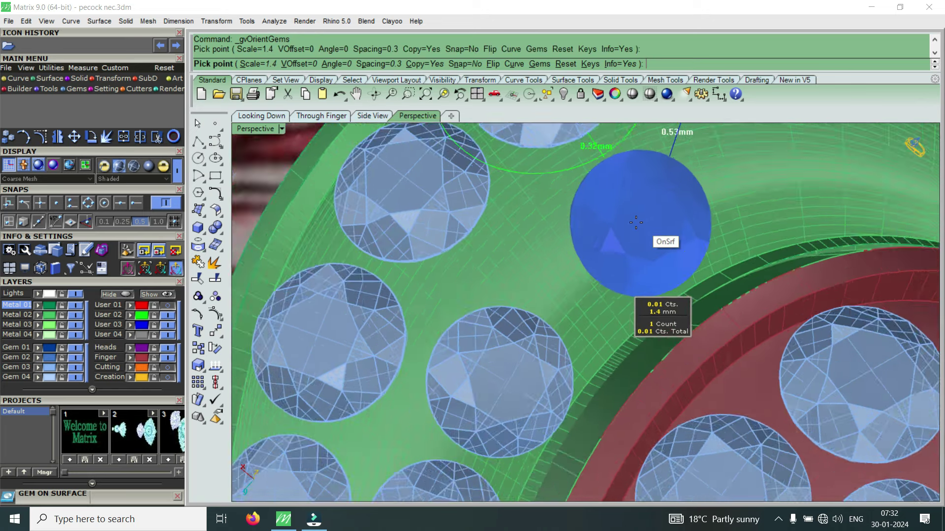
{"action": "scroll", "coordinate": [635, 223], "scroll_direction": "up", "scroll_amount": 1}
{"action": "scroll", "coordinate": [590, 261], "scroll_direction": "up", "scroll_amount": 2}
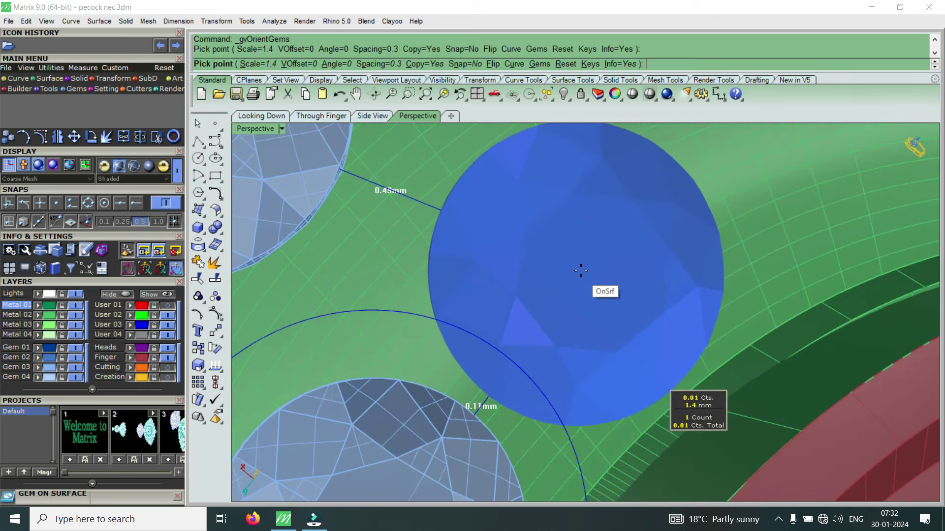
{"action": "left_click", "coordinate": [581, 271]}
{"action": "scroll", "coordinate": [582, 268], "scroll_direction": "down", "scroll_amount": 3}
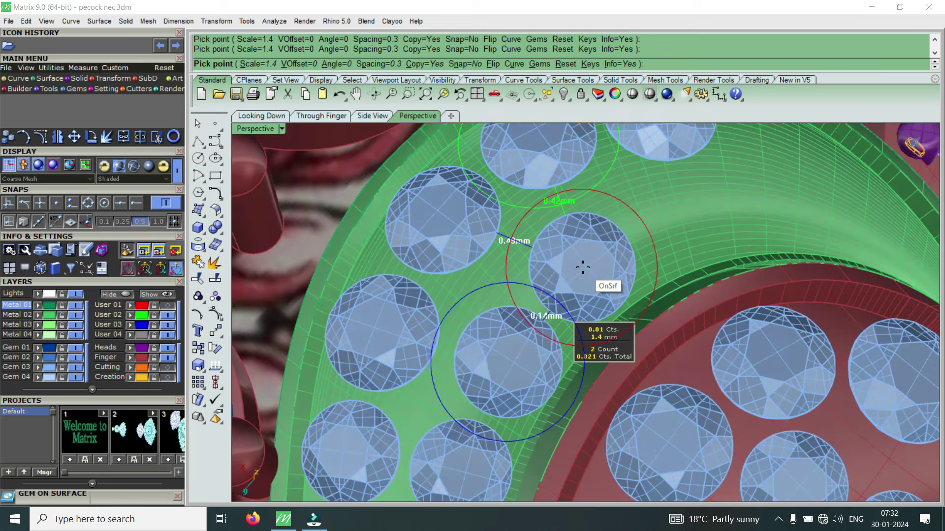
{"action": "scroll", "coordinate": [582, 267], "scroll_direction": "down", "scroll_amount": 2}
{"action": "scroll", "coordinate": [630, 242], "scroll_direction": "up", "scroll_amount": 3}
{"action": "scroll", "coordinate": [615, 253], "scroll_direction": "up", "scroll_amount": 2}
{"action": "scroll", "coordinate": [613, 285], "scroll_direction": "up", "scroll_amount": 1}
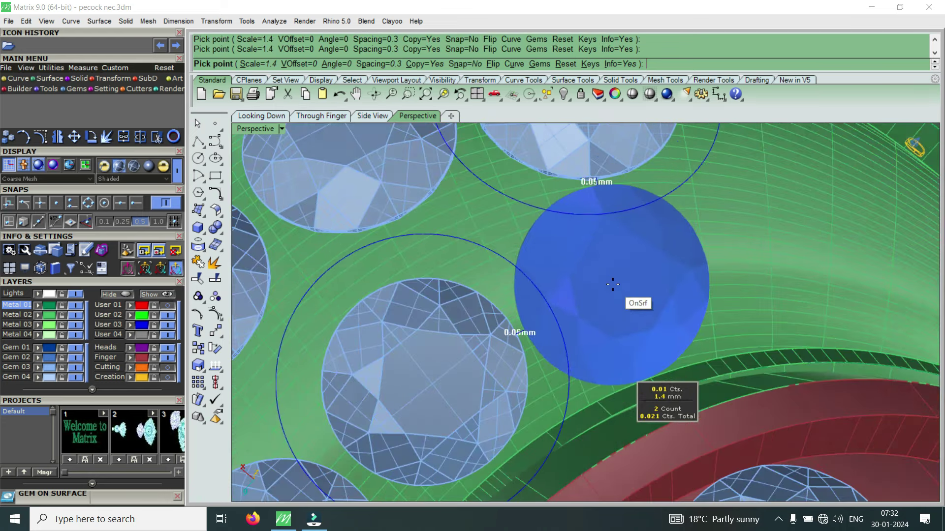
Shrink the gem to 1.3 mm and place it in the next gap.
{"action": "key", "text": "Down"}
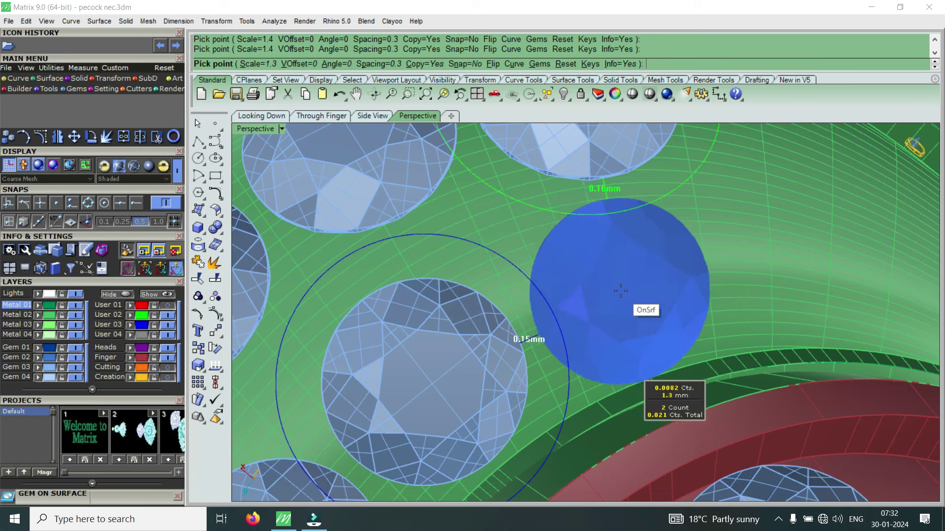
{"action": "left_click", "coordinate": [620, 291]}
{"action": "scroll", "coordinate": [621, 291], "scroll_direction": "down", "scroll_amount": 5}
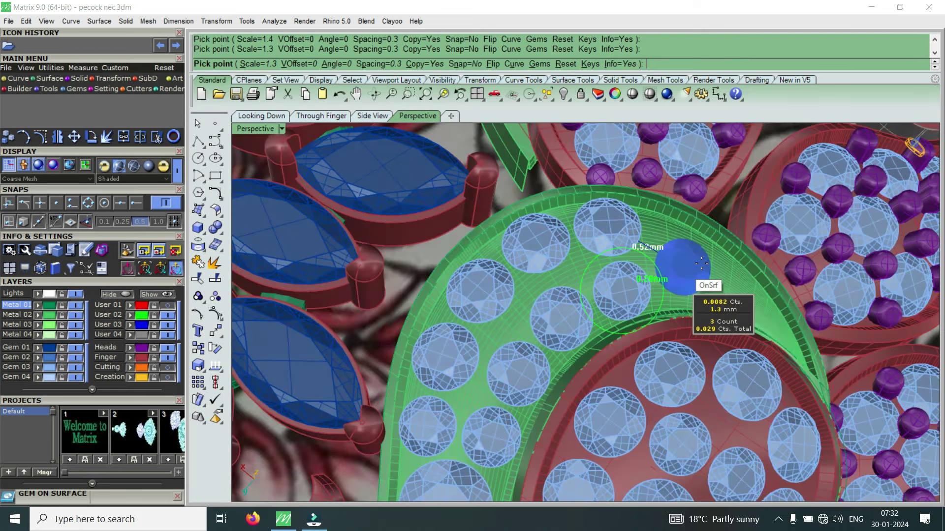
{"action": "scroll", "coordinate": [660, 268], "scroll_direction": "up", "scroll_amount": 3}
{"action": "scroll", "coordinate": [590, 283], "scroll_direction": "down", "scroll_amount": 1}
{"action": "scroll", "coordinate": [585, 282], "scroll_direction": "up", "scroll_amount": 1}
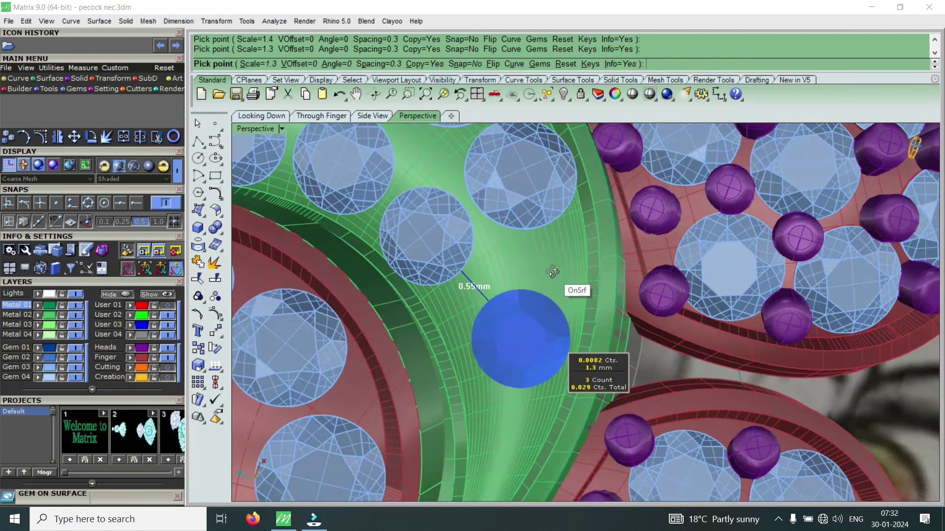
{"action": "scroll", "coordinate": [566, 278], "scroll_direction": "up", "scroll_amount": 1}
{"action": "scroll", "coordinate": [551, 277], "scroll_direction": "down", "scroll_amount": 2}
{"action": "scroll", "coordinate": [532, 276], "scroll_direction": "up", "scroll_amount": 3}
{"action": "scroll", "coordinate": [532, 276], "scroll_direction": "up", "scroll_amount": 1}
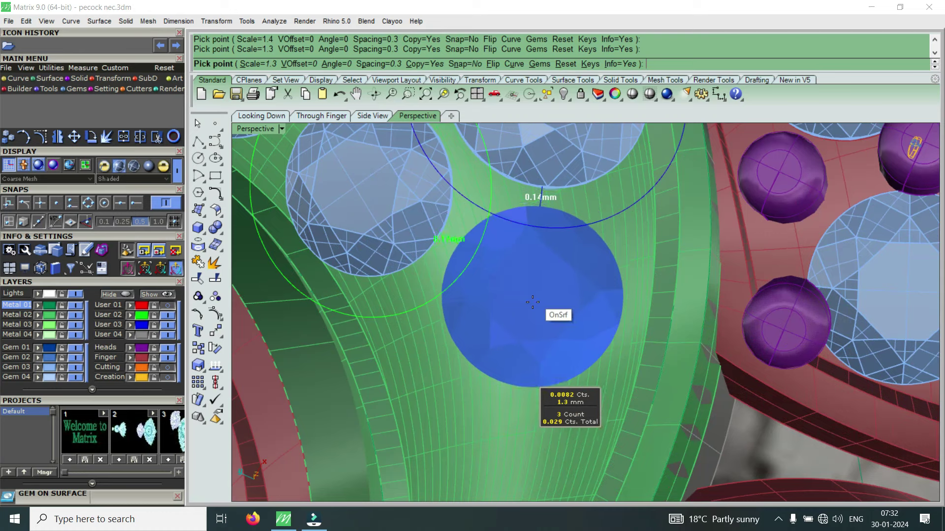
Enlarge the gem to 1.7 mm and place it in the wider gap.
{"action": "key", "text": "Up"}
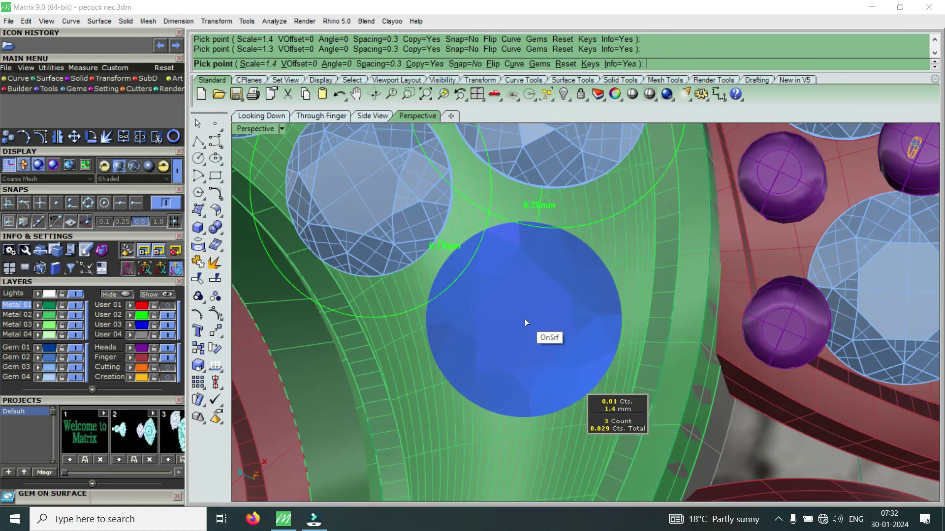
{"action": "key", "text": "Up"}
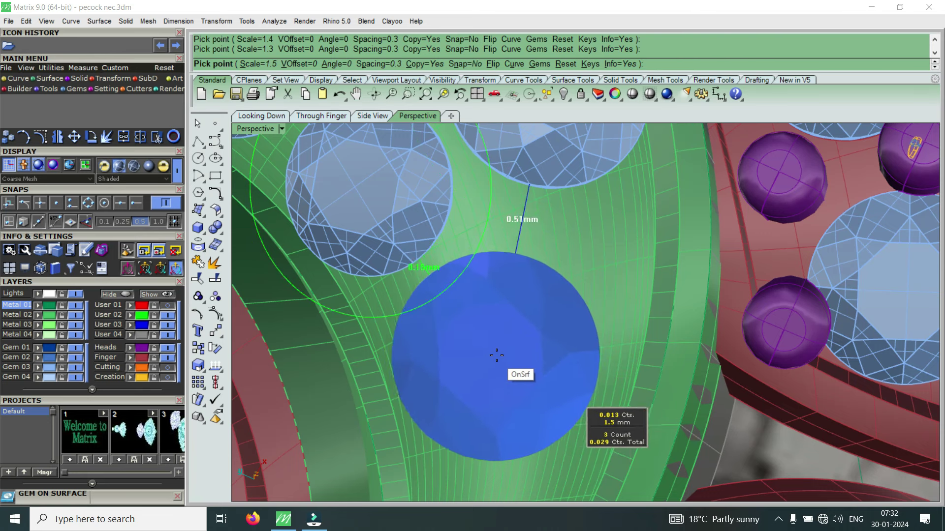
{"action": "key", "text": "Up"}
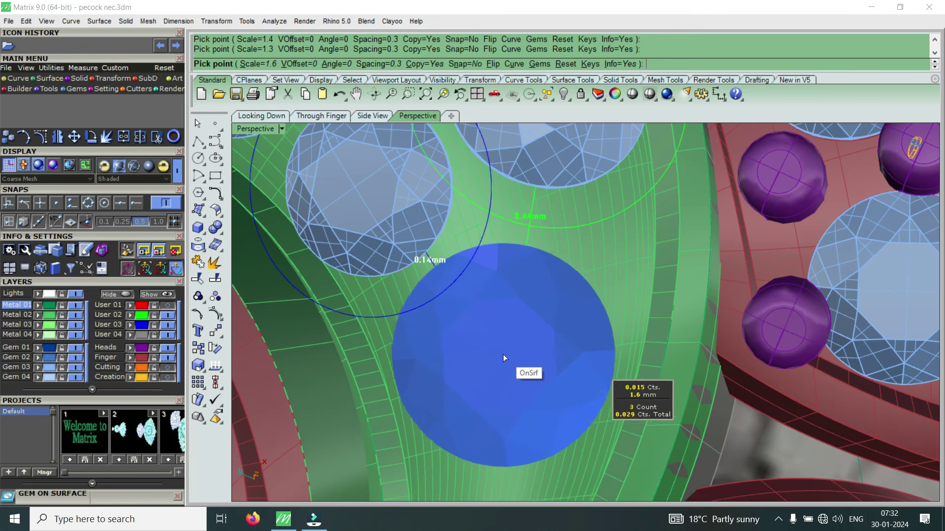
{"action": "key", "text": "Up"}
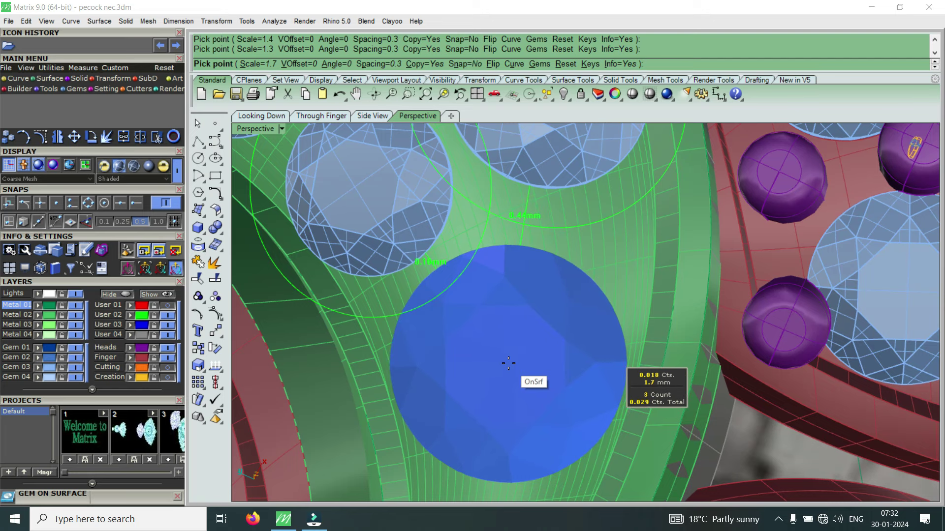
{"action": "left_click", "coordinate": [508, 364]}
{"action": "scroll", "coordinate": [529, 405], "scroll_direction": "down", "scroll_amount": 2}
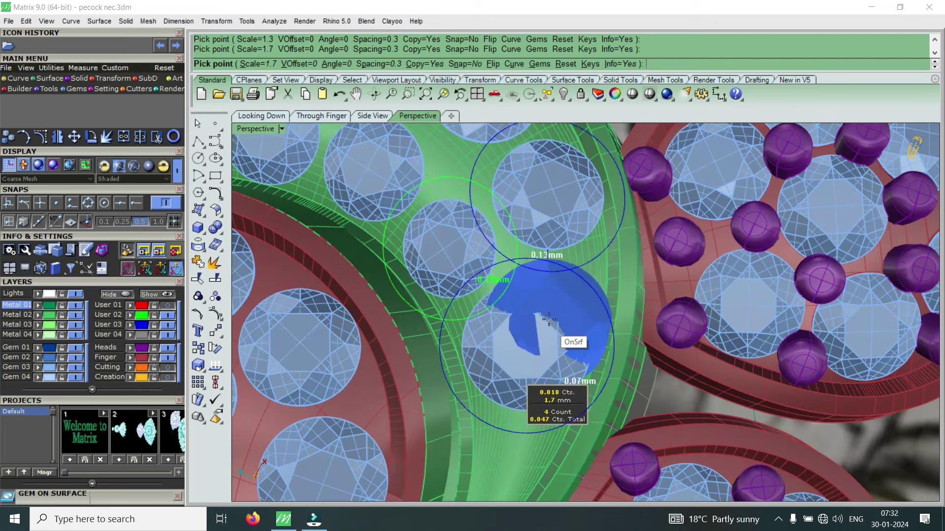
{"action": "scroll", "coordinate": [529, 404], "scroll_direction": "down", "scroll_amount": 2}
{"action": "scroll", "coordinate": [529, 404], "scroll_direction": "up", "scroll_amount": 2}
Reduce the size, place a 1.2 mm gem in the last gap, and finish placement.
{"action": "key", "text": "Down"}
{"action": "key", "text": "Down"}
{"action": "key", "text": "Down"}
{"action": "key", "text": "Down"}
{"action": "scroll", "coordinate": [526, 404], "scroll_direction": "up", "scroll_amount": 2}
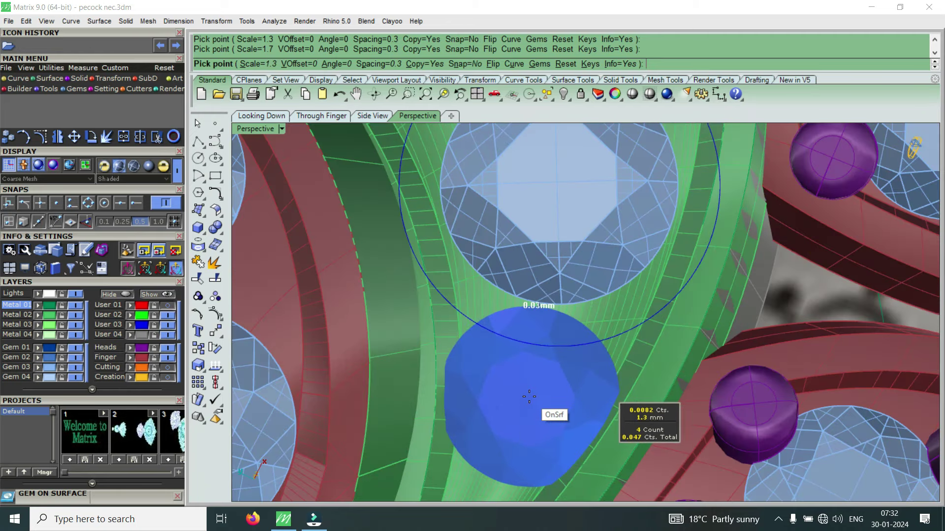
{"action": "key", "text": "Down"}
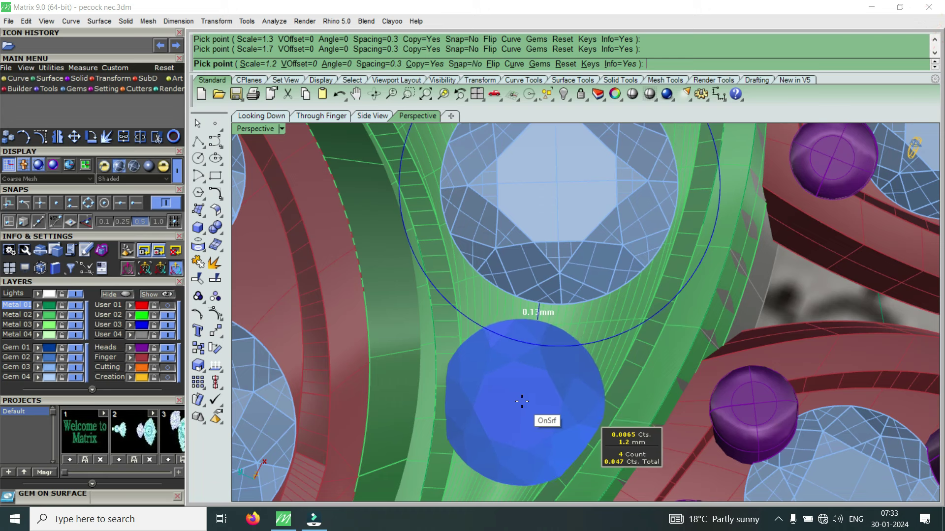
{"action": "left_click", "coordinate": [522, 403]}
{"action": "scroll", "coordinate": [522, 402], "scroll_direction": "down", "scroll_amount": 2}
{"action": "scroll", "coordinate": [521, 402], "scroll_direction": "down", "scroll_amount": 3}
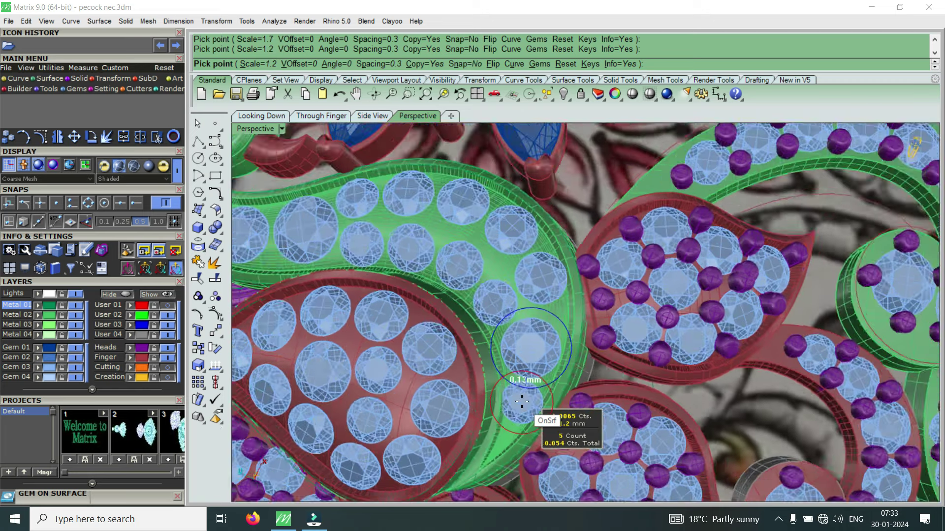
{"action": "scroll", "coordinate": [522, 403], "scroll_direction": "down", "scroll_amount": 3}
{"action": "key", "text": "Return"}
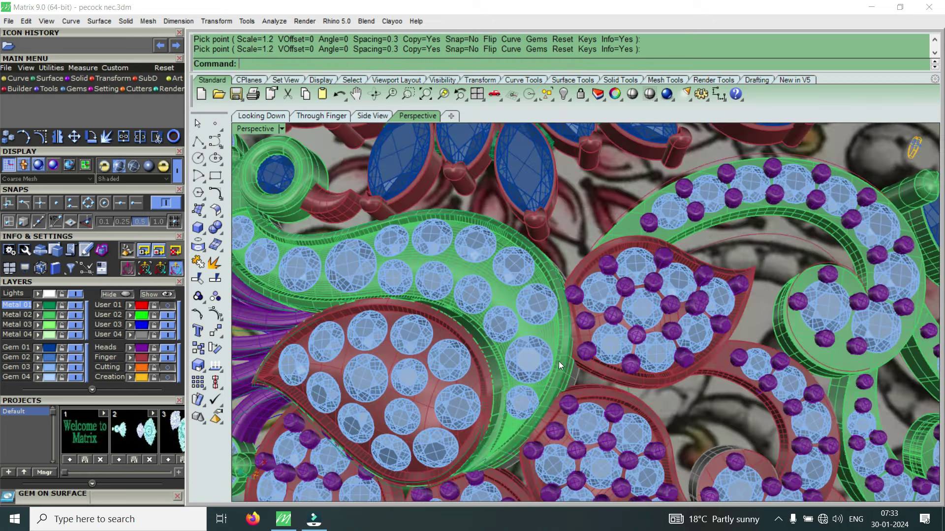
Zoom, pan and rotate the Perspective view to centre the green swirl at the peacock head.
{"action": "scroll", "coordinate": [556, 357], "scroll_direction": "down", "scroll_amount": 3}
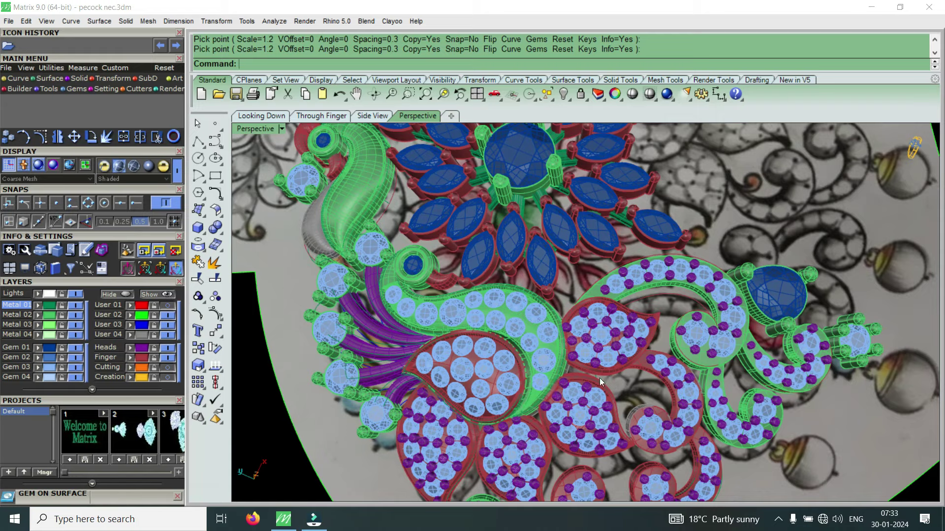
{"action": "scroll", "coordinate": [599, 382], "scroll_direction": "down", "scroll_amount": 3}
{"action": "scroll", "coordinate": [444, 379], "scroll_direction": "up", "scroll_amount": 3}
{"action": "scroll", "coordinate": [409, 318], "scroll_direction": "up", "scroll_amount": 2}
{"action": "right_click_drag", "start_coordinate": [408, 318], "coordinate": [455, 308], "text": "shift"}
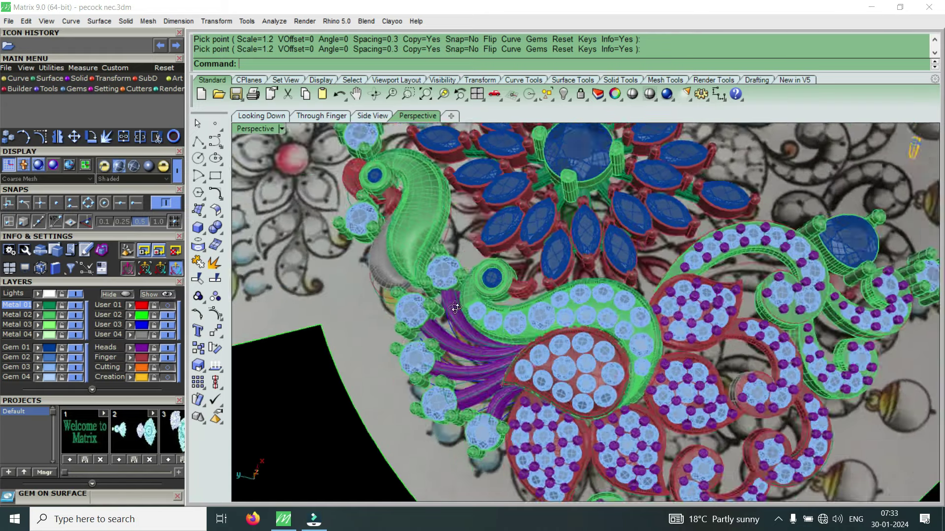
{"action": "scroll", "coordinate": [455, 308], "scroll_direction": "down", "scroll_amount": 2}
{"action": "scroll", "coordinate": [660, 349], "scroll_direction": "down", "scroll_amount": 2}
{"action": "scroll", "coordinate": [463, 318], "scroll_direction": "up", "scroll_amount": 1}
{"action": "scroll", "coordinate": [464, 318], "scroll_direction": "up", "scroll_amount": 3}
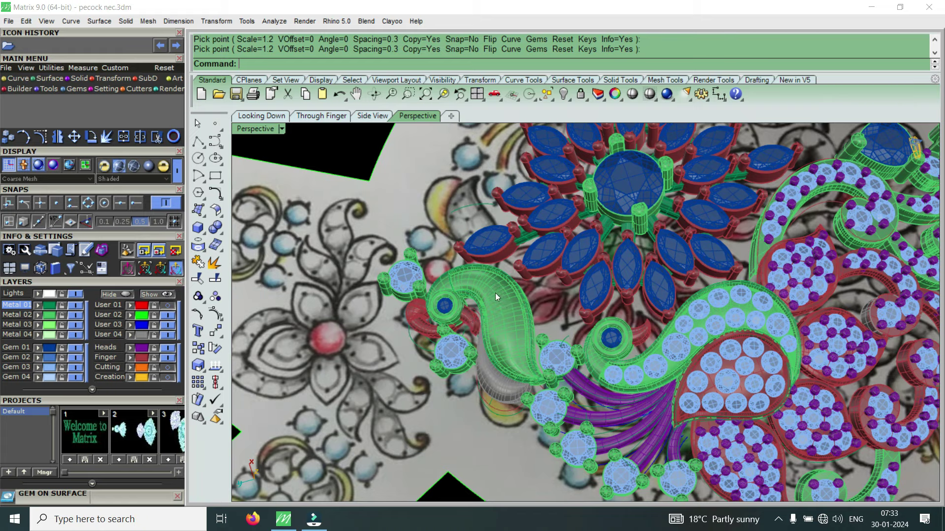
{"action": "scroll", "coordinate": [495, 293], "scroll_direction": "up", "scroll_amount": 5}
{"action": "right_click_drag", "start_coordinate": [462, 290], "coordinate": [568, 303]}
{"action": "scroll", "coordinate": [569, 302], "scroll_direction": "down", "scroll_amount": 5}
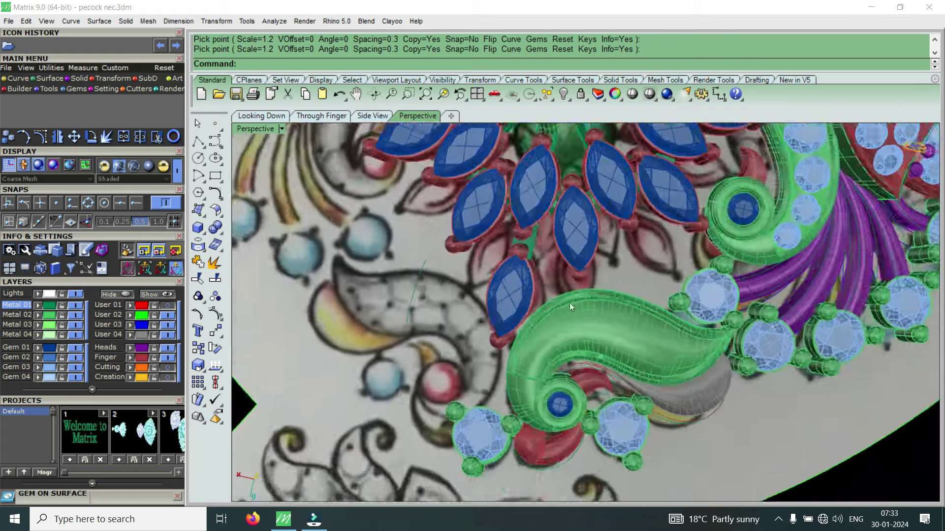
{"action": "scroll", "coordinate": [569, 303], "scroll_direction": "up", "scroll_amount": 3}
Start Gem On Surface on the green neck swirl and enlarge the gem preview.
{"action": "left_click", "coordinate": [568, 309]}
{"action": "key", "text": "F6"}
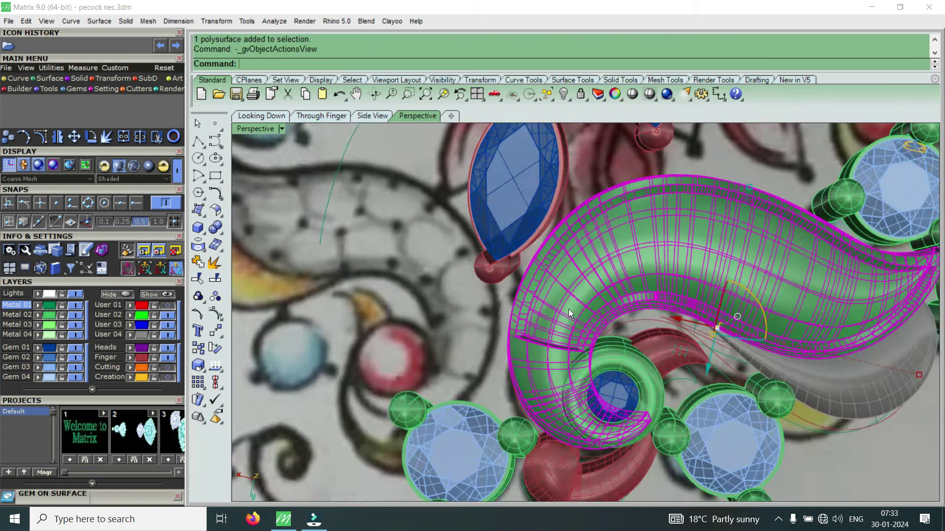
{"action": "left_click", "coordinate": [603, 337]}
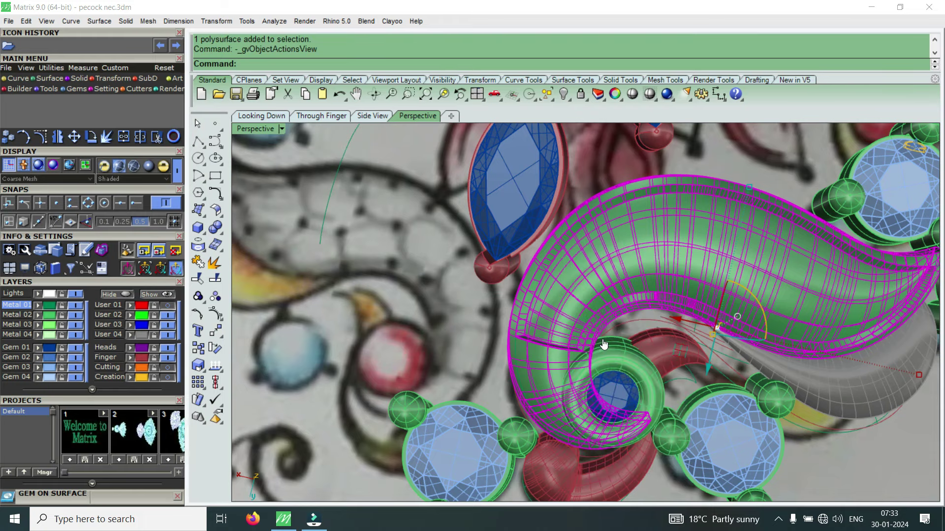
{"action": "scroll", "coordinate": [553, 320], "scroll_direction": "up", "scroll_amount": 3}
{"action": "scroll", "coordinate": [556, 315], "scroll_direction": "up", "scroll_amount": 3}
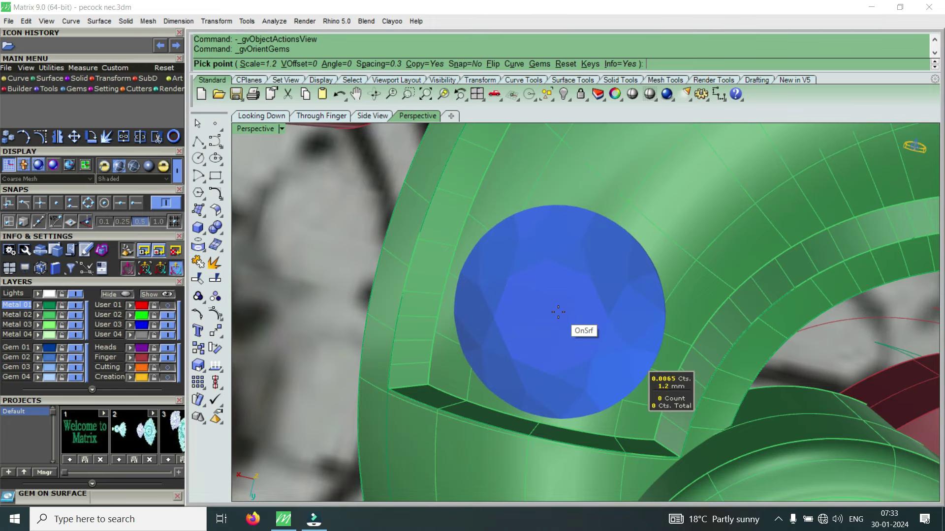
{"action": "right_click_drag", "start_coordinate": [558, 312], "coordinate": [568, 308]}
{"action": "key", "text": "Up"}
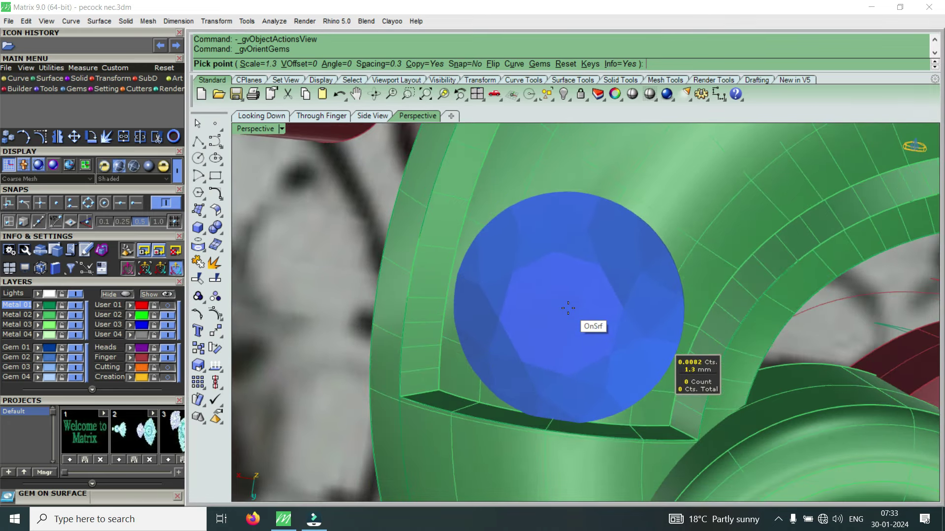
{"action": "key", "text": "Up"}
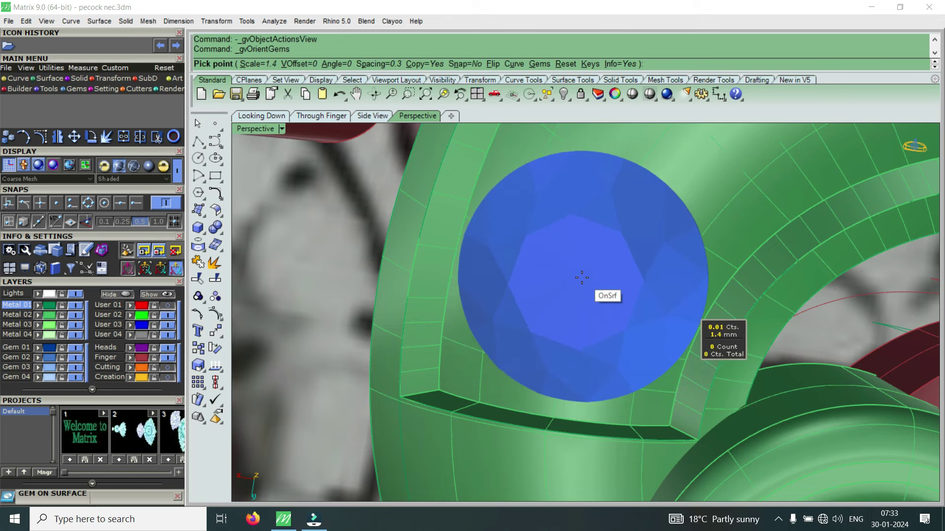
Set the first two round gems on the neck, the second slightly larger.
{"action": "left_click", "coordinate": [582, 278]}
{"action": "scroll", "coordinate": [580, 276], "scroll_direction": "down", "scroll_amount": 3}
{"action": "scroll", "coordinate": [580, 277], "scroll_direction": "down", "scroll_amount": 3}
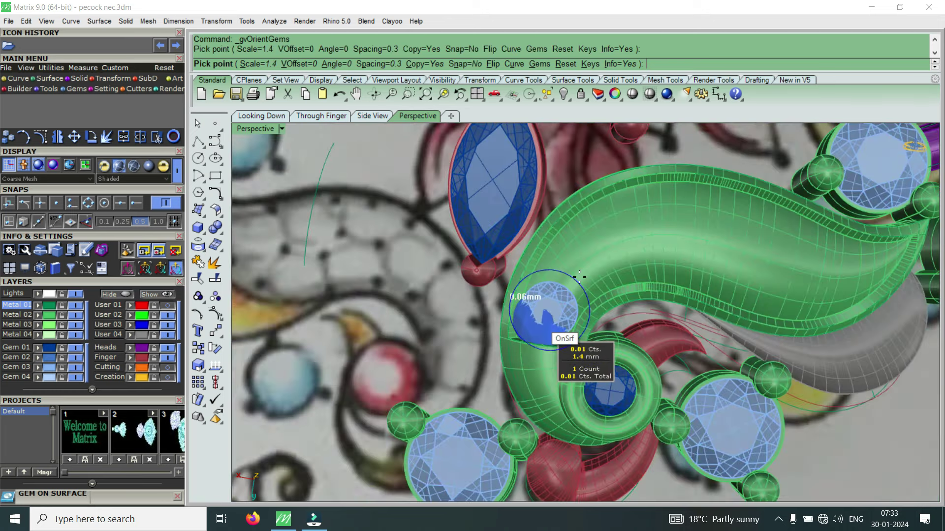
{"action": "scroll", "coordinate": [579, 277], "scroll_direction": "up", "scroll_amount": 3}
{"action": "scroll", "coordinate": [590, 263], "scroll_direction": "up", "scroll_amount": 3}
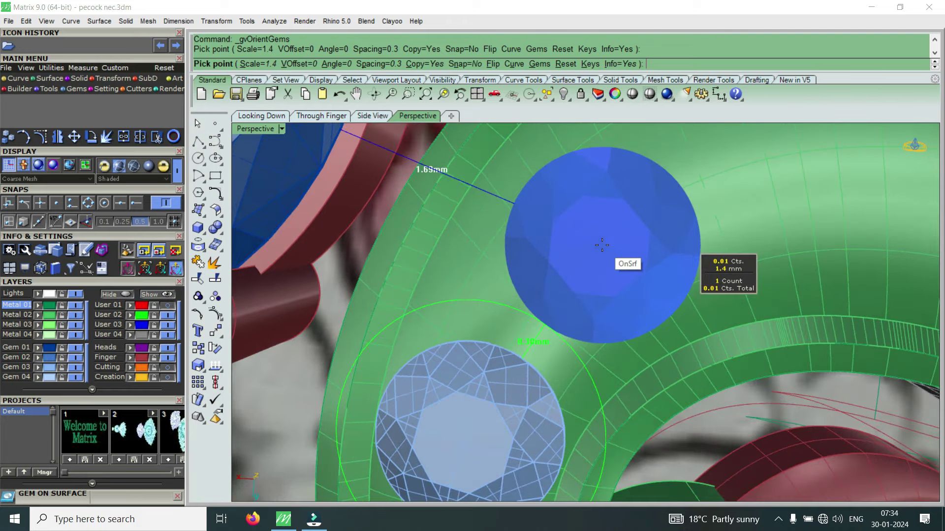
{"action": "scroll", "coordinate": [602, 244], "scroll_direction": "up", "scroll_amount": 1, "text": "ctrl"}
{"action": "scroll", "coordinate": [601, 244], "scroll_direction": "up", "scroll_amount": 1, "text": "ctrl"}
{"action": "scroll", "coordinate": [601, 244], "scroll_direction": "up", "scroll_amount": 1, "text": "ctrl"}
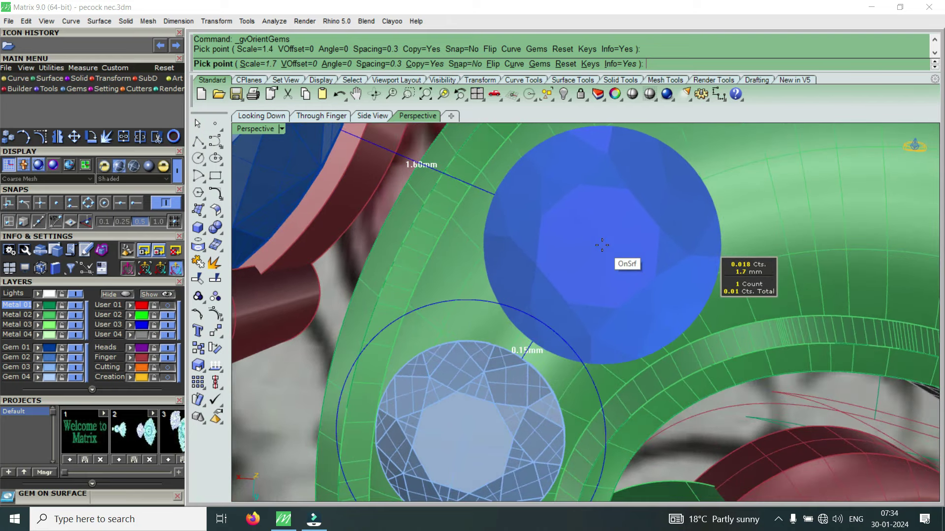
{"action": "scroll", "coordinate": [602, 245], "scroll_direction": "up", "scroll_amount": 1, "text": "ctrl"}
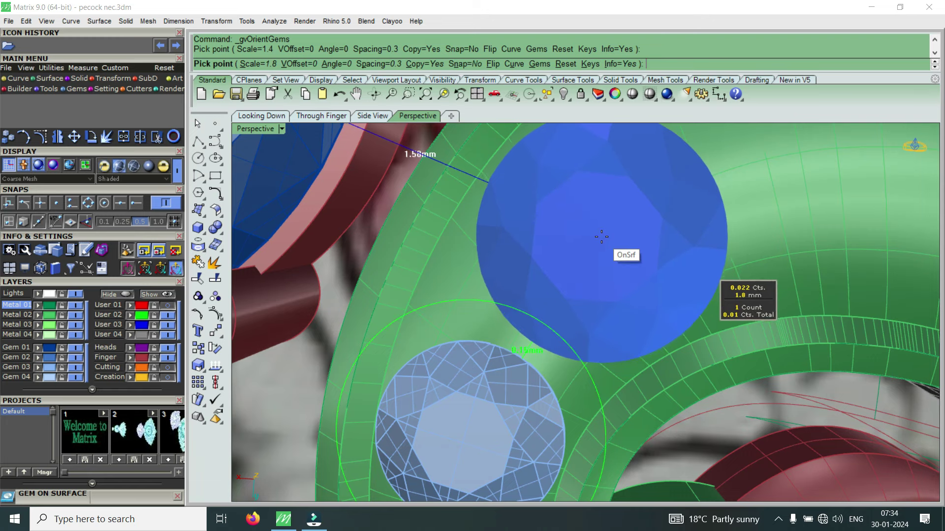
{"action": "left_click", "coordinate": [601, 236]}
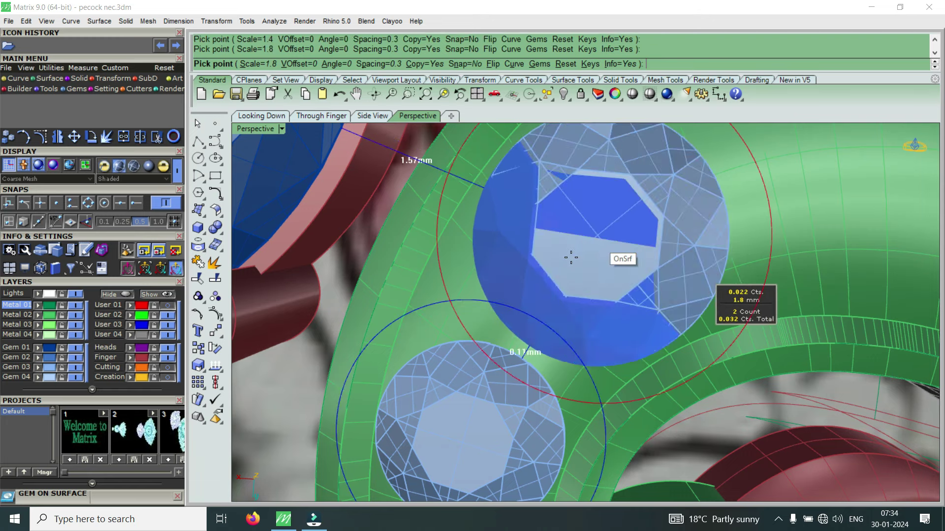
{"action": "scroll", "coordinate": [569, 236], "scroll_direction": "down", "scroll_amount": 2}
{"action": "scroll", "coordinate": [541, 286], "scroll_direction": "down", "scroll_amount": 3}
{"action": "scroll", "coordinate": [629, 225], "scroll_direction": "up", "scroll_amount": 5}
{"action": "scroll", "coordinate": [630, 225], "scroll_direction": "down", "scroll_amount": 1, "text": "ctrl"}
{"action": "scroll", "coordinate": [629, 225], "scroll_direction": "down", "scroll_amount": 1, "text": "ctrl"}
{"action": "scroll", "coordinate": [629, 228], "scroll_direction": "down", "scroll_amount": 1, "text": "ctrl"}
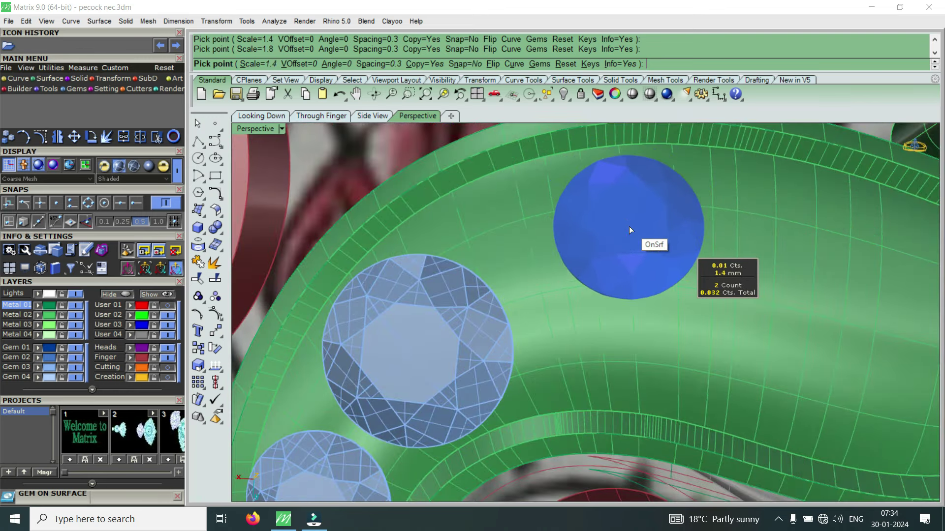
{"action": "scroll", "coordinate": [591, 224], "scroll_direction": "down", "scroll_amount": 2, "text": "ctrl"}
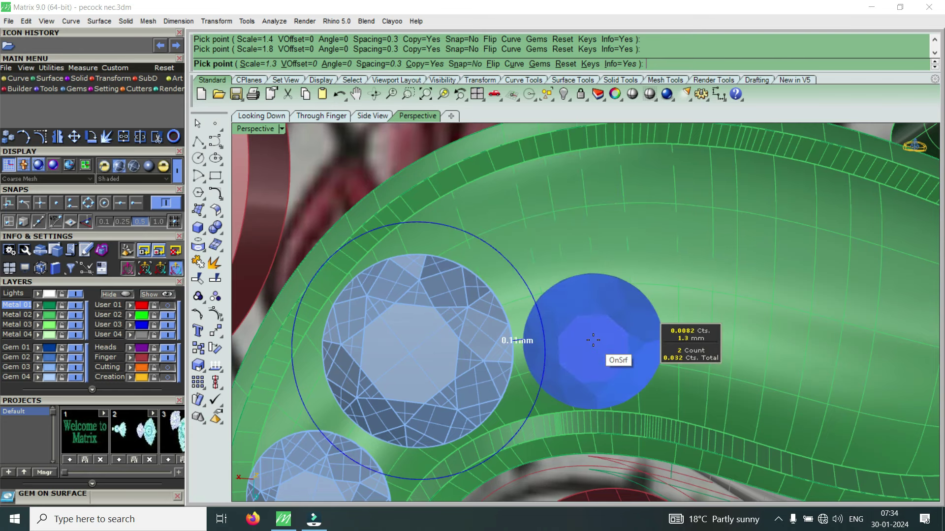
{"action": "right_click_drag", "start_coordinate": [596, 333], "coordinate": [596, 281], "text": "shift"}
{"action": "scroll", "coordinate": [596, 264], "scroll_direction": "up", "scroll_amount": 2}
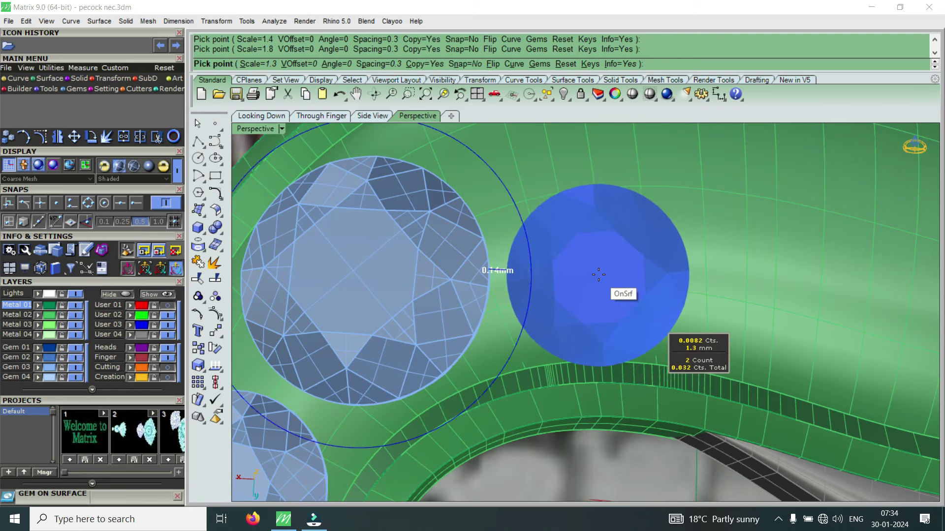
Set the third, fourth and fifth gems in a row along the neck.
{"action": "left_click", "coordinate": [599, 275]}
{"action": "scroll", "coordinate": [599, 275], "scroll_direction": "down", "scroll_amount": 3}
{"action": "scroll", "coordinate": [707, 275], "scroll_direction": "up", "scroll_amount": 3}
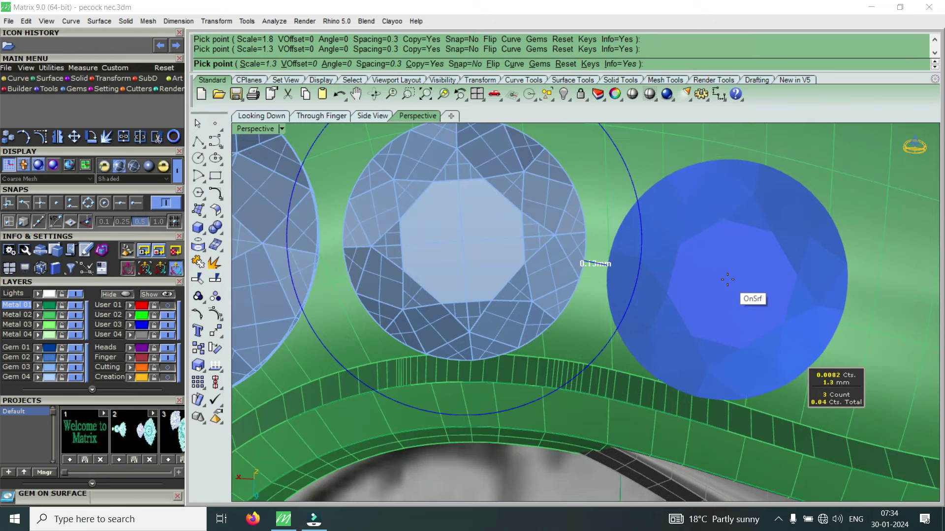
{"action": "left_click", "coordinate": [728, 279]}
{"action": "scroll", "coordinate": [727, 279], "scroll_direction": "down", "scroll_amount": 3}
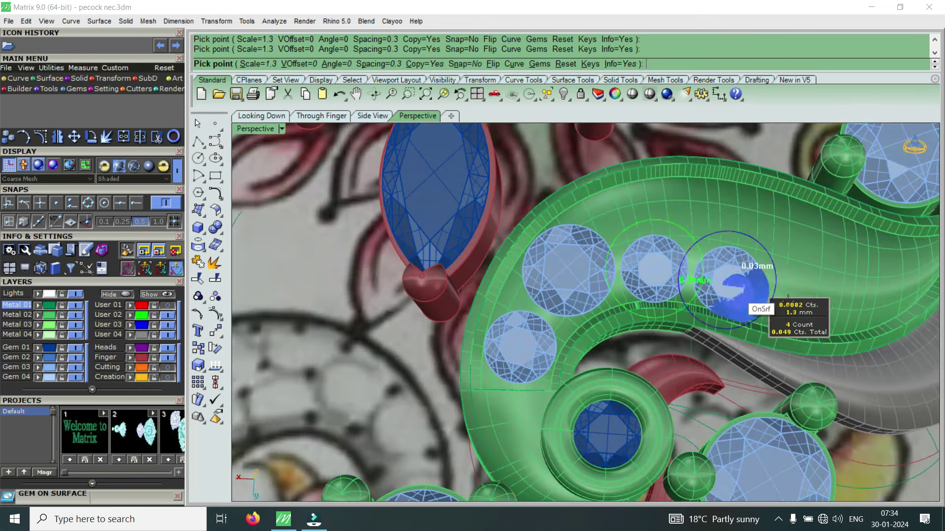
{"action": "scroll", "coordinate": [728, 276], "scroll_direction": "up", "scroll_amount": 3}
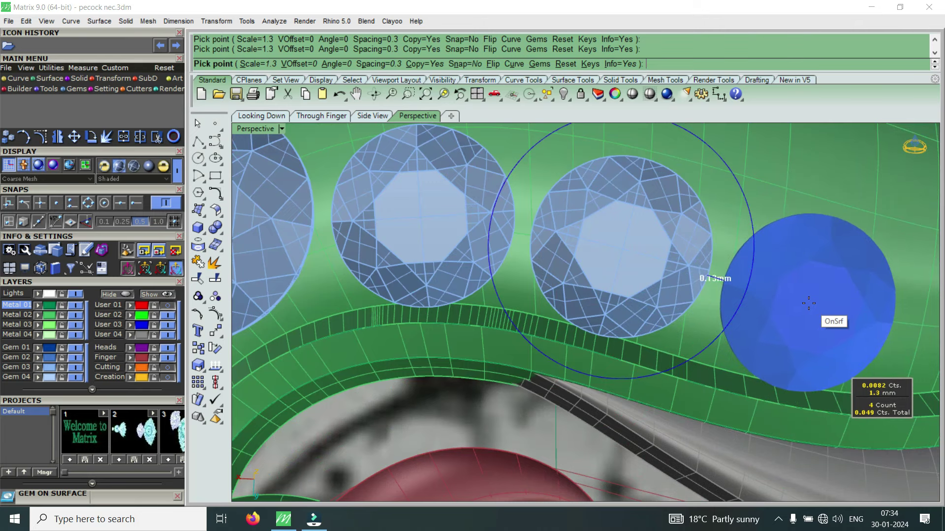
{"action": "left_click", "coordinate": [809, 304]}
{"action": "scroll", "coordinate": [809, 304], "scroll_direction": "down", "scroll_amount": 2}
{"action": "scroll", "coordinate": [748, 308], "scroll_direction": "down", "scroll_amount": 2}
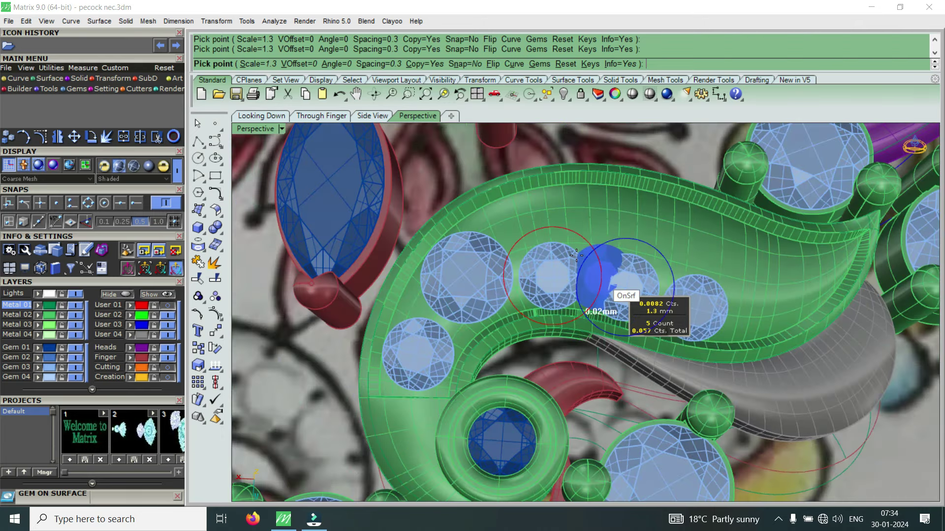
{"action": "scroll", "coordinate": [739, 309], "scroll_direction": "up", "scroll_amount": 2}
Add a sixth gem above the first row and a seventh 1.5 mm gem beside it.
{"action": "right_click_drag", "start_coordinate": [486, 198], "coordinate": [474, 226]}
{"action": "scroll", "coordinate": [474, 229], "scroll_direction": "up", "scroll_amount": 3}
{"action": "scroll", "coordinate": [472, 236], "scroll_direction": "up", "scroll_amount": 2}
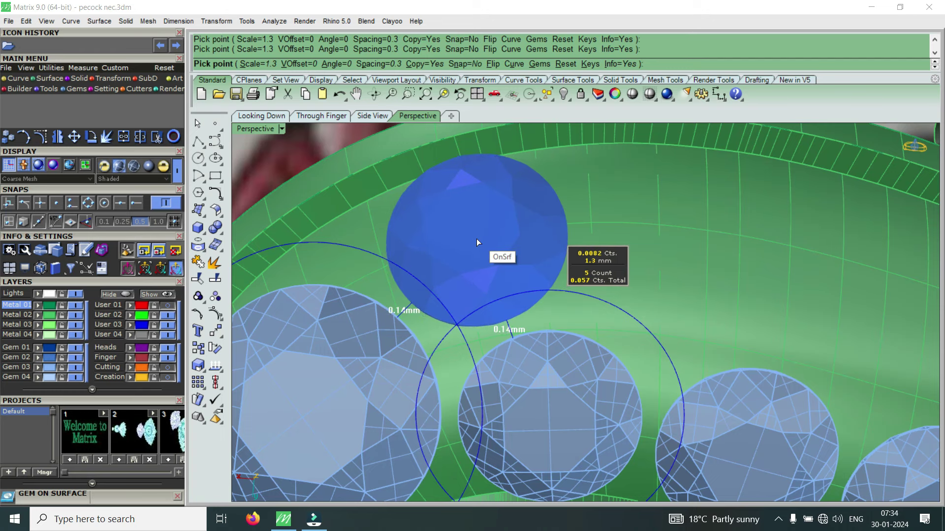
{"action": "left_click", "coordinate": [476, 242]}
{"action": "scroll", "coordinate": [476, 242], "scroll_direction": "down", "scroll_amount": 3}
{"action": "scroll", "coordinate": [504, 234], "scroll_direction": "up", "scroll_amount": 3}
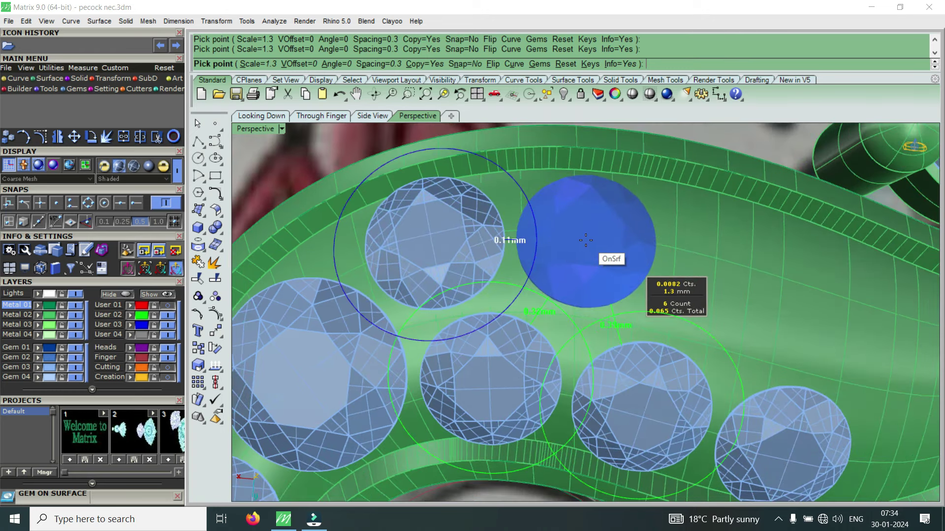
{"action": "key", "text": "Up"}
{"action": "key", "text": "Up"}
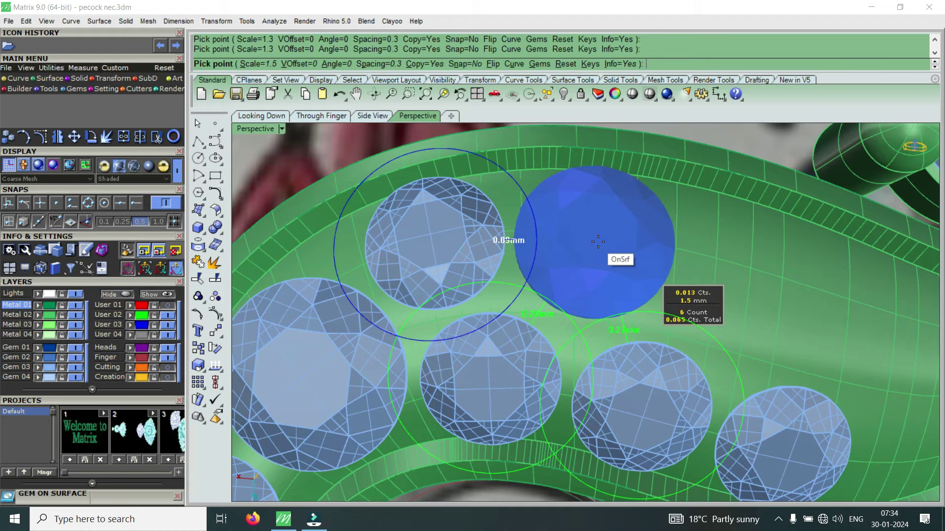
{"action": "scroll", "coordinate": [598, 241], "scroll_direction": "up", "scroll_amount": 2}
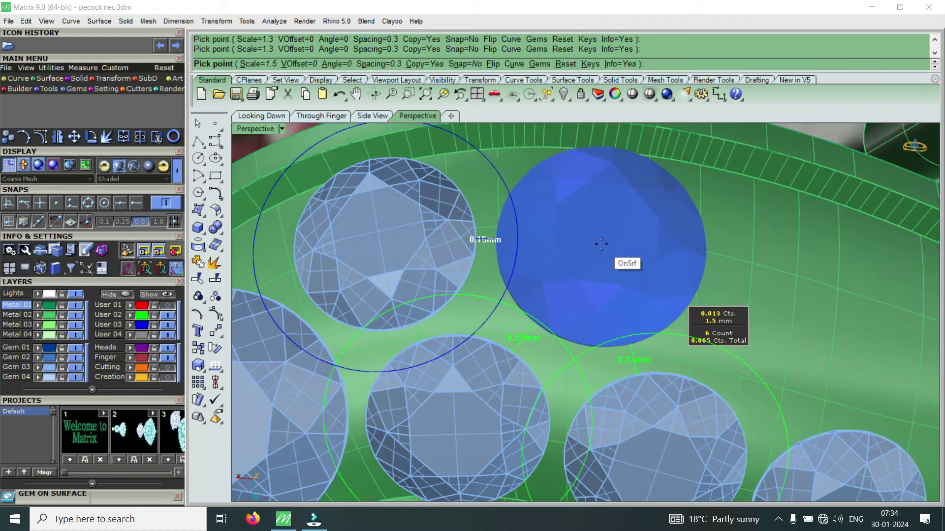
{"action": "left_click", "coordinate": [601, 244]}
{"action": "scroll", "coordinate": [605, 251], "scroll_direction": "down", "scroll_amount": 3}
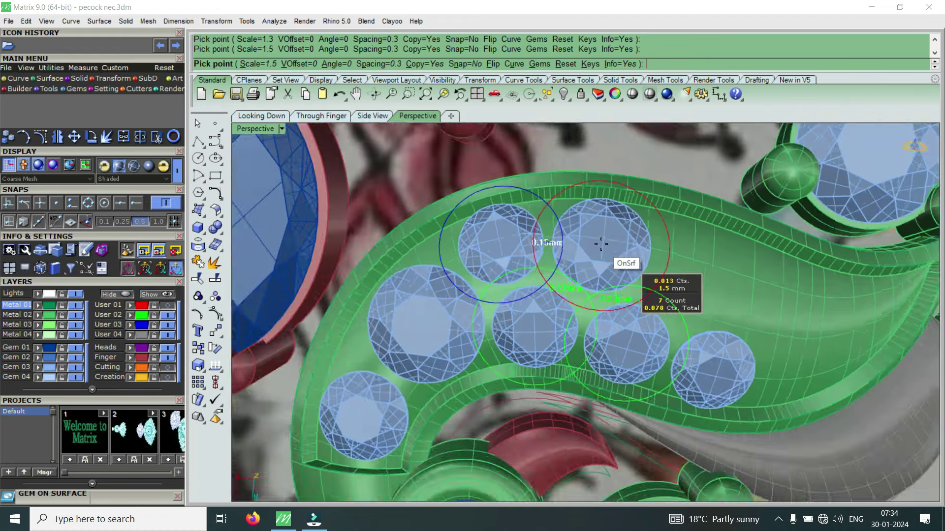
{"action": "scroll", "coordinate": [689, 261], "scroll_direction": "up", "scroll_amount": 3}
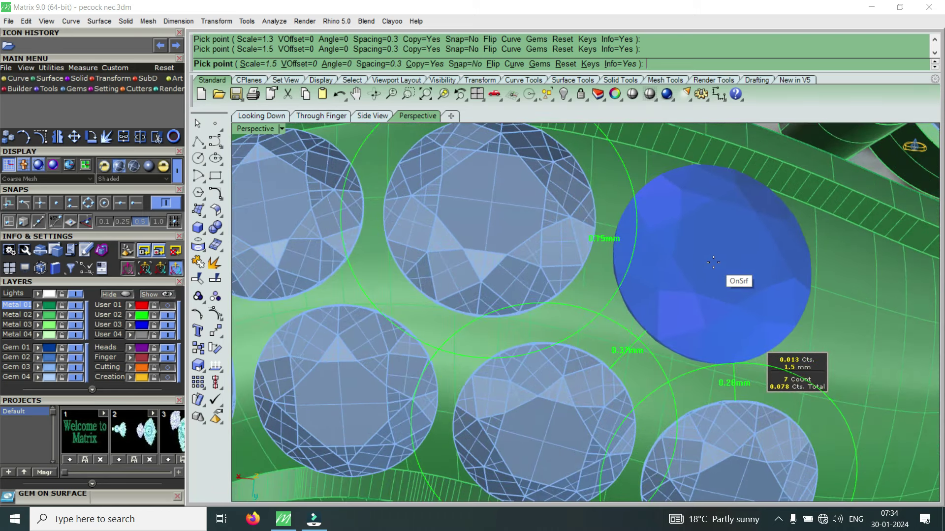
Fill the remaining gaps with smaller gems, shrinking to 1.3 mm then 1.2 mm.
{"action": "left_click", "coordinate": [713, 263]}
{"action": "scroll", "coordinate": [640, 271], "scroll_direction": "down", "scroll_amount": 3}
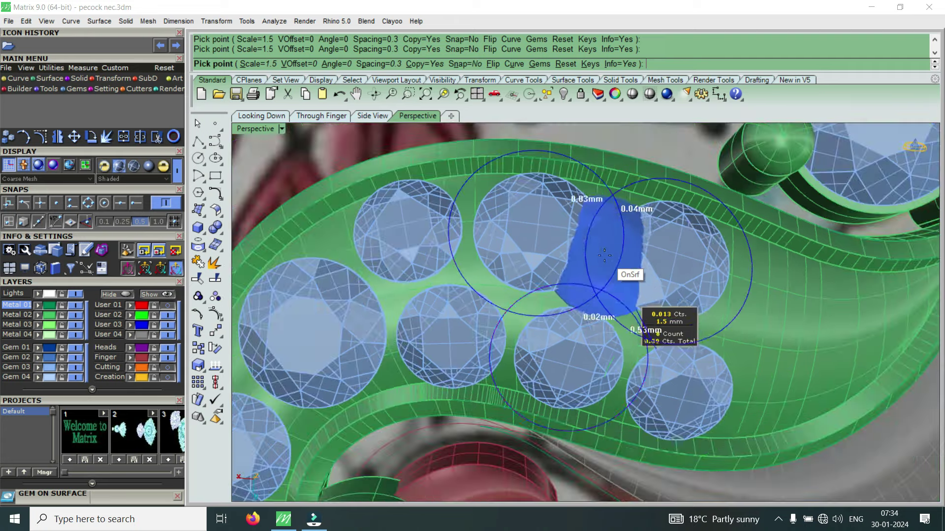
{"action": "scroll", "coordinate": [768, 315], "scroll_direction": "up", "scroll_amount": 3}
{"action": "scroll", "coordinate": [767, 314], "scroll_direction": "up", "scroll_amount": 1}
{"action": "scroll", "coordinate": [743, 315], "scroll_direction": "up", "scroll_amount": 1}
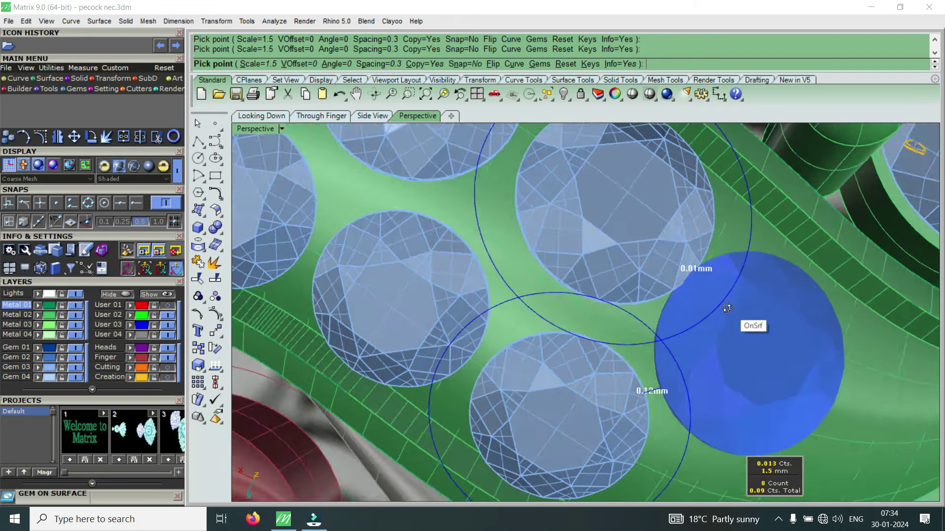
{"action": "scroll", "coordinate": [713, 307], "scroll_direction": "up", "scroll_amount": 1}
{"action": "scroll", "coordinate": [678, 298], "scroll_direction": "down", "scroll_amount": 1}
{"action": "scroll", "coordinate": [659, 305], "scroll_direction": "down", "scroll_amount": 1}
{"action": "scroll", "coordinate": [640, 301], "scroll_direction": "down", "scroll_amount": 2}
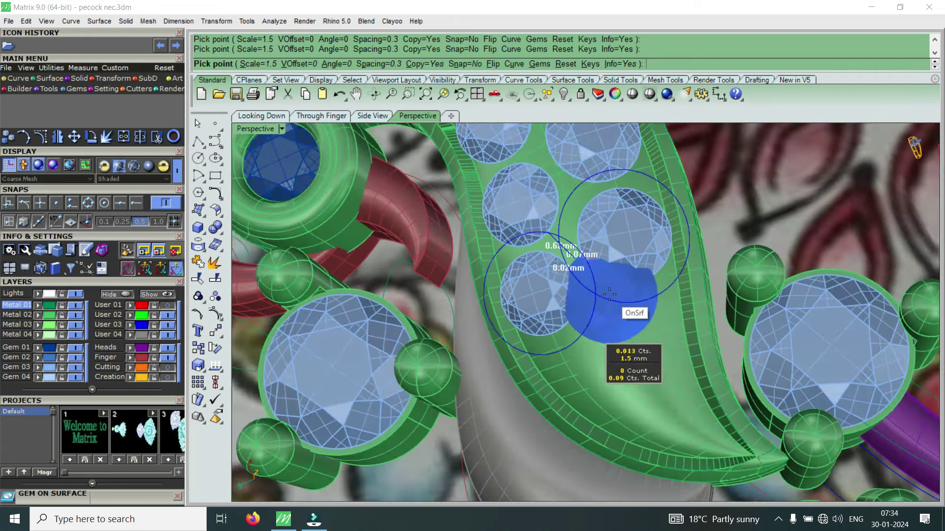
{"action": "scroll", "coordinate": [645, 350], "scroll_direction": "up", "scroll_amount": 2}
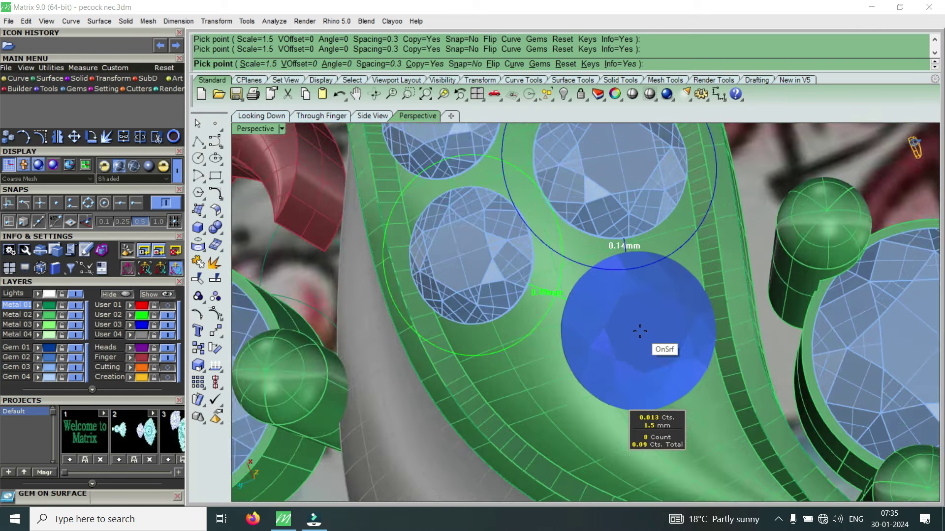
{"action": "key", "text": "Down"}
{"action": "key", "text": "Down"}
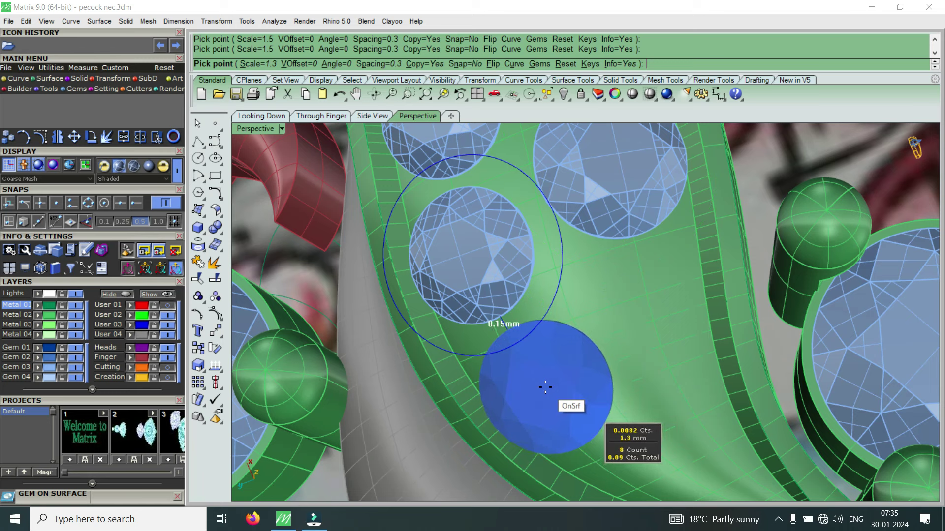
{"action": "left_click", "coordinate": [546, 389]}
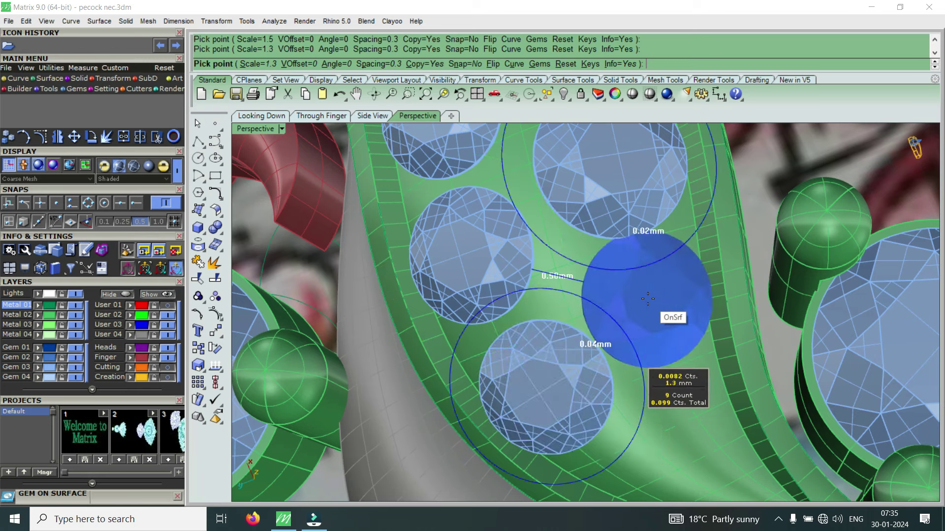
{"action": "key", "text": "Down"}
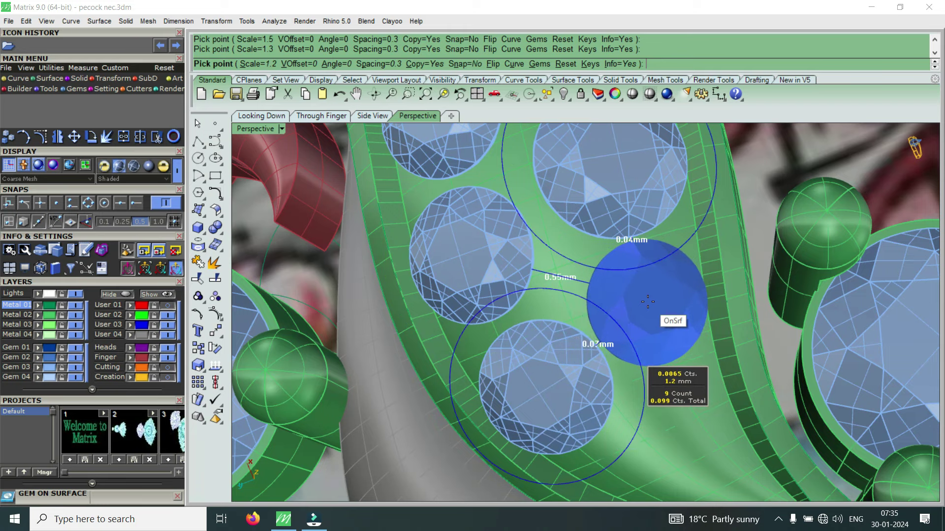
{"action": "scroll", "coordinate": [648, 303], "scroll_direction": "up", "scroll_amount": 2}
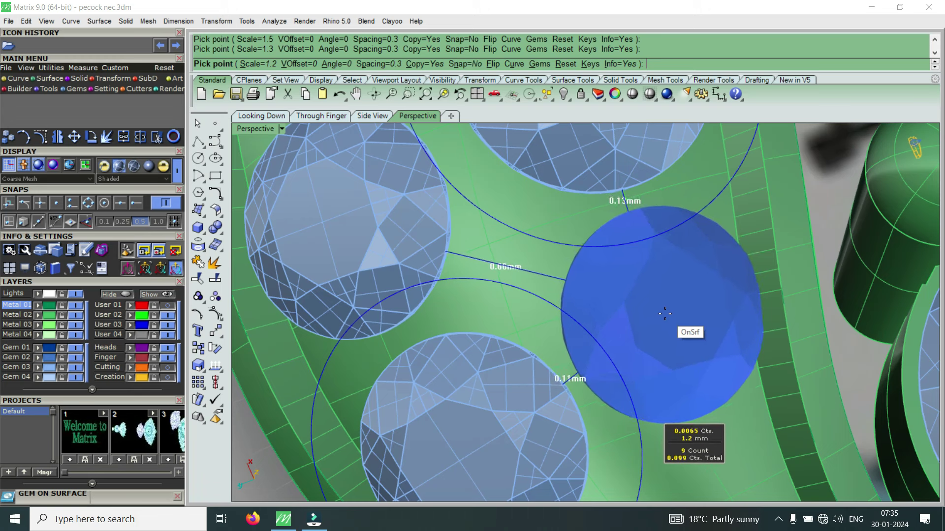
{"action": "left_click", "coordinate": [665, 313]}
Finish gem placement and delete the misplaced gem from the neck.
{"action": "right_click", "coordinate": [665, 314]}
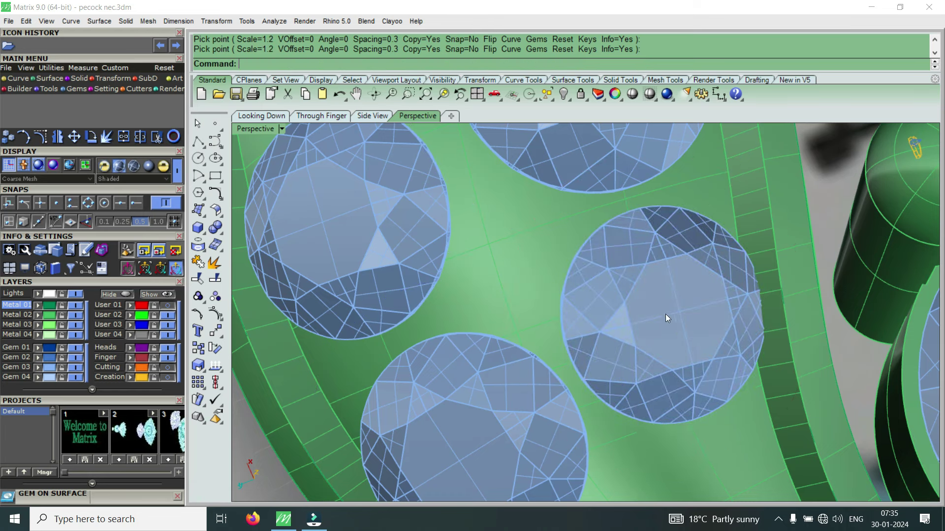
{"action": "scroll", "coordinate": [589, 332], "scroll_direction": "down", "scroll_amount": 3}
{"action": "left_click", "coordinate": [592, 332]}
{"action": "key", "text": "Delete"}
{"action": "scroll", "coordinate": [600, 329], "scroll_direction": "down", "scroll_amount": 3}
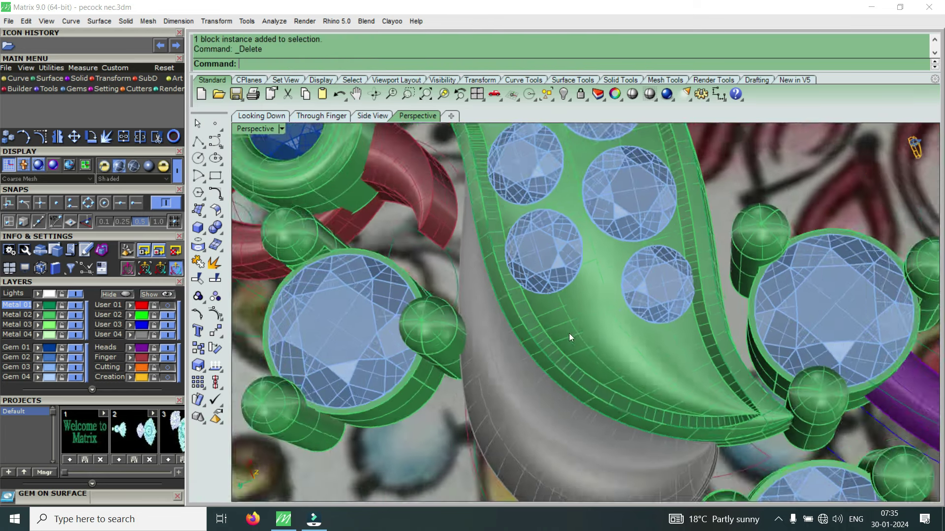
{"action": "right_click_drag", "start_coordinate": [569, 333], "coordinate": [615, 291]}
{"action": "scroll", "coordinate": [615, 292], "scroll_direction": "up", "scroll_amount": 1}
{"action": "scroll", "coordinate": [654, 348], "scroll_direction": "up", "scroll_amount": 3}
{"action": "scroll", "coordinate": [654, 348], "scroll_direction": "down", "scroll_amount": 3}
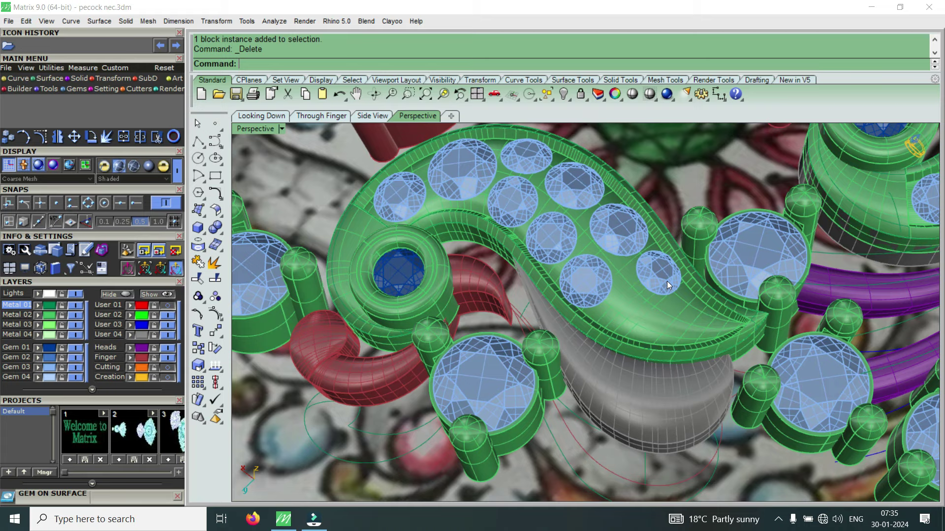
{"action": "scroll", "coordinate": [630, 300], "scroll_direction": "up", "scroll_amount": 2}
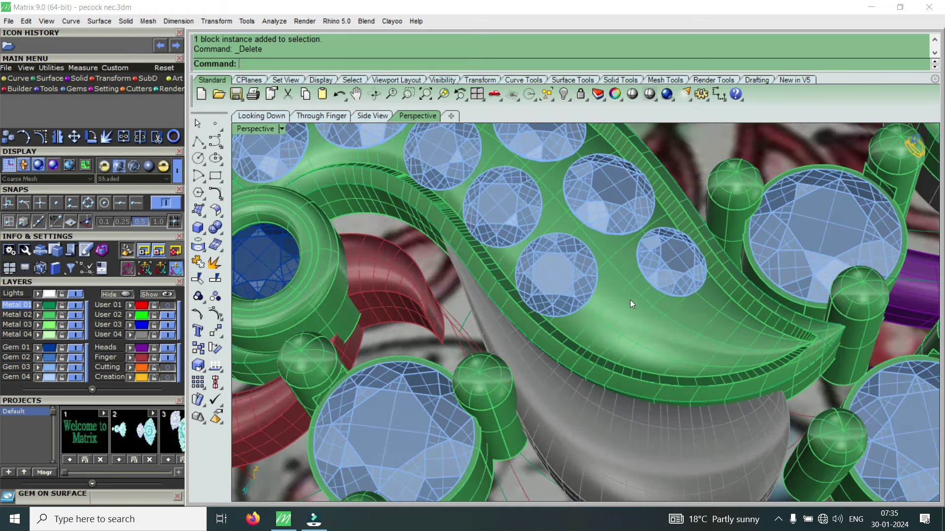
{"action": "scroll", "coordinate": [612, 326], "scroll_direction": "up", "scroll_amount": 2}
Place two 1.2 mm round gems in the last gaps on the green neck surface.
{"action": "left_click", "coordinate": [612, 326]}
{"action": "scroll", "coordinate": [633, 337], "scroll_direction": "up", "scroll_amount": 2}
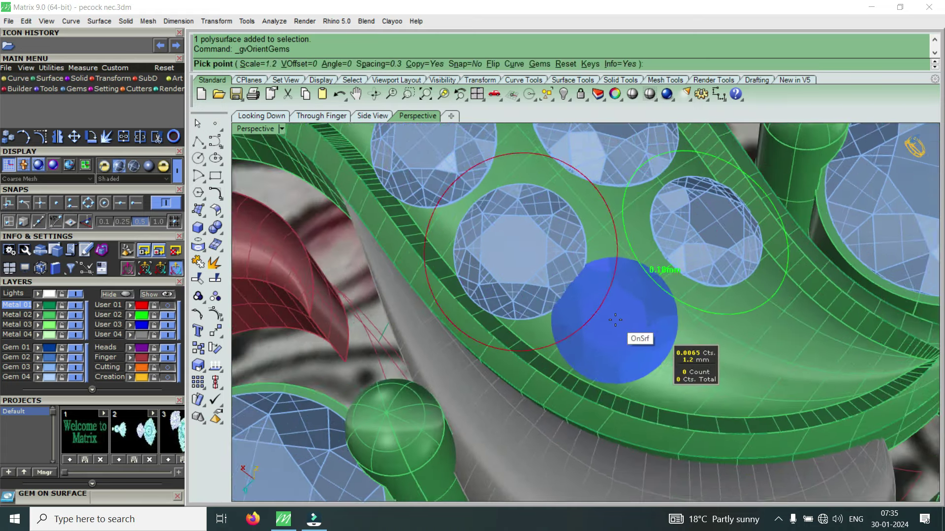
{"action": "scroll", "coordinate": [640, 339], "scroll_direction": "up", "scroll_amount": 2}
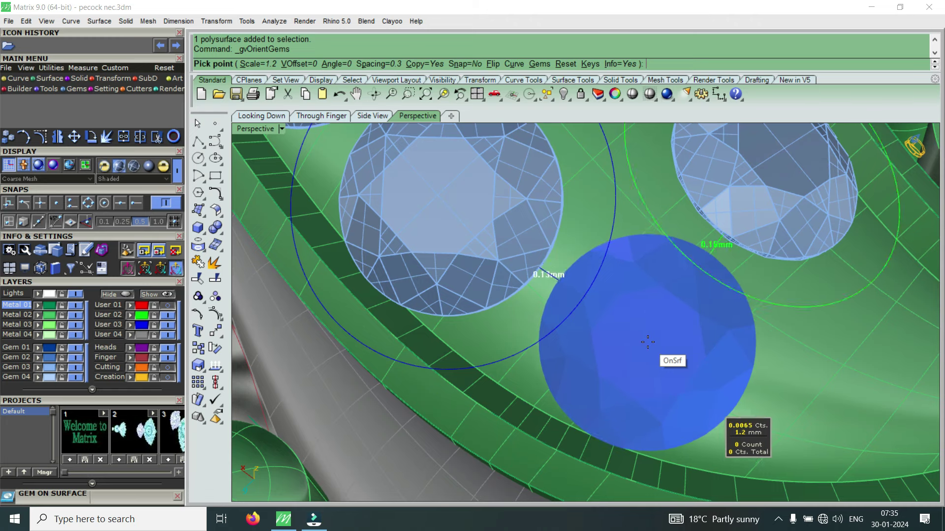
{"action": "left_click", "coordinate": [649, 339]}
{"action": "scroll", "coordinate": [609, 297], "scroll_direction": "down", "scroll_amount": 2}
{"action": "scroll", "coordinate": [609, 298], "scroll_direction": "up", "scroll_amount": 2}
{"action": "scroll", "coordinate": [640, 310], "scroll_direction": "up", "scroll_amount": 2}
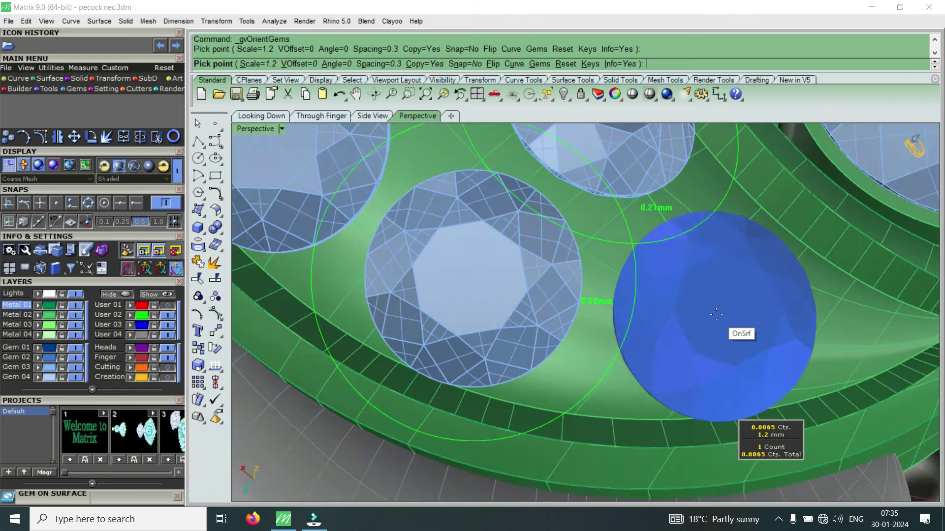
{"action": "mouse_move", "coordinate": [651, 312]}
{"action": "right_mouse_down"}
{"action": "mouse_move", "coordinate": [573, 317]}
{"action": "mouse_move", "coordinate": [499, 302]}
{"action": "right_mouse_up"}
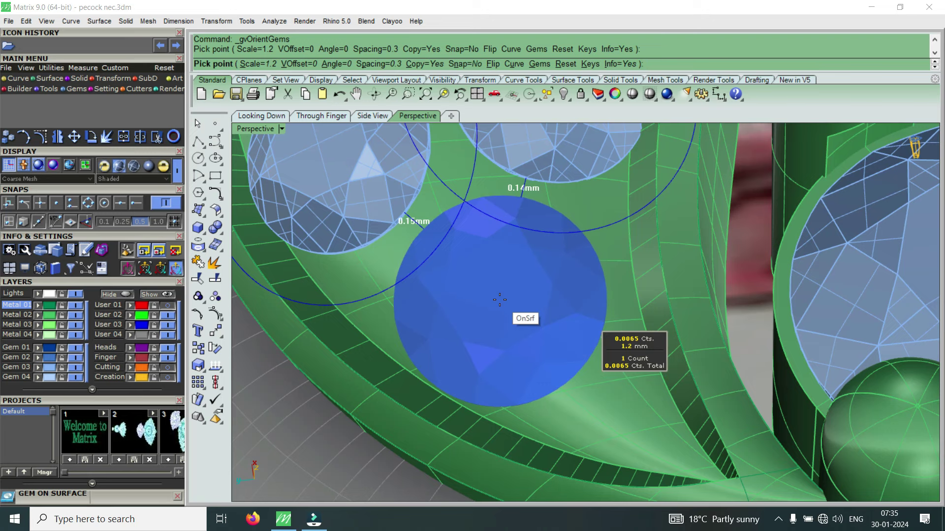
{"action": "left_click", "coordinate": [499, 301]}
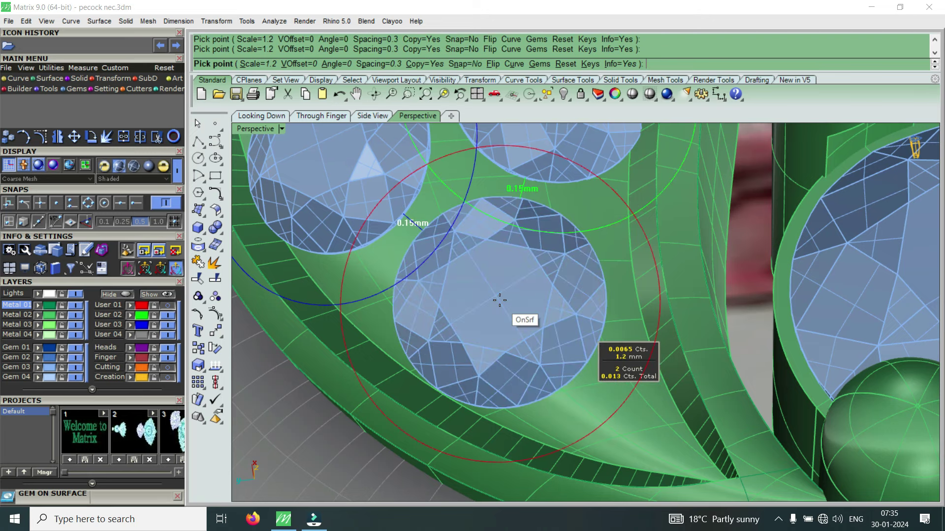
{"action": "scroll", "coordinate": [499, 300], "scroll_direction": "down", "scroll_amount": 3}
{"action": "scroll", "coordinate": [500, 301], "scroll_direction": "down", "scroll_amount": 3}
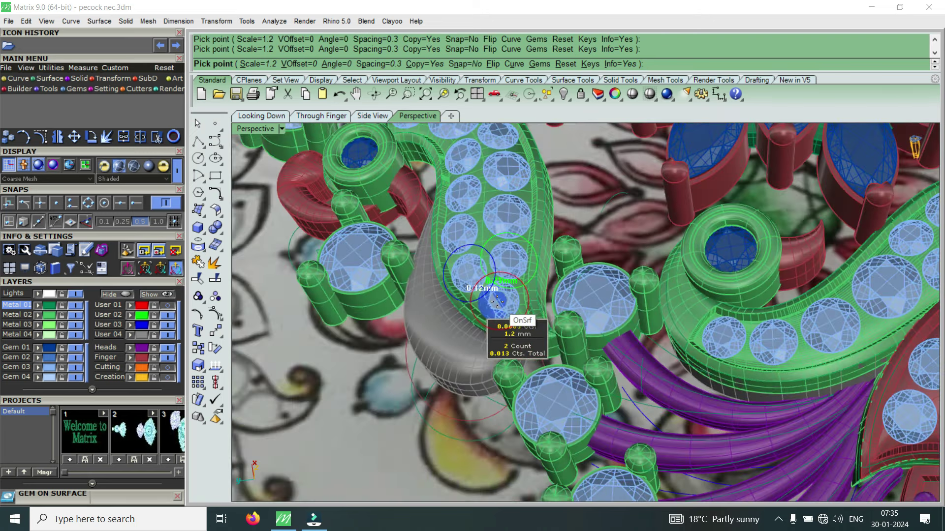
End gem placement, reselect the green neck polysurface and show its F6 actions list.
{"action": "key", "text": "Return"}
{"action": "scroll", "coordinate": [543, 284], "scroll_direction": "down", "scroll_amount": 5}
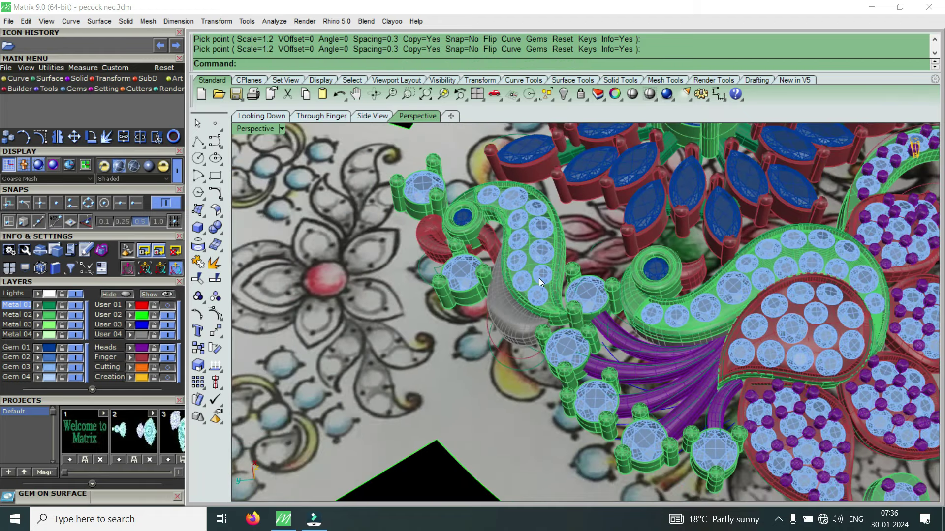
{"action": "right_click_drag", "start_coordinate": [528, 279], "coordinate": [604, 330]}
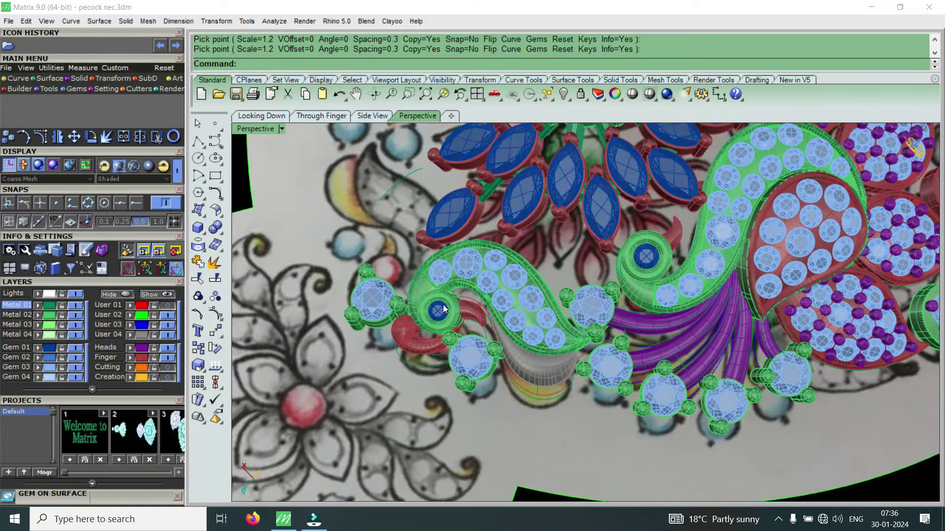
{"action": "scroll", "coordinate": [443, 309], "scroll_direction": "up", "scroll_amount": 2}
{"action": "scroll", "coordinate": [443, 306], "scroll_direction": "up", "scroll_amount": 3}
{"action": "scroll", "coordinate": [447, 304], "scroll_direction": "up", "scroll_amount": 3}
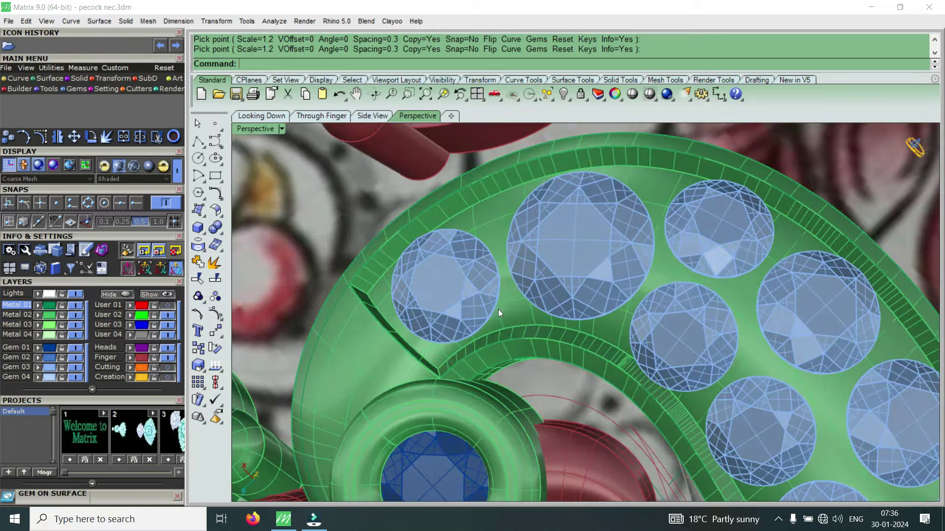
{"action": "scroll", "coordinate": [498, 309], "scroll_direction": "up", "scroll_amount": 2}
{"action": "scroll", "coordinate": [520, 321], "scroll_direction": "up", "scroll_amount": 2}
{"action": "left_click", "coordinate": [521, 321]}
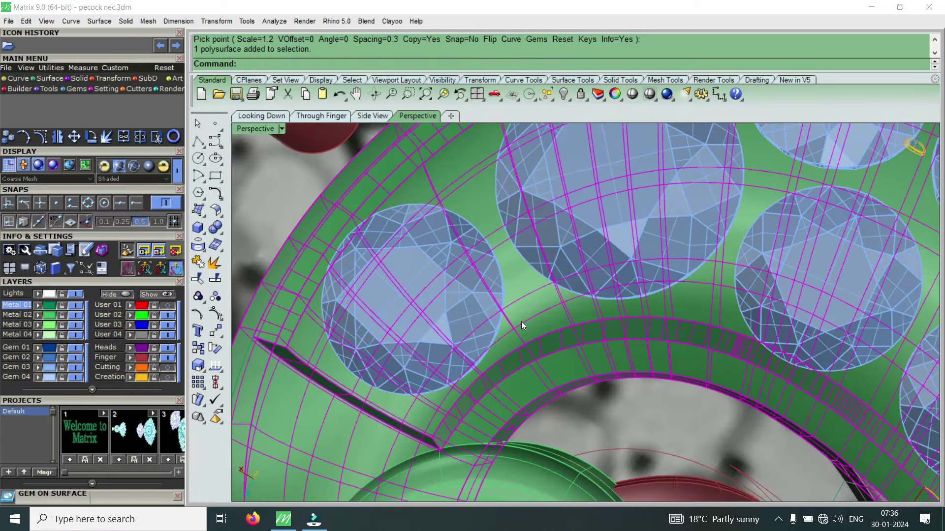
{"action": "key", "text": "F6"}
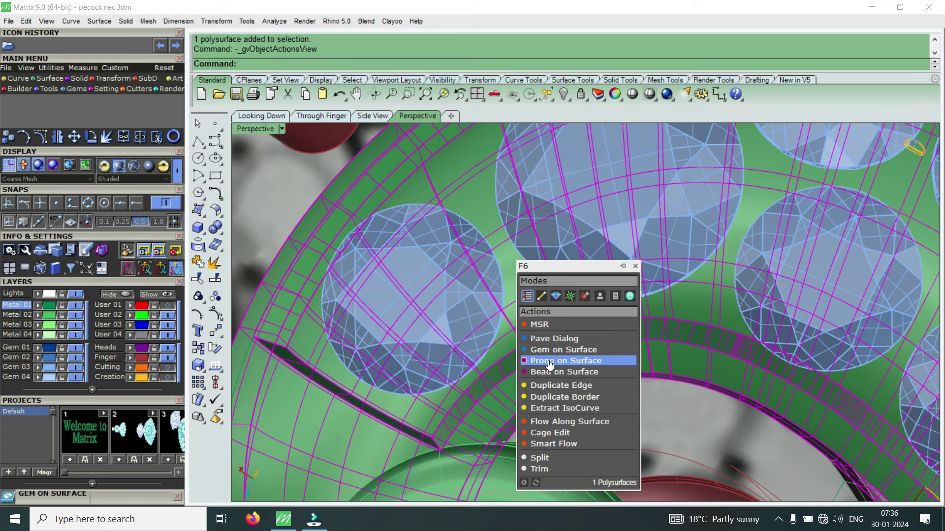
Start prong placement with 0.3 mm drop, 0.65 mm height and 0 taper, flipped onto the surface.
{"action": "left_click", "coordinate": [550, 365]}
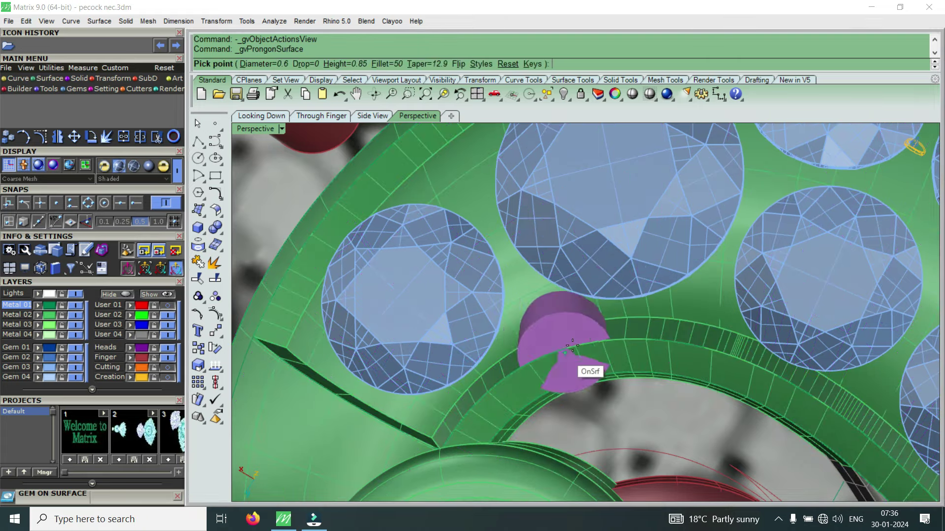
{"action": "scroll", "coordinate": [591, 328], "scroll_direction": "down", "scroll_amount": 2}
{"action": "scroll", "coordinate": [590, 327], "scroll_direction": "down", "scroll_amount": 2}
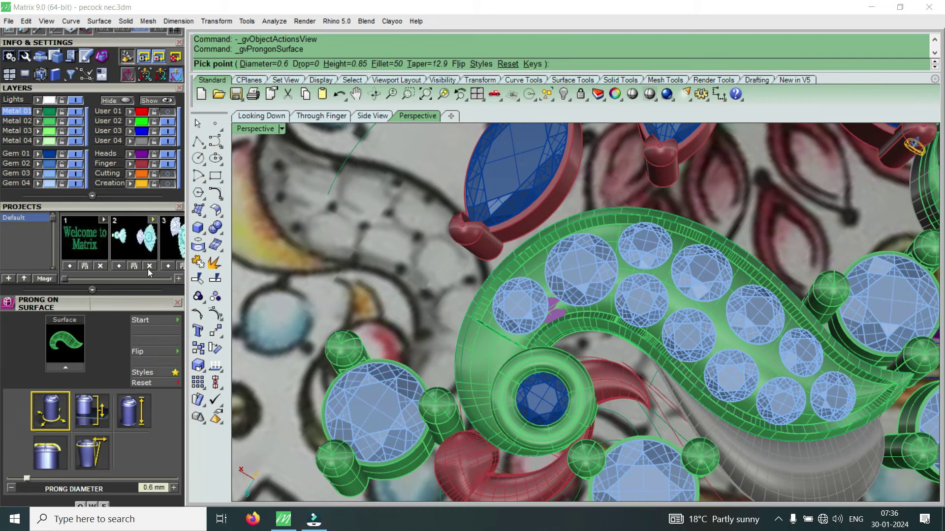
{"action": "left_click_drag", "start_coordinate": [77, 307], "coordinate": [80, 296]}
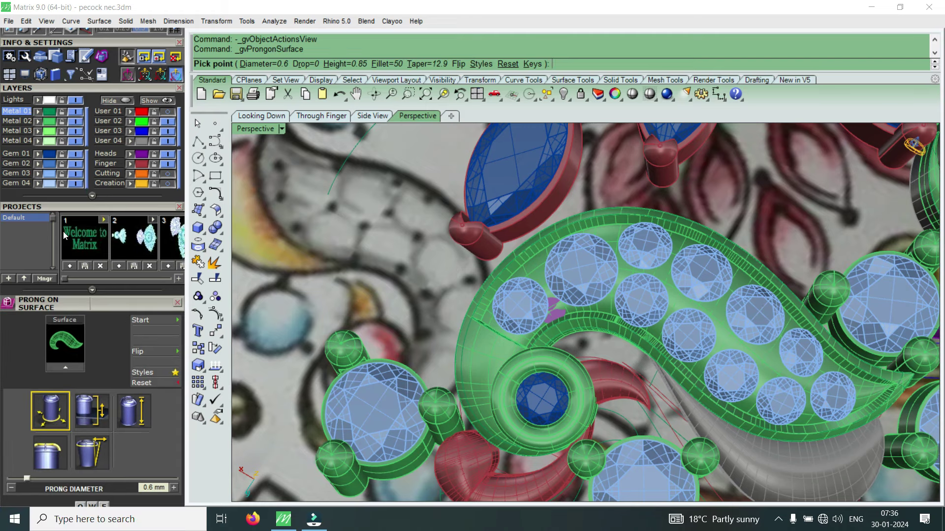
{"action": "left_click_drag", "start_coordinate": [60, 203], "coordinate": [66, 148]}
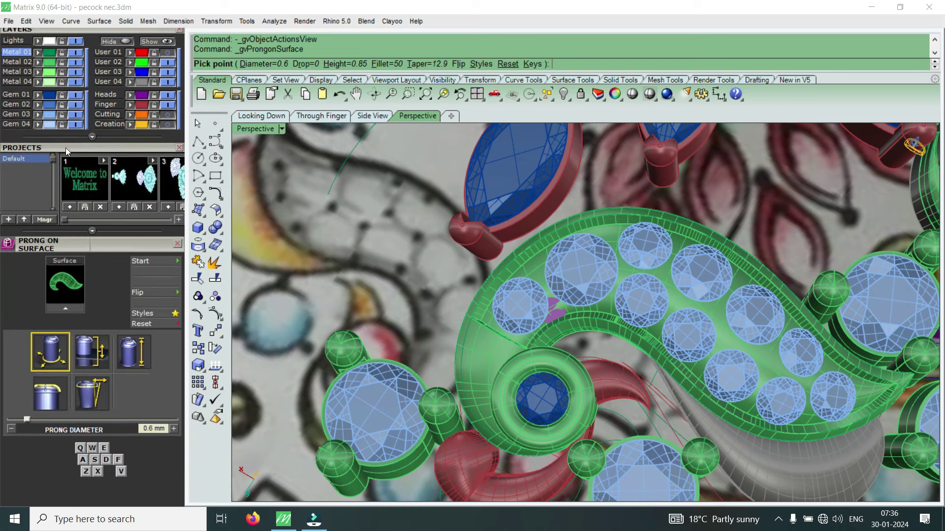
{"action": "left_click", "coordinate": [102, 350]}
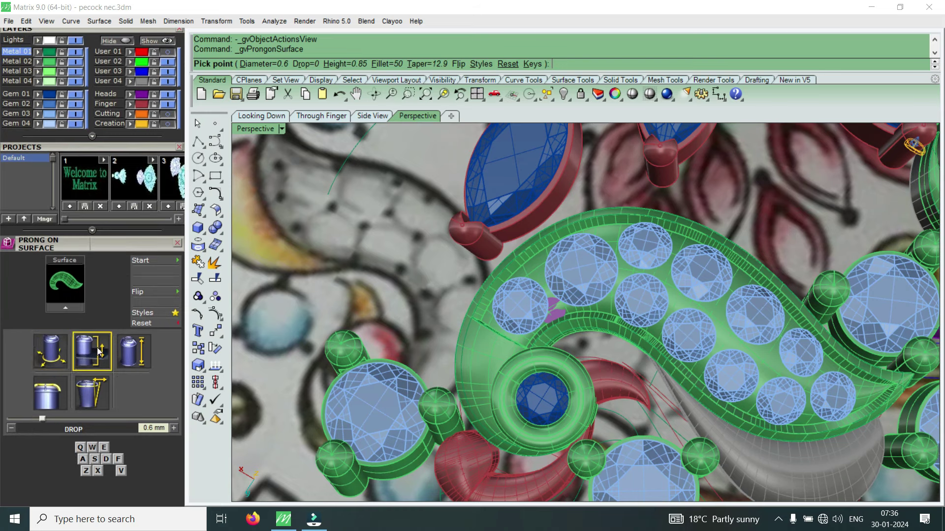
{"action": "key", "text": "d"}
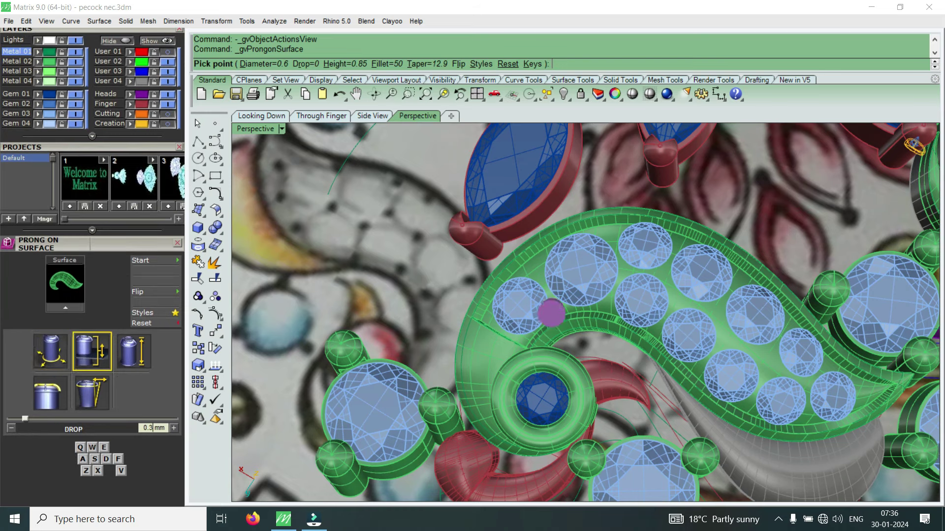
{"action": "left_click", "coordinate": [133, 360]}
{"action": "type", "text": "0.65"}
{"action": "key", "text": "Return"}
{"action": "left_click", "coordinate": [89, 396]}
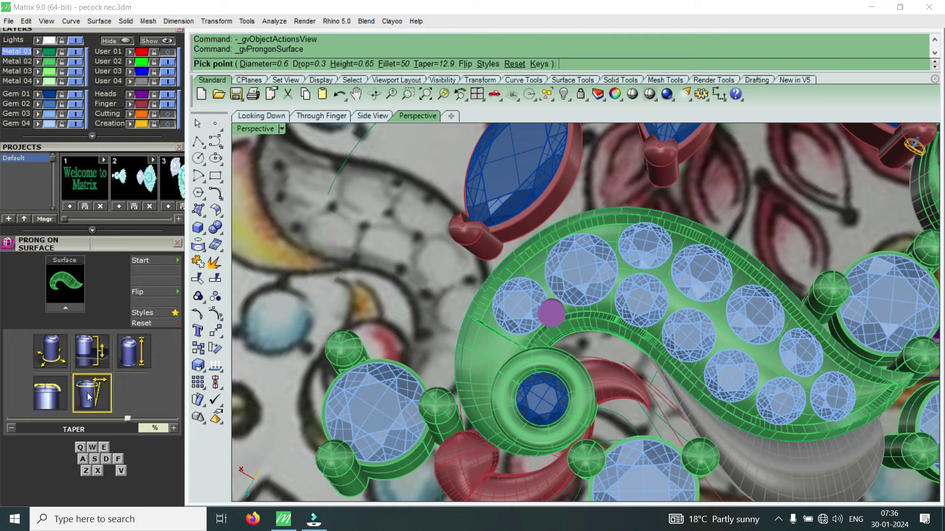
{"action": "type", "text": "0"}
{"action": "key", "text": "Return"}
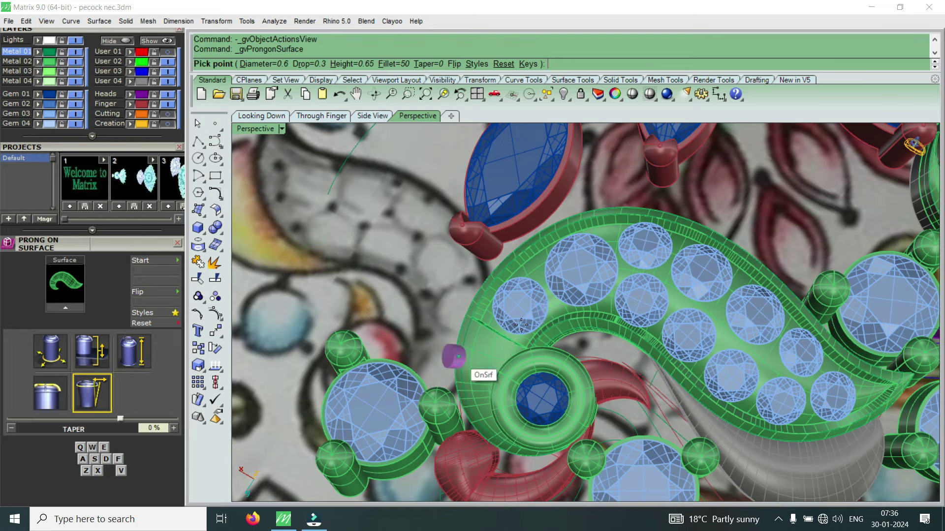
{"action": "scroll", "coordinate": [552, 303], "scroll_direction": "up", "scroll_amount": 3}
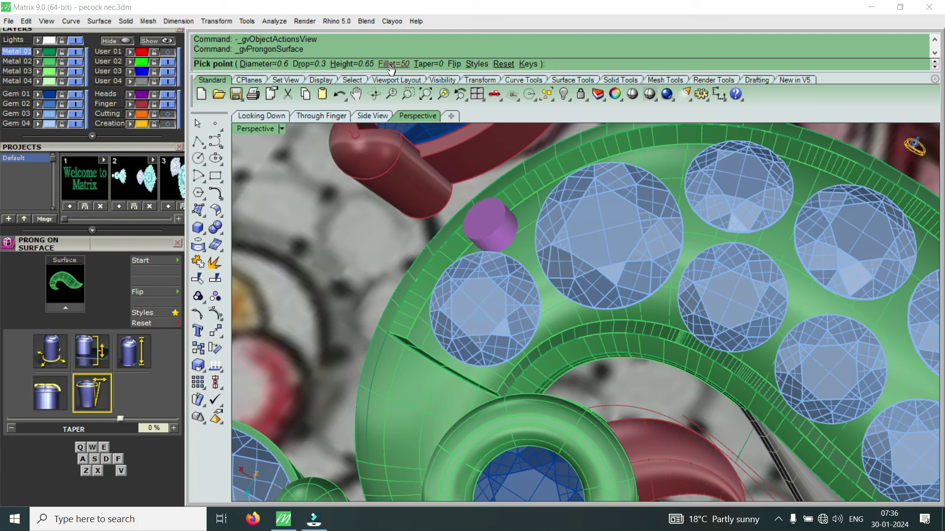
{"action": "left_click", "coordinate": [451, 67]}
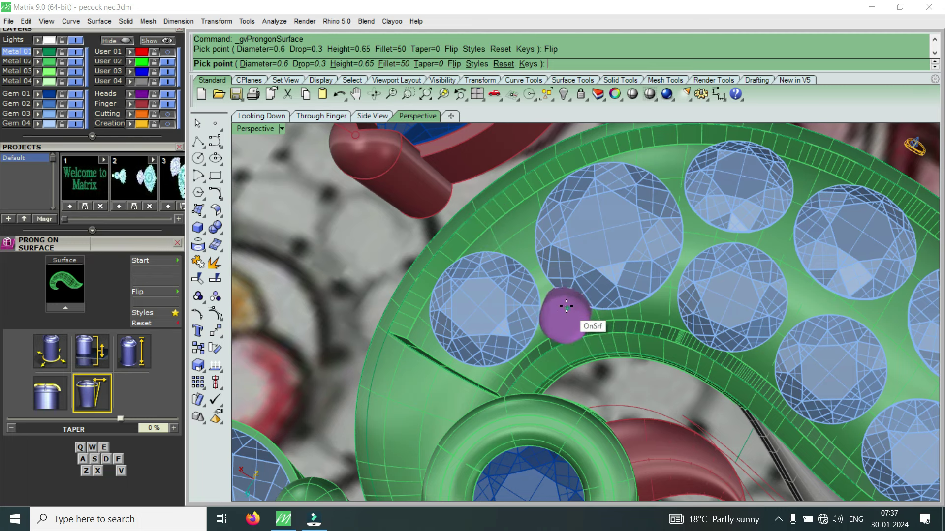
Place two enlarged purple prongs between the stones and finish prong placement.
{"action": "right_click_drag", "start_coordinate": [566, 307], "coordinate": [571, 296]}
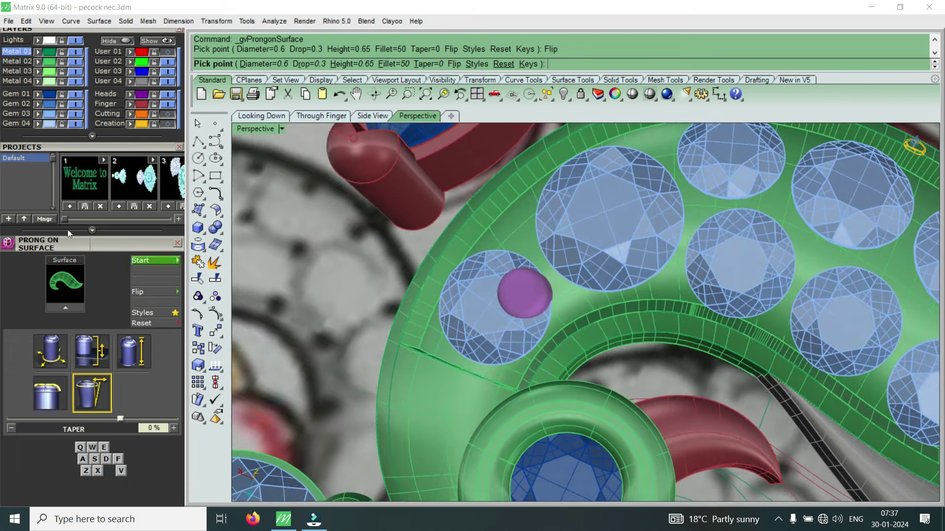
{"action": "mouse_move", "coordinate": [54, 146]}
{"action": "left_mouse_down"}
{"action": "mouse_move", "coordinate": [34, 357]}
{"action": "mouse_move", "coordinate": [53, 400]}
{"action": "left_mouse_up"}
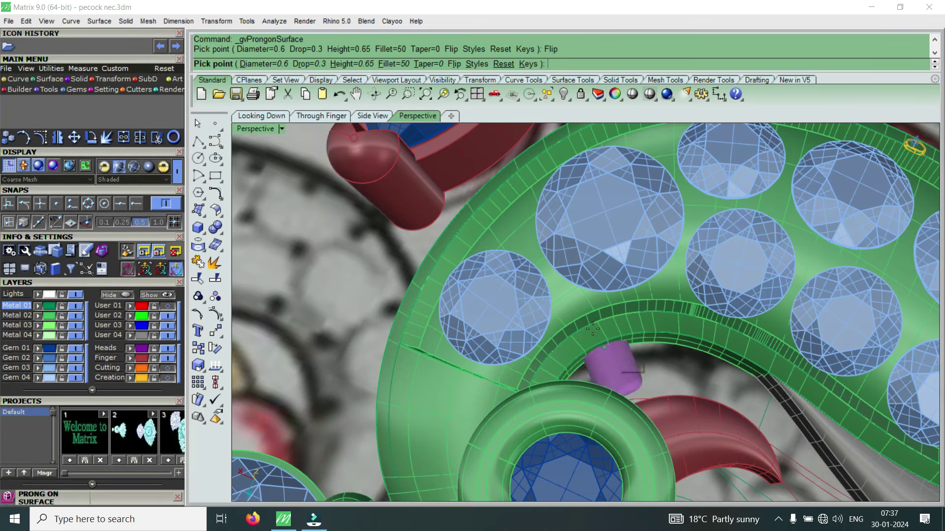
{"action": "scroll", "coordinate": [575, 315], "scroll_direction": "up", "scroll_amount": 3}
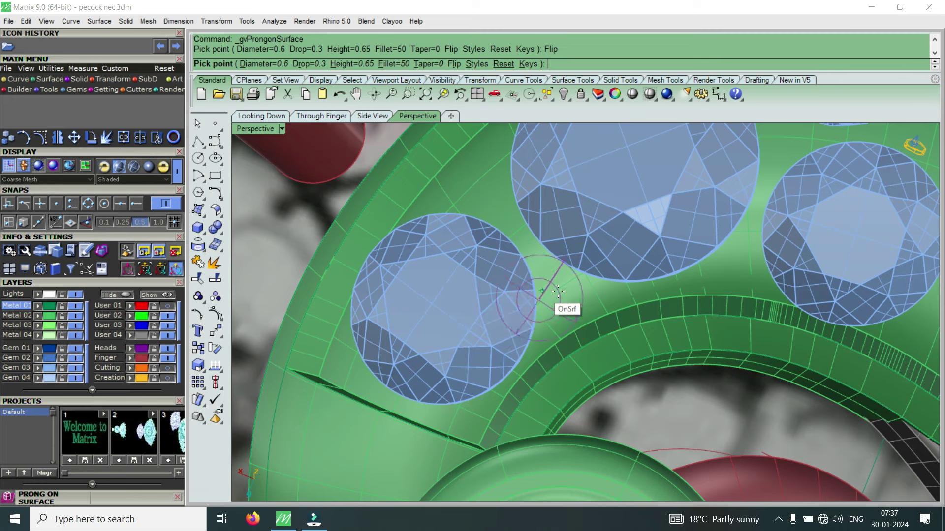
{"action": "key", "text": "Down"}
{"action": "key", "text": "Down"}
{"action": "key", "text": "Down"}
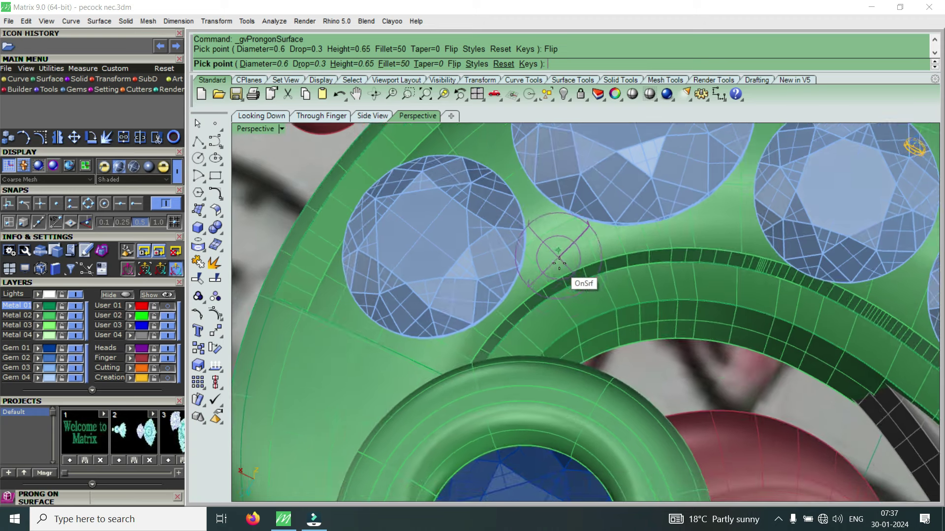
{"action": "key", "text": "Up"}
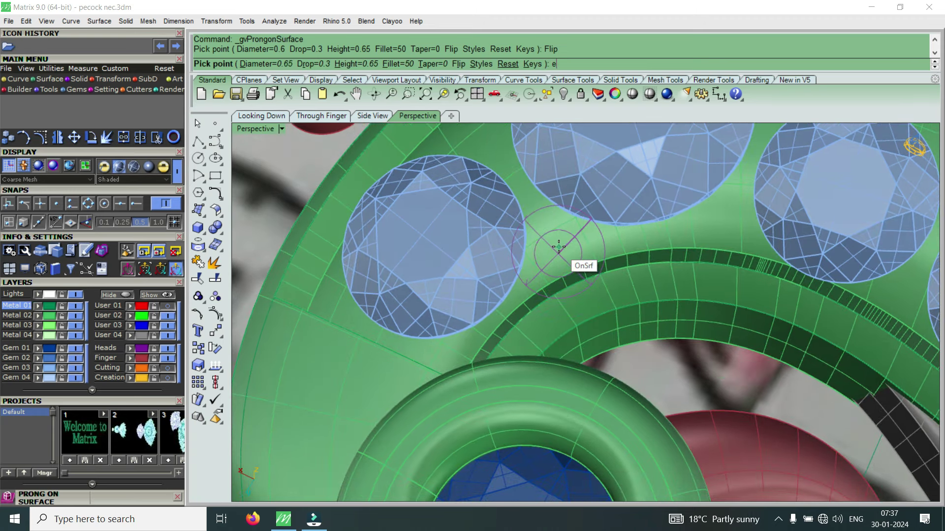
{"action": "type", "text": "e"}
{"action": "left_click", "coordinate": [561, 240]}
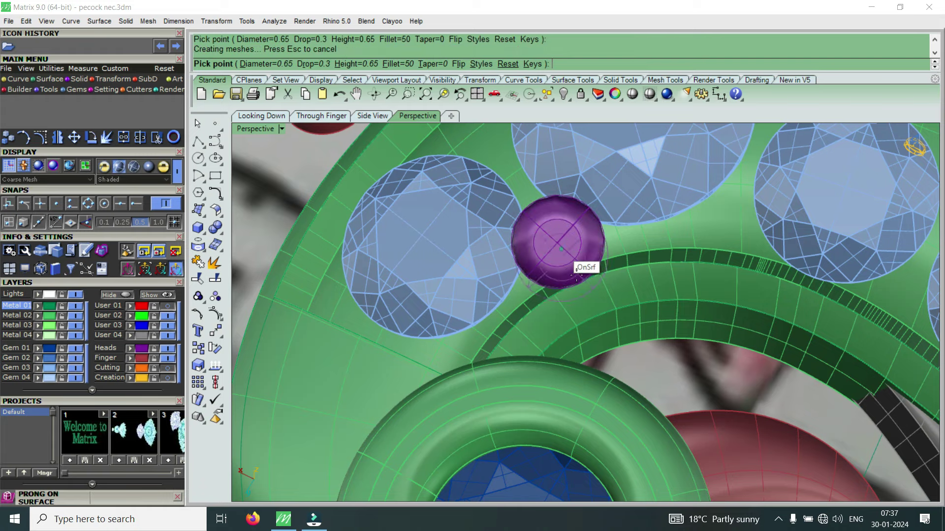
{"action": "scroll", "coordinate": [576, 266], "scroll_direction": "down", "scroll_amount": 3}
{"action": "scroll", "coordinate": [585, 270], "scroll_direction": "up", "scroll_amount": 2}
{"action": "scroll", "coordinate": [589, 315], "scroll_direction": "up", "scroll_amount": 1}
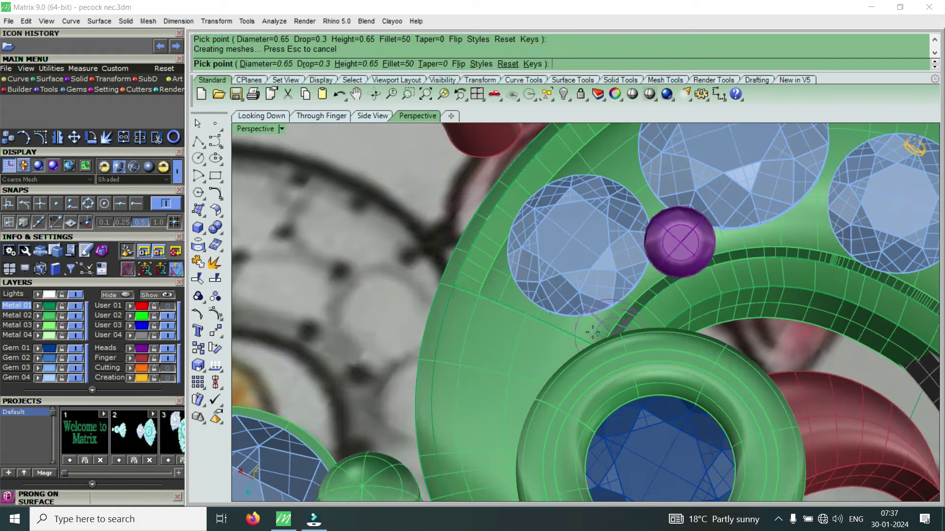
{"action": "scroll", "coordinate": [580, 329], "scroll_direction": "up", "scroll_amount": 1}
{"action": "type", "text": "q"}
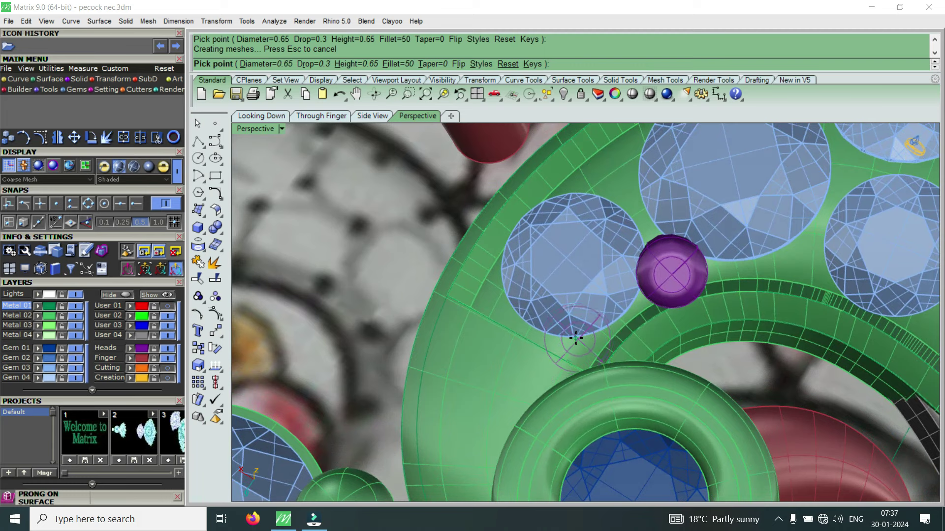
{"action": "scroll", "coordinate": [578, 344], "scroll_direction": "up", "scroll_amount": 2}
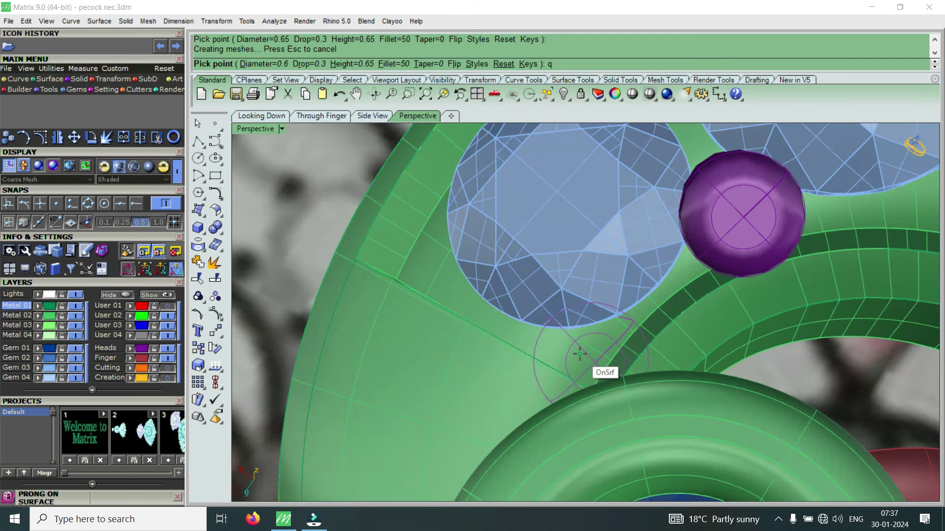
{"action": "left_click", "coordinate": [579, 352]}
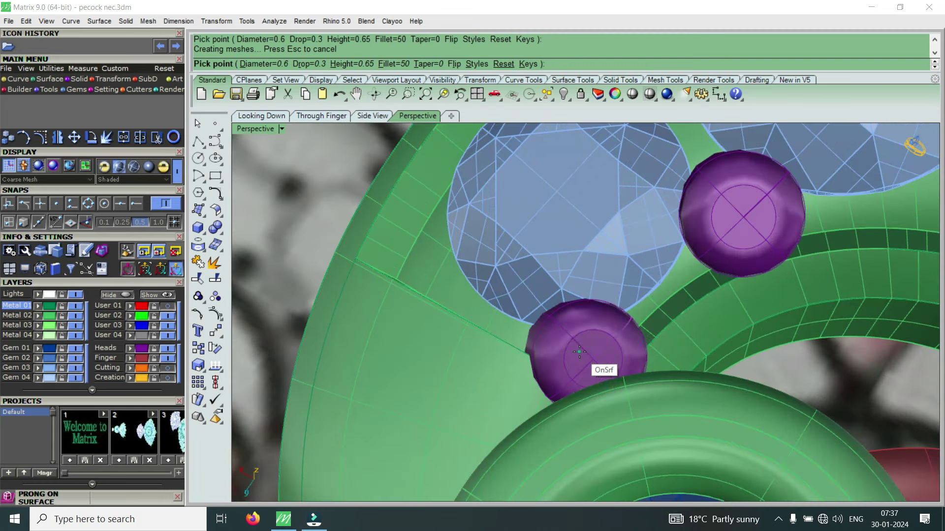
{"action": "scroll", "coordinate": [640, 309], "scroll_direction": "down", "scroll_amount": 3}
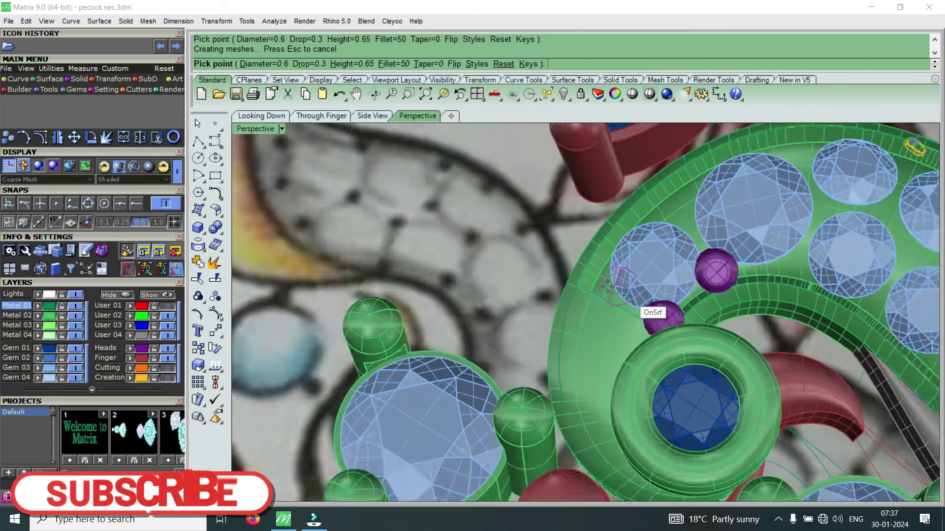
{"action": "scroll", "coordinate": [586, 303], "scroll_direction": "up", "scroll_amount": 3}
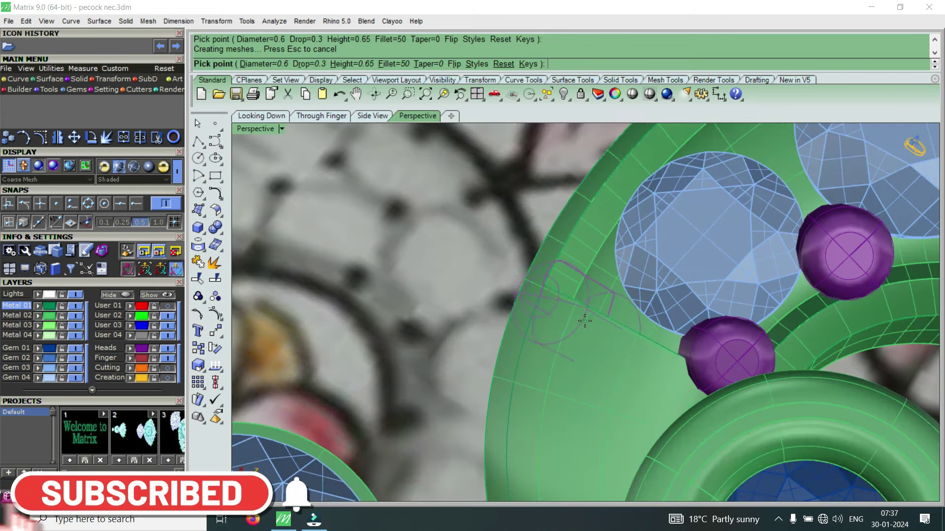
{"action": "scroll", "coordinate": [586, 320], "scroll_direction": "up", "scroll_amount": 3}
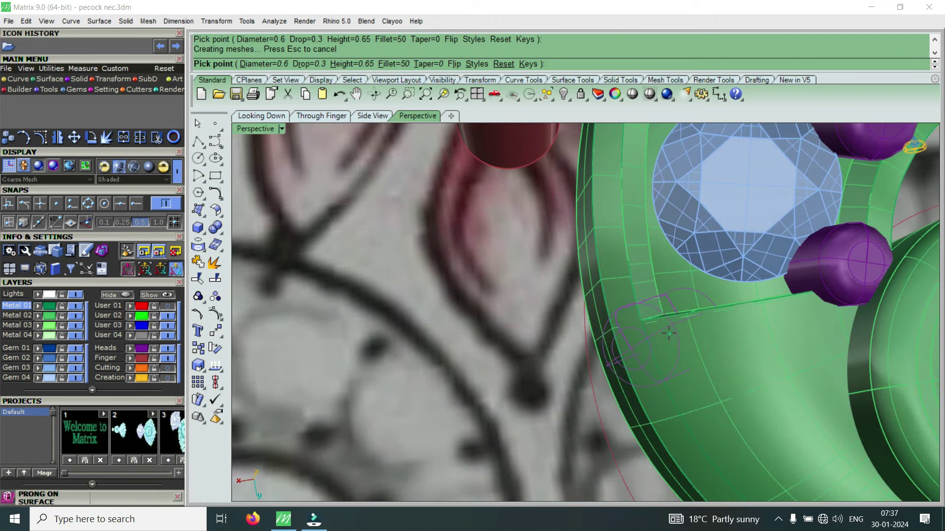
{"action": "right_click", "coordinate": [669, 334]}
Delete the gem beside the new prongs and bring up the green neck surface's actions.
{"action": "scroll", "coordinate": [759, 297], "scroll_direction": "down", "scroll_amount": 4}
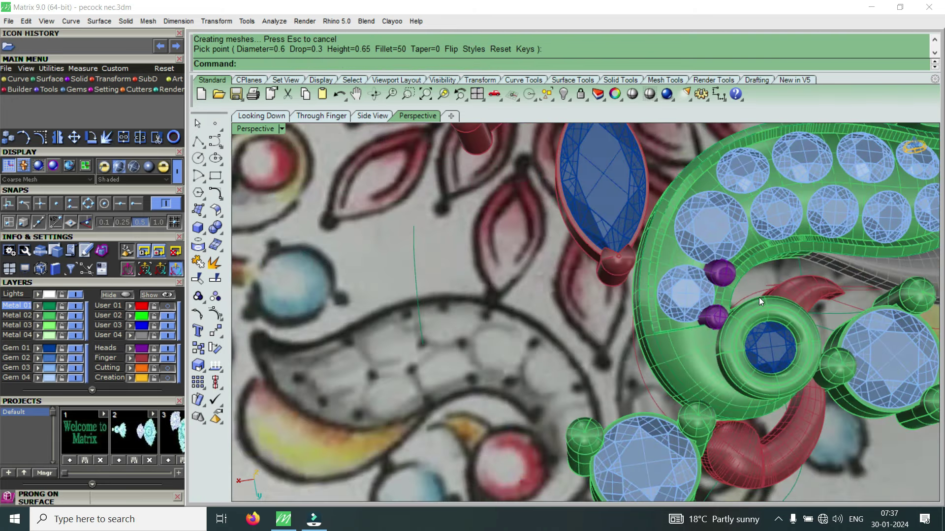
{"action": "scroll", "coordinate": [728, 295], "scroll_direction": "up", "scroll_amount": 2}
{"action": "scroll", "coordinate": [687, 318], "scroll_direction": "up", "scroll_amount": 2}
{"action": "left_click", "coordinate": [687, 318]}
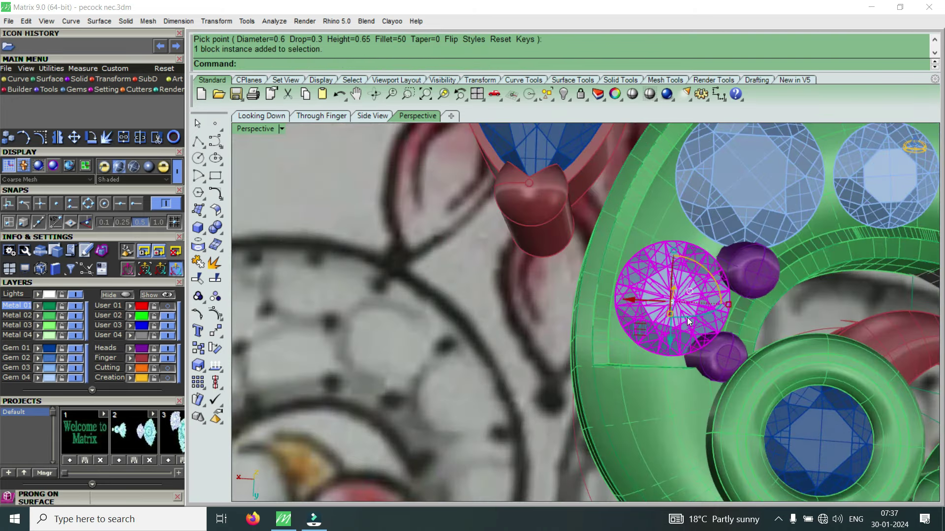
{"action": "key", "text": "Delete"}
{"action": "left_click", "coordinate": [676, 297]}
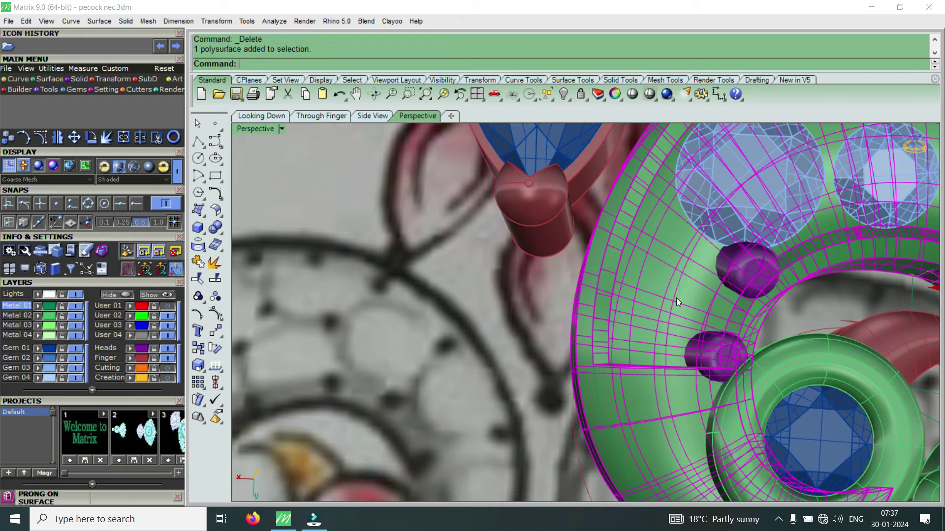
{"action": "right_click", "coordinate": [677, 300]}
Start Gem on Surface on the neck and size the gem preview to 1.3 mm.
{"action": "left_click", "coordinate": [679, 304]}
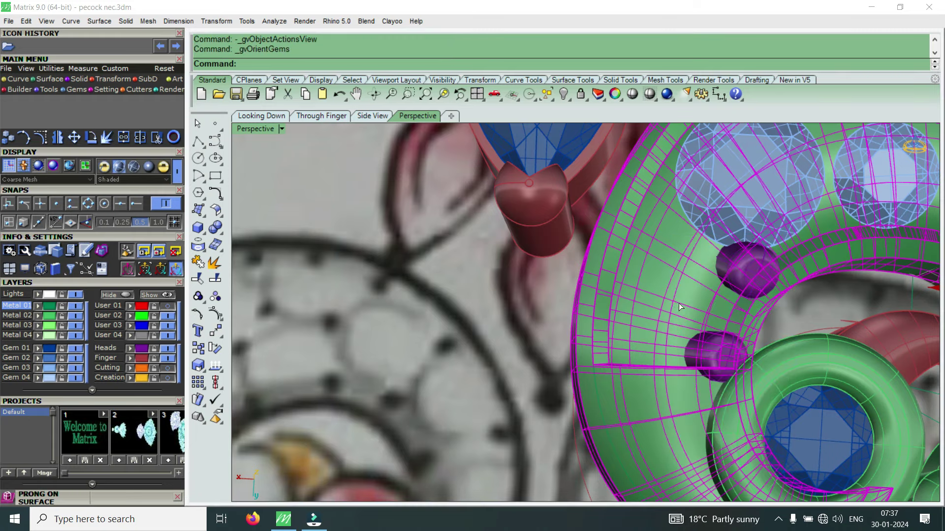
{"action": "scroll", "coordinate": [680, 305], "scroll_direction": "up", "scroll_amount": 5}
{"action": "scroll", "coordinate": [671, 299], "scroll_direction": "up", "scroll_amount": 1}
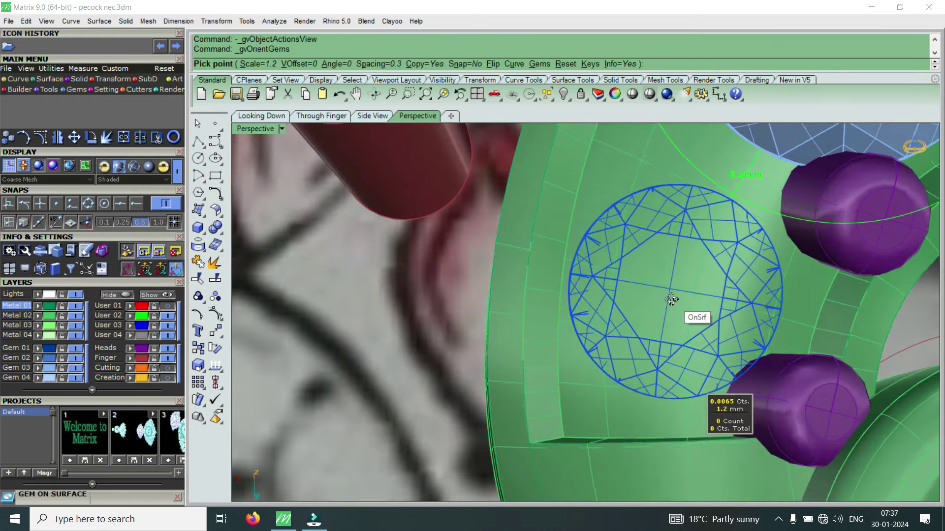
{"action": "scroll", "coordinate": [671, 300], "scroll_direction": "up", "scroll_amount": 1}
{"action": "scroll", "coordinate": [670, 300], "scroll_direction": "up", "scroll_amount": 1}
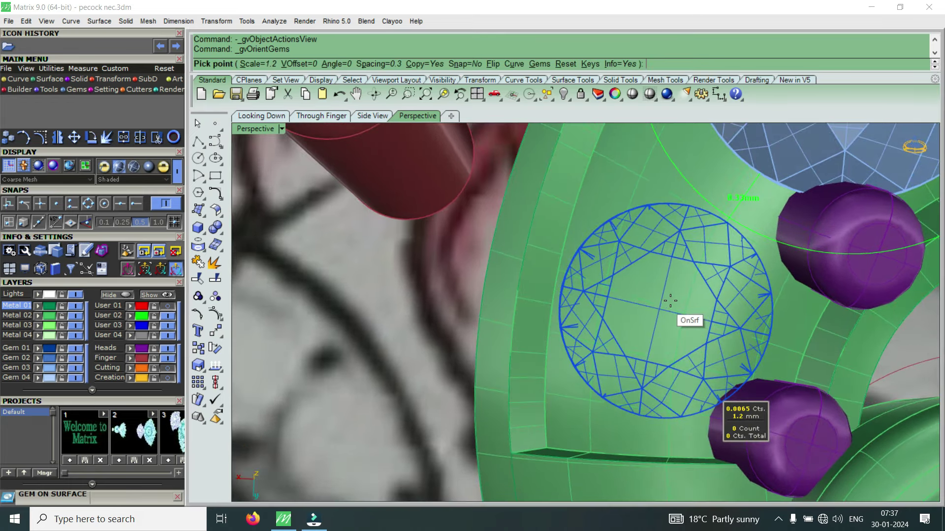
{"action": "scroll", "coordinate": [677, 295], "scroll_direction": "up", "scroll_amount": 1}
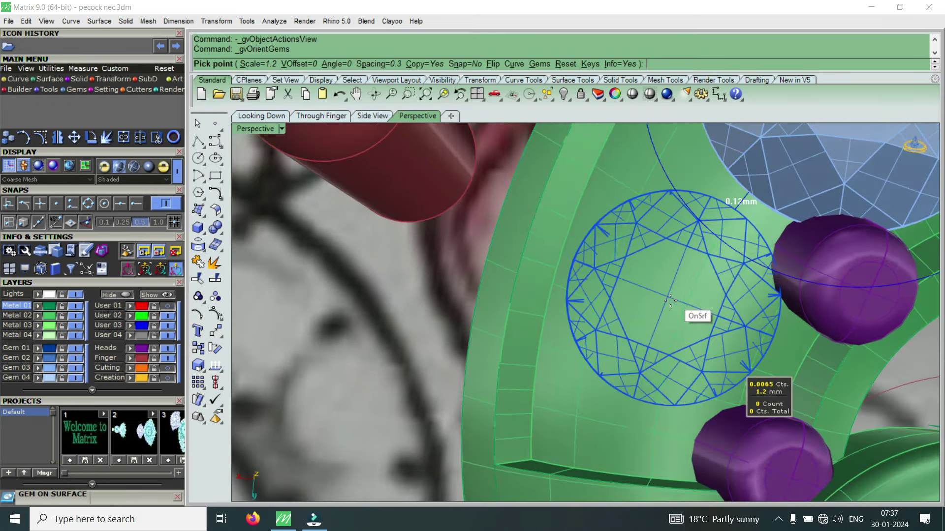
{"action": "scroll", "coordinate": [696, 296], "scroll_direction": "up", "scroll_amount": 1}
{"action": "scroll", "coordinate": [692, 292], "scroll_direction": "down", "scroll_amount": 1}
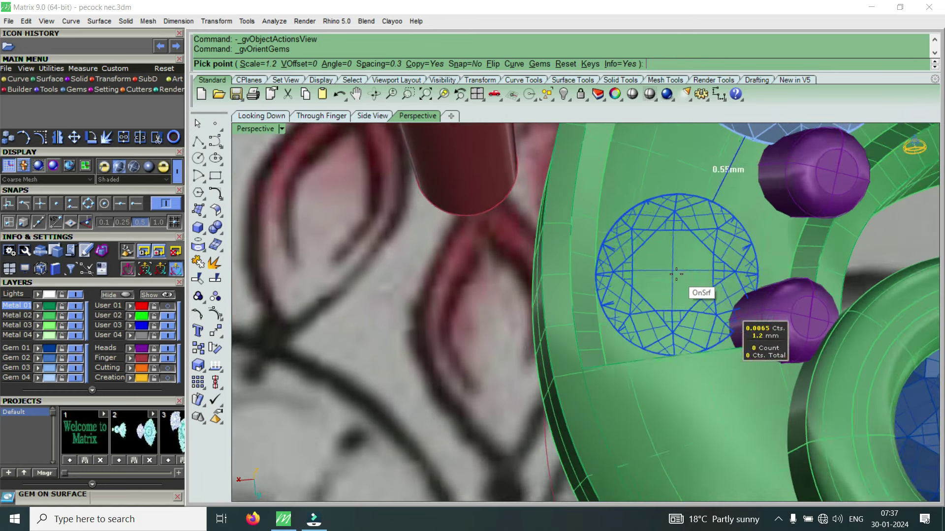
{"action": "scroll", "coordinate": [694, 276], "scroll_direction": "down", "scroll_amount": 1}
{"action": "key", "text": "Down"}
{"action": "key", "text": "Down"}
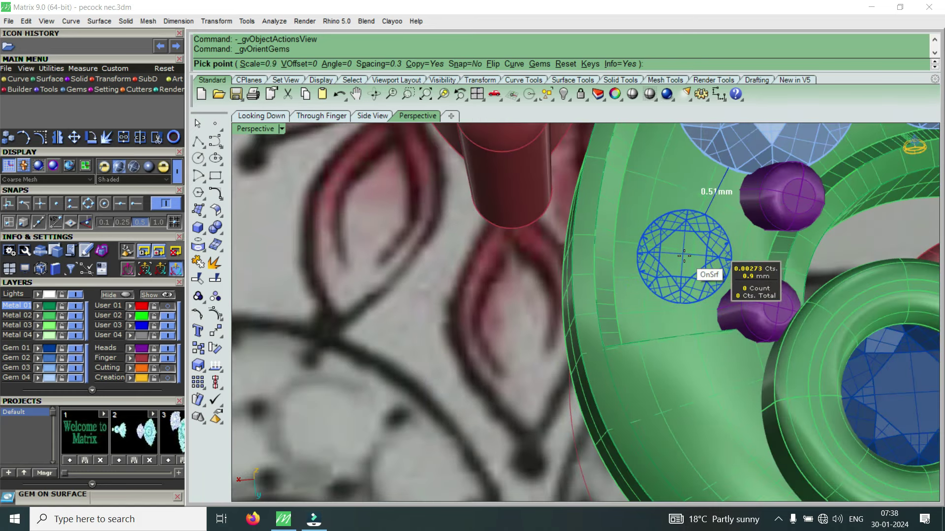
{"action": "scroll", "coordinate": [685, 253], "scroll_direction": "up", "scroll_amount": 1}
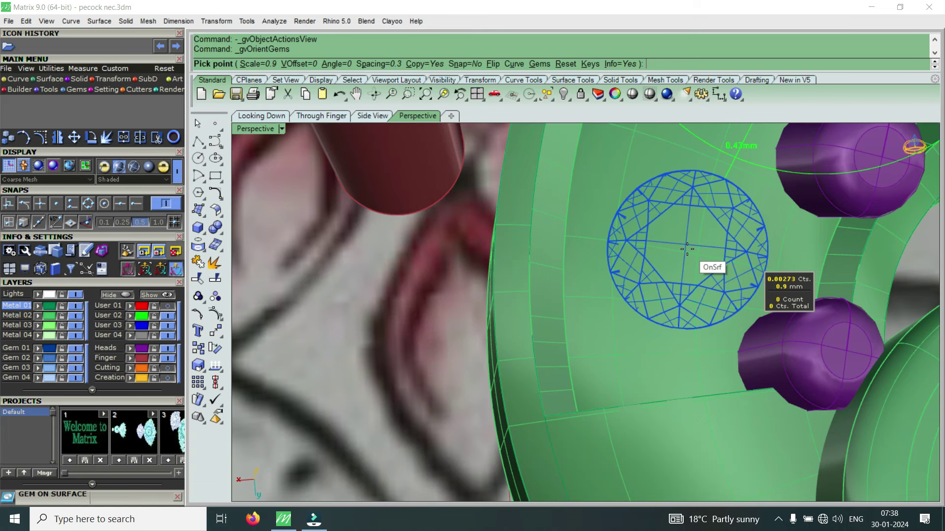
{"action": "key", "text": "Up"}
{"action": "right_click_drag", "start_coordinate": [687, 249], "coordinate": [677, 255]}
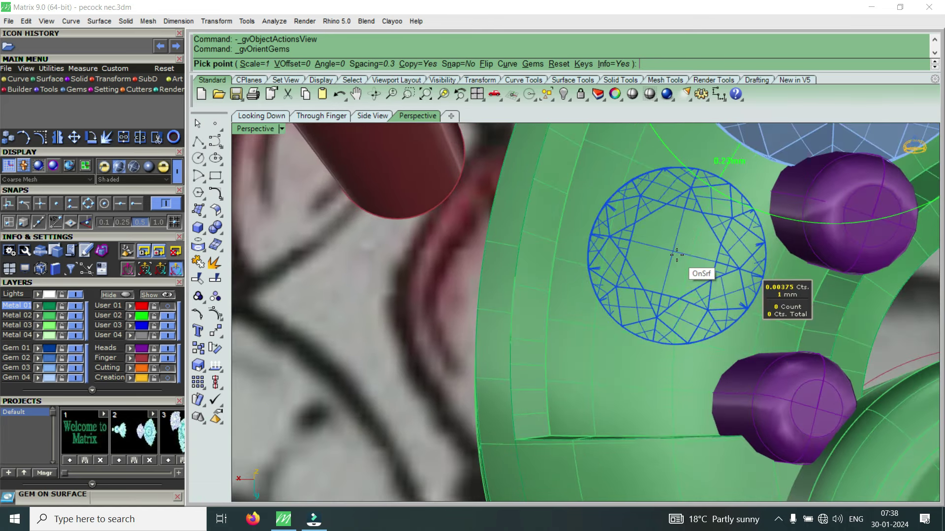
{"action": "key", "text": "Up"}
{"action": "key", "text": "Up"}
{"action": "key", "text": "Up"}
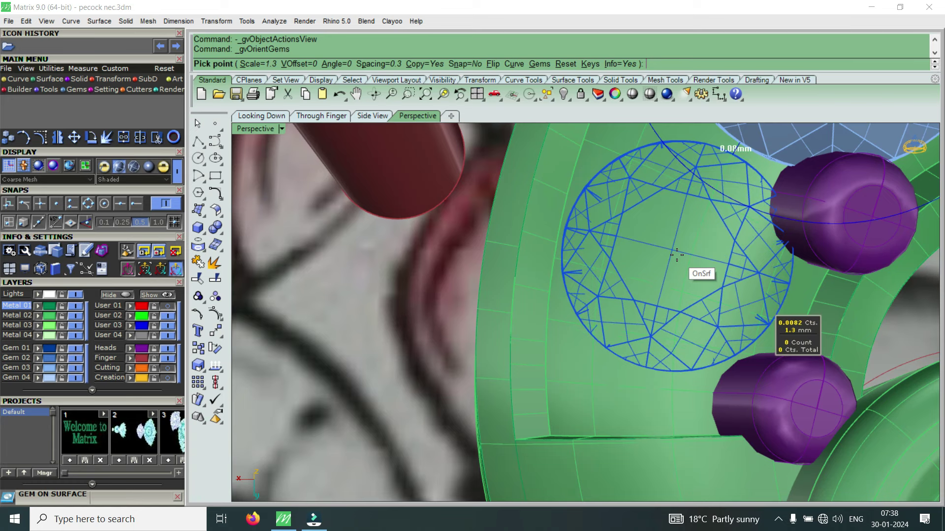
{"action": "key", "text": "Up"}
{"action": "key", "text": "Up"}
{"action": "key", "text": "Up"}
{"action": "key", "text": "Up"}
{"action": "key", "text": "Up"}
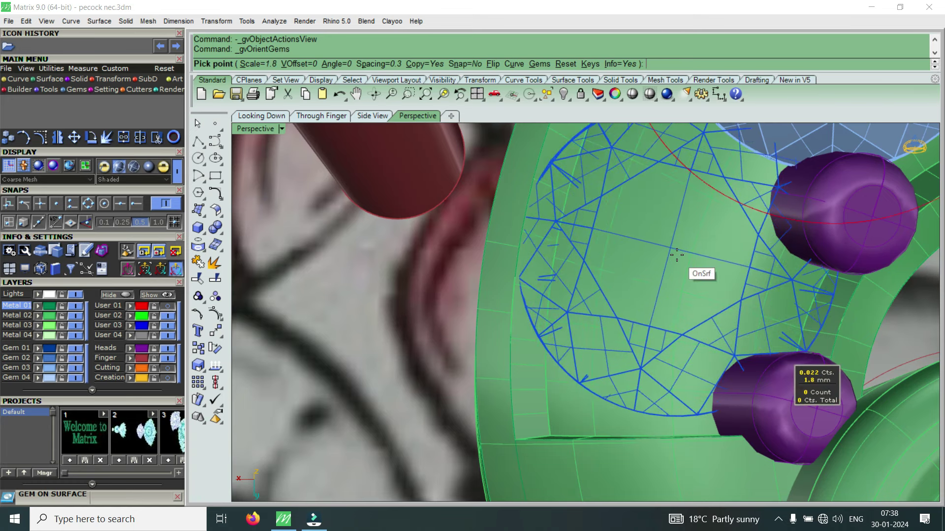
Place the 1.3 mm gem in the gap between the two purple prongs.
{"action": "scroll", "coordinate": [677, 254], "scroll_direction": "down", "scroll_amount": 1}
{"action": "scroll", "coordinate": [674, 260], "scroll_direction": "down", "scroll_amount": 2}
{"action": "scroll", "coordinate": [670, 267], "scroll_direction": "down", "scroll_amount": 2}
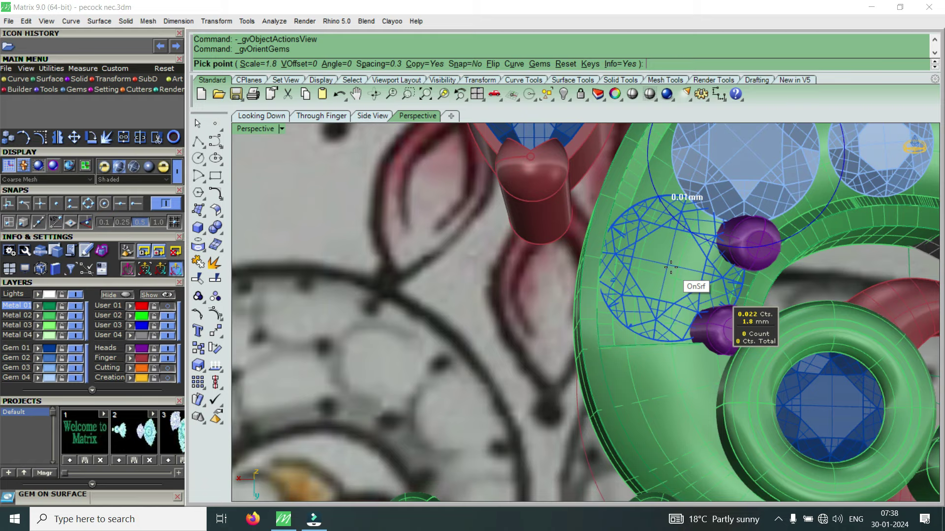
{"action": "scroll", "coordinate": [610, 310], "scroll_direction": "down", "scroll_amount": 2}
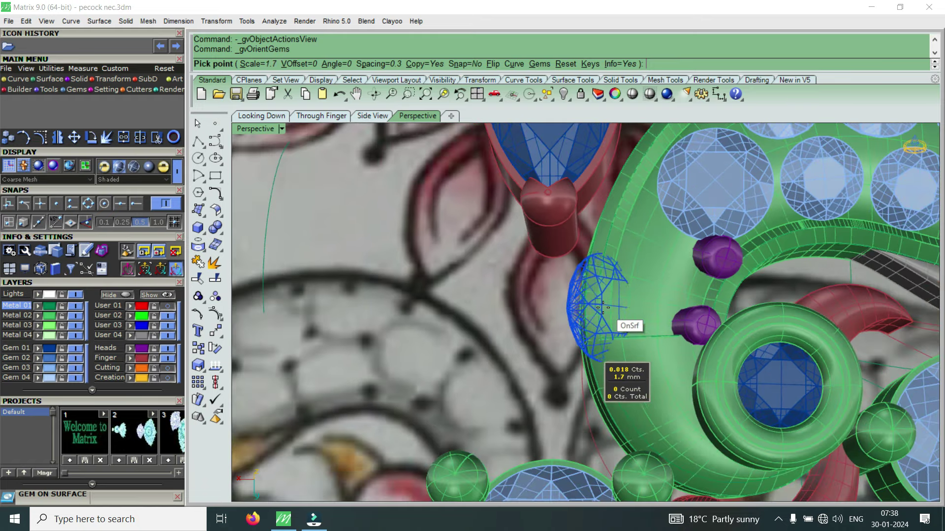
{"action": "scroll", "coordinate": [619, 302], "scroll_direction": "up", "scroll_amount": 1}
{"action": "scroll", "coordinate": [615, 290], "scroll_direction": "down", "scroll_amount": 1}
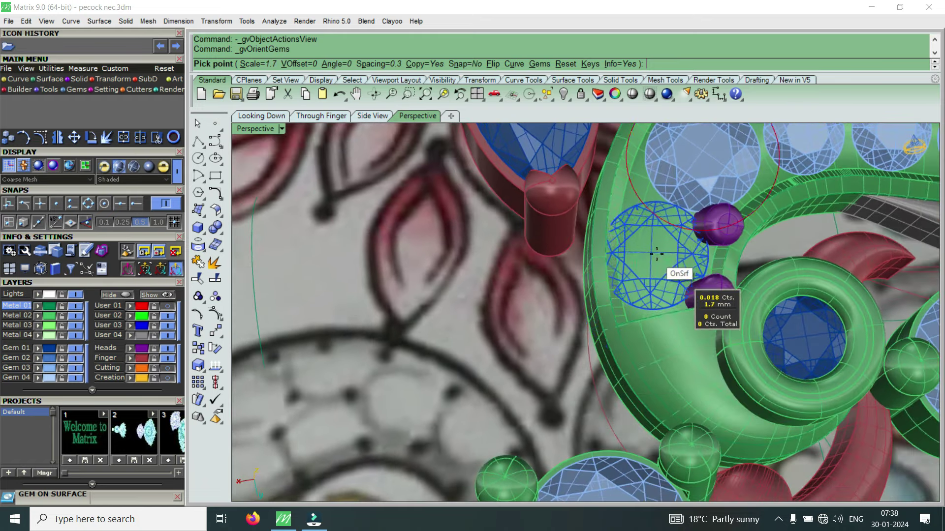
{"action": "scroll", "coordinate": [663, 253], "scroll_direction": "down", "scroll_amount": 1}
{"action": "scroll", "coordinate": [663, 253], "scroll_direction": "down", "scroll_amount": 1}
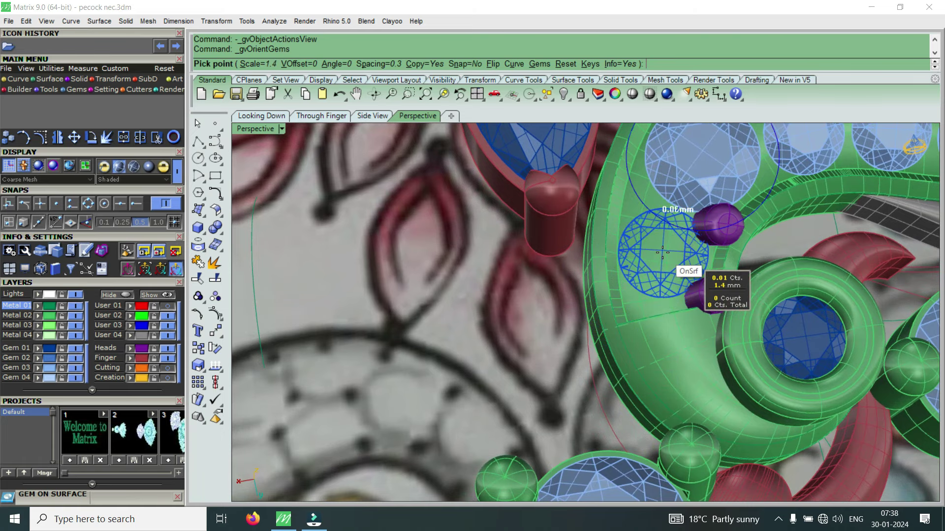
{"action": "scroll", "coordinate": [662, 256], "scroll_direction": "up", "scroll_amount": 1}
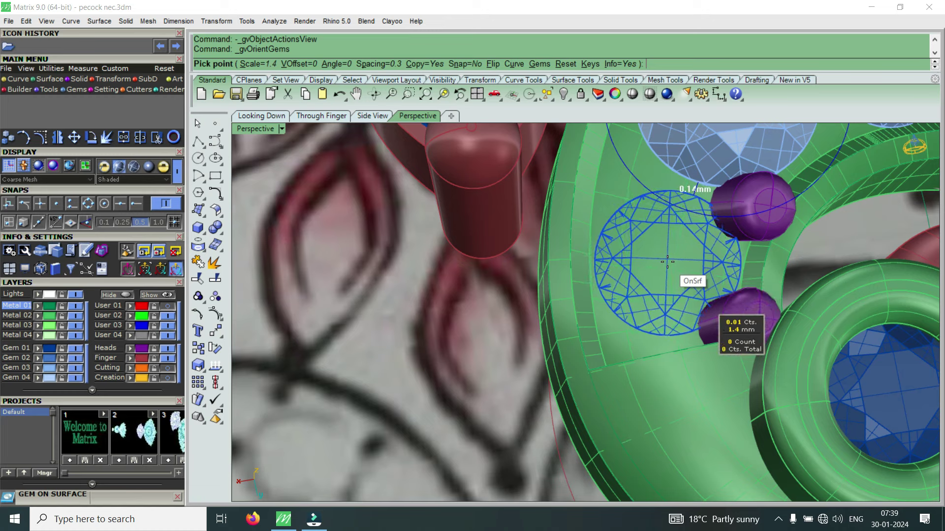
{"action": "scroll", "coordinate": [667, 262], "scroll_direction": "down", "scroll_amount": 1}
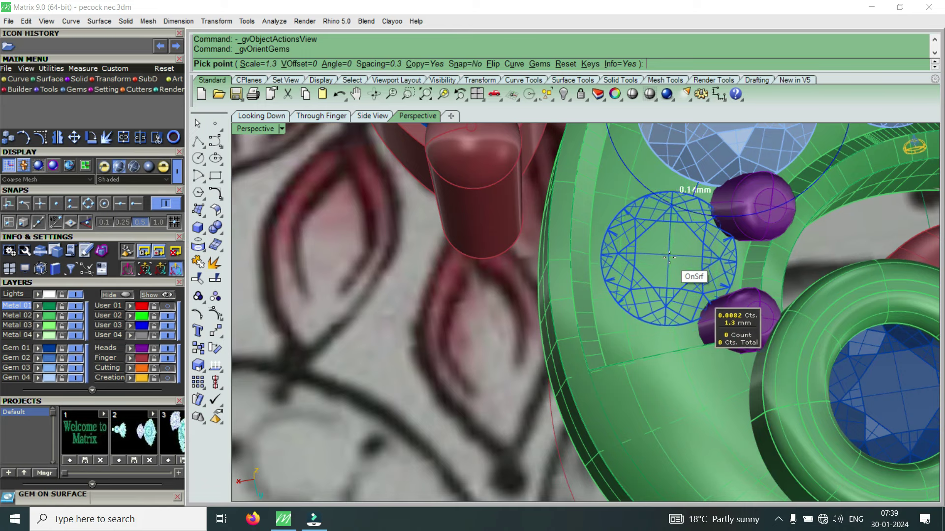
{"action": "left_click", "coordinate": [670, 257]}
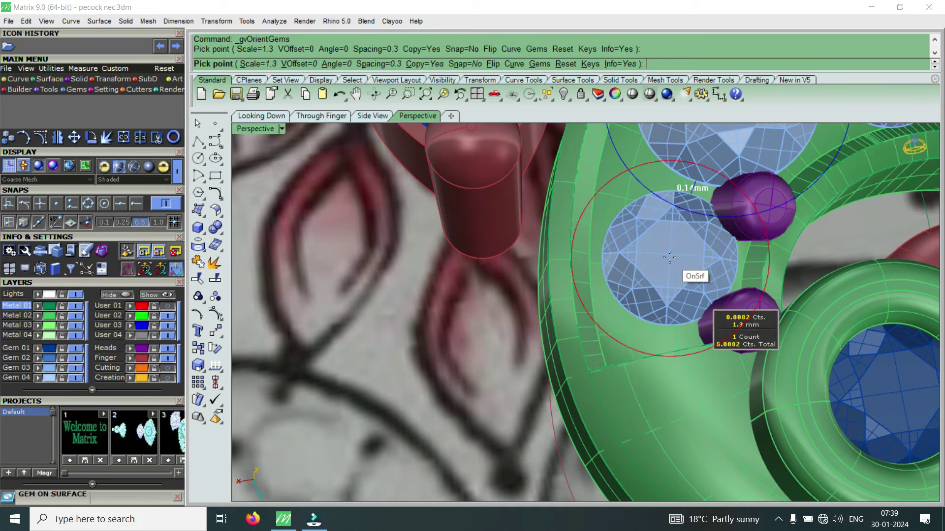
{"action": "right_click", "coordinate": [671, 266]}
{"action": "scroll", "coordinate": [670, 295], "scroll_direction": "down", "scroll_amount": 3}
{"action": "scroll", "coordinate": [662, 320], "scroll_direction": "up", "scroll_amount": 4}
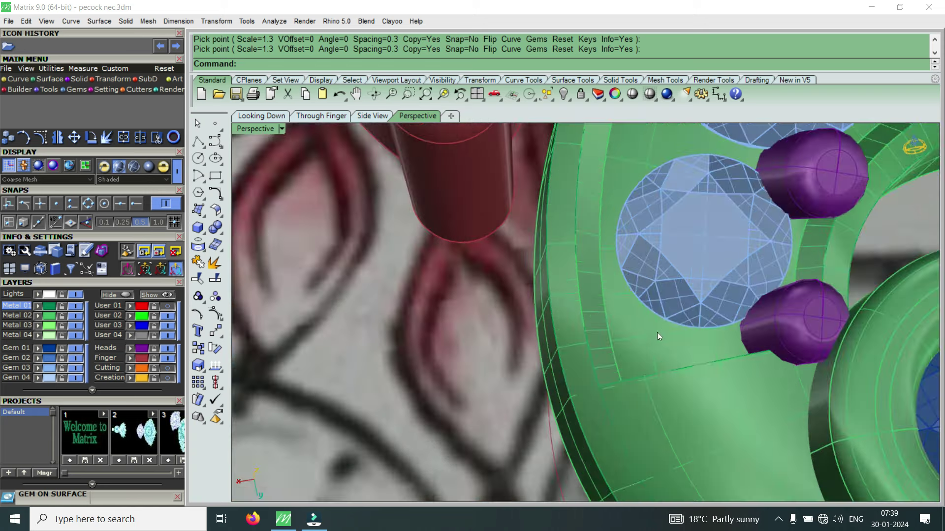
{"action": "left_click", "coordinate": [650, 341]}
Start Prong On Surface on the green neck and place two prongs between stones.
{"action": "key", "text": "F6"}
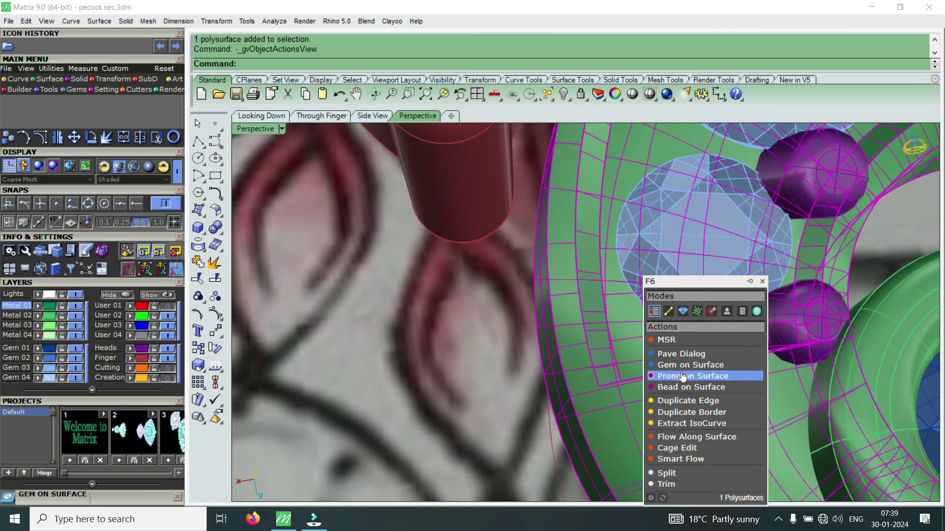
{"action": "left_click", "coordinate": [685, 378]}
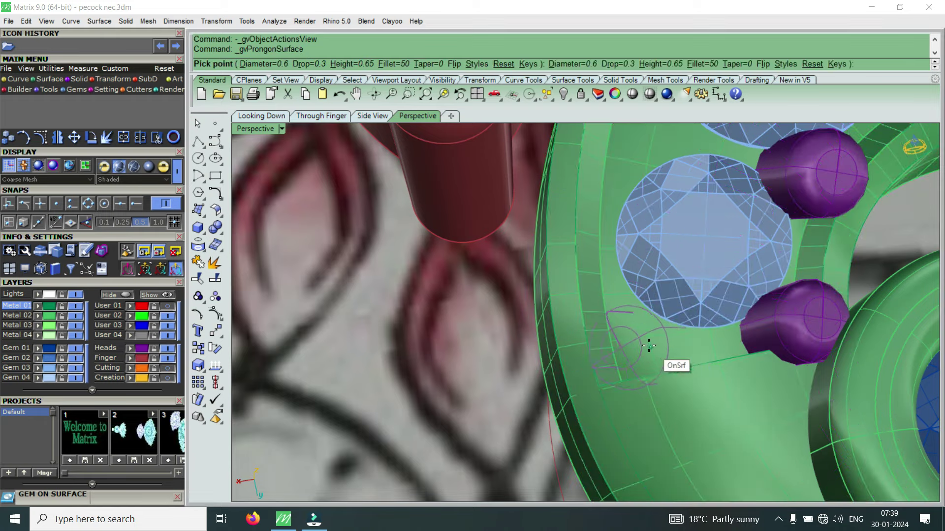
{"action": "right_click_drag", "start_coordinate": [657, 348], "coordinate": [716, 339]}
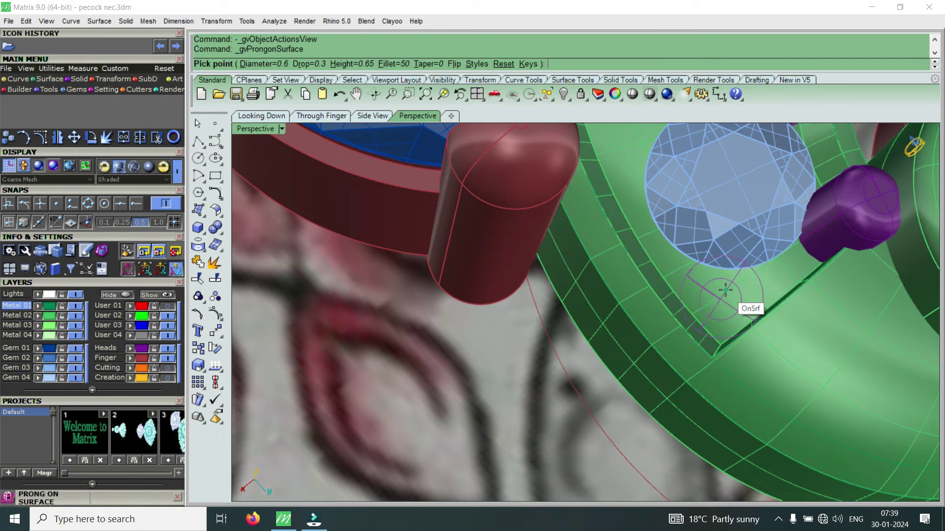
{"action": "left_click", "coordinate": [725, 291]}
{"action": "scroll", "coordinate": [721, 305], "scroll_direction": "down", "scroll_amount": 3}
{"action": "scroll", "coordinate": [674, 230], "scroll_direction": "down", "scroll_amount": 3}
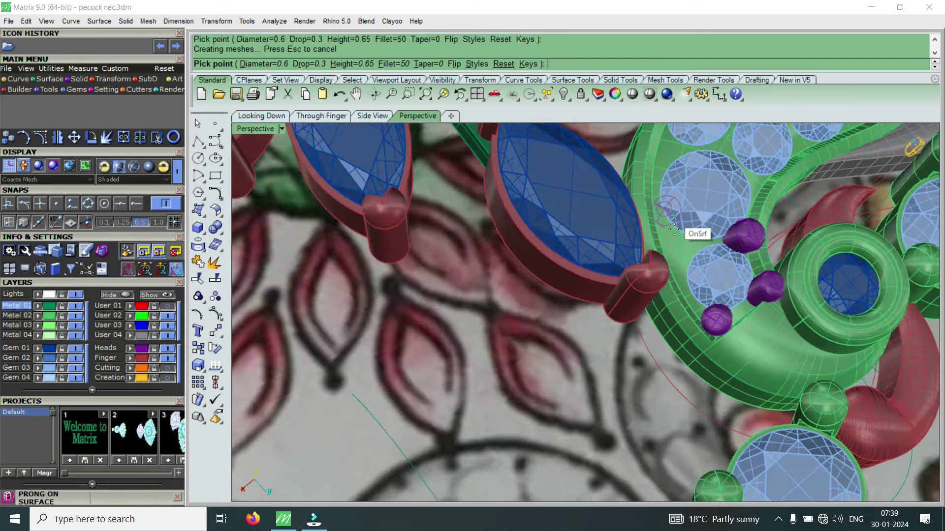
{"action": "scroll", "coordinate": [673, 230], "scroll_direction": "up", "scroll_amount": 2}
{"action": "scroll", "coordinate": [664, 253], "scroll_direction": "up", "scroll_amount": 1}
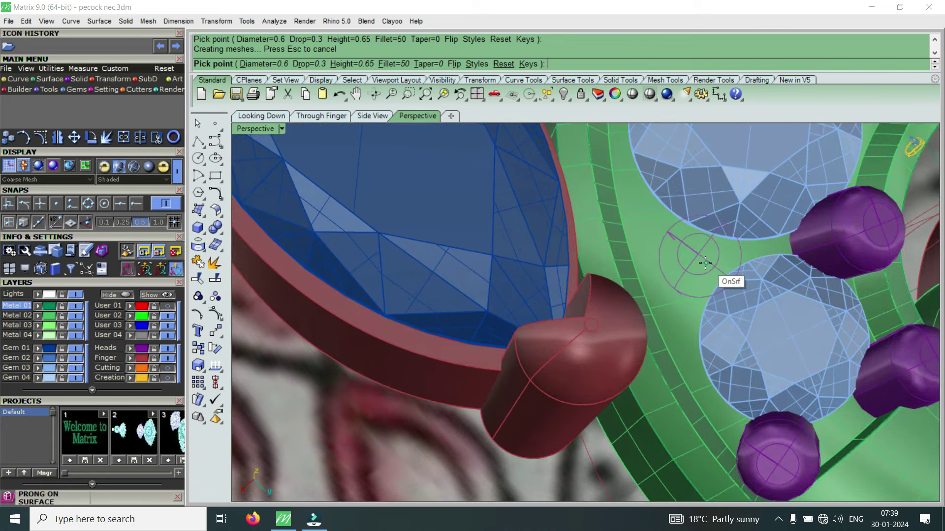
{"action": "left_click", "coordinate": [701, 258]}
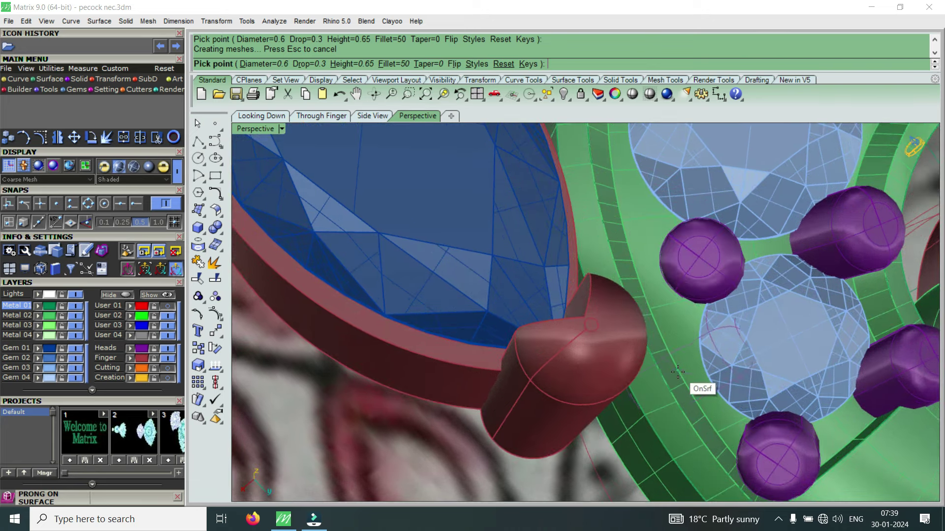
Rotate along the neck band and add a prong in the next stone gap.
{"action": "scroll", "coordinate": [670, 363], "scroll_direction": "down", "scroll_amount": 2}
{"action": "right_click_drag", "start_coordinate": [667, 358], "coordinate": [583, 377]}
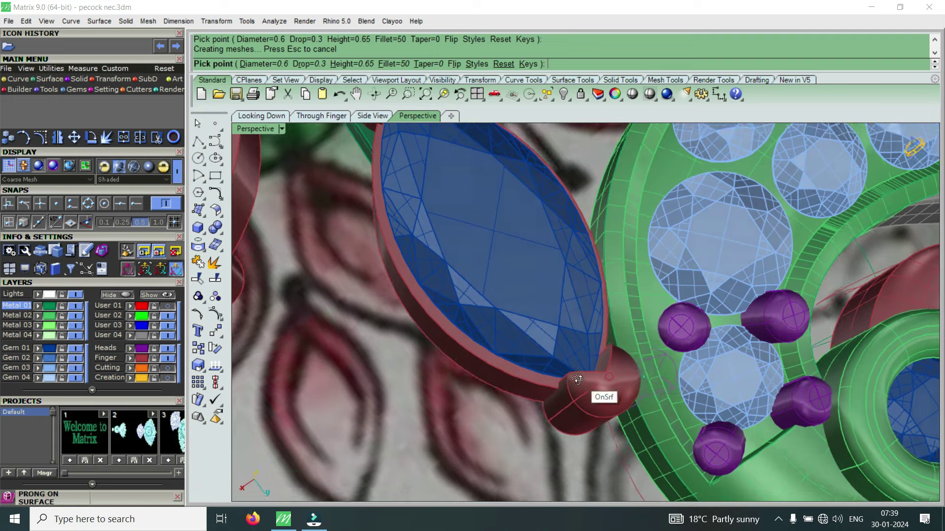
{"action": "scroll", "coordinate": [572, 366], "scroll_direction": "up", "scroll_amount": 2}
{"action": "scroll", "coordinate": [572, 366], "scroll_direction": "down", "scroll_amount": 2}
{"action": "scroll", "coordinate": [709, 376], "scroll_direction": "up", "scroll_amount": 2}
{"action": "scroll", "coordinate": [745, 396], "scroll_direction": "up", "scroll_amount": 2}
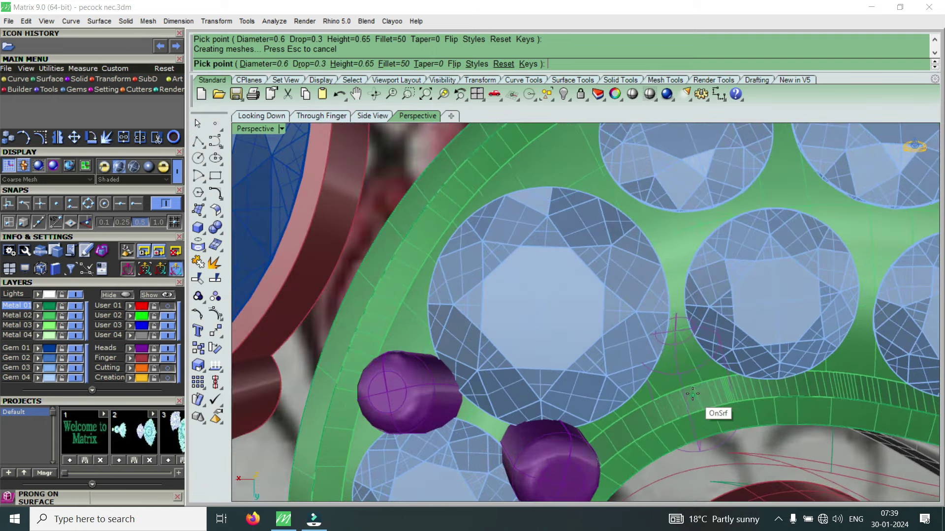
{"action": "scroll", "coordinate": [717, 413], "scroll_direction": "up", "scroll_amount": 1}
{"action": "scroll", "coordinate": [683, 380], "scroll_direction": "up", "scroll_amount": 2}
{"action": "scroll", "coordinate": [667, 364], "scroll_direction": "up", "scroll_amount": 1}
{"action": "scroll", "coordinate": [654, 277], "scroll_direction": "up", "scroll_amount": 1}
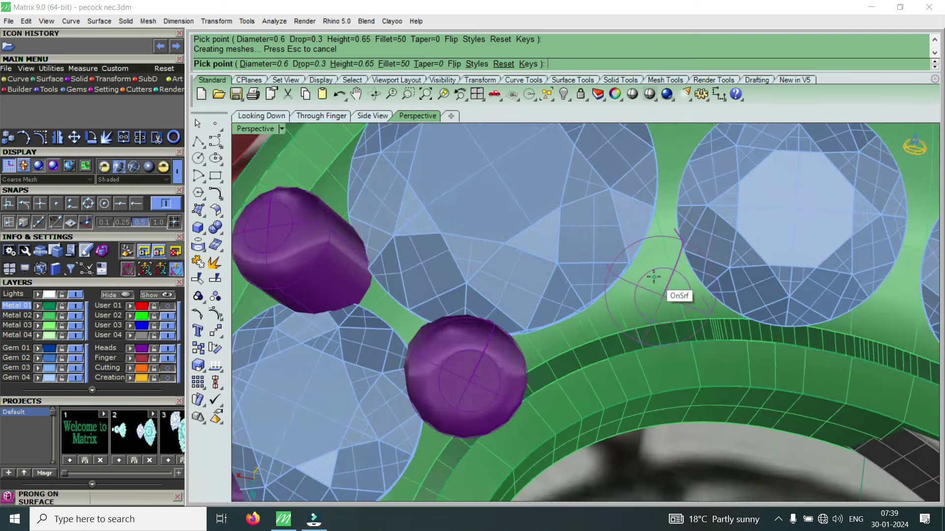
{"action": "right_click_drag", "start_coordinate": [654, 277], "coordinate": [635, 270]}
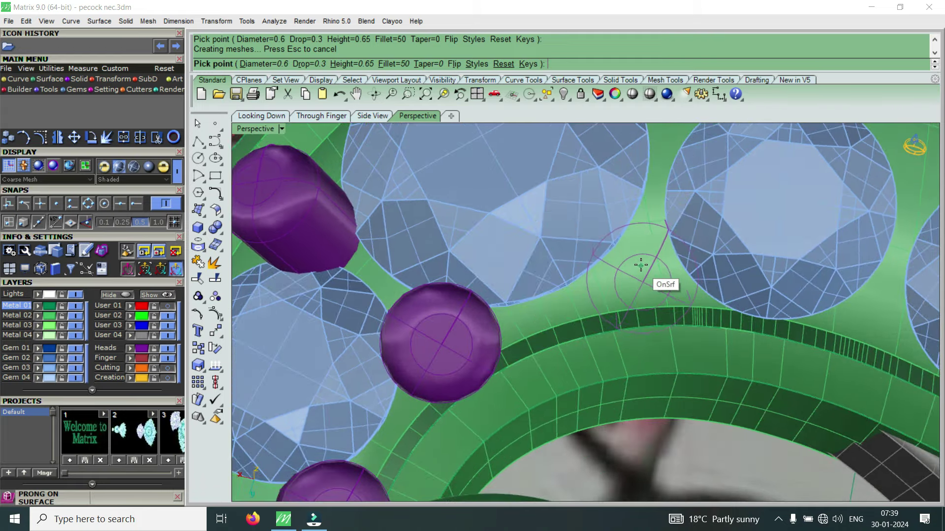
{"action": "scroll", "coordinate": [642, 268], "scroll_direction": "down", "scroll_amount": 1}
{"action": "scroll", "coordinate": [644, 265], "scroll_direction": "down", "scroll_amount": 2}
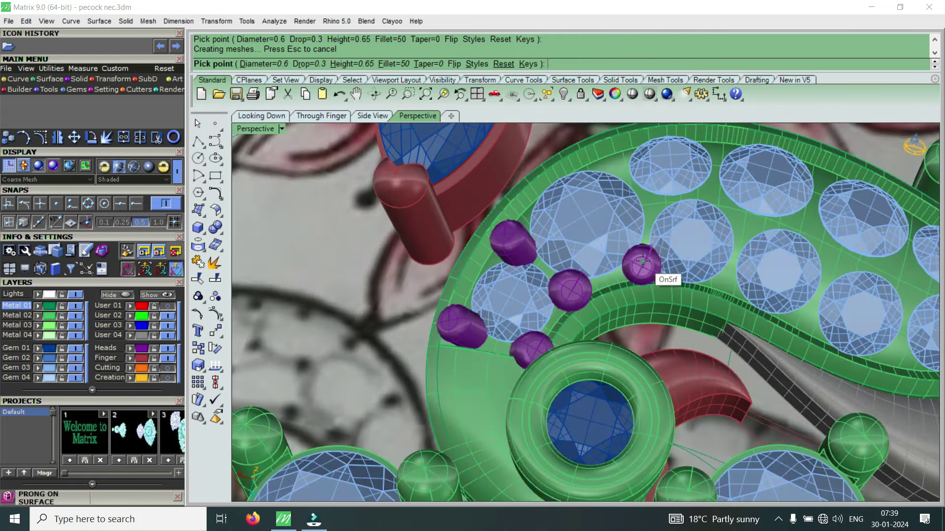
{"action": "scroll", "coordinate": [689, 273], "scroll_direction": "down", "scroll_amount": 2}
{"action": "scroll", "coordinate": [699, 276], "scroll_direction": "up", "scroll_amount": 1}
{"action": "scroll", "coordinate": [674, 276], "scroll_direction": "up", "scroll_amount": 2}
{"action": "scroll", "coordinate": [670, 273], "scroll_direction": "up", "scroll_amount": 2}
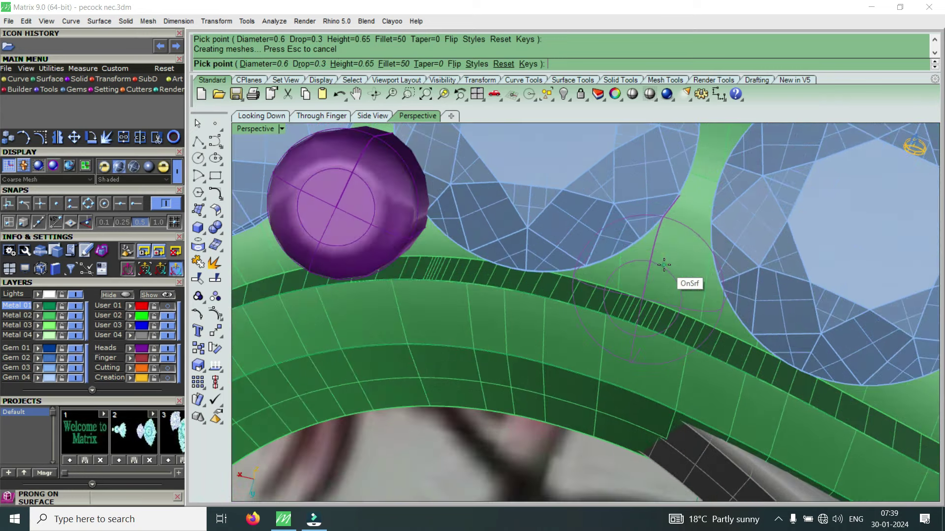
{"action": "scroll", "coordinate": [637, 281], "scroll_direction": "up", "scroll_amount": 1}
{"action": "right_click_drag", "start_coordinate": [637, 281], "coordinate": [655, 279]}
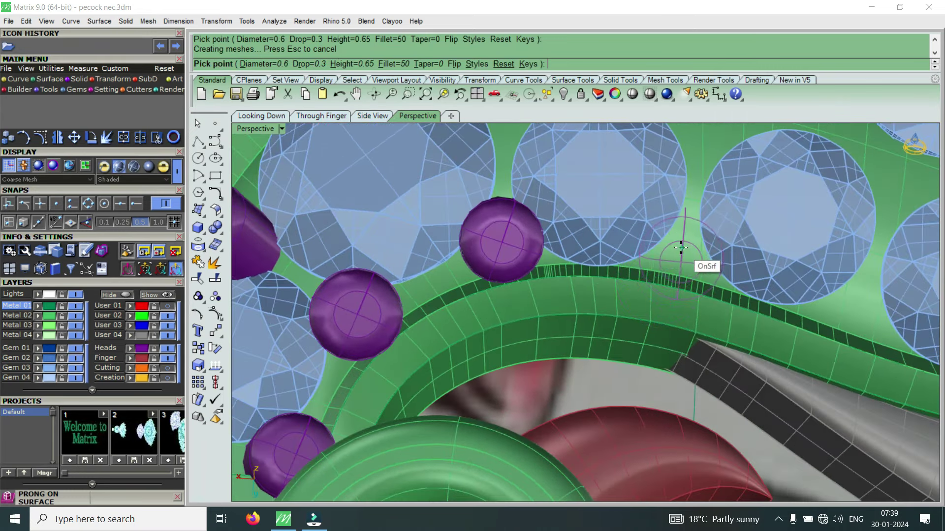
{"action": "scroll", "coordinate": [677, 255], "scroll_direction": "down", "scroll_amount": 2}
{"action": "scroll", "coordinate": [785, 309], "scroll_direction": "down", "scroll_amount": 2}
{"action": "scroll", "coordinate": [775, 295], "scroll_direction": "up", "scroll_amount": 4}
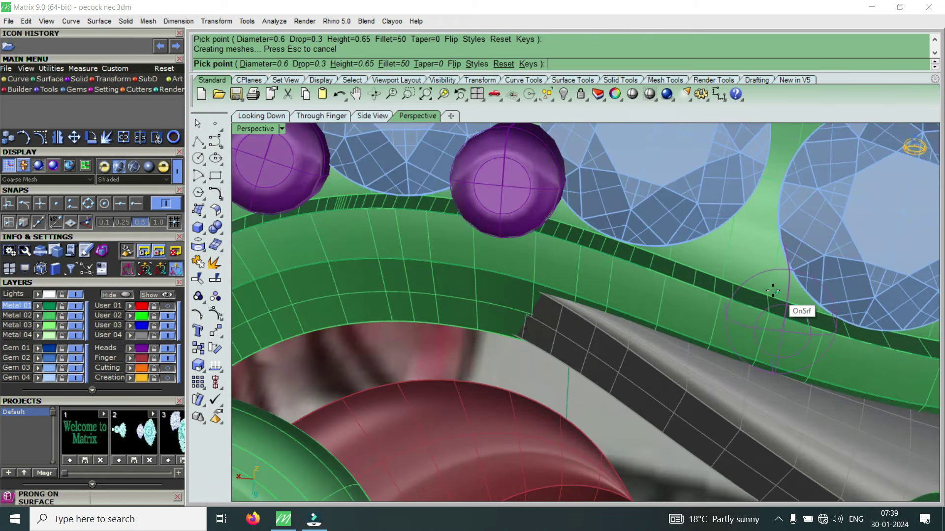
{"action": "right_click_drag", "start_coordinate": [753, 307], "coordinate": [716, 254]}
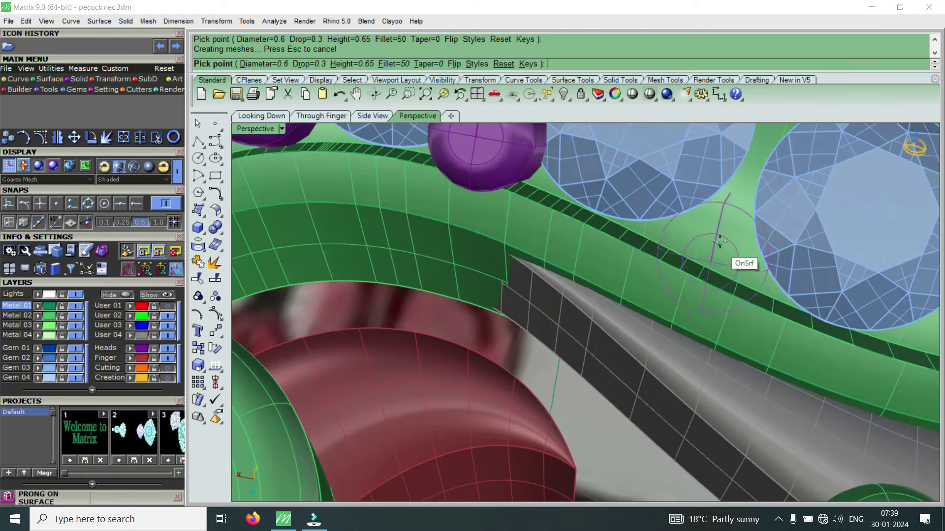
{"action": "scroll", "coordinate": [723, 231], "scroll_direction": "down", "scroll_amount": 2}
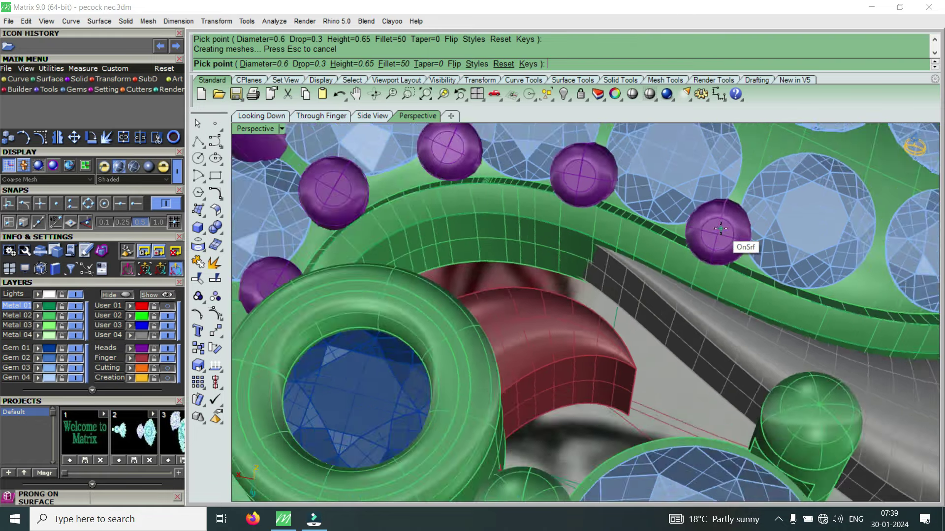
{"action": "scroll", "coordinate": [753, 241], "scroll_direction": "down", "scroll_amount": 2}
{"action": "scroll", "coordinate": [764, 244], "scroll_direction": "up", "scroll_amount": 3}
{"action": "scroll", "coordinate": [763, 266], "scroll_direction": "up", "scroll_amount": 2}
{"action": "right_click_drag", "start_coordinate": [762, 281], "coordinate": [711, 232]}
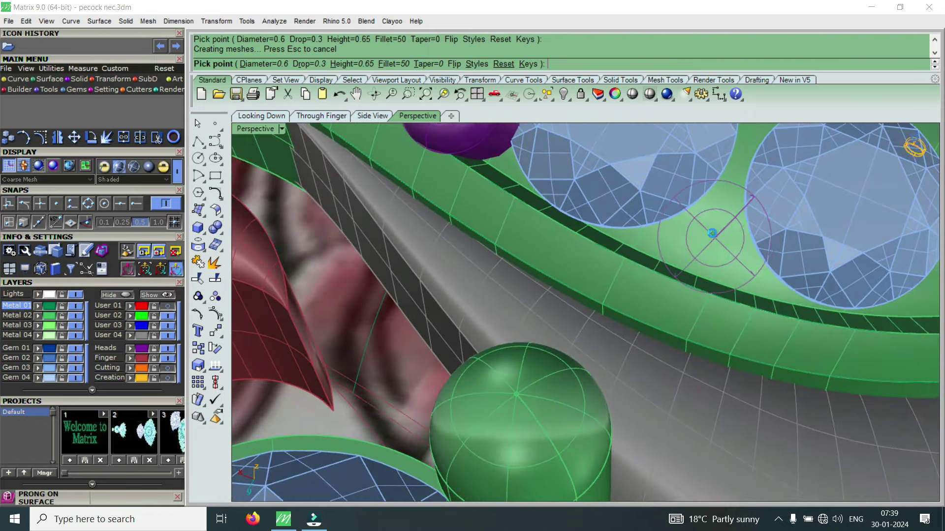
{"action": "scroll", "coordinate": [723, 241], "scroll_direction": "down", "scroll_amount": 2}
{"action": "scroll", "coordinate": [772, 261], "scroll_direction": "down", "scroll_amount": 2}
{"action": "scroll", "coordinate": [817, 268], "scroll_direction": "up", "scroll_amount": 3}
{"action": "scroll", "coordinate": [804, 251], "scroll_direction": "up", "scroll_amount": 2}
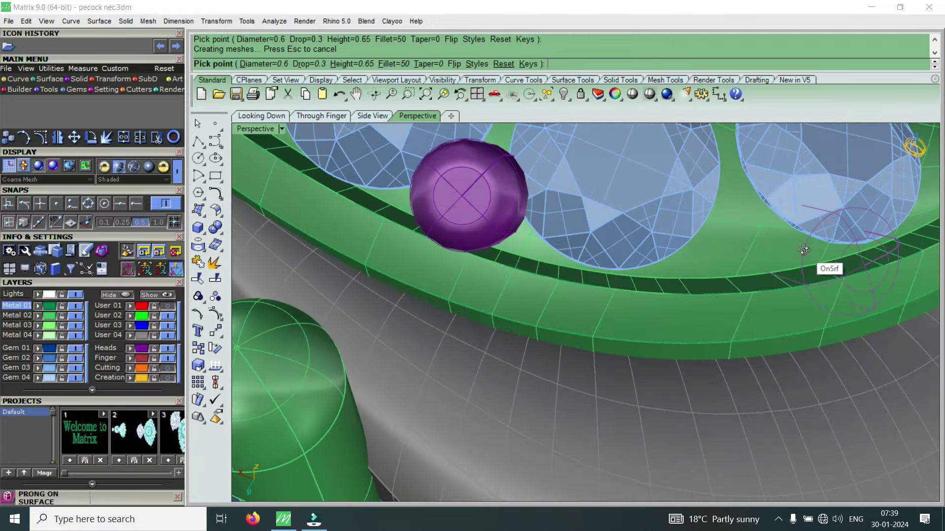
{"action": "right_click_drag", "start_coordinate": [804, 251], "coordinate": [759, 253]}
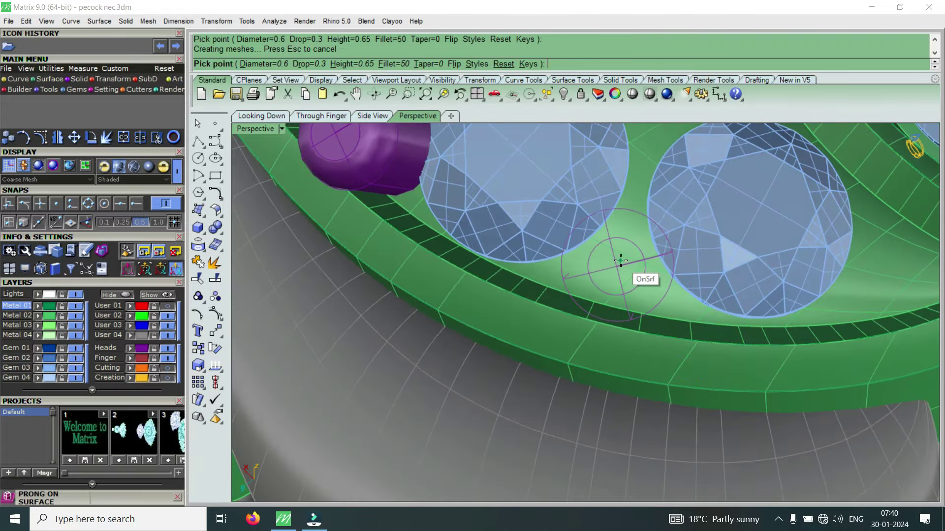
{"action": "left_click", "coordinate": [620, 261]}
Add two prongs in lower gaps, including one near the band edge.
{"action": "mouse_move", "coordinate": [622, 259]}
{"action": "right_mouse_down"}
{"action": "mouse_move", "coordinate": [792, 273]}
{"action": "mouse_move", "coordinate": [751, 293]}
{"action": "right_mouse_up"}
{"action": "scroll", "coordinate": [793, 273], "scroll_direction": "up", "scroll_amount": 2}
{"action": "mouse_move", "coordinate": [645, 355]}
{"action": "right_mouse_down"}
{"action": "mouse_move", "coordinate": [648, 379]}
{"action": "mouse_move", "coordinate": [643, 355]}
{"action": "mouse_move", "coordinate": [610, 372]}
{"action": "mouse_move", "coordinate": [572, 360]}
{"action": "mouse_move", "coordinate": [566, 373]}
{"action": "mouse_move", "coordinate": [480, 322]}
{"action": "right_mouse_up"}
{"action": "left_click", "coordinate": [631, 389]}
{"action": "scroll", "coordinate": [621, 343], "scroll_direction": "up", "scroll_amount": 2}
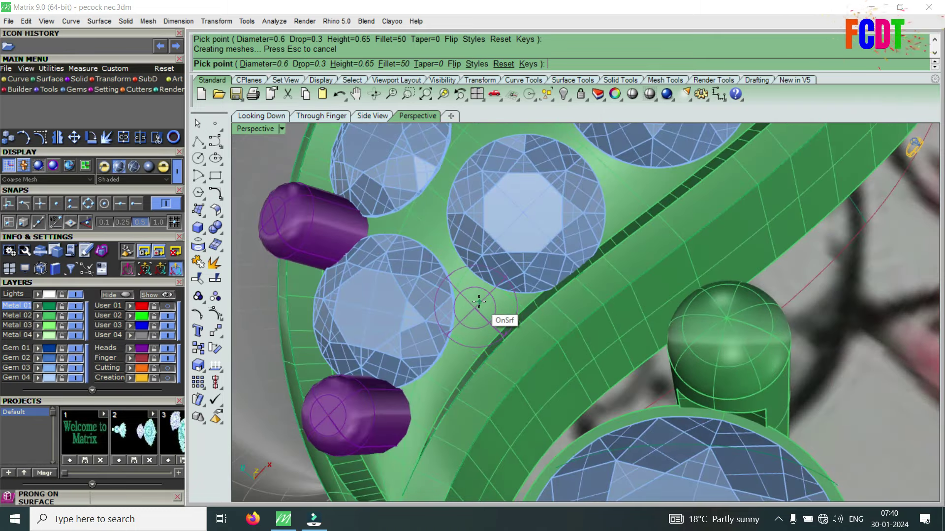
{"action": "scroll", "coordinate": [484, 309], "scroll_direction": "down", "scroll_amount": 2}
{"action": "scroll", "coordinate": [536, 258], "scroll_direction": "up", "scroll_amount": 2}
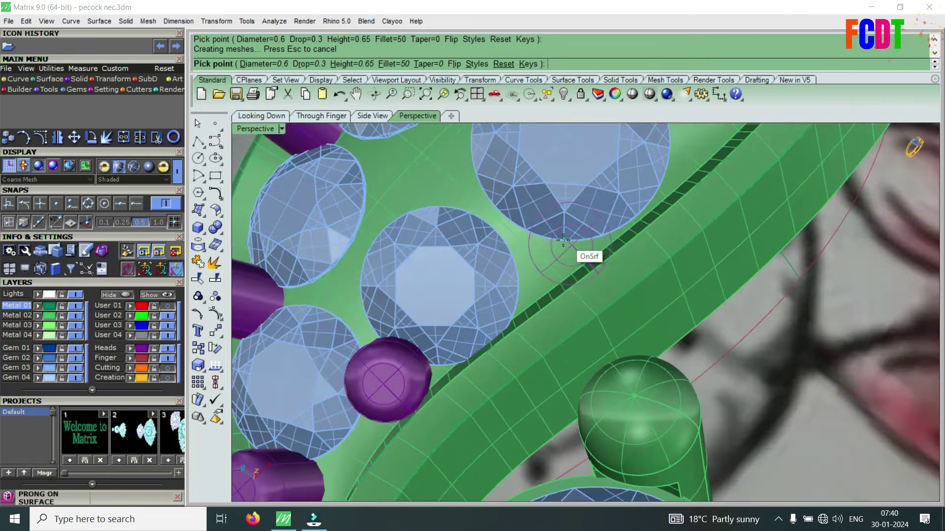
{"action": "right_click_drag", "start_coordinate": [545, 257], "coordinate": [540, 259]}
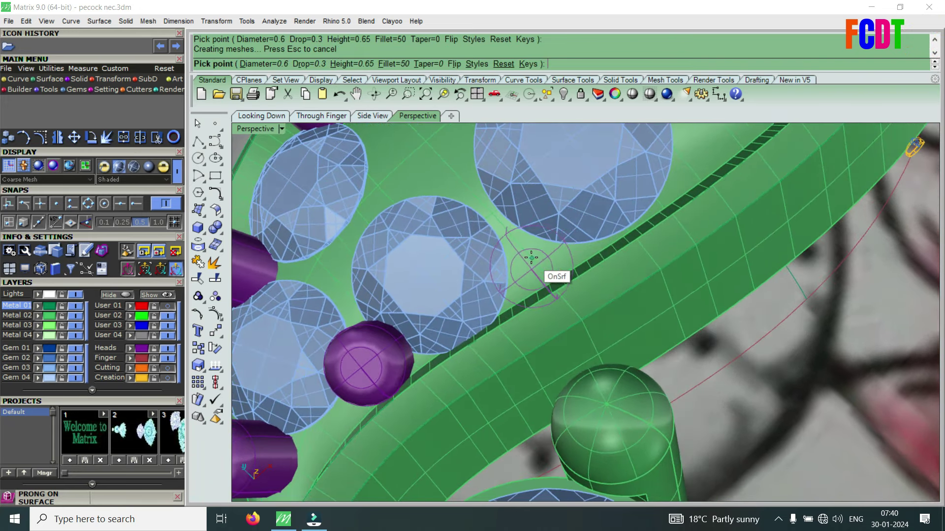
{"action": "left_click", "coordinate": [532, 254]}
Place prongs within the gem cluster, including one where three stones meet.
{"action": "scroll", "coordinate": [532, 254], "scroll_direction": "down", "scroll_amount": 2}
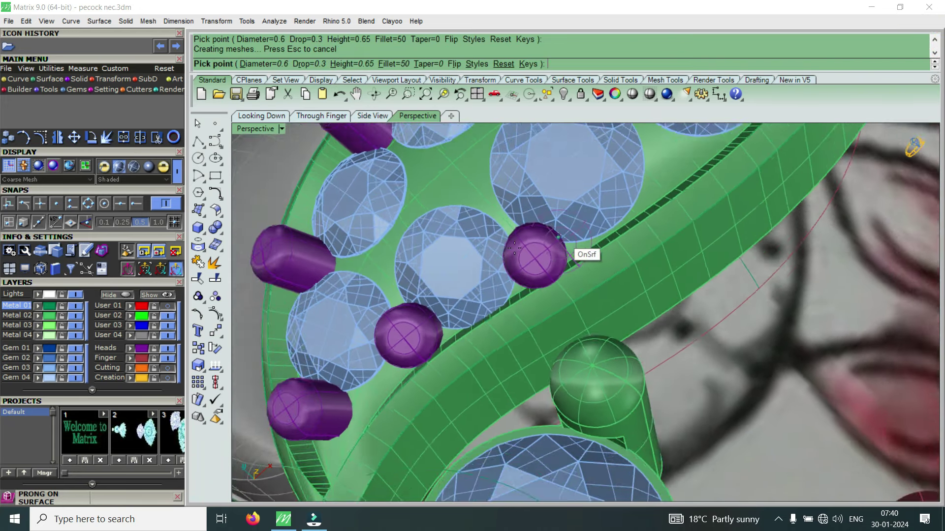
{"action": "scroll", "coordinate": [532, 254], "scroll_direction": "down", "scroll_amount": 1}
{"action": "scroll", "coordinate": [433, 252], "scroll_direction": "up", "scroll_amount": 1}
{"action": "scroll", "coordinate": [458, 261], "scroll_direction": "up", "scroll_amount": 2}
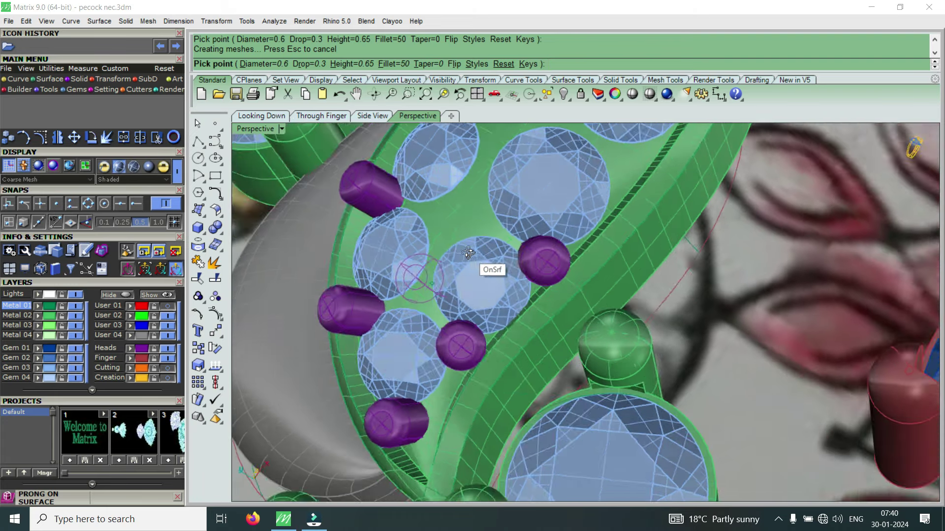
{"action": "scroll", "coordinate": [487, 266], "scroll_direction": "up", "scroll_amount": 2}
{"action": "scroll", "coordinate": [477, 269], "scroll_direction": "up", "scroll_amount": 1}
{"action": "scroll", "coordinate": [482, 270], "scroll_direction": "up", "scroll_amount": 2}
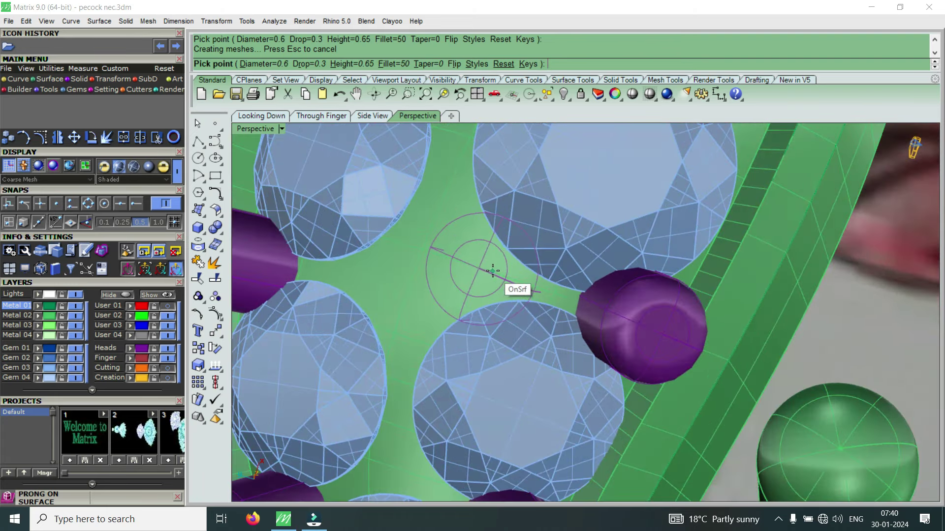
{"action": "left_click", "coordinate": [492, 272]}
{"action": "scroll", "coordinate": [610, 308], "scroll_direction": "down", "scroll_amount": 2}
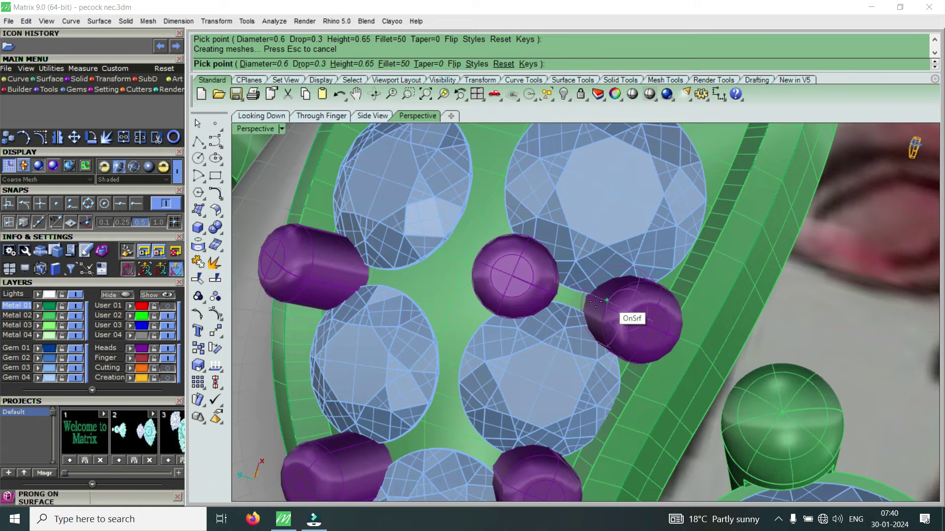
{"action": "scroll", "coordinate": [468, 317], "scroll_direction": "up", "scroll_amount": 2}
{"action": "scroll", "coordinate": [483, 311], "scroll_direction": "up", "scroll_amount": 1}
{"action": "scroll", "coordinate": [492, 309], "scroll_direction": "up", "scroll_amount": 1}
{"action": "scroll", "coordinate": [527, 305], "scroll_direction": "up", "scroll_amount": 2}
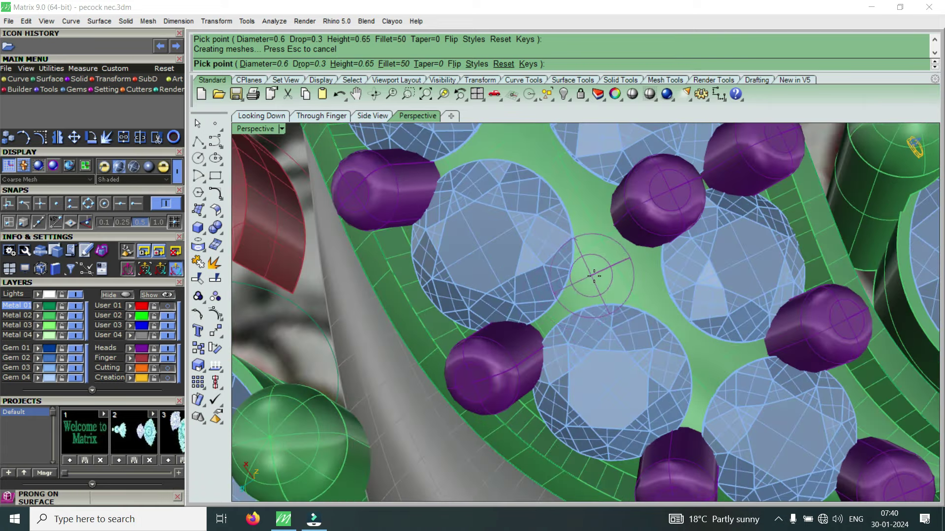
{"action": "scroll", "coordinate": [594, 277], "scroll_direction": "down", "scroll_amount": 2}
{"action": "scroll", "coordinate": [633, 354], "scroll_direction": "up", "scroll_amount": 3}
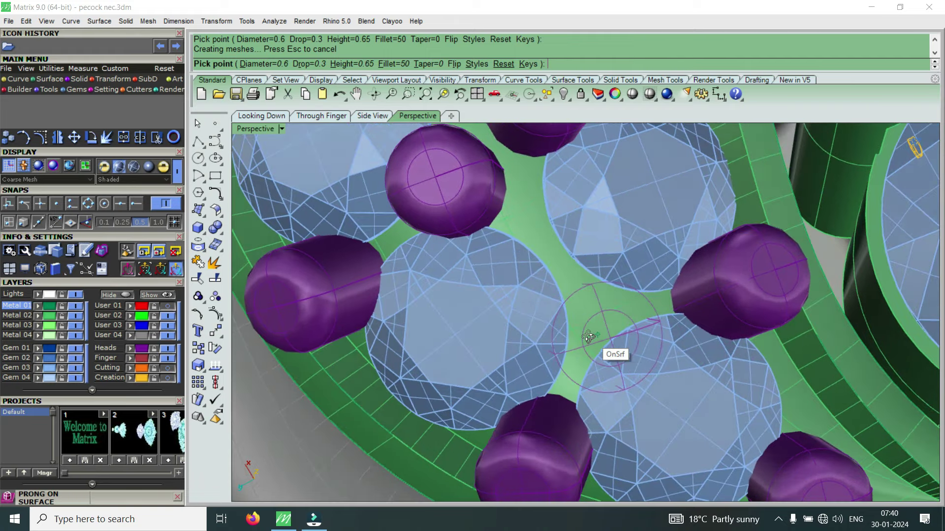
{"action": "scroll", "coordinate": [565, 347], "scroll_direction": "up", "scroll_amount": 1}
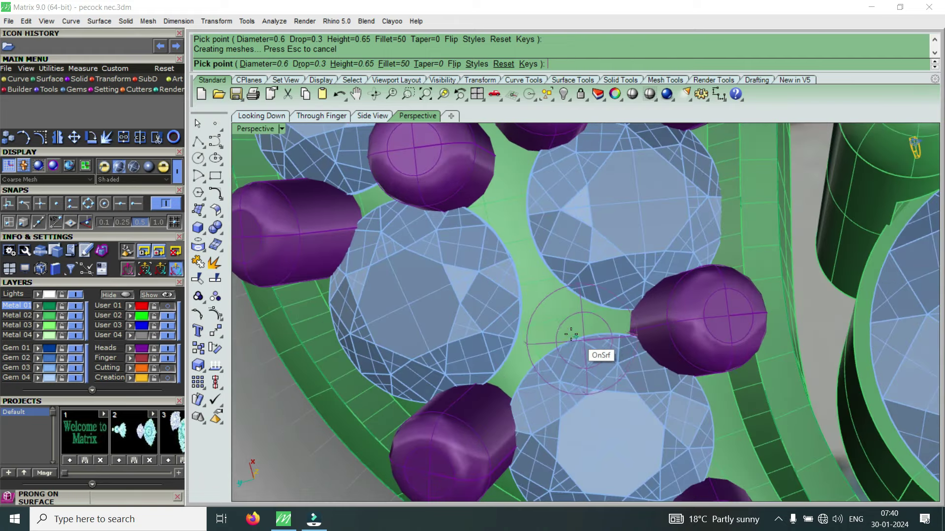
{"action": "left_click", "coordinate": [549, 313]}
Add two more prongs between neighbouring gems in the cluster.
{"action": "scroll", "coordinate": [566, 325], "scroll_direction": "down", "scroll_amount": 2}
{"action": "scroll", "coordinate": [542, 305], "scroll_direction": "down", "scroll_amount": 1}
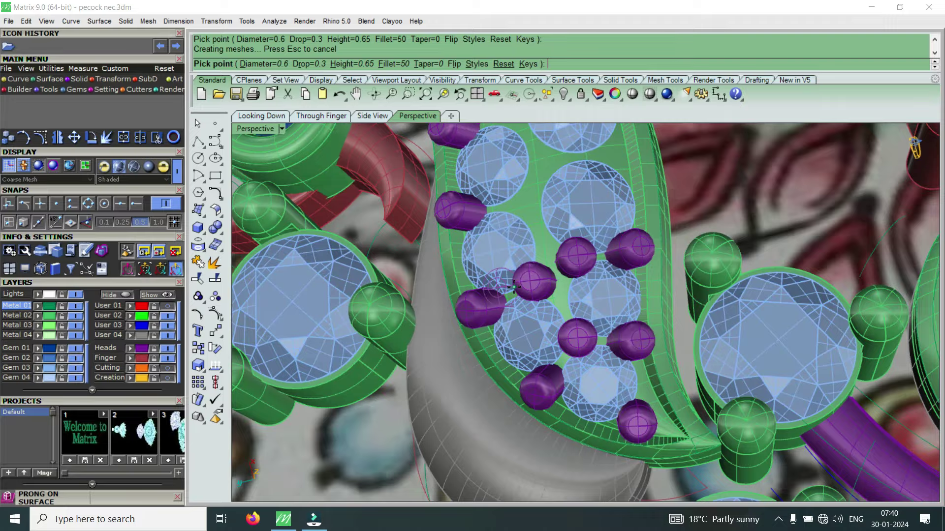
{"action": "scroll", "coordinate": [513, 287], "scroll_direction": "up", "scroll_amount": 1}
{"action": "scroll", "coordinate": [512, 281], "scroll_direction": "up", "scroll_amount": 1}
{"action": "scroll", "coordinate": [507, 272], "scroll_direction": "up", "scroll_amount": 3}
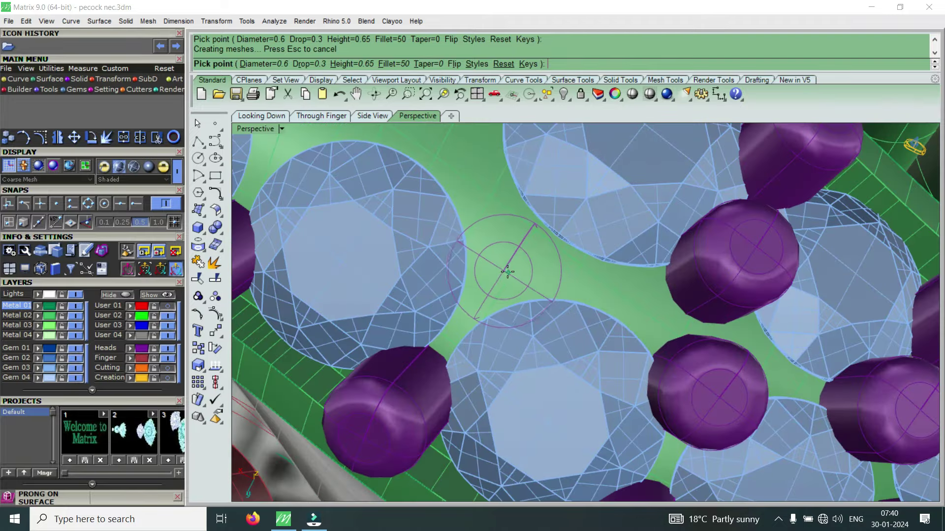
{"action": "left_click", "coordinate": [507, 271]}
{"action": "scroll", "coordinate": [526, 292], "scroll_direction": "down", "scroll_amount": 2}
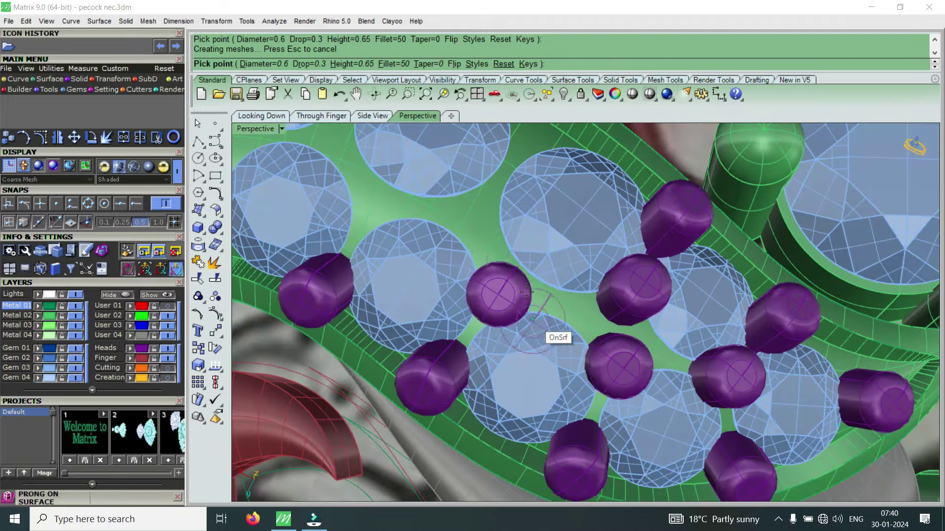
{"action": "scroll", "coordinate": [499, 290], "scroll_direction": "up", "scroll_amount": 1}
{"action": "scroll", "coordinate": [502, 295], "scroll_direction": "up", "scroll_amount": 1}
{"action": "scroll", "coordinate": [495, 271], "scroll_direction": "up", "scroll_amount": 1}
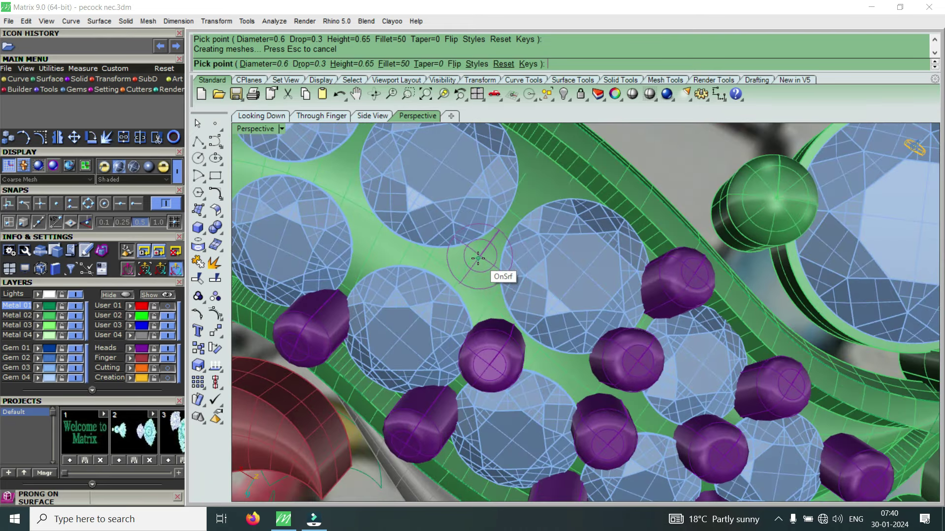
{"action": "left_click", "coordinate": [478, 259]}
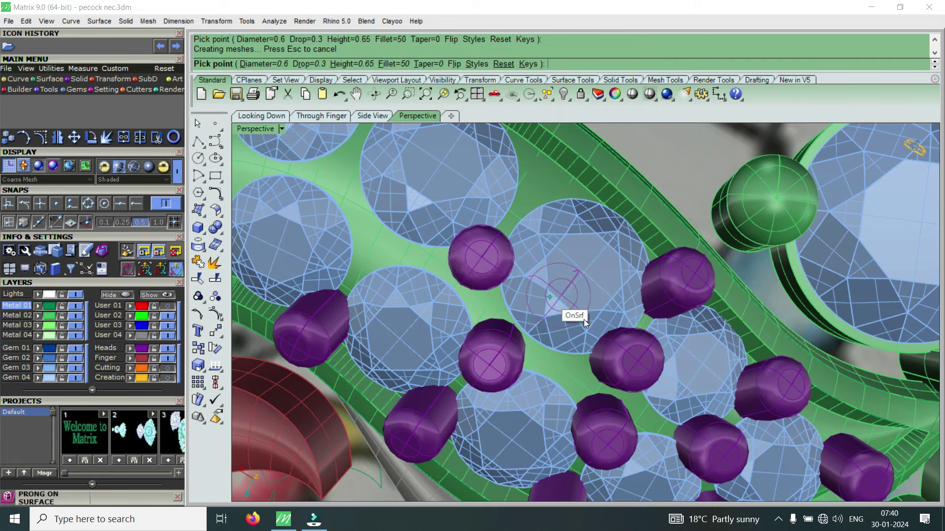
Orbit so the band runs diagonally and raise the prong diameter to 0.65.
{"action": "scroll", "coordinate": [582, 320], "scroll_direction": "down", "scroll_amount": 2}
{"action": "right_click_drag", "start_coordinate": [582, 320], "coordinate": [512, 234]}
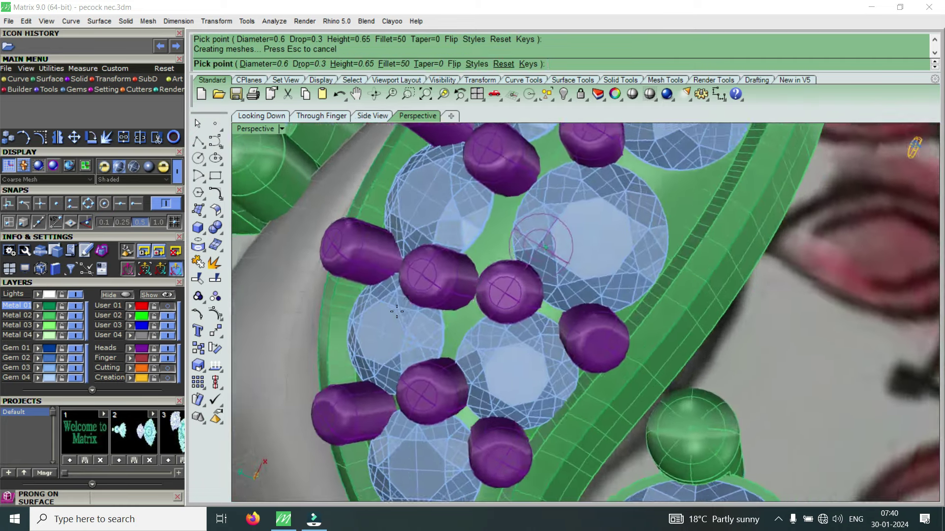
{"action": "scroll", "coordinate": [512, 234], "scroll_direction": "up", "scroll_amount": 3}
{"action": "right_click_drag", "start_coordinate": [592, 248], "coordinate": [561, 219]}
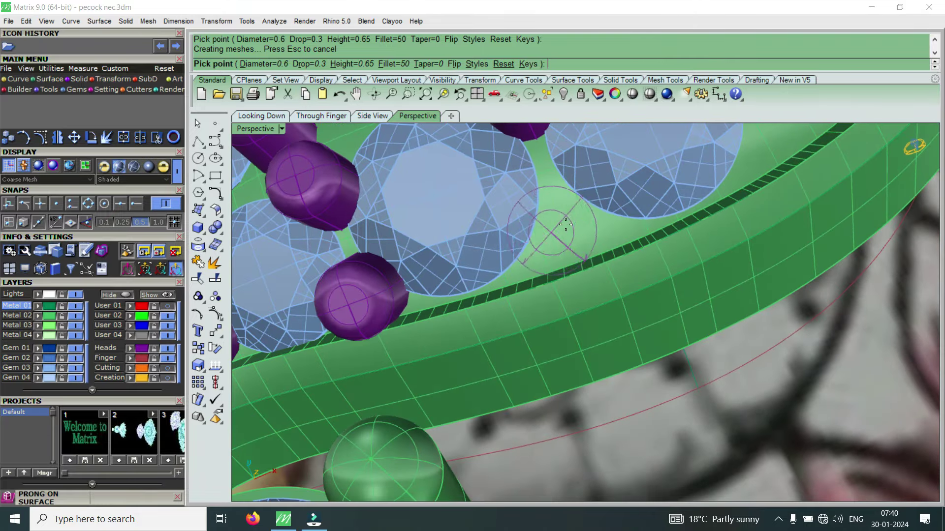
{"action": "key", "text": "Up"}
Place the first two 0.65 prongs between gems along the neck's outer rim.
{"action": "type", "text": "e"}
{"action": "key", "text": "Return"}
{"action": "scroll", "coordinate": [541, 246], "scroll_direction": "down", "scroll_amount": 2}
{"action": "scroll", "coordinate": [566, 246], "scroll_direction": "down", "scroll_amount": 3}
{"action": "scroll", "coordinate": [601, 222], "scroll_direction": "up", "scroll_amount": 2}
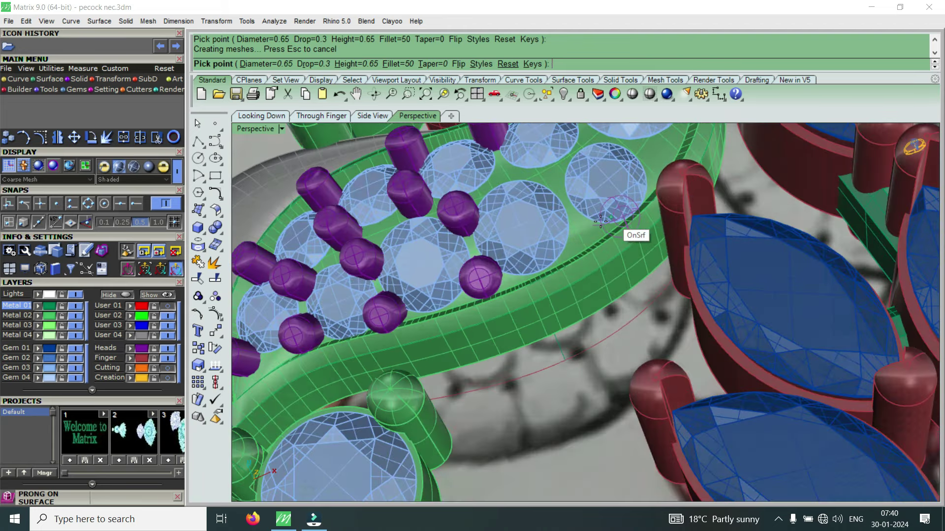
{"action": "scroll", "coordinate": [590, 226], "scroll_direction": "down", "scroll_amount": 1}
{"action": "scroll", "coordinate": [551, 246], "scroll_direction": "up", "scroll_amount": 1}
{"action": "scroll", "coordinate": [522, 243], "scroll_direction": "up", "scroll_amount": 1}
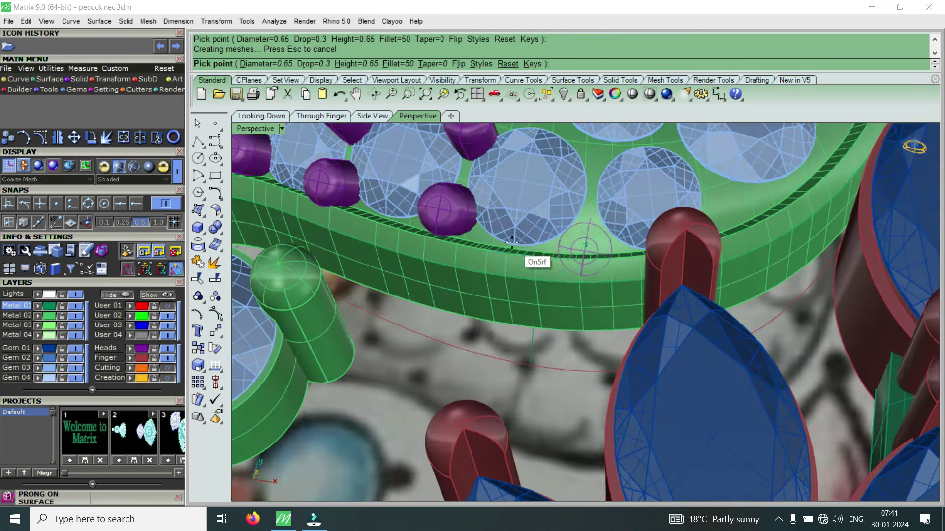
{"action": "scroll", "coordinate": [583, 231], "scroll_direction": "up", "scroll_amount": 2}
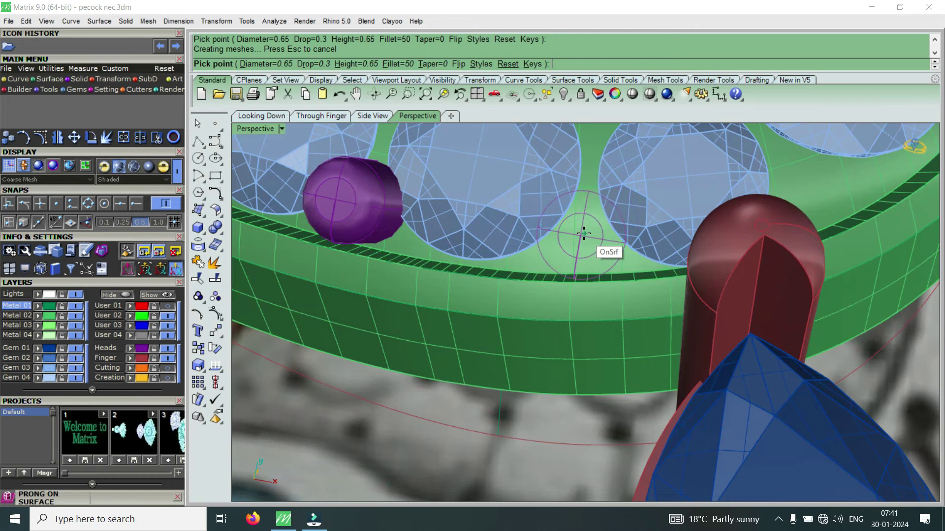
{"action": "left_click", "coordinate": [585, 237]}
{"action": "scroll", "coordinate": [561, 275], "scroll_direction": "down", "scroll_amount": 2}
{"action": "scroll", "coordinate": [689, 251], "scroll_direction": "down", "scroll_amount": 1}
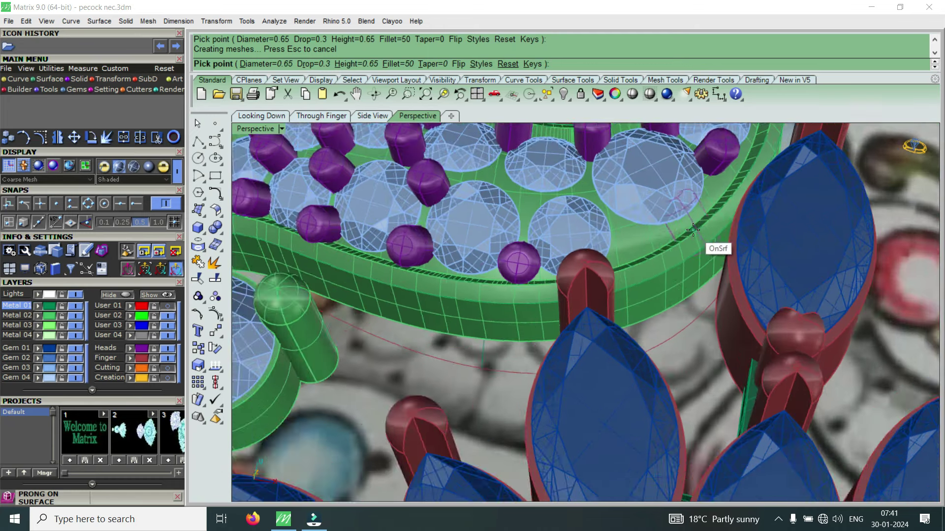
{"action": "scroll", "coordinate": [635, 238], "scroll_direction": "up", "scroll_amount": 3}
{"action": "scroll", "coordinate": [635, 240], "scroll_direction": "up", "scroll_amount": 1}
{"action": "scroll", "coordinate": [620, 253], "scroll_direction": "up", "scroll_amount": 2}
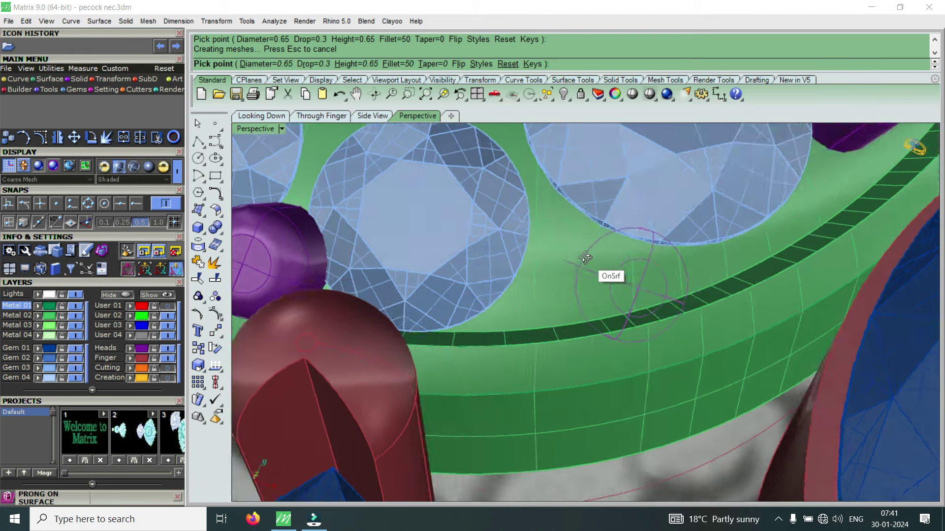
{"action": "scroll", "coordinate": [581, 257], "scroll_direction": "up", "scroll_amount": 1}
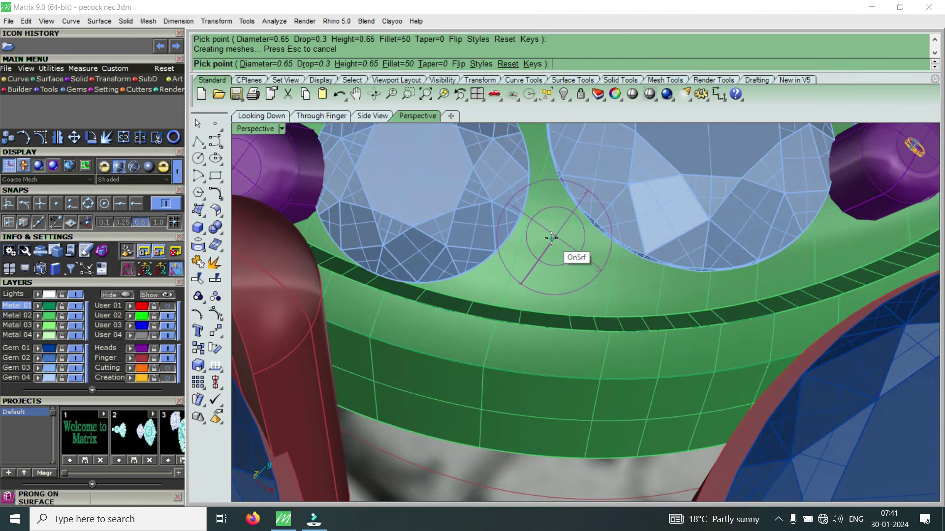
{"action": "left_click", "coordinate": [551, 238]}
Add two more prongs: one by the outer edge and one in a three-gem gap.
{"action": "scroll", "coordinate": [551, 241], "scroll_direction": "down", "scroll_amount": 2}
{"action": "scroll", "coordinate": [535, 251], "scroll_direction": "up", "scroll_amount": 2}
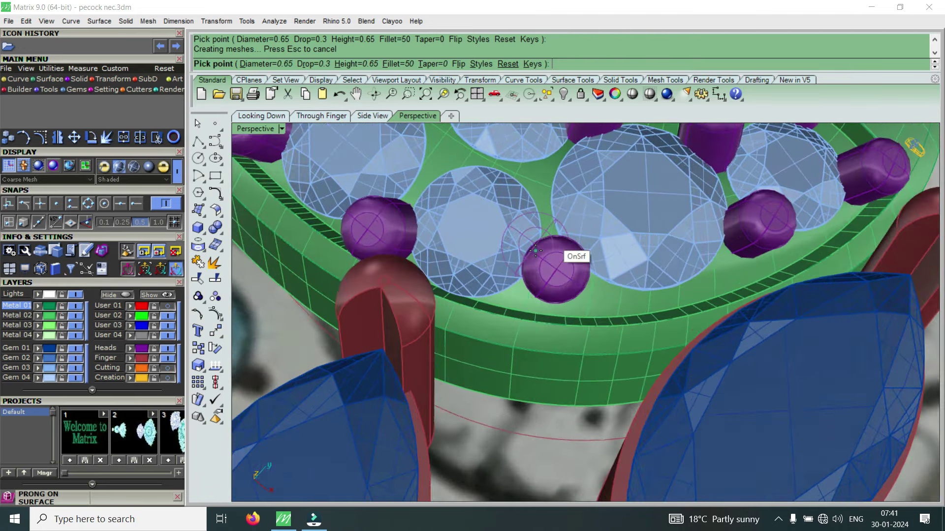
{"action": "right_click_drag", "start_coordinate": [650, 281], "coordinate": [612, 303]}
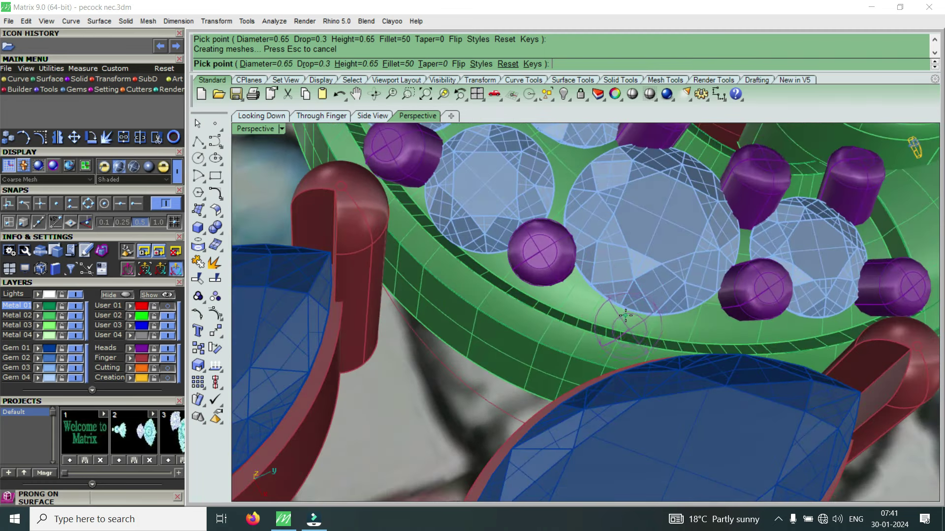
{"action": "left_click", "coordinate": [631, 317]}
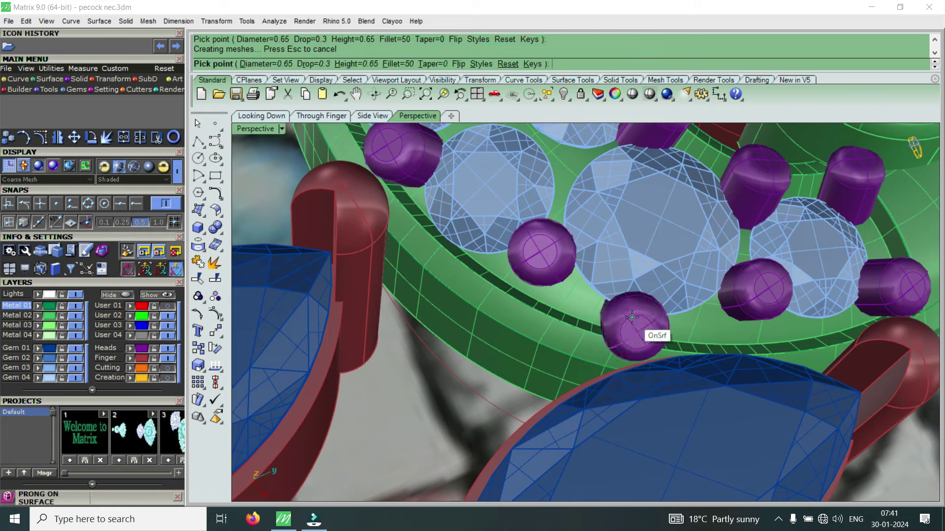
{"action": "scroll", "coordinate": [542, 270], "scroll_direction": "down", "scroll_amount": 2}
{"action": "scroll", "coordinate": [536, 264], "scroll_direction": "down", "scroll_amount": 2}
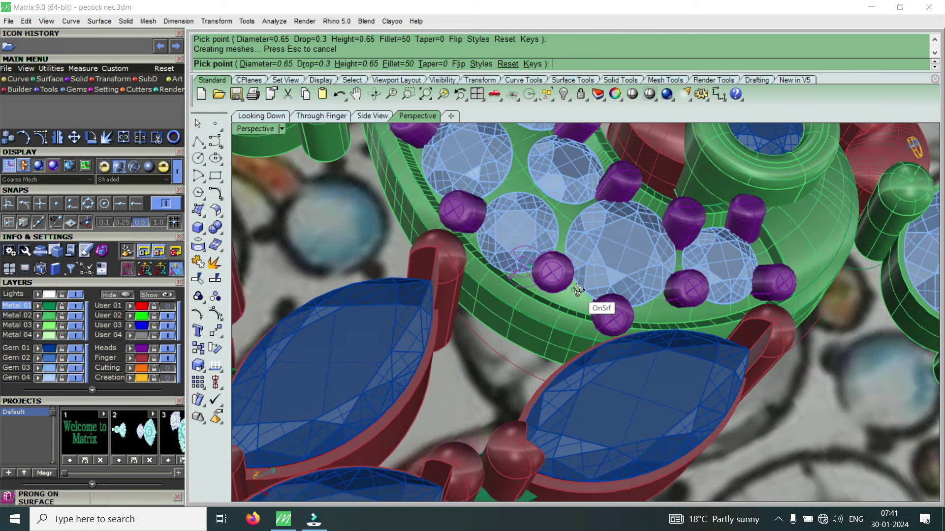
{"action": "right_click_drag", "start_coordinate": [591, 307], "coordinate": [597, 315]}
{"action": "scroll", "coordinate": [595, 316], "scroll_direction": "up", "scroll_amount": 1}
{"action": "scroll", "coordinate": [566, 317], "scroll_direction": "up", "scroll_amount": 3}
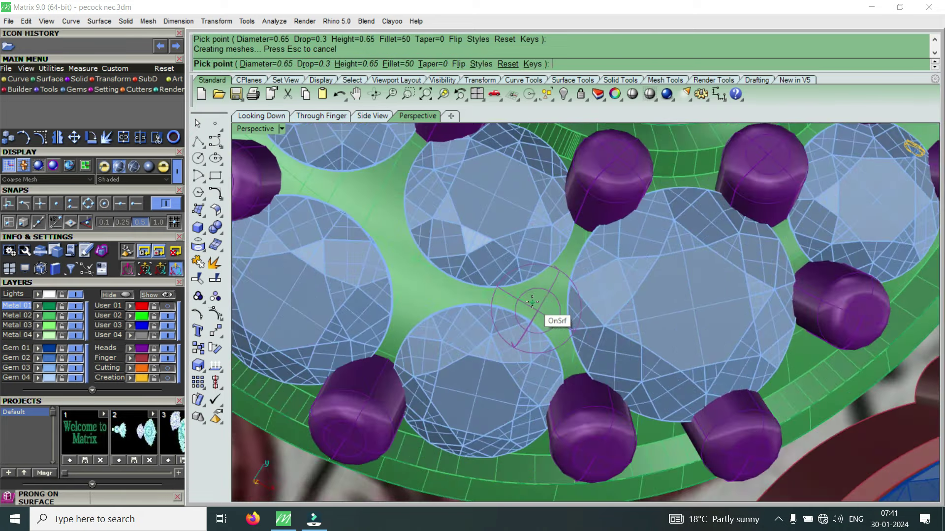
{"action": "scroll", "coordinate": [532, 300], "scroll_direction": "up", "scroll_amount": 2}
{"action": "scroll", "coordinate": [511, 291], "scroll_direction": "down", "scroll_amount": 2}
{"action": "right_click_drag", "start_coordinate": [474, 296], "coordinate": [610, 273]}
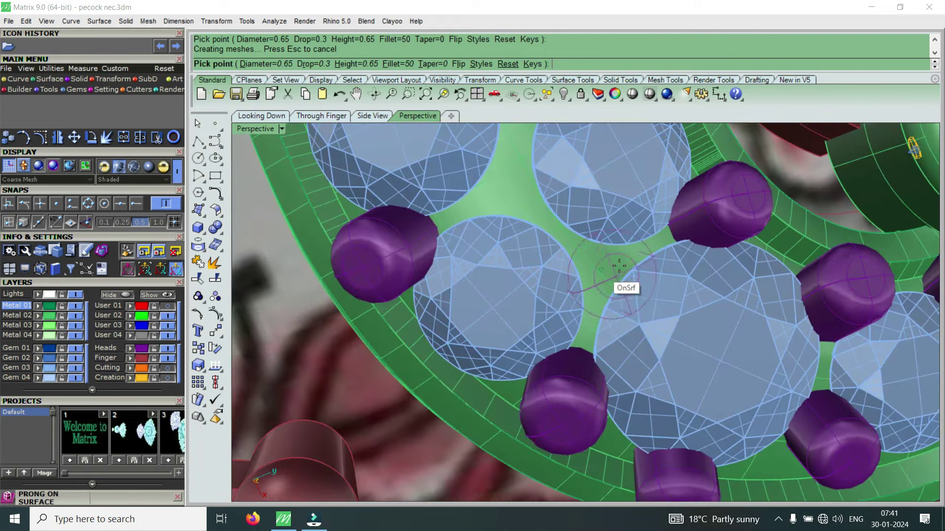
{"action": "scroll", "coordinate": [506, 280], "scroll_direction": "down", "scroll_amount": 2}
{"action": "scroll", "coordinate": [527, 270], "scroll_direction": "down", "scroll_amount": 1}
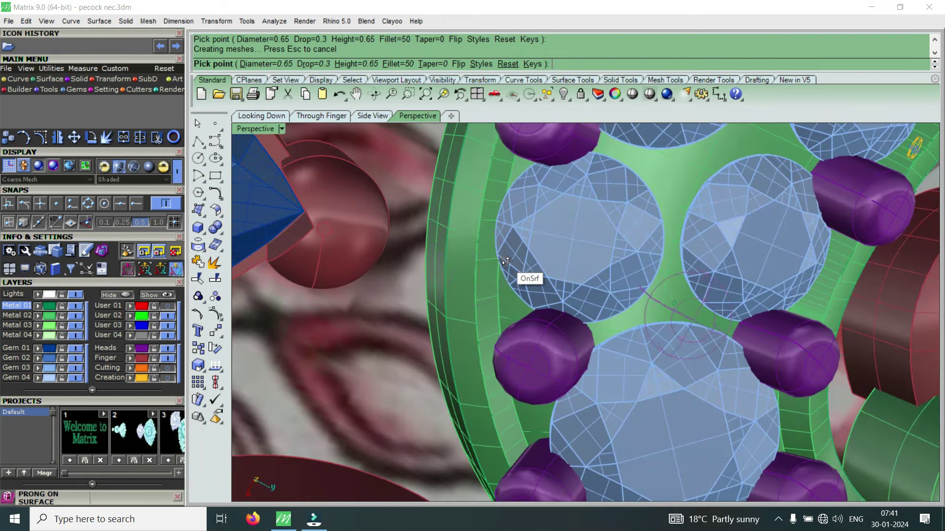
{"action": "scroll", "coordinate": [527, 271], "scroll_direction": "down", "scroll_amount": 1}
{"action": "scroll", "coordinate": [615, 266], "scroll_direction": "up", "scroll_amount": 1}
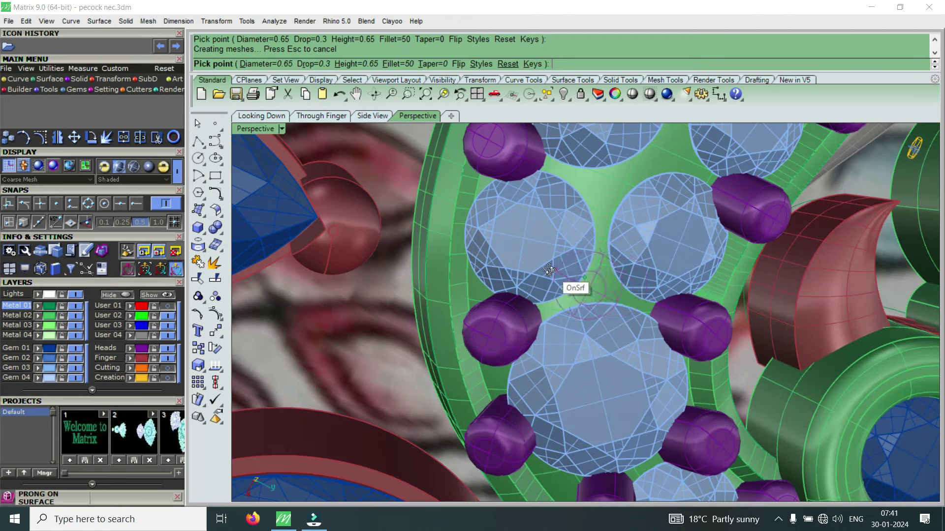
{"action": "scroll", "coordinate": [539, 275], "scroll_direction": "up", "scroll_amount": 1}
{"action": "scroll", "coordinate": [492, 256], "scroll_direction": "up", "scroll_amount": 2}
{"action": "scroll", "coordinate": [635, 264], "scroll_direction": "up", "scroll_amount": 2}
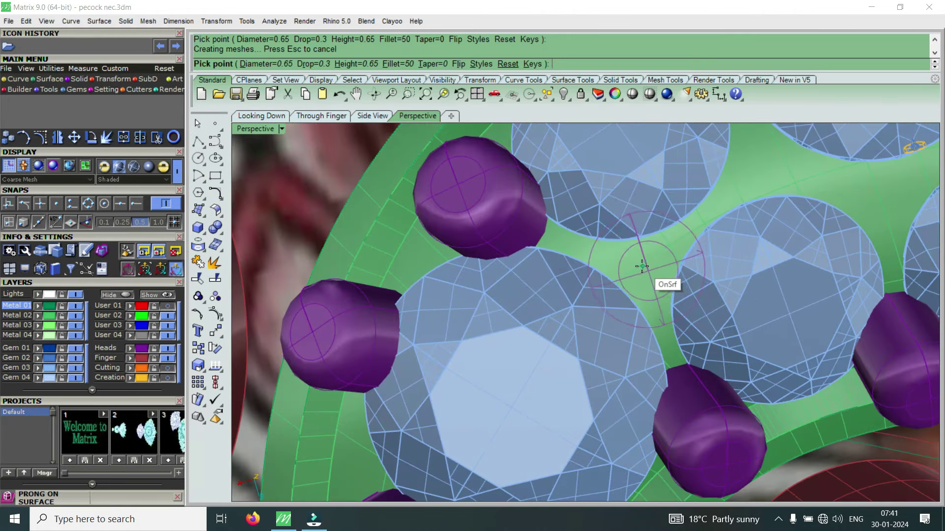
{"action": "left_click", "coordinate": [642, 269]}
{"action": "scroll", "coordinate": [644, 271], "scroll_direction": "down", "scroll_amount": 3}
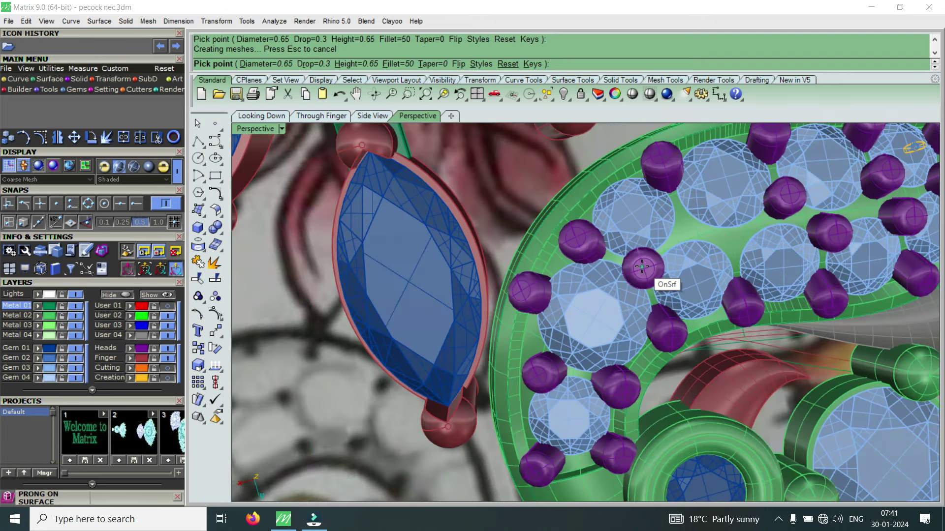
{"action": "scroll", "coordinate": [768, 244], "scroll_direction": "up", "scroll_amount": 2}
{"action": "scroll", "coordinate": [772, 241], "scroll_direction": "up", "scroll_amount": 1}
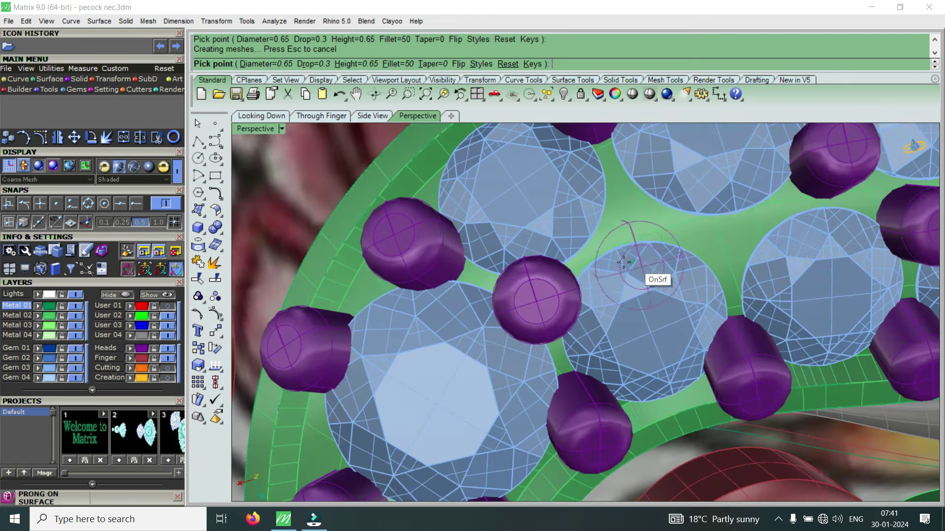
{"action": "right_click_drag", "start_coordinate": [619, 243], "coordinate": [625, 249]}
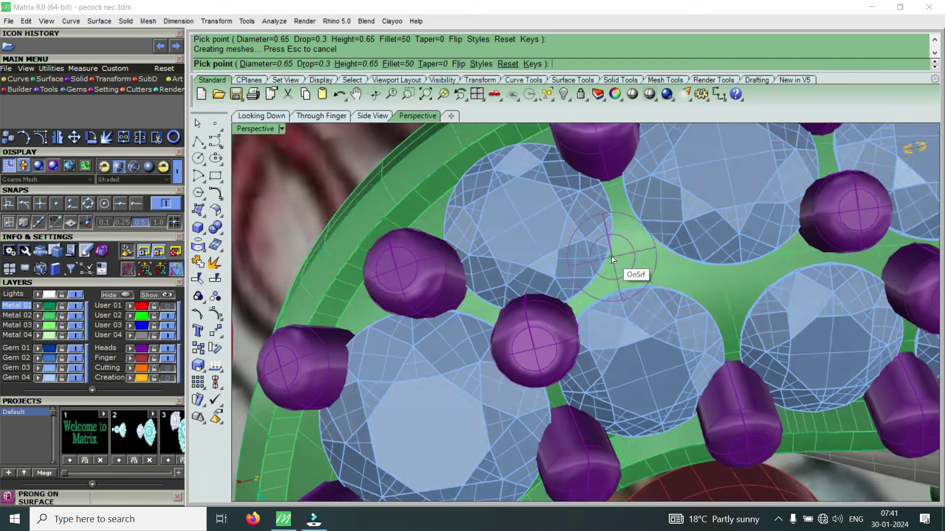
Return the prong diameter to 0.6, fill the last two gaps, and end Prong On Surface.
{"action": "key", "text": "q"}
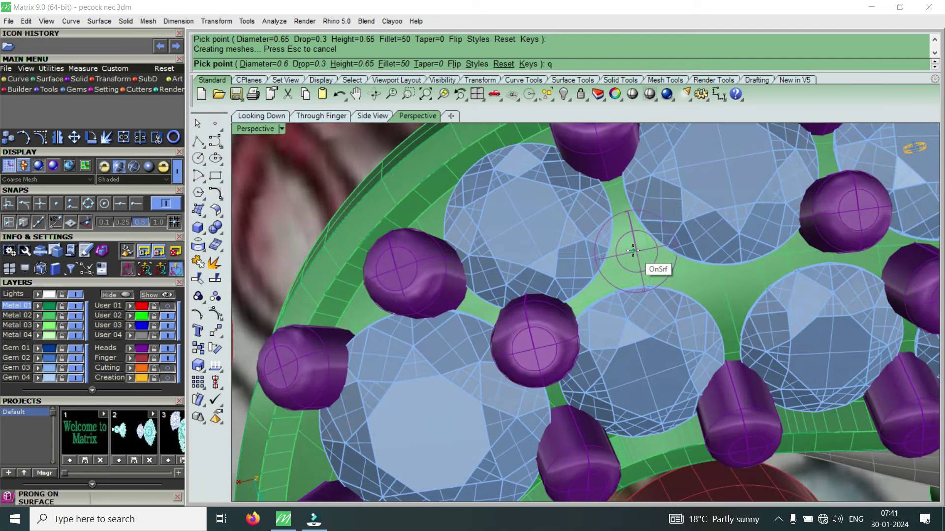
{"action": "left_click", "coordinate": [632, 251]}
{"action": "mouse_move", "coordinate": [635, 251]}
{"action": "right_mouse_down"}
{"action": "mouse_move", "coordinate": [728, 285]}
{"action": "mouse_move", "coordinate": [682, 249]}
{"action": "right_mouse_up"}
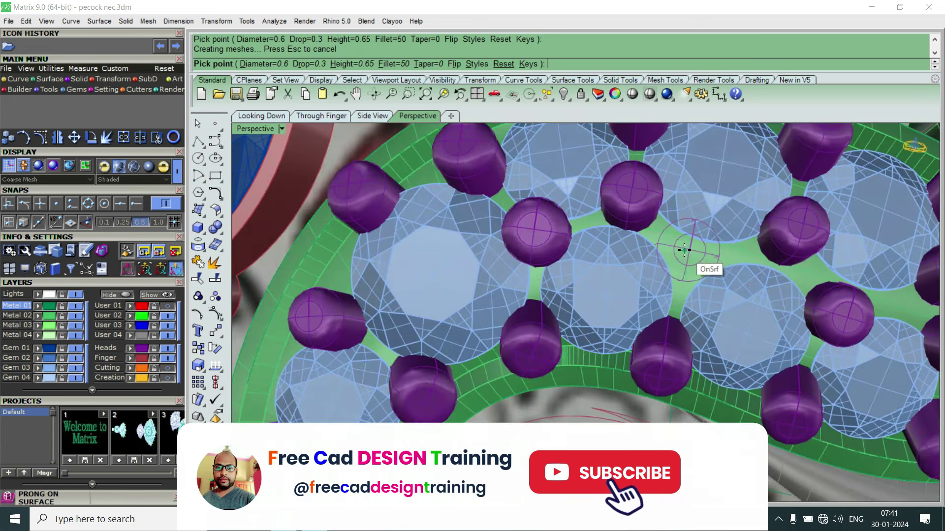
{"action": "left_click", "coordinate": [685, 262]}
{"action": "scroll", "coordinate": [687, 265], "scroll_direction": "down", "scroll_amount": 5}
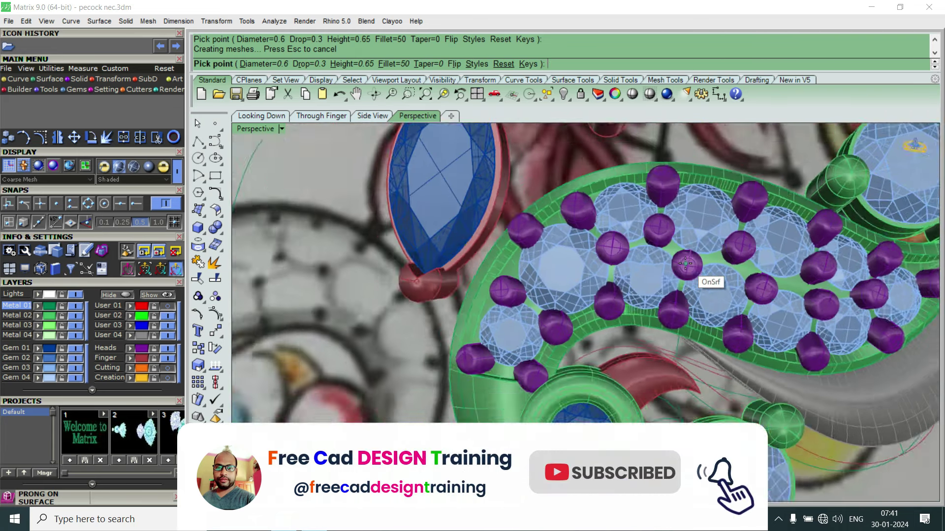
{"action": "key", "text": "Return"}
{"action": "scroll", "coordinate": [695, 264], "scroll_direction": "down", "scroll_amount": 3}
{"action": "scroll", "coordinate": [763, 297], "scroll_direction": "up", "scroll_amount": 3}
{"action": "mouse_move", "coordinate": [763, 297]}
{"action": "right_mouse_down"}
{"action": "mouse_move", "coordinate": [738, 309]}
{"action": "mouse_move", "coordinate": [623, 237]}
{"action": "mouse_move", "coordinate": [735, 353]}
{"action": "right_mouse_up"}
{"action": "scroll", "coordinate": [644, 279], "scroll_direction": "up", "scroll_amount": 3}
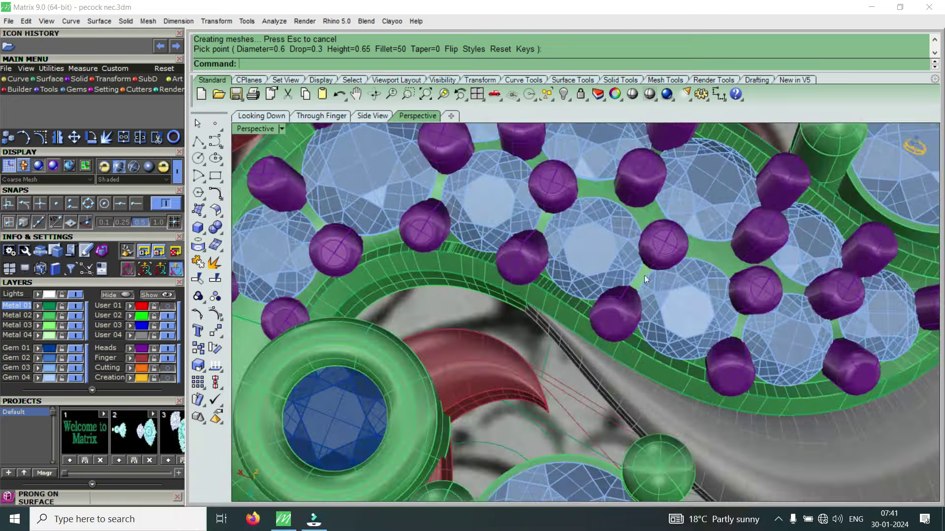
{"action": "scroll", "coordinate": [643, 268], "scroll_direction": "up", "scroll_amount": 2}
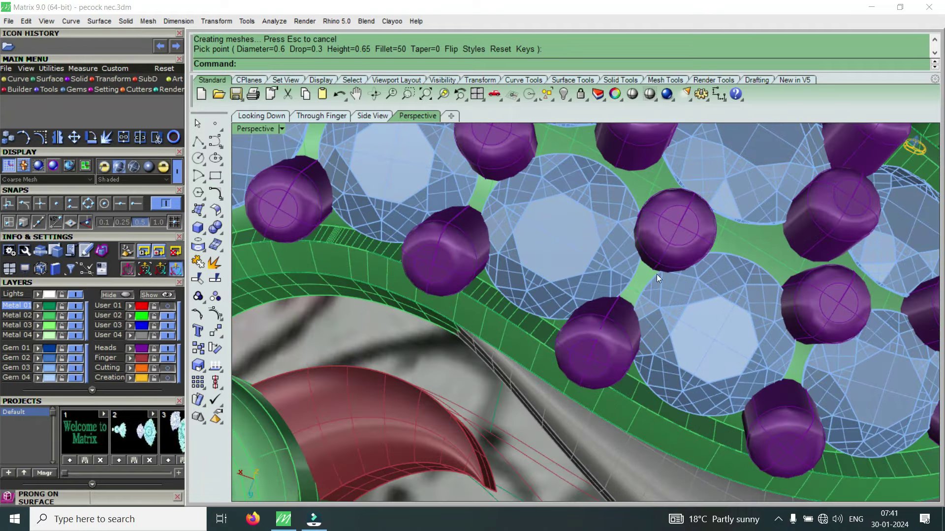
{"action": "scroll", "coordinate": [656, 274], "scroll_direction": "down", "scroll_amount": 3}
{"action": "right_click_drag", "start_coordinate": [680, 286], "coordinate": [583, 250]}
{"action": "scroll", "coordinate": [605, 288], "scroll_direction": "up", "scroll_amount": 2}
{"action": "mouse_move", "coordinate": [605, 287]}
{"action": "right_mouse_down"}
{"action": "mouse_move", "coordinate": [666, 292]}
{"action": "mouse_move", "coordinate": [746, 329]}
{"action": "mouse_move", "coordinate": [802, 384]}
{"action": "mouse_move", "coordinate": [681, 277]}
{"action": "mouse_move", "coordinate": [702, 270]}
{"action": "right_mouse_up"}
{"action": "scroll", "coordinate": [679, 285], "scroll_direction": "up", "scroll_amount": 2}
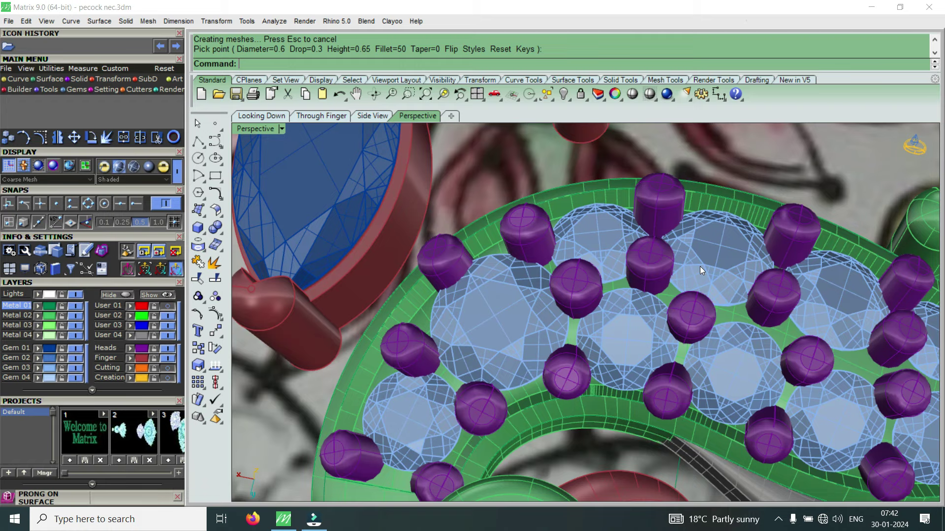
Orbit down onto the existing prongs and select a prong and its neighbouring gems to check them.
{"action": "scroll", "coordinate": [684, 324], "scroll_direction": "up", "scroll_amount": 3}
{"action": "scroll", "coordinate": [654, 320], "scroll_direction": "up", "scroll_amount": 2}
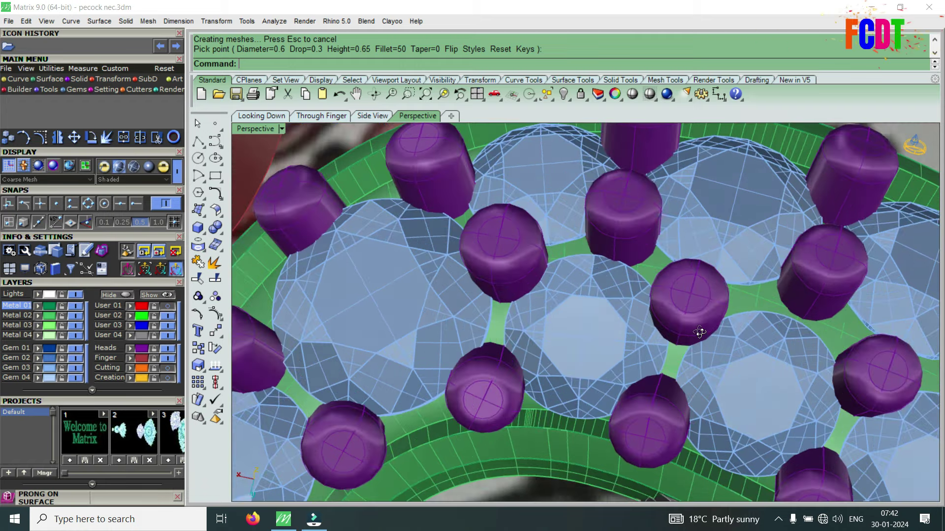
{"action": "scroll", "coordinate": [631, 315], "scroll_direction": "up", "scroll_amount": 3}
{"action": "scroll", "coordinate": [630, 315], "scroll_direction": "up", "scroll_amount": 2}
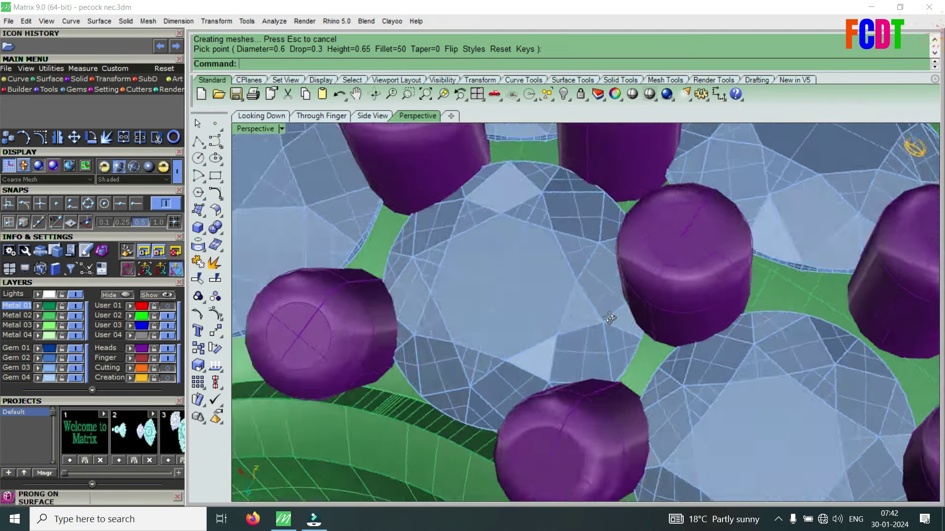
{"action": "right_click_drag", "start_coordinate": [609, 315], "coordinate": [692, 317]}
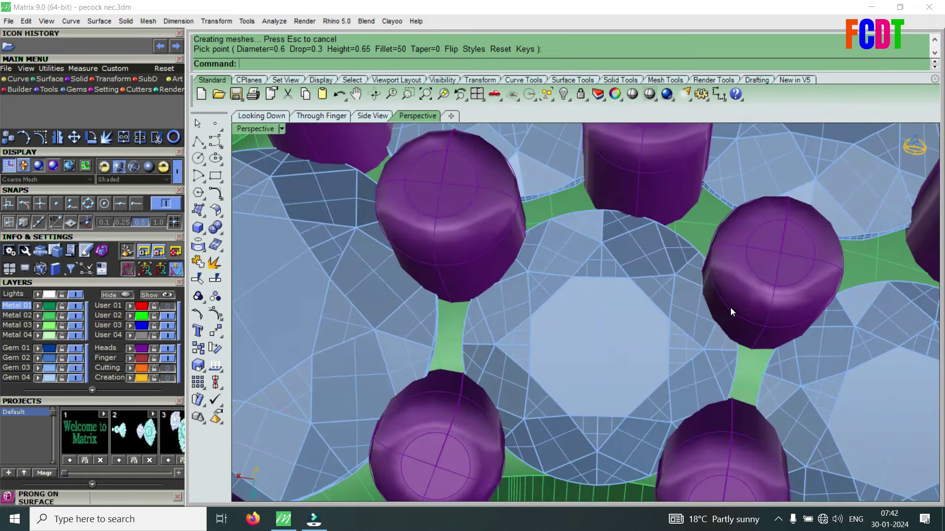
{"action": "scroll", "coordinate": [723, 301], "scroll_direction": "down", "scroll_amount": 1}
{"action": "scroll", "coordinate": [709, 299], "scroll_direction": "up", "scroll_amount": 1}
{"action": "scroll", "coordinate": [678, 297], "scroll_direction": "down", "scroll_amount": 3}
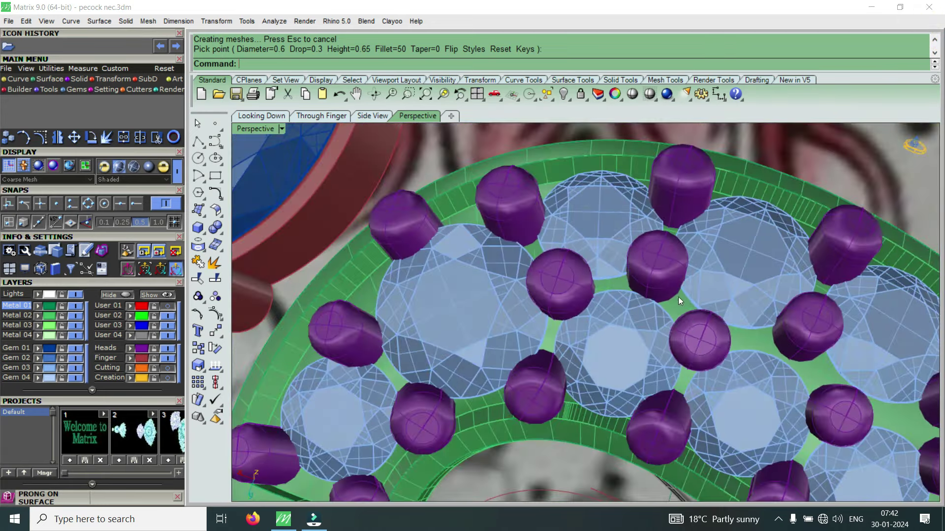
{"action": "scroll", "coordinate": [689, 329], "scroll_direction": "up", "scroll_amount": 3}
{"action": "left_click", "coordinate": [663, 344]}
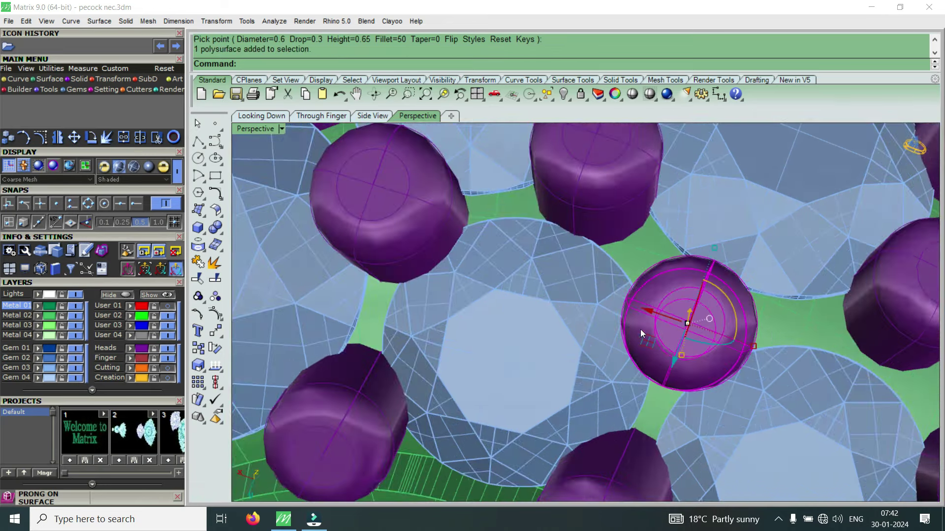
{"action": "left_click", "coordinate": [603, 374]}
{"action": "scroll", "coordinate": [751, 397], "scroll_direction": "down", "scroll_amount": 1}
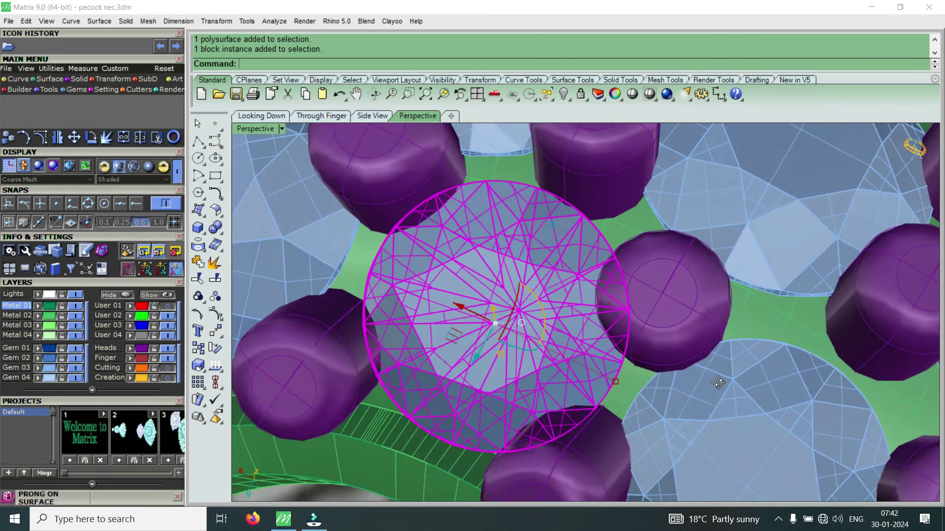
{"action": "left_click", "coordinate": [717, 380]}
Select the bare gem band and start a flipped Prong on Surface via F6.
{"action": "scroll", "coordinate": [718, 364], "scroll_direction": "down", "scroll_amount": 2}
{"action": "scroll", "coordinate": [724, 330], "scroll_direction": "down", "scroll_amount": 1}
{"action": "scroll", "coordinate": [727, 315], "scroll_direction": "down", "scroll_amount": 3}
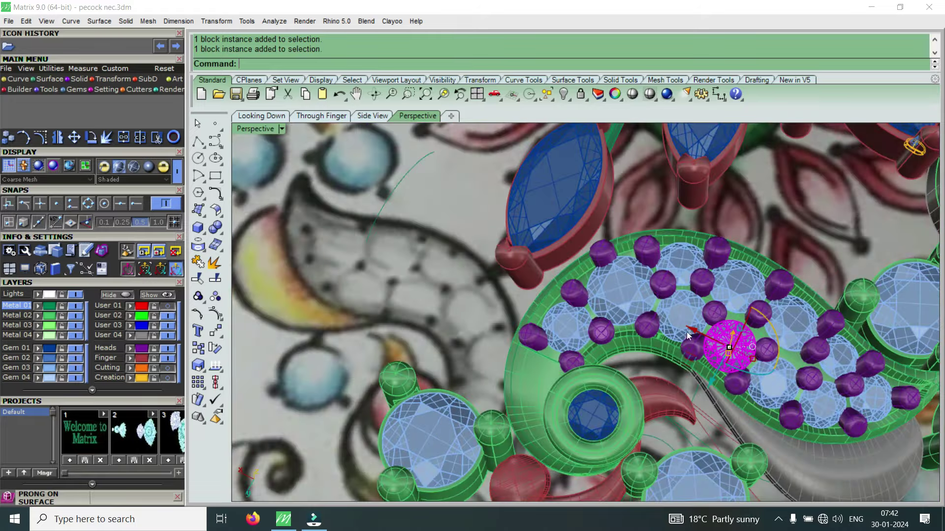
{"action": "scroll", "coordinate": [657, 316], "scroll_direction": "down", "scroll_amount": 3}
{"action": "scroll", "coordinate": [657, 316], "scroll_direction": "up", "scroll_amount": 1}
{"action": "scroll", "coordinate": [768, 335], "scroll_direction": "up", "scroll_amount": 1}
{"action": "scroll", "coordinate": [721, 340], "scroll_direction": "up", "scroll_amount": 1}
{"action": "scroll", "coordinate": [801, 354], "scroll_direction": "down", "scroll_amount": 1}
{"action": "scroll", "coordinate": [805, 356], "scroll_direction": "up", "scroll_amount": 3}
{"action": "scroll", "coordinate": [771, 291], "scroll_direction": "up", "scroll_amount": 2}
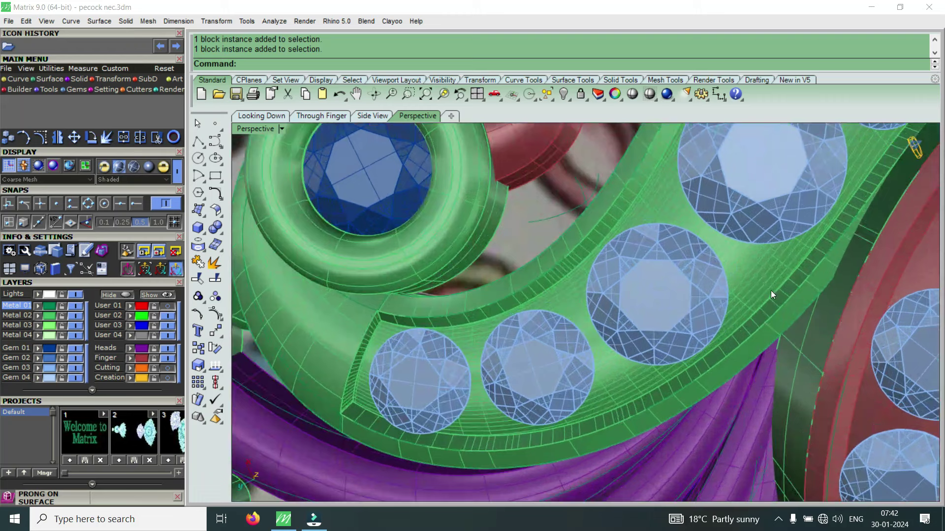
{"action": "scroll", "coordinate": [752, 286], "scroll_direction": "up", "scroll_amount": 1}
{"action": "left_click", "coordinate": [751, 286]}
{"action": "key", "text": "F6"}
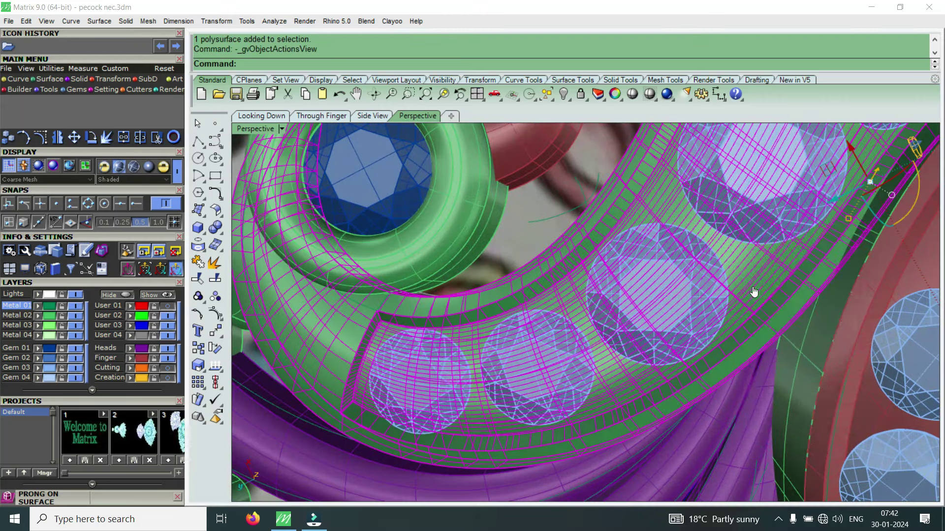
{"action": "left_click", "coordinate": [785, 327]}
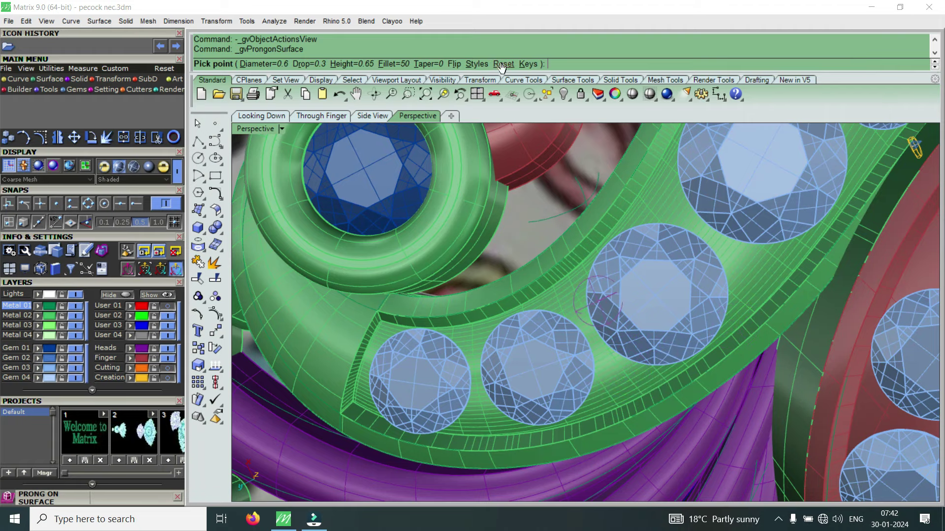
{"action": "left_click", "coordinate": [454, 64]}
Frame the gap between the bare stones and set the prong diameter to 0.65.
{"action": "right_click_drag", "start_coordinate": [604, 371], "coordinate": [600, 349], "text": "shift"}
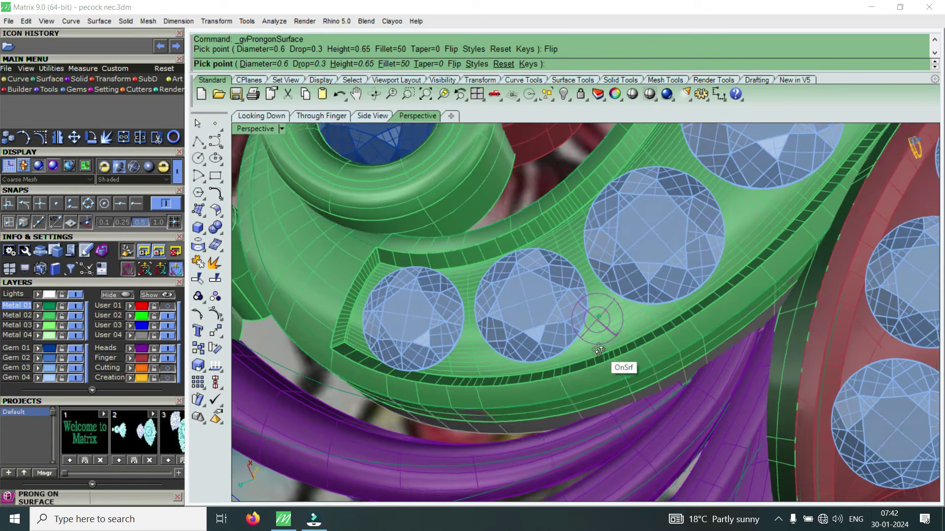
{"action": "scroll", "coordinate": [604, 324], "scroll_direction": "up", "scroll_amount": 3}
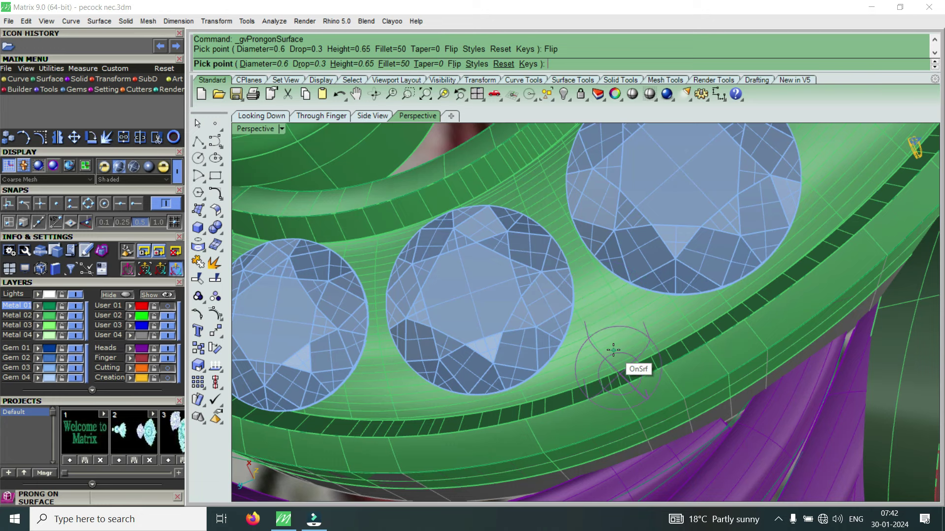
{"action": "scroll", "coordinate": [613, 349], "scroll_direction": "down", "scroll_amount": 2}
{"action": "right_click_drag", "start_coordinate": [613, 348], "coordinate": [612, 317], "text": "shift"}
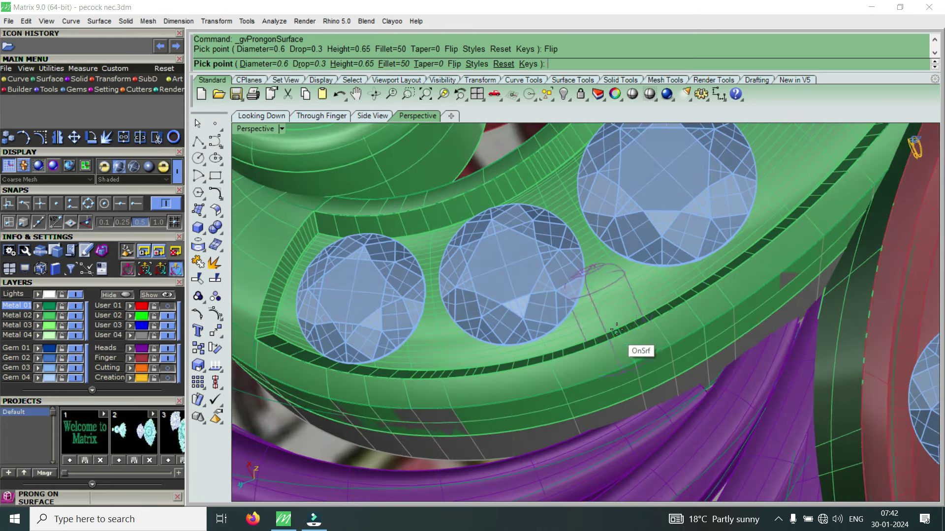
{"action": "scroll", "coordinate": [622, 281], "scroll_direction": "up", "scroll_amount": 2}
{"action": "key", "text": "Up"}
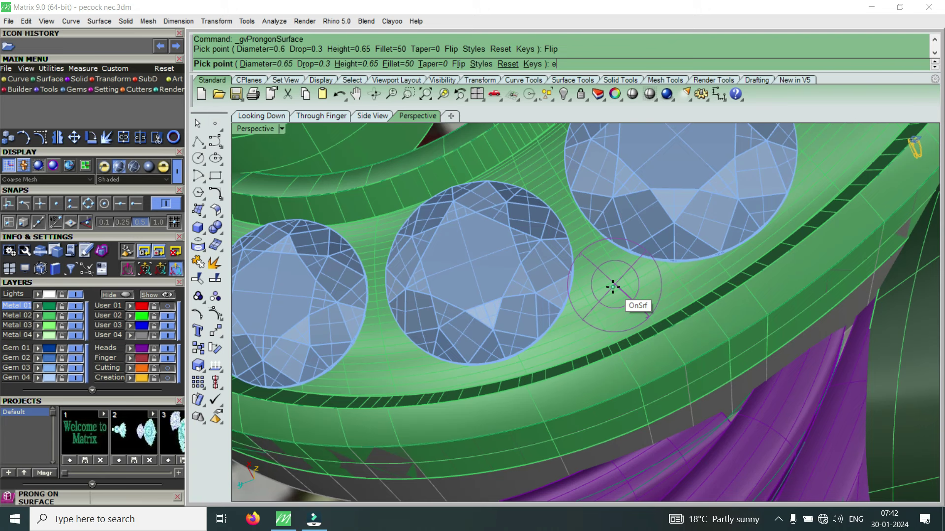
{"action": "key", "text": "q"}
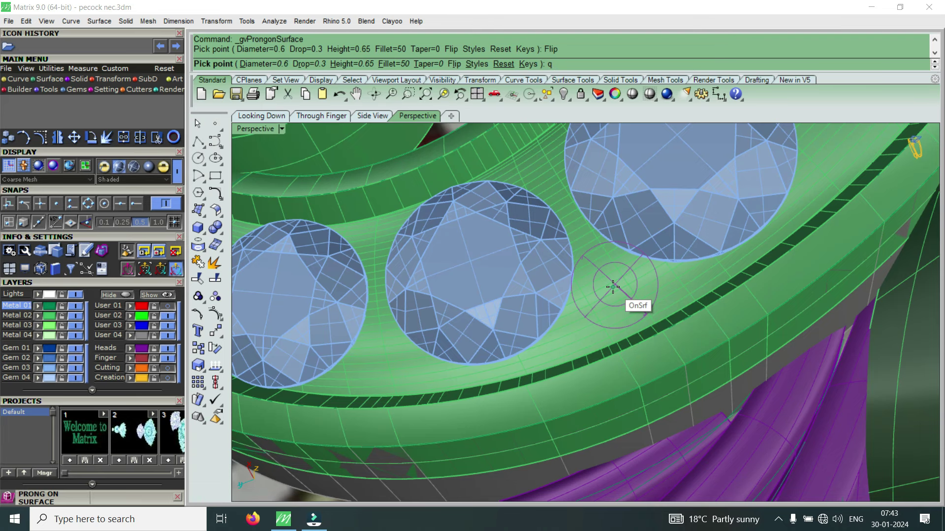
{"action": "right_click_drag", "start_coordinate": [612, 287], "coordinate": [616, 294]}
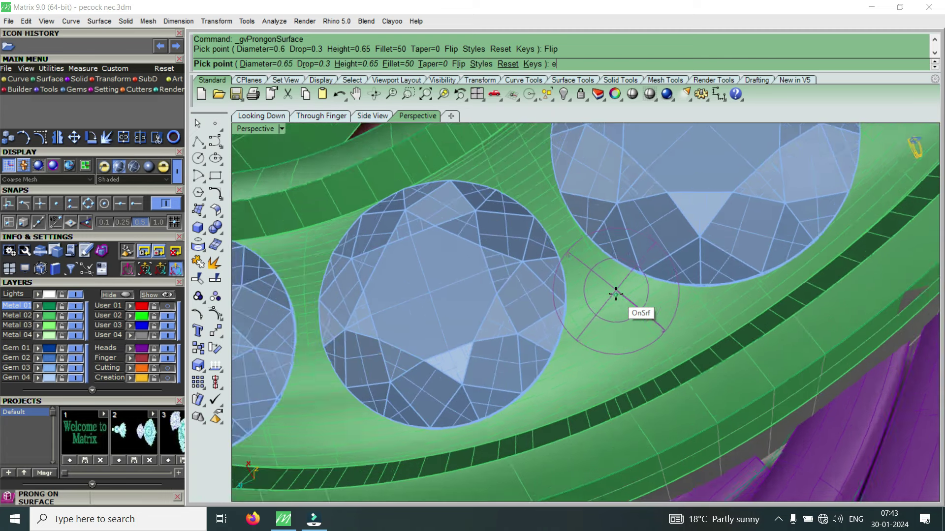
{"action": "scroll", "coordinate": [616, 294], "scroll_direction": "up", "scroll_amount": 2}
{"action": "scroll", "coordinate": [616, 295], "scroll_direction": "up", "scroll_amount": 2}
{"action": "key", "text": "e"}
{"action": "right_click_drag", "start_coordinate": [613, 311], "coordinate": [616, 317]}
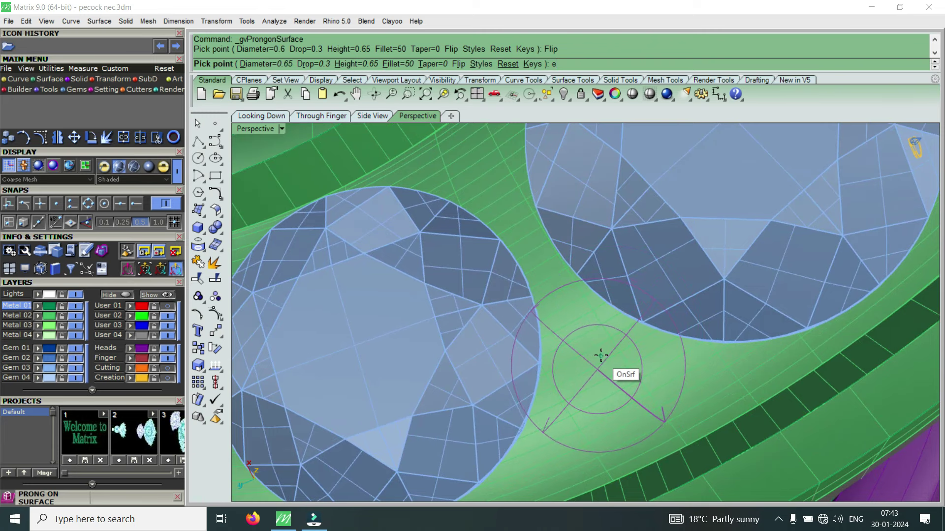
Place two 0.6-diameter prongs between the first stones on the green band.
{"action": "left_click", "coordinate": [601, 355]}
{"action": "scroll", "coordinate": [635, 362], "scroll_direction": "down", "scroll_amount": 3}
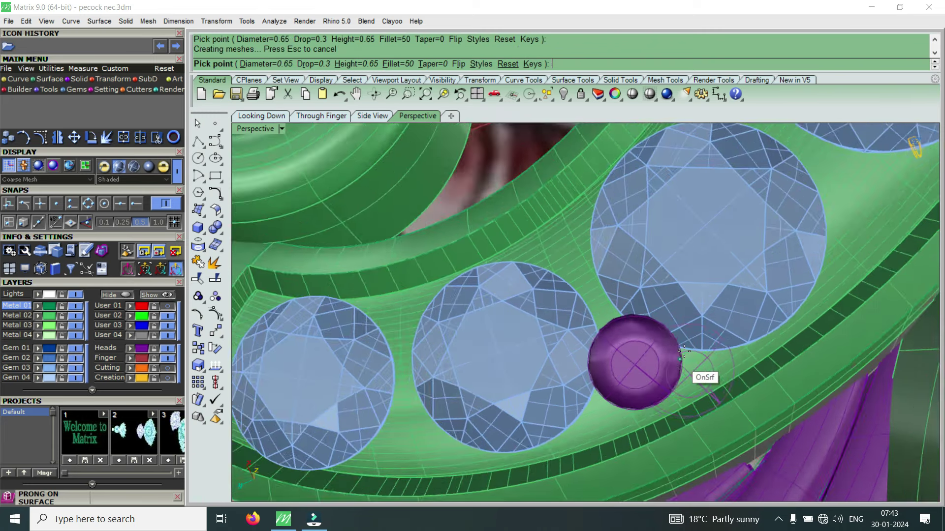
{"action": "scroll", "coordinate": [639, 364], "scroll_direction": "down", "scroll_amount": 2}
{"action": "scroll", "coordinate": [520, 413], "scroll_direction": "up", "scroll_amount": 1}
{"action": "scroll", "coordinate": [531, 399], "scroll_direction": "up", "scroll_amount": 1}
{"action": "scroll", "coordinate": [547, 389], "scroll_direction": "up", "scroll_amount": 2}
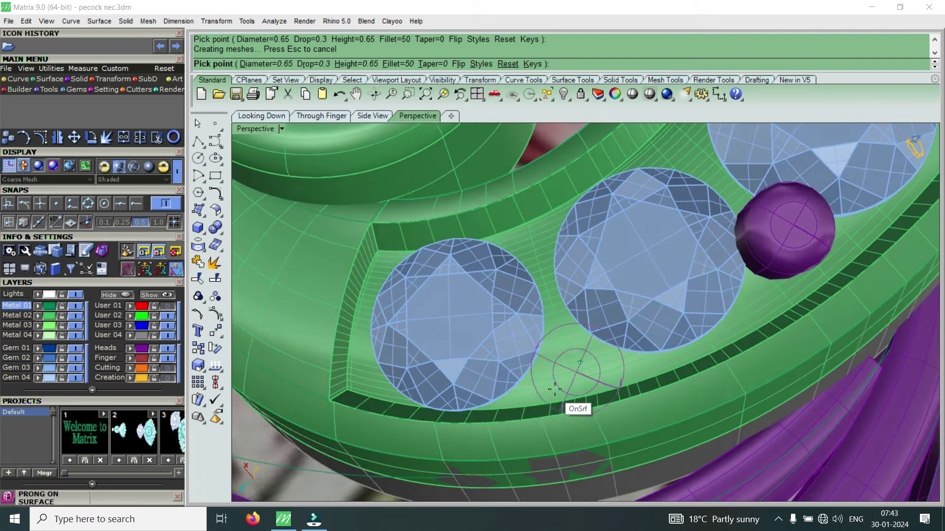
{"action": "right_click_drag", "start_coordinate": [572, 364], "coordinate": [605, 350]}
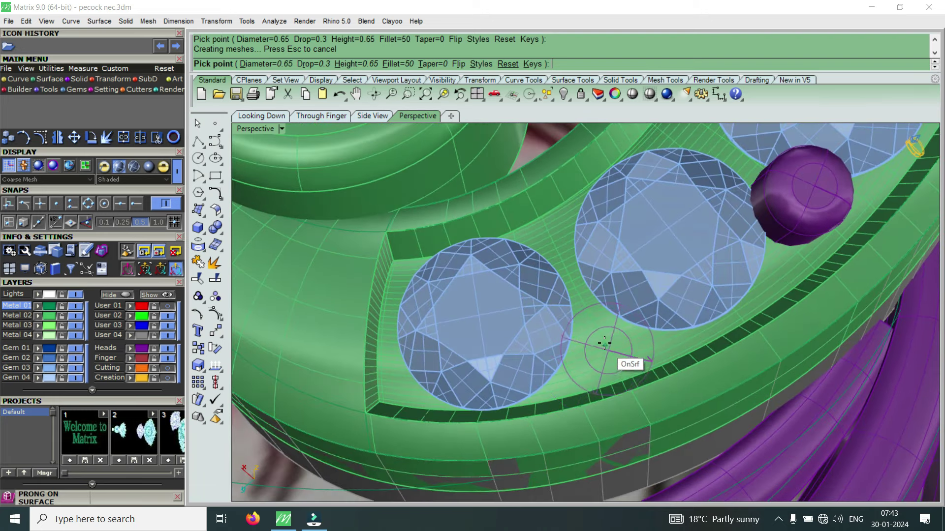
{"action": "left_click", "coordinate": [602, 343]}
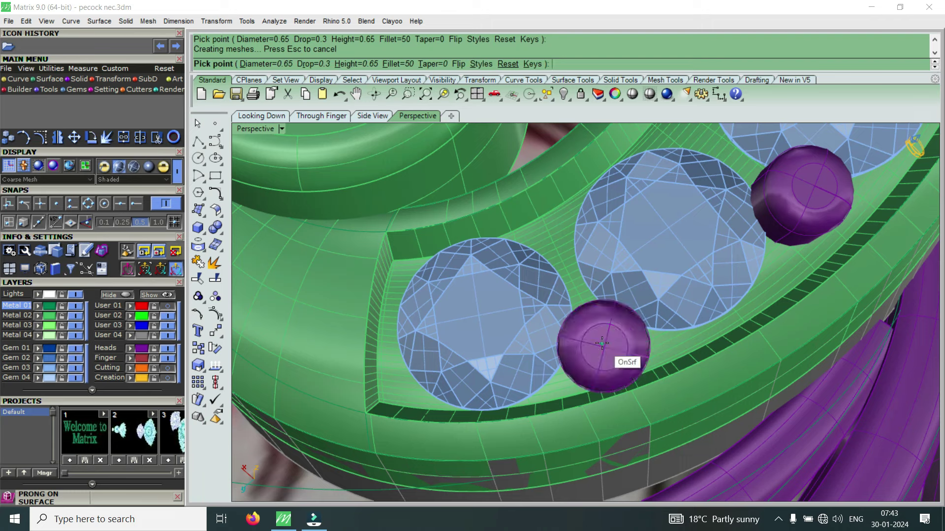
{"action": "scroll", "coordinate": [601, 343], "scroll_direction": "down", "scroll_amount": 3}
{"action": "scroll", "coordinate": [504, 376], "scroll_direction": "up", "scroll_amount": 1}
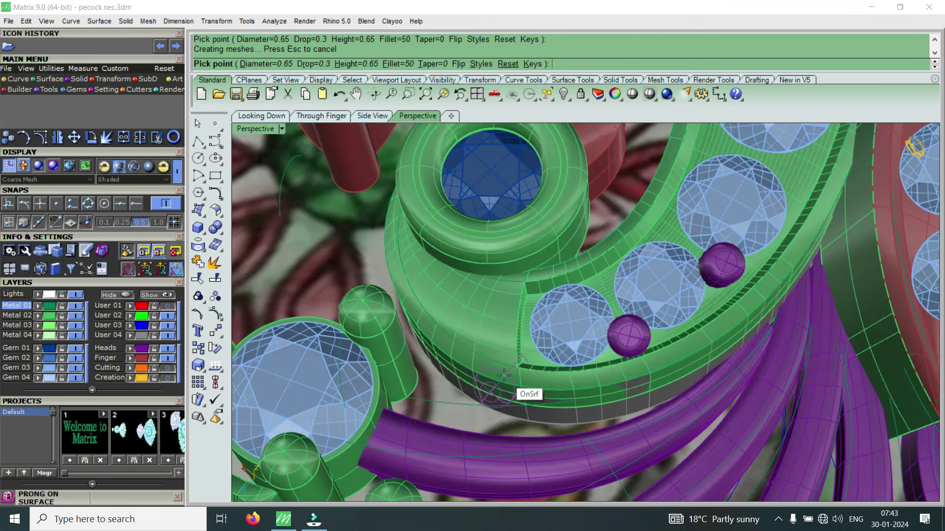
Place three more prongs at the band's end and between neighbouring stones.
{"action": "type", "text": "q"}
{"action": "scroll", "coordinate": [519, 354], "scroll_direction": "up", "scroll_amount": 1}
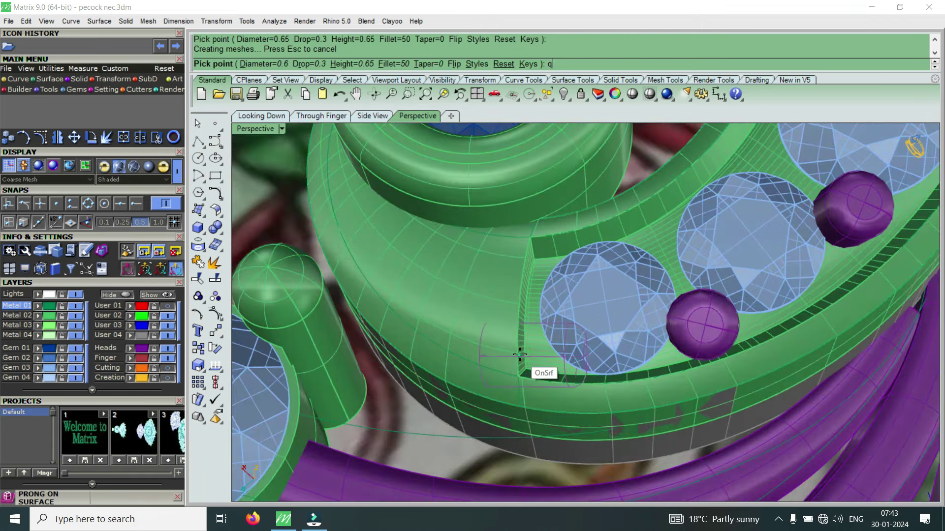
{"action": "right_click_drag", "start_coordinate": [520, 354], "coordinate": [550, 349]}
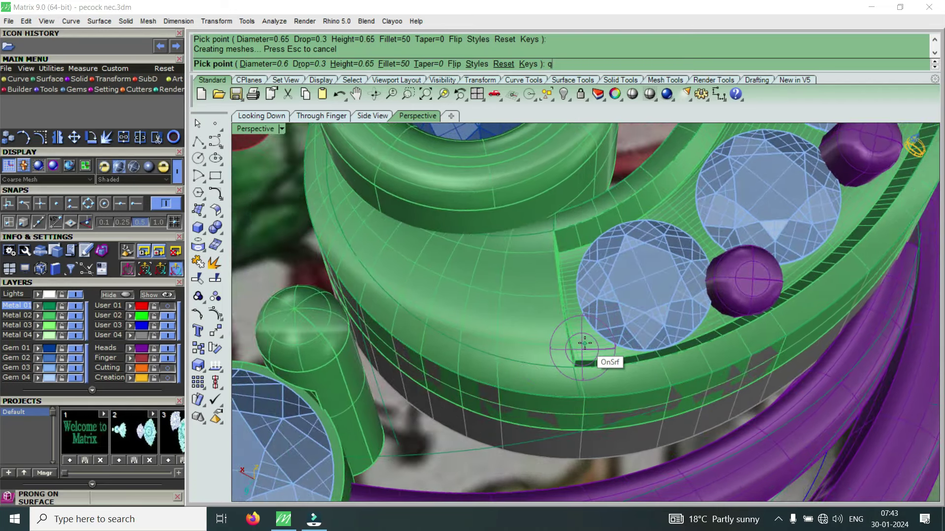
{"action": "left_click", "coordinate": [585, 344]}
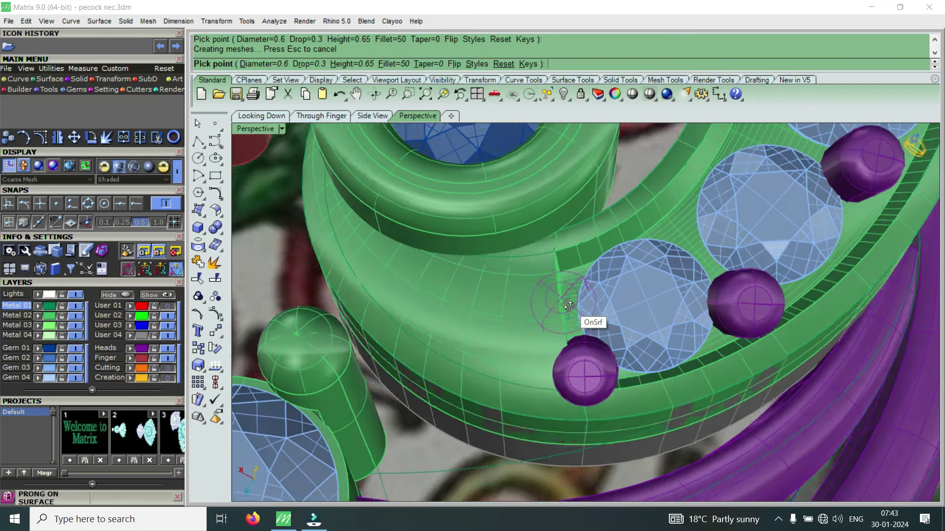
{"action": "scroll", "coordinate": [571, 320], "scroll_direction": "up", "scroll_amount": 3}
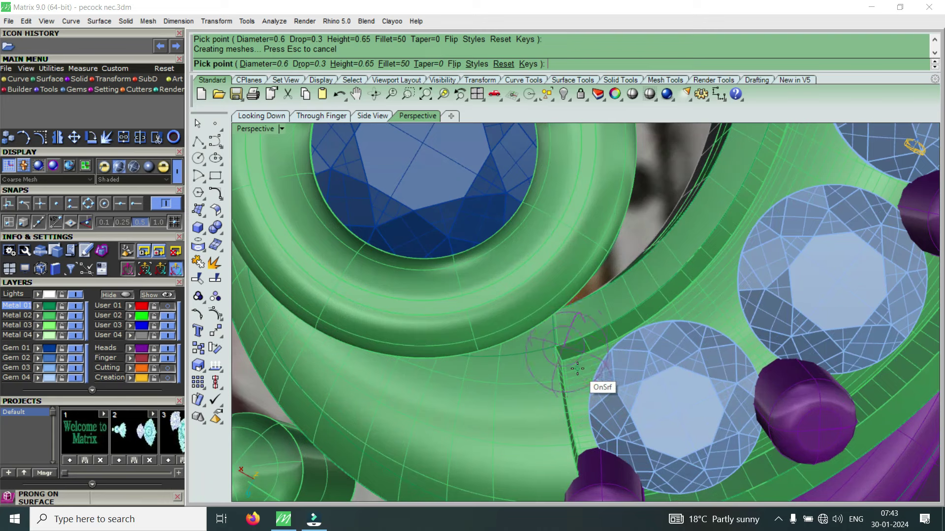
{"action": "left_click", "coordinate": [577, 369]}
{"action": "scroll", "coordinate": [684, 351], "scroll_direction": "down", "scroll_amount": 3}
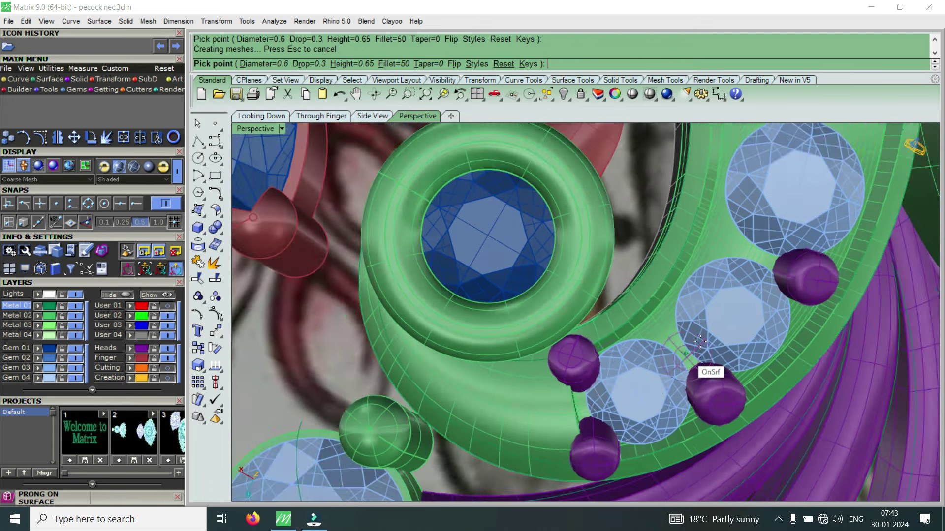
{"action": "scroll", "coordinate": [659, 320], "scroll_direction": "up", "scroll_amount": 4}
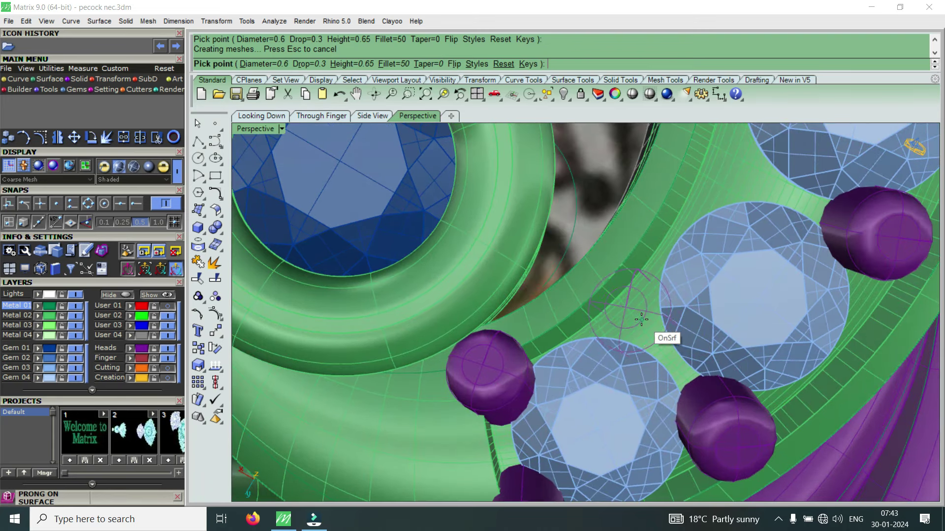
{"action": "left_click", "coordinate": [642, 319]}
Orbit further along the band and place another prong between two gems.
{"action": "scroll", "coordinate": [642, 319], "scroll_direction": "down", "scroll_amount": 3}
{"action": "scroll", "coordinate": [637, 330], "scroll_direction": "up", "scroll_amount": 3}
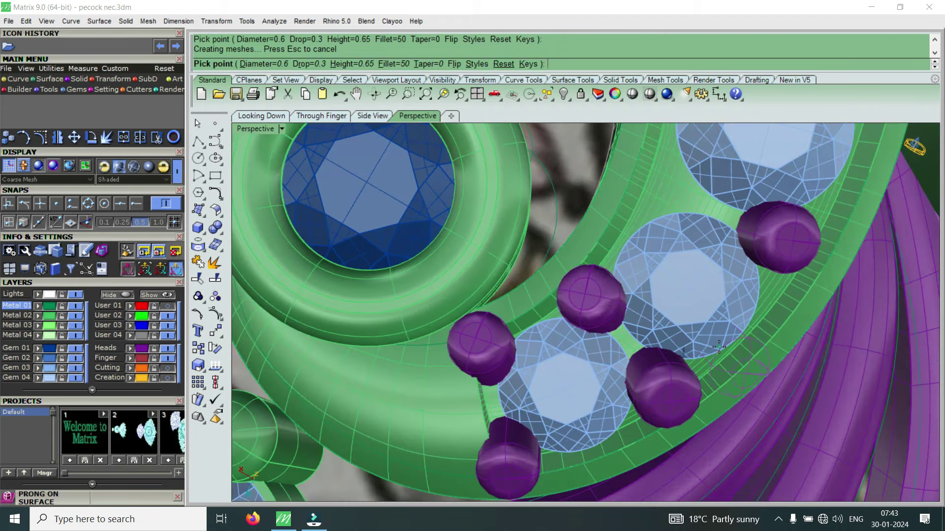
{"action": "scroll", "coordinate": [633, 343], "scroll_direction": "up", "scroll_amount": 2}
{"action": "mouse_move", "coordinate": [610, 356]}
{"action": "right_mouse_down"}
{"action": "mouse_move", "coordinate": [660, 318]}
{"action": "mouse_move", "coordinate": [785, 352]}
{"action": "mouse_move", "coordinate": [478, 328]}
{"action": "right_mouse_up"}
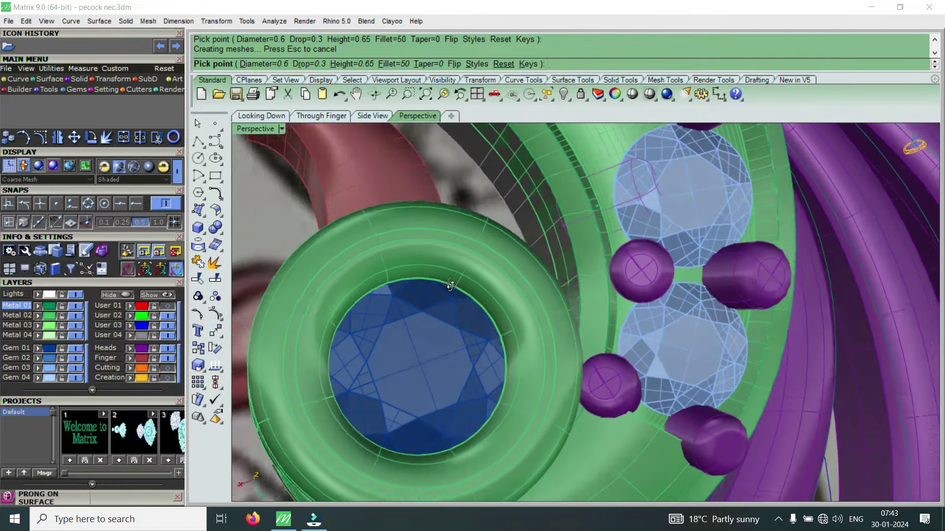
{"action": "scroll", "coordinate": [547, 232], "scroll_direction": "up", "scroll_amount": 3}
{"action": "scroll", "coordinate": [514, 267], "scroll_direction": "up", "scroll_amount": 3}
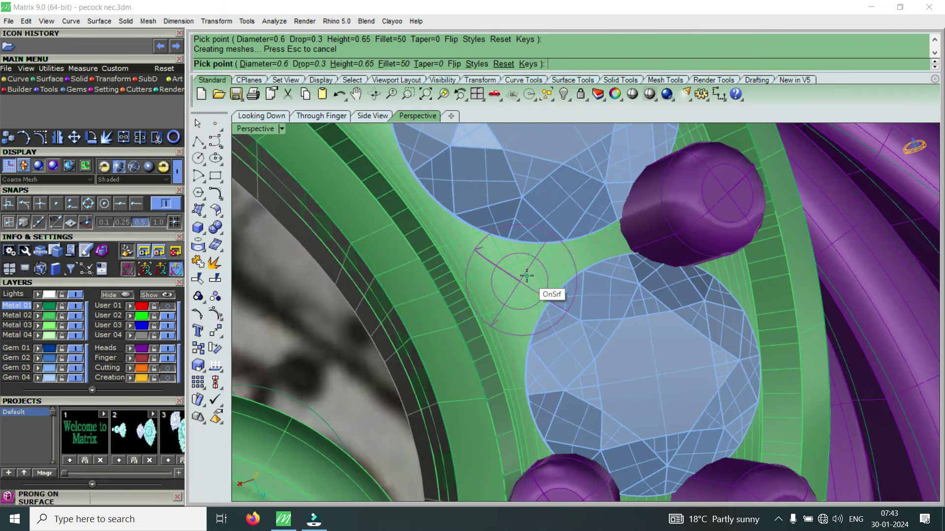
{"action": "left_click", "coordinate": [527, 280]}
{"action": "scroll", "coordinate": [615, 319], "scroll_direction": "down", "scroll_amount": 3}
{"action": "scroll", "coordinate": [615, 320], "scroll_direction": "down", "scroll_amount": 3}
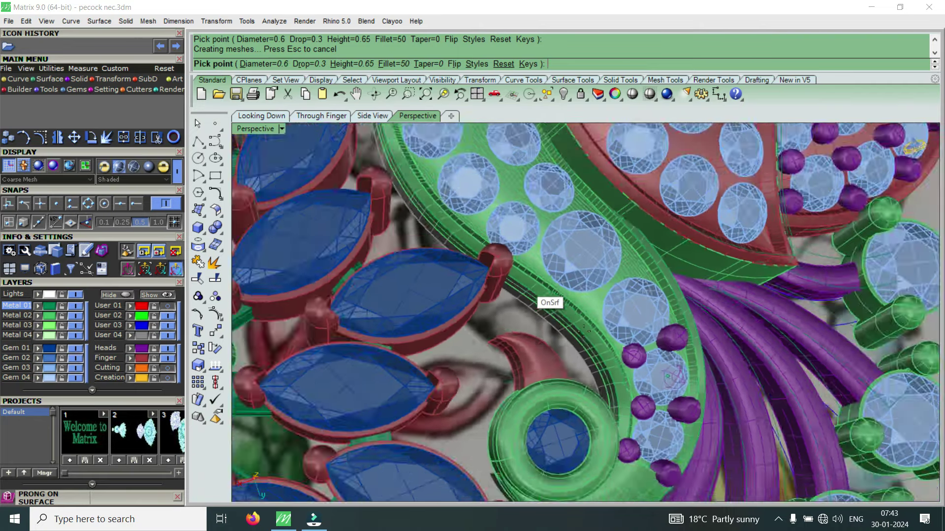
{"action": "scroll", "coordinate": [630, 316], "scroll_direction": "up", "scroll_amount": 5}
{"action": "scroll", "coordinate": [626, 313], "scroll_direction": "up", "scroll_amount": 2}
{"action": "scroll", "coordinate": [593, 297], "scroll_direction": "up", "scroll_amount": 2}
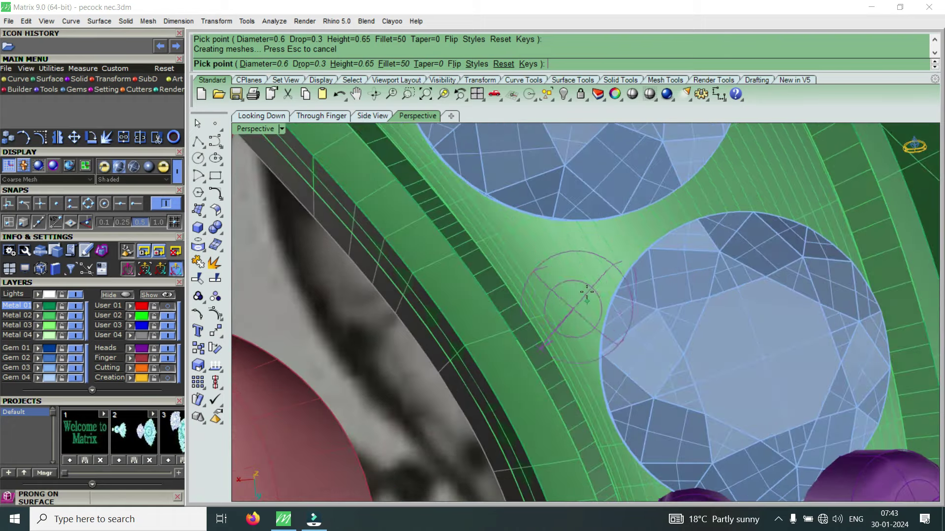
Set the prong diameter to 0.65 and place a prong in a gem gap.
{"action": "key", "text": "e"}
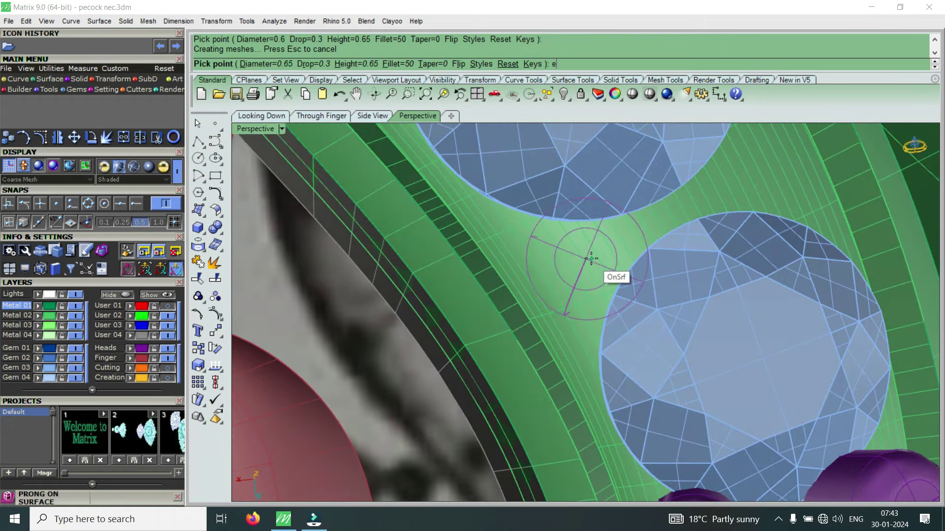
{"action": "left_click", "coordinate": [591, 258]}
{"action": "scroll", "coordinate": [591, 259], "scroll_direction": "down", "scroll_amount": 3}
{"action": "right_click_drag", "start_coordinate": [667, 261], "coordinate": [555, 268]}
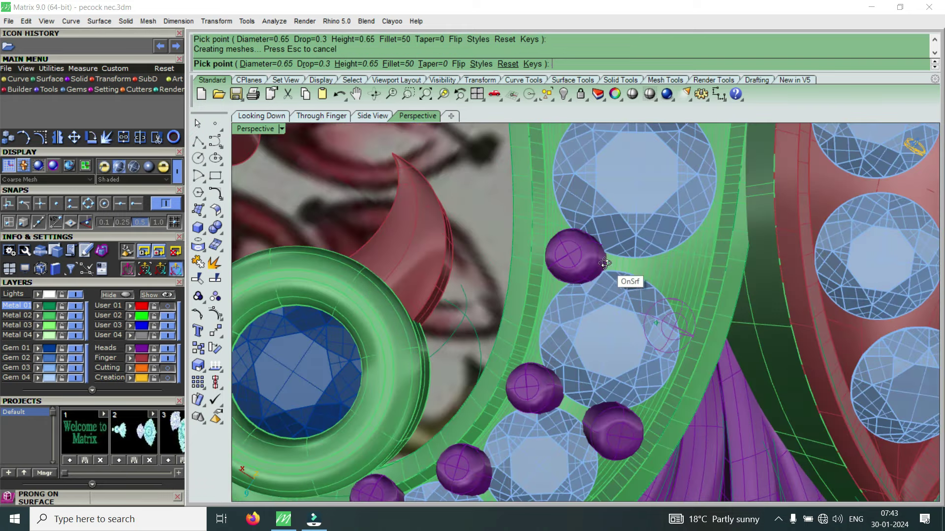
{"action": "scroll", "coordinate": [658, 305], "scroll_direction": "up", "scroll_amount": 2}
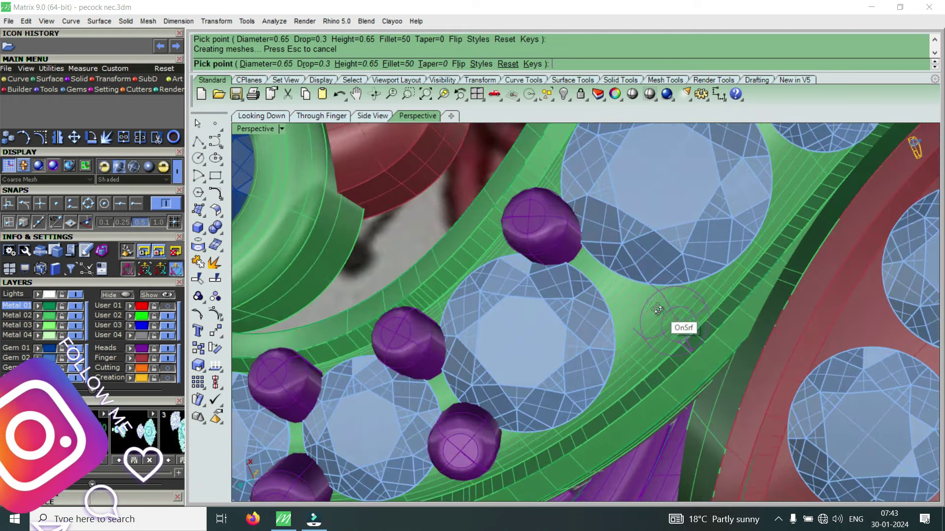
{"action": "right_click_drag", "start_coordinate": [655, 311], "coordinate": [601, 277]}
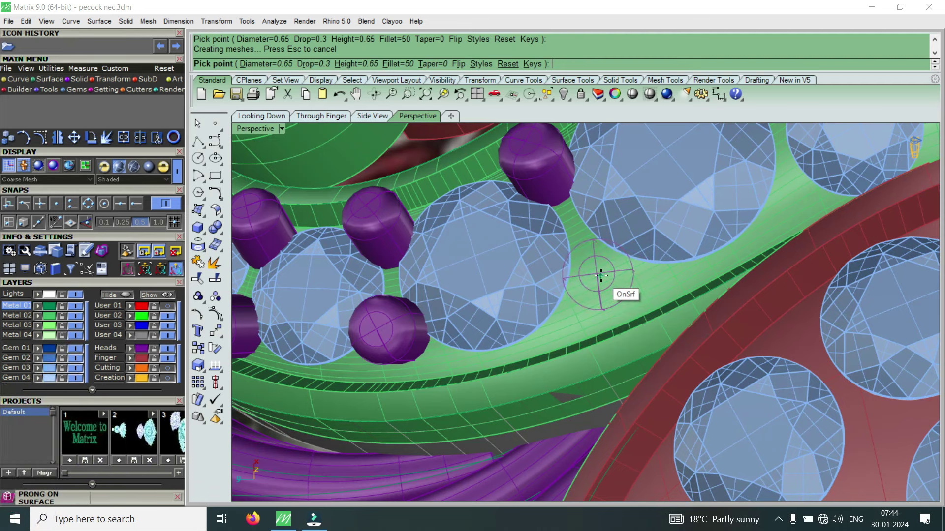
Raise the diameter to 0.7 and place prongs between gems and beside the red band edge.
{"action": "key", "text": "e"}
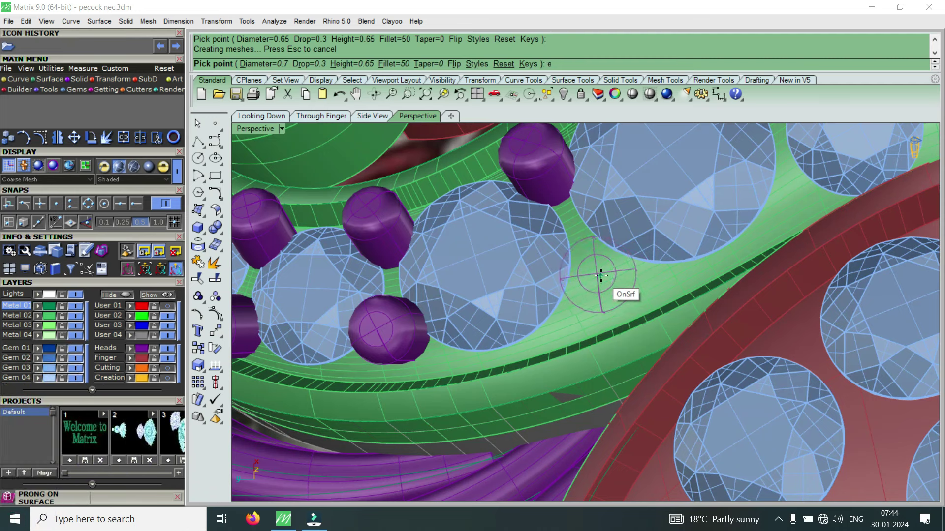
{"action": "left_click", "coordinate": [598, 274]}
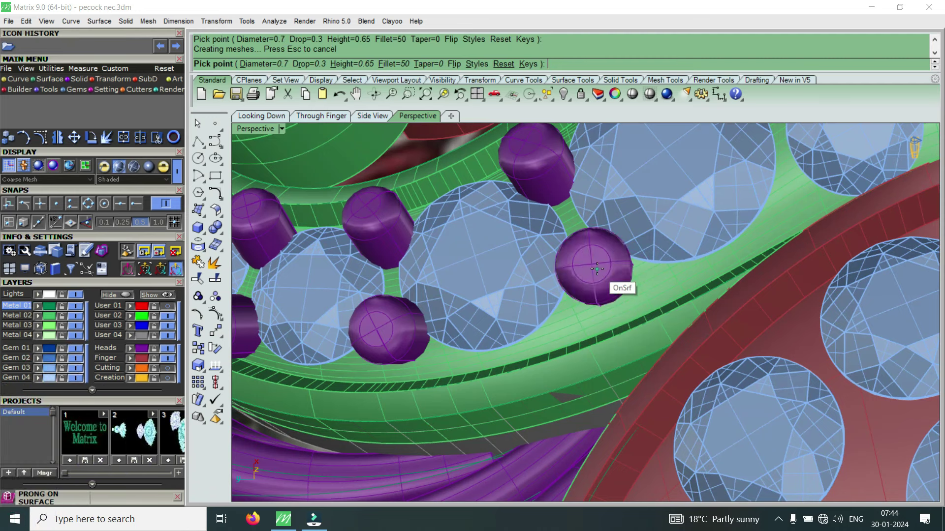
{"action": "scroll", "coordinate": [601, 276], "scroll_direction": "down", "scroll_amount": 3}
{"action": "scroll", "coordinate": [727, 215], "scroll_direction": "up", "scroll_amount": 2}
{"action": "scroll", "coordinate": [681, 266], "scroll_direction": "up", "scroll_amount": 2}
{"action": "scroll", "coordinate": [669, 264], "scroll_direction": "up", "scroll_amount": 2}
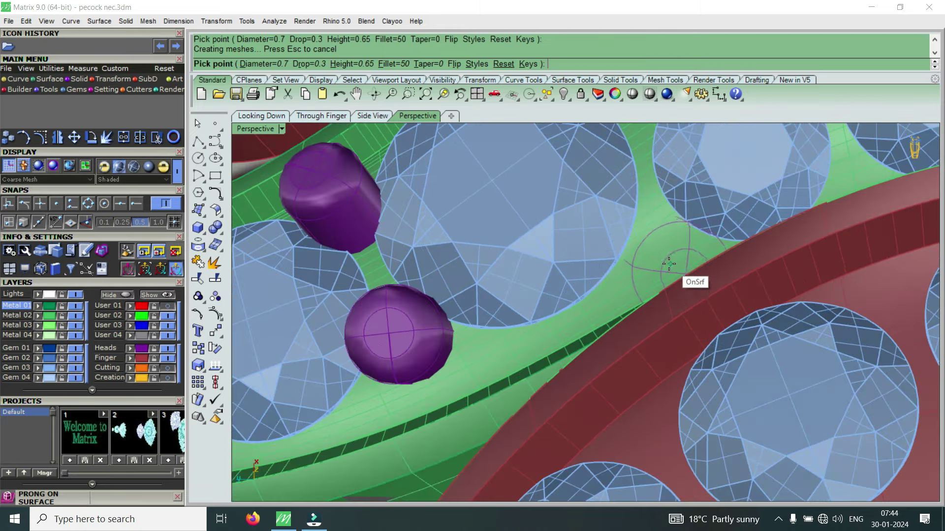
{"action": "right_click_drag", "start_coordinate": [663, 264], "coordinate": [612, 274]}
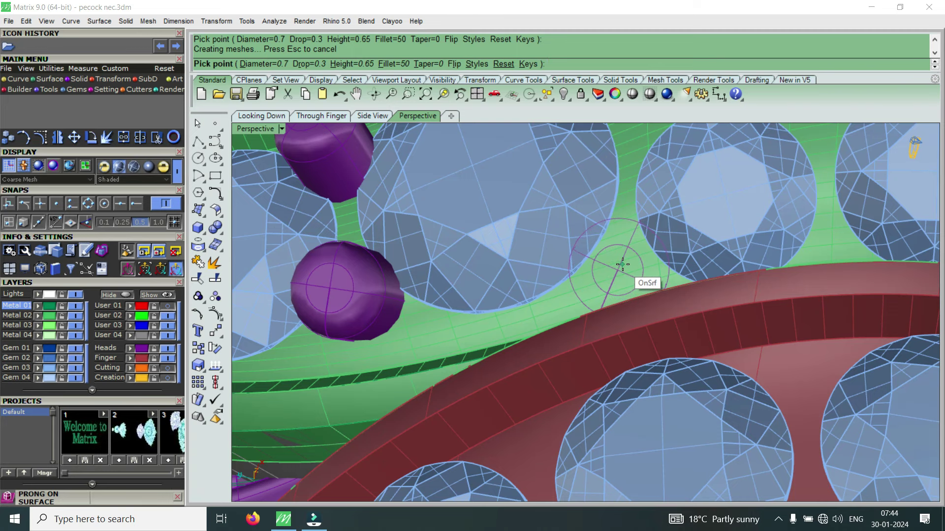
{"action": "left_click", "coordinate": [622, 264]}
{"action": "scroll", "coordinate": [623, 264], "scroll_direction": "down", "scroll_amount": 2}
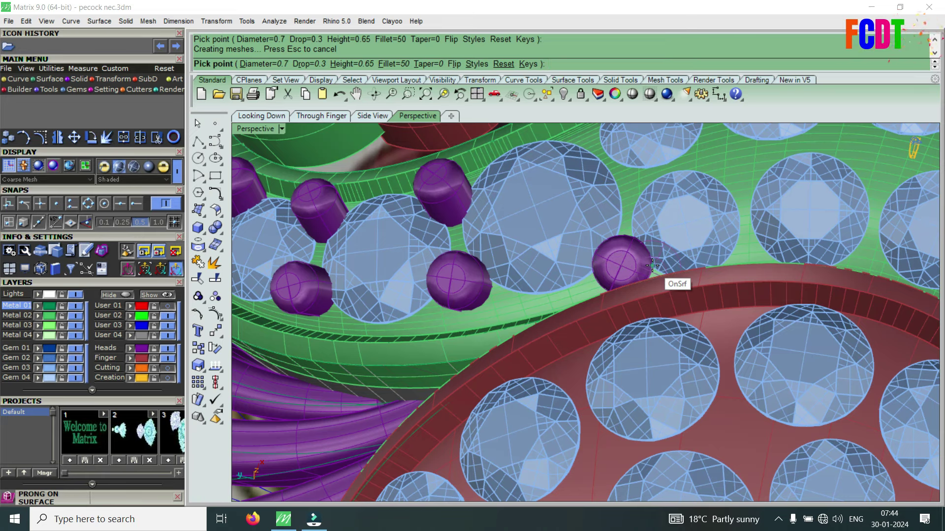
Place a prong next to the red prong, then reduce the diameter back to 0.6.
{"action": "mouse_move", "coordinate": [607, 240]}
{"action": "right_mouse_down"}
{"action": "mouse_move", "coordinate": [504, 258]}
{"action": "mouse_move", "coordinate": [662, 241]}
{"action": "right_mouse_up"}
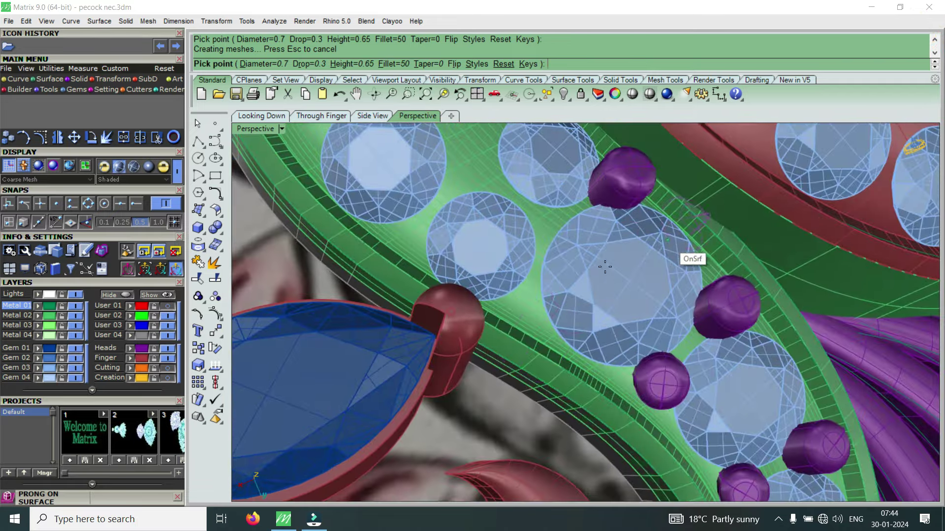
{"action": "scroll", "coordinate": [521, 317], "scroll_direction": "up", "scroll_amount": 3}
{"action": "scroll", "coordinate": [541, 295], "scroll_direction": "up", "scroll_amount": 1}
{"action": "right_click_drag", "start_coordinate": [542, 296], "coordinate": [538, 285]}
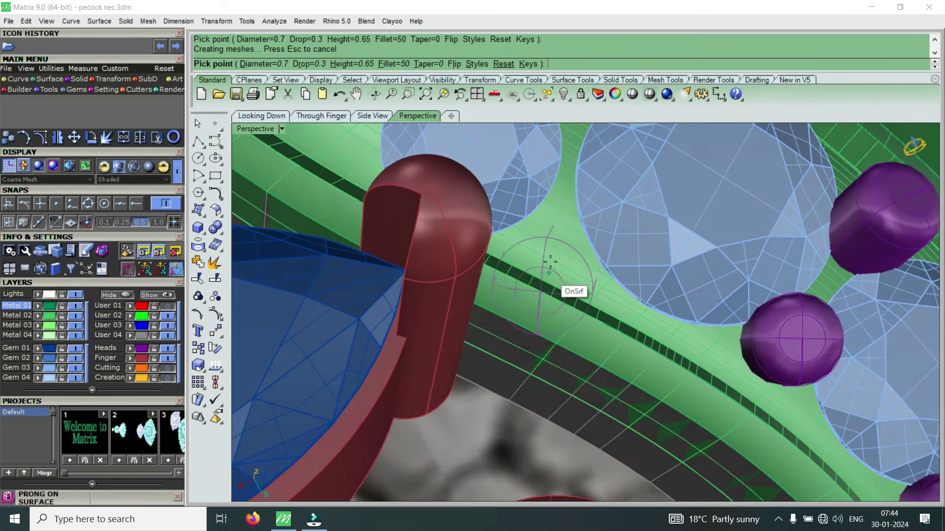
{"action": "left_click", "coordinate": [556, 238]}
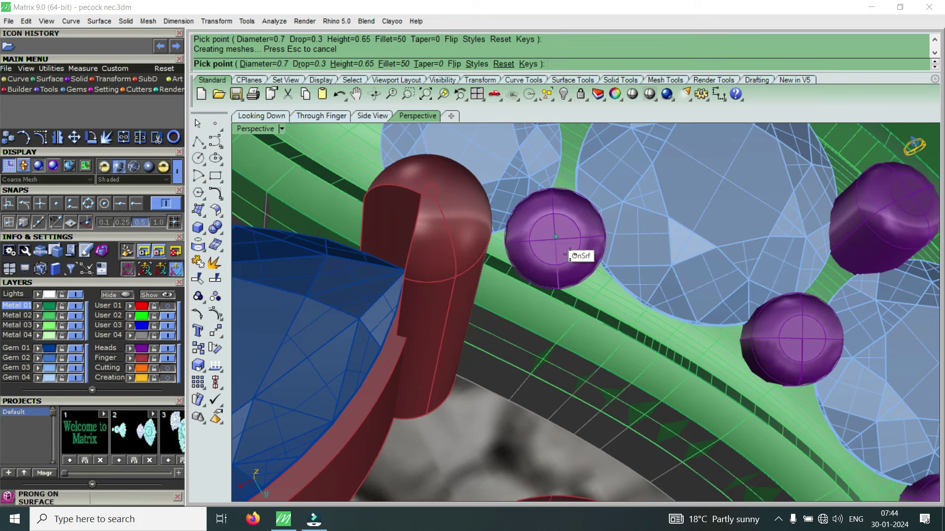
{"action": "scroll", "coordinate": [676, 288], "scroll_direction": "down", "scroll_amount": 2}
{"action": "right_click_drag", "start_coordinate": [679, 279], "coordinate": [621, 294]}
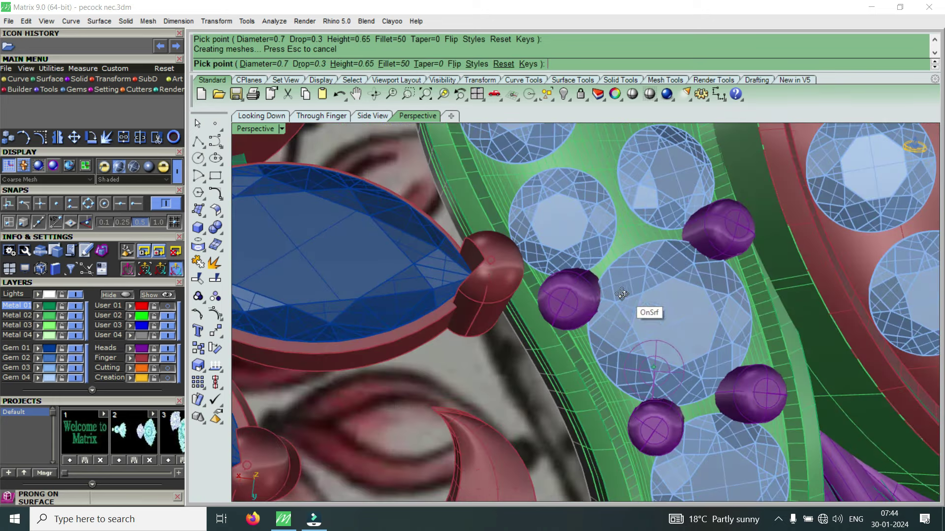
{"action": "scroll", "coordinate": [575, 295], "scroll_direction": "up", "scroll_amount": 1}
{"action": "scroll", "coordinate": [625, 252], "scroll_direction": "up", "scroll_amount": 1}
{"action": "key", "text": "Down"}
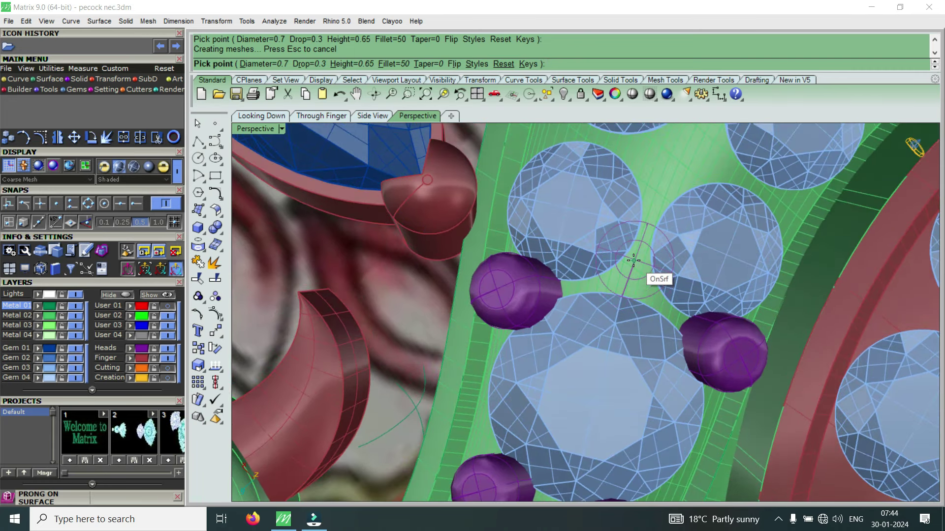
{"action": "key", "text": "Down"}
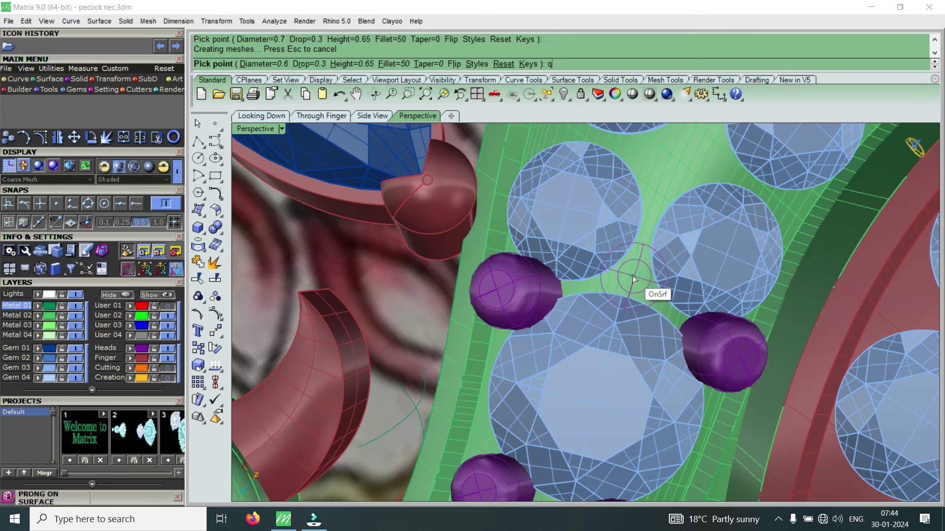
Place prongs between the three gems and beside the red band.
{"action": "left_click", "coordinate": [633, 278]}
{"action": "scroll", "coordinate": [649, 260], "scroll_direction": "down", "scroll_amount": 2}
{"action": "scroll", "coordinate": [684, 234], "scroll_direction": "up", "scroll_amount": 2}
{"action": "scroll", "coordinate": [694, 256], "scroll_direction": "up", "scroll_amount": 1}
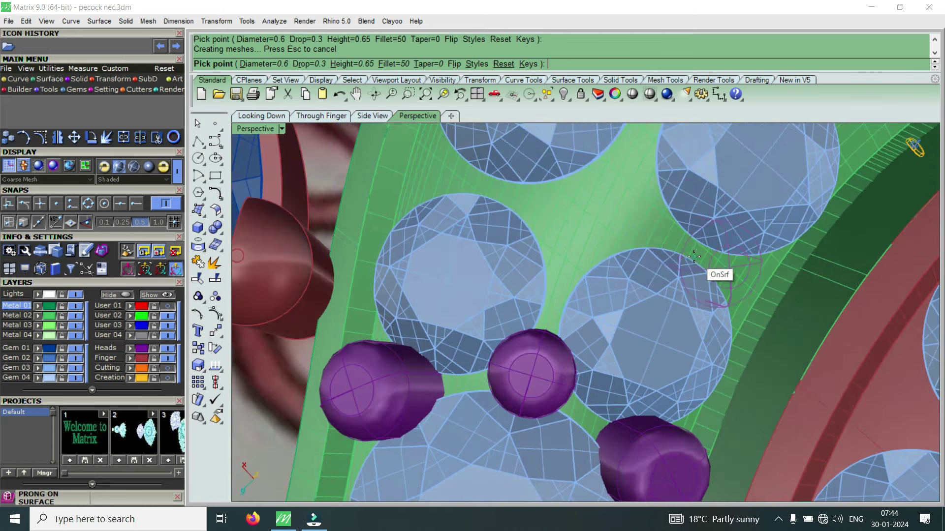
{"action": "mouse_move", "coordinate": [675, 263]}
{"action": "right_mouse_down"}
{"action": "mouse_move", "coordinate": [622, 249]}
{"action": "mouse_move", "coordinate": [637, 271]}
{"action": "right_mouse_up"}
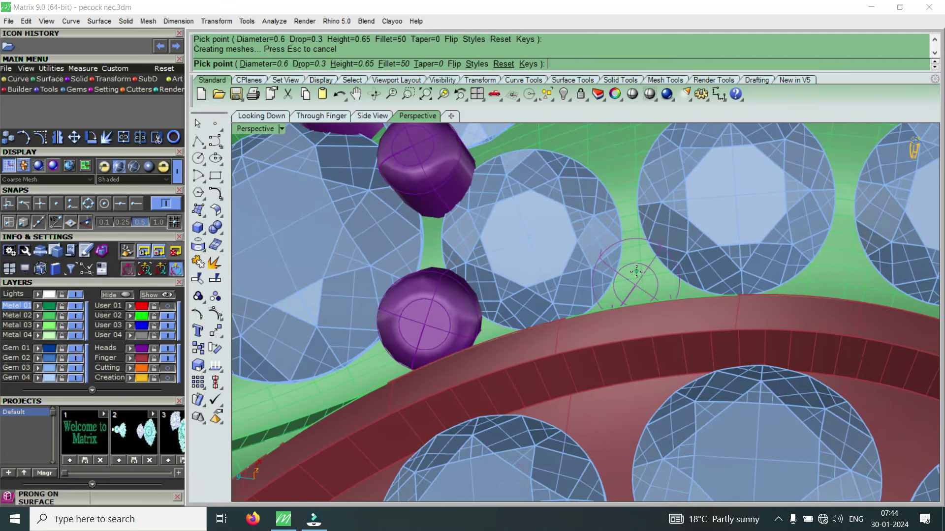
{"action": "left_click", "coordinate": [640, 274]}
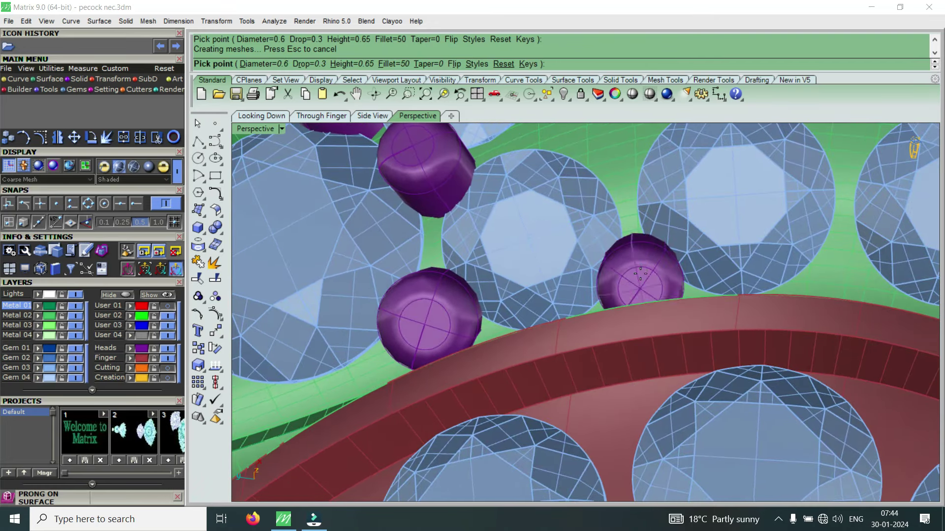
{"action": "scroll", "coordinate": [640, 261], "scroll_direction": "down", "scroll_amount": 2}
{"action": "scroll", "coordinate": [637, 254], "scroll_direction": "up", "scroll_amount": 2}
{"action": "scroll", "coordinate": [634, 249], "scroll_direction": "up", "scroll_amount": 1}
{"action": "right_click_drag", "start_coordinate": [635, 249], "coordinate": [639, 254]}
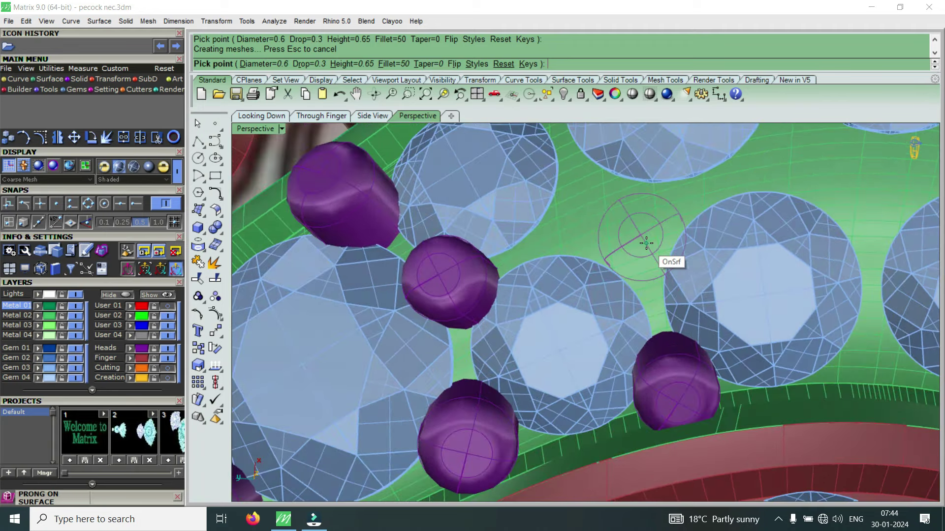
Place prongs in the next two gem gaps along the band edge.
{"action": "left_click", "coordinate": [644, 259]}
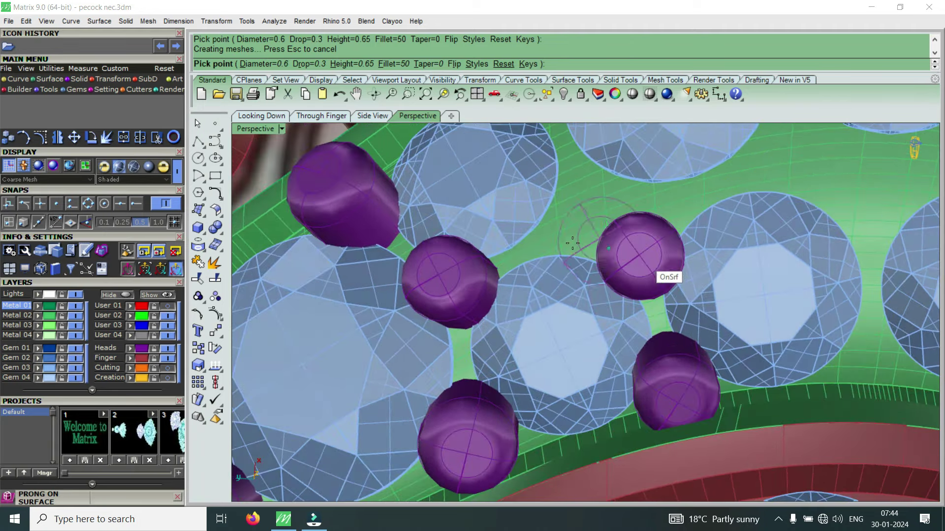
{"action": "scroll", "coordinate": [590, 253], "scroll_direction": "down", "scroll_amount": 2}
{"action": "scroll", "coordinate": [675, 273], "scroll_direction": "up", "scroll_amount": 1}
{"action": "scroll", "coordinate": [659, 273], "scroll_direction": "up", "scroll_amount": 2}
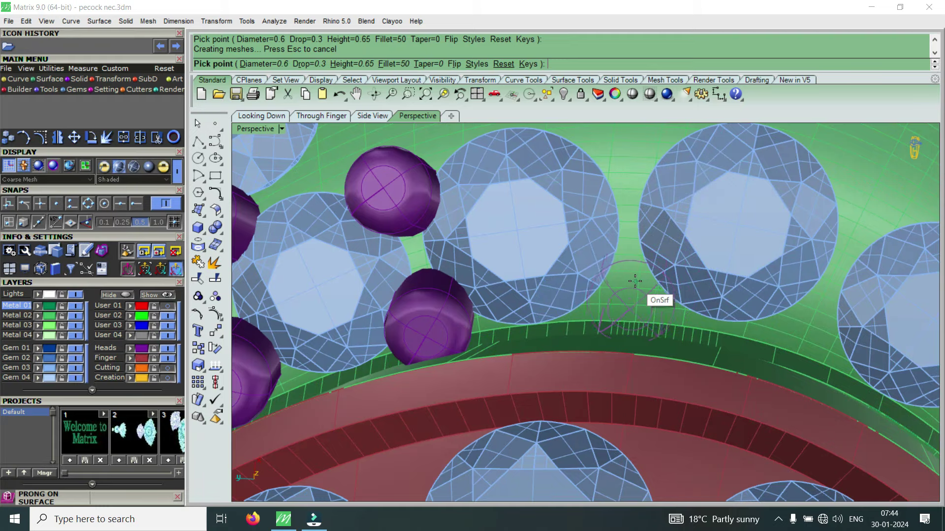
{"action": "right_click_drag", "start_coordinate": [635, 281], "coordinate": [635, 269]}
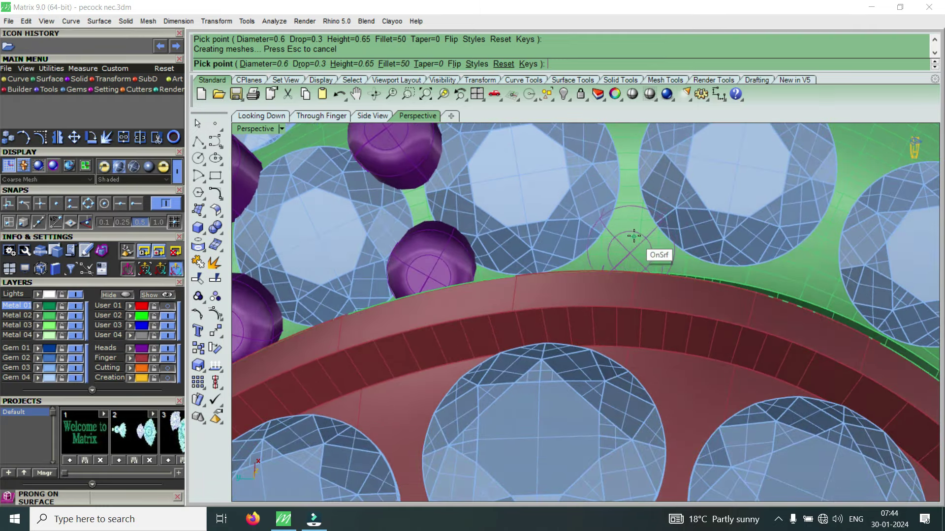
{"action": "left_click", "coordinate": [634, 238]}
{"action": "scroll", "coordinate": [635, 212], "scroll_direction": "down", "scroll_amount": 3}
{"action": "scroll", "coordinate": [632, 191], "scroll_direction": "up", "scroll_amount": 3}
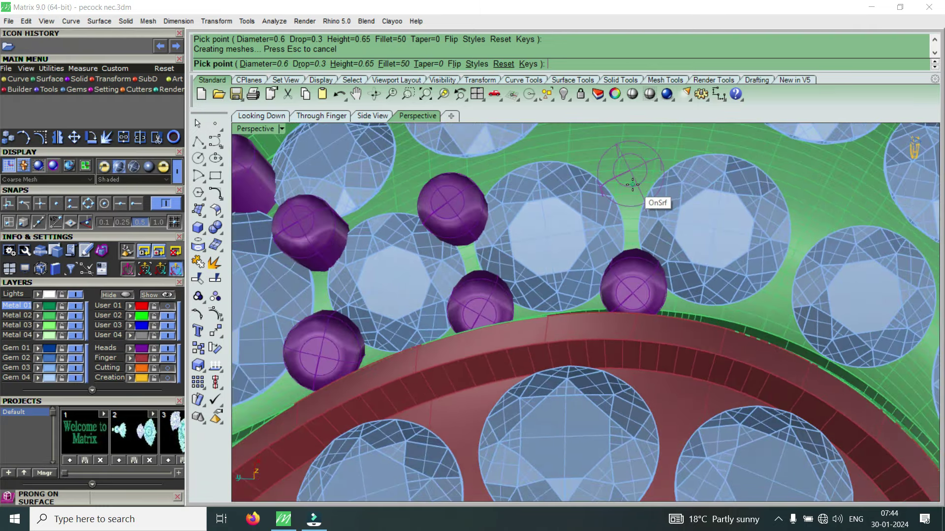
Place prongs between the upper gems and near the red band edge, then zoom to check the band.
{"action": "right_click_drag", "start_coordinate": [632, 184], "coordinate": [632, 212]}
{"action": "left_click", "coordinate": [631, 225]}
{"action": "scroll", "coordinate": [649, 236], "scroll_direction": "down", "scroll_amount": 3}
{"action": "scroll", "coordinate": [689, 261], "scroll_direction": "up", "scroll_amount": 2}
{"action": "scroll", "coordinate": [671, 280], "scroll_direction": "up", "scroll_amount": 1}
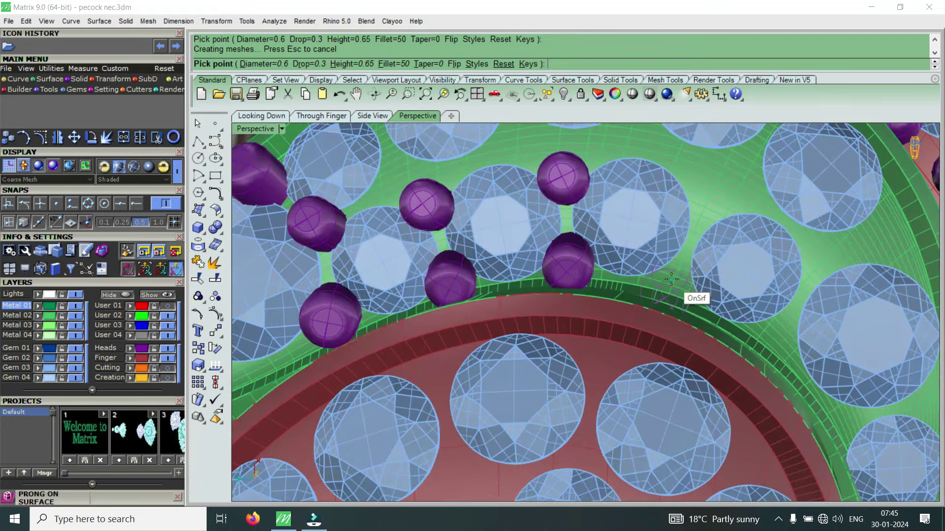
{"action": "right_click_drag", "start_coordinate": [671, 280], "coordinate": [679, 261]}
{"action": "scroll", "coordinate": [681, 260], "scroll_direction": "up", "scroll_amount": 1}
{"action": "scroll", "coordinate": [675, 225], "scroll_direction": "up", "scroll_amount": 1}
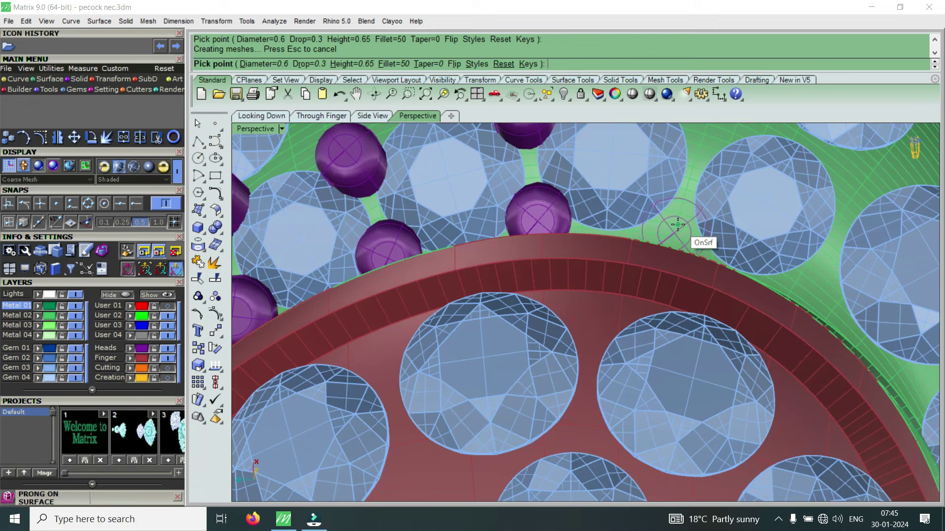
{"action": "left_click", "coordinate": [678, 226]}
{"action": "scroll", "coordinate": [678, 224], "scroll_direction": "down", "scroll_amount": 3}
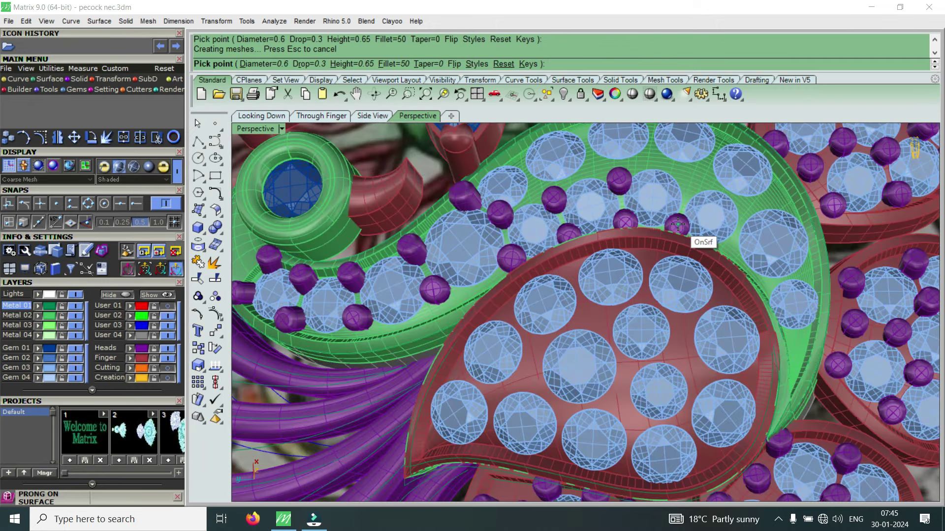
{"action": "scroll", "coordinate": [688, 183], "scroll_direction": "up", "scroll_amount": 2}
{"action": "scroll", "coordinate": [686, 197], "scroll_direction": "up", "scroll_amount": 2}
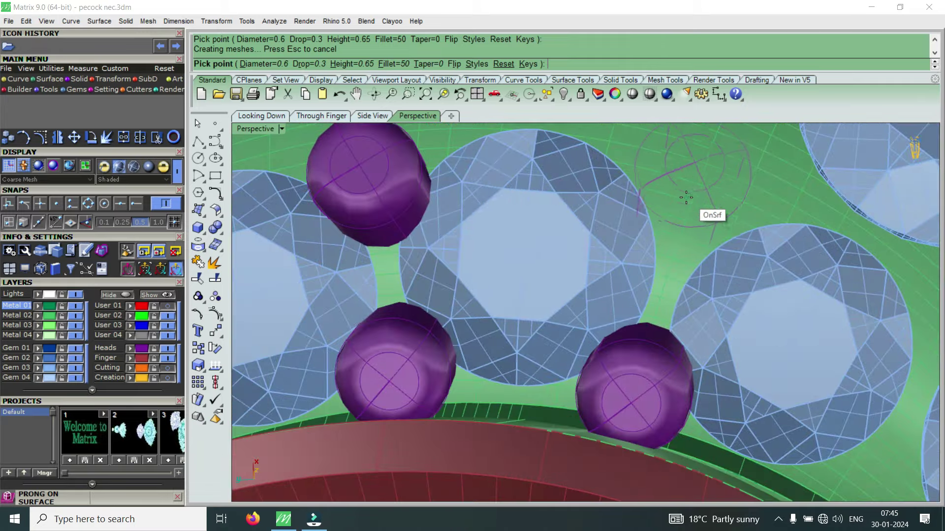
{"action": "scroll", "coordinate": [686, 200], "scroll_direction": "down", "scroll_amount": 1}
{"action": "scroll", "coordinate": [679, 207], "scroll_direction": "down", "scroll_amount": 1}
{"action": "scroll", "coordinate": [640, 231], "scroll_direction": "down", "scroll_amount": 1}
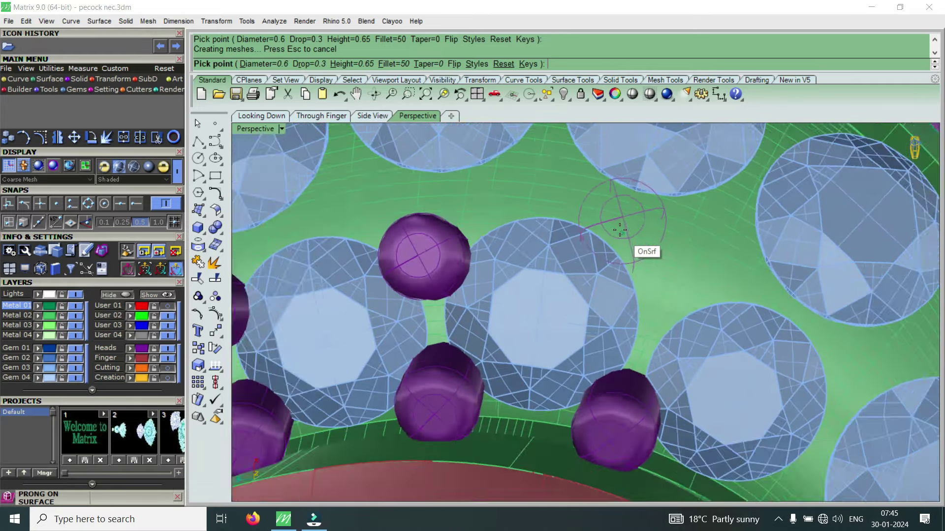
{"action": "scroll", "coordinate": [665, 254], "scroll_direction": "down", "scroll_amount": 1}
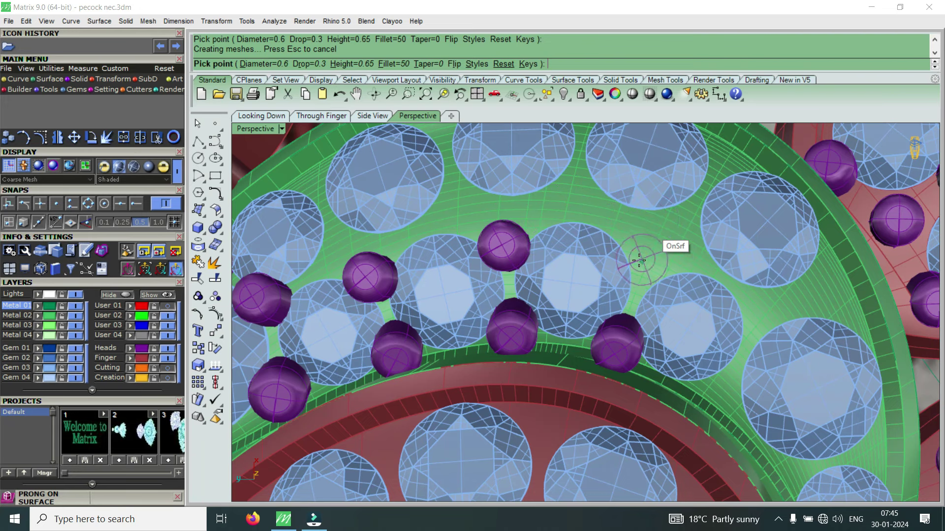
{"action": "scroll", "coordinate": [648, 269], "scroll_direction": "up", "scroll_amount": 2}
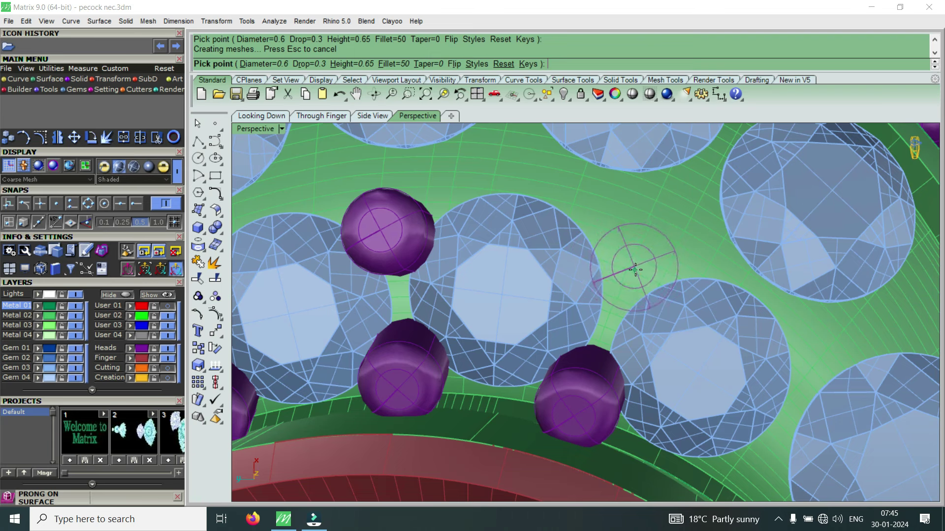
Confirm a 0.65 prong diameter and zoom the Perspective view.
{"action": "type", "text": "e"}
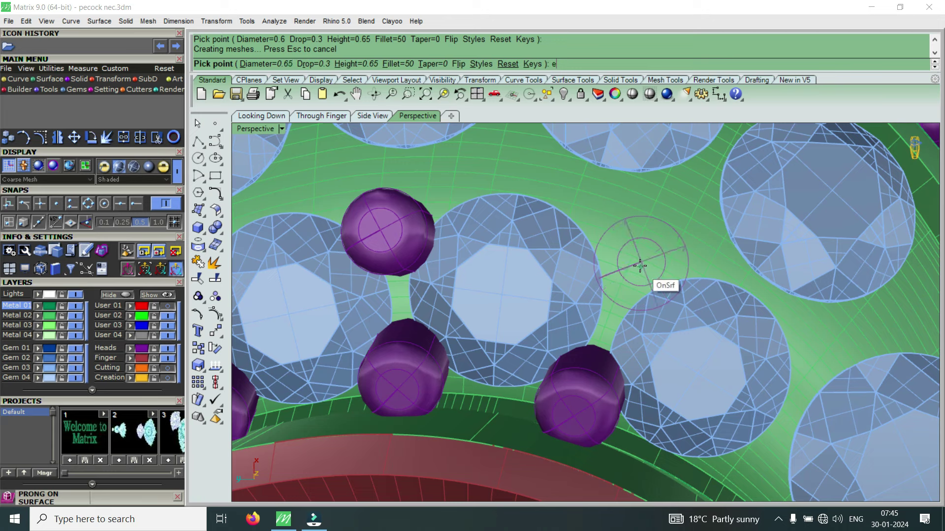
{"action": "key", "text": "Return"}
{"action": "scroll", "coordinate": [645, 273], "scroll_direction": "down", "scroll_amount": 5}
{"action": "scroll", "coordinate": [674, 305], "scroll_direction": "up", "scroll_amount": 4}
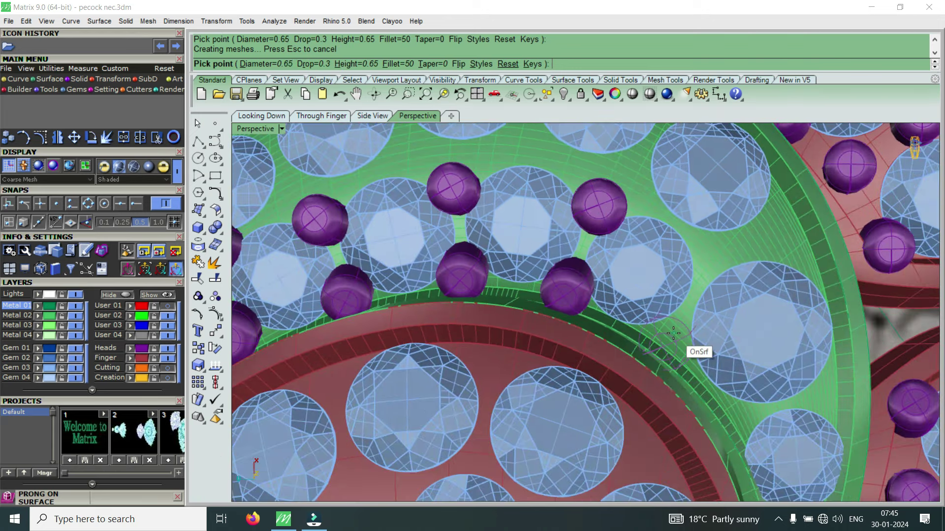
{"action": "scroll", "coordinate": [677, 326], "scroll_direction": "up", "scroll_amount": 1}
{"action": "scroll", "coordinate": [678, 325], "scroll_direction": "up", "scroll_amount": 1}
{"action": "scroll", "coordinate": [679, 324], "scroll_direction": "up", "scroll_amount": 1}
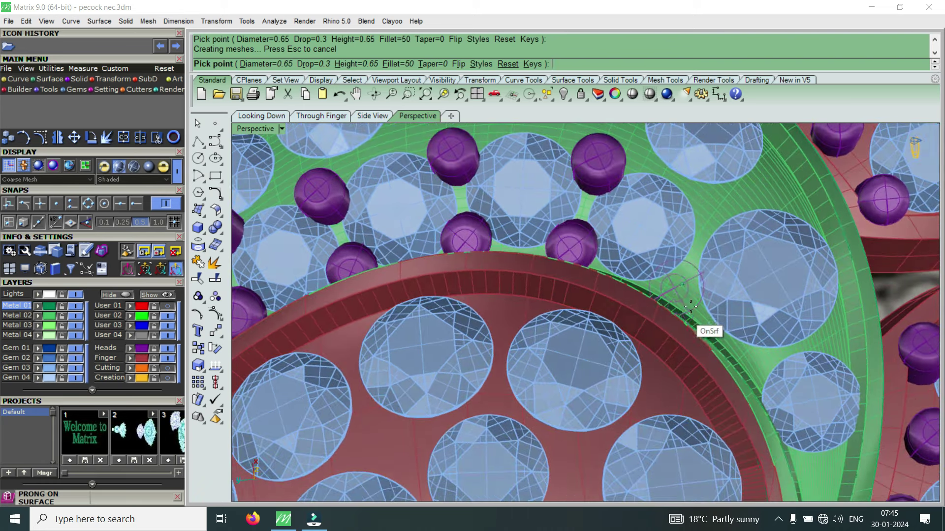
{"action": "scroll", "coordinate": [683, 279], "scroll_direction": "up", "scroll_amount": 1}
{"action": "scroll", "coordinate": [682, 279], "scroll_direction": "up", "scroll_amount": 1}
Reduce the prong diameter back to 0.6.
{"action": "type", "text": "q"}
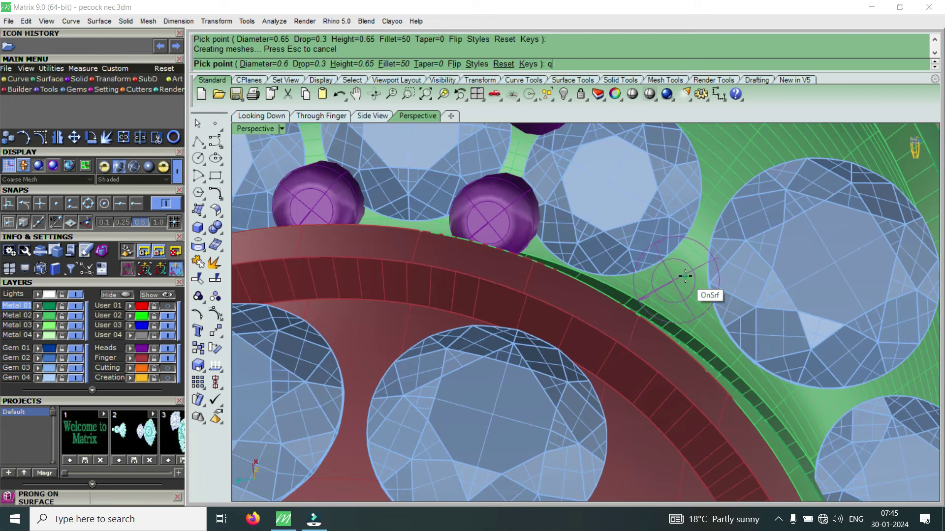
{"action": "key", "text": "Return"}
{"action": "scroll", "coordinate": [687, 282], "scroll_direction": "down", "scroll_amount": 3}
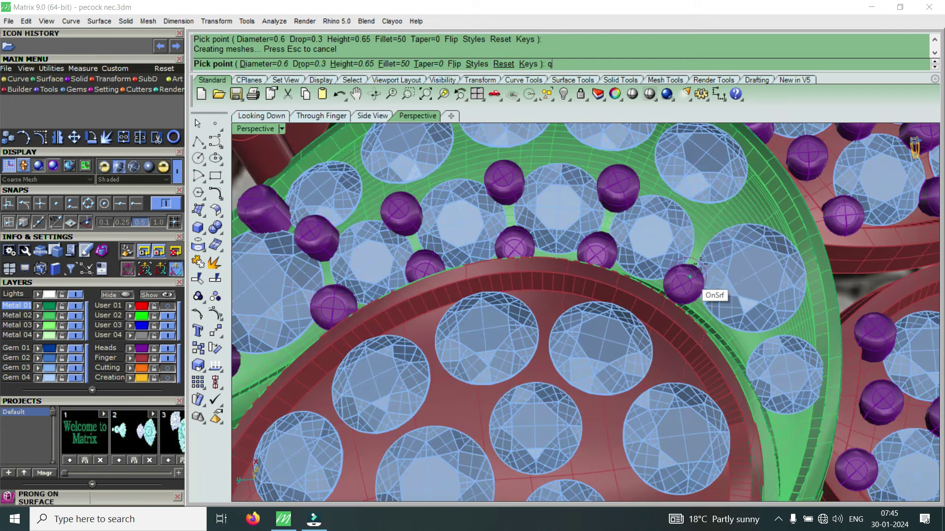
{"action": "scroll", "coordinate": [707, 261], "scroll_direction": "up", "scroll_amount": 1}
{"action": "scroll", "coordinate": [707, 263], "scroll_direction": "down", "scroll_amount": 1}
{"action": "scroll", "coordinate": [707, 266], "scroll_direction": "down", "scroll_amount": 1}
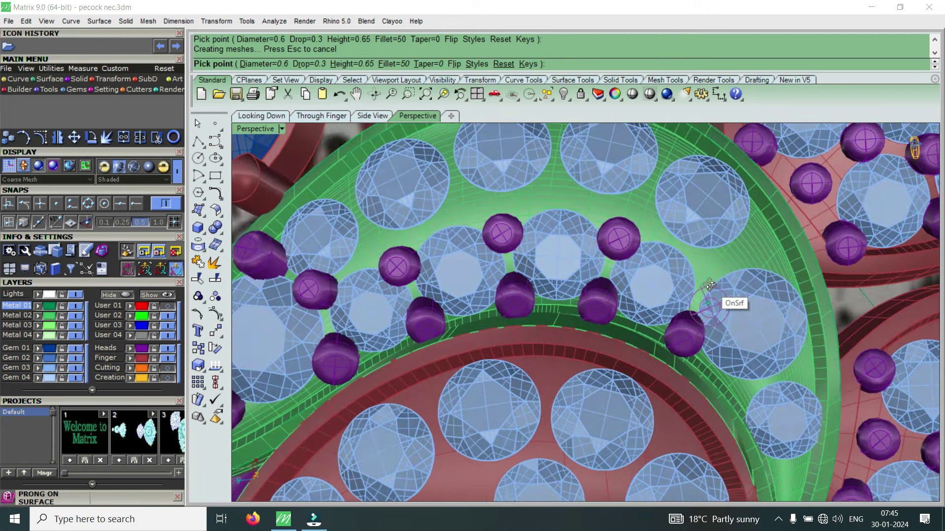
{"action": "scroll", "coordinate": [707, 268], "scroll_direction": "down", "scroll_amount": 2}
{"action": "scroll", "coordinate": [482, 248], "scroll_direction": "up", "scroll_amount": 1}
{"action": "scroll", "coordinate": [551, 264], "scroll_direction": "up", "scroll_amount": 2}
{"action": "scroll", "coordinate": [551, 263], "scroll_direction": "up", "scroll_amount": 1}
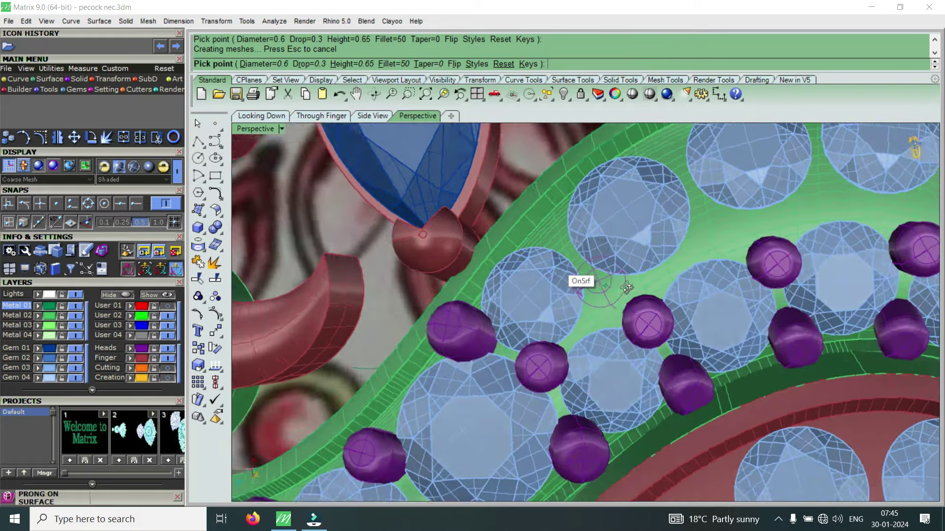
{"action": "scroll", "coordinate": [551, 263], "scroll_direction": "up", "scroll_amount": 2}
{"action": "scroll", "coordinate": [648, 279], "scroll_direction": "up", "scroll_amount": 1}
{"action": "scroll", "coordinate": [648, 280], "scroll_direction": "up", "scroll_amount": 2}
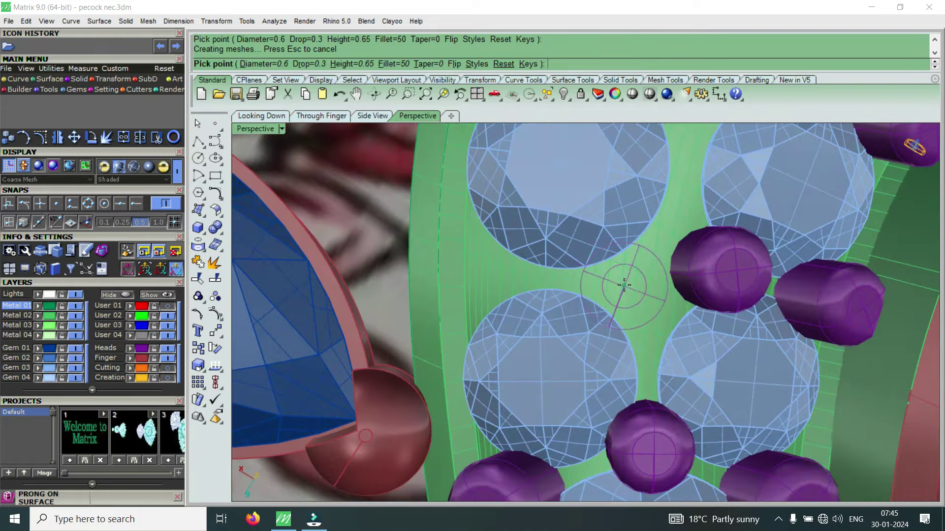
{"action": "scroll", "coordinate": [557, 291], "scroll_direction": "down", "scroll_amount": 2}
{"action": "scroll", "coordinate": [566, 291], "scroll_direction": "up", "scroll_amount": 2}
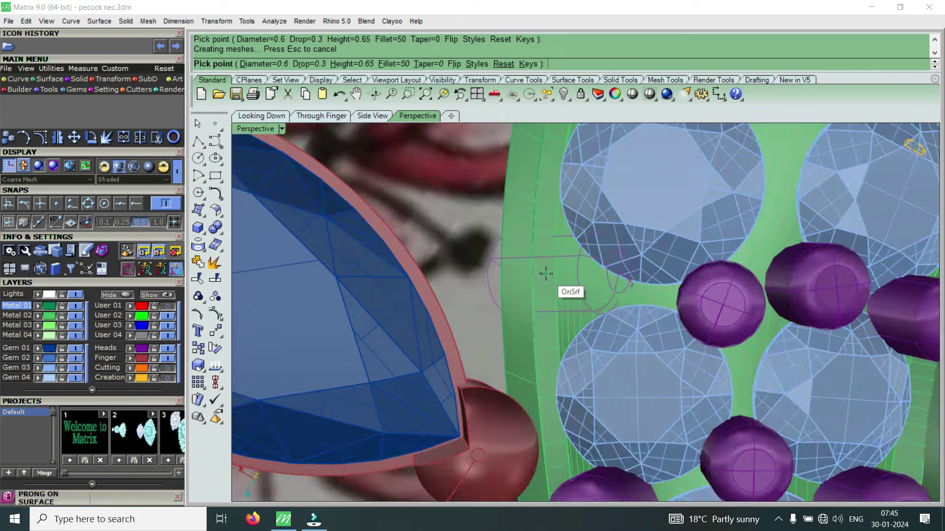
{"action": "scroll", "coordinate": [584, 274], "scroll_direction": "up", "scroll_amount": 1}
Orbit in close to the green band's outer edge beside the blue marquise gem.
{"action": "mouse_move", "coordinate": [584, 274]}
{"action": "right_mouse_down"}
{"action": "mouse_move", "coordinate": [689, 251]}
{"action": "mouse_move", "coordinate": [623, 279]}
{"action": "mouse_move", "coordinate": [615, 219]}
{"action": "right_mouse_up"}
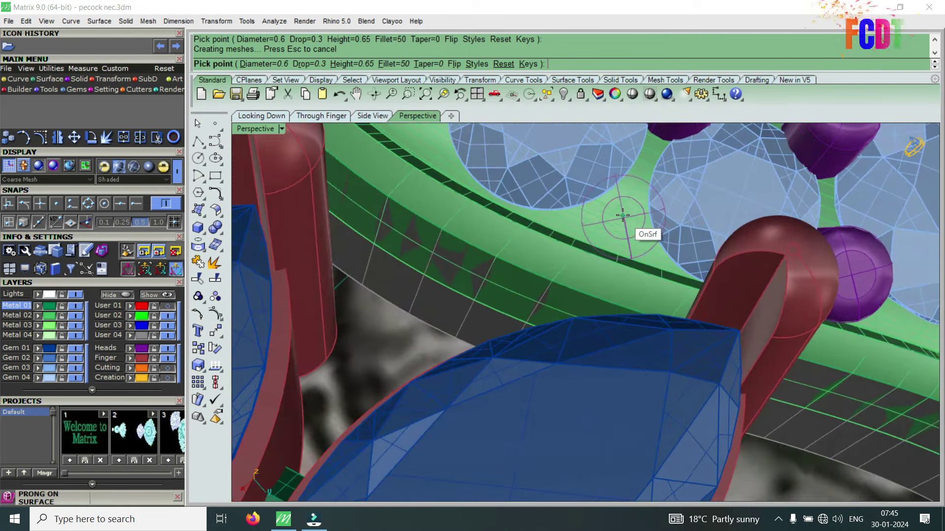
{"action": "right_click_drag", "start_coordinate": [633, 260], "coordinate": [661, 301]}
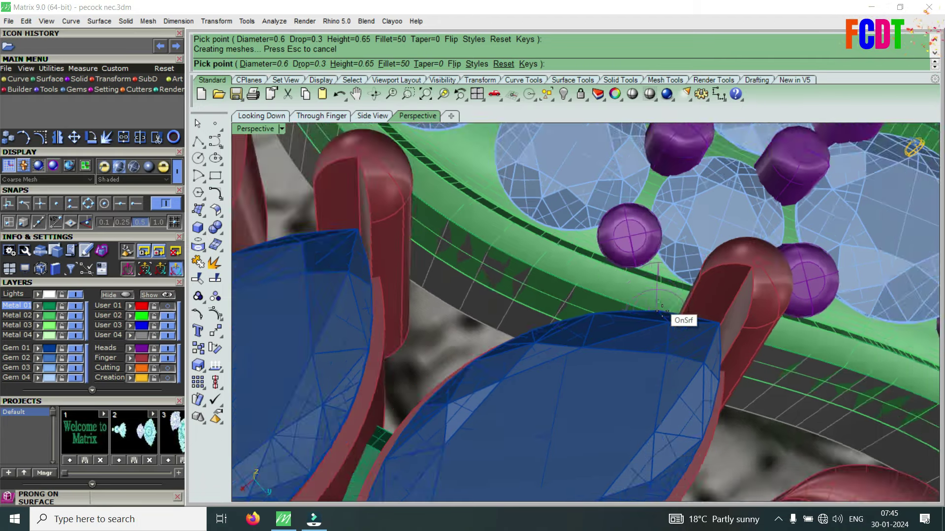
{"action": "scroll", "coordinate": [664, 305], "scroll_direction": "down", "scroll_amount": 2}
{"action": "scroll", "coordinate": [592, 262], "scroll_direction": "up", "scroll_amount": 2}
{"action": "scroll", "coordinate": [633, 271], "scroll_direction": "up", "scroll_amount": 1}
{"action": "scroll", "coordinate": [630, 270], "scroll_direction": "up", "scroll_amount": 2}
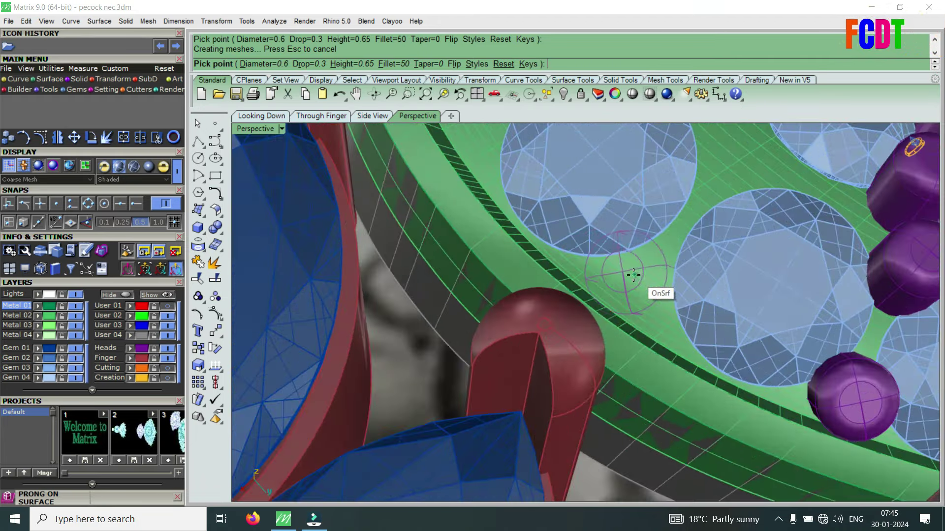
{"action": "right_click_drag", "start_coordinate": [629, 271], "coordinate": [675, 273]}
{"action": "scroll", "coordinate": [661, 272], "scroll_direction": "up", "scroll_amount": 1}
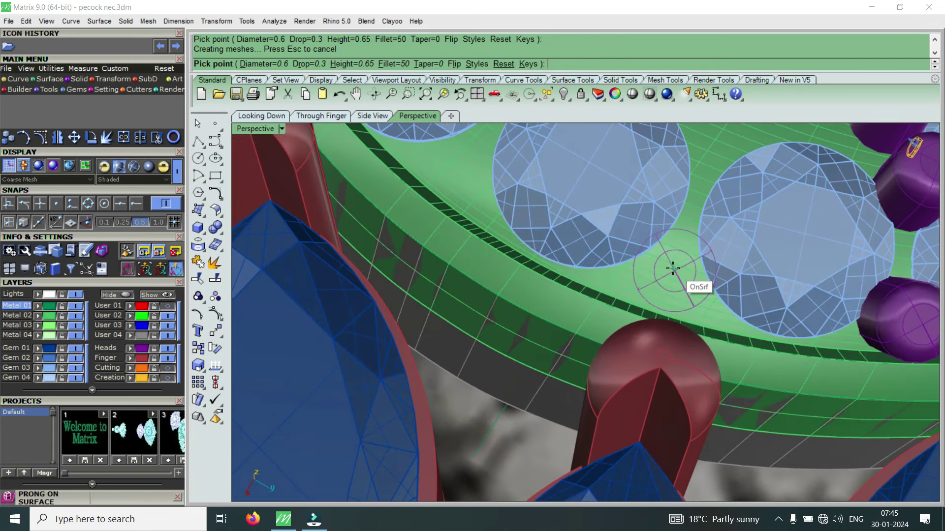
Raise the prong diameter to 0.65 and place a prong between neighbouring gems.
{"action": "key", "text": "Up"}
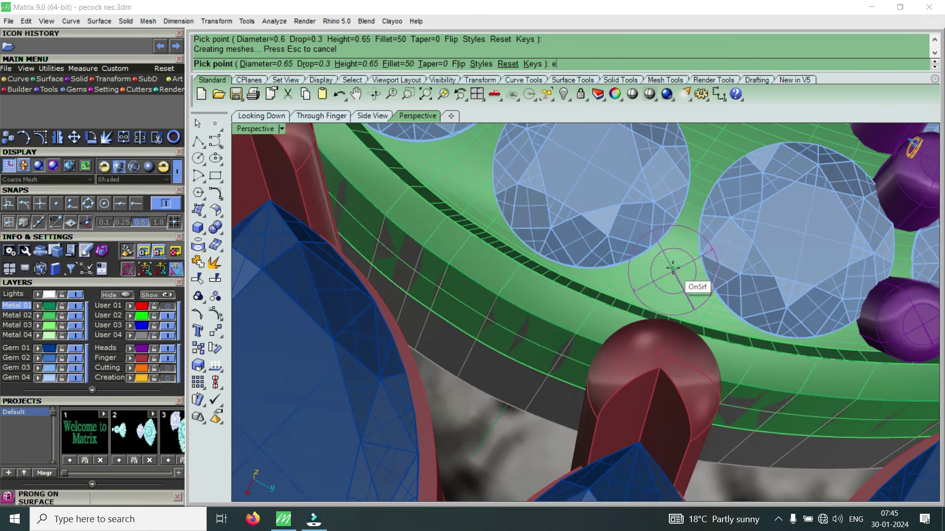
{"action": "scroll", "coordinate": [672, 267], "scroll_direction": "down", "scroll_amount": 3}
{"action": "scroll", "coordinate": [639, 261], "scroll_direction": "up", "scroll_amount": 3}
{"action": "mouse_move", "coordinate": [640, 260]}
{"action": "right_mouse_down"}
{"action": "mouse_move", "coordinate": [588, 253]}
{"action": "mouse_move", "coordinate": [601, 252]}
{"action": "right_mouse_up"}
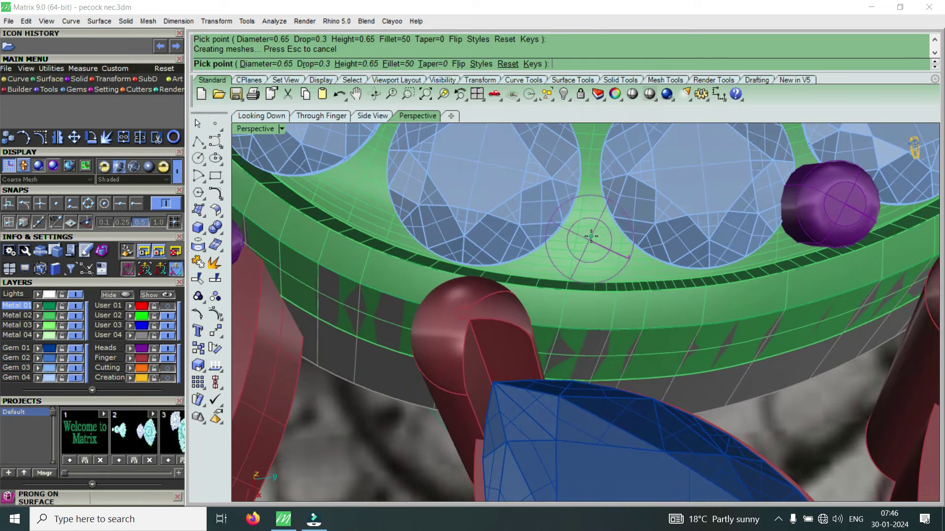
{"action": "scroll", "coordinate": [588, 284], "scroll_direction": "down", "scroll_amount": 3}
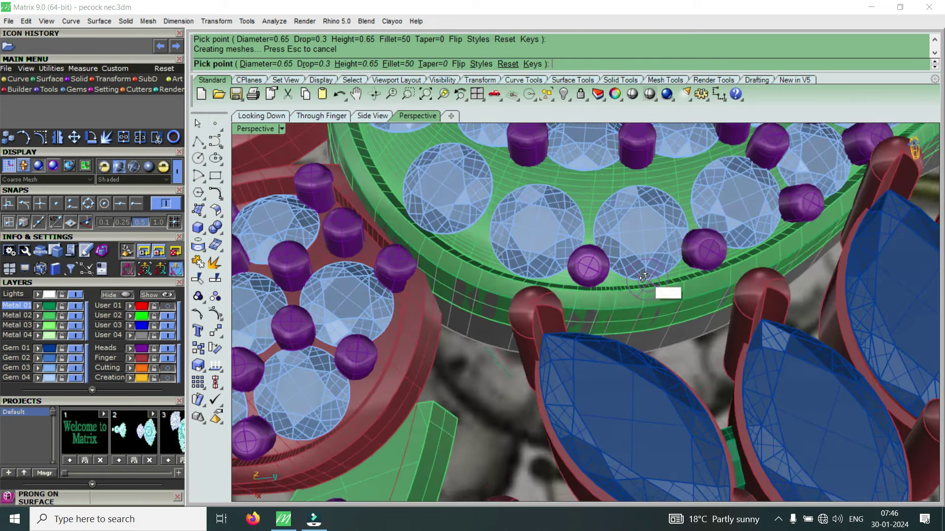
{"action": "right_click_drag", "start_coordinate": [640, 295], "coordinate": [635, 300]}
{"action": "scroll", "coordinate": [594, 207], "scroll_direction": "up", "scroll_amount": 1}
{"action": "scroll", "coordinate": [595, 207], "scroll_direction": "up", "scroll_amount": 1}
{"action": "scroll", "coordinate": [603, 236], "scroll_direction": "up", "scroll_amount": 1}
{"action": "scroll", "coordinate": [599, 252], "scroll_direction": "up", "scroll_amount": 1}
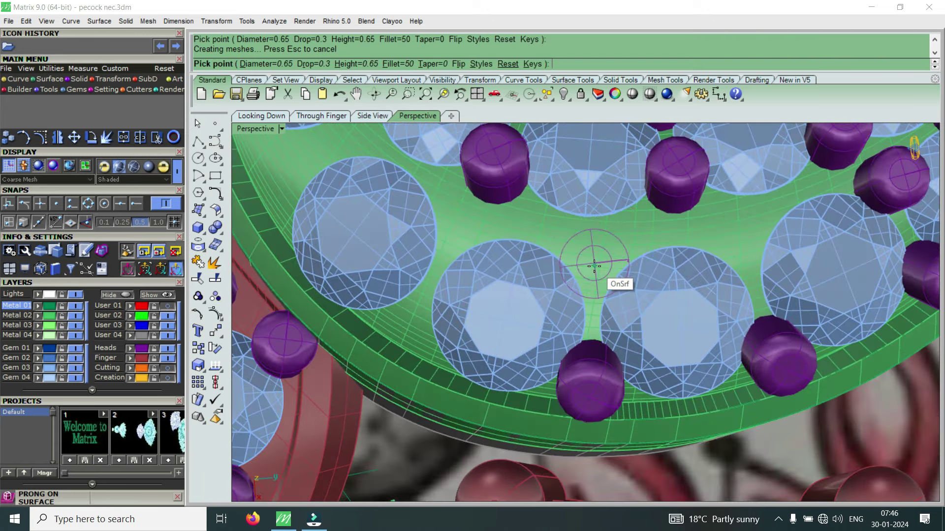
{"action": "left_click", "coordinate": [594, 268]}
{"action": "scroll", "coordinate": [633, 273], "scroll_direction": "down", "scroll_amount": 3}
{"action": "scroll", "coordinate": [649, 251], "scroll_direction": "up", "scroll_amount": 2}
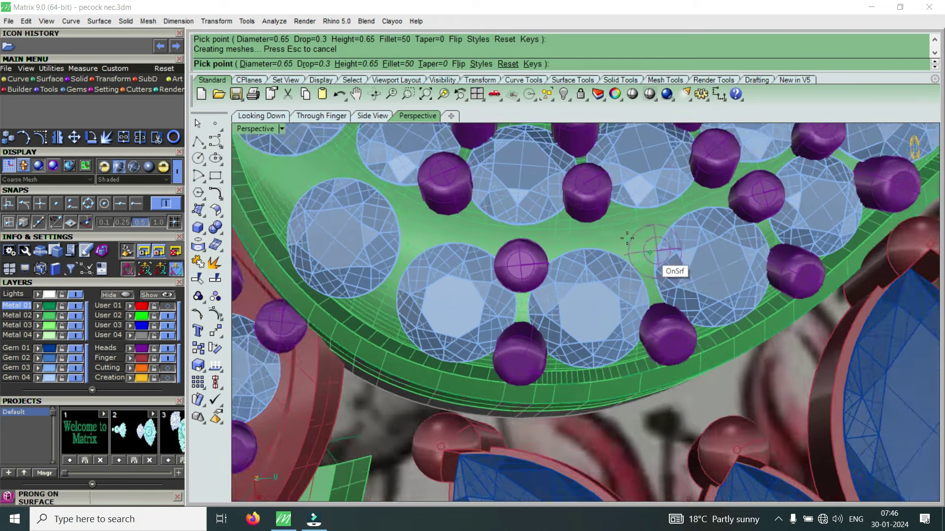
{"action": "scroll", "coordinate": [621, 228], "scroll_direction": "up", "scroll_amount": 1}
Reorient the view and place two more prongs between gems on the green band.
{"action": "right_click_drag", "start_coordinate": [627, 229], "coordinate": [612, 228]}
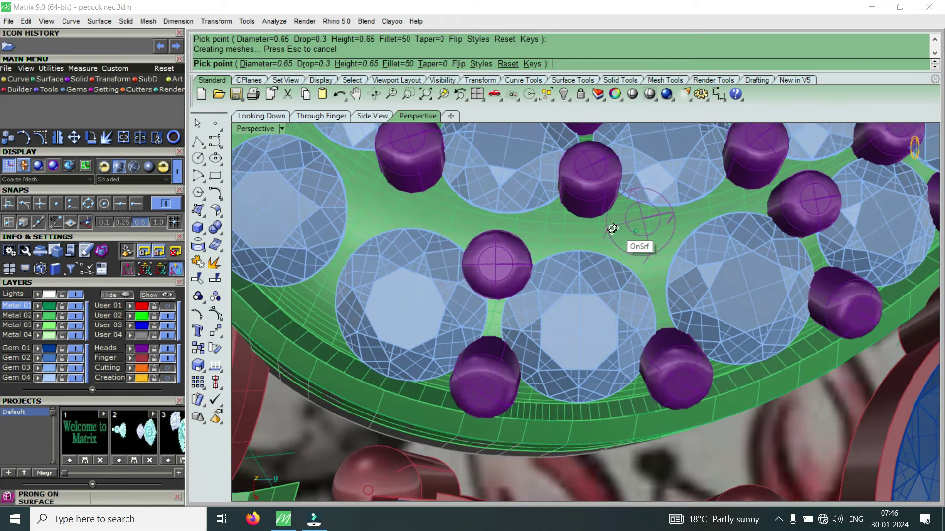
{"action": "scroll", "coordinate": [490, 230], "scroll_direction": "down", "scroll_amount": 2}
{"action": "scroll", "coordinate": [490, 236], "scroll_direction": "down", "scroll_amount": 1}
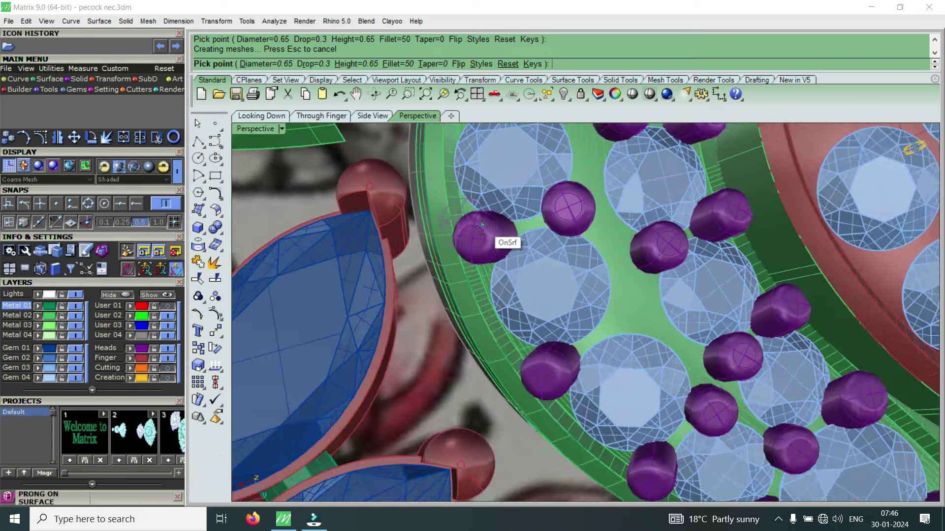
{"action": "scroll", "coordinate": [567, 286], "scroll_direction": "up", "scroll_amount": 1}
{"action": "scroll", "coordinate": [568, 286], "scroll_direction": "up", "scroll_amount": 3}
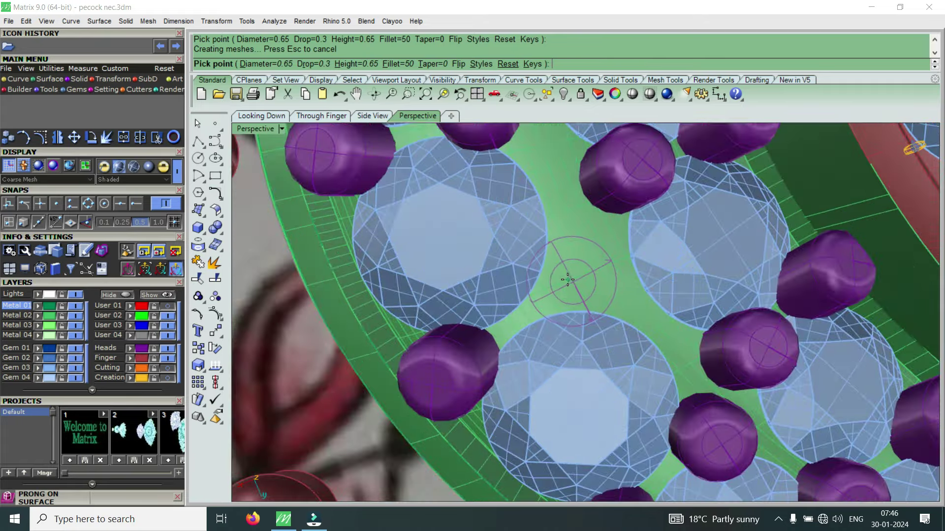
{"action": "scroll", "coordinate": [570, 345], "scroll_direction": "down", "scroll_amount": 2}
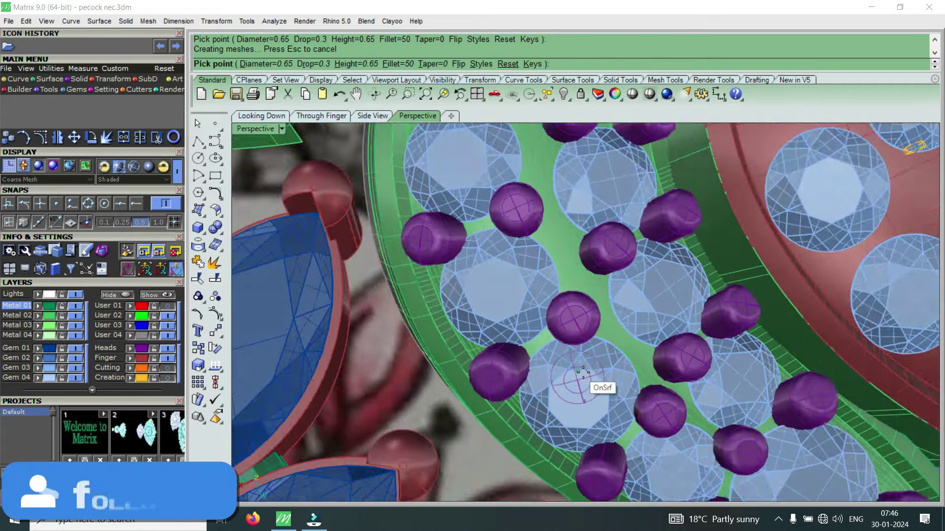
{"action": "scroll", "coordinate": [507, 334], "scroll_direction": "down", "scroll_amount": 2}
{"action": "scroll", "coordinate": [441, 311], "scroll_direction": "up", "scroll_amount": 3}
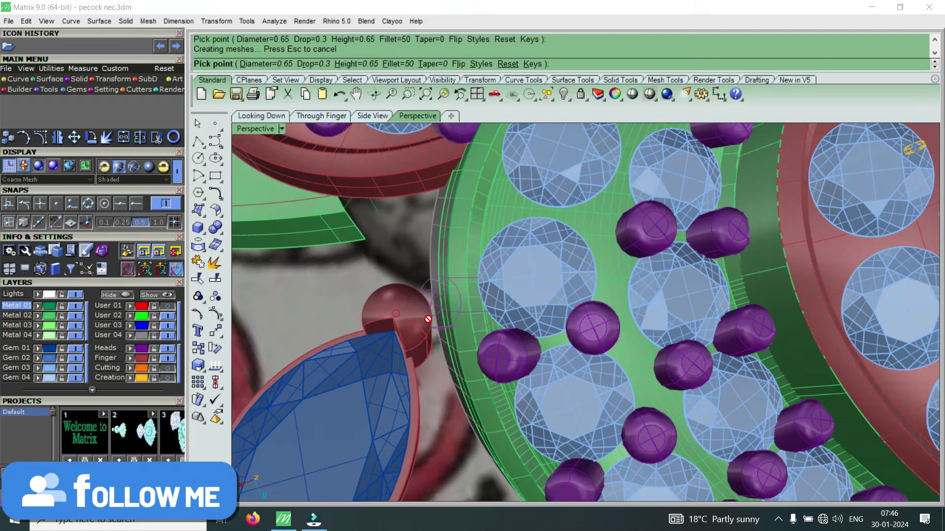
{"action": "scroll", "coordinate": [428, 319], "scroll_direction": "down", "scroll_amount": 2}
{"action": "right_click_drag", "start_coordinate": [429, 319], "coordinate": [525, 338]}
{"action": "scroll", "coordinate": [525, 339], "scroll_direction": "down", "scroll_amount": 1}
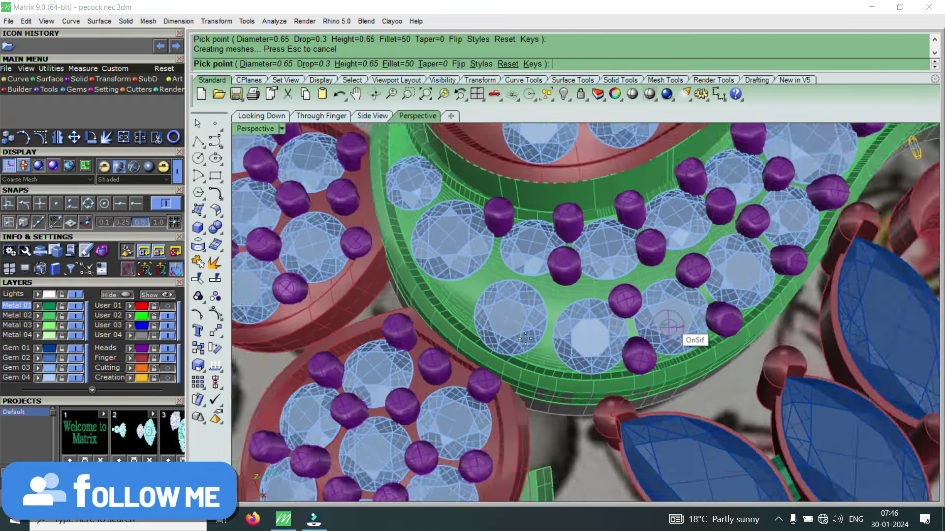
{"action": "scroll", "coordinate": [525, 339], "scroll_direction": "up", "scroll_amount": 2}
{"action": "scroll", "coordinate": [556, 364], "scroll_direction": "up", "scroll_amount": 2}
{"action": "scroll", "coordinate": [561, 345], "scroll_direction": "up", "scroll_amount": 1}
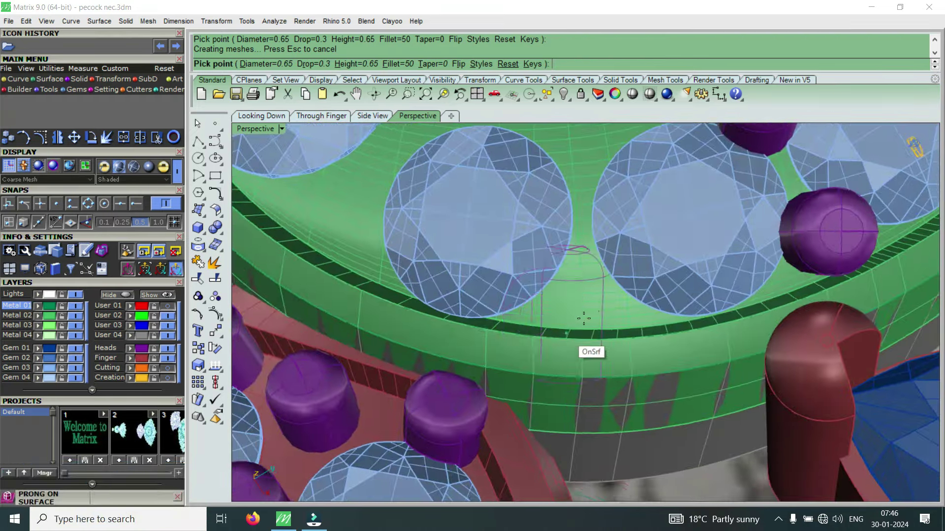
{"action": "right_click_drag", "start_coordinate": [597, 295], "coordinate": [615, 274]}
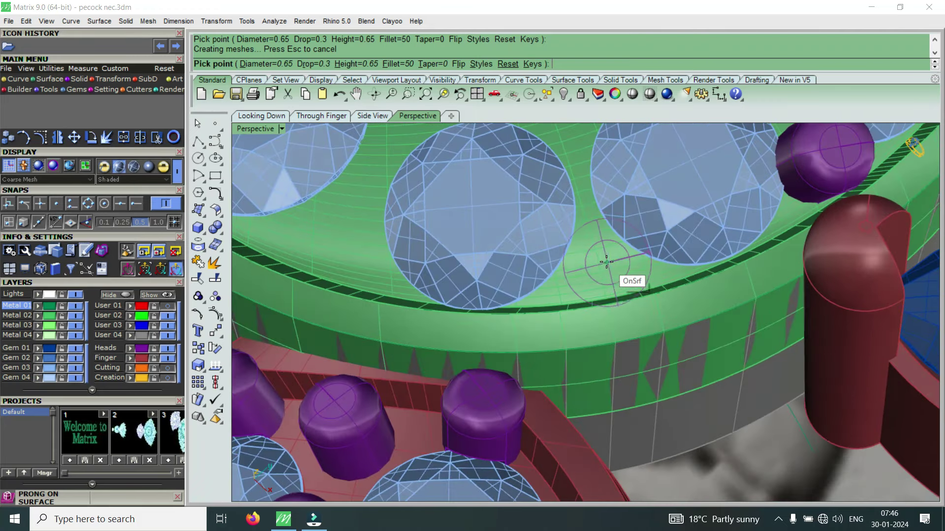
{"action": "left_click", "coordinate": [601, 259]}
{"action": "scroll", "coordinate": [601, 259], "scroll_direction": "down", "scroll_amount": 2}
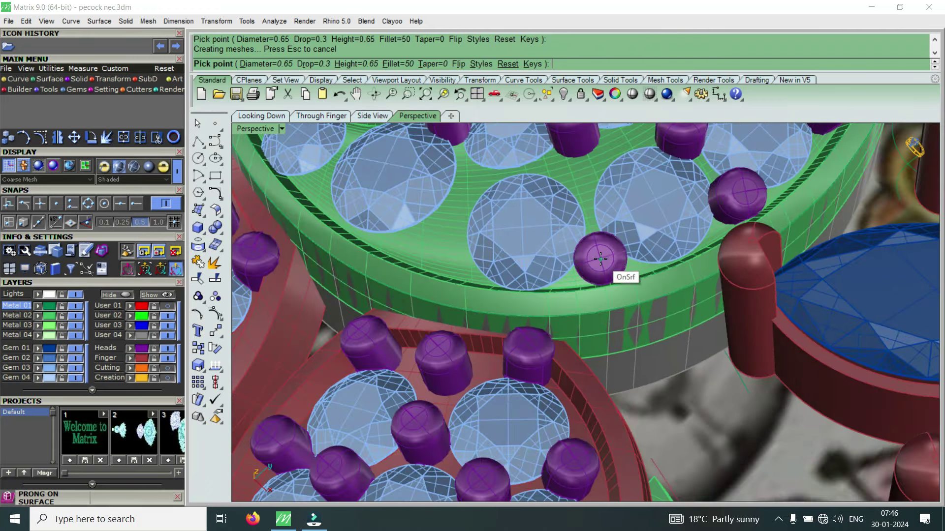
{"action": "scroll", "coordinate": [600, 275], "scroll_direction": "up", "scroll_amount": 1}
{"action": "scroll", "coordinate": [610, 251], "scroll_direction": "up", "scroll_amount": 2}
{"action": "scroll", "coordinate": [610, 224], "scroll_direction": "up", "scroll_amount": 2}
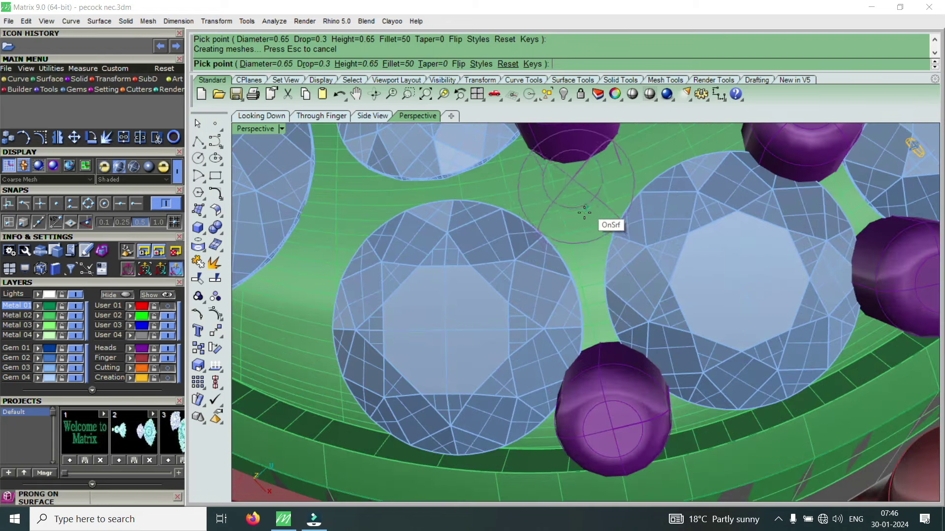
{"action": "scroll", "coordinate": [679, 274], "scroll_direction": "down", "scroll_amount": 3}
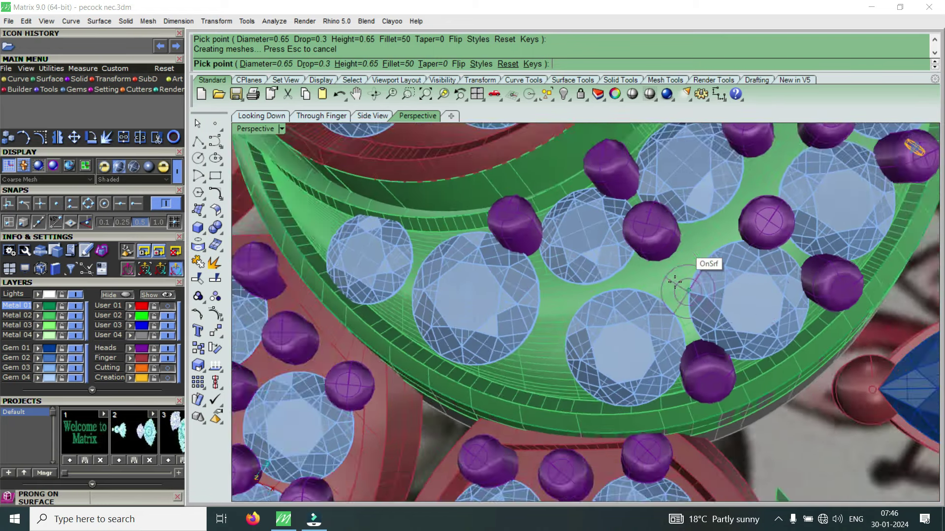
{"action": "scroll", "coordinate": [670, 290], "scroll_direction": "up", "scroll_amount": 3}
{"action": "left_click", "coordinate": [676, 294]}
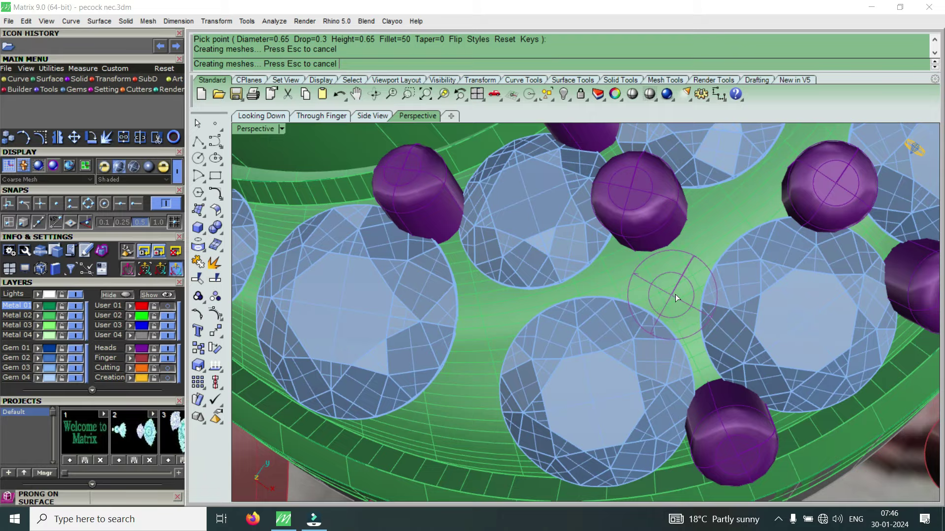
Orbit around the band's side wall and add two prongs in the remaining gem gaps.
{"action": "scroll", "coordinate": [675, 294], "scroll_direction": "down", "scroll_amount": 3}
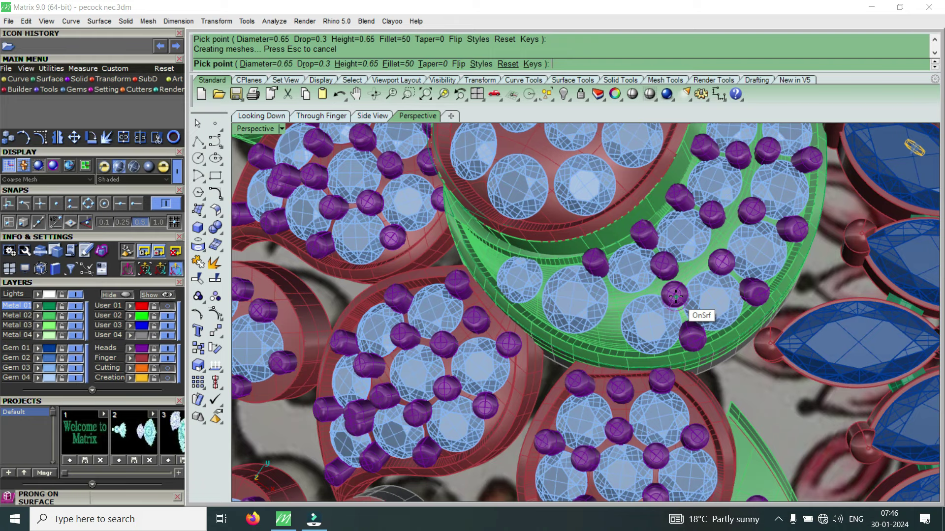
{"action": "scroll", "coordinate": [621, 296], "scroll_direction": "up", "scroll_amount": 2}
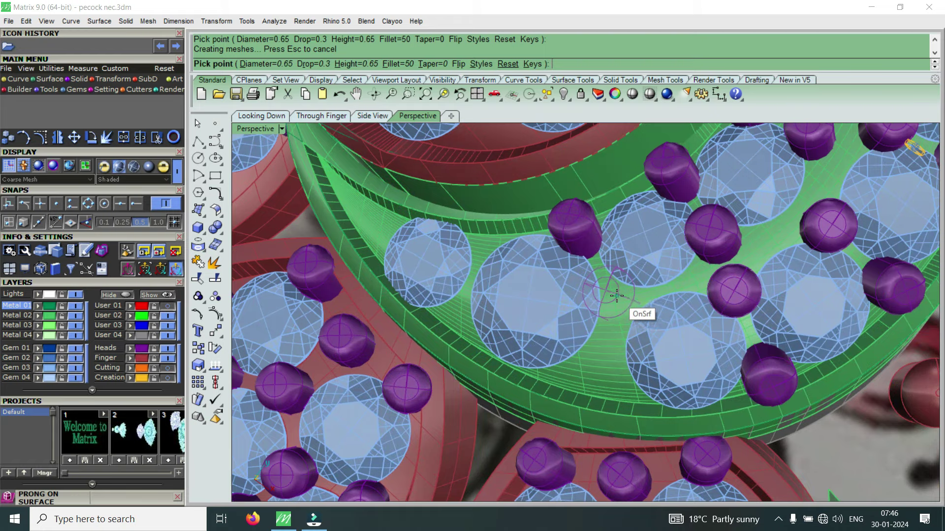
{"action": "mouse_move", "coordinate": [627, 299]}
{"action": "right_mouse_down"}
{"action": "mouse_move", "coordinate": [645, 295]}
{"action": "mouse_move", "coordinate": [664, 259]}
{"action": "mouse_move", "coordinate": [742, 282]}
{"action": "right_mouse_up"}
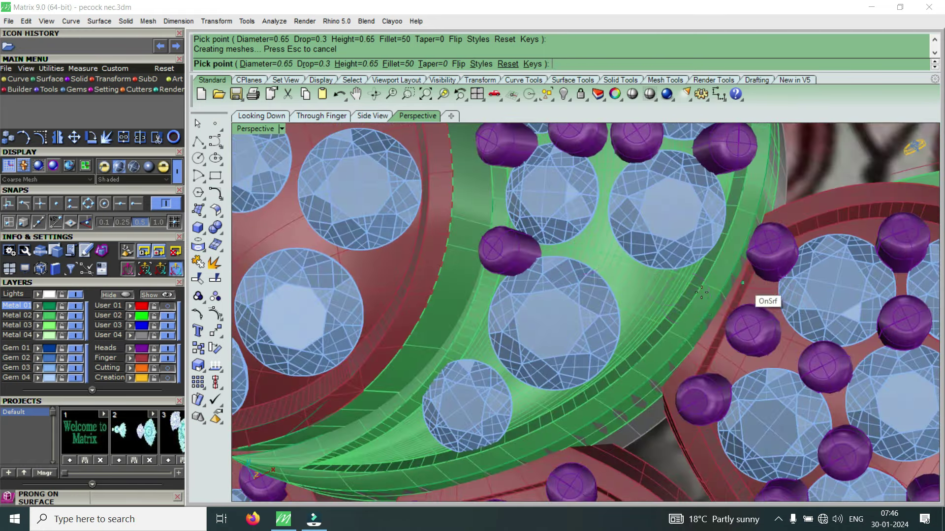
{"action": "scroll", "coordinate": [555, 244], "scroll_direction": "up", "scroll_amount": 2}
{"action": "scroll", "coordinate": [656, 344], "scroll_direction": "down", "scroll_amount": 2}
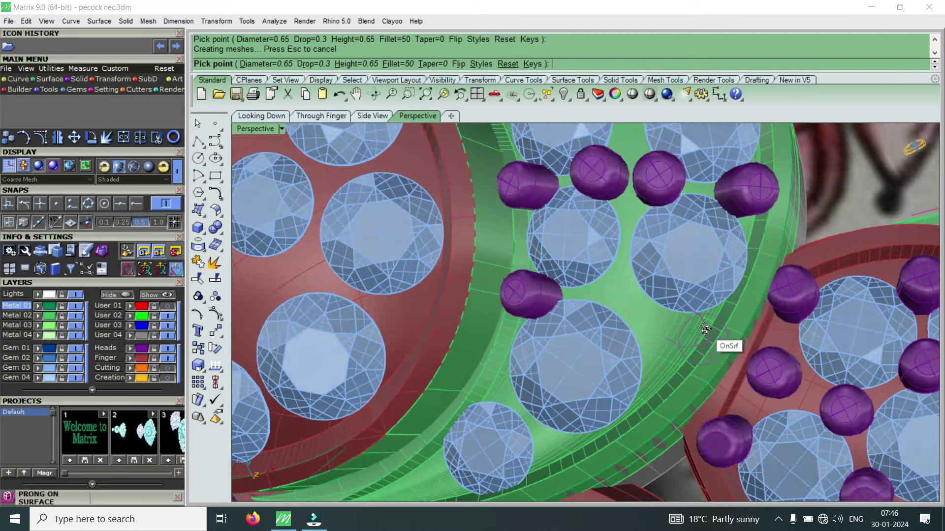
{"action": "scroll", "coordinate": [704, 329], "scroll_direction": "down", "scroll_amount": 1}
{"action": "scroll", "coordinate": [717, 333], "scroll_direction": "down", "scroll_amount": 2}
{"action": "scroll", "coordinate": [675, 301], "scroll_direction": "up", "scroll_amount": 3}
{"action": "scroll", "coordinate": [668, 294], "scroll_direction": "up", "scroll_amount": 2}
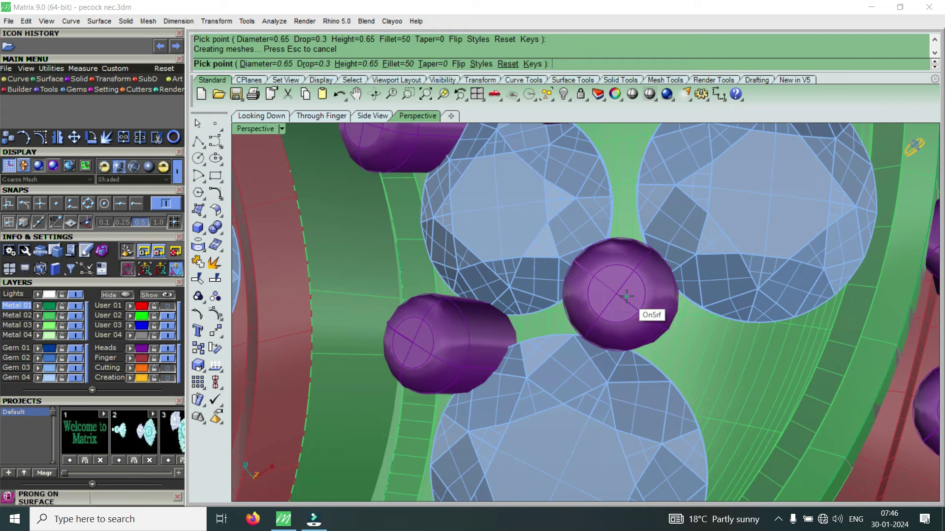
{"action": "scroll", "coordinate": [647, 319], "scroll_direction": "down", "scroll_amount": 3}
{"action": "scroll", "coordinate": [662, 326], "scroll_direction": "up", "scroll_amount": 2}
{"action": "mouse_move", "coordinate": [662, 326]}
{"action": "right_mouse_down"}
{"action": "mouse_move", "coordinate": [625, 373]}
{"action": "mouse_move", "coordinate": [644, 376]}
{"action": "right_mouse_up"}
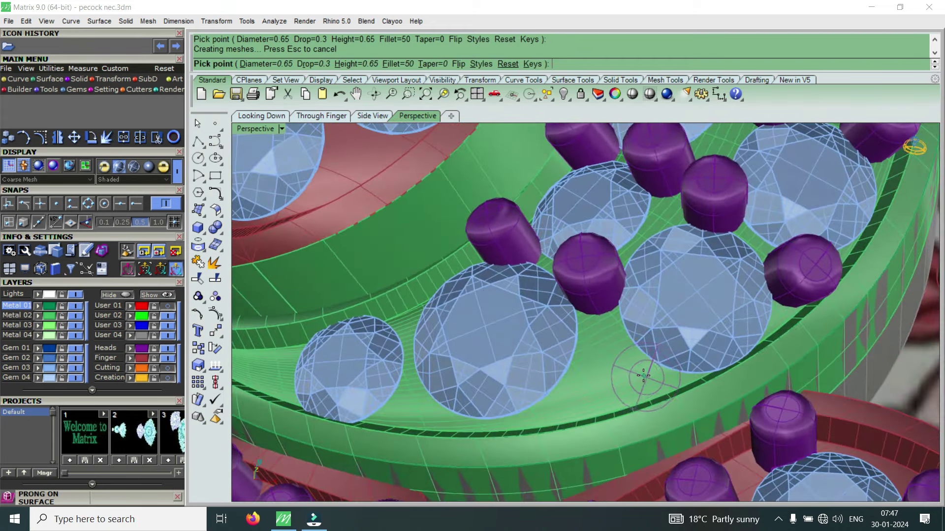
{"action": "left_click", "coordinate": [646, 377]}
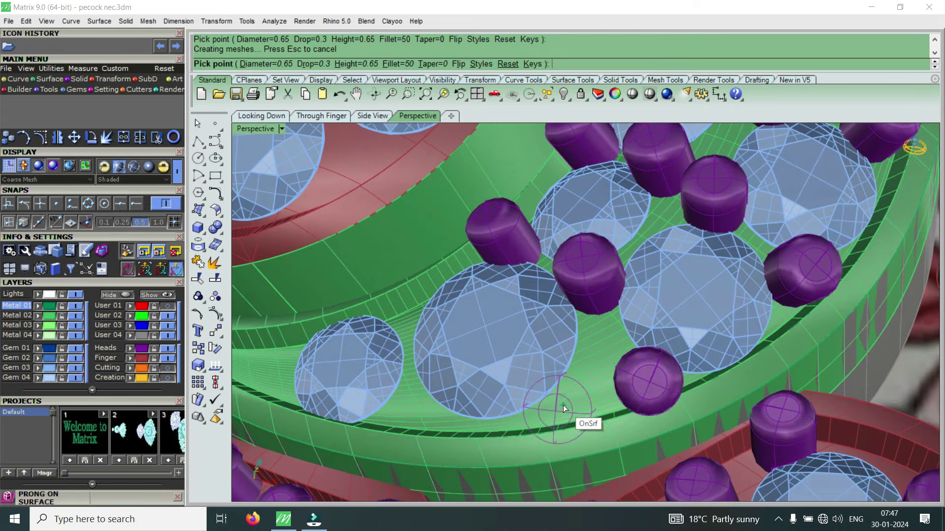
{"action": "mouse_move", "coordinate": [582, 363]}
{"action": "right_mouse_down"}
{"action": "mouse_move", "coordinate": [646, 392]}
{"action": "mouse_move", "coordinate": [578, 402]}
{"action": "right_mouse_up"}
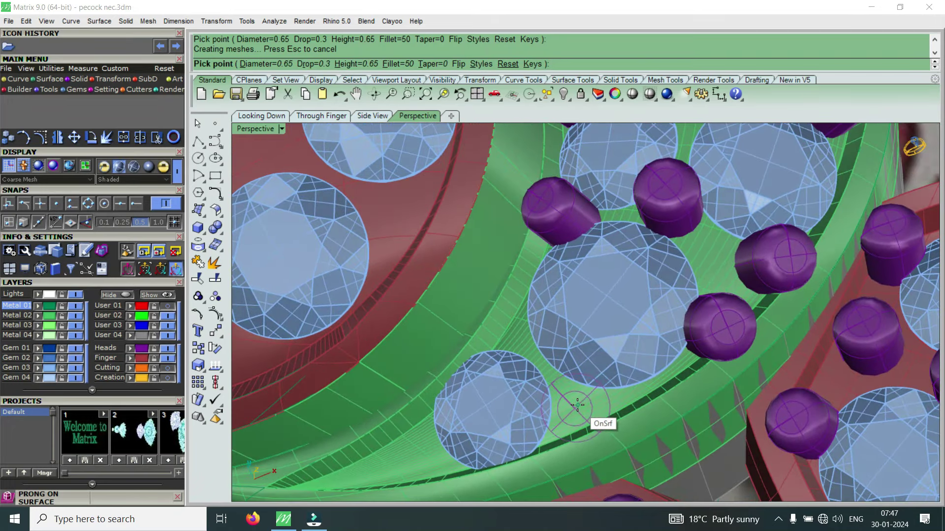
{"action": "left_click", "coordinate": [577, 405]}
Orbit to check the last gap, then end prong placement.
{"action": "mouse_move", "coordinate": [534, 342]}
{"action": "right_mouse_down"}
{"action": "mouse_move", "coordinate": [605, 356]}
{"action": "mouse_move", "coordinate": [698, 353]}
{"action": "right_mouse_up"}
{"action": "scroll", "coordinate": [669, 354], "scroll_direction": "up", "scroll_amount": 3}
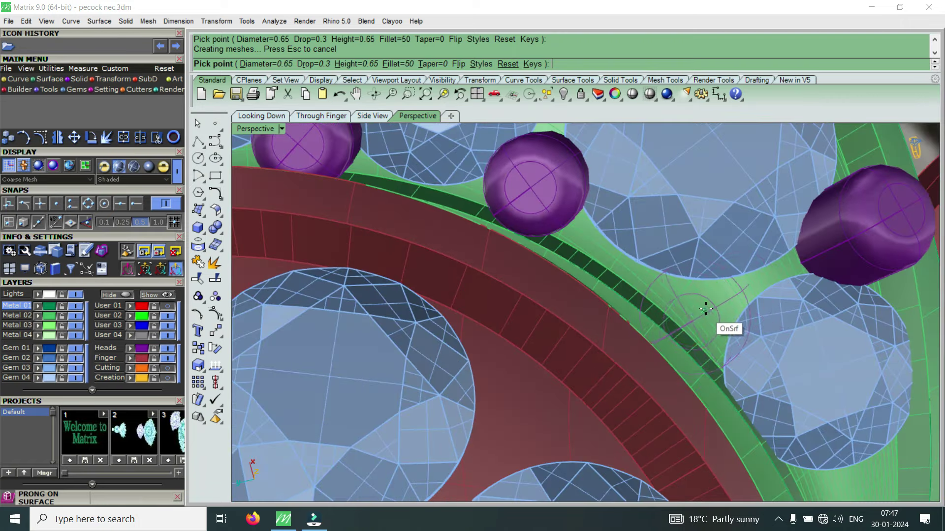
{"action": "scroll", "coordinate": [714, 315], "scroll_direction": "down", "scroll_amount": 2}
{"action": "scroll", "coordinate": [728, 320], "scroll_direction": "down", "scroll_amount": 3}
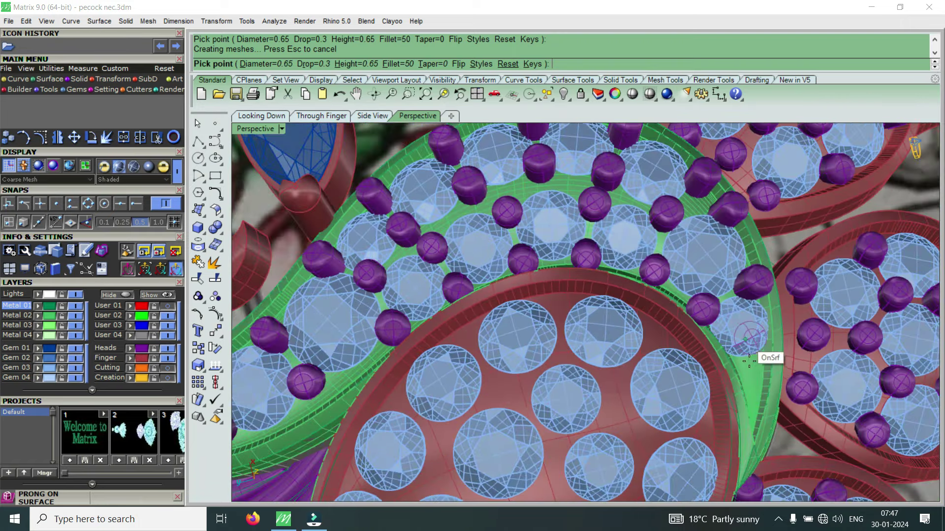
{"action": "scroll", "coordinate": [768, 364], "scroll_direction": "up", "scroll_amount": 3}
{"action": "mouse_move", "coordinate": [758, 389]}
{"action": "right_mouse_down"}
{"action": "mouse_move", "coordinate": [674, 365]}
{"action": "mouse_move", "coordinate": [707, 392]}
{"action": "mouse_move", "coordinate": [672, 403]}
{"action": "right_mouse_up"}
{"action": "scroll", "coordinate": [672, 404], "scroll_direction": "up", "scroll_amount": 2}
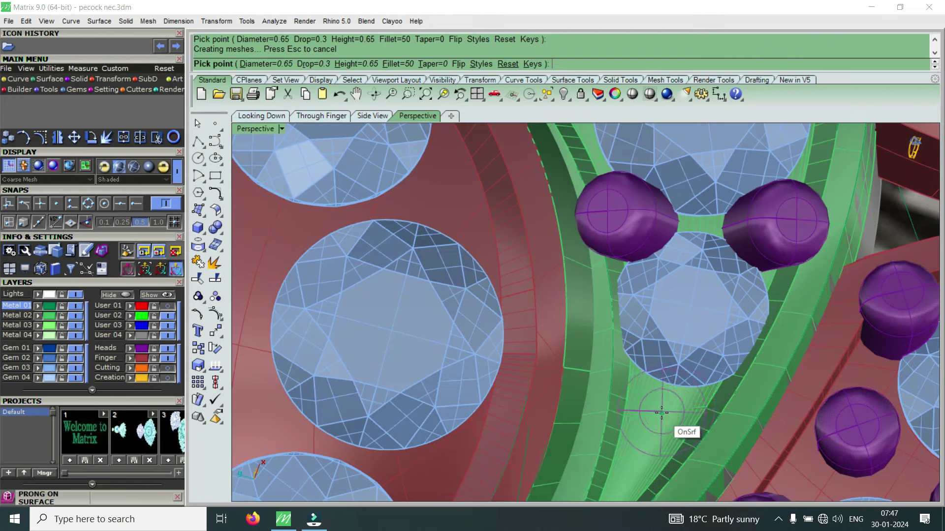
{"action": "scroll", "coordinate": [664, 416], "scroll_direction": "down", "scroll_amount": 5}
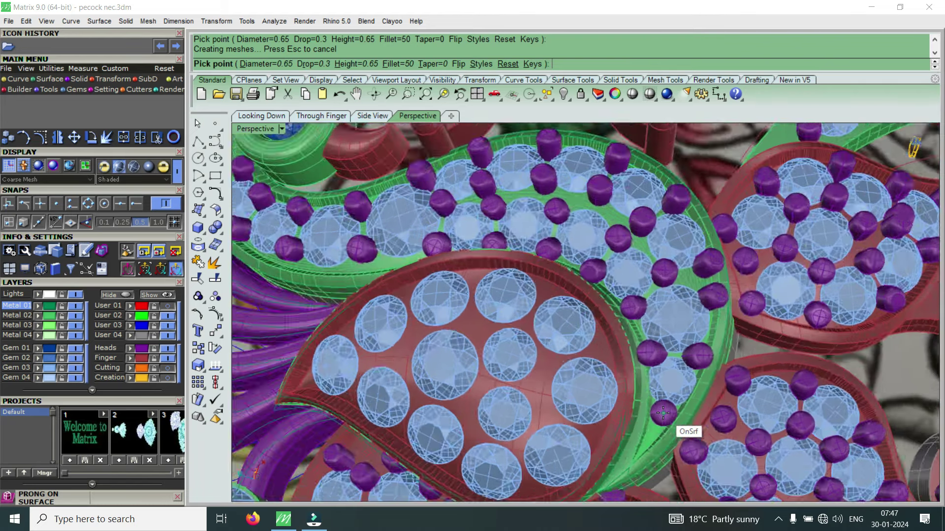
{"action": "key", "text": "Escape"}
{"action": "scroll", "coordinate": [707, 319], "scroll_direction": "down", "scroll_amount": 2}
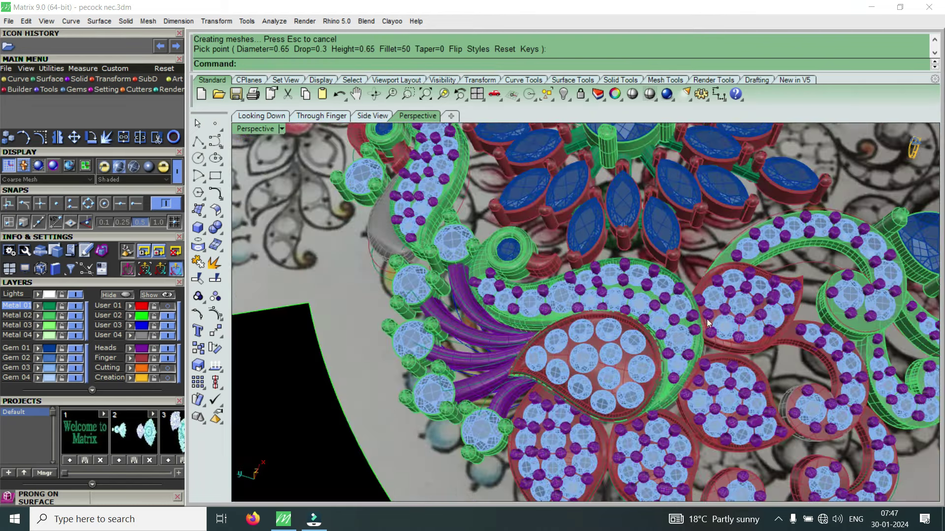
{"action": "scroll", "coordinate": [672, 288], "scroll_direction": "down", "scroll_amount": 2}
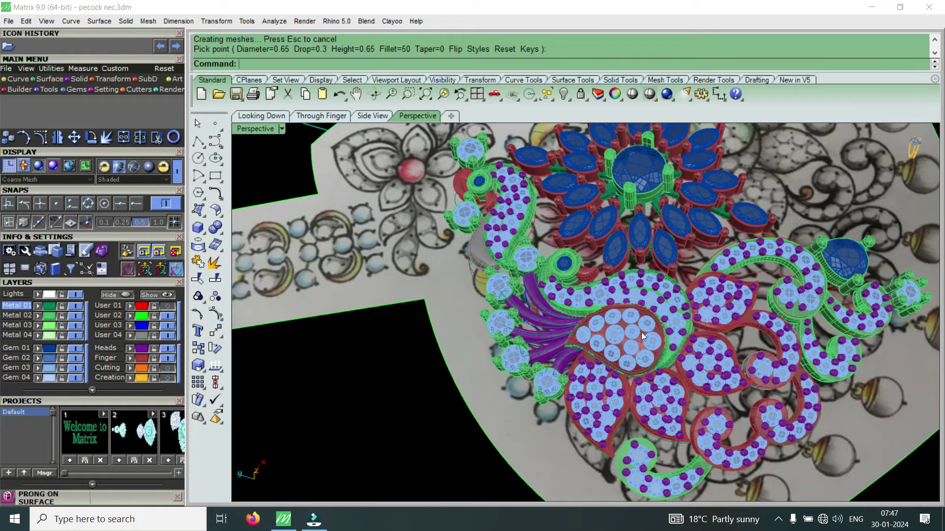
{"action": "scroll", "coordinate": [634, 306], "scroll_direction": "up", "scroll_amount": 2}
{"action": "scroll", "coordinate": [672, 346], "scroll_direction": "up", "scroll_amount": 1}
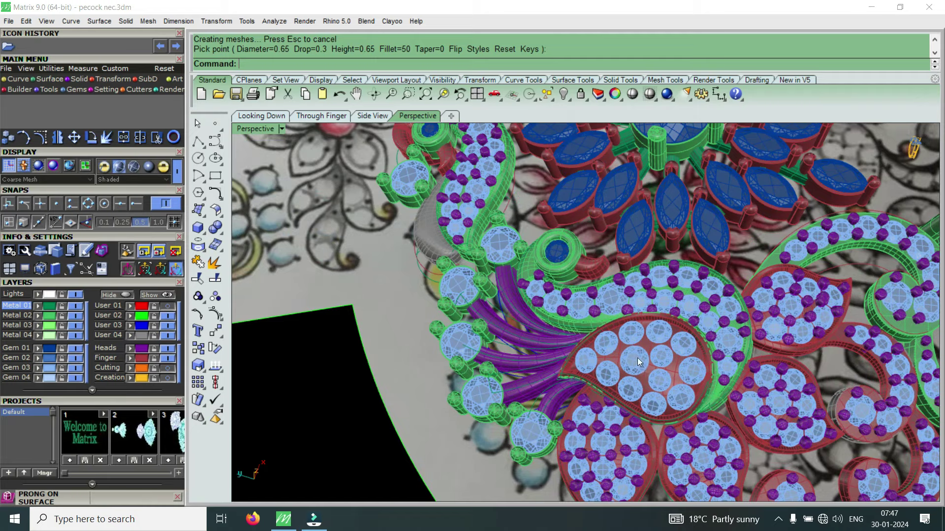
{"action": "scroll", "coordinate": [594, 382], "scroll_direction": "up", "scroll_amount": 2}
{"action": "scroll", "coordinate": [592, 362], "scroll_direction": "down", "scroll_amount": 3}
{"action": "mouse_move", "coordinate": [598, 350]}
{"action": "right_mouse_down"}
{"action": "mouse_move", "coordinate": [727, 253]}
{"action": "mouse_move", "coordinate": [562, 266]}
{"action": "mouse_move", "coordinate": [767, 361]}
{"action": "right_mouse_up"}
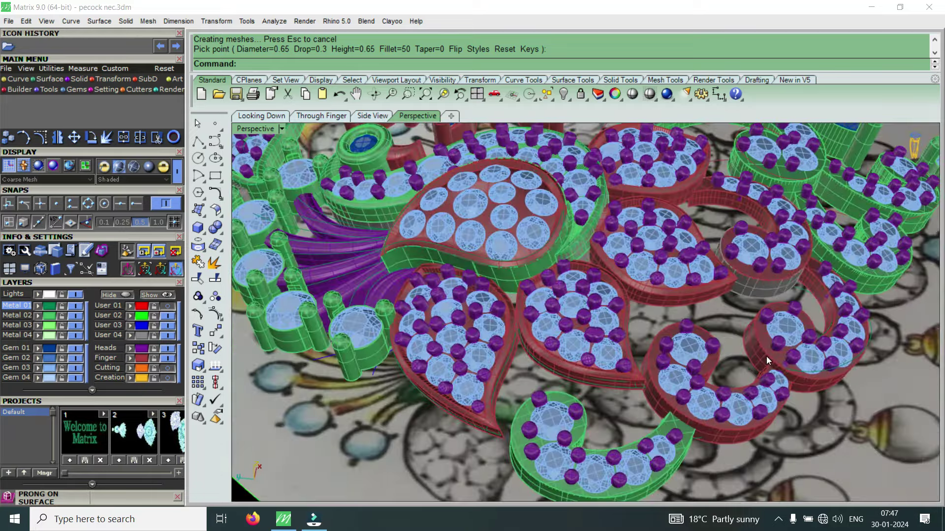
{"action": "mouse_move", "coordinate": [711, 360]}
{"action": "right_mouse_down"}
{"action": "mouse_move", "coordinate": [674, 349]}
{"action": "mouse_move", "coordinate": [548, 377]}
{"action": "mouse_move", "coordinate": [605, 380]}
{"action": "mouse_move", "coordinate": [657, 423]}
{"action": "mouse_move", "coordinate": [605, 276]}
{"action": "right_mouse_up"}
{"action": "scroll", "coordinate": [601, 318], "scroll_direction": "up", "scroll_amount": 5}
Start Prong on Surface on the red paisley head, with the prong direction flipped.
{"action": "scroll", "coordinate": [601, 318], "scroll_direction": "up", "scroll_amount": 3}
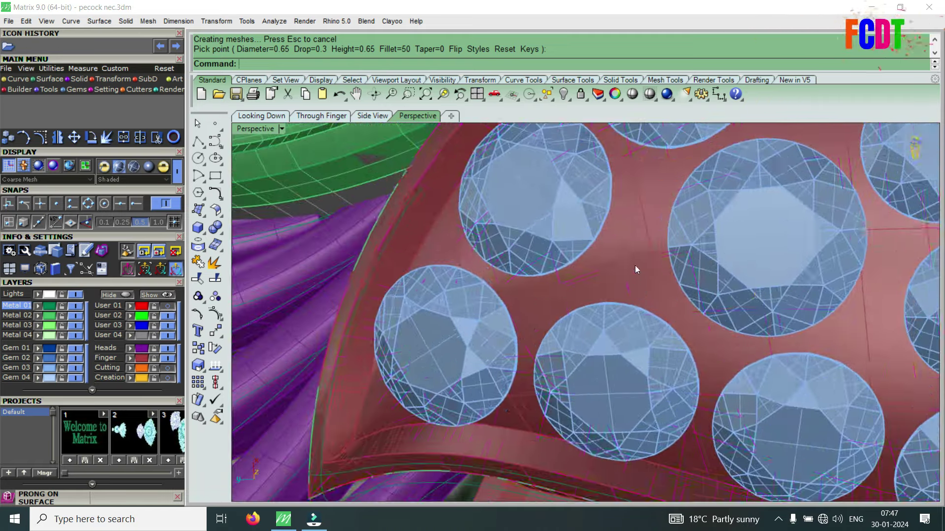
{"action": "left_click", "coordinate": [635, 264]}
{"action": "key", "text": "F6"}
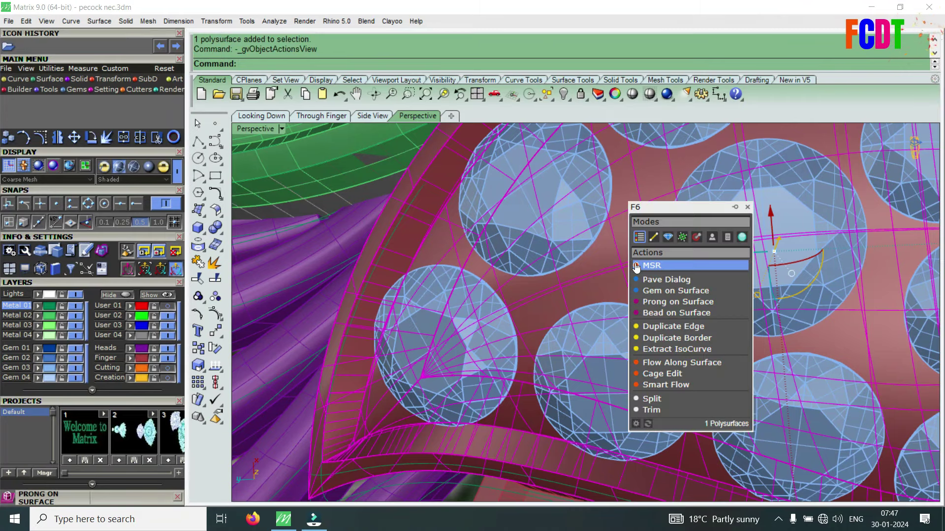
{"action": "left_click", "coordinate": [665, 303]}
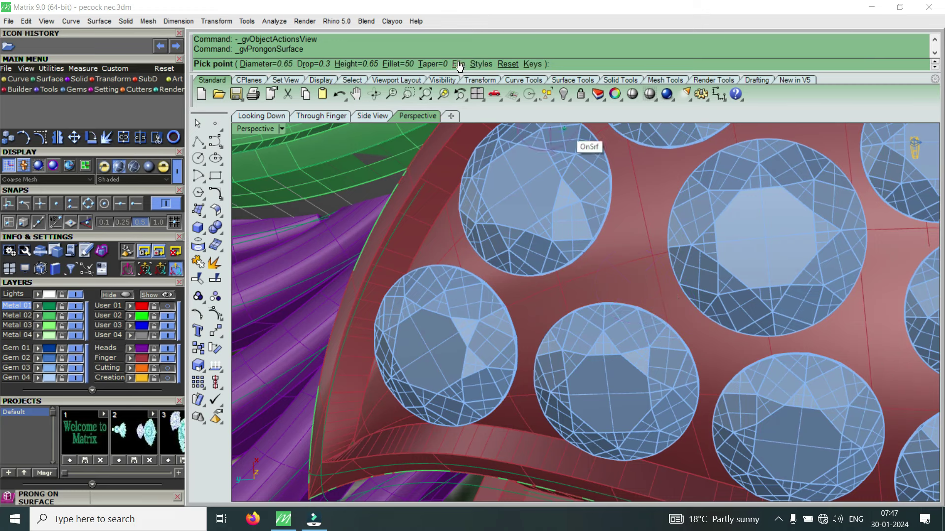
{"action": "left_click", "coordinate": [458, 64]}
Place 0.65-diameter purple prongs in the first two gaps between gems on the red band.
{"action": "scroll", "coordinate": [665, 281], "scroll_direction": "down", "scroll_amount": 3}
{"action": "scroll", "coordinate": [553, 320], "scroll_direction": "up", "scroll_amount": 1}
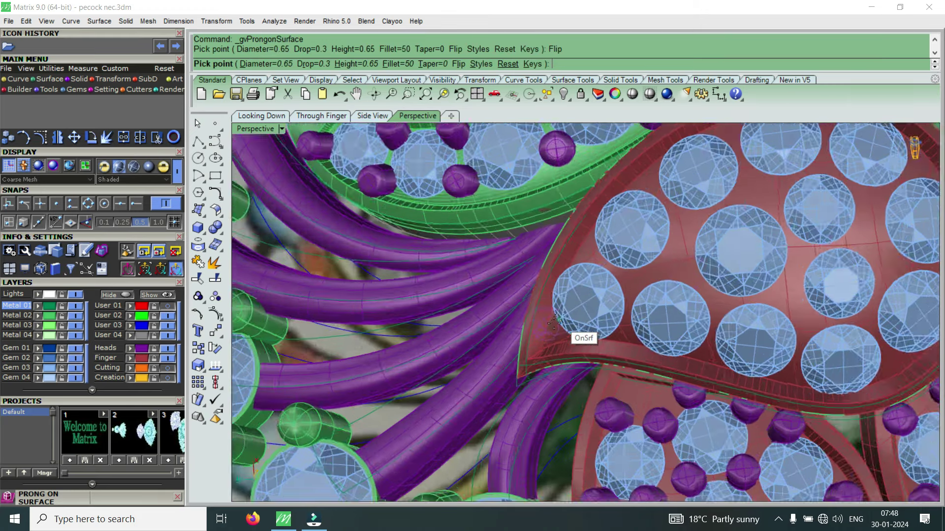
{"action": "scroll", "coordinate": [551, 333], "scroll_direction": "up", "scroll_amount": 2}
{"action": "scroll", "coordinate": [550, 332], "scroll_direction": "up", "scroll_amount": 1}
{"action": "scroll", "coordinate": [561, 337], "scroll_direction": "up", "scroll_amount": 2}
{"action": "scroll", "coordinate": [615, 327], "scroll_direction": "up", "scroll_amount": 2}
{"action": "mouse_move", "coordinate": [616, 327]}
{"action": "right_mouse_down"}
{"action": "mouse_move", "coordinate": [635, 307]}
{"action": "mouse_move", "coordinate": [622, 297]}
{"action": "right_mouse_up"}
{"action": "scroll", "coordinate": [627, 275], "scroll_direction": "up", "scroll_amount": 2}
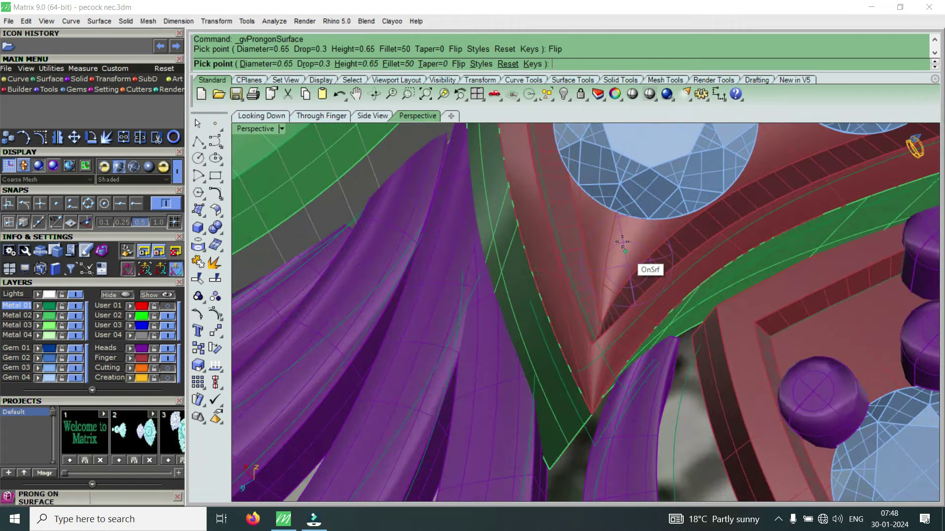
{"action": "scroll", "coordinate": [606, 276], "scroll_direction": "down", "scroll_amount": 2}
{"action": "scroll", "coordinate": [591, 305], "scroll_direction": "down", "scroll_amount": 3}
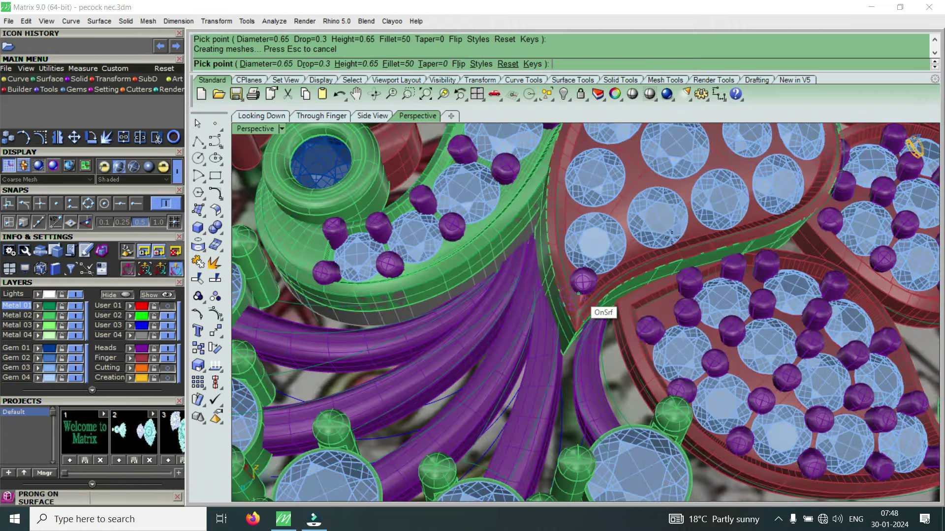
{"action": "scroll", "coordinate": [689, 233], "scroll_direction": "up", "scroll_amount": 3}
{"action": "scroll", "coordinate": [599, 298], "scroll_direction": "up", "scroll_amount": 2}
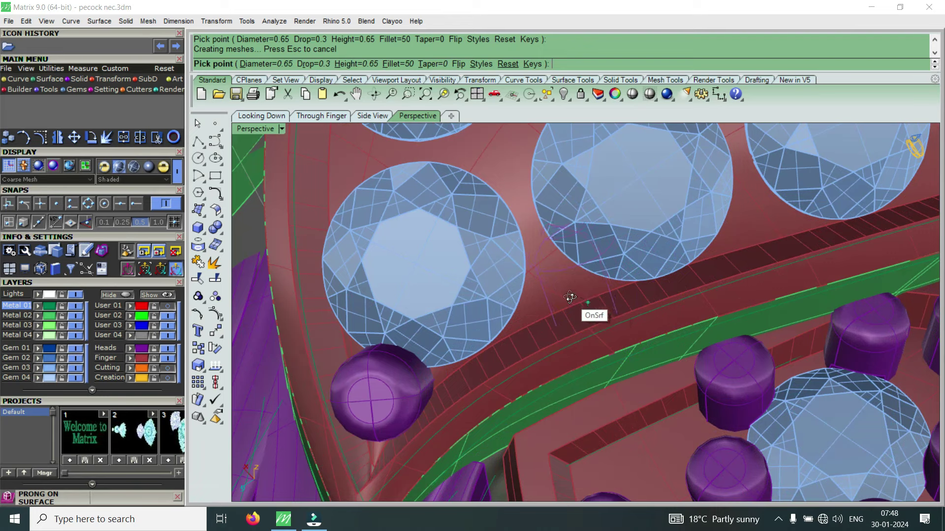
{"action": "scroll", "coordinate": [570, 297], "scroll_direction": "down", "scroll_amount": 2}
{"action": "scroll", "coordinate": [507, 243], "scroll_direction": "up", "scroll_amount": 2}
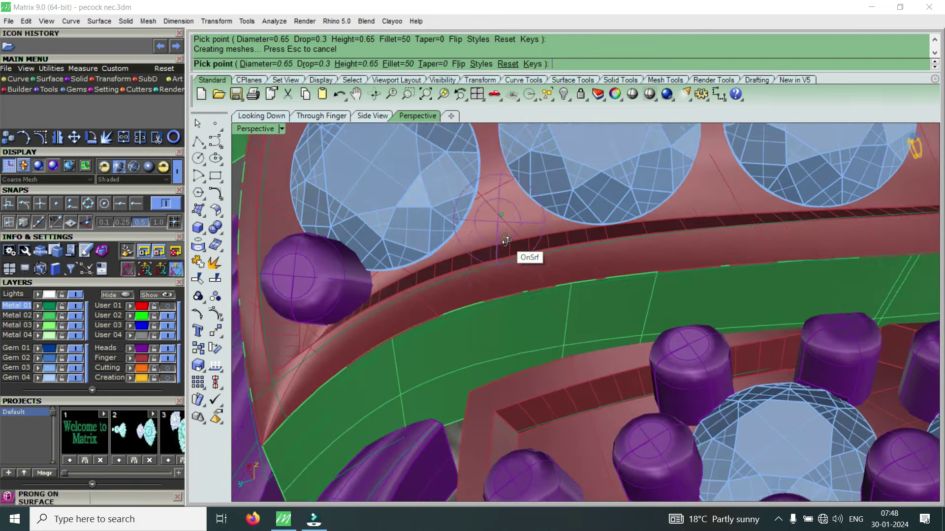
{"action": "scroll", "coordinate": [507, 241], "scroll_direction": "down", "scroll_amount": 2}
{"action": "scroll", "coordinate": [492, 231], "scroll_direction": "up", "scroll_amount": 2}
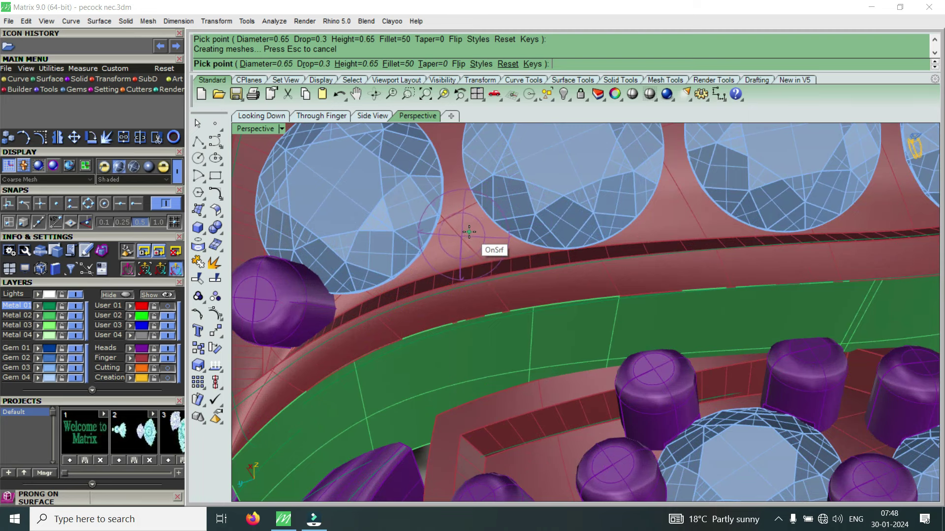
{"action": "left_click", "coordinate": [468, 232]}
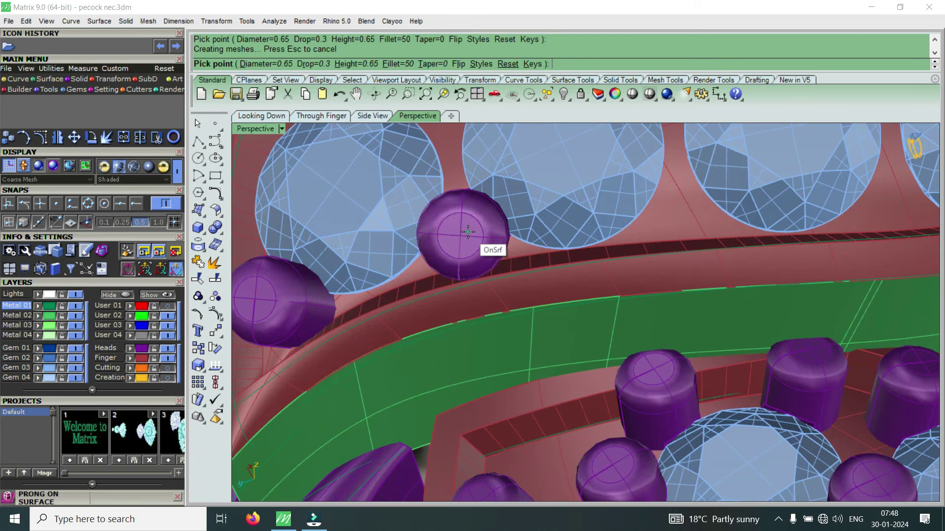
{"action": "scroll", "coordinate": [600, 272], "scroll_direction": "down", "scroll_amount": 2}
{"action": "scroll", "coordinate": [672, 266], "scroll_direction": "up", "scroll_amount": 1}
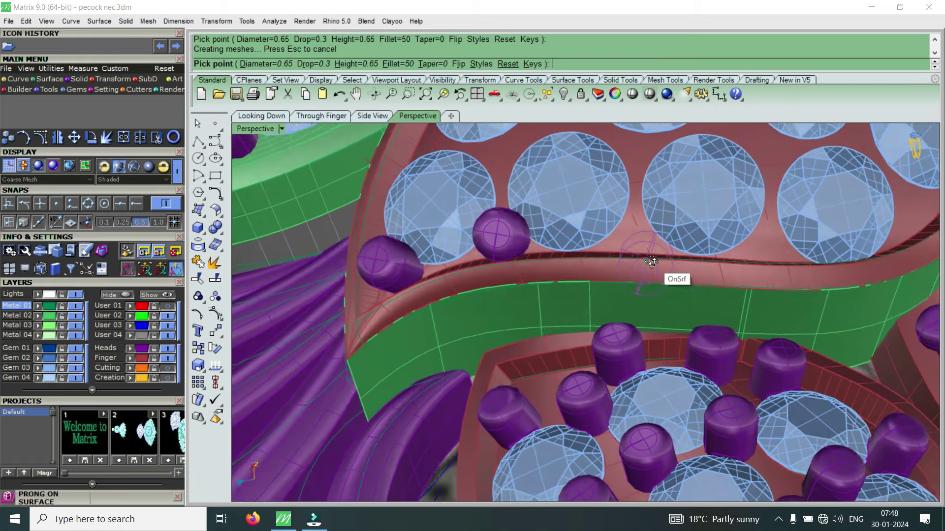
{"action": "scroll", "coordinate": [669, 261], "scroll_direction": "up", "scroll_amount": 1}
{"action": "scroll", "coordinate": [629, 222], "scroll_direction": "up", "scroll_amount": 2}
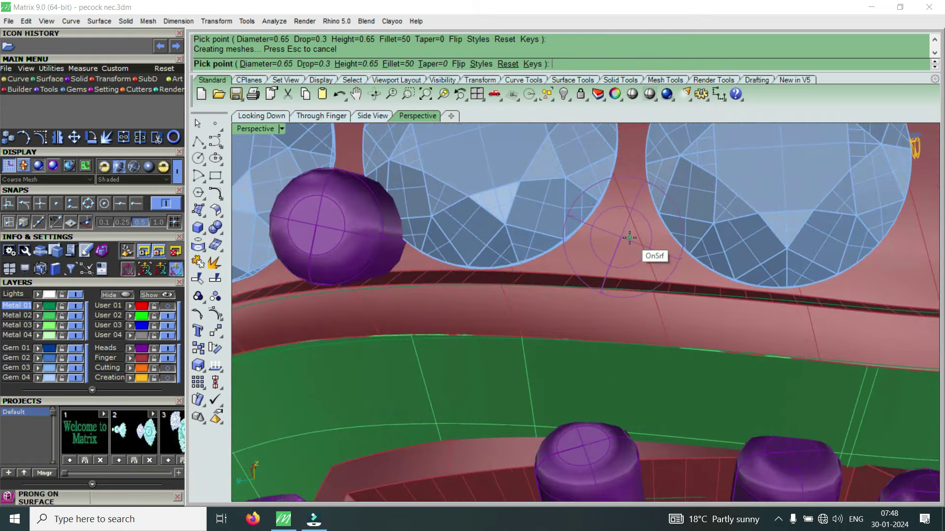
{"action": "scroll", "coordinate": [635, 235], "scroll_direction": "down", "scroll_amount": 3}
{"action": "scroll", "coordinate": [713, 246], "scroll_direction": "up", "scroll_amount": 2}
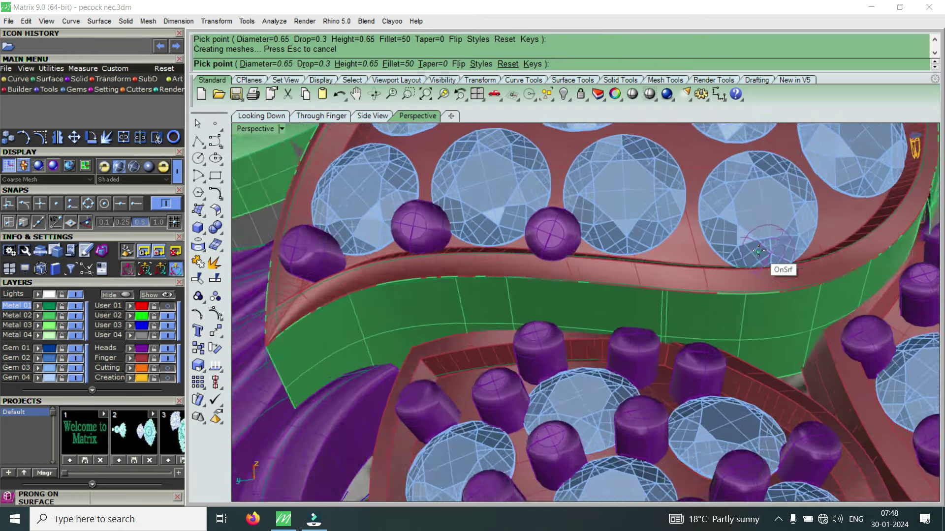
{"action": "scroll", "coordinate": [677, 262], "scroll_direction": "up", "scroll_amount": 1}
{"action": "scroll", "coordinate": [655, 259], "scroll_direction": "up", "scroll_amount": 1}
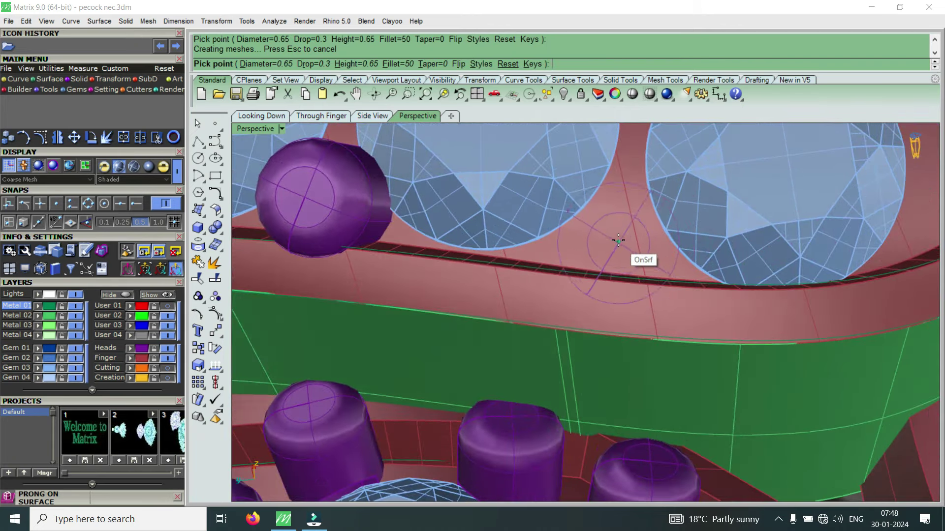
{"action": "scroll", "coordinate": [639, 234], "scroll_direction": "down", "scroll_amount": 2}
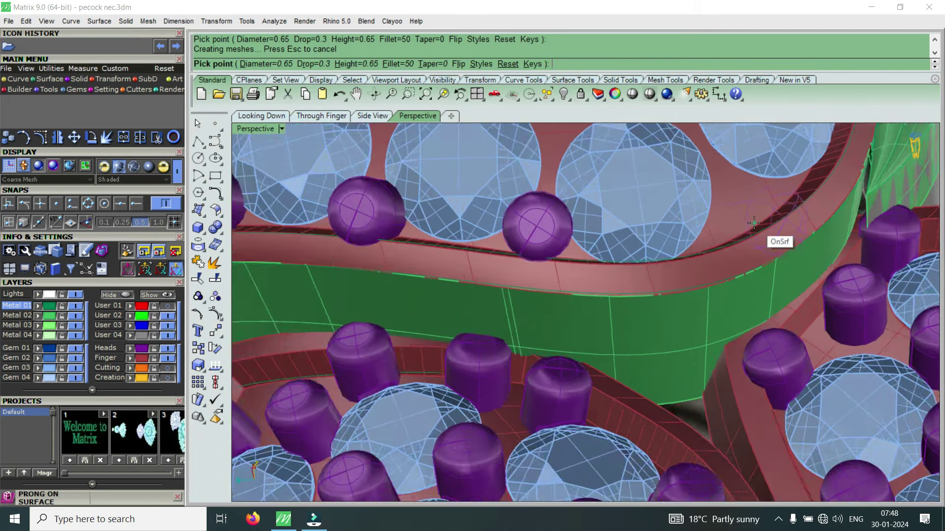
{"action": "scroll", "coordinate": [763, 227], "scroll_direction": "up", "scroll_amount": 2}
{"action": "scroll", "coordinate": [728, 229], "scroll_direction": "up", "scroll_amount": 1}
{"action": "scroll", "coordinate": [713, 236], "scroll_direction": "up", "scroll_amount": 2}
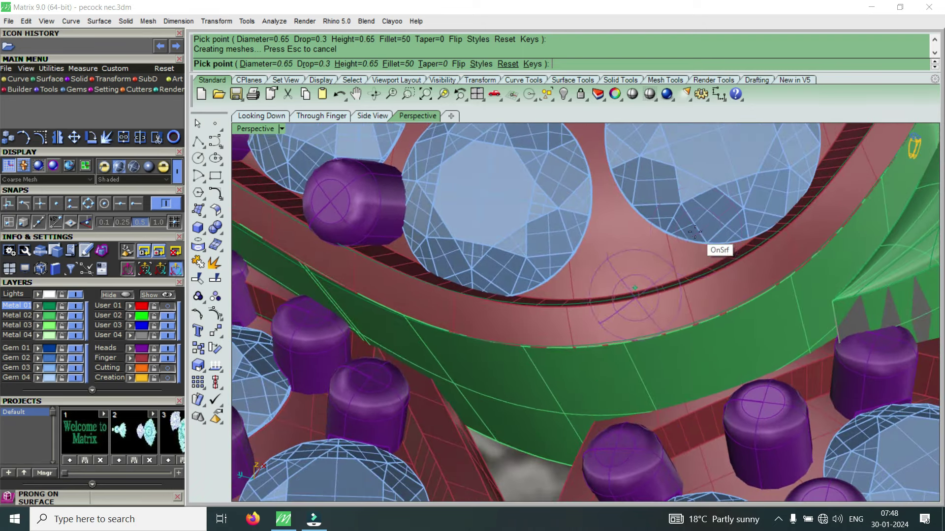
{"action": "right_click_drag", "start_coordinate": [624, 247], "coordinate": [617, 245]}
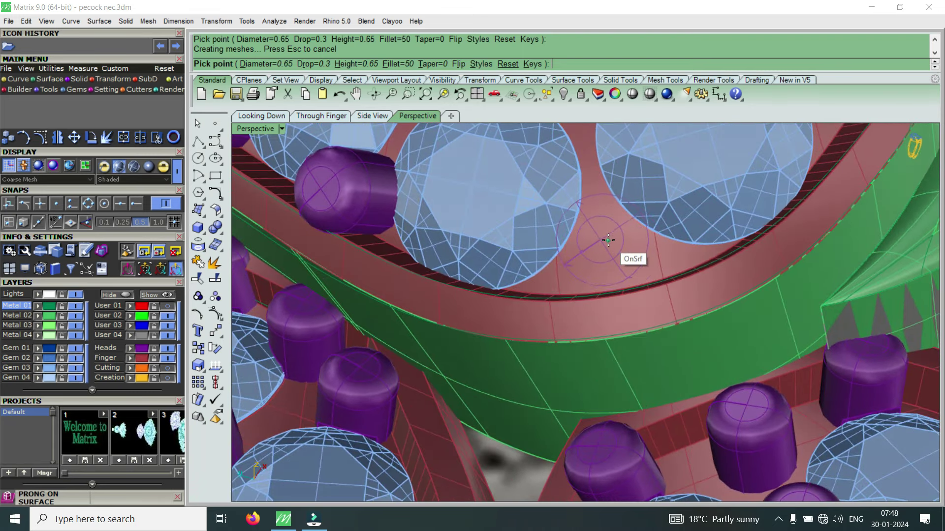
{"action": "left_click", "coordinate": [607, 234]}
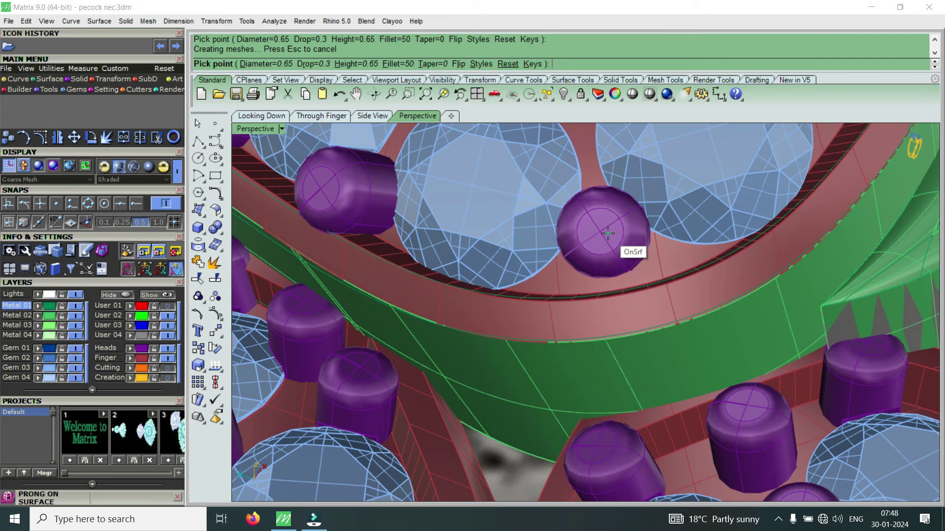
Add two more purple prongs in the next gem gaps along the red band.
{"action": "scroll", "coordinate": [598, 283], "scroll_direction": "down", "scroll_amount": 3}
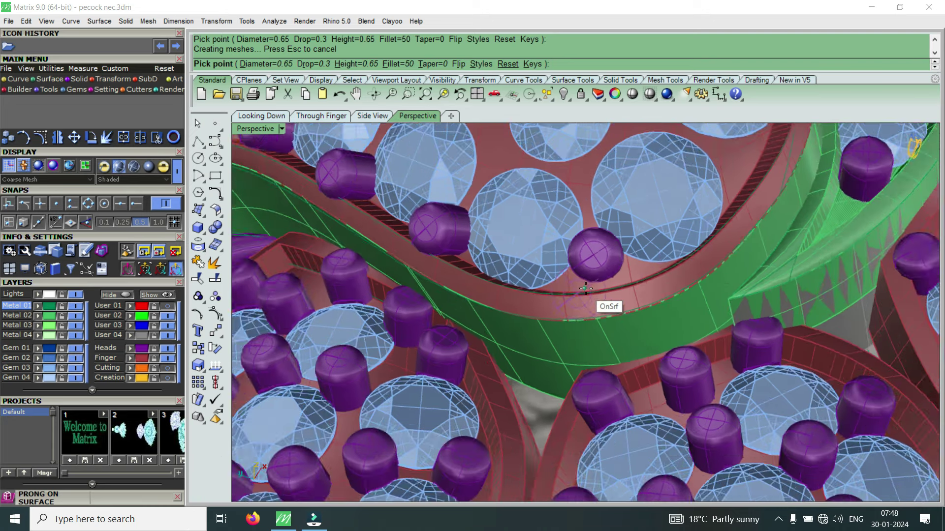
{"action": "scroll", "coordinate": [698, 231], "scroll_direction": "up", "scroll_amount": 3}
{"action": "scroll", "coordinate": [696, 236], "scroll_direction": "up", "scroll_amount": 1}
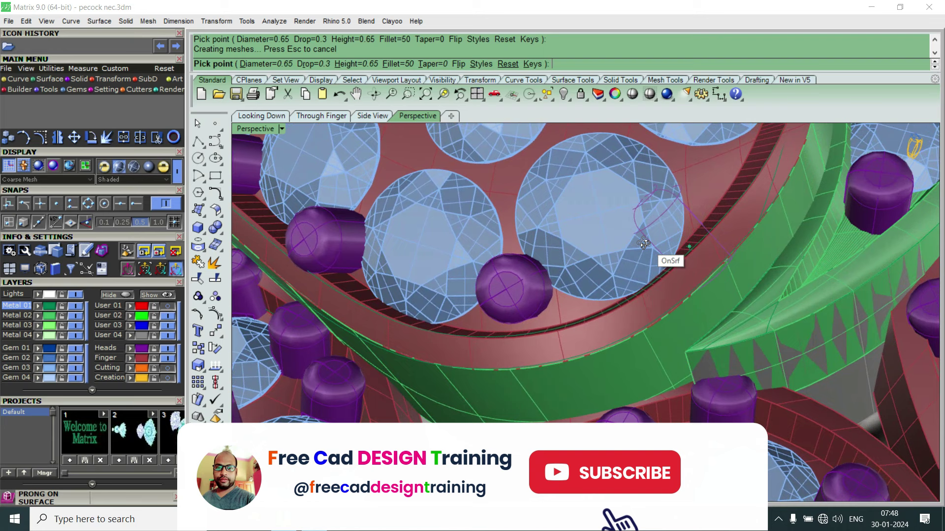
{"action": "scroll", "coordinate": [635, 253], "scroll_direction": "up", "scroll_amount": 2}
{"action": "mouse_move", "coordinate": [616, 253]}
{"action": "right_mouse_down"}
{"action": "mouse_move", "coordinate": [658, 234]}
{"action": "mouse_move", "coordinate": [639, 236]}
{"action": "right_mouse_up"}
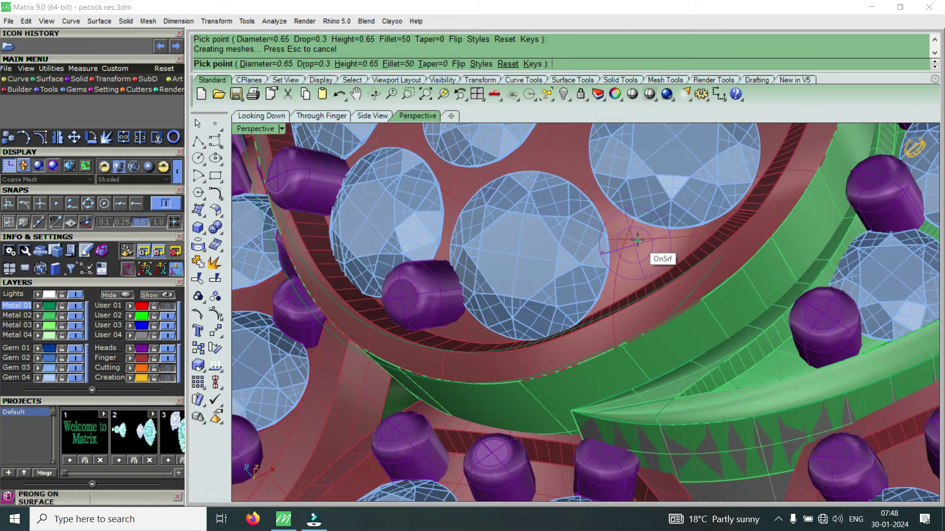
{"action": "scroll", "coordinate": [642, 245], "scroll_direction": "down", "scroll_amount": 2}
{"action": "scroll", "coordinate": [639, 261], "scroll_direction": "down", "scroll_amount": 2}
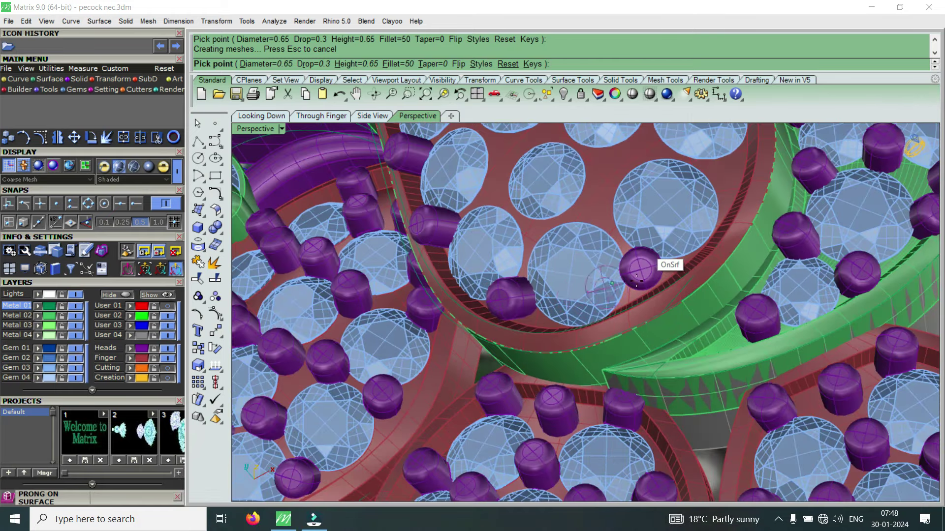
{"action": "scroll", "coordinate": [539, 298], "scroll_direction": "up", "scroll_amount": 2}
{"action": "scroll", "coordinate": [546, 276], "scroll_direction": "up", "scroll_amount": 2}
{"action": "scroll", "coordinate": [556, 251], "scroll_direction": "up", "scroll_amount": 2}
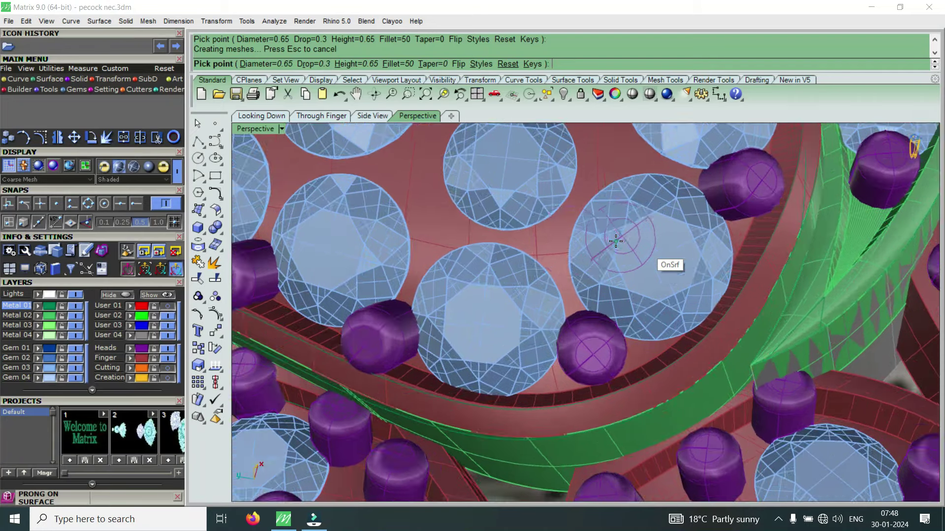
{"action": "scroll", "coordinate": [553, 246], "scroll_direction": "down", "scroll_amount": 1}
{"action": "scroll", "coordinate": [569, 263], "scroll_direction": "down", "scroll_amount": 3}
{"action": "scroll", "coordinate": [640, 290], "scroll_direction": "up", "scroll_amount": 2}
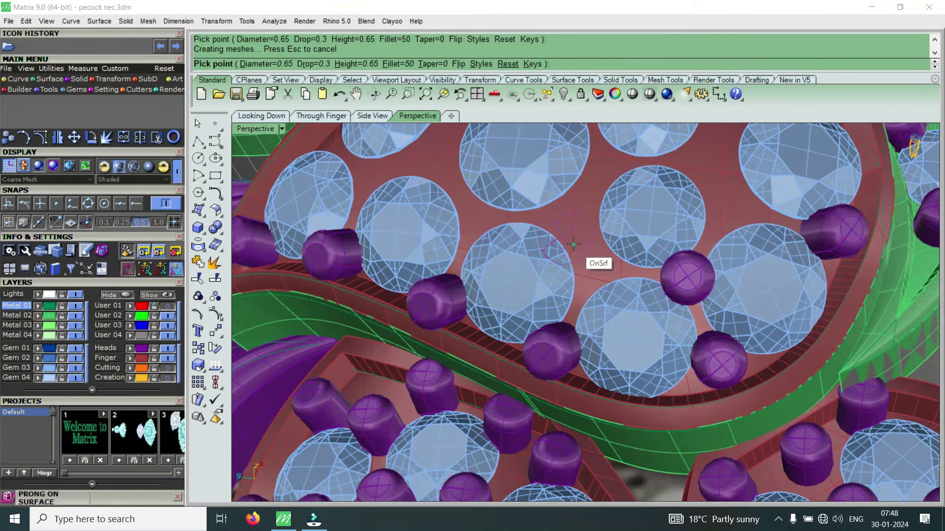
{"action": "scroll", "coordinate": [586, 240], "scroll_direction": "up", "scroll_amount": 1}
{"action": "scroll", "coordinate": [610, 261], "scroll_direction": "up", "scroll_amount": 1}
{"action": "scroll", "coordinate": [613, 274], "scroll_direction": "up", "scroll_amount": 1}
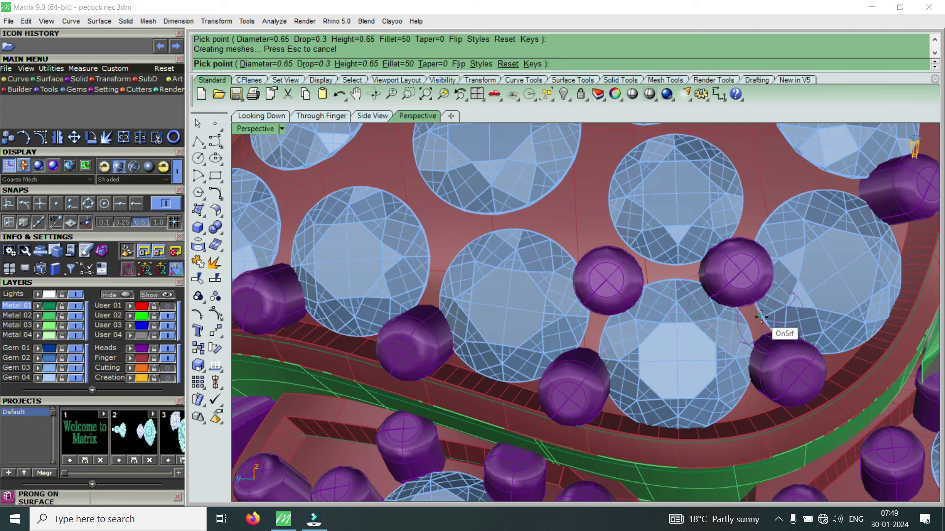
{"action": "scroll", "coordinate": [610, 285], "scroll_direction": "down", "scroll_amount": 2}
{"action": "scroll", "coordinate": [590, 276], "scroll_direction": "up", "scroll_amount": 2}
{"action": "scroll", "coordinate": [591, 273], "scroll_direction": "up", "scroll_amount": 1}
{"action": "scroll", "coordinate": [606, 281], "scroll_direction": "up", "scroll_amount": 1}
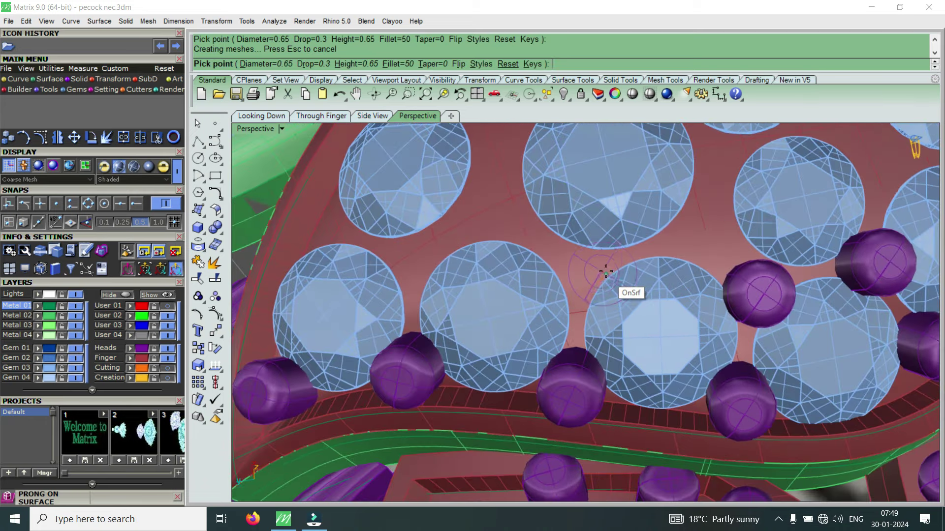
{"action": "scroll", "coordinate": [591, 273], "scroll_direction": "up", "scroll_amount": 2}
{"action": "left_click", "coordinate": [584, 280]}
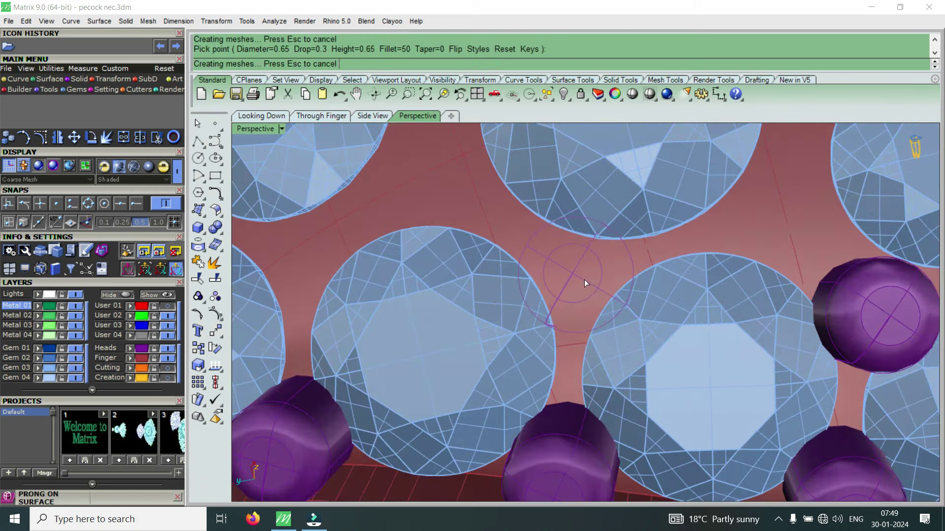
{"action": "scroll", "coordinate": [714, 310], "scroll_direction": "down", "scroll_amount": 1}
{"action": "scroll", "coordinate": [621, 303], "scroll_direction": "down", "scroll_amount": 2}
{"action": "scroll", "coordinate": [548, 298], "scroll_direction": "up", "scroll_amount": 3}
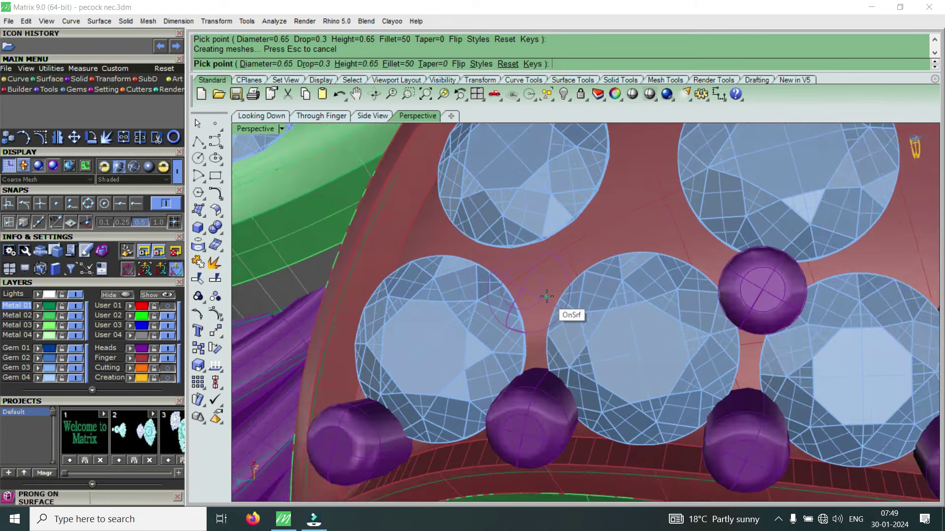
{"action": "right_click_drag", "start_coordinate": [547, 296], "coordinate": [586, 302]}
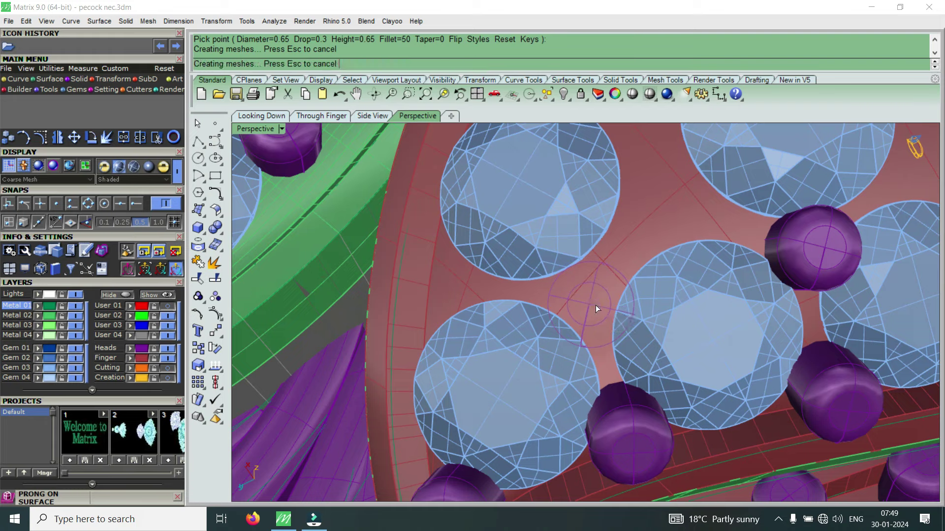
{"action": "left_click", "coordinate": [595, 305]}
Place the last two prongs near the band edge, then end the prong command.
{"action": "scroll", "coordinate": [591, 315], "scroll_direction": "down", "scroll_amount": 2}
{"action": "scroll", "coordinate": [461, 285], "scroll_direction": "up", "scroll_amount": 2}
{"action": "scroll", "coordinate": [512, 295], "scroll_direction": "down", "scroll_amount": 1}
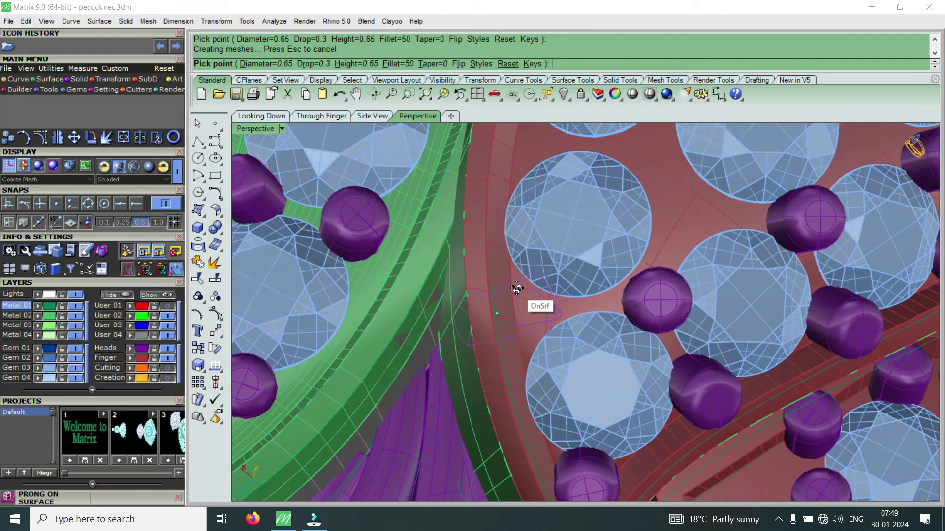
{"action": "scroll", "coordinate": [551, 296], "scroll_direction": "up", "scroll_amount": 2}
{"action": "scroll", "coordinate": [570, 307], "scroll_direction": "up", "scroll_amount": 2}
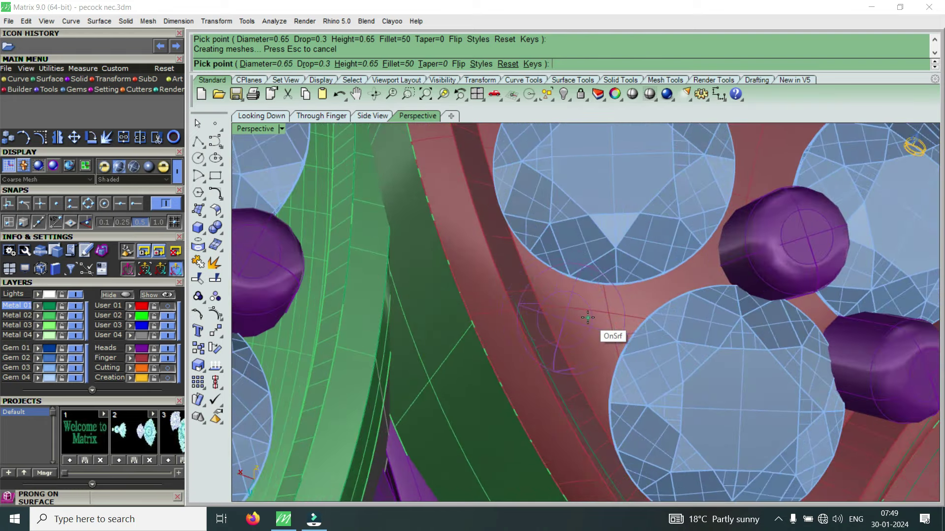
{"action": "right_click_drag", "start_coordinate": [588, 317], "coordinate": [630, 317]}
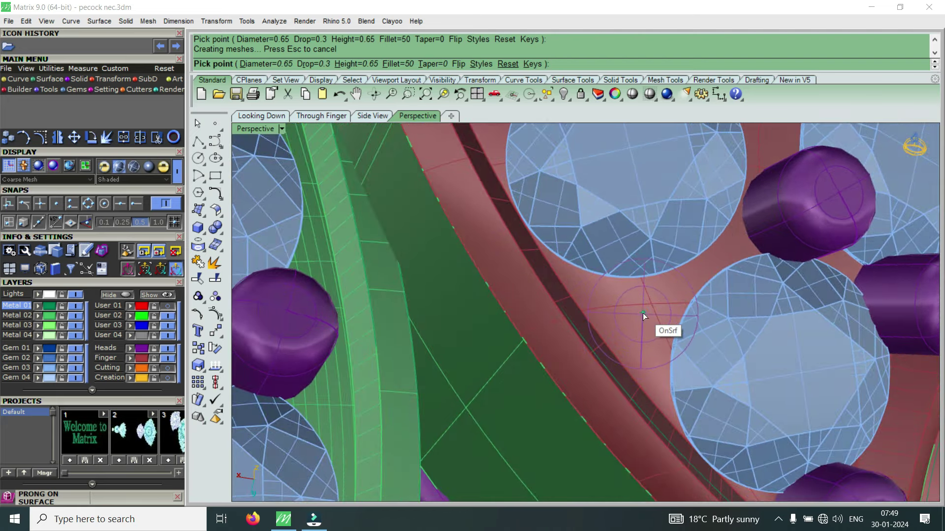
{"action": "scroll", "coordinate": [645, 317], "scroll_direction": "down", "scroll_amount": 2}
{"action": "scroll", "coordinate": [649, 320], "scroll_direction": "down", "scroll_amount": 3}
{"action": "scroll", "coordinate": [645, 296], "scroll_direction": "down", "scroll_amount": 2}
{"action": "scroll", "coordinate": [625, 266], "scroll_direction": "up", "scroll_amount": 2}
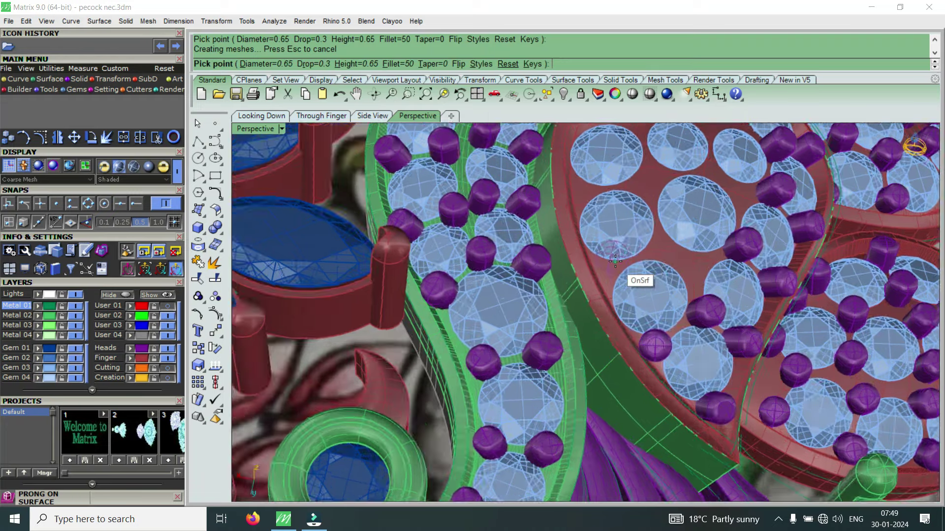
{"action": "scroll", "coordinate": [613, 268], "scroll_direction": "up", "scroll_amount": 3}
{"action": "scroll", "coordinate": [615, 286], "scroll_direction": "up", "scroll_amount": 2}
{"action": "scroll", "coordinate": [635, 298], "scroll_direction": "up", "scroll_amount": 1}
{"action": "scroll", "coordinate": [640, 301], "scroll_direction": "up", "scroll_amount": 1}
{"action": "scroll", "coordinate": [639, 303], "scroll_direction": "up", "scroll_amount": 1}
{"action": "scroll", "coordinate": [634, 302], "scroll_direction": "up", "scroll_amount": 1}
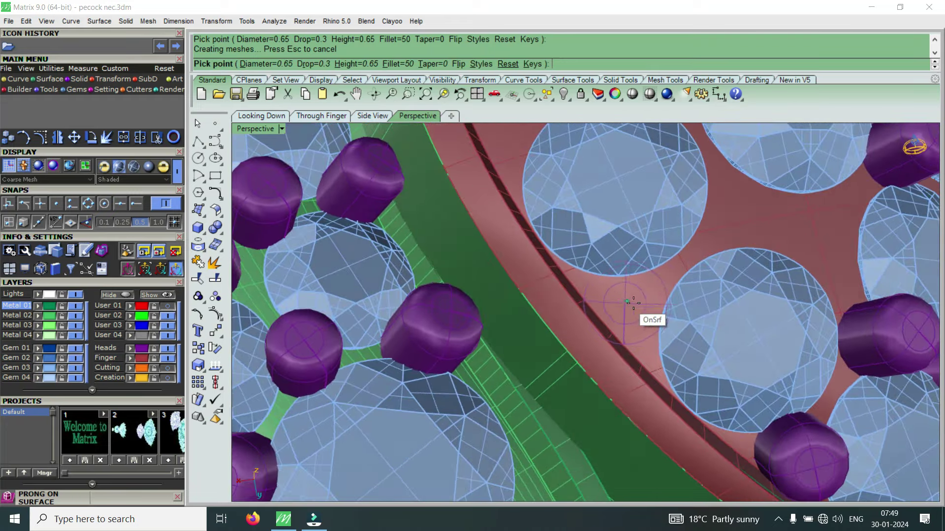
{"action": "left_click", "coordinate": [636, 306]}
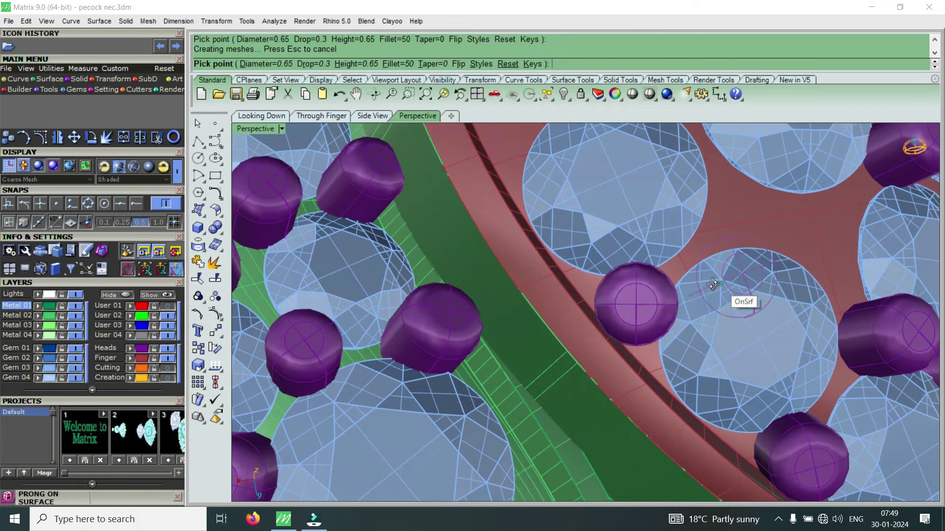
{"action": "scroll", "coordinate": [685, 288], "scroll_direction": "up", "scroll_amount": 1}
{"action": "scroll", "coordinate": [652, 292], "scroll_direction": "down", "scroll_amount": 1}
{"action": "scroll", "coordinate": [640, 308], "scroll_direction": "down", "scroll_amount": 2}
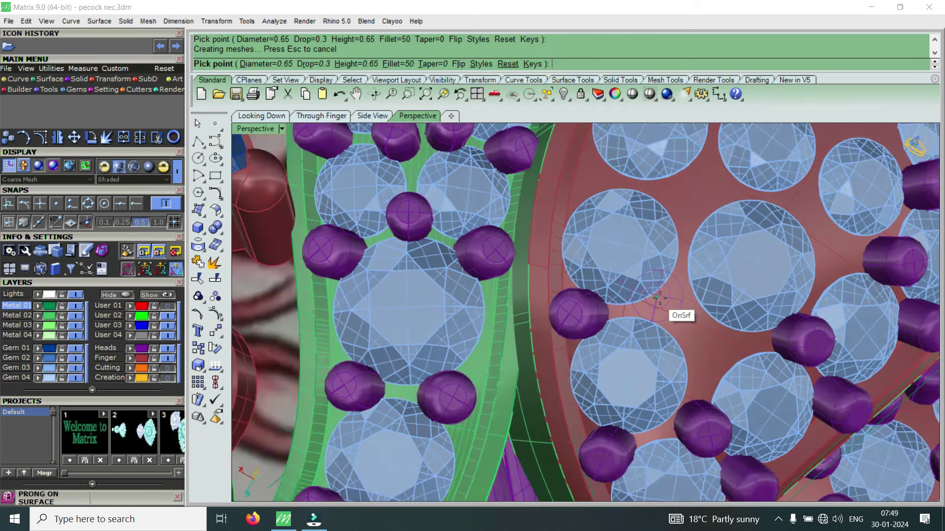
{"action": "scroll", "coordinate": [665, 310], "scroll_direction": "up", "scroll_amount": 3}
{"action": "left_click", "coordinate": [666, 315]}
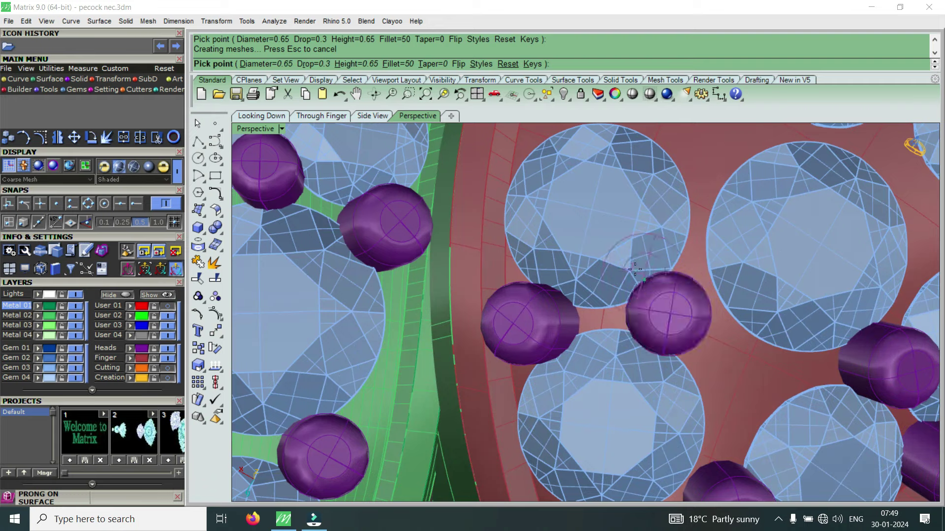
{"action": "scroll", "coordinate": [639, 275], "scroll_direction": "down", "scroll_amount": 1}
{"action": "scroll", "coordinate": [711, 377], "scroll_direction": "down", "scroll_amount": 1}
{"action": "scroll", "coordinate": [707, 374], "scroll_direction": "up", "scroll_amount": 1}
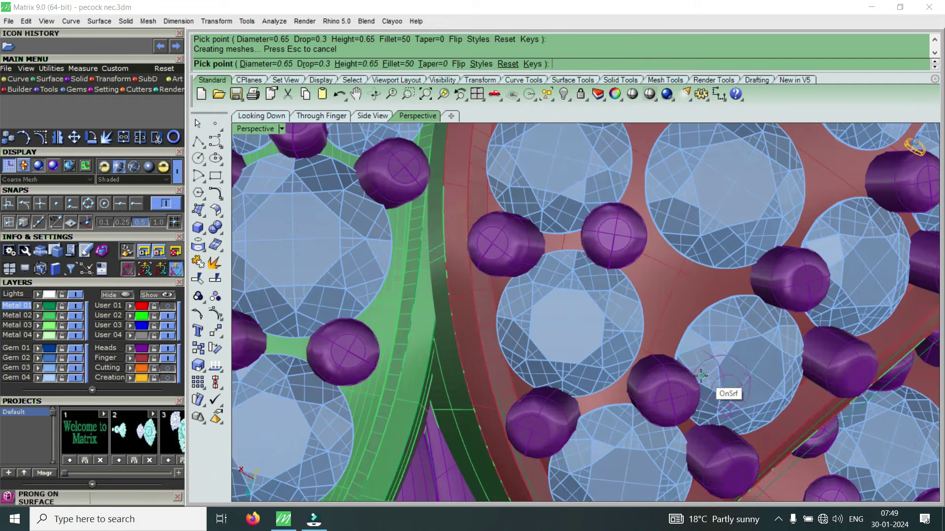
{"action": "scroll", "coordinate": [699, 374], "scroll_direction": "down", "scroll_amount": 1}
{"action": "scroll", "coordinate": [679, 362], "scroll_direction": "up", "scroll_amount": 1}
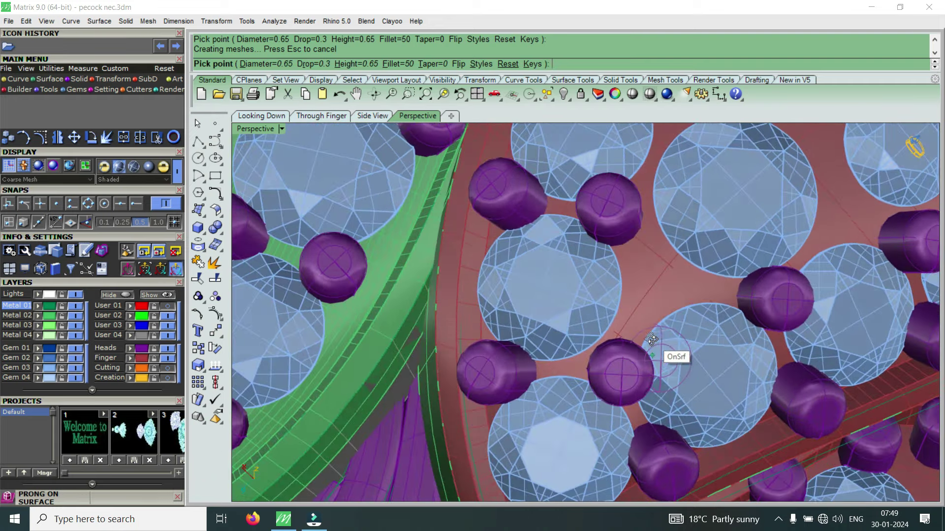
{"action": "key", "text": "Escape"}
Delete the stray prong and place a 0.7-diameter prong in a gap between stones.
{"action": "left_click", "coordinate": [602, 348]}
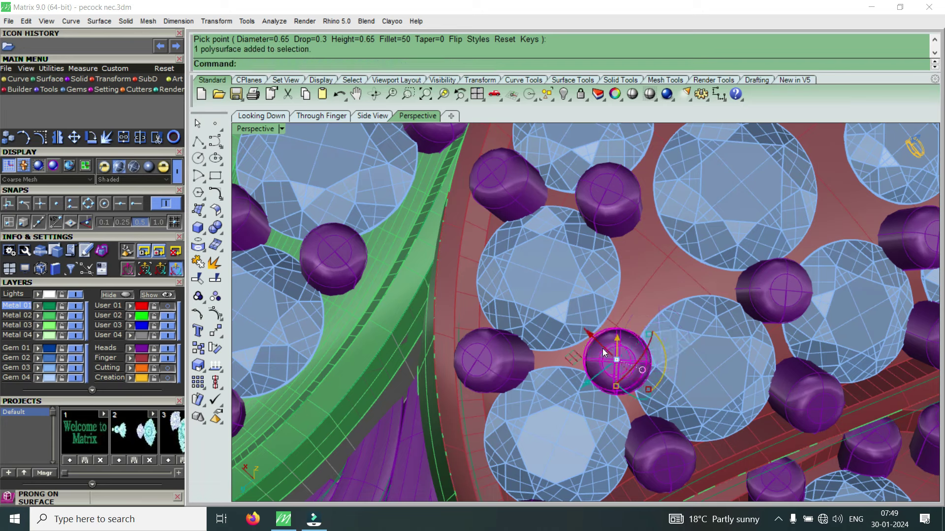
{"action": "key", "text": "Delete"}
{"action": "key", "text": "Return"}
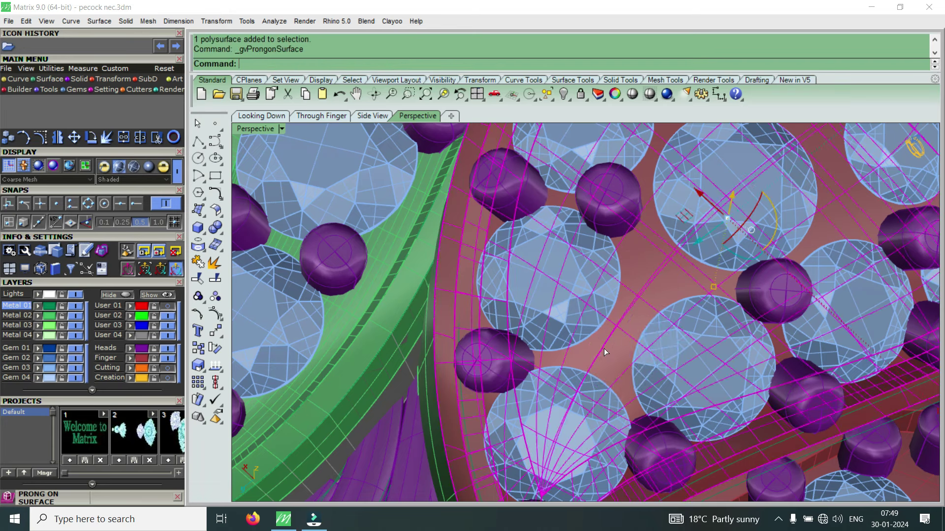
{"action": "scroll", "coordinate": [601, 353], "scroll_direction": "up", "scroll_amount": 2}
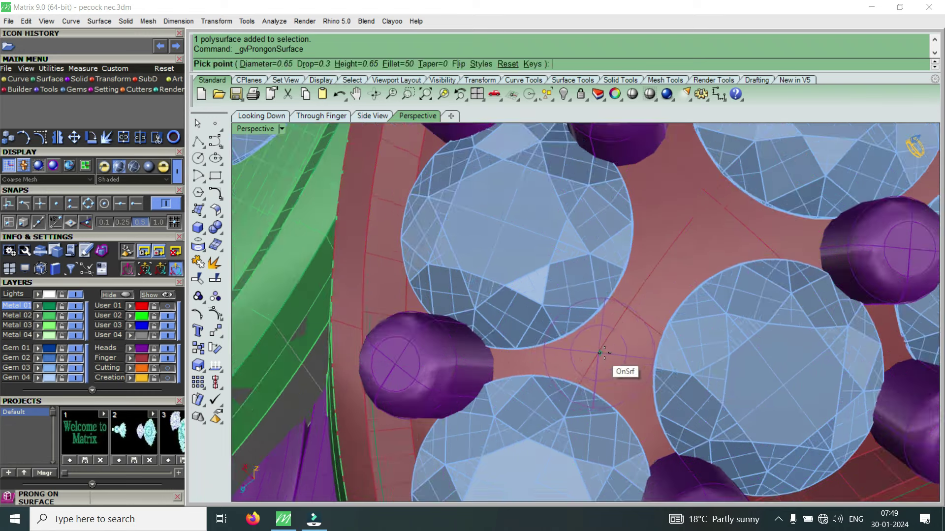
{"action": "key", "text": "Up"}
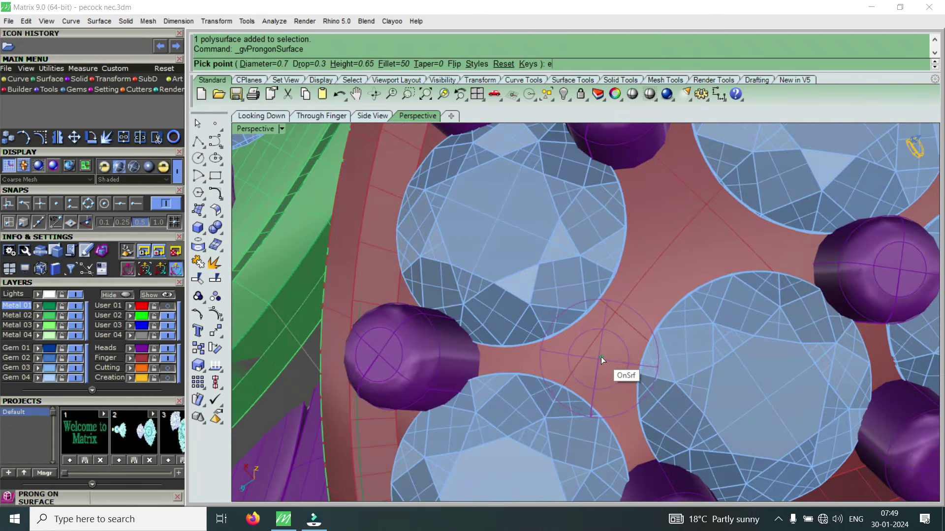
{"action": "left_click", "coordinate": [601, 358]}
Orbit back over the red band and return the prong diameter to 0.65.
{"action": "scroll", "coordinate": [601, 357], "scroll_direction": "down", "scroll_amount": 3}
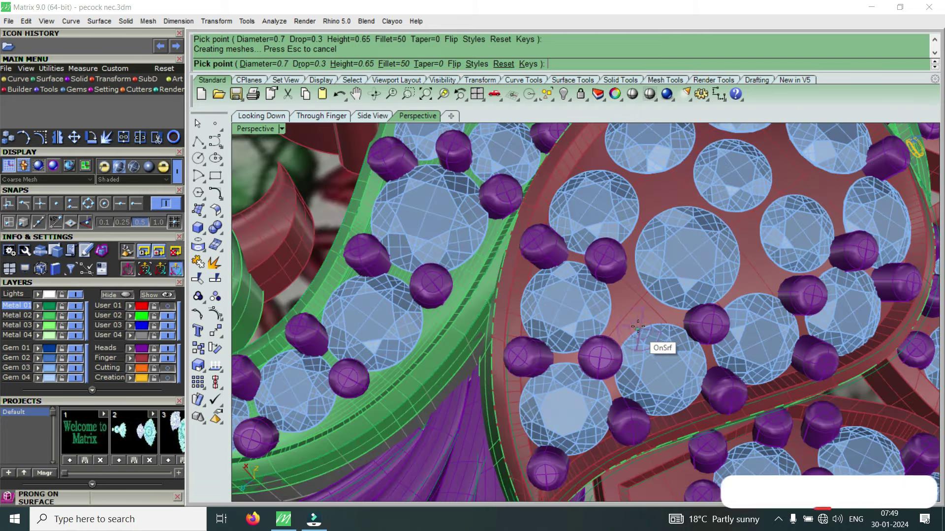
{"action": "scroll", "coordinate": [633, 315], "scroll_direction": "up", "scroll_amount": 2}
{"action": "scroll", "coordinate": [634, 306], "scroll_direction": "up", "scroll_amount": 1}
{"action": "right_click_drag", "start_coordinate": [635, 306], "coordinate": [620, 313]}
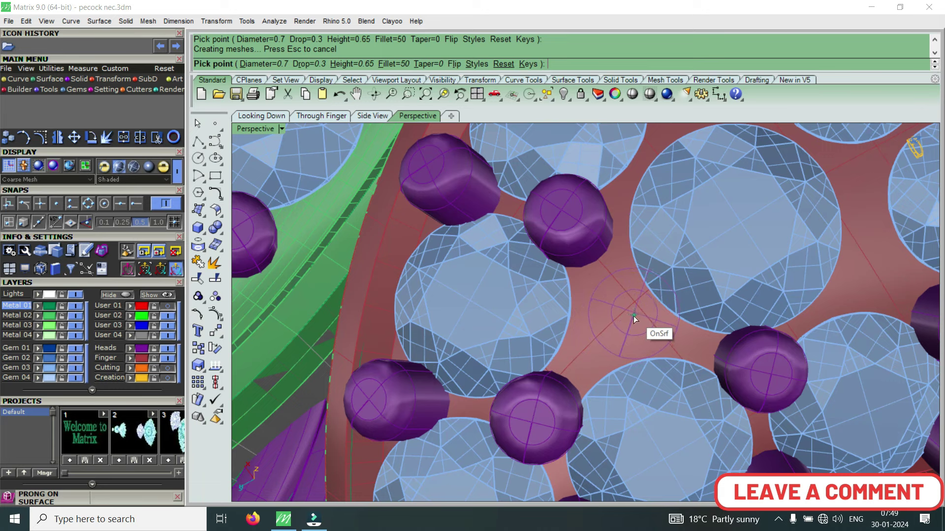
{"action": "scroll", "coordinate": [633, 316], "scroll_direction": "down", "scroll_amount": 1}
{"action": "scroll", "coordinate": [634, 318], "scroll_direction": "down", "scroll_amount": 2}
{"action": "scroll", "coordinate": [741, 264], "scroll_direction": "up", "scroll_amount": 1}
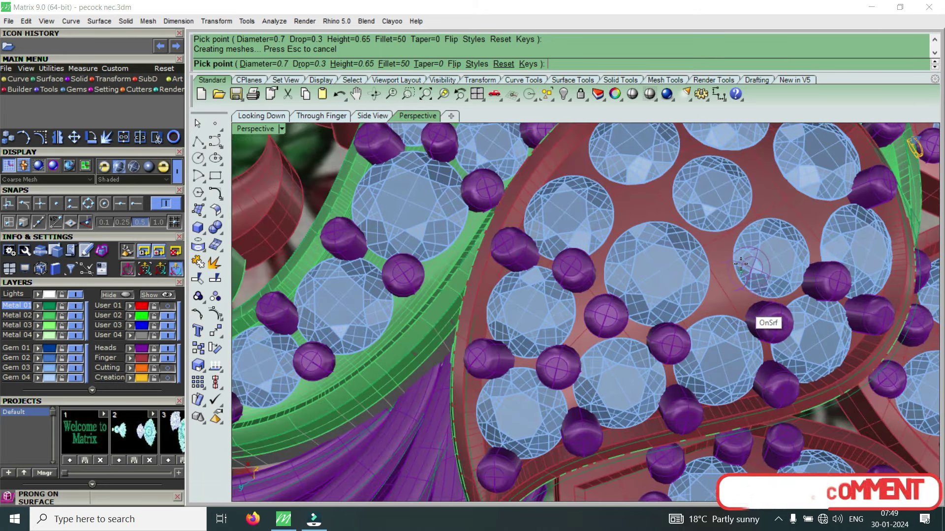
{"action": "scroll", "coordinate": [741, 264], "scroll_direction": "up", "scroll_amount": 3}
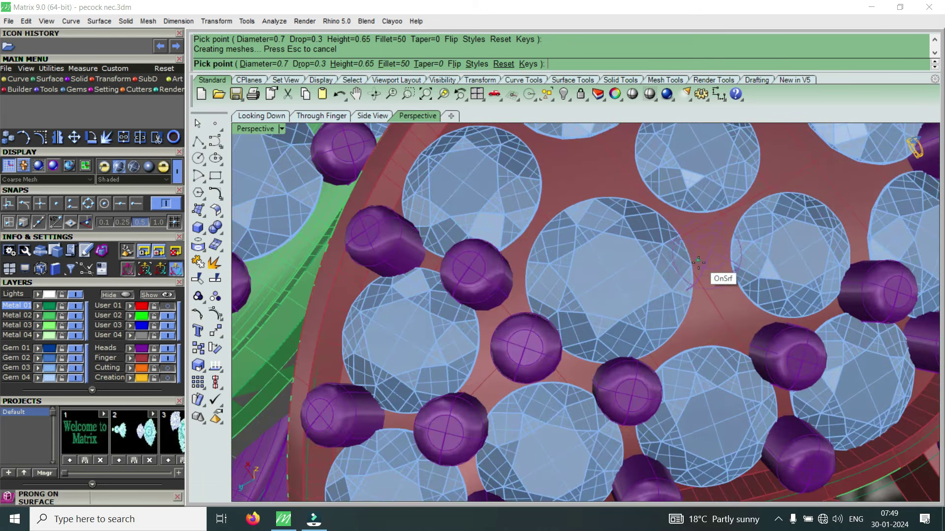
{"action": "right_click_drag", "start_coordinate": [550, 259], "coordinate": [776, 339]}
{"action": "scroll", "coordinate": [709, 303], "scroll_direction": "down", "scroll_amount": 3}
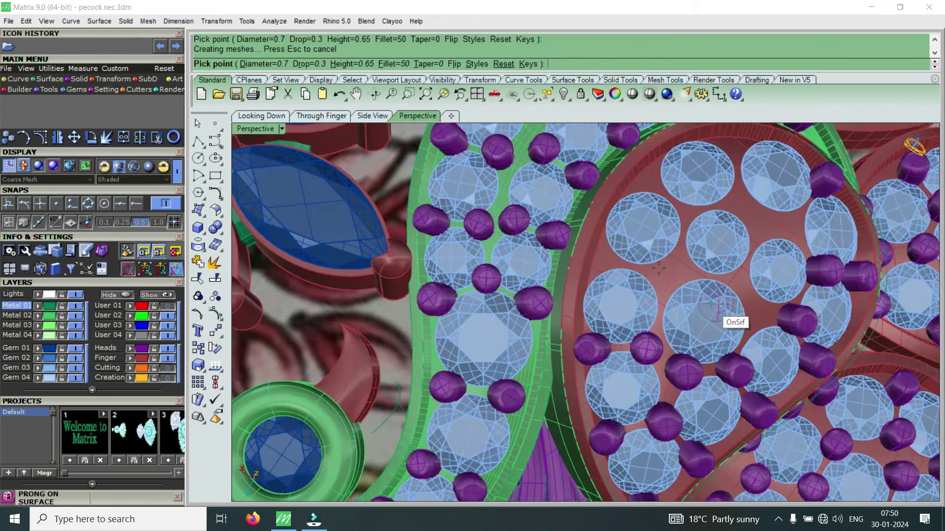
{"action": "scroll", "coordinate": [661, 275], "scroll_direction": "up", "scroll_amount": 3}
{"action": "scroll", "coordinate": [671, 288], "scroll_direction": "up", "scroll_amount": 2}
{"action": "scroll", "coordinate": [682, 296], "scroll_direction": "up", "scroll_amount": 2}
{"action": "right_click_drag", "start_coordinate": [682, 296], "coordinate": [677, 301]}
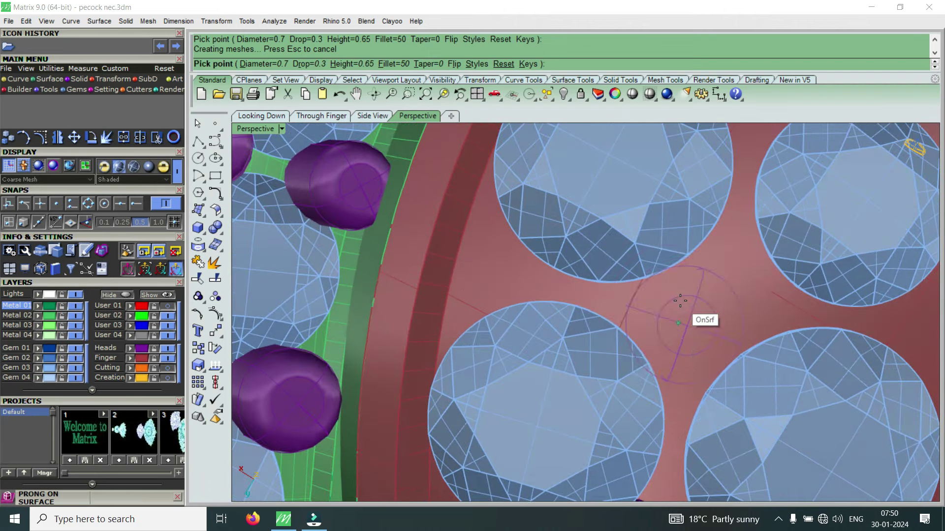
{"action": "key", "text": "q"}
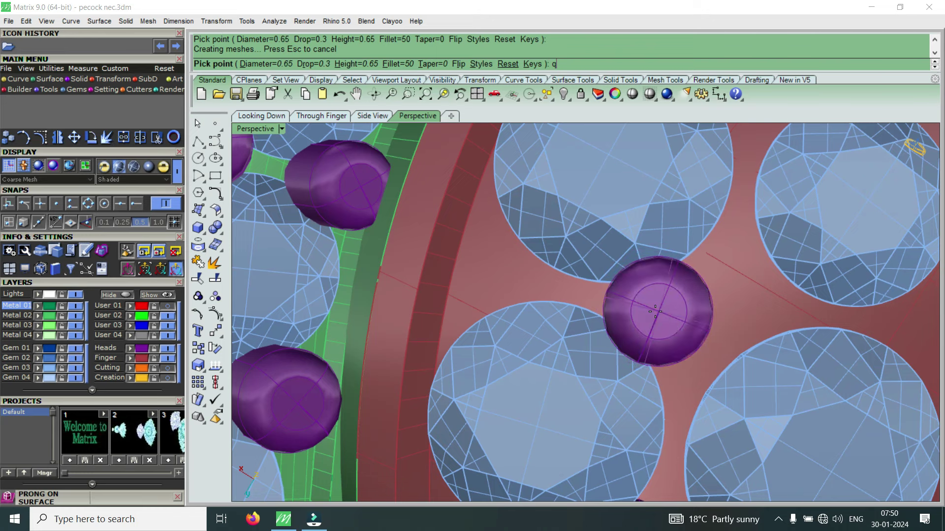
Place a purple prong between stones near the red band's edge.
{"action": "scroll", "coordinate": [620, 300], "scroll_direction": "down", "scroll_amount": 3}
{"action": "scroll", "coordinate": [605, 296], "scroll_direction": "up", "scroll_amount": 3}
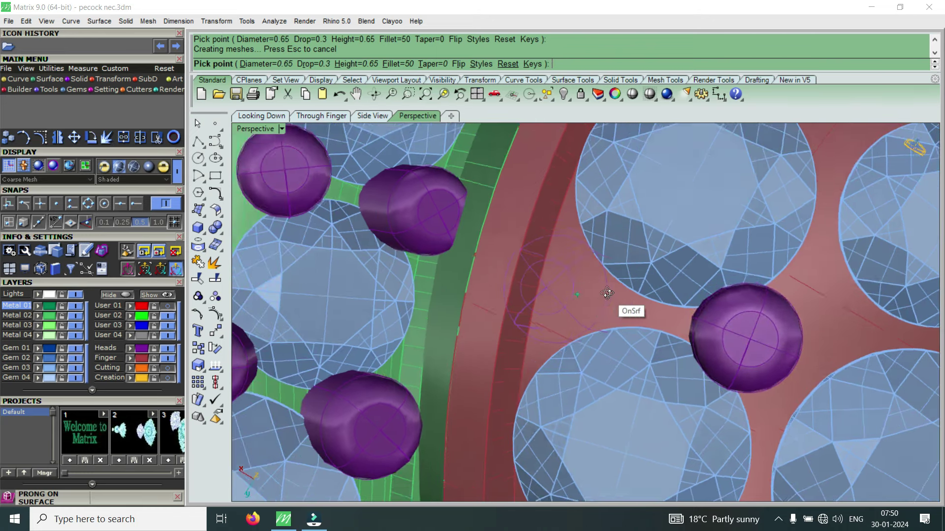
{"action": "right_click_drag", "start_coordinate": [635, 294], "coordinate": [600, 265]}
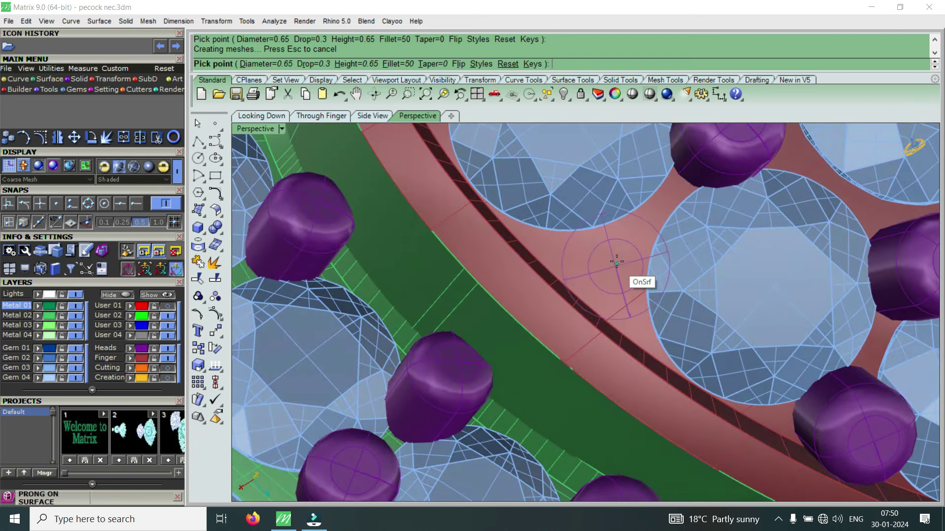
{"action": "left_click", "coordinate": [615, 260]}
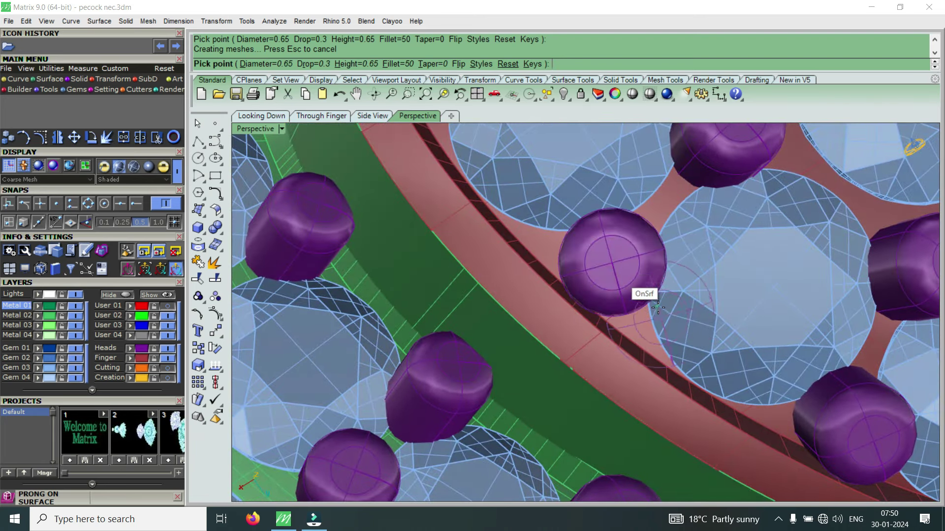
{"action": "scroll", "coordinate": [640, 295], "scroll_direction": "down", "scroll_amount": 3}
{"action": "scroll", "coordinate": [660, 307], "scroll_direction": "down", "scroll_amount": 2}
{"action": "scroll", "coordinate": [591, 243], "scroll_direction": "up", "scroll_amount": 3}
{"action": "scroll", "coordinate": [591, 243], "scroll_direction": "up", "scroll_amount": 2}
{"action": "scroll", "coordinate": [591, 243], "scroll_direction": "up", "scroll_amount": 2}
{"action": "scroll", "coordinate": [591, 243], "scroll_direction": "up", "scroll_amount": 2}
{"action": "scroll", "coordinate": [724, 244], "scroll_direction": "down", "scroll_amount": 2}
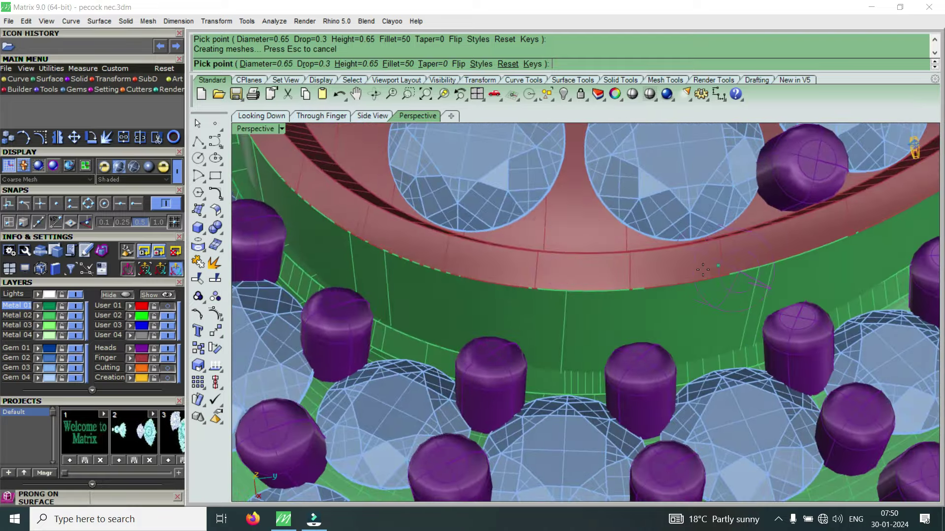
{"action": "scroll", "coordinate": [664, 251], "scroll_direction": "down", "scroll_amount": 2}
{"action": "scroll", "coordinate": [621, 257], "scroll_direction": "up", "scroll_amount": 3}
{"action": "scroll", "coordinate": [621, 257], "scroll_direction": "up", "scroll_amount": 2}
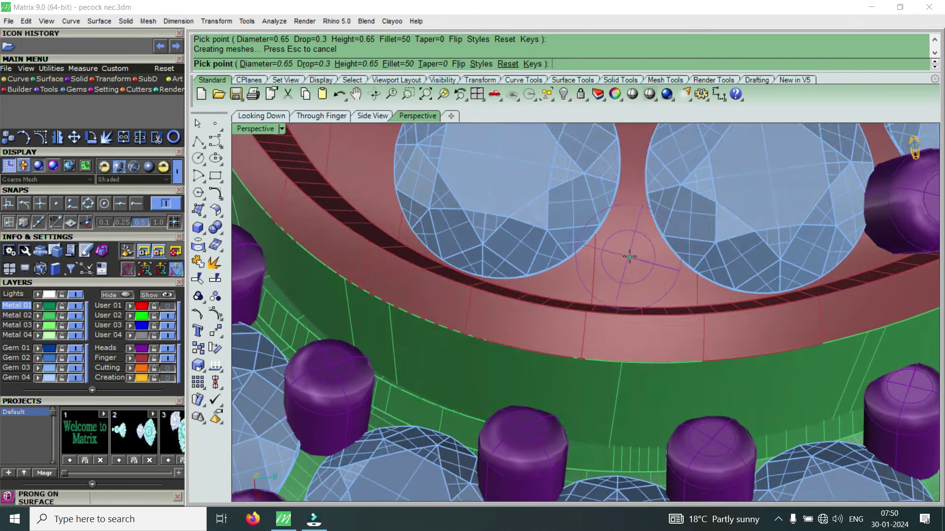
Add two more prongs in the rim gaps and raise the prong diameter to 0.7.
{"action": "left_click", "coordinate": [629, 251]}
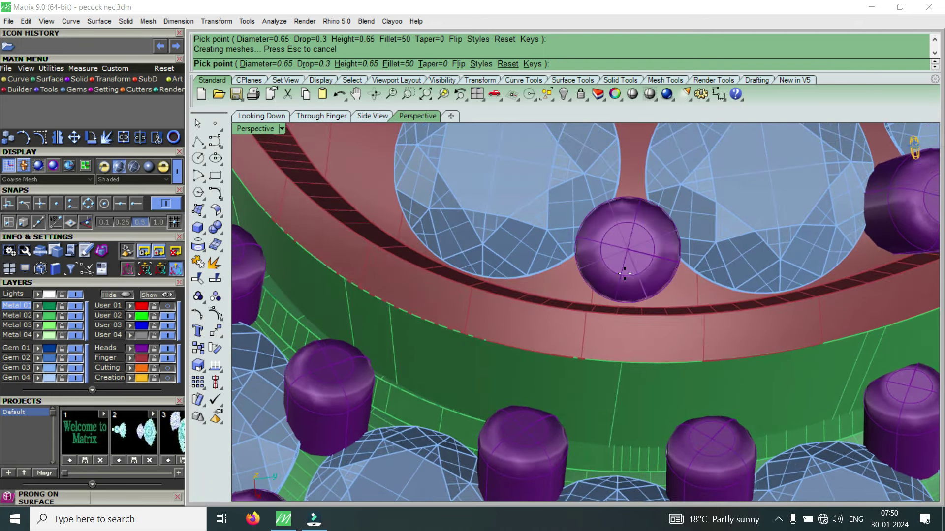
{"action": "scroll", "coordinate": [632, 275], "scroll_direction": "down", "scroll_amount": 3}
{"action": "scroll", "coordinate": [634, 295], "scroll_direction": "up", "scroll_amount": 2}
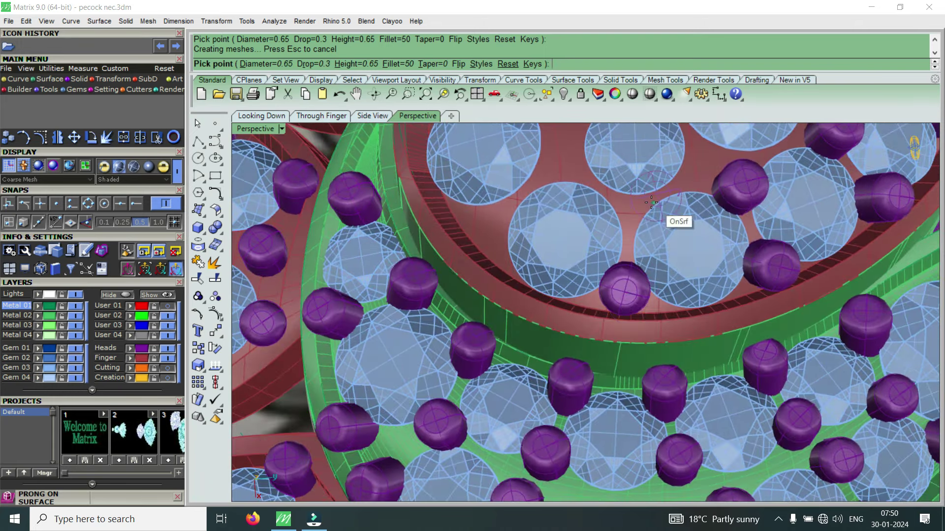
{"action": "scroll", "coordinate": [672, 219], "scroll_direction": "up", "scroll_amount": 2}
{"action": "scroll", "coordinate": [640, 229], "scroll_direction": "up", "scroll_amount": 1}
{"action": "scroll", "coordinate": [624, 230], "scroll_direction": "up", "scroll_amount": 1}
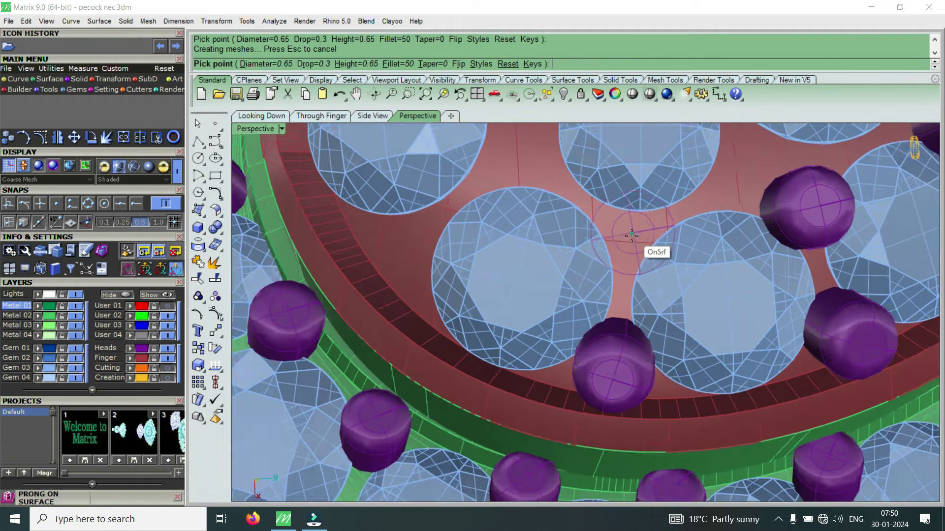
{"action": "scroll", "coordinate": [629, 236], "scroll_direction": "up", "scroll_amount": 1}
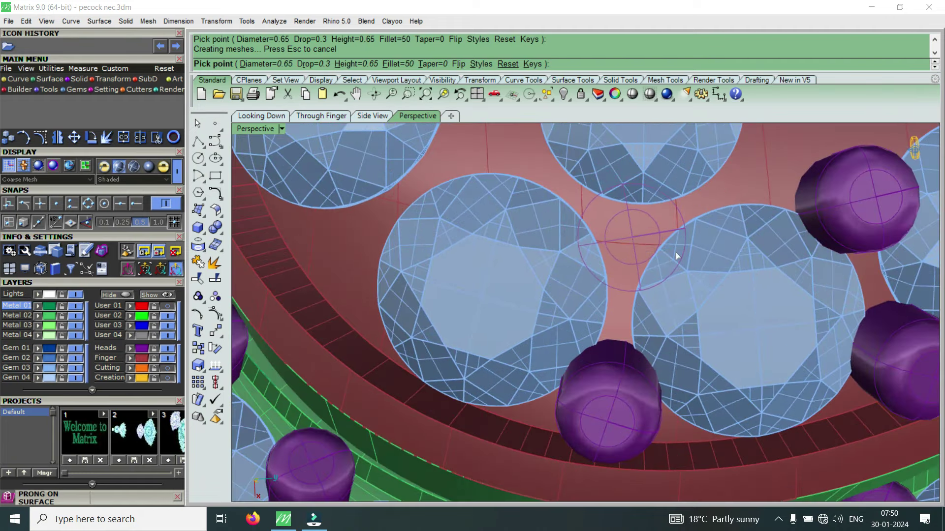
{"action": "left_click", "coordinate": [677, 256]}
{"action": "scroll", "coordinate": [699, 281], "scroll_direction": "down", "scroll_amount": 2}
{"action": "scroll", "coordinate": [615, 315], "scroll_direction": "down", "scroll_amount": 1}
{"action": "scroll", "coordinate": [502, 320], "scroll_direction": "up", "scroll_amount": 1}
{"action": "scroll", "coordinate": [512, 310], "scroll_direction": "down", "scroll_amount": 1}
{"action": "scroll", "coordinate": [586, 309], "scroll_direction": "down", "scroll_amount": 1}
{"action": "scroll", "coordinate": [605, 305], "scroll_direction": "down", "scroll_amount": 1}
{"action": "scroll", "coordinate": [590, 334], "scroll_direction": "down", "scroll_amount": 2}
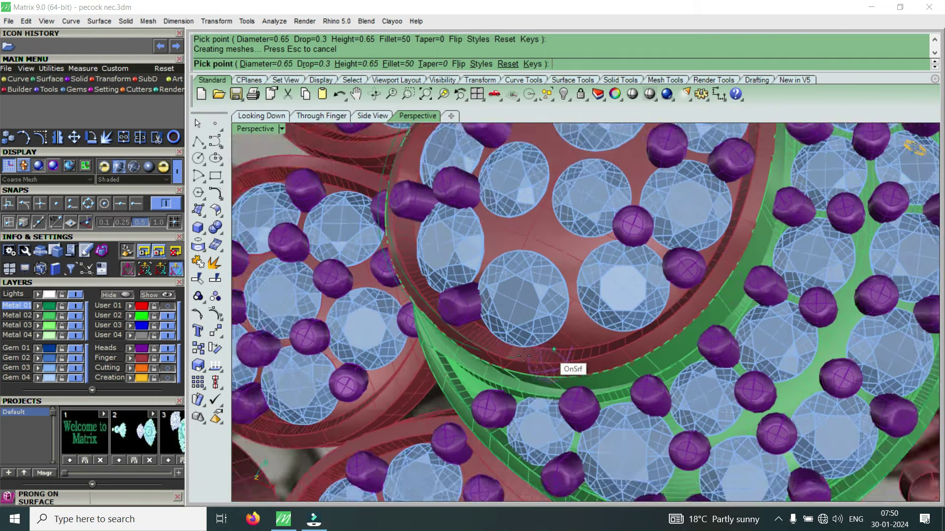
{"action": "scroll", "coordinate": [524, 357], "scroll_direction": "up", "scroll_amount": 2}
{"action": "scroll", "coordinate": [639, 305], "scroll_direction": "up", "scroll_amount": 1}
{"action": "scroll", "coordinate": [615, 280], "scroll_direction": "up", "scroll_amount": 1}
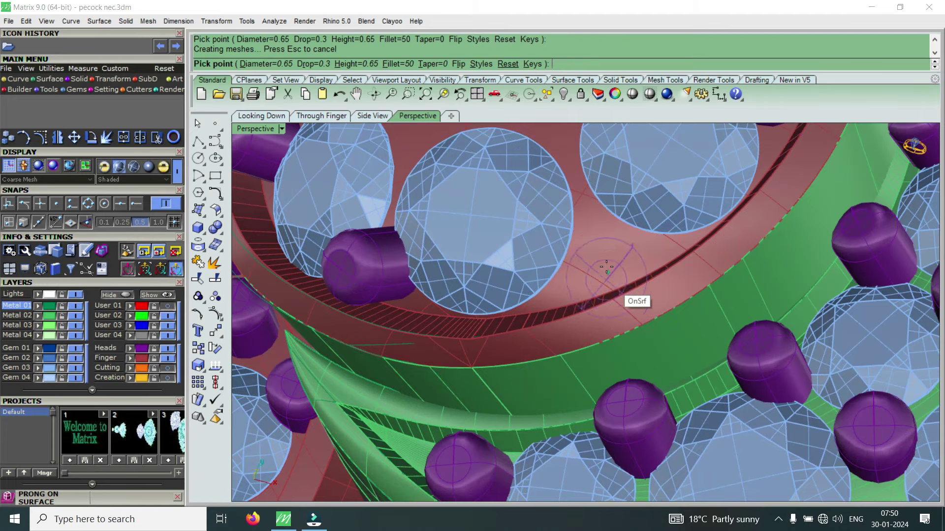
{"action": "key", "text": "Up"}
Enlarge the prong diameter and place a larger prong near the band edge.
{"action": "type", "text": "e"}
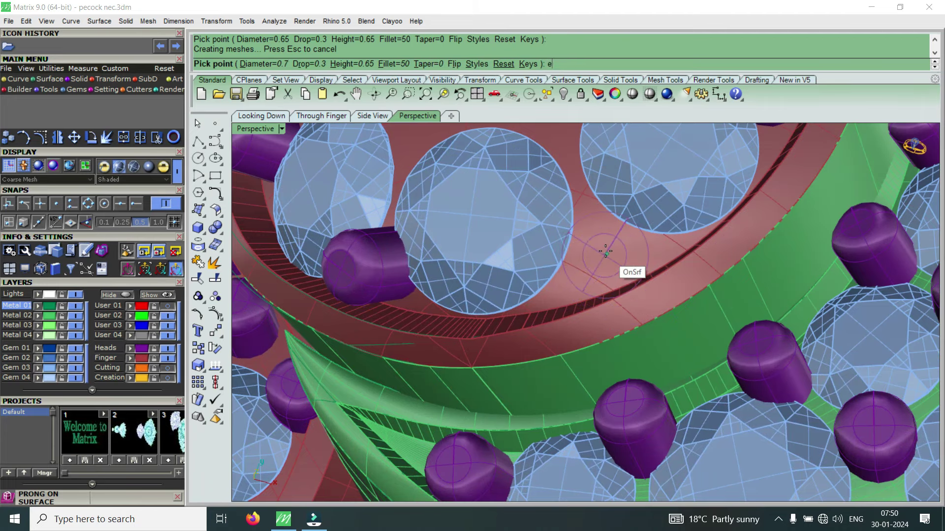
{"action": "scroll", "coordinate": [606, 260], "scroll_direction": "up", "scroll_amount": 1}
{"action": "left_click", "coordinate": [604, 243]}
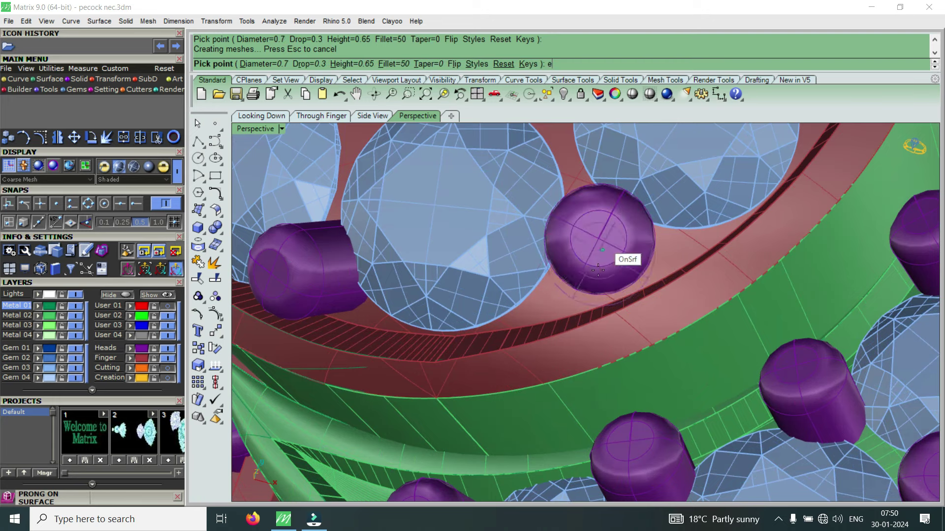
{"action": "scroll", "coordinate": [566, 276], "scroll_direction": "down", "scroll_amount": 1}
{"action": "scroll", "coordinate": [537, 297], "scroll_direction": "down", "scroll_amount": 1}
{"action": "scroll", "coordinate": [536, 297], "scroll_direction": "down", "scroll_amount": 1}
{"action": "scroll", "coordinate": [561, 309], "scroll_direction": "down", "scroll_amount": 1}
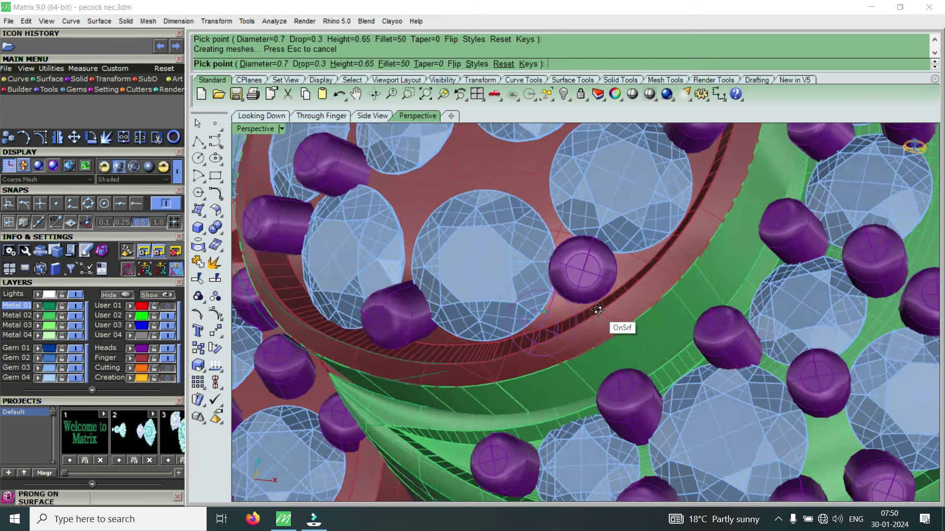
{"action": "scroll", "coordinate": [601, 314], "scroll_direction": "down", "scroll_amount": 1}
{"action": "scroll", "coordinate": [538, 236], "scroll_direction": "down", "scroll_amount": 1}
{"action": "scroll", "coordinate": [538, 236], "scroll_direction": "up", "scroll_amount": 2}
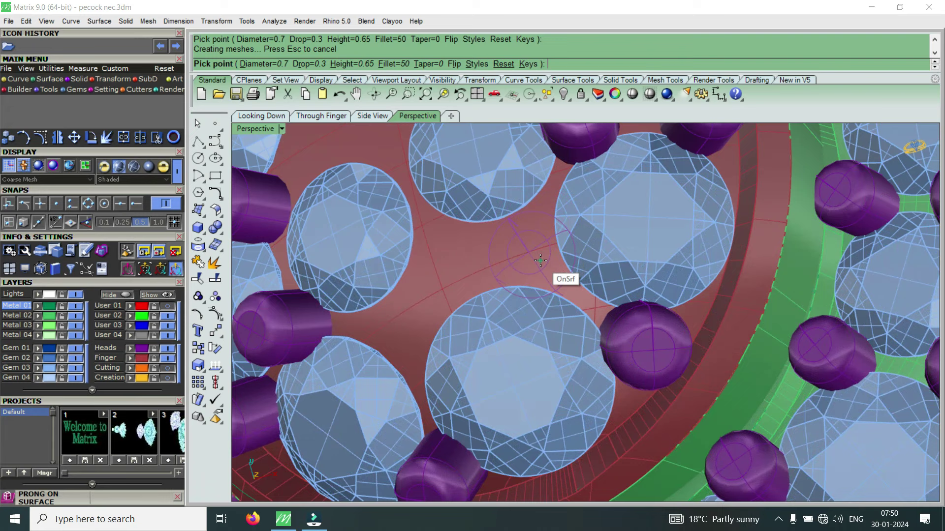
{"action": "right_click_drag", "start_coordinate": [541, 261], "coordinate": [544, 274]}
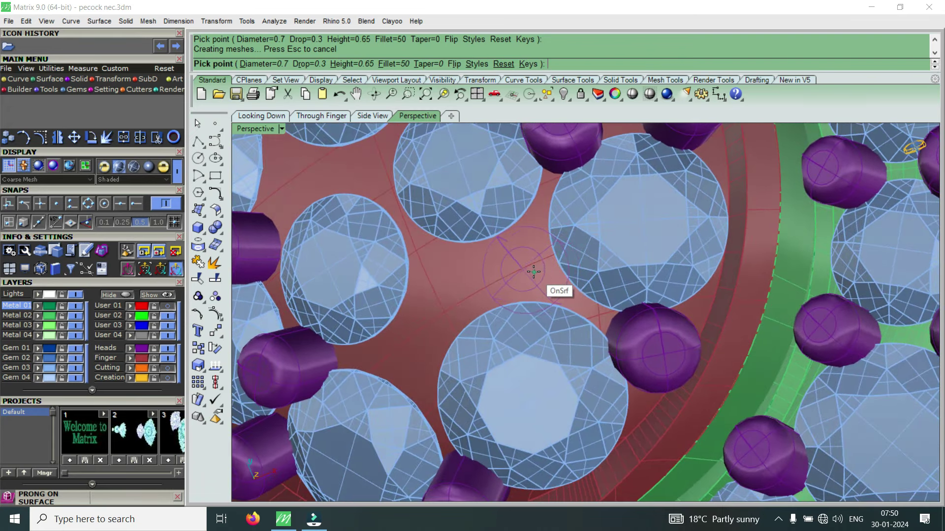
Adjust the prong diameter up to 0.7 and back down to 0.65.
{"action": "type", "text": "q"}
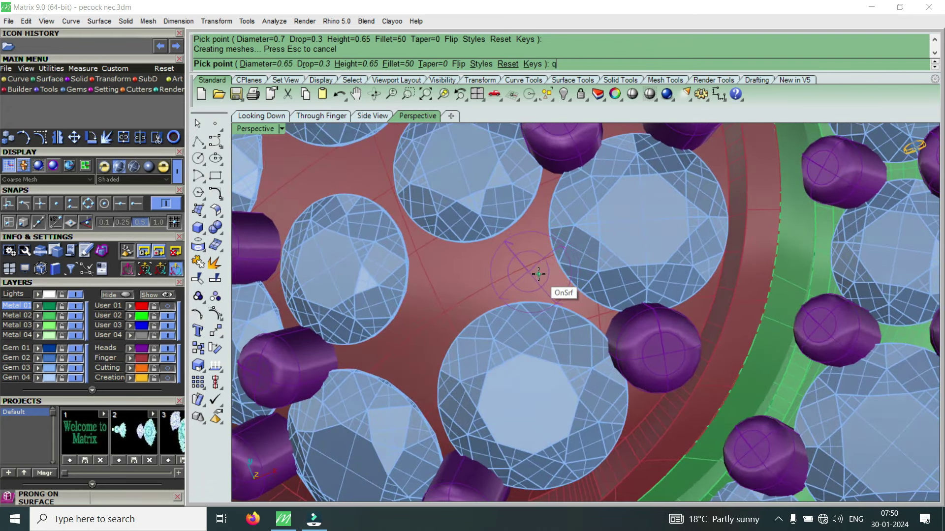
{"action": "mouse_move", "coordinate": [539, 275]}
{"action": "right_mouse_down"}
{"action": "mouse_move", "coordinate": [527, 295]}
{"action": "mouse_move", "coordinate": [535, 288]}
{"action": "right_mouse_up"}
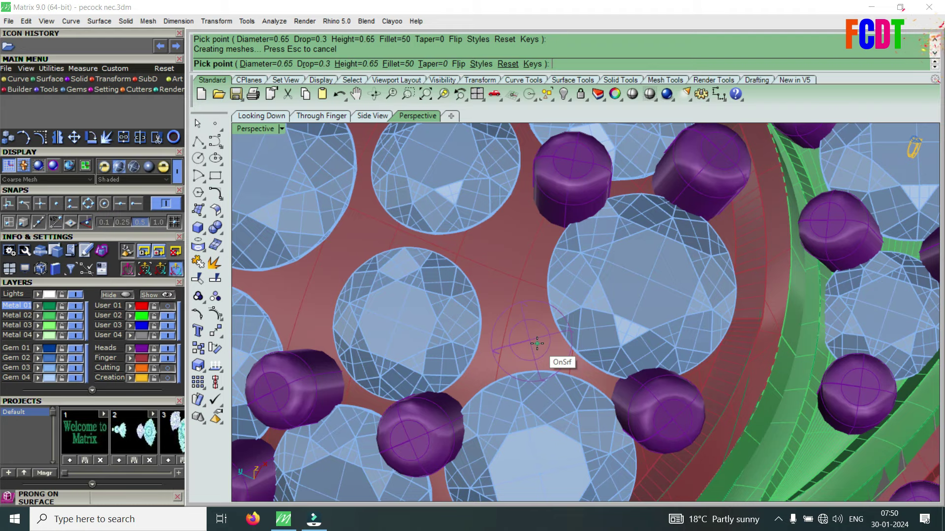
{"action": "scroll", "coordinate": [640, 345], "scroll_direction": "down", "scroll_amount": 3}
{"action": "scroll", "coordinate": [590, 315], "scroll_direction": "up", "scroll_amount": 2}
{"action": "scroll", "coordinate": [571, 303], "scroll_direction": "up", "scroll_amount": 3}
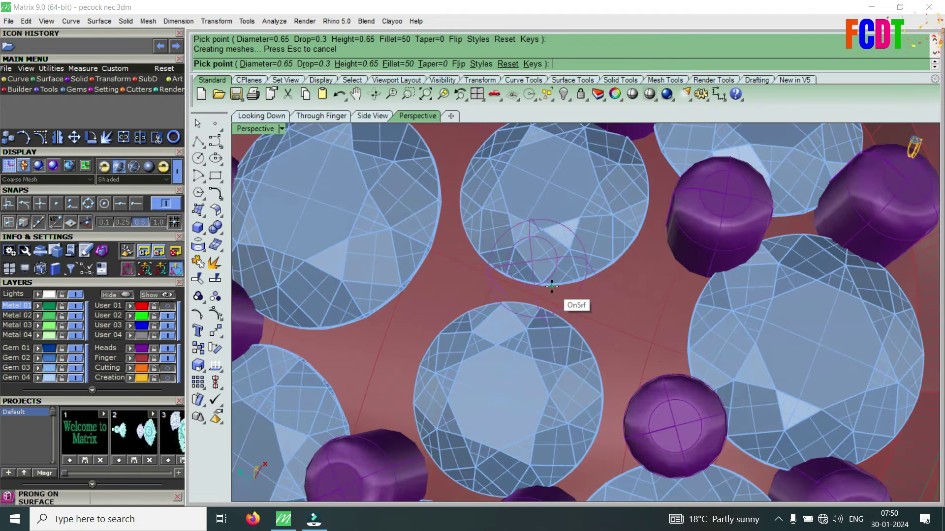
{"action": "scroll", "coordinate": [576, 305], "scroll_direction": "up", "scroll_amount": 1}
{"action": "scroll", "coordinate": [578, 305], "scroll_direction": "up", "scroll_amount": 2}
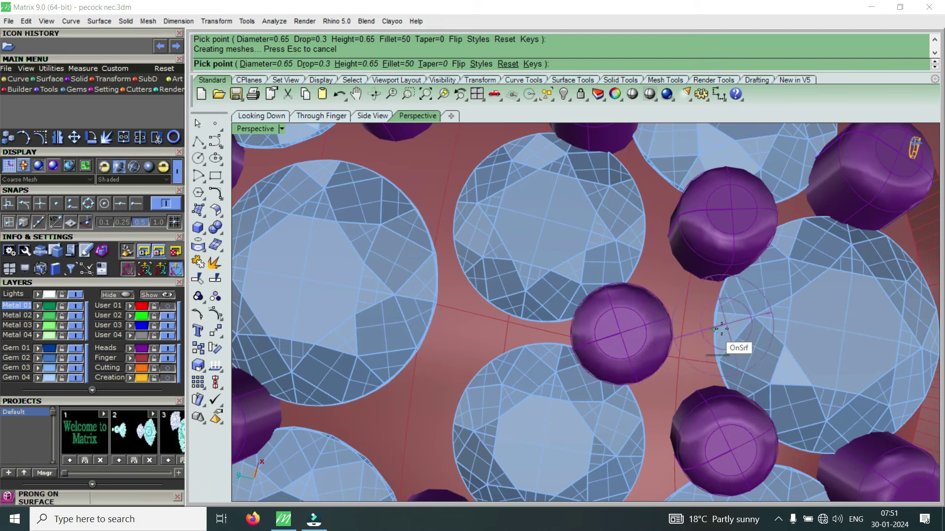
{"action": "scroll", "coordinate": [624, 339], "scroll_direction": "down", "scroll_amount": 3}
{"action": "scroll", "coordinate": [628, 333], "scroll_direction": "up", "scroll_amount": 4}
{"action": "scroll", "coordinate": [638, 332], "scroll_direction": "up", "scroll_amount": 1}
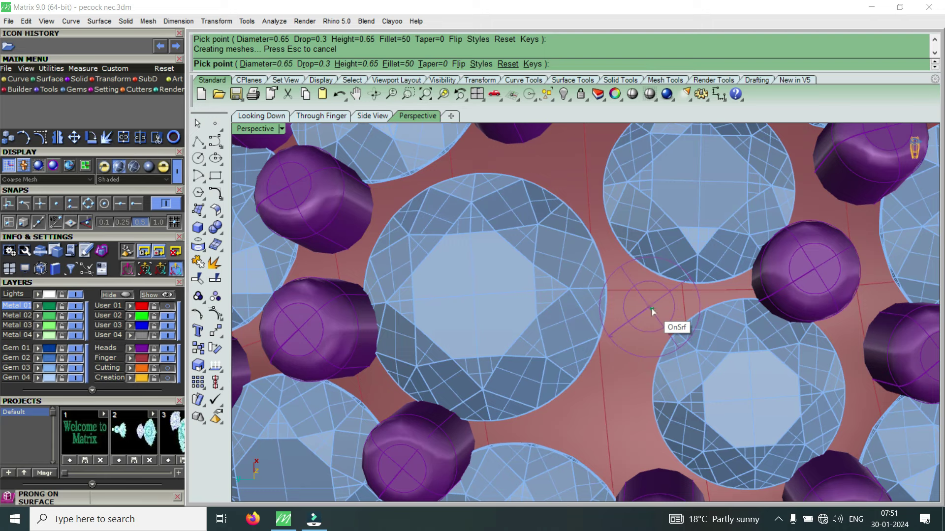
{"action": "key", "text": "e"}
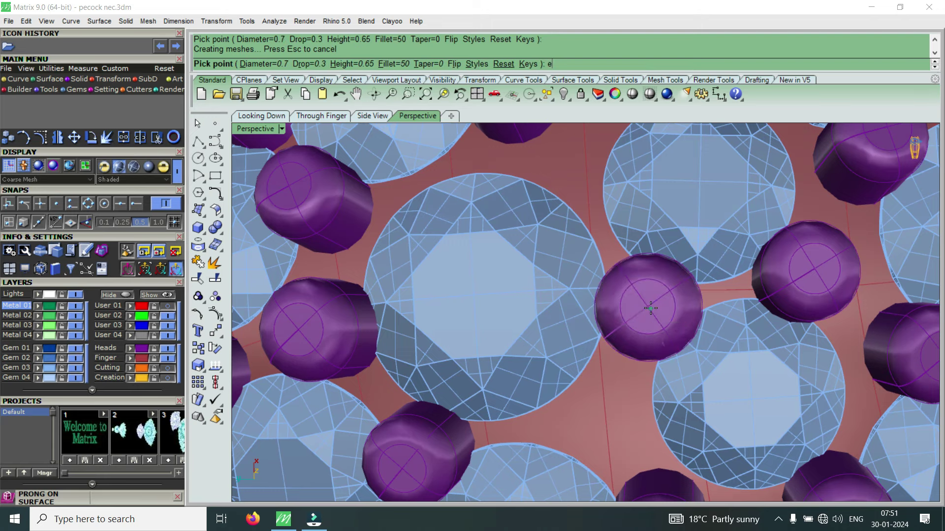
{"action": "scroll", "coordinate": [650, 312], "scroll_direction": "down", "scroll_amount": 3}
{"action": "scroll", "coordinate": [635, 339], "scroll_direction": "up", "scroll_amount": 1}
{"action": "scroll", "coordinate": [628, 346], "scroll_direction": "up", "scroll_amount": 1}
{"action": "scroll", "coordinate": [628, 346], "scroll_direction": "up", "scroll_amount": 1}
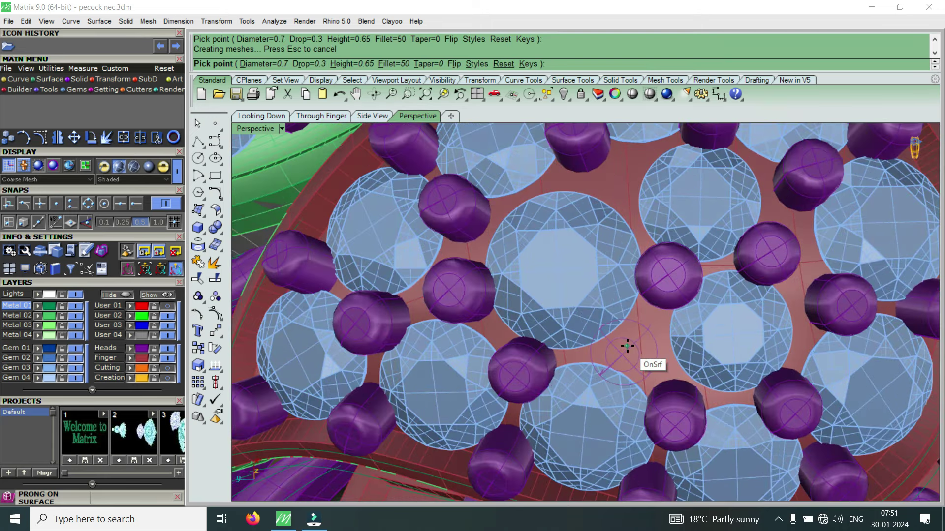
{"action": "key", "text": "q"}
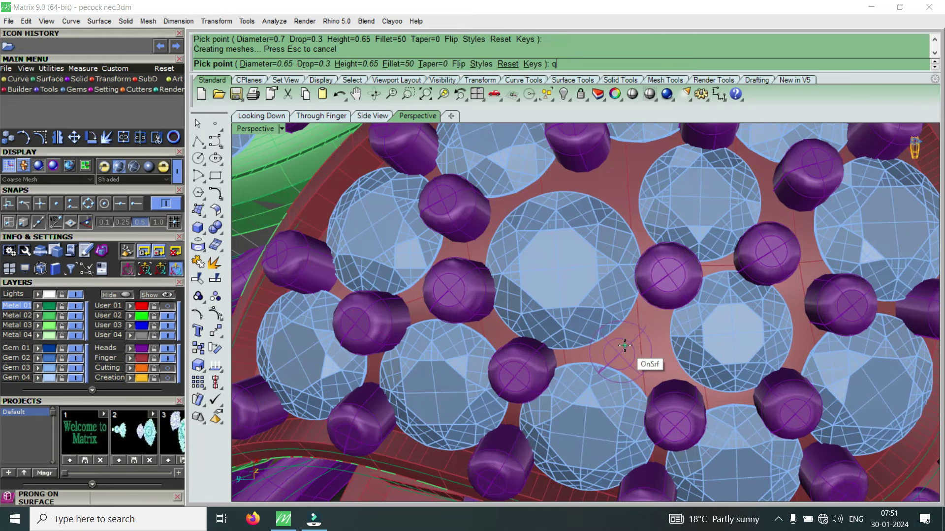
{"action": "scroll", "coordinate": [585, 281], "scroll_direction": "down", "scroll_amount": 1}
{"action": "scroll", "coordinate": [598, 256], "scroll_direction": "up", "scroll_amount": 1}
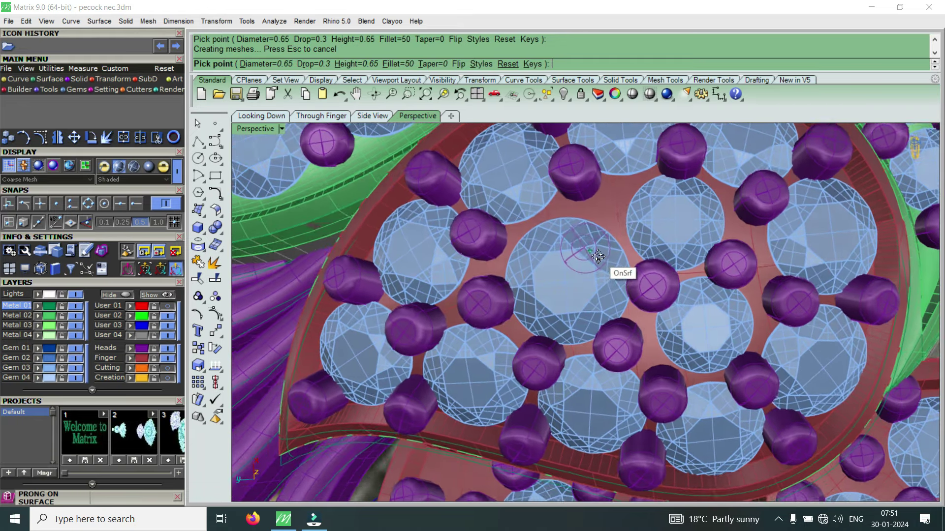
{"action": "scroll", "coordinate": [609, 227], "scroll_direction": "up", "scroll_amount": 1}
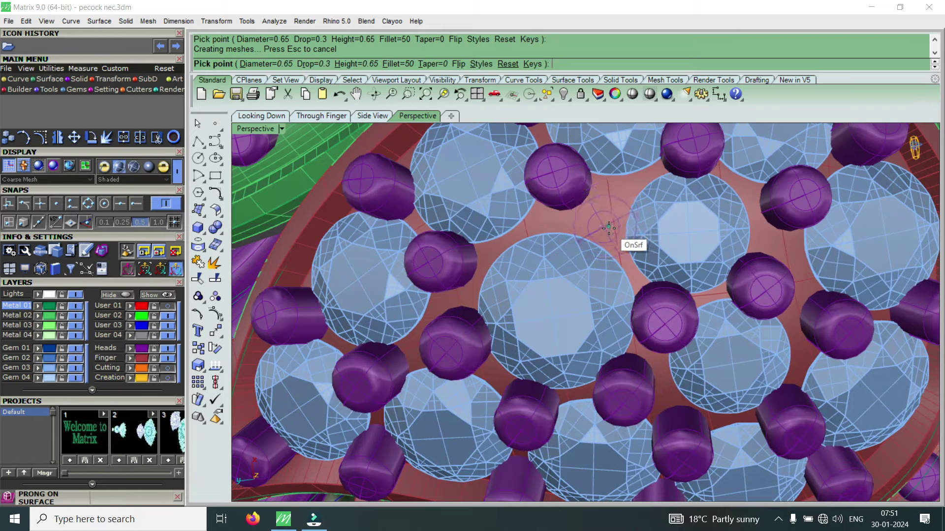
Place a 0.65 prong in the gap between gems and end the prong command.
{"action": "left_click", "coordinate": [609, 228]}
{"action": "scroll", "coordinate": [608, 228], "scroll_direction": "down", "scroll_amount": 1}
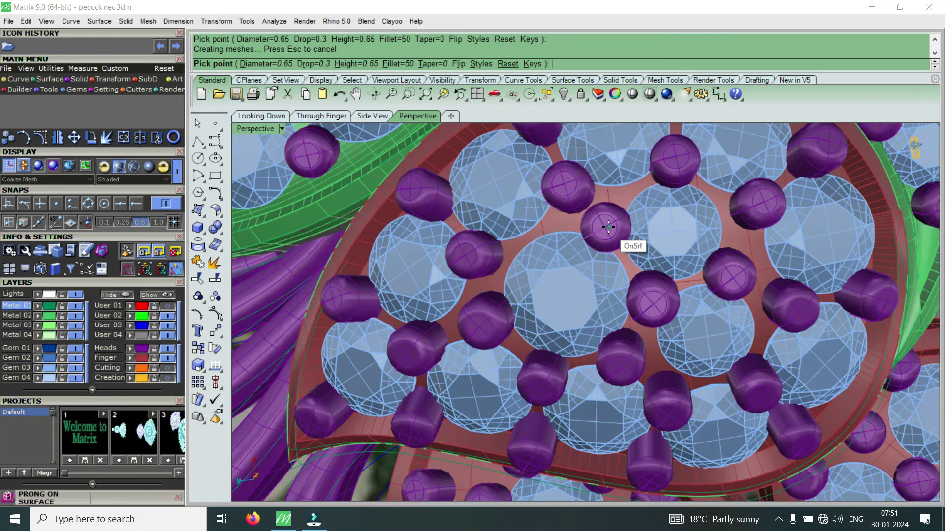
{"action": "right_click", "coordinate": [603, 228]}
{"action": "mouse_move", "coordinate": [511, 262]}
{"action": "right_mouse_down"}
{"action": "mouse_move", "coordinate": [645, 230]}
{"action": "mouse_move", "coordinate": [627, 246]}
{"action": "right_mouse_up"}
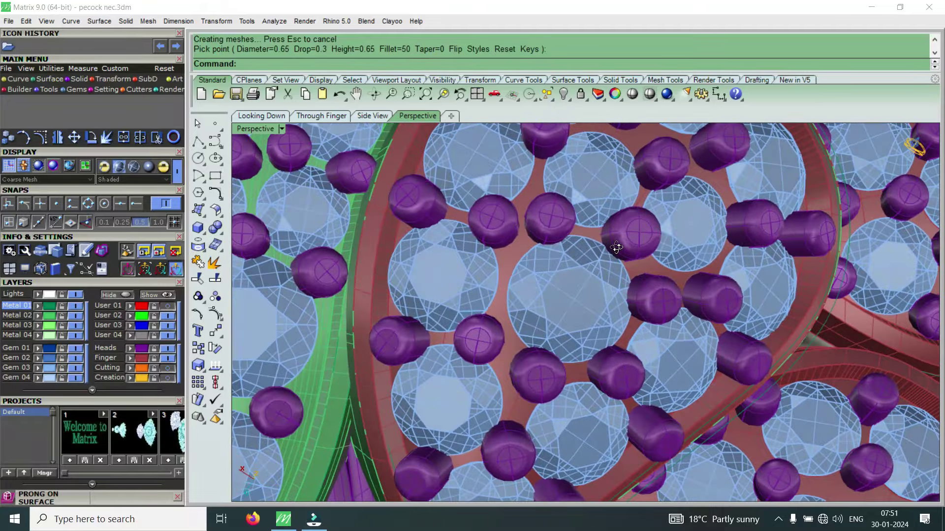
{"action": "mouse_move", "coordinate": [506, 308]}
{"action": "right_mouse_down"}
{"action": "mouse_move", "coordinate": [485, 278]}
{"action": "mouse_move", "coordinate": [462, 281]}
{"action": "right_mouse_up"}
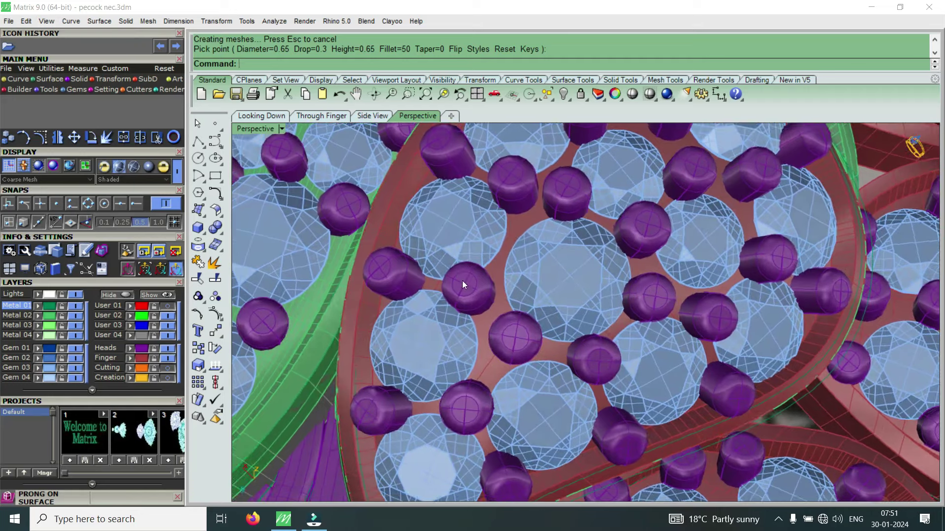
{"action": "scroll", "coordinate": [515, 341], "scroll_direction": "up", "scroll_amount": 3}
Delete the misplaced prong and place a new one in the empty gap between gems.
{"action": "left_click", "coordinate": [515, 341]}
{"action": "key", "text": "Delete"}
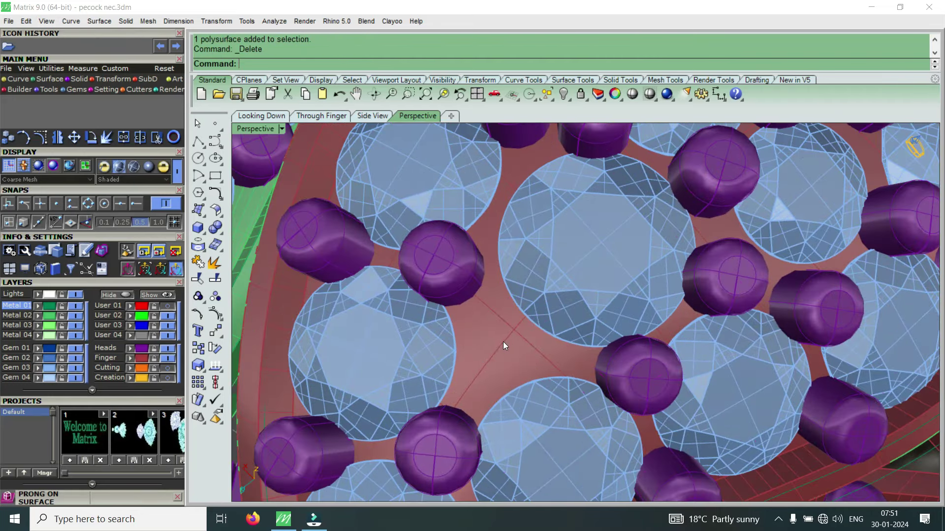
{"action": "left_click", "coordinate": [503, 341]}
{"action": "key", "text": "Return"}
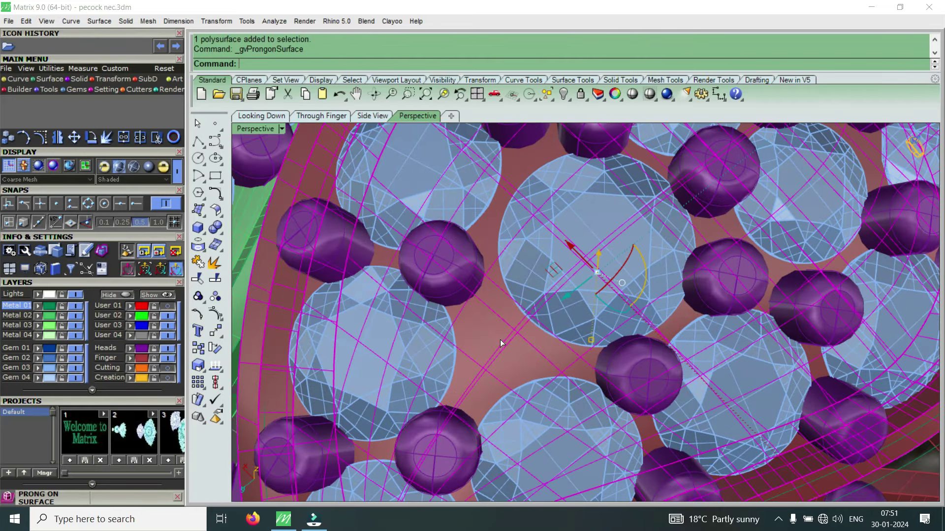
{"action": "scroll", "coordinate": [506, 339], "scroll_direction": "up", "scroll_amount": 3}
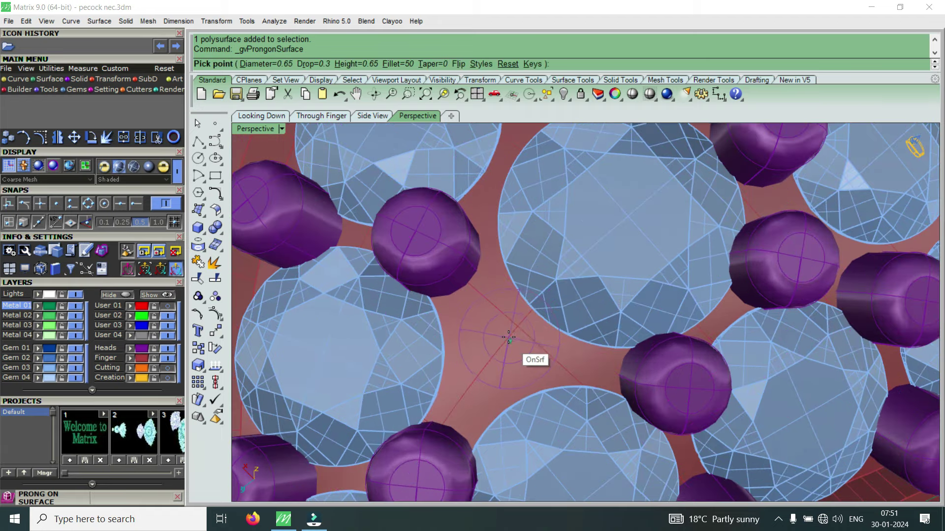
{"action": "left_click", "coordinate": [510, 330]}
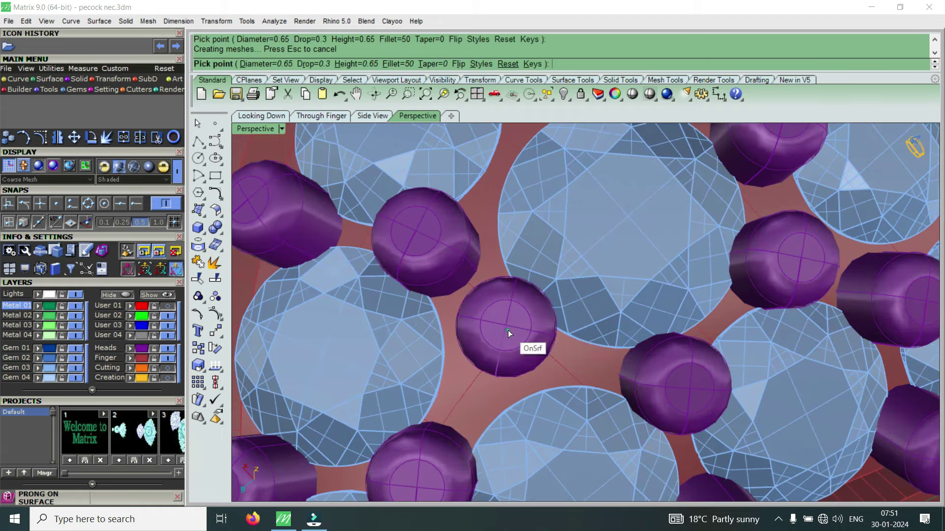
{"action": "key", "text": "Return"}
{"action": "scroll", "coordinate": [534, 294], "scroll_direction": "down", "scroll_amount": 3}
{"action": "mouse_move", "coordinate": [534, 294]}
{"action": "right_mouse_down"}
{"action": "mouse_move", "coordinate": [532, 308]}
{"action": "mouse_move", "coordinate": [511, 298]}
{"action": "mouse_move", "coordinate": [547, 309]}
{"action": "right_mouse_up"}
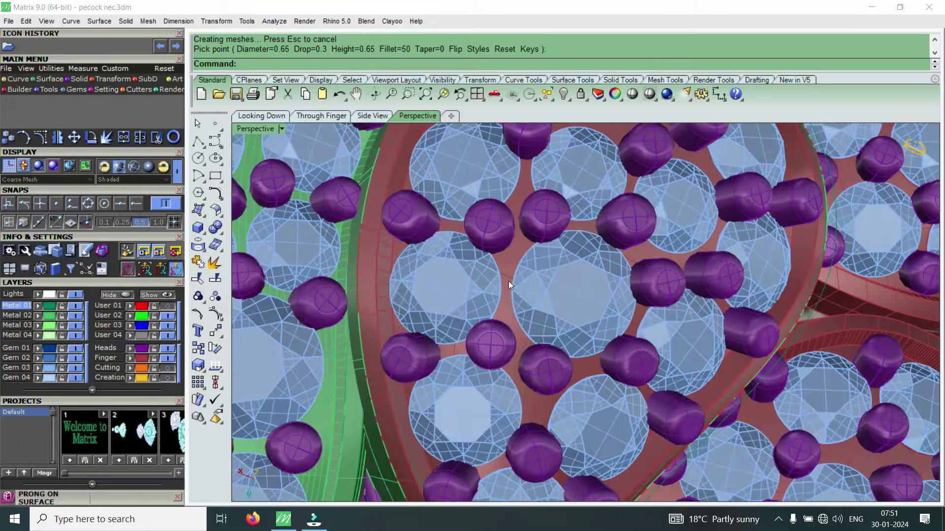
{"action": "mouse_move", "coordinate": [494, 302]}
{"action": "right_mouse_down"}
{"action": "mouse_move", "coordinate": [572, 291]}
{"action": "mouse_move", "coordinate": [538, 256]}
{"action": "mouse_move", "coordinate": [557, 288]}
{"action": "right_mouse_up"}
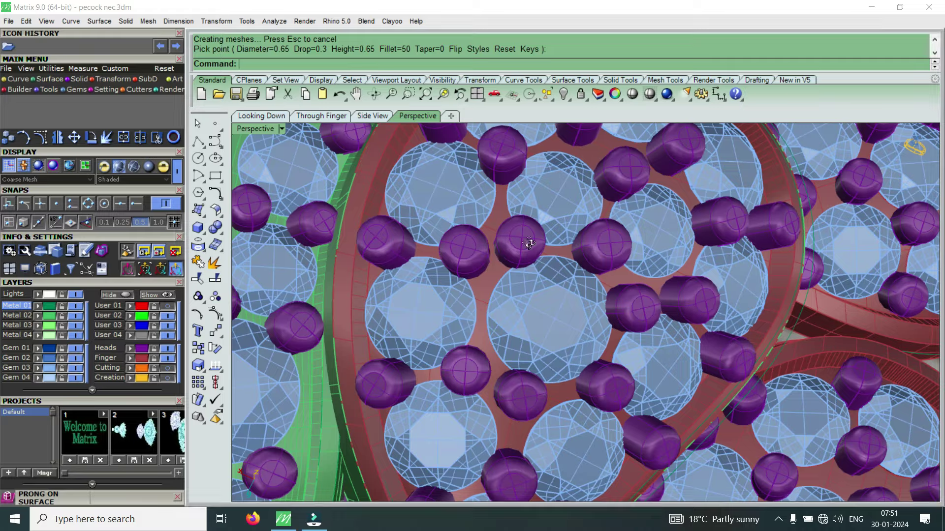
Delete another prong on the red band, then undo to restore it.
{"action": "scroll", "coordinate": [512, 256], "scroll_direction": "up", "scroll_amount": 3}
{"action": "scroll", "coordinate": [557, 300], "scroll_direction": "up", "scroll_amount": 2}
{"action": "scroll", "coordinate": [634, 327], "scroll_direction": "up", "scroll_amount": 2}
{"action": "left_click", "coordinate": [610, 306]}
{"action": "scroll", "coordinate": [609, 306], "scroll_direction": "down", "scroll_amount": 1}
{"action": "scroll", "coordinate": [613, 310], "scroll_direction": "down", "scroll_amount": 1}
{"action": "scroll", "coordinate": [616, 315], "scroll_direction": "down", "scroll_amount": 1}
{"action": "scroll", "coordinate": [617, 315], "scroll_direction": "down", "scroll_amount": 1}
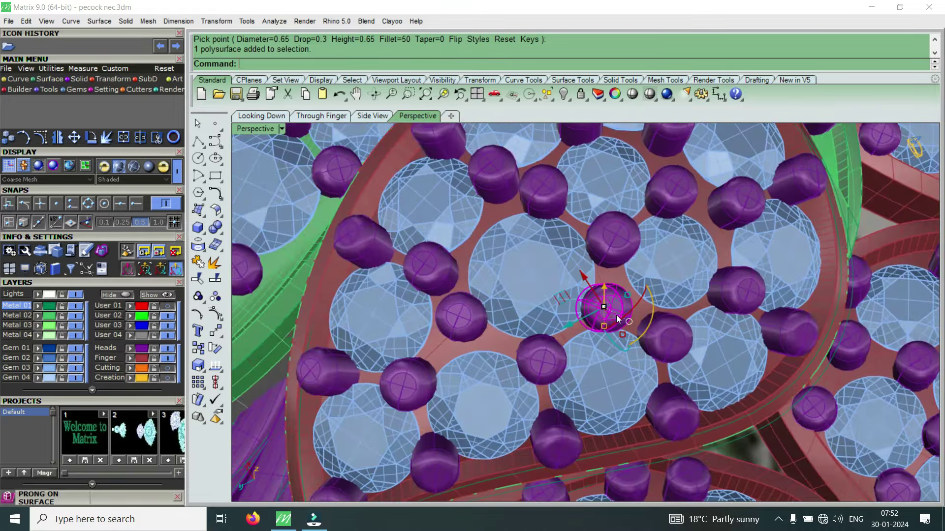
{"action": "key", "text": "Delete"}
{"action": "scroll", "coordinate": [594, 308], "scroll_direction": "up", "scroll_amount": 1}
{"action": "right_click_drag", "start_coordinate": [594, 308], "coordinate": [588, 306]}
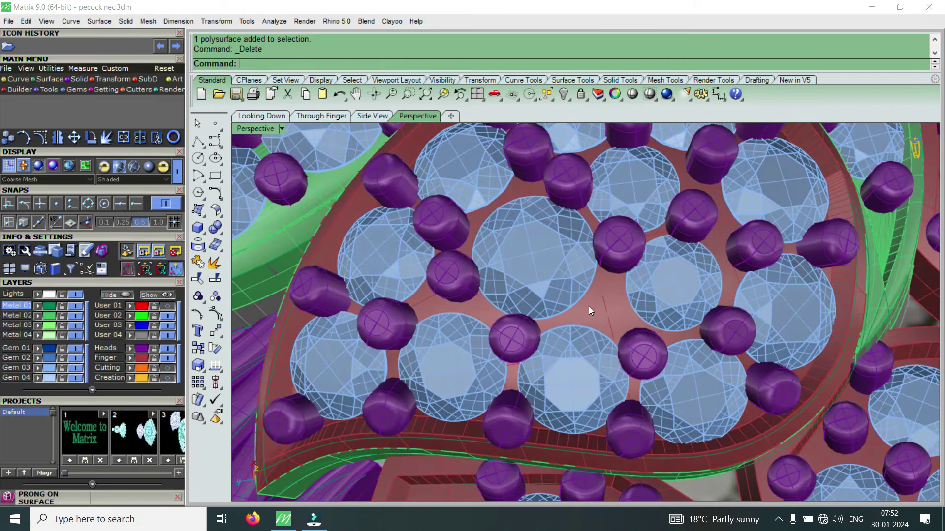
{"action": "key", "text": "ctrl+z"}
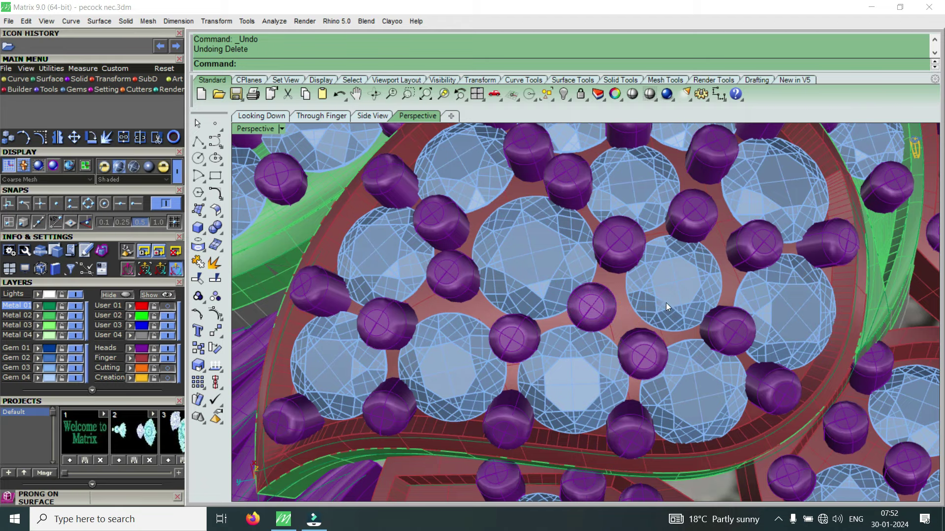
{"action": "scroll", "coordinate": [666, 299], "scroll_direction": "down", "scroll_amount": 1}
{"action": "scroll", "coordinate": [616, 314], "scroll_direction": "down", "scroll_amount": 4}
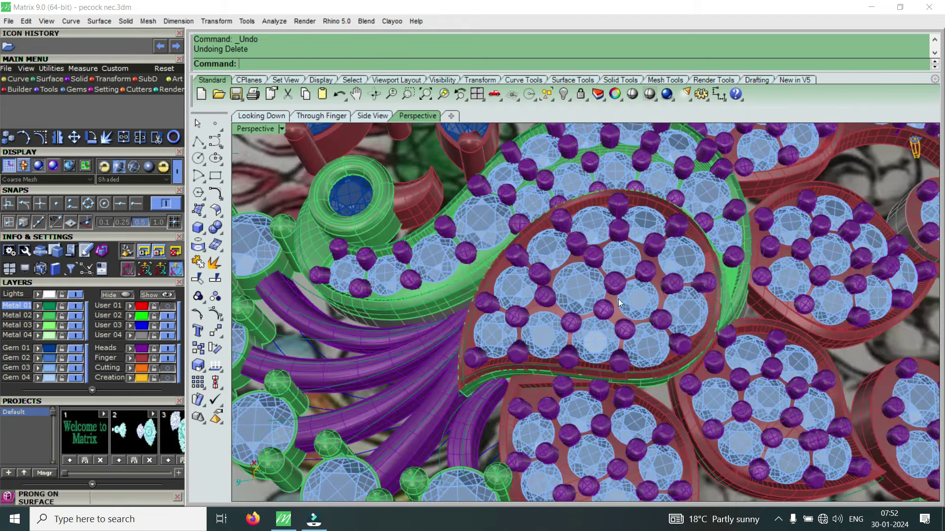
Hide the User 02 sketch layer and view the peacock piece from overhead.
{"action": "right_click_drag", "start_coordinate": [583, 304], "coordinate": [661, 411]}
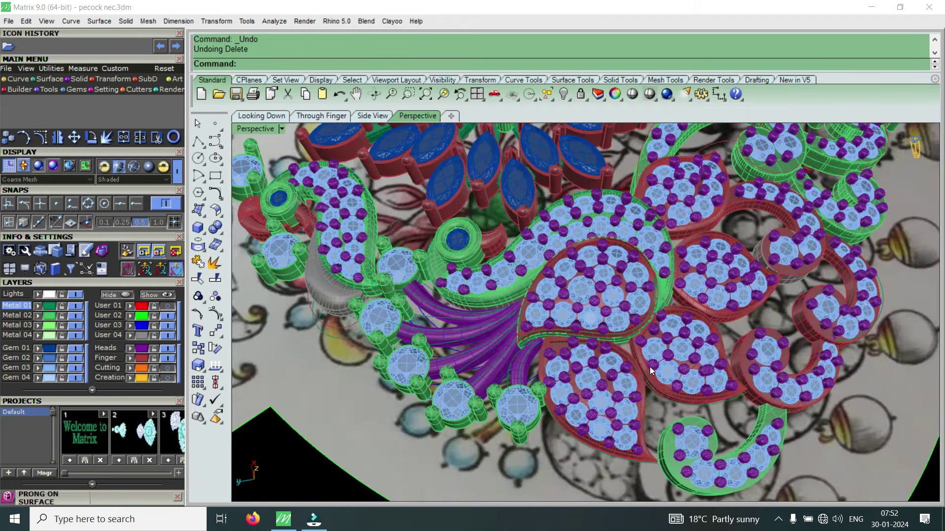
{"action": "mouse_move", "coordinate": [503, 354]}
{"action": "right_mouse_down"}
{"action": "mouse_move", "coordinate": [561, 197]}
{"action": "mouse_move", "coordinate": [512, 217]}
{"action": "mouse_move", "coordinate": [449, 213]}
{"action": "mouse_move", "coordinate": [447, 228]}
{"action": "mouse_move", "coordinate": [653, 268]}
{"action": "mouse_move", "coordinate": [477, 266]}
{"action": "mouse_move", "coordinate": [275, 389]}
{"action": "right_mouse_up"}
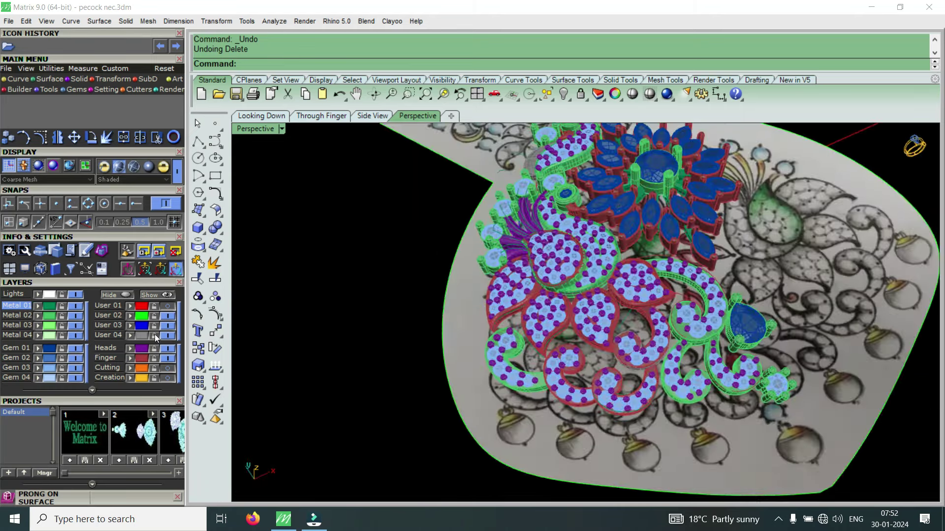
{"action": "left_click", "coordinate": [168, 321]}
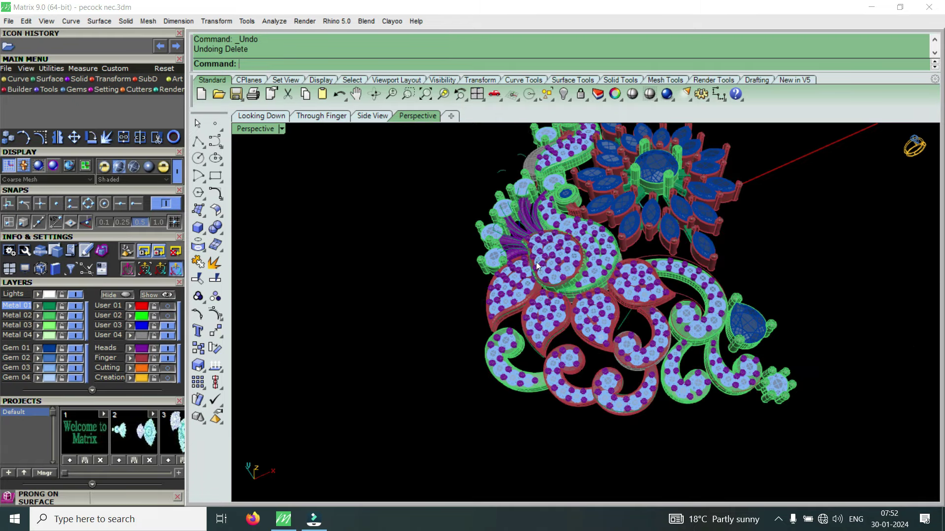
{"action": "scroll", "coordinate": [536, 262], "scroll_direction": "up", "scroll_amount": 5}
{"action": "scroll", "coordinate": [557, 288], "scroll_direction": "up", "scroll_amount": 5}
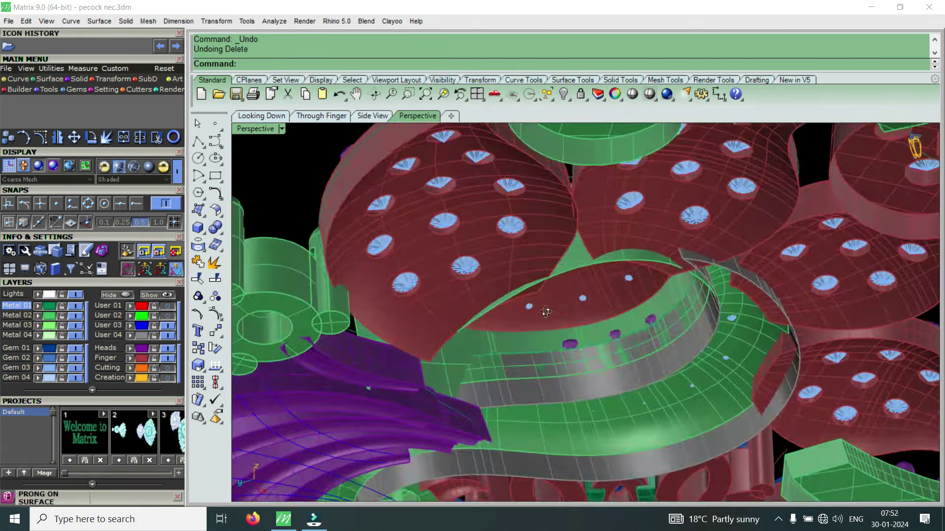
{"action": "right_click_drag", "start_coordinate": [504, 392], "coordinate": [599, 259]}
{"action": "scroll", "coordinate": [584, 302], "scroll_direction": "down", "scroll_amount": 5}
{"action": "scroll", "coordinate": [584, 303], "scroll_direction": "up", "scroll_amount": 4}
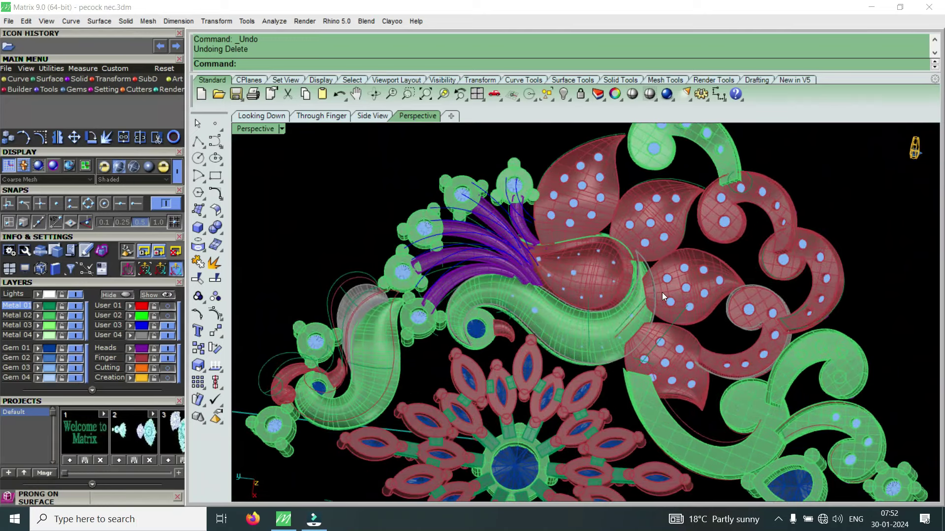
Select the green swirl band, delete it, then undo the deletion.
{"action": "scroll", "coordinate": [852, 354], "scroll_direction": "up", "scroll_amount": 3}
{"action": "scroll", "coordinate": [801, 384], "scroll_direction": "up", "scroll_amount": 3}
{"action": "left_click", "coordinate": [796, 353]}
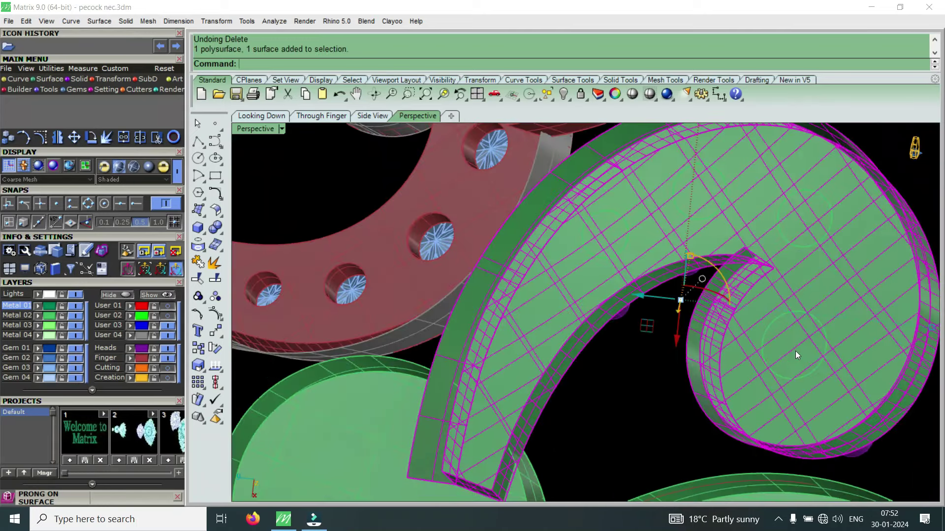
{"action": "key", "text": "Delete"}
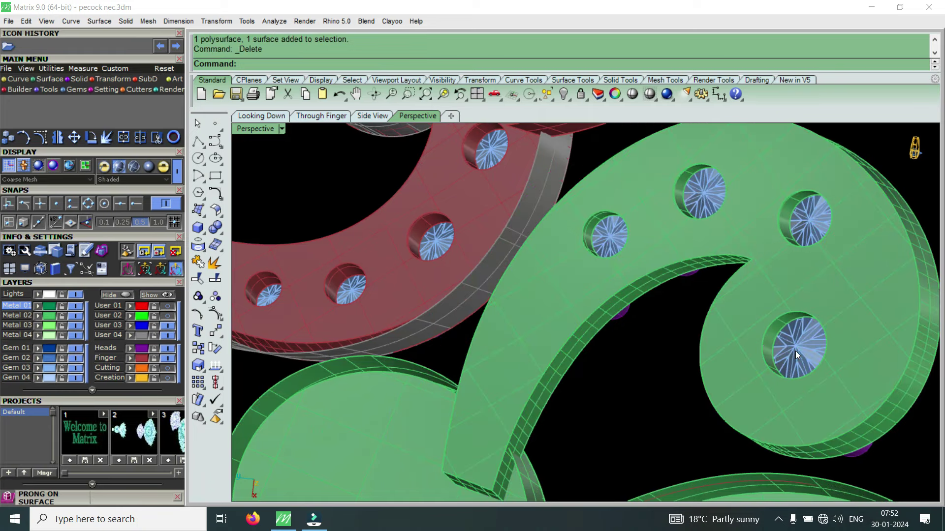
{"action": "key", "text": "ctrl+z"}
{"action": "type", "text": "u"}
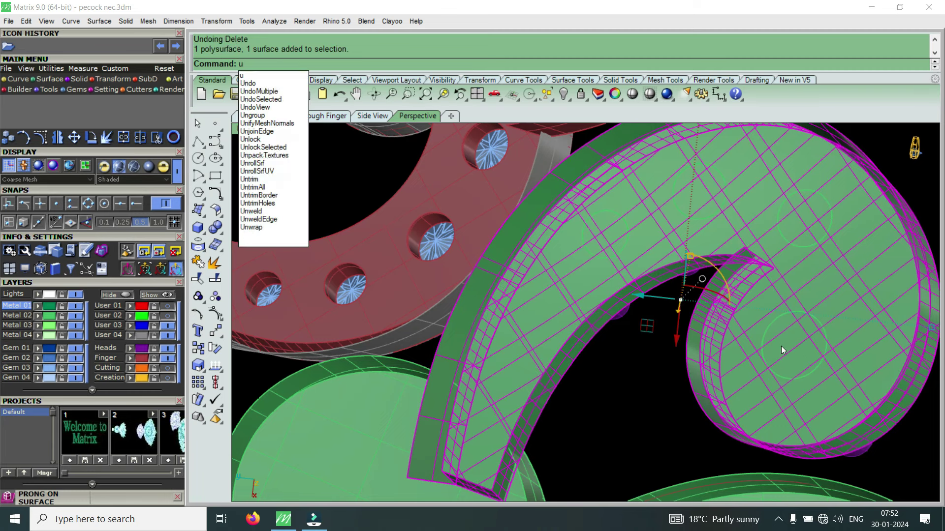
Ungroup the green swirl and delete its covering surface.
{"action": "left_click", "coordinate": [272, 116]}
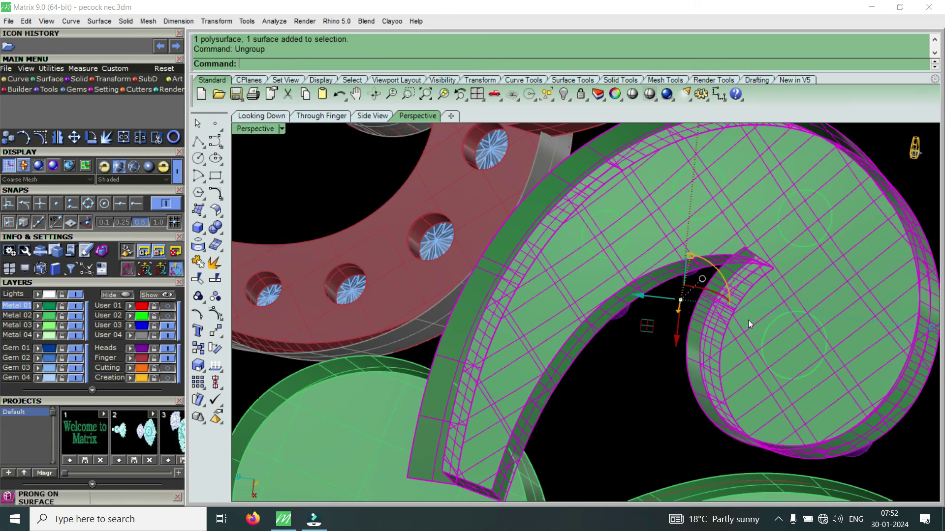
{"action": "key", "text": "Delete"}
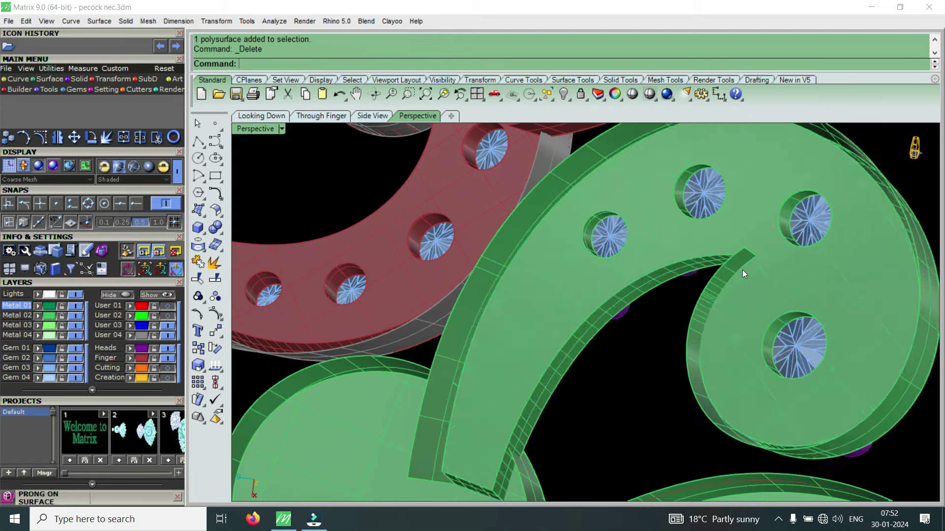
{"action": "scroll", "coordinate": [565, 379], "scroll_direction": "down", "scroll_amount": 5}
{"action": "scroll", "coordinate": [634, 319], "scroll_direction": "up", "scroll_amount": 5}
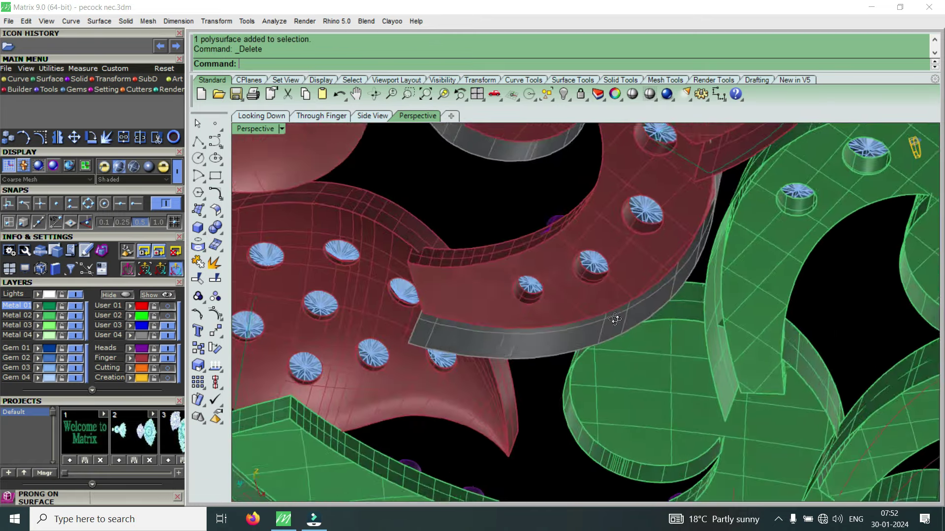
{"action": "right_click_drag", "start_coordinate": [634, 320], "coordinate": [663, 294]}
{"action": "scroll", "coordinate": [589, 388], "scroll_direction": "up", "scroll_amount": 5}
{"action": "left_click", "coordinate": [588, 388]}
{"action": "scroll", "coordinate": [588, 388], "scroll_direction": "down", "scroll_amount": 5}
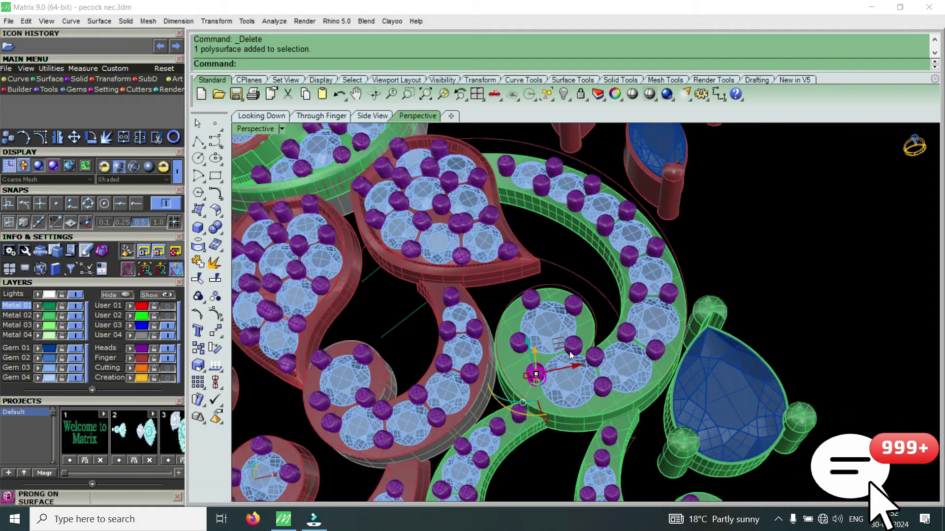
{"action": "scroll", "coordinate": [585, 374], "scroll_direction": "down", "scroll_amount": 2}
{"action": "right_click_drag", "start_coordinate": [585, 374], "coordinate": [583, 362]}
{"action": "scroll", "coordinate": [584, 361], "scroll_direction": "down", "scroll_amount": 3}
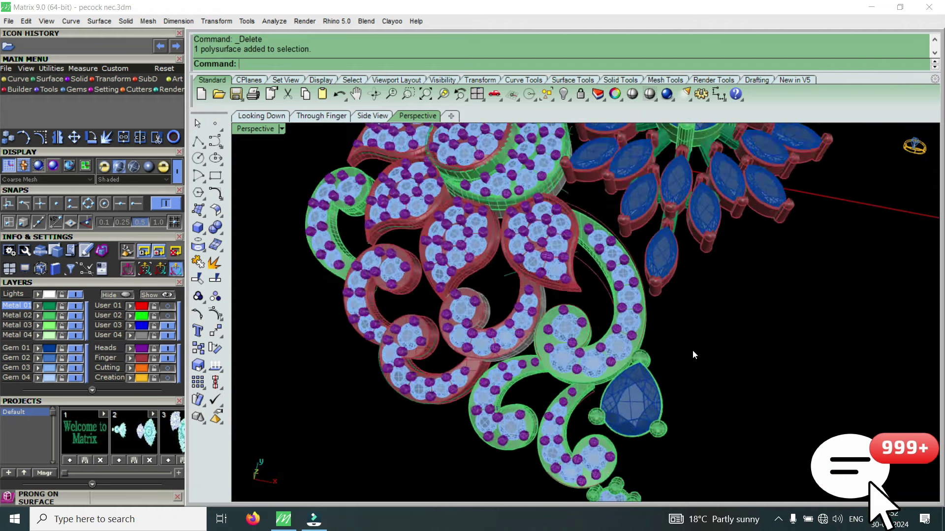
{"action": "scroll", "coordinate": [692, 351], "scroll_direction": "down", "scroll_amount": 2}
{"action": "scroll", "coordinate": [612, 363], "scroll_direction": "up", "scroll_amount": 3}
{"action": "scroll", "coordinate": [628, 352], "scroll_direction": "up", "scroll_amount": 3}
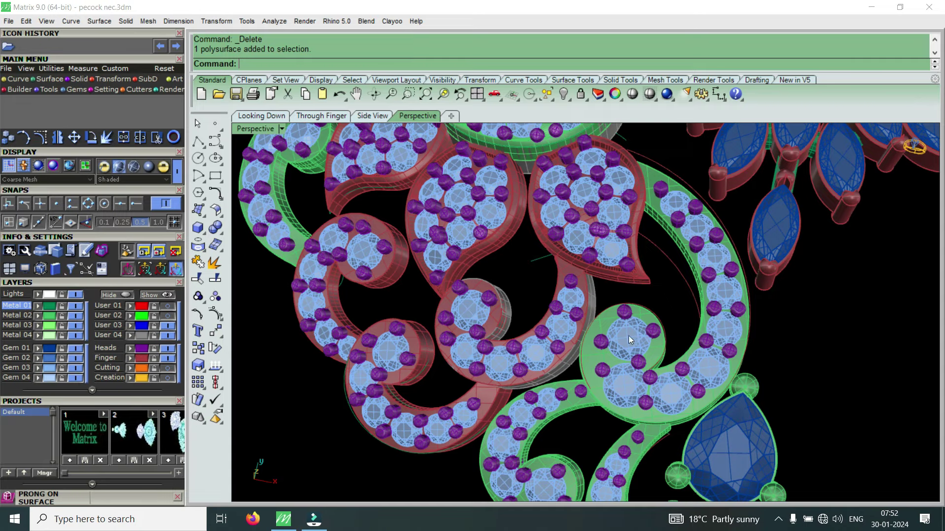
{"action": "scroll", "coordinate": [572, 332], "scroll_direction": "down", "scroll_amount": 3}
{"action": "scroll", "coordinate": [689, 409], "scroll_direction": "up", "scroll_amount": 3}
{"action": "mouse_move", "coordinate": [689, 409]}
{"action": "right_mouse_down"}
{"action": "mouse_move", "coordinate": [713, 255]}
{"action": "mouse_move", "coordinate": [625, 298]}
{"action": "mouse_move", "coordinate": [677, 249]}
{"action": "right_mouse_up"}
{"action": "scroll", "coordinate": [677, 249], "scroll_direction": "up", "scroll_amount": 5}
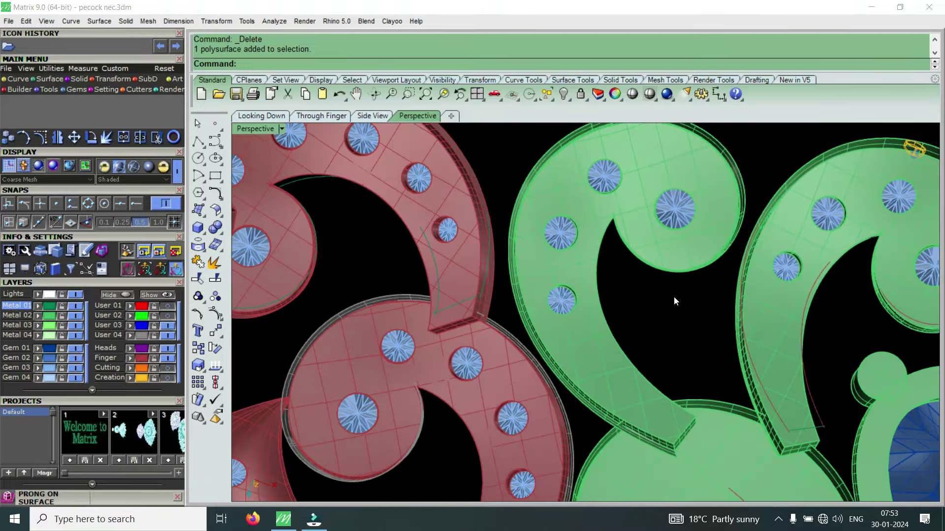
{"action": "right_click_drag", "start_coordinate": [674, 296], "coordinate": [699, 297]}
{"action": "scroll", "coordinate": [698, 297], "scroll_direction": "up", "scroll_amount": 2}
{"action": "scroll", "coordinate": [601, 185], "scroll_direction": "down", "scroll_amount": 3}
{"action": "scroll", "coordinate": [600, 185], "scroll_direction": "up", "scroll_amount": 3}
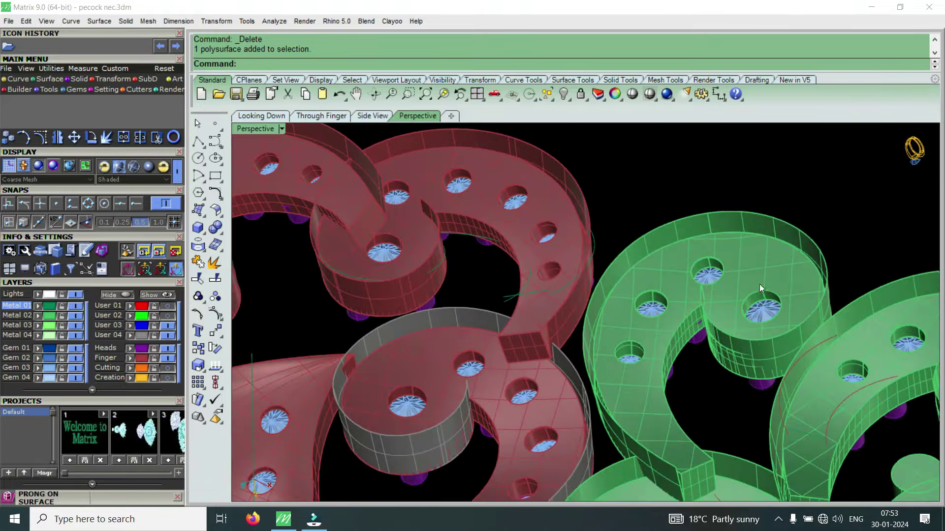
{"action": "scroll", "coordinate": [725, 217], "scroll_direction": "up", "scroll_amount": 2}
{"action": "left_click", "coordinate": [728, 215]}
{"action": "scroll", "coordinate": [728, 214], "scroll_direction": "down", "scroll_amount": 3}
{"action": "scroll", "coordinate": [567, 217], "scroll_direction": "down", "scroll_amount": 3}
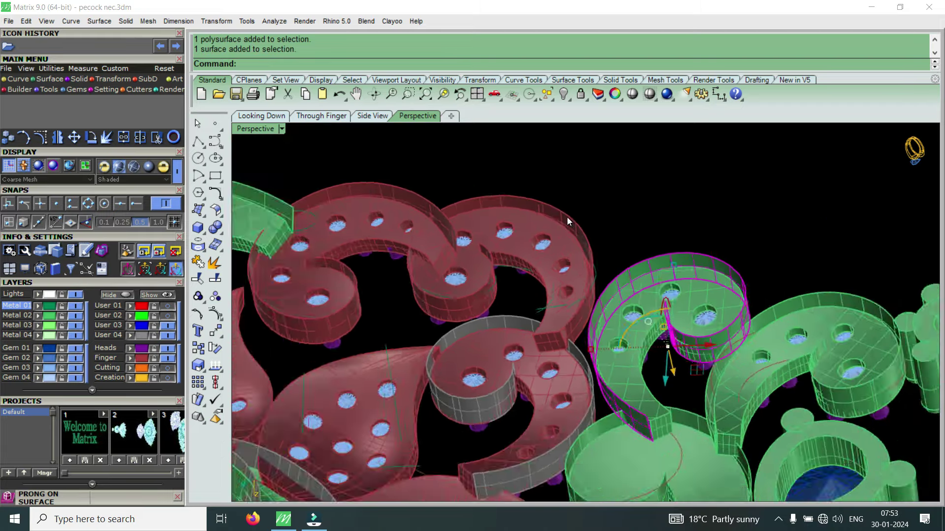
{"action": "scroll", "coordinate": [567, 217], "scroll_direction": "up", "scroll_amount": 4}
{"action": "left_click", "coordinate": [566, 212]}
{"action": "scroll", "coordinate": [445, 223], "scroll_direction": "down", "scroll_amount": 3}
{"action": "scroll", "coordinate": [470, 220], "scroll_direction": "up", "scroll_amount": 3}
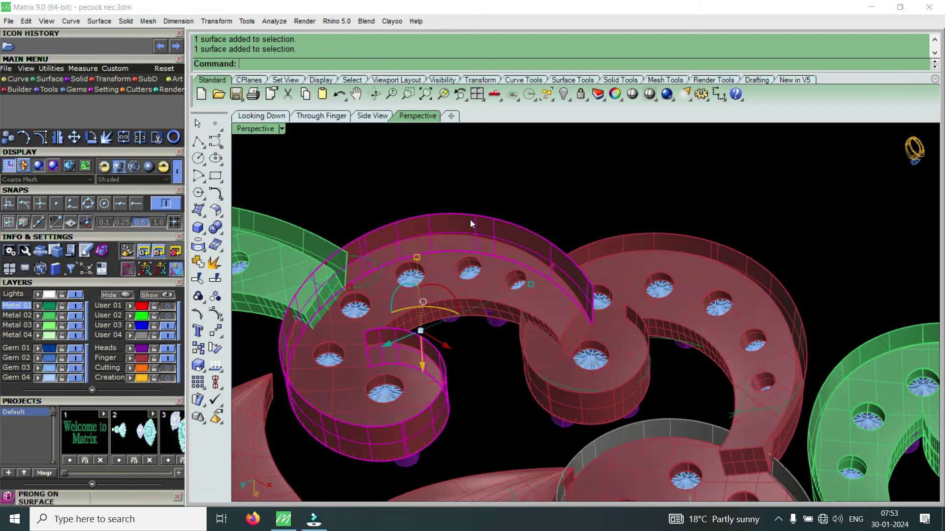
{"action": "scroll", "coordinate": [521, 289], "scroll_direction": "up", "scroll_amount": 1}
{"action": "right_click_drag", "start_coordinate": [521, 286], "coordinate": [533, 353]}
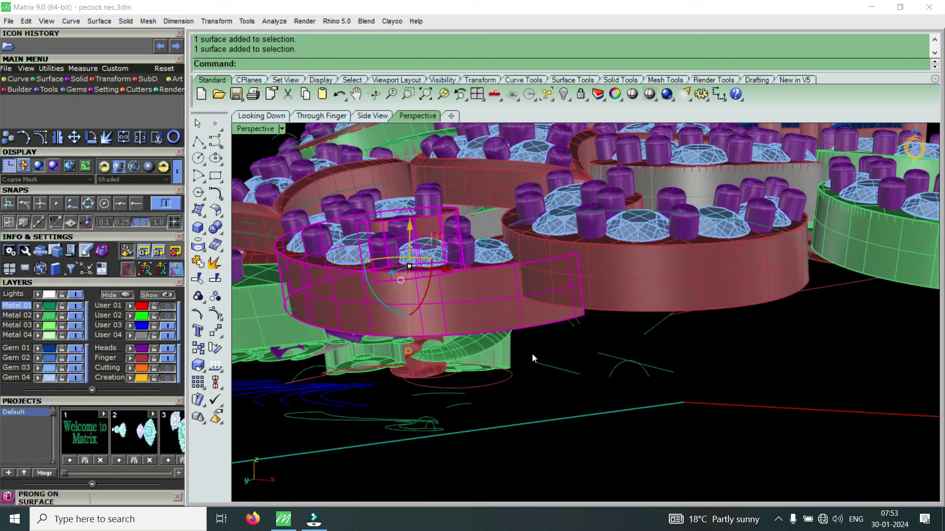
{"action": "mouse_move", "coordinate": [533, 354]}
{"action": "right_mouse_down"}
{"action": "mouse_move", "coordinate": [512, 397]}
{"action": "mouse_move", "coordinate": [559, 189]}
{"action": "mouse_move", "coordinate": [492, 272]}
{"action": "mouse_move", "coordinate": [516, 289]}
{"action": "mouse_move", "coordinate": [534, 392]}
{"action": "mouse_move", "coordinate": [391, 362]}
{"action": "right_mouse_up"}
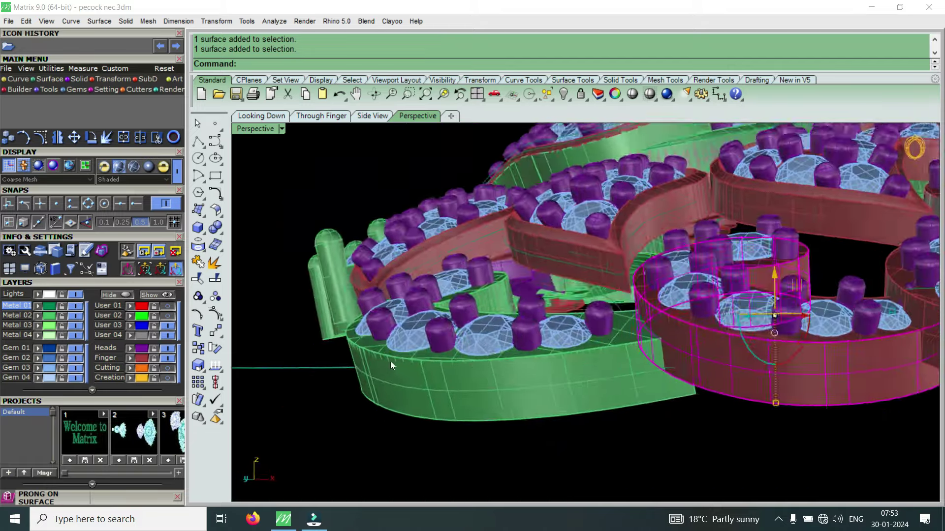
{"action": "scroll", "coordinate": [391, 361], "scroll_direction": "up", "scroll_amount": 3}
{"action": "scroll", "coordinate": [338, 360], "scroll_direction": "up", "scroll_amount": 3}
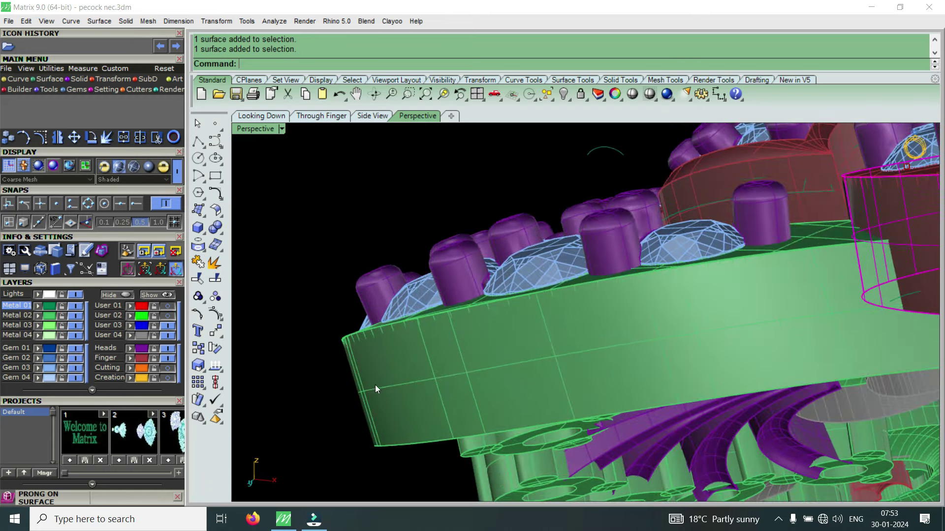
{"action": "scroll", "coordinate": [375, 370], "scroll_direction": "down", "scroll_amount": 3}
{"action": "right_click_drag", "start_coordinate": [376, 353], "coordinate": [350, 342]}
{"action": "scroll", "coordinate": [348, 343], "scroll_direction": "up", "scroll_amount": 4}
{"action": "scroll", "coordinate": [369, 379], "scroll_direction": "down", "scroll_amount": 2}
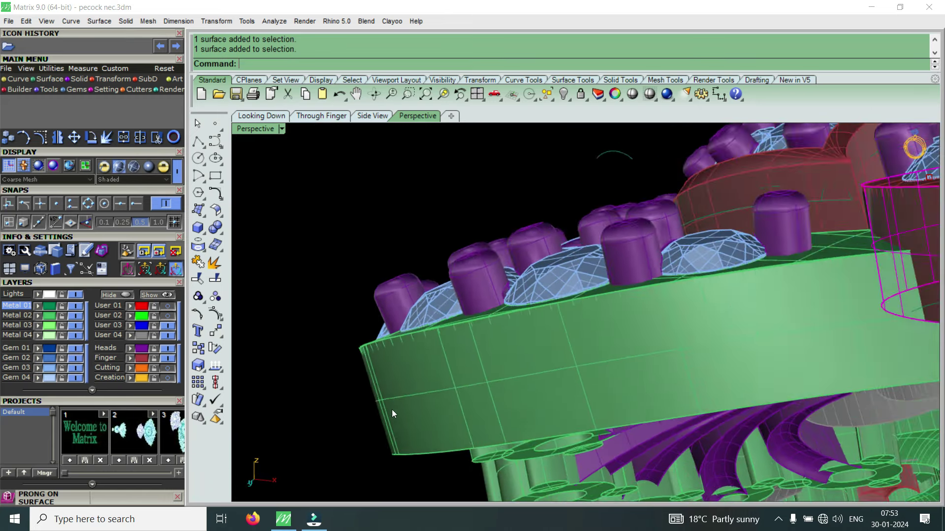
{"action": "right_click_drag", "start_coordinate": [392, 414], "coordinate": [377, 338]}
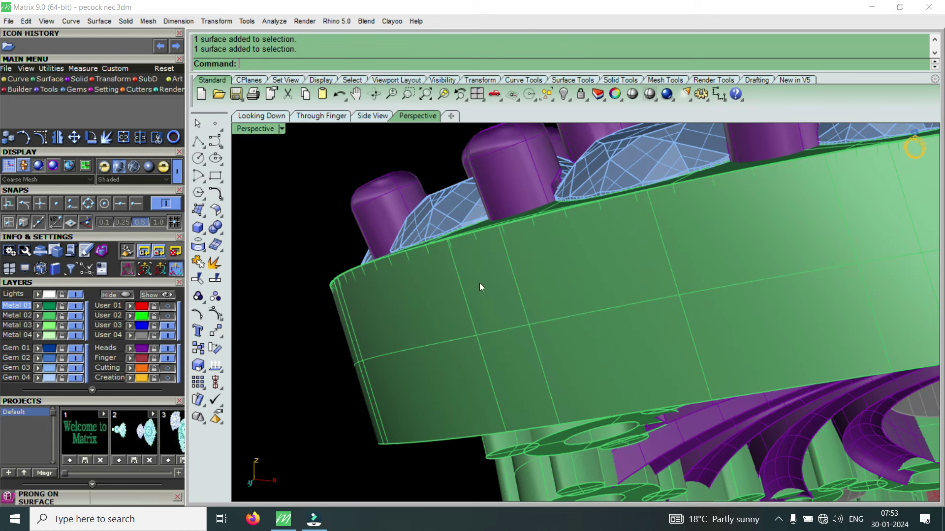
{"action": "right_click_drag", "start_coordinate": [451, 270], "coordinate": [443, 305]}
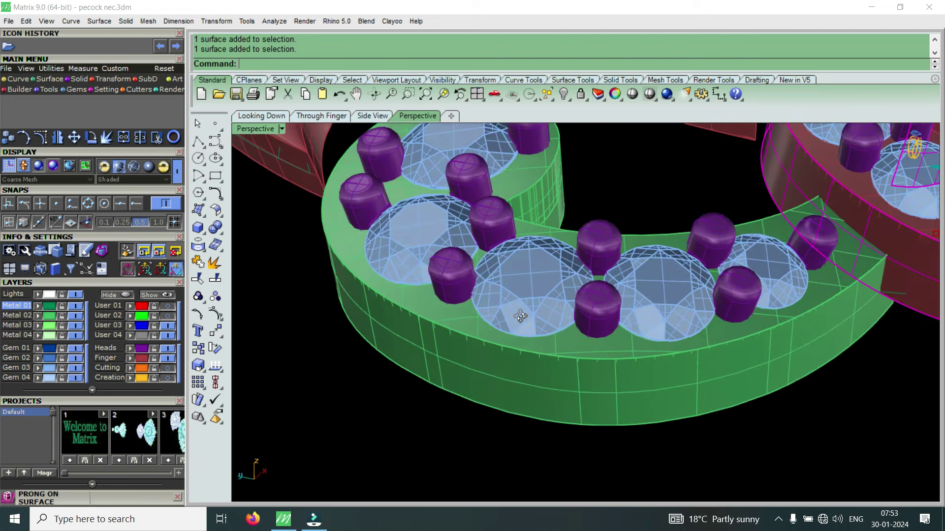
{"action": "scroll", "coordinate": [441, 315], "scroll_direction": "up", "scroll_amount": 3}
{"action": "scroll", "coordinate": [429, 335], "scroll_direction": "up", "scroll_amount": 2}
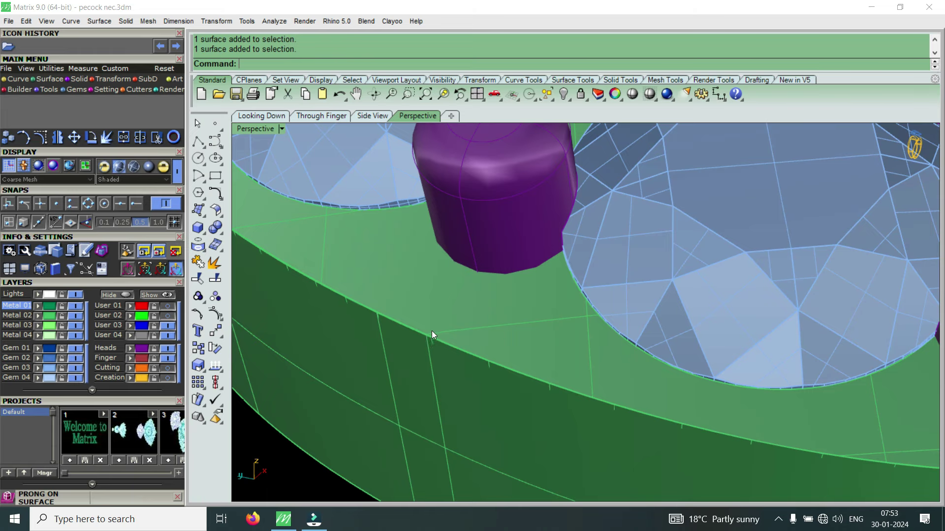
{"action": "scroll", "coordinate": [432, 331], "scroll_direction": "down", "scroll_amount": 3}
{"action": "scroll", "coordinate": [515, 326], "scroll_direction": "down", "scroll_amount": 2}
{"action": "scroll", "coordinate": [565, 329], "scroll_direction": "down", "scroll_amount": 1}
{"action": "scroll", "coordinate": [559, 339], "scroll_direction": "down", "scroll_amount": 5}
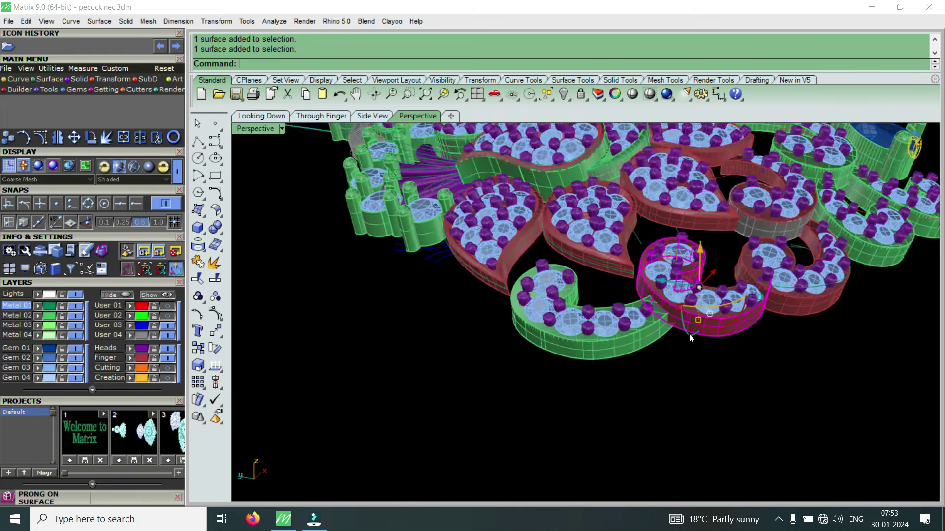
{"action": "scroll", "coordinate": [657, 305], "scroll_direction": "up", "scroll_amount": 3}
{"action": "scroll", "coordinate": [725, 314], "scroll_direction": "down", "scroll_amount": 1}
{"action": "scroll", "coordinate": [686, 252], "scroll_direction": "down", "scroll_amount": 1}
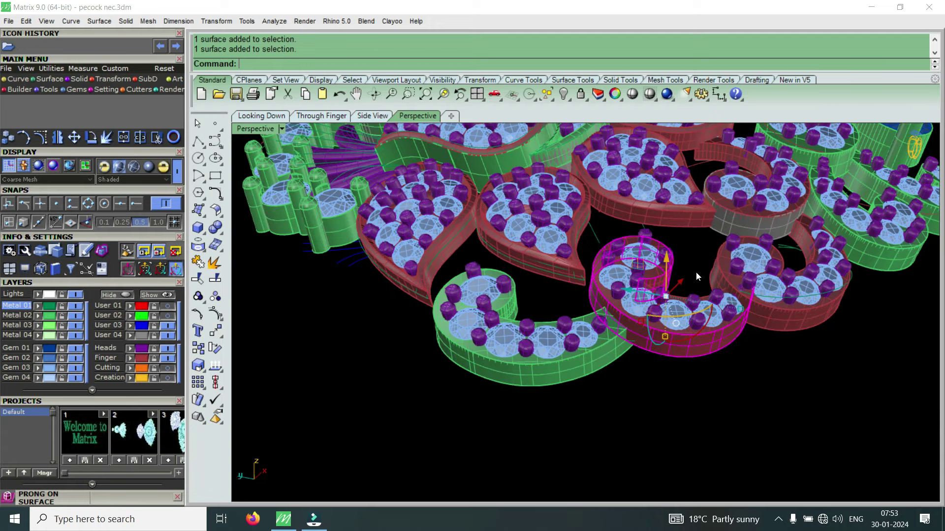
{"action": "scroll", "coordinate": [500, 327], "scroll_direction": "up", "scroll_amount": 4}
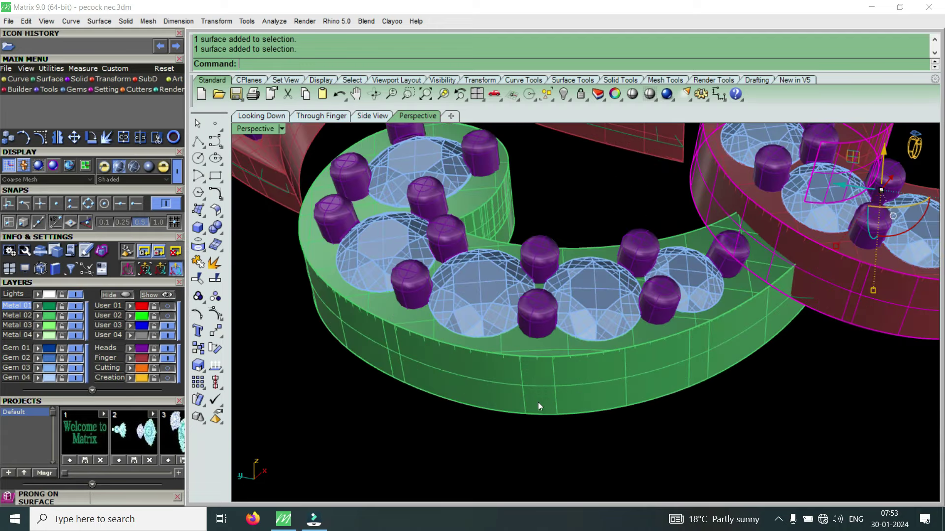
{"action": "left_click", "coordinate": [538, 397]}
{"action": "scroll", "coordinate": [520, 411], "scroll_direction": "down", "scroll_amount": 3}
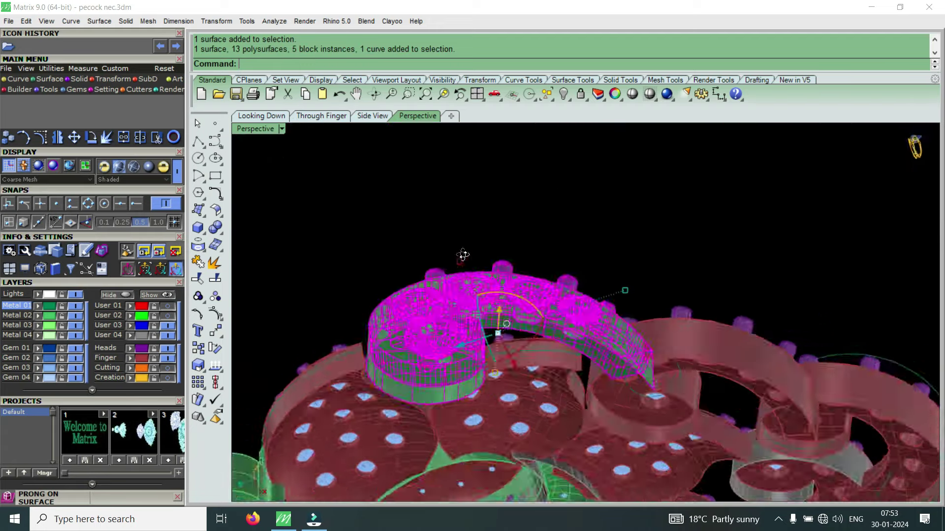
{"action": "right_click_drag", "start_coordinate": [521, 410], "coordinate": [404, 244]}
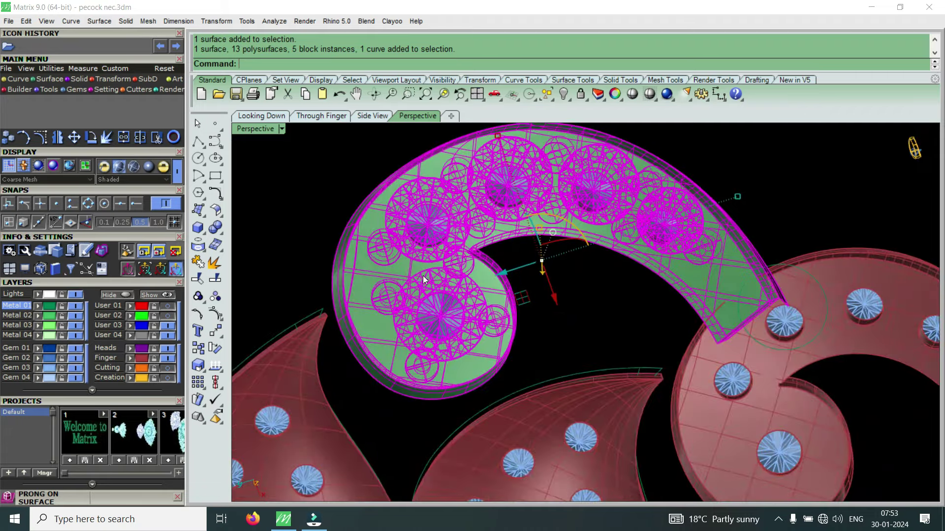
{"action": "mouse_move", "coordinate": [444, 274]}
{"action": "right_mouse_down"}
{"action": "mouse_move", "coordinate": [380, 377]}
{"action": "mouse_move", "coordinate": [470, 267]}
{"action": "mouse_move", "coordinate": [404, 314]}
{"action": "right_mouse_up"}
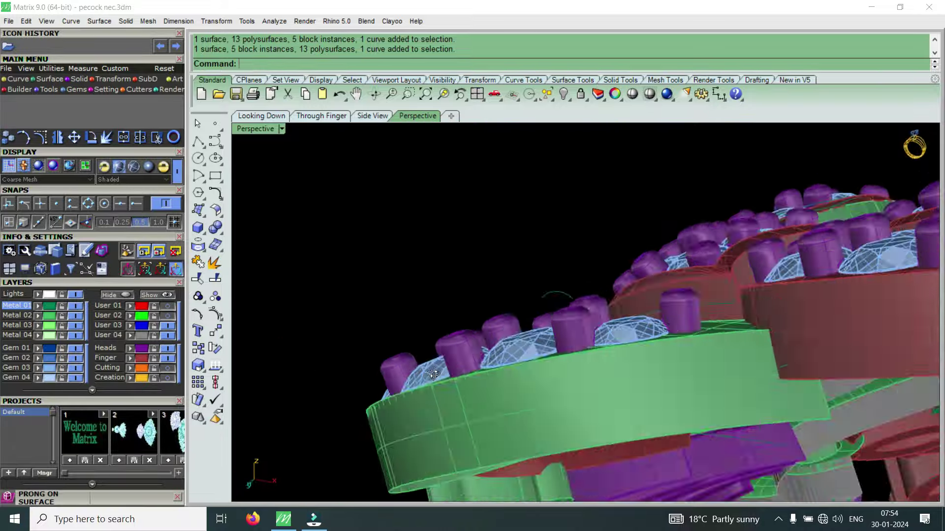
{"action": "scroll", "coordinate": [405, 314], "scroll_direction": "up", "scroll_amount": 2}
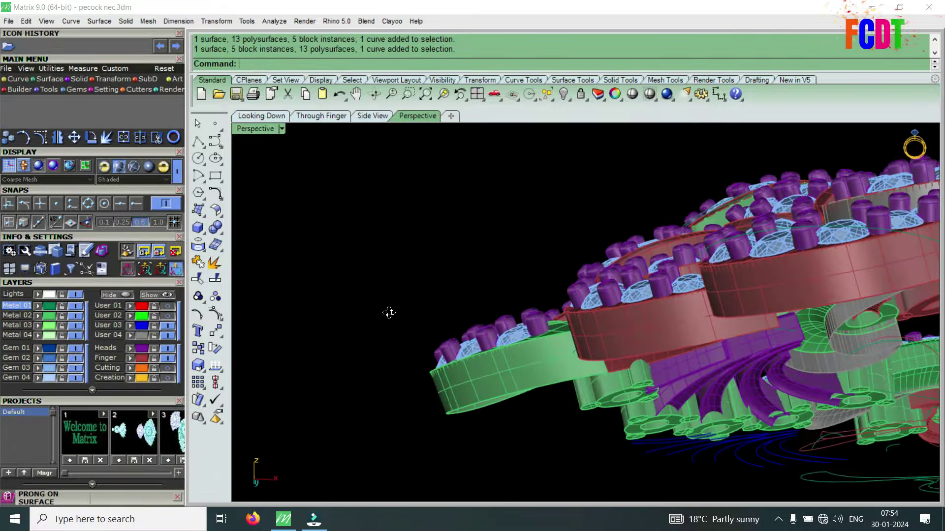
{"action": "scroll", "coordinate": [390, 310], "scroll_direction": "up", "scroll_amount": 2}
{"action": "scroll", "coordinate": [443, 374], "scroll_direction": "up", "scroll_amount": 2}
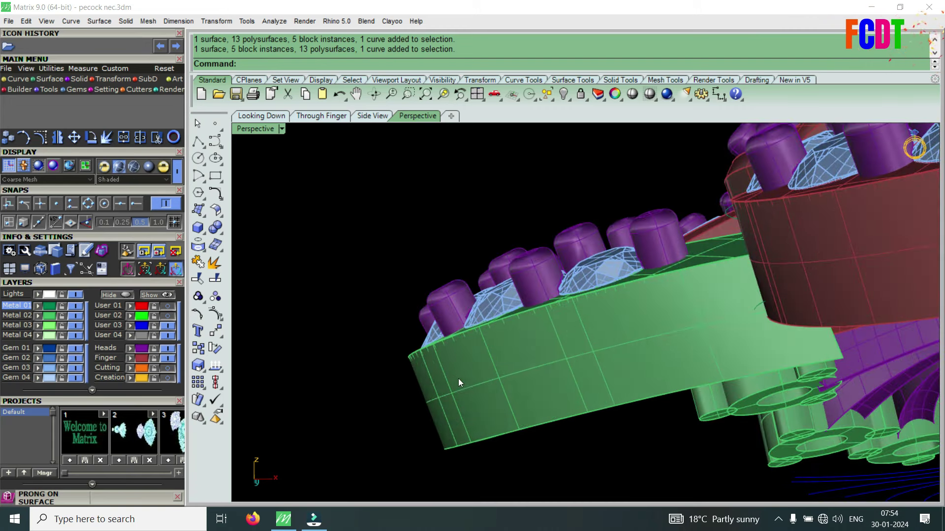
{"action": "left_click", "coordinate": [487, 427]}
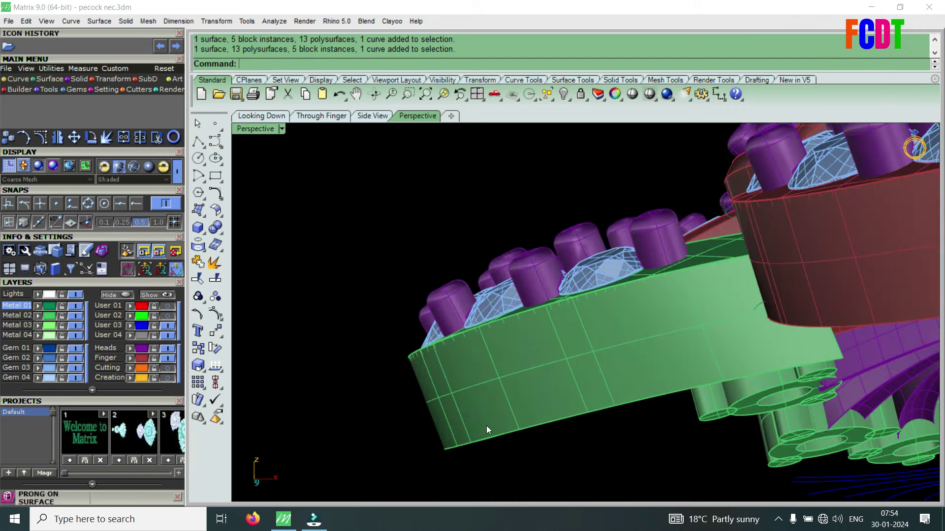
Ungroup the ring section with U and delete the green band's outer wall surface.
{"action": "type", "text": "u"}
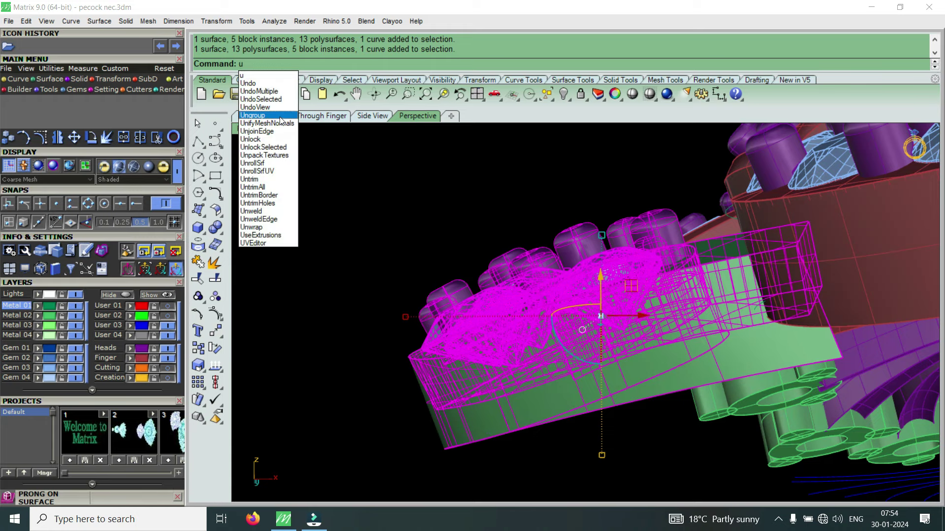
{"action": "left_click", "coordinate": [266, 123]}
{"action": "left_click", "coordinate": [466, 437]}
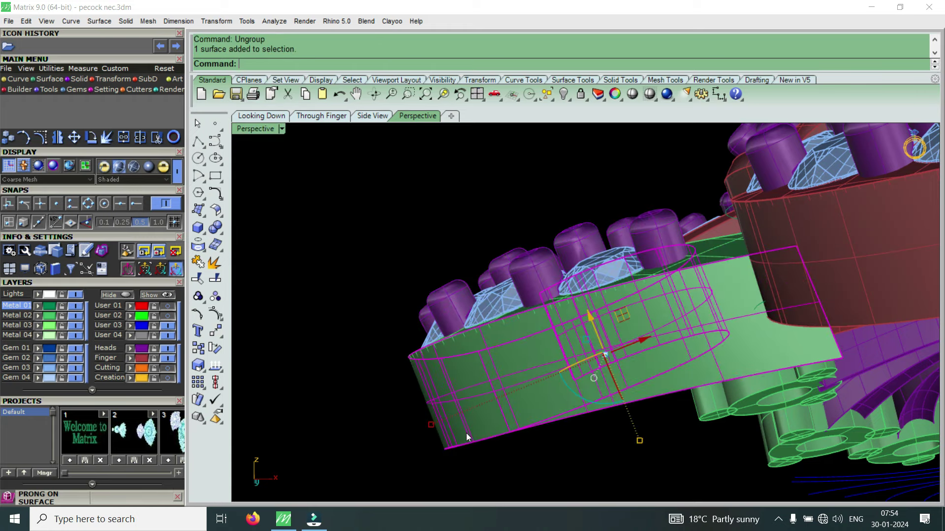
{"action": "key", "text": "Delete"}
{"action": "scroll", "coordinate": [429, 392], "scroll_direction": "up", "scroll_amount": 2}
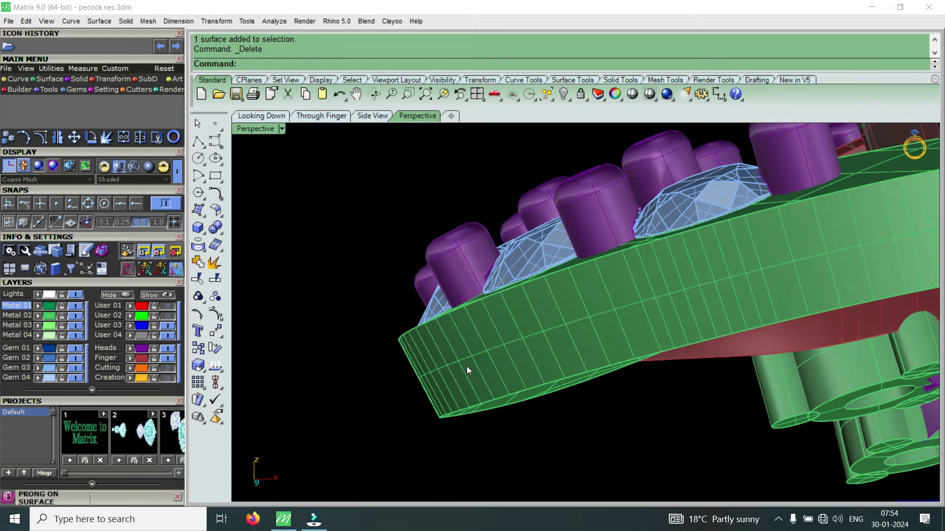
Extract the green band's outer wall as a separate surface.
{"action": "left_click", "coordinate": [38, 80]}
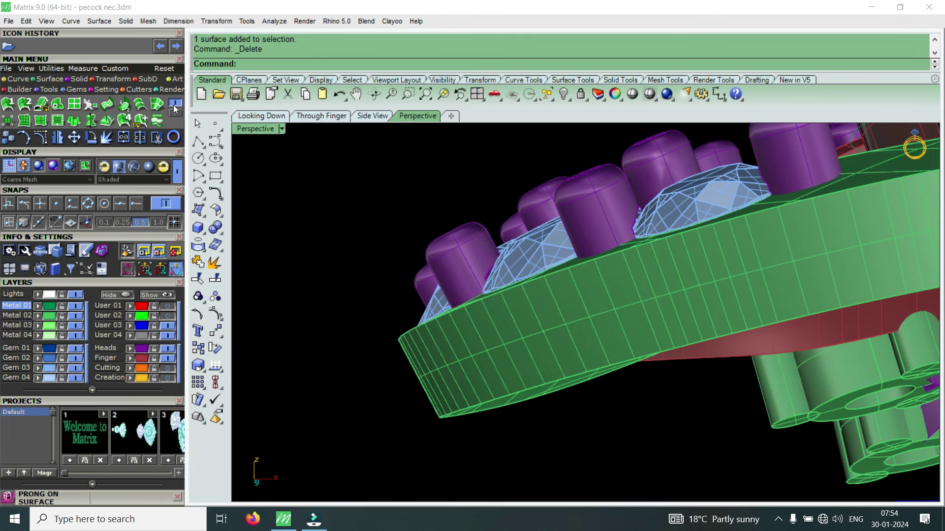
{"action": "left_click", "coordinate": [78, 79]}
{"action": "left_click", "coordinate": [91, 104]}
{"action": "left_click", "coordinate": [476, 359]}
{"action": "key", "text": "Return"}
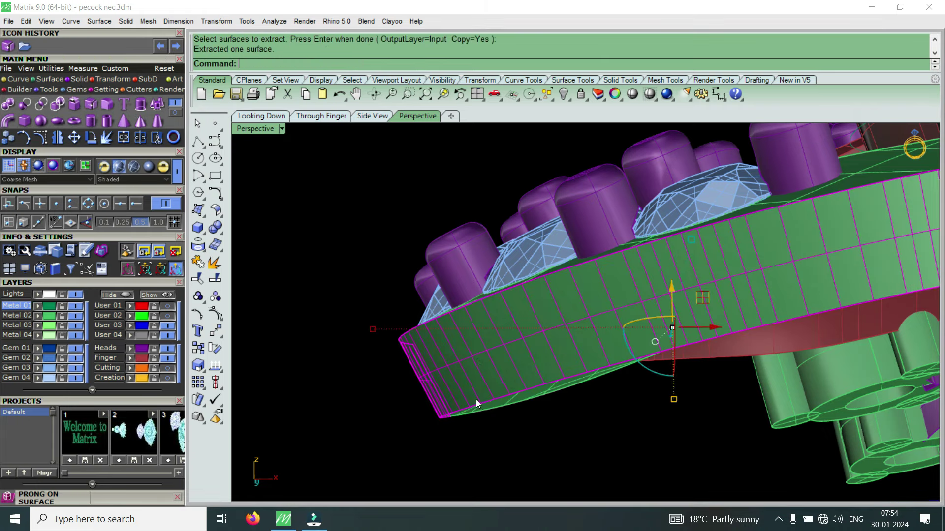
{"action": "right_click_drag", "start_coordinate": [477, 400], "coordinate": [459, 417]}
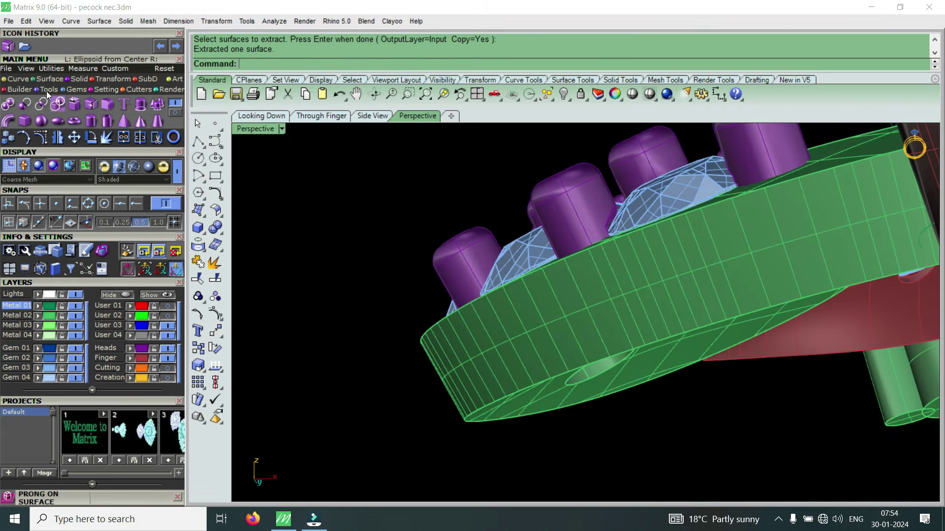
Extend the band surface's bottom edge with an extension factor of 2.
{"action": "left_click", "coordinate": [43, 79]}
{"action": "left_click", "coordinate": [174, 114]}
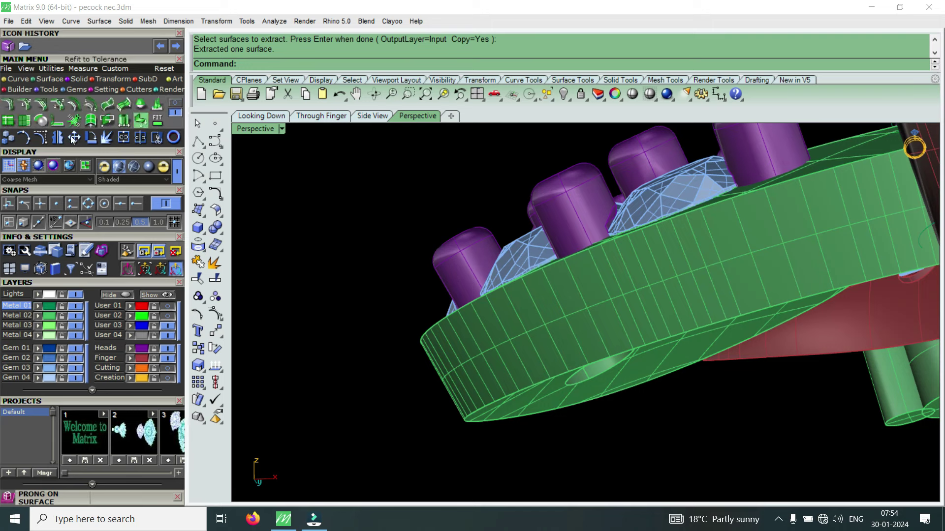
{"action": "left_click", "coordinate": [31, 122]}
{"action": "left_click", "coordinate": [467, 419]}
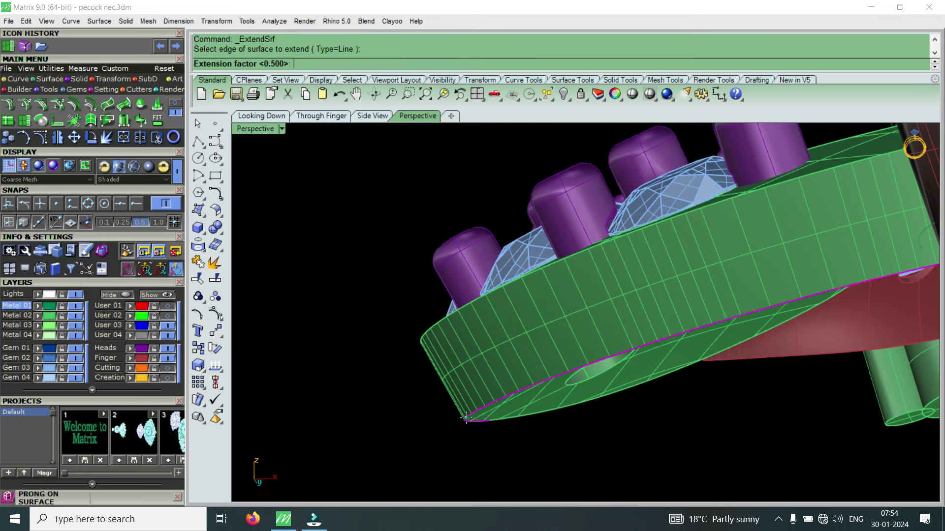
{"action": "type", "text": "2"}
{"action": "key", "text": "Return"}
Orbit and zoom in beneath the rings, then select the red band's wall surface.
{"action": "mouse_move", "coordinate": [468, 415]}
{"action": "right_mouse_down"}
{"action": "mouse_move", "coordinate": [538, 290]}
{"action": "mouse_move", "coordinate": [599, 225]}
{"action": "mouse_move", "coordinate": [629, 244]}
{"action": "mouse_move", "coordinate": [636, 276]}
{"action": "mouse_move", "coordinate": [565, 400]}
{"action": "mouse_move", "coordinate": [532, 411]}
{"action": "mouse_move", "coordinate": [529, 432]}
{"action": "mouse_move", "coordinate": [569, 337]}
{"action": "right_mouse_up"}
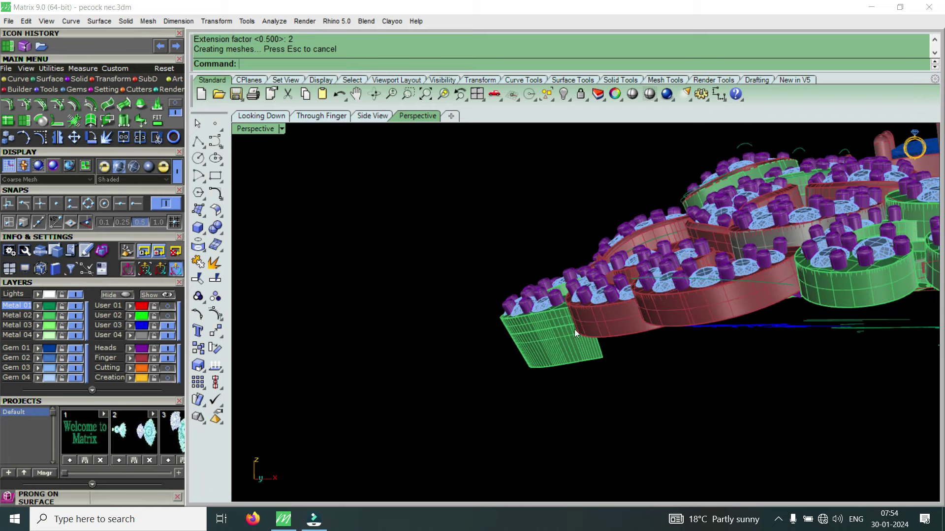
{"action": "mouse_move", "coordinate": [683, 304]}
{"action": "right_mouse_down"}
{"action": "mouse_move", "coordinate": [615, 261]}
{"action": "mouse_move", "coordinate": [500, 324]}
{"action": "mouse_move", "coordinate": [599, 271]}
{"action": "mouse_move", "coordinate": [563, 246]}
{"action": "mouse_move", "coordinate": [526, 249]}
{"action": "right_mouse_up"}
{"action": "mouse_move", "coordinate": [449, 197]}
{"action": "right_mouse_down"}
{"action": "mouse_move", "coordinate": [650, 275]}
{"action": "mouse_move", "coordinate": [770, 353]}
{"action": "right_mouse_up"}
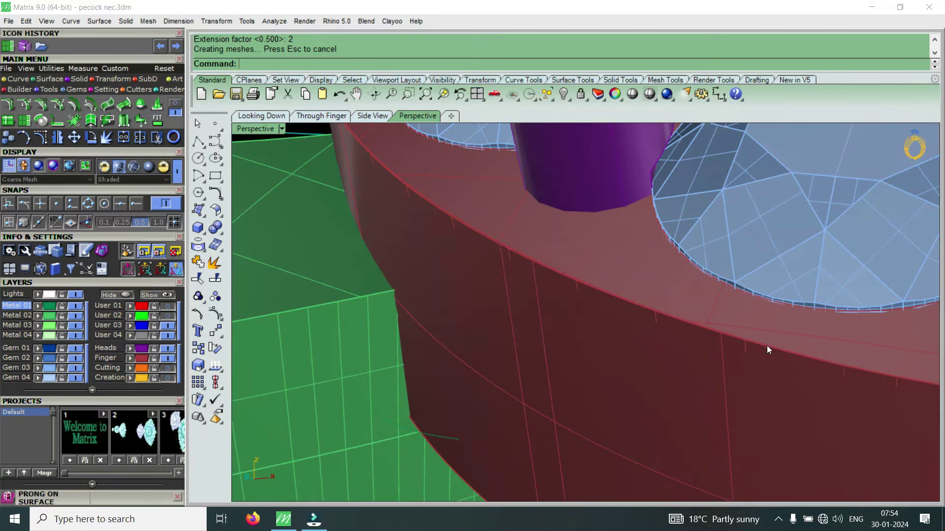
{"action": "scroll", "coordinate": [722, 326], "scroll_direction": "down", "scroll_amount": 5}
{"action": "scroll", "coordinate": [652, 295], "scroll_direction": "down", "scroll_amount": 2}
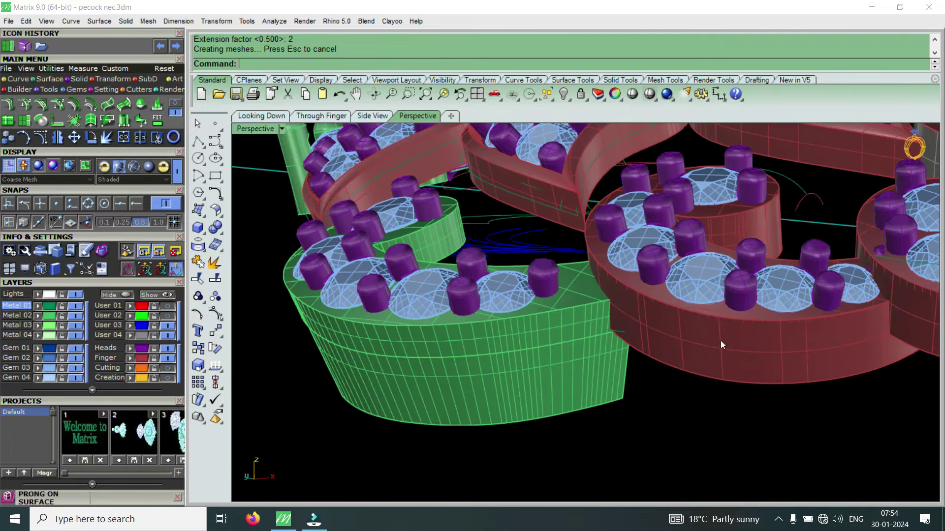
{"action": "scroll", "coordinate": [713, 359], "scroll_direction": "up", "scroll_amount": 3}
{"action": "left_click", "coordinate": [698, 355]}
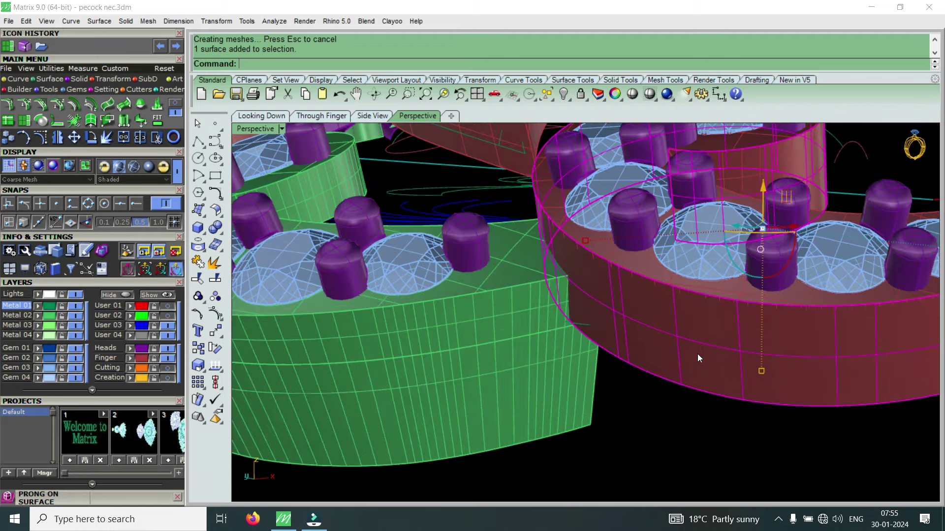
Select the green band's side face and inspect it against the gem holes from several angles.
{"action": "mouse_move", "coordinate": [679, 413]}
{"action": "right_mouse_down"}
{"action": "mouse_move", "coordinate": [572, 302]}
{"action": "mouse_move", "coordinate": [480, 240]}
{"action": "mouse_move", "coordinate": [442, 246]}
{"action": "mouse_move", "coordinate": [374, 342]}
{"action": "mouse_move", "coordinate": [417, 345]}
{"action": "right_mouse_up"}
{"action": "mouse_move", "coordinate": [518, 355]}
{"action": "right_mouse_down"}
{"action": "mouse_move", "coordinate": [499, 344]}
{"action": "mouse_move", "coordinate": [547, 328]}
{"action": "mouse_move", "coordinate": [537, 291]}
{"action": "mouse_move", "coordinate": [600, 341]}
{"action": "mouse_move", "coordinate": [583, 341]}
{"action": "mouse_move", "coordinate": [577, 329]}
{"action": "mouse_move", "coordinate": [696, 414]}
{"action": "mouse_move", "coordinate": [750, 283]}
{"action": "mouse_move", "coordinate": [799, 261]}
{"action": "mouse_move", "coordinate": [645, 326]}
{"action": "mouse_move", "coordinate": [632, 356]}
{"action": "right_mouse_up"}
{"action": "left_click", "coordinate": [572, 332]}
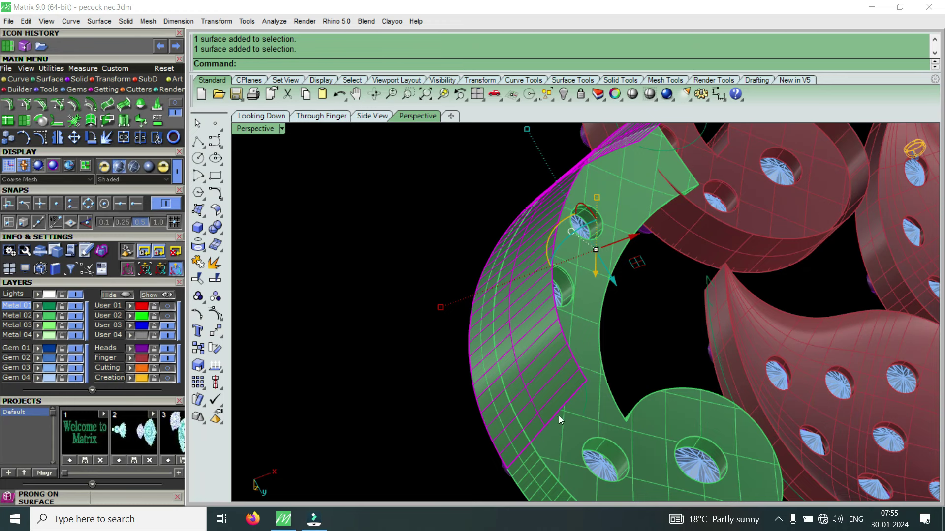
{"action": "right_click_drag", "start_coordinate": [509, 354], "coordinate": [566, 443]}
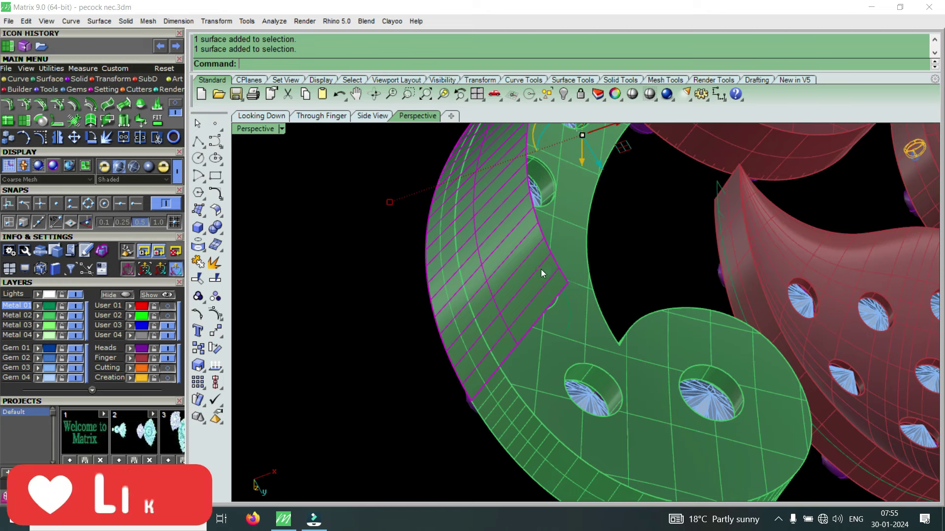
{"action": "mouse_move", "coordinate": [557, 267]}
{"action": "right_mouse_down"}
{"action": "mouse_move", "coordinate": [531, 288]}
{"action": "mouse_move", "coordinate": [540, 363]}
{"action": "mouse_move", "coordinate": [711, 417]}
{"action": "mouse_move", "coordinate": [683, 360]}
{"action": "mouse_move", "coordinate": [813, 327]}
{"action": "mouse_move", "coordinate": [732, 341]}
{"action": "mouse_move", "coordinate": [727, 236]}
{"action": "mouse_move", "coordinate": [743, 290]}
{"action": "right_mouse_up"}
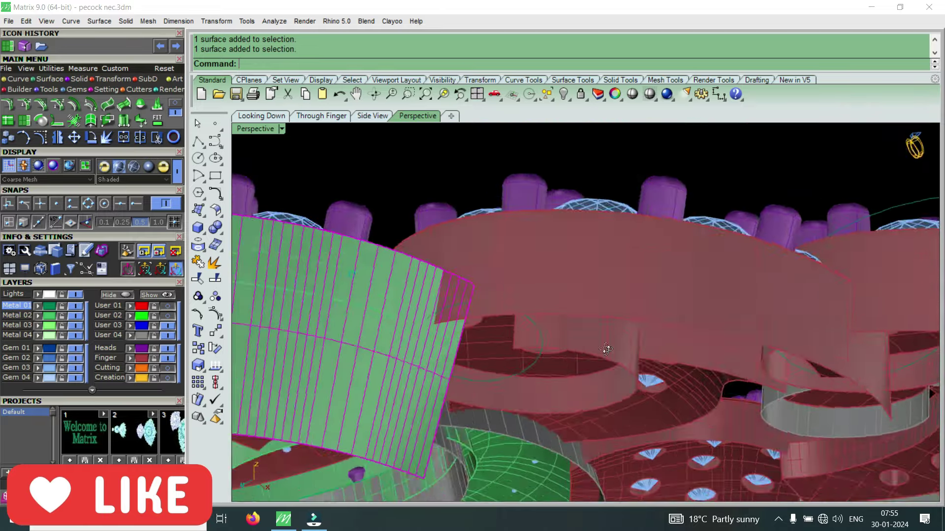
{"action": "scroll", "coordinate": [538, 393], "scroll_direction": "down", "scroll_amount": 5}
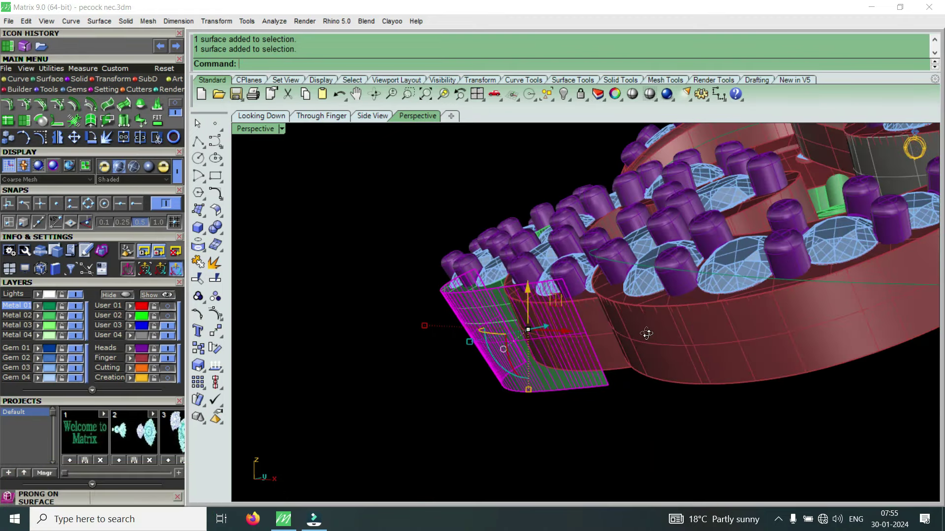
{"action": "right_click_drag", "start_coordinate": [693, 318], "coordinate": [440, 259]}
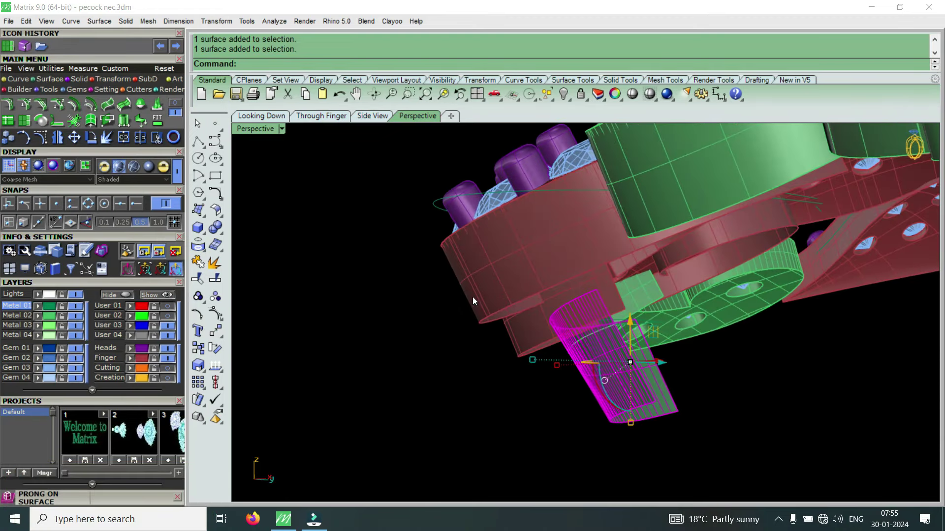
{"action": "right_click_drag", "start_coordinate": [497, 268], "coordinate": [660, 345]}
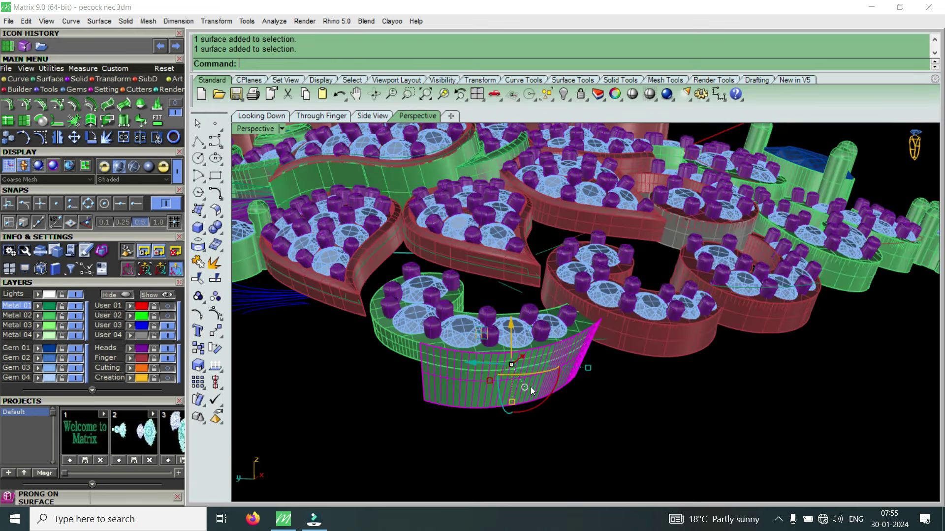
Undo the surface extension and the deletion to restore the original band wall.
{"action": "key", "text": "ctrl+z"}
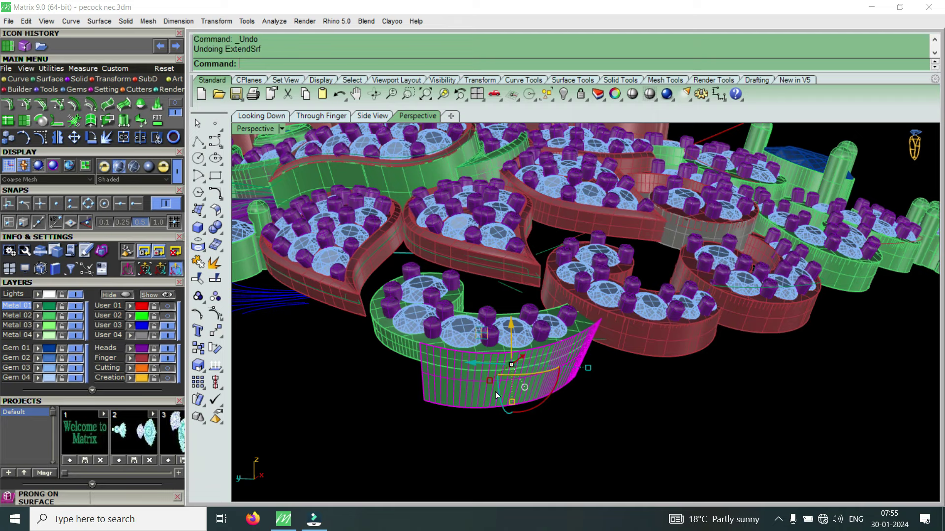
{"action": "key", "text": "ctrl+z"}
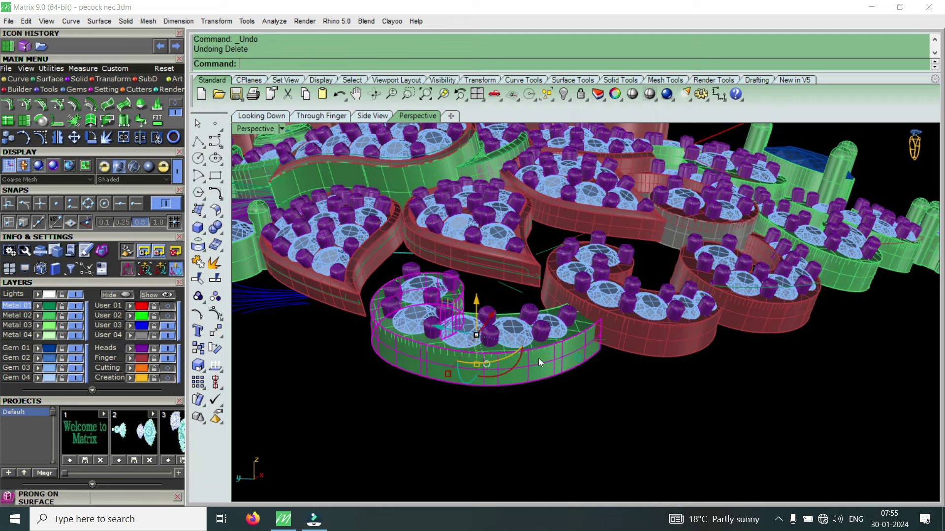
{"action": "mouse_move", "coordinate": [539, 358]}
{"action": "right_mouse_down"}
{"action": "mouse_move", "coordinate": [701, 352]}
{"action": "mouse_move", "coordinate": [644, 343]}
{"action": "mouse_move", "coordinate": [652, 219]}
{"action": "mouse_move", "coordinate": [430, 396]}
{"action": "right_mouse_up"}
{"action": "scroll", "coordinate": [701, 352], "scroll_direction": "down", "scroll_amount": 5}
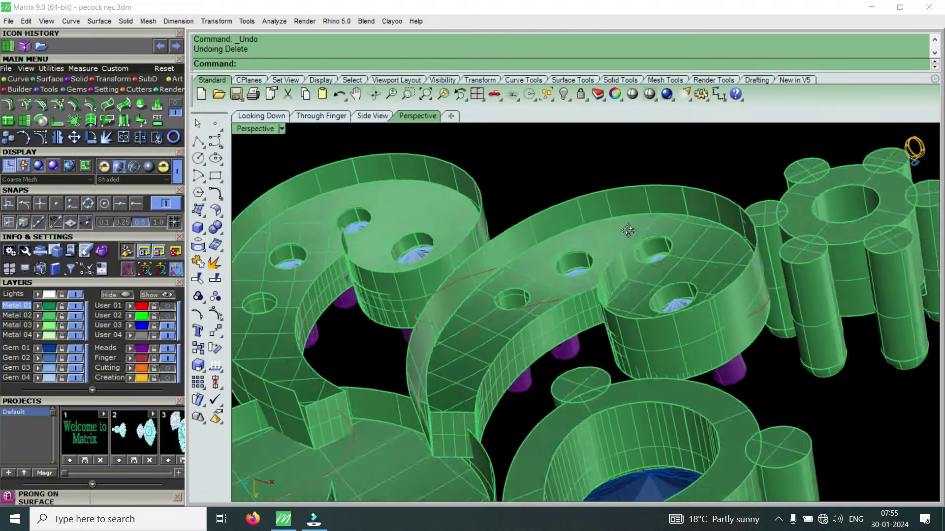
Zoom in and select the green scroll piece's wall surface next to its stone holes.
{"action": "scroll", "coordinate": [430, 398], "scroll_direction": "up", "scroll_amount": 3}
{"action": "scroll", "coordinate": [612, 310], "scroll_direction": "down", "scroll_amount": 2}
{"action": "scroll", "coordinate": [620, 291], "scroll_direction": "up", "scroll_amount": 1}
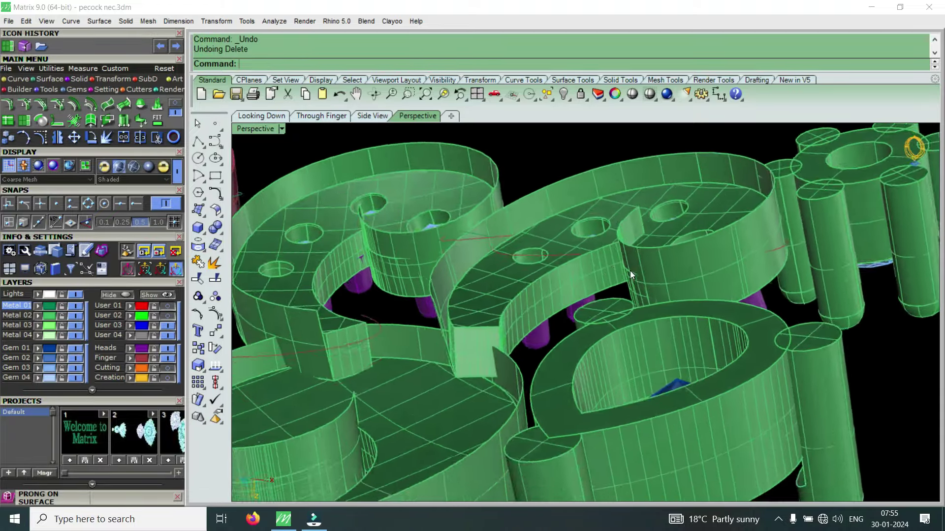
{"action": "scroll", "coordinate": [639, 268], "scroll_direction": "up", "scroll_amount": 2}
{"action": "scroll", "coordinate": [692, 265], "scroll_direction": "up", "scroll_amount": 2}
{"action": "left_click", "coordinate": [771, 246]}
{"action": "scroll", "coordinate": [771, 246], "scroll_direction": "up", "scroll_amount": 2}
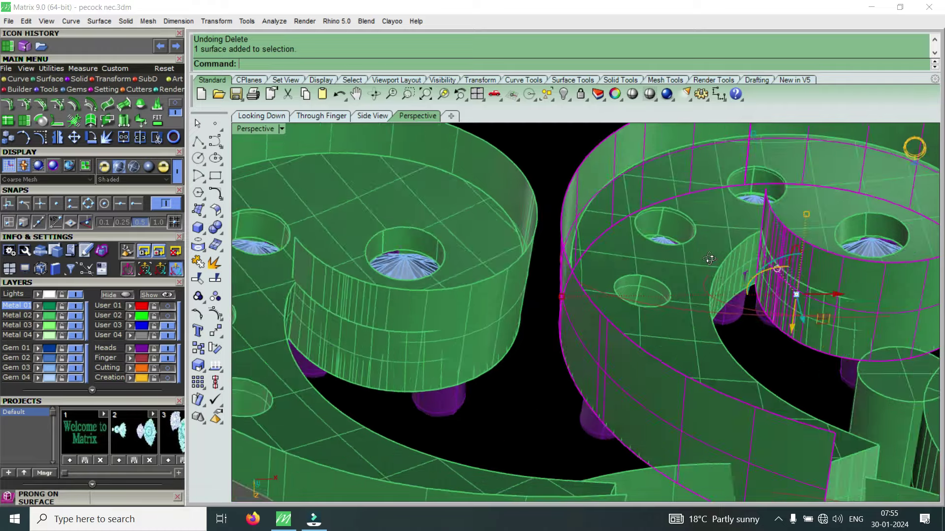
{"action": "scroll", "coordinate": [778, 249], "scroll_direction": "up", "scroll_amount": 2}
{"action": "scroll", "coordinate": [677, 270], "scroll_direction": "up", "scroll_amount": 2}
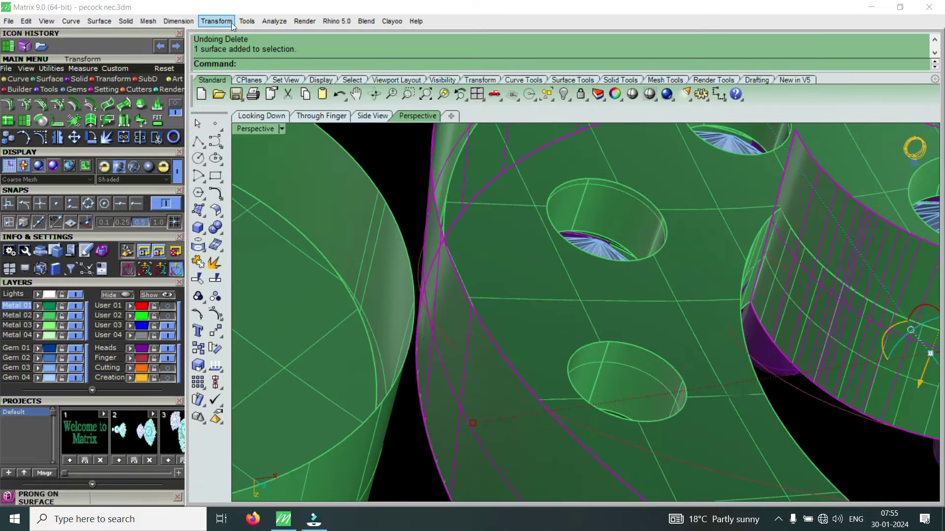
Measure the wall-edge to hole-edge distance with Analyze > Distance, reading 1.491 mm.
{"action": "left_click", "coordinate": [274, 21]}
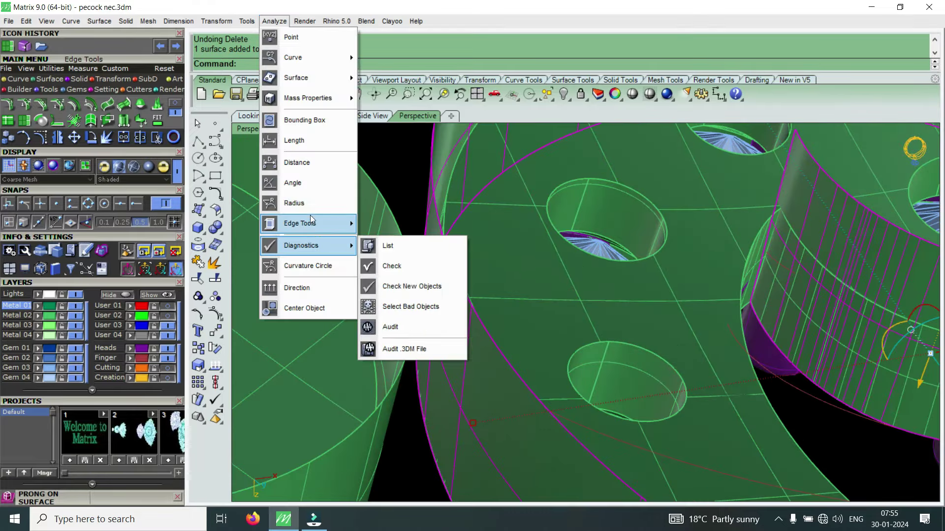
{"action": "left_click", "coordinate": [317, 167]}
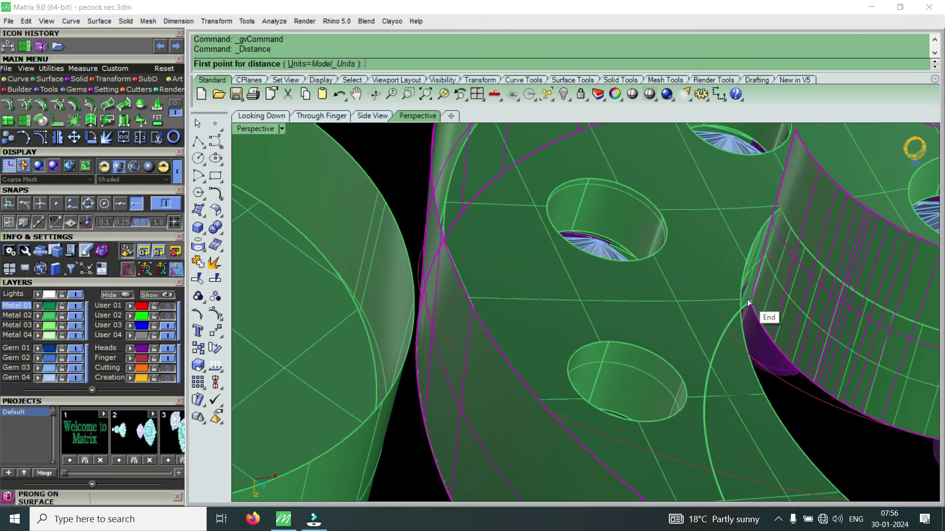
{"action": "left_click", "coordinate": [763, 312]}
{"action": "right_click_drag", "start_coordinate": [763, 315], "coordinate": [799, 232]}
{"action": "left_click", "coordinate": [777, 178]}
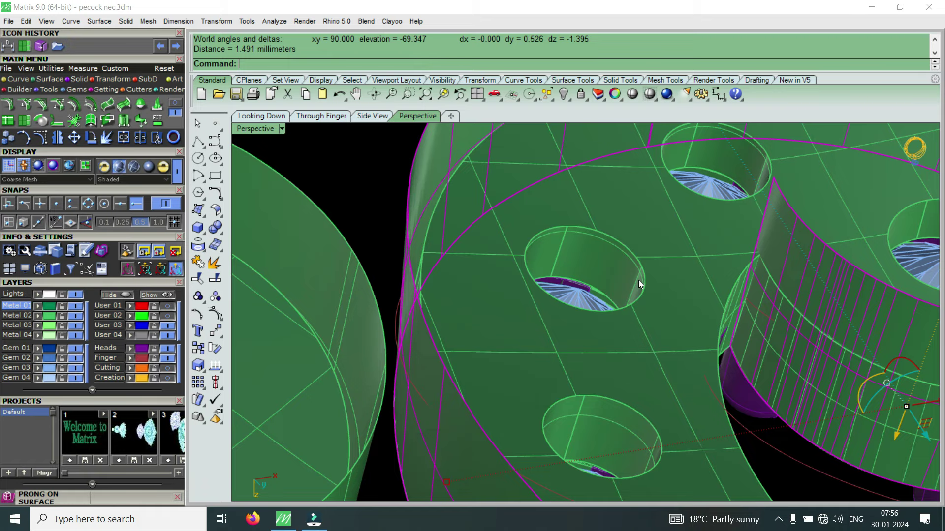
Repeat the distance check on a second hole, reading 0.900 mm, then clear the selection.
{"action": "key", "text": "ctrl+a"}
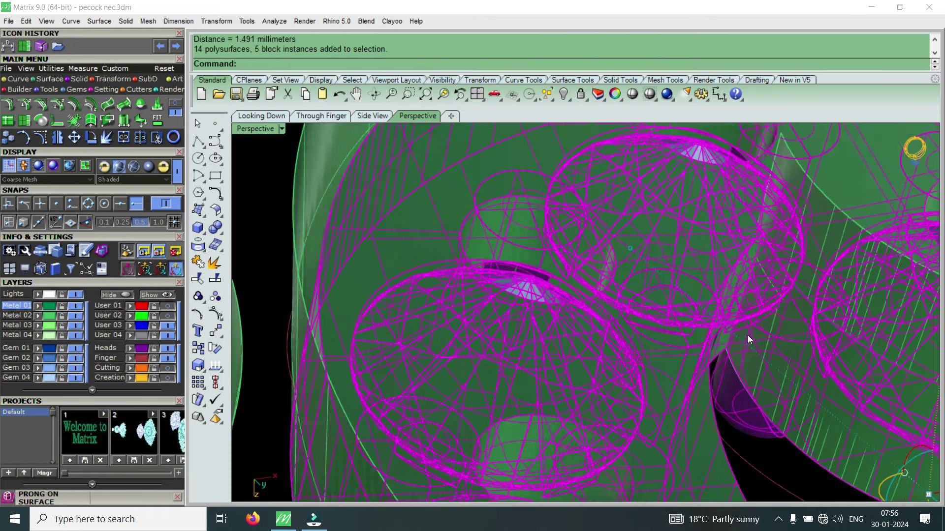
{"action": "scroll", "coordinate": [743, 320], "scroll_direction": "up", "scroll_amount": 5}
{"action": "key", "text": "Return"}
{"action": "left_click", "coordinate": [717, 352]}
{"action": "scroll", "coordinate": [717, 352], "scroll_direction": "down", "scroll_amount": 3}
{"action": "scroll", "coordinate": [725, 203], "scroll_direction": "up", "scroll_amount": 5}
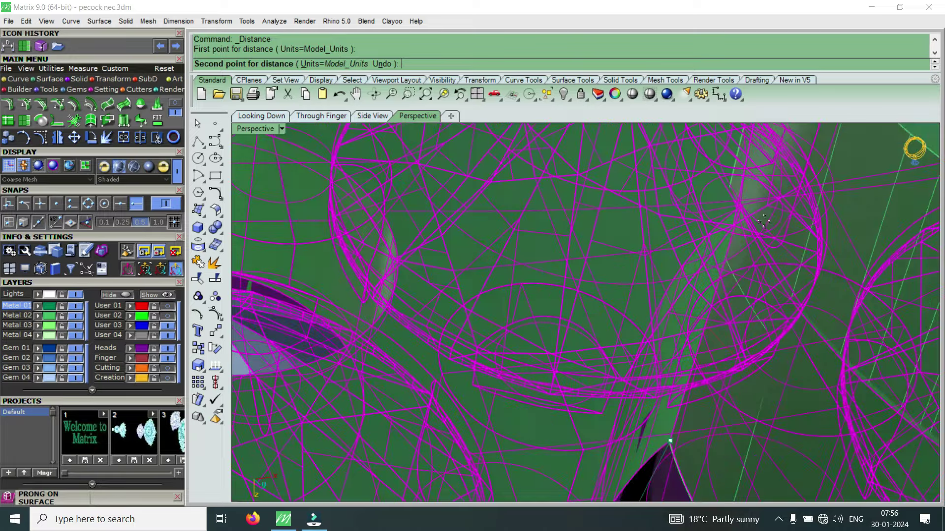
{"action": "left_click", "coordinate": [725, 203]}
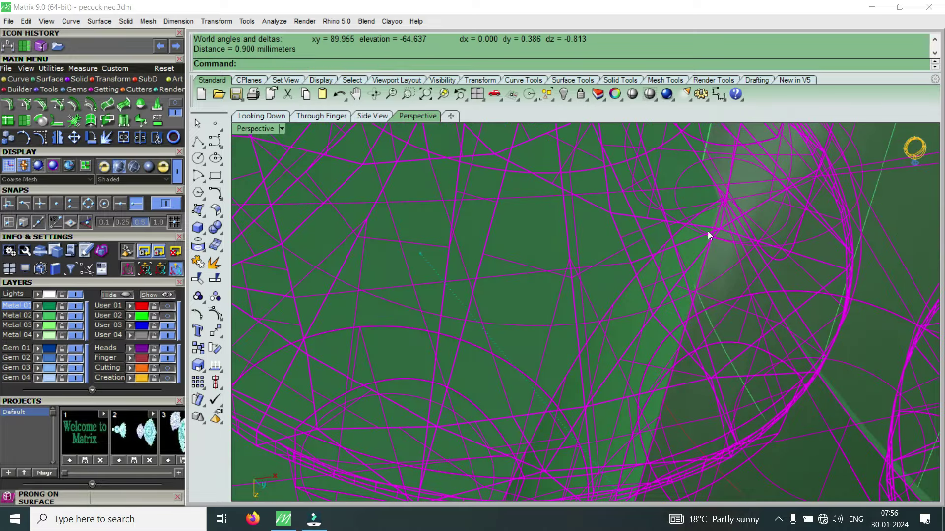
{"action": "scroll", "coordinate": [666, 261], "scroll_direction": "down", "scroll_amount": 3}
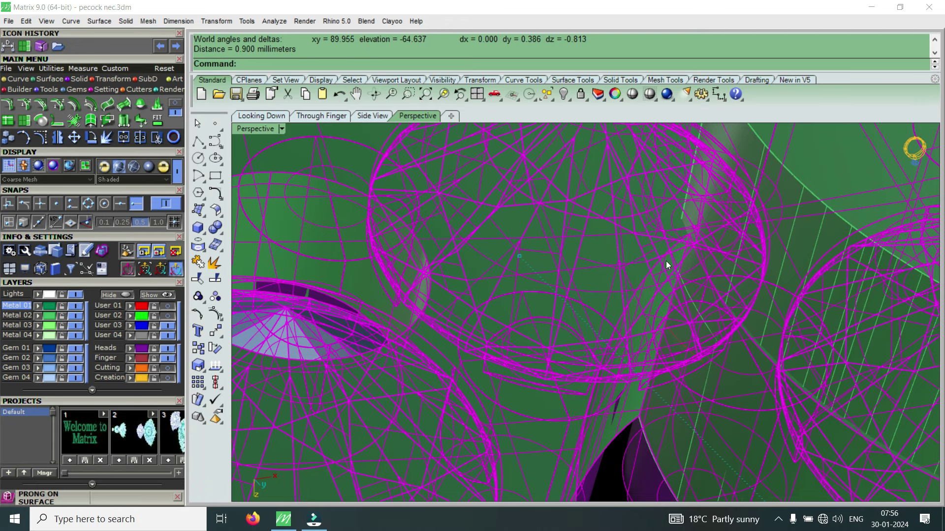
{"action": "key", "text": "Escape"}
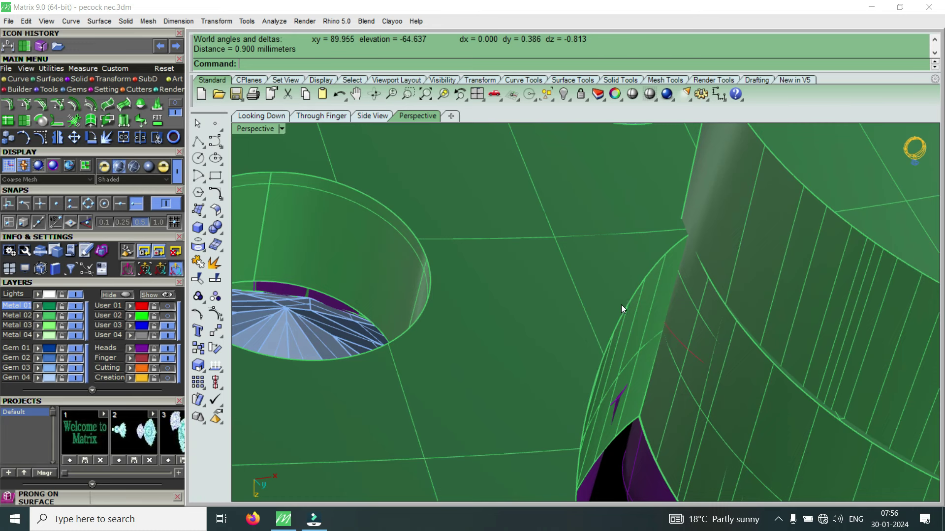
Cancel the accidentally repeated import command.
{"action": "scroll", "coordinate": [623, 295], "scroll_direction": "down", "scroll_amount": 3}
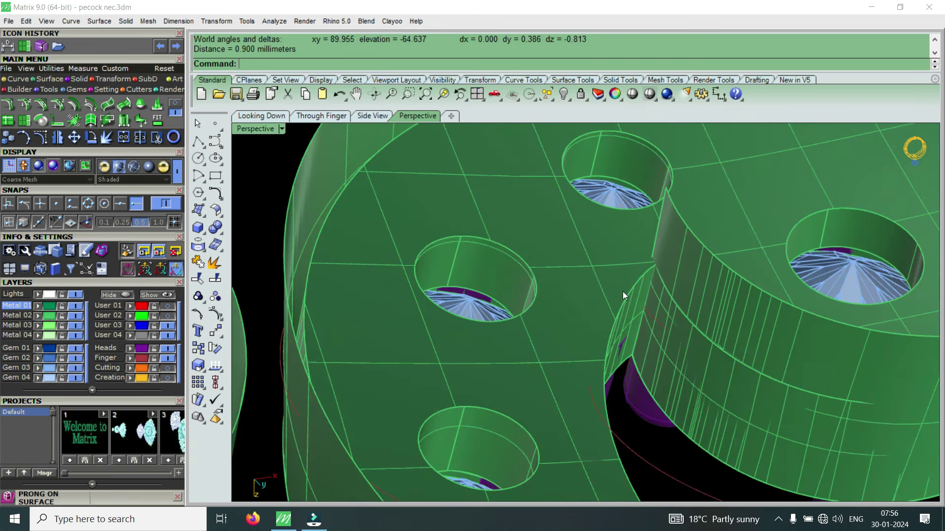
{"action": "right_click", "coordinate": [713, 284]}
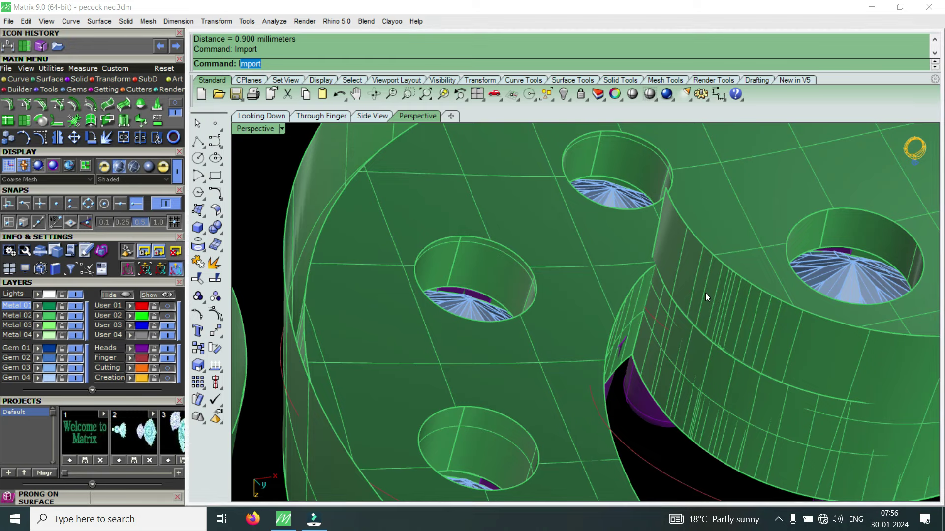
{"action": "key", "text": "Escape"}
{"action": "scroll", "coordinate": [679, 189], "scroll_direction": "down", "scroll_amount": 2}
{"action": "scroll", "coordinate": [689, 268], "scroll_direction": "down", "scroll_amount": 2}
{"action": "scroll", "coordinate": [689, 269], "scroll_direction": "down", "scroll_amount": 2}
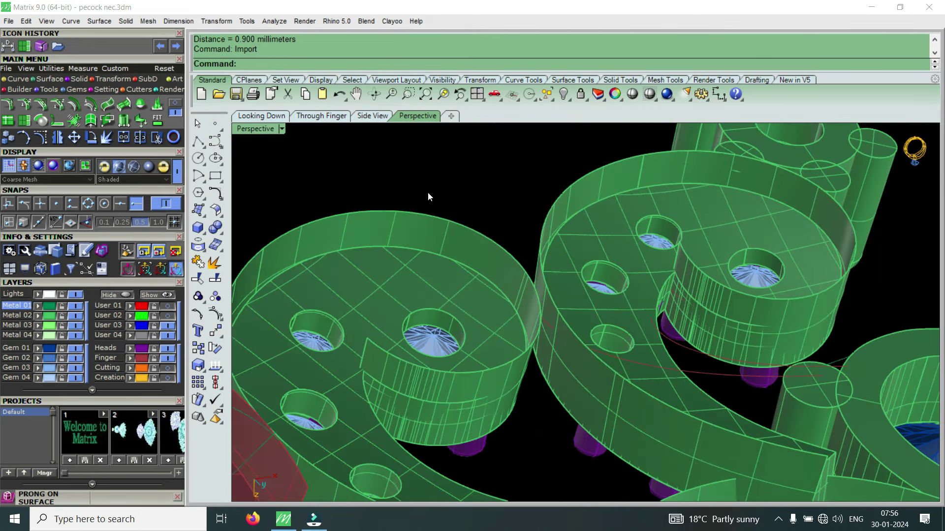
Extract an isocurve along the band's side surface.
{"action": "left_click", "coordinate": [22, 79]}
{"action": "left_click", "coordinate": [162, 117]}
{"action": "scroll", "coordinate": [714, 298], "scroll_direction": "up", "scroll_amount": 3}
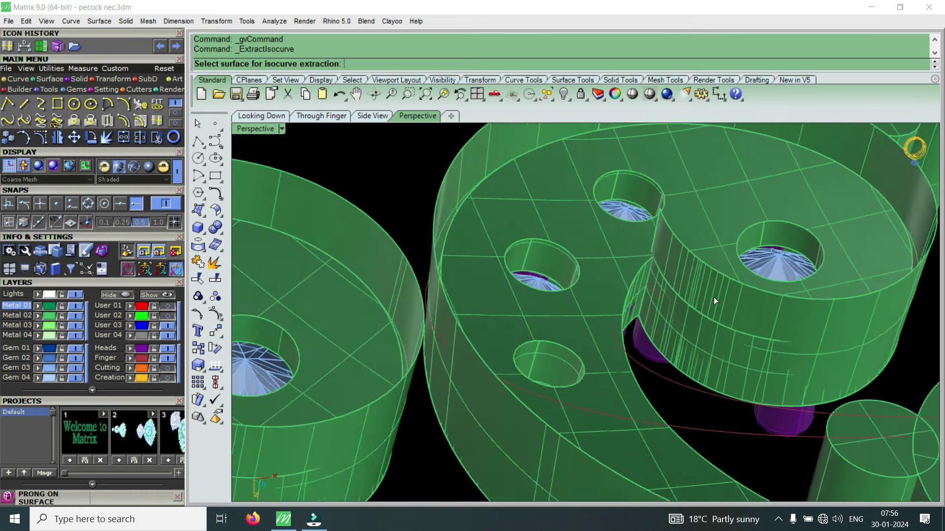
{"action": "scroll", "coordinate": [714, 298], "scroll_direction": "up", "scroll_amount": 2}
{"action": "left_click", "coordinate": [756, 305]}
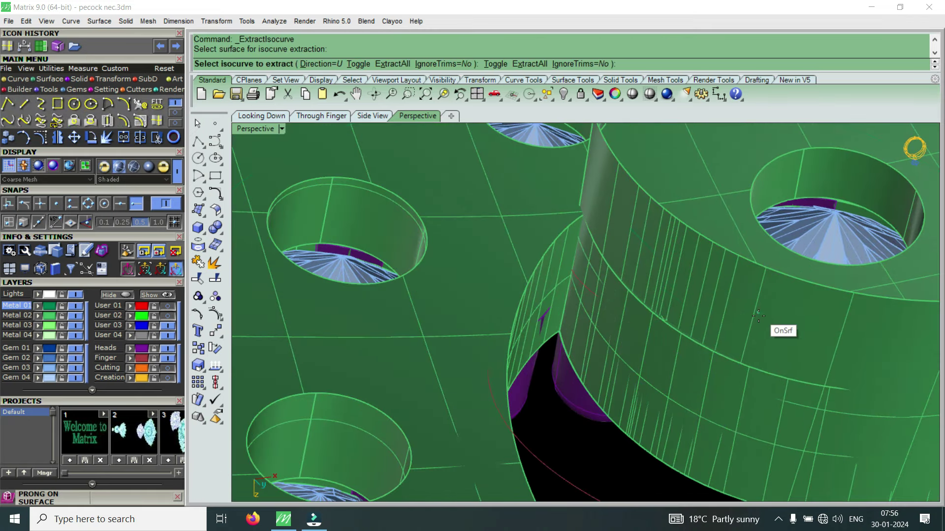
{"action": "left_click", "coordinate": [735, 358]}
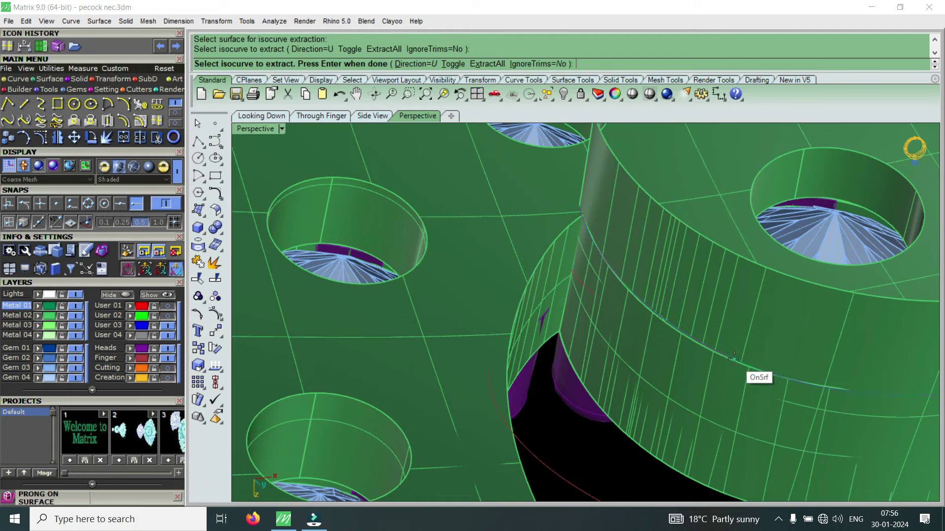
{"action": "key", "text": "Return"}
Measure the distance from the triangle's top vertex to the isocurve end: 0.604 mm.
{"action": "scroll", "coordinate": [734, 355], "scroll_direction": "down", "scroll_amount": 3}
{"action": "scroll", "coordinate": [692, 305], "scroll_direction": "up", "scroll_amount": 2}
{"action": "scroll", "coordinate": [691, 272], "scroll_direction": "up", "scroll_amount": 2}
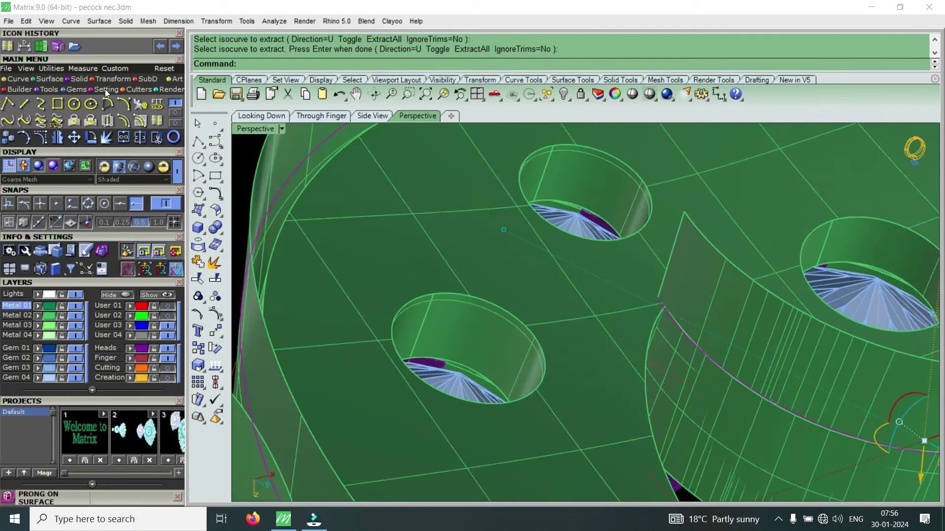
{"action": "left_click", "coordinate": [22, 45]}
{"action": "scroll", "coordinate": [704, 226], "scroll_direction": "up", "scroll_amount": 2}
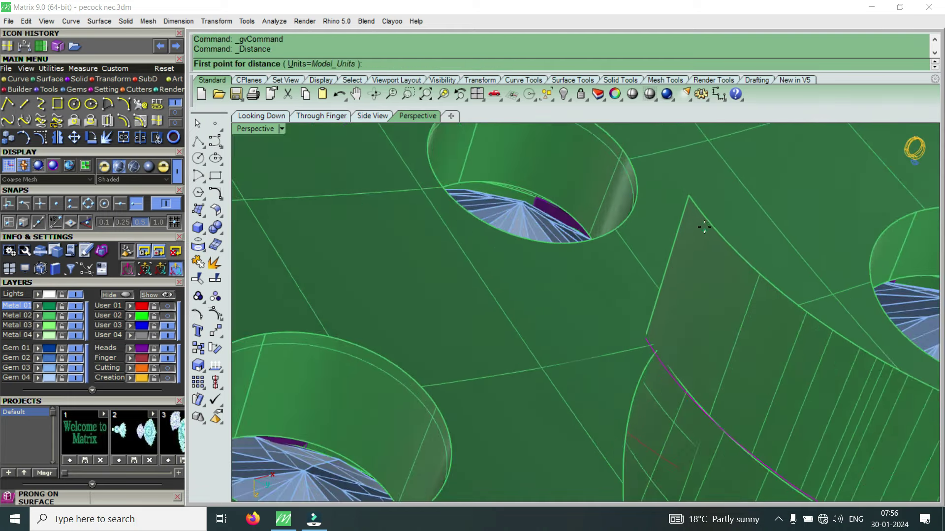
{"action": "left_click", "coordinate": [691, 199]}
{"action": "scroll", "coordinate": [643, 303], "scroll_direction": "up", "scroll_amount": 1}
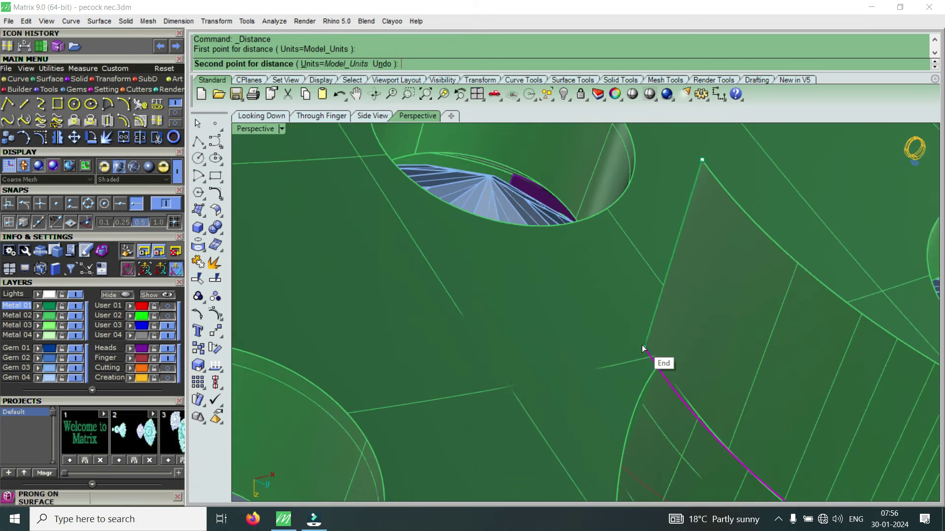
{"action": "left_click", "coordinate": [642, 348]}
{"action": "scroll", "coordinate": [611, 287], "scroll_direction": "down", "scroll_amount": 4}
Extend the first gem-set ring's bottom edge with extension factor 1.
{"action": "mouse_move", "coordinate": [611, 286]}
{"action": "right_mouse_down"}
{"action": "mouse_move", "coordinate": [641, 420]}
{"action": "mouse_move", "coordinate": [608, 442]}
{"action": "right_mouse_up"}
{"action": "scroll", "coordinate": [633, 367], "scroll_direction": "up", "scroll_amount": 3}
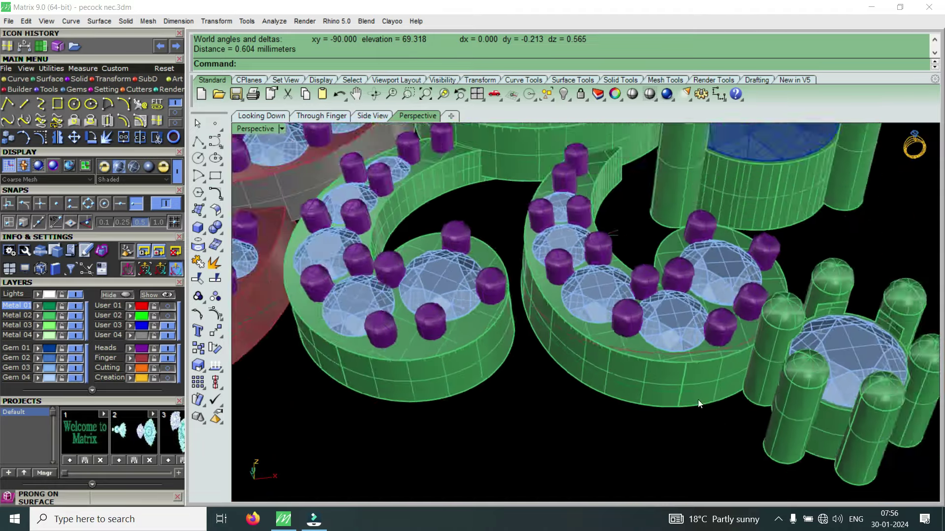
{"action": "mouse_move", "coordinate": [698, 399]}
{"action": "right_mouse_down"}
{"action": "mouse_move", "coordinate": [643, 462]}
{"action": "mouse_move", "coordinate": [654, 314]}
{"action": "right_mouse_up"}
{"action": "mouse_move", "coordinate": [665, 225]}
{"action": "right_mouse_down"}
{"action": "mouse_move", "coordinate": [634, 266]}
{"action": "mouse_move", "coordinate": [647, 335]}
{"action": "right_mouse_up"}
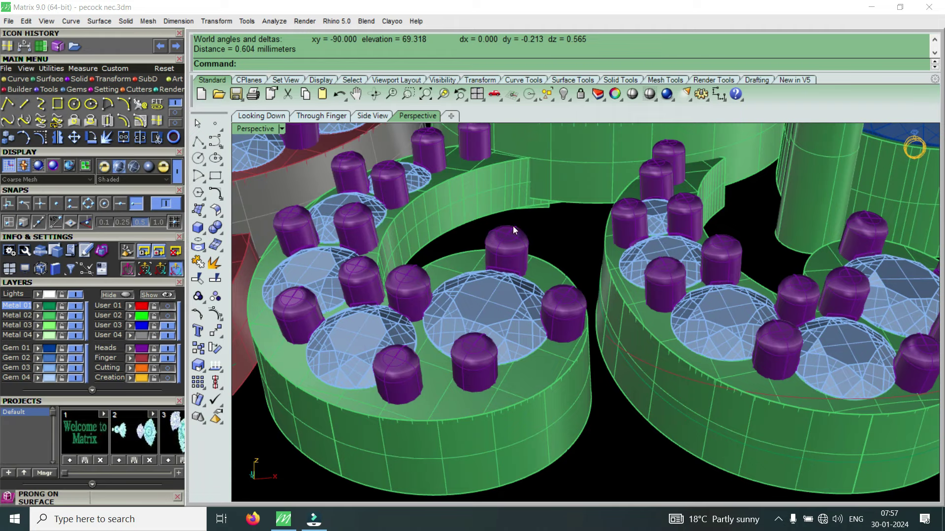
{"action": "right_click_drag", "start_coordinate": [615, 276], "coordinate": [711, 376]}
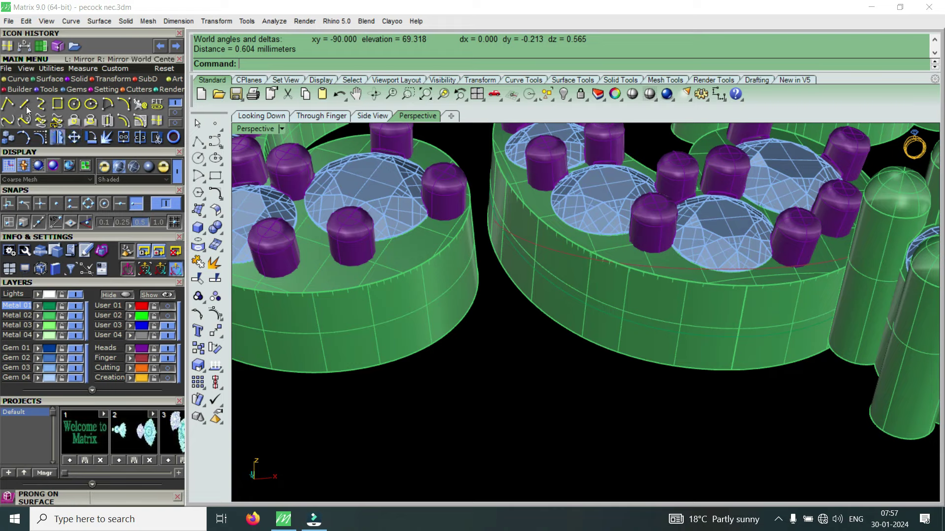
{"action": "left_click", "coordinate": [43, 47]}
{"action": "left_click", "coordinate": [689, 367]}
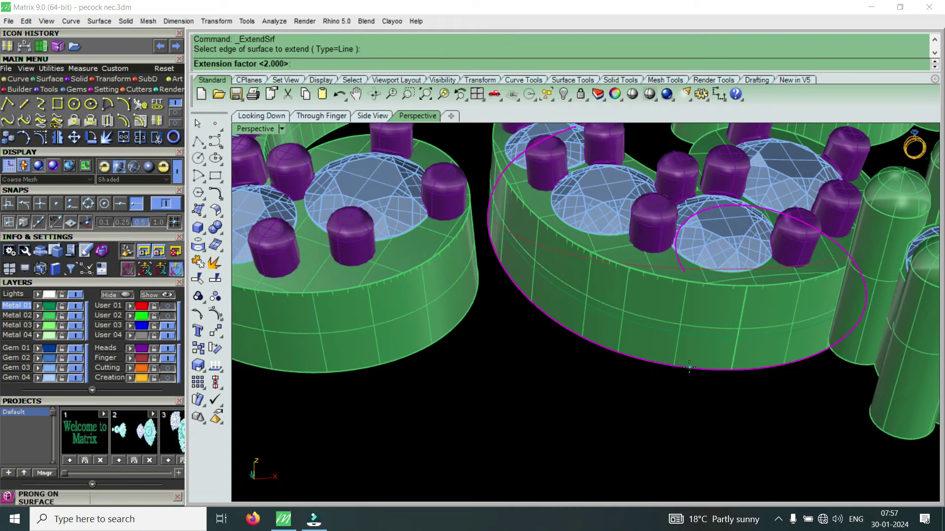
{"action": "type", "text": "1"}
{"action": "key", "text": "Return"}
Extend the next ring's bottom edge by the same factor.
{"action": "mouse_move", "coordinate": [689, 368]}
{"action": "right_mouse_down"}
{"action": "mouse_move", "coordinate": [691, 272]}
{"action": "mouse_move", "coordinate": [631, 369]}
{"action": "right_mouse_up"}
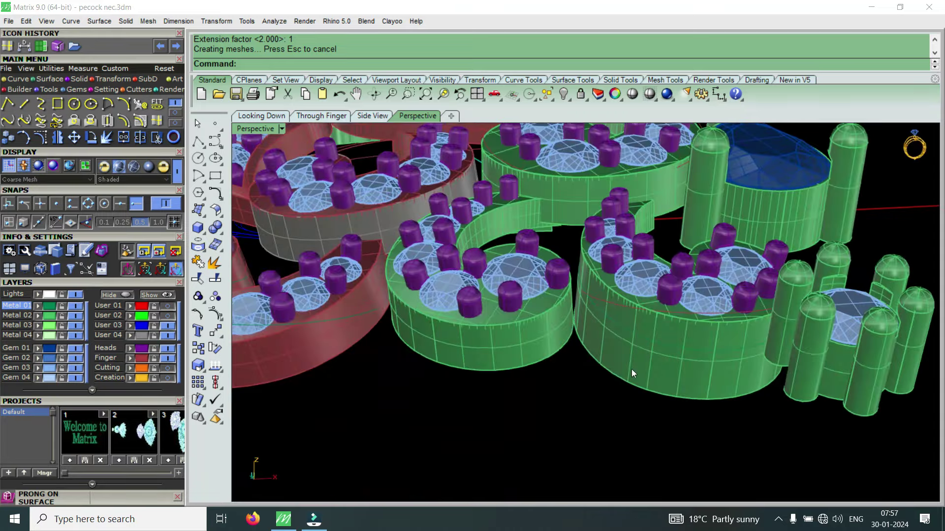
{"action": "scroll", "coordinate": [564, 351], "scroll_direction": "up", "scroll_amount": 5}
{"action": "key", "text": "Return"}
{"action": "left_click", "coordinate": [544, 344]}
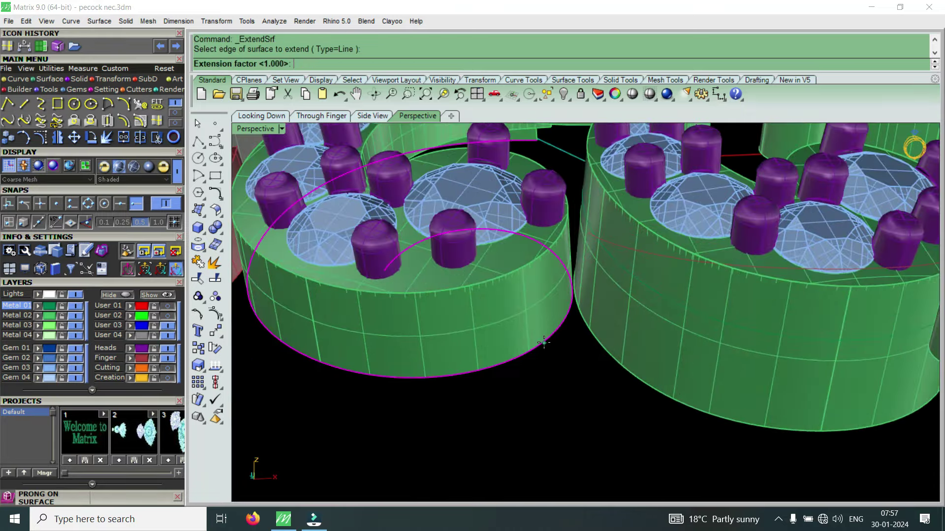
{"action": "key", "text": "Return"}
Extend the red band's bottom edge the same way.
{"action": "right_click_drag", "start_coordinate": [669, 359], "coordinate": [684, 272]}
{"action": "scroll", "coordinate": [675, 285], "scroll_direction": "down", "scroll_amount": 3}
{"action": "mouse_move", "coordinate": [737, 322]}
{"action": "right_mouse_down"}
{"action": "mouse_move", "coordinate": [579, 396]}
{"action": "mouse_move", "coordinate": [591, 421]}
{"action": "right_mouse_up"}
{"action": "scroll", "coordinate": [452, 364], "scroll_direction": "up", "scroll_amount": 3}
{"action": "key", "text": "Return"}
{"action": "left_click", "coordinate": [410, 357]}
{"action": "key", "text": "Return"}
{"action": "mouse_move", "coordinate": [435, 354]}
{"action": "right_mouse_down"}
{"action": "mouse_move", "coordinate": [616, 373]}
{"action": "mouse_move", "coordinate": [530, 215]}
{"action": "mouse_move", "coordinate": [531, 304]}
{"action": "mouse_move", "coordinate": [512, 236]}
{"action": "right_mouse_up"}
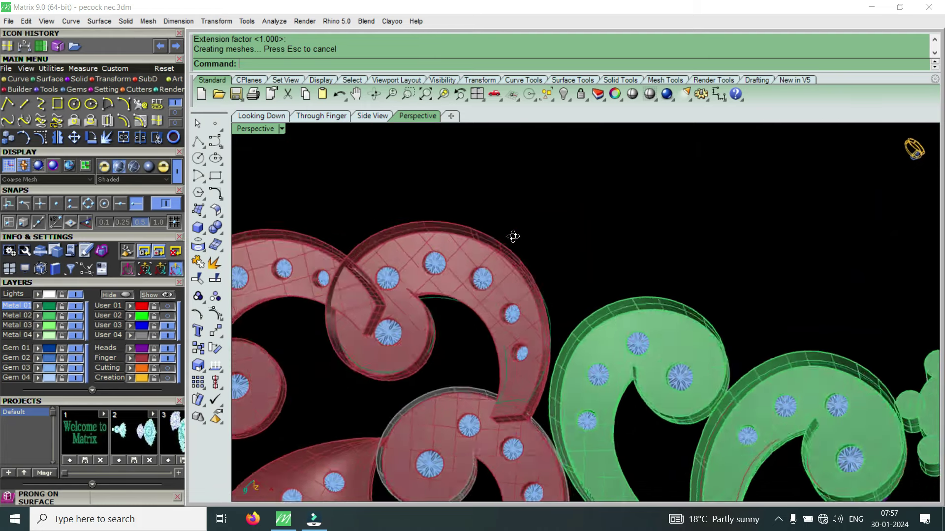
{"action": "scroll", "coordinate": [519, 269], "scroll_direction": "up", "scroll_amount": 2}
{"action": "scroll", "coordinate": [536, 259], "scroll_direction": "up", "scroll_amount": 2}
{"action": "scroll", "coordinate": [535, 259], "scroll_direction": "down", "scroll_amount": 3}
{"action": "right_click_drag", "start_coordinate": [797, 290], "coordinate": [578, 332]}
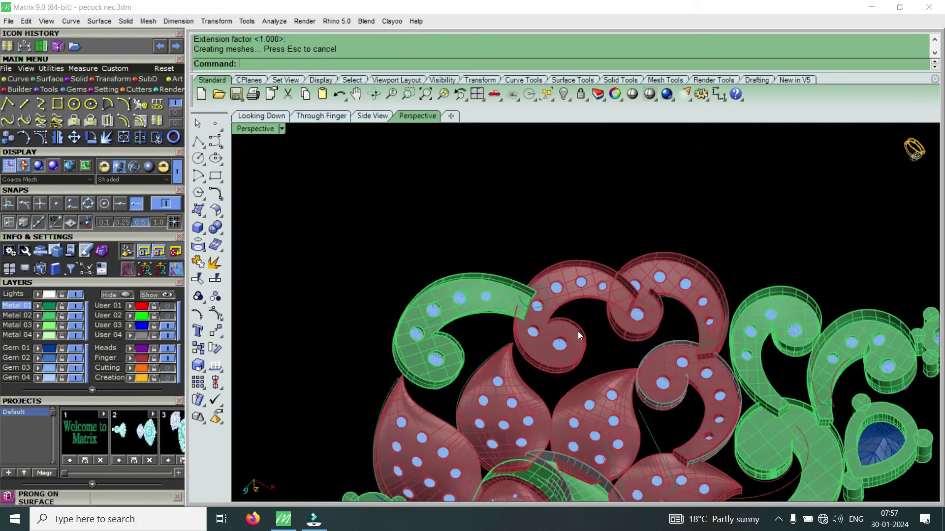
{"action": "scroll", "coordinate": [589, 308], "scroll_direction": "up", "scroll_amount": 3}
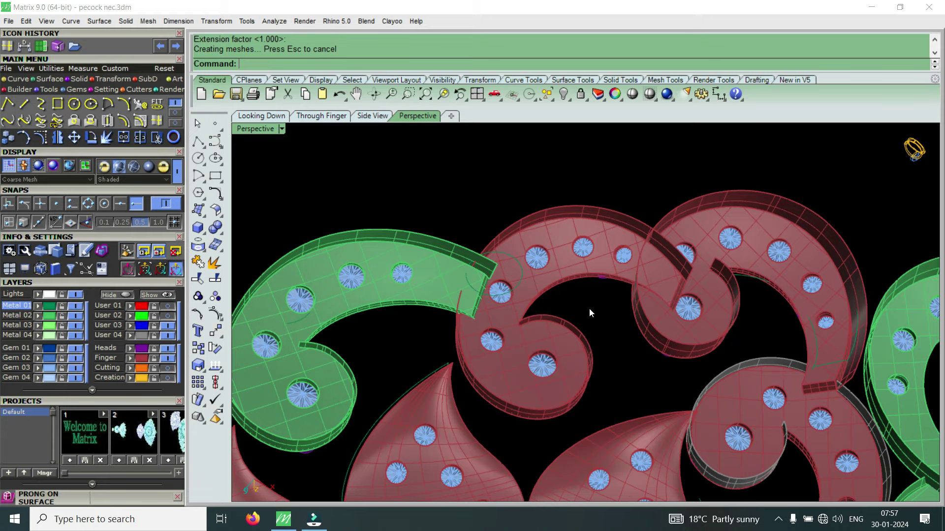
{"action": "right_click_drag", "start_coordinate": [559, 271], "coordinate": [615, 227]}
{"action": "scroll", "coordinate": [634, 213], "scroll_direction": "up", "scroll_amount": 3}
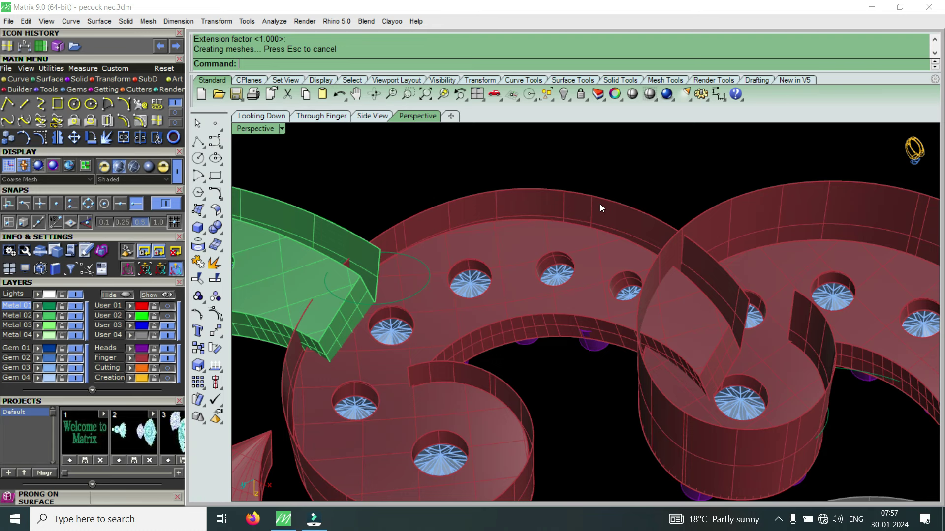
{"action": "right_click_drag", "start_coordinate": [614, 219], "coordinate": [608, 401]}
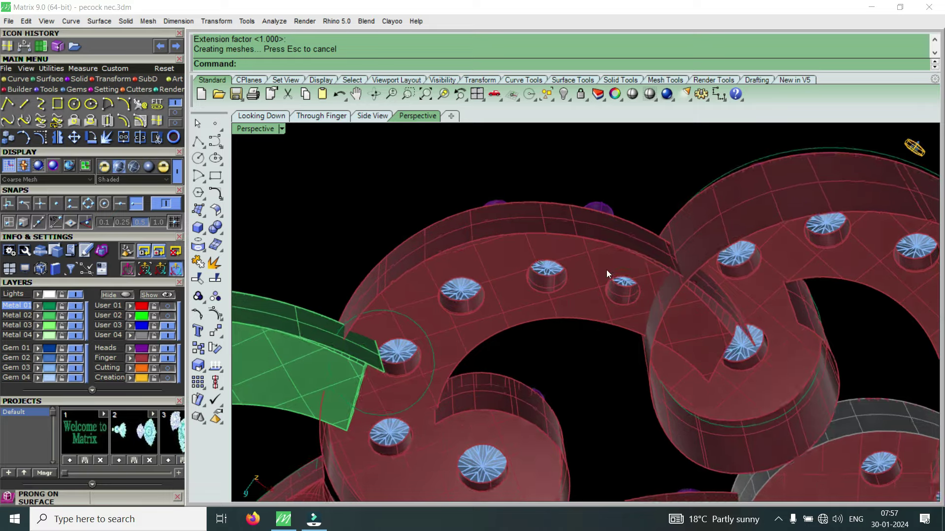
{"action": "scroll", "coordinate": [620, 407], "scroll_direction": "up", "scroll_amount": 3}
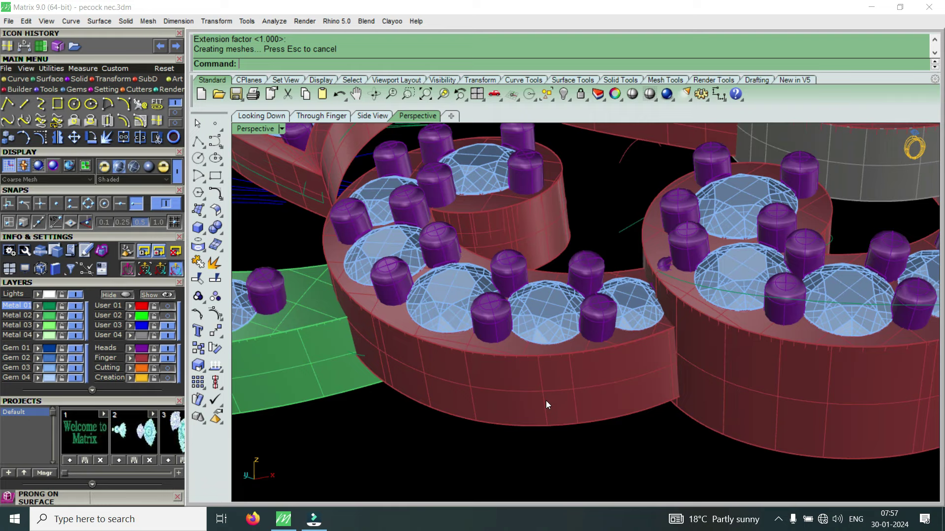
{"action": "mouse_move", "coordinate": [593, 373]}
{"action": "right_mouse_down"}
{"action": "mouse_move", "coordinate": [631, 434]}
{"action": "mouse_move", "coordinate": [615, 451]}
{"action": "mouse_move", "coordinate": [592, 373]}
{"action": "right_mouse_up"}
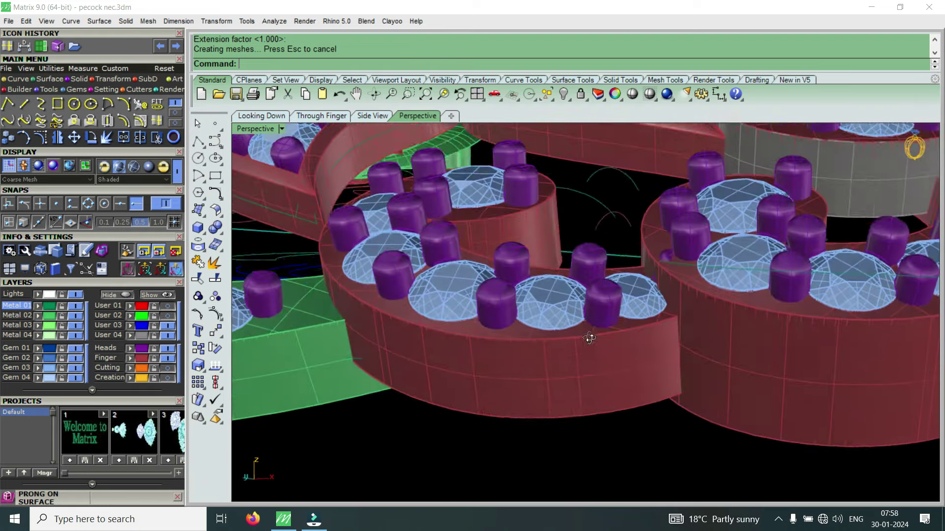
Extend two more band bottom edges with the default extension factor.
{"action": "key", "text": "Return"}
{"action": "left_click", "coordinate": [576, 414]}
{"action": "key", "text": "Return"}
{"action": "mouse_move", "coordinate": [675, 356]}
{"action": "right_mouse_down"}
{"action": "mouse_move", "coordinate": [633, 344]}
{"action": "mouse_move", "coordinate": [637, 312]}
{"action": "mouse_move", "coordinate": [581, 371]}
{"action": "mouse_move", "coordinate": [478, 383]}
{"action": "right_mouse_up"}
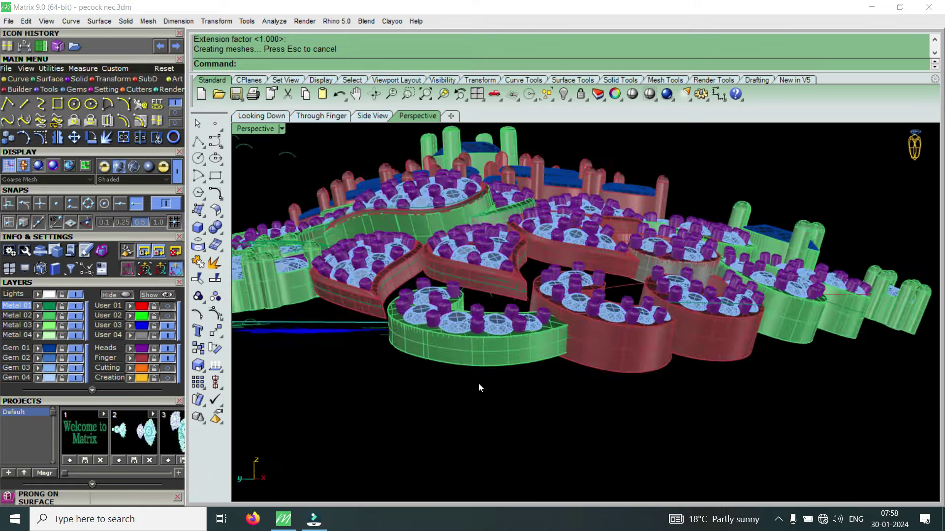
{"action": "scroll", "coordinate": [488, 359], "scroll_direction": "up", "scroll_amount": 3}
{"action": "key", "text": "Return"}
{"action": "left_click", "coordinate": [488, 356]}
{"action": "key", "text": "Return"}
Extract the red band's outer face as a separate surface.
{"action": "mouse_move", "coordinate": [614, 320]}
{"action": "right_mouse_down"}
{"action": "mouse_move", "coordinate": [574, 306]}
{"action": "mouse_move", "coordinate": [527, 268]}
{"action": "mouse_move", "coordinate": [544, 234]}
{"action": "mouse_move", "coordinate": [607, 253]}
{"action": "mouse_move", "coordinate": [570, 245]}
{"action": "right_mouse_up"}
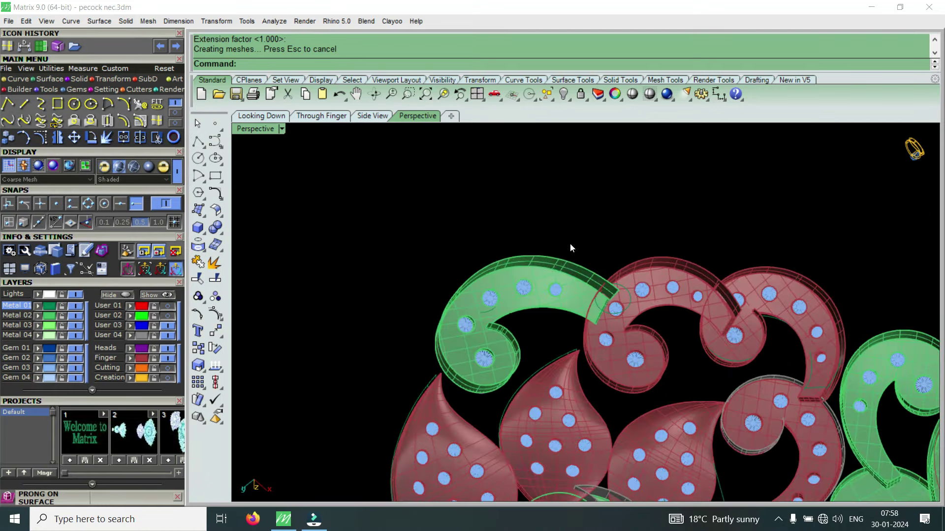
{"action": "scroll", "coordinate": [553, 306], "scroll_direction": "up", "scroll_amount": 3}
{"action": "mouse_move", "coordinate": [553, 306]}
{"action": "right_mouse_down"}
{"action": "mouse_move", "coordinate": [574, 236]}
{"action": "mouse_move", "coordinate": [562, 335]}
{"action": "mouse_move", "coordinate": [558, 277]}
{"action": "mouse_move", "coordinate": [562, 328]}
{"action": "mouse_move", "coordinate": [651, 375]}
{"action": "right_mouse_up"}
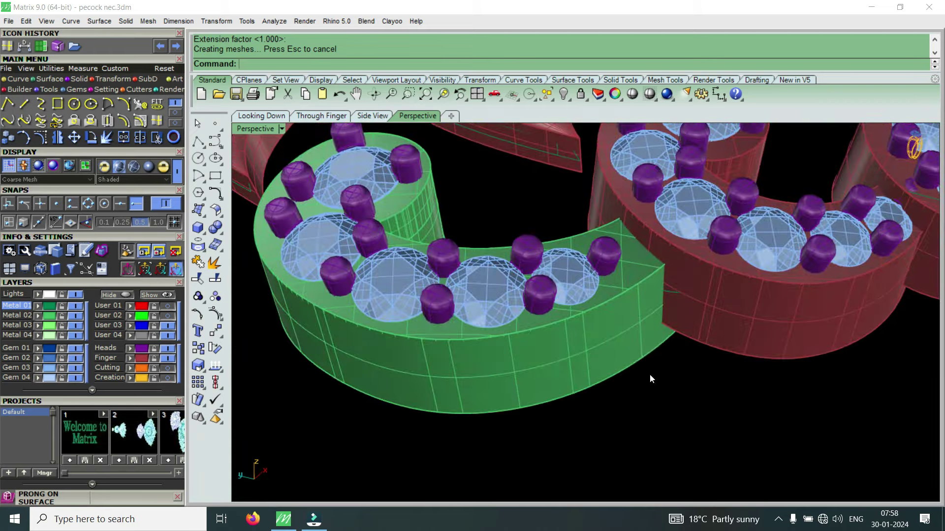
{"action": "scroll", "coordinate": [564, 355], "scroll_direction": "down", "scroll_amount": 3}
{"action": "mouse_move", "coordinate": [564, 355]}
{"action": "right_mouse_down"}
{"action": "mouse_move", "coordinate": [512, 371]}
{"action": "mouse_move", "coordinate": [574, 384]}
{"action": "mouse_move", "coordinate": [475, 361]}
{"action": "mouse_move", "coordinate": [484, 275]}
{"action": "mouse_move", "coordinate": [442, 250]}
{"action": "mouse_move", "coordinate": [542, 273]}
{"action": "mouse_move", "coordinate": [573, 290]}
{"action": "mouse_move", "coordinate": [500, 311]}
{"action": "mouse_move", "coordinate": [642, 367]}
{"action": "right_mouse_up"}
{"action": "scroll", "coordinate": [586, 382], "scroll_direction": "up", "scroll_amount": 3}
{"action": "scroll", "coordinate": [643, 366], "scroll_direction": "up", "scroll_amount": 3}
{"action": "scroll", "coordinate": [655, 369], "scroll_direction": "up", "scroll_amount": 3}
{"action": "mouse_move", "coordinate": [713, 371]}
{"action": "right_mouse_down"}
{"action": "mouse_move", "coordinate": [542, 343]}
{"action": "mouse_move", "coordinate": [559, 361]}
{"action": "right_mouse_up"}
{"action": "scroll", "coordinate": [549, 326], "scroll_direction": "down", "scroll_amount": 3}
{"action": "right_click_drag", "start_coordinate": [550, 325], "coordinate": [477, 311]}
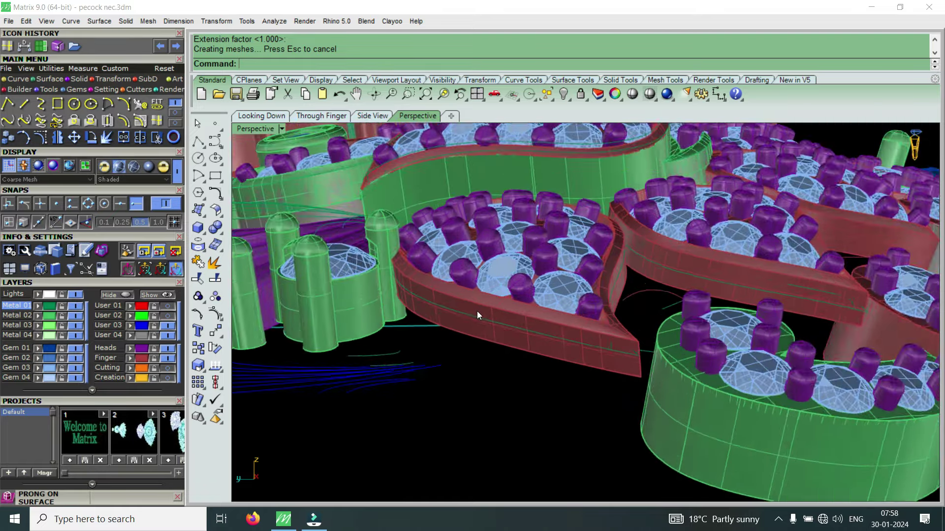
{"action": "scroll", "coordinate": [508, 342], "scroll_direction": "up", "scroll_amount": 3}
{"action": "left_click", "coordinate": [55, 47]}
{"action": "left_click", "coordinate": [662, 382]}
{"action": "key", "text": "Return"}
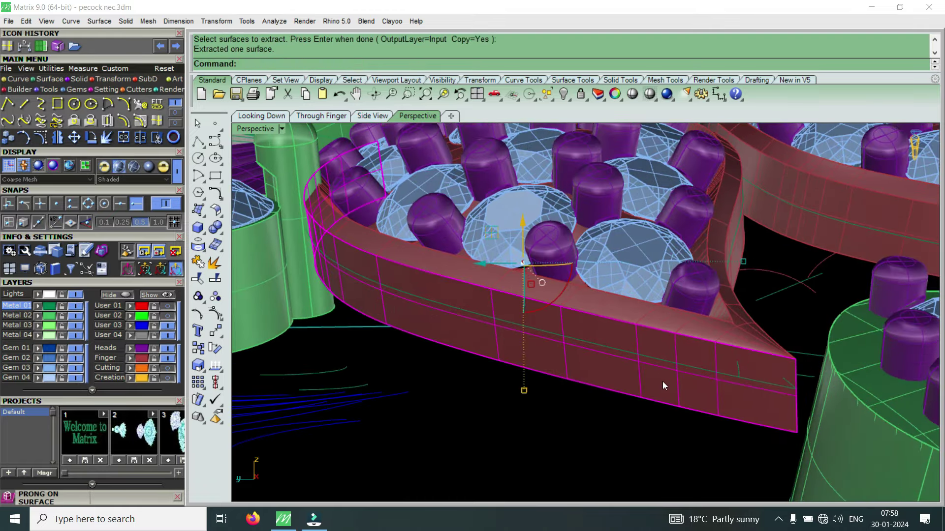
Extend the extracted face's bottom edge by factor 5, then another red band's edge.
{"action": "left_click", "coordinate": [44, 47]}
{"action": "left_click", "coordinate": [557, 376]}
{"action": "key", "text": "Return"}
{"action": "right_click_drag", "start_coordinate": [557, 378], "coordinate": [623, 386]}
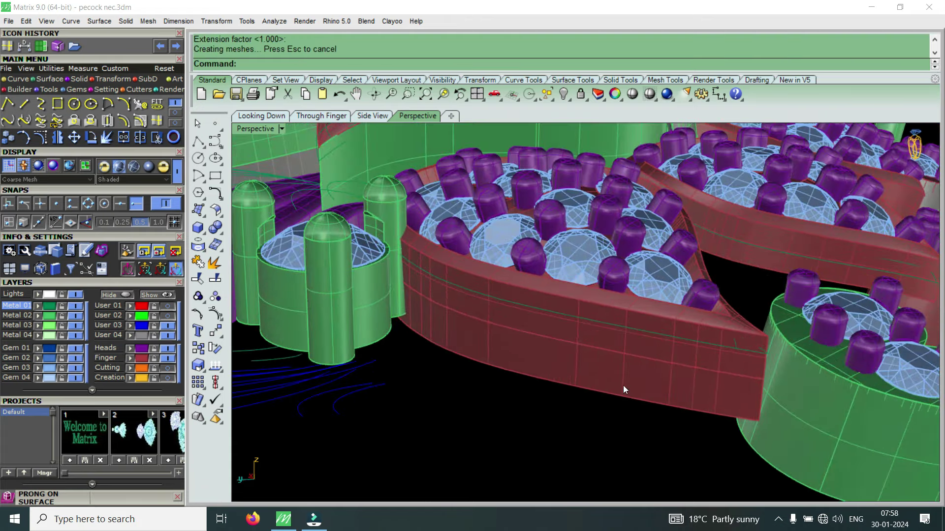
{"action": "right_click", "coordinate": [623, 386]}
{"action": "left_click", "coordinate": [625, 398]}
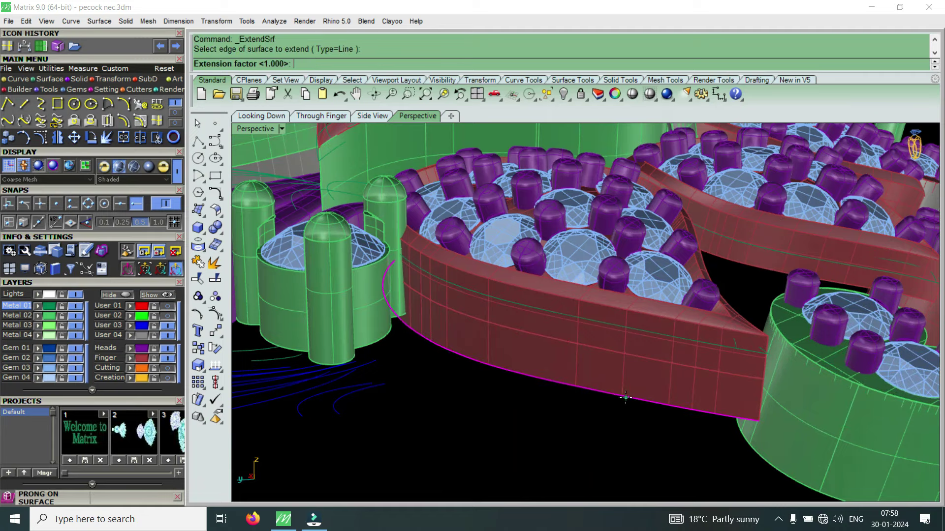
{"action": "type", "text": "5"}
{"action": "key", "text": "Return"}
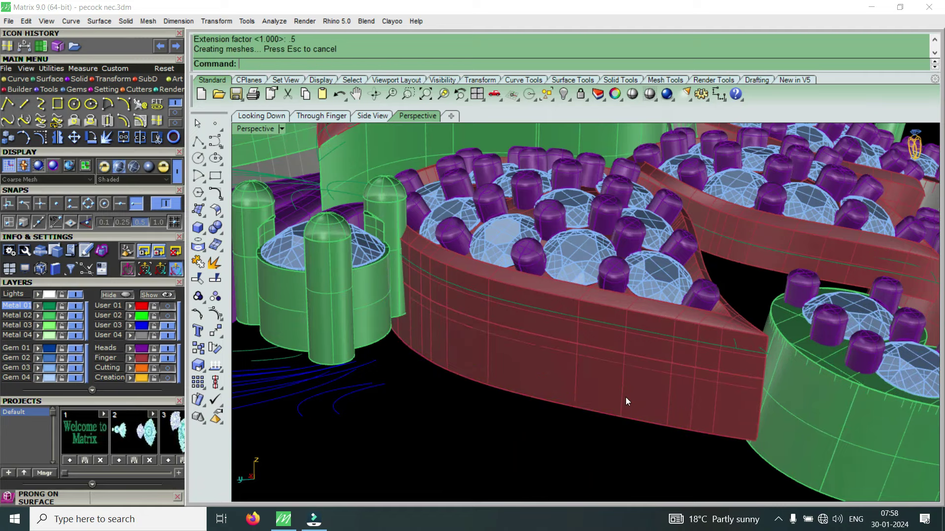
{"action": "scroll", "coordinate": [625, 397], "scroll_direction": "down", "scroll_amount": 5}
{"action": "scroll", "coordinate": [662, 381], "scroll_direction": "down", "scroll_amount": 3}
Orbit the Perspective view to look down onto the swirls.
{"action": "mouse_move", "coordinate": [590, 395]}
{"action": "right_mouse_down"}
{"action": "mouse_move", "coordinate": [841, 400]}
{"action": "mouse_move", "coordinate": [882, 354]}
{"action": "right_mouse_up"}
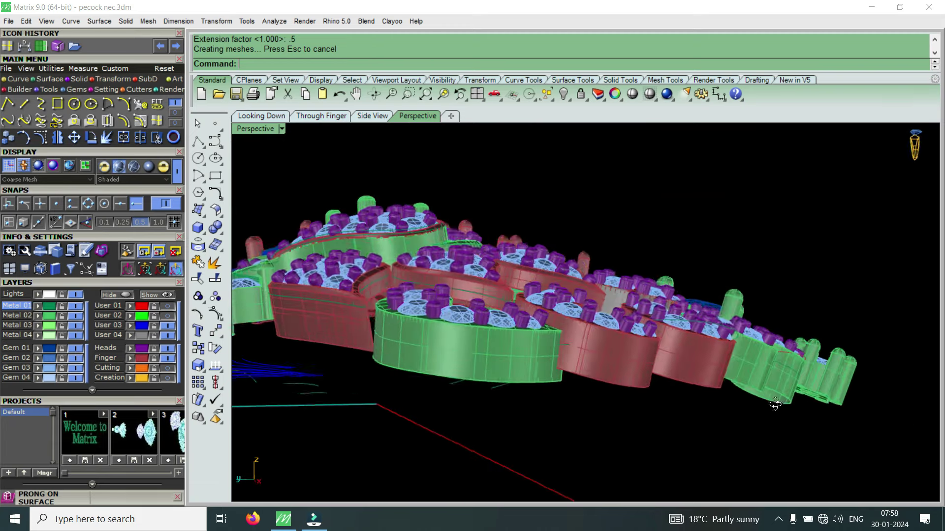
{"action": "scroll", "coordinate": [883, 348], "scroll_direction": "up", "scroll_amount": 5}
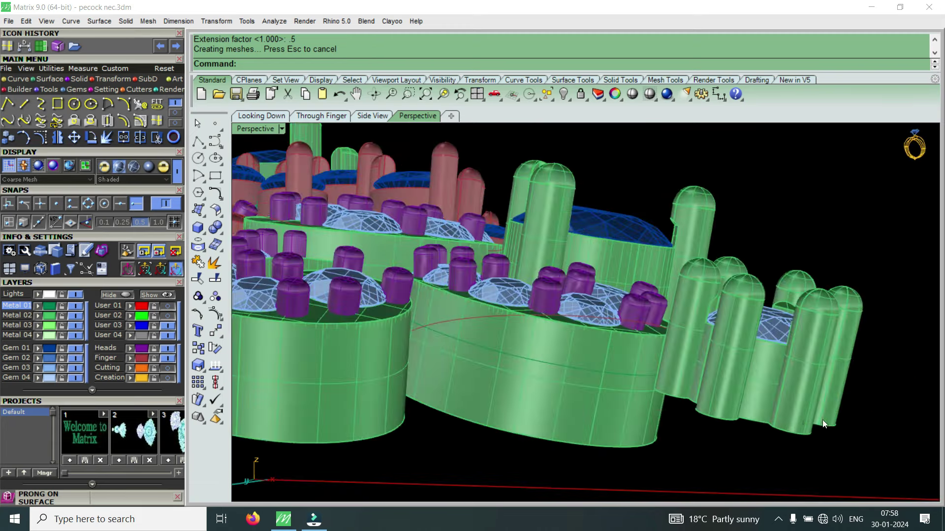
{"action": "mouse_move", "coordinate": [822, 420]}
{"action": "right_mouse_down"}
{"action": "mouse_move", "coordinate": [682, 439]}
{"action": "mouse_move", "coordinate": [618, 297]}
{"action": "right_mouse_up"}
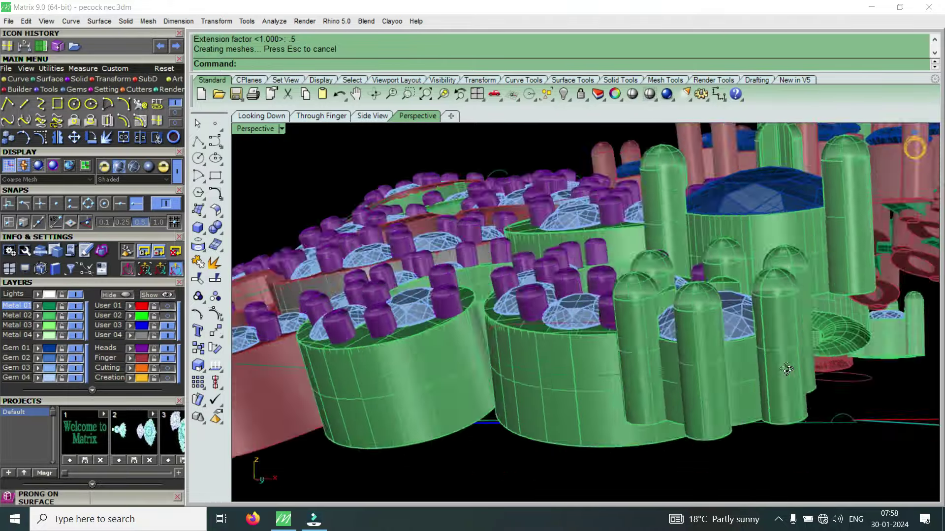
{"action": "right_click_drag", "start_coordinate": [618, 298], "coordinate": [660, 345]}
{"action": "scroll", "coordinate": [661, 345], "scroll_direction": "down", "scroll_amount": 1}
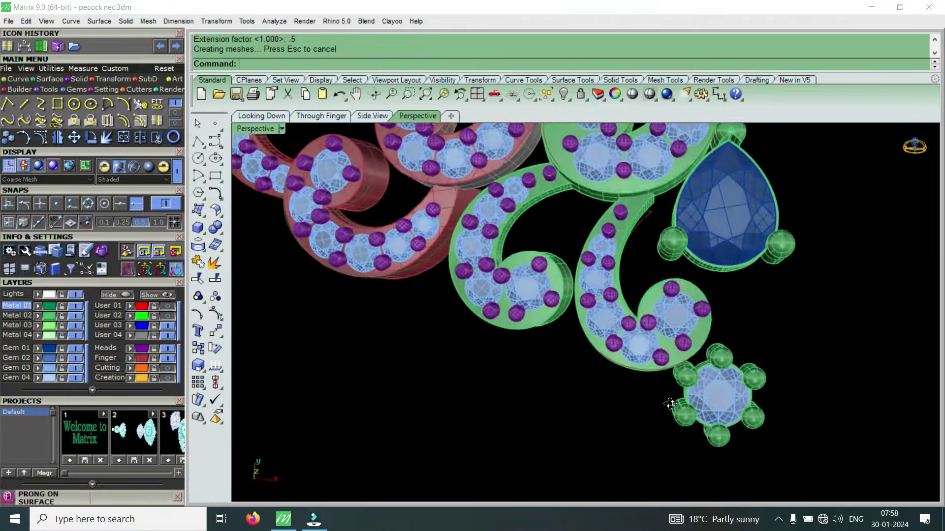
{"action": "scroll", "coordinate": [708, 408], "scroll_direction": "down", "scroll_amount": 2}
{"action": "scroll", "coordinate": [708, 408], "scroll_direction": "down", "scroll_amount": 3}
{"action": "scroll", "coordinate": [638, 361], "scroll_direction": "up", "scroll_amount": 6}
{"action": "scroll", "coordinate": [681, 345], "scroll_direction": "up", "scroll_amount": 3}
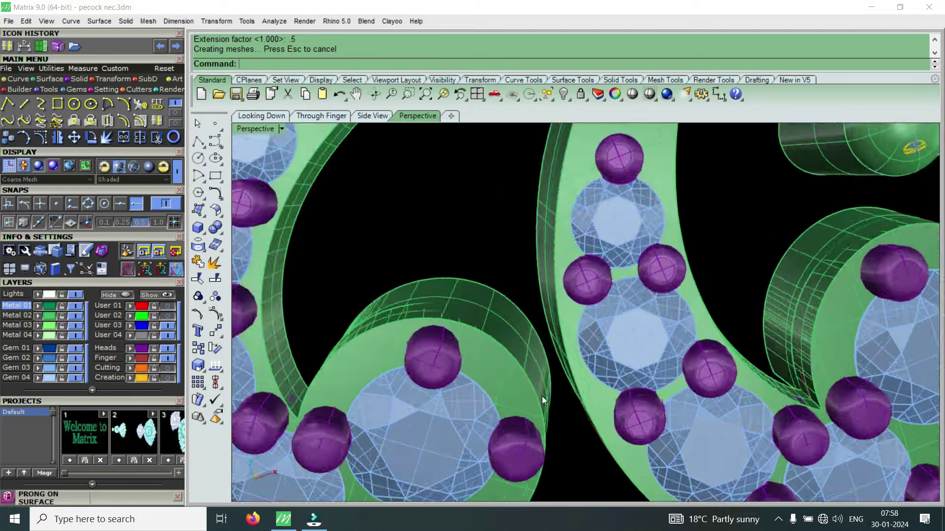
{"action": "scroll", "coordinate": [655, 376], "scroll_direction": "down", "scroll_amount": 3}
{"action": "right_click_drag", "start_coordinate": [599, 366], "coordinate": [561, 313]}
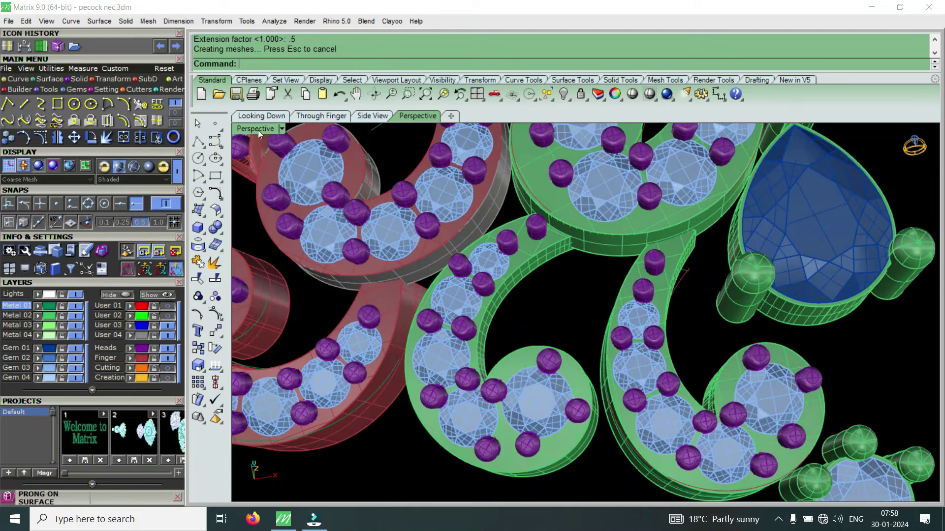
Maximize the Looking Down view, zoom in, and switch it to Shaded display.
{"action": "double_click", "coordinate": [258, 130]}
{"action": "scroll", "coordinate": [523, 395], "scroll_direction": "up", "scroll_amount": 3}
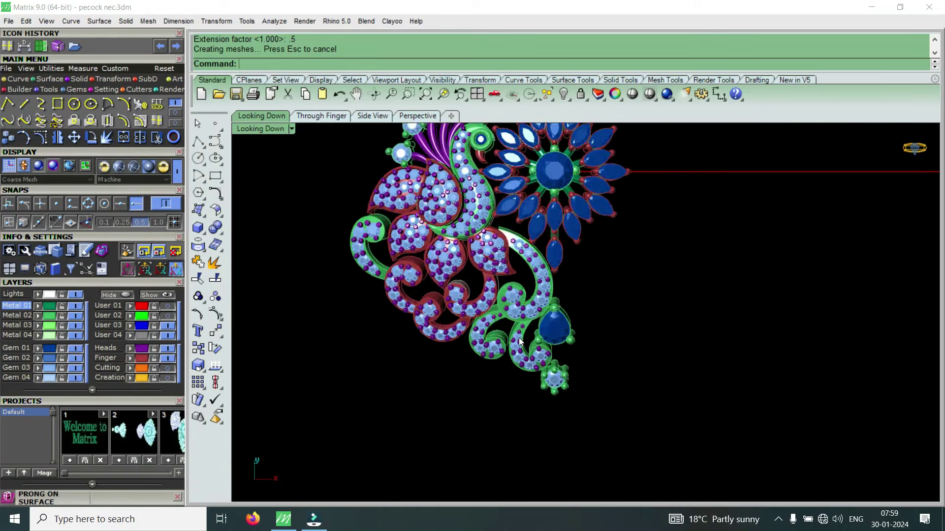
{"action": "scroll", "coordinate": [482, 380], "scroll_direction": "up", "scroll_amount": 3}
{"action": "scroll", "coordinate": [482, 380], "scroll_direction": "up", "scroll_amount": 1}
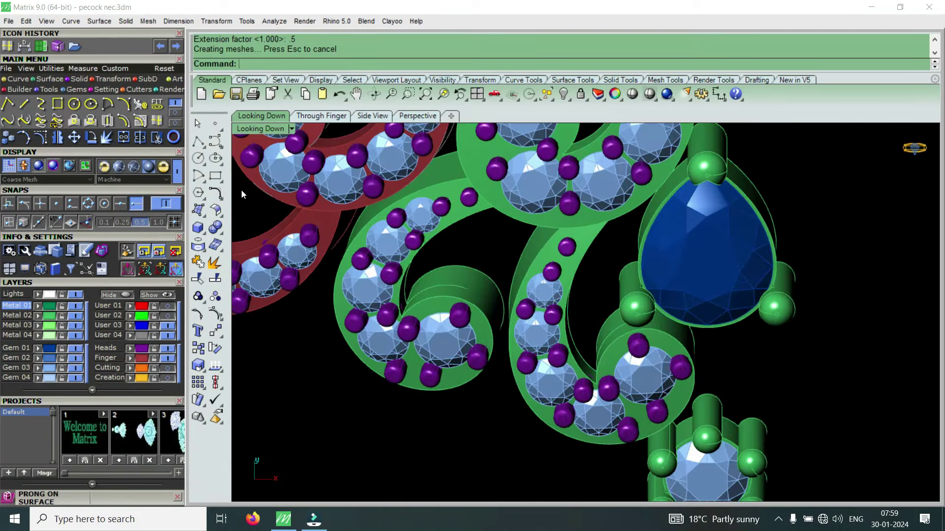
{"action": "left_click", "coordinate": [270, 128]}
{"action": "left_click", "coordinate": [339, 49]}
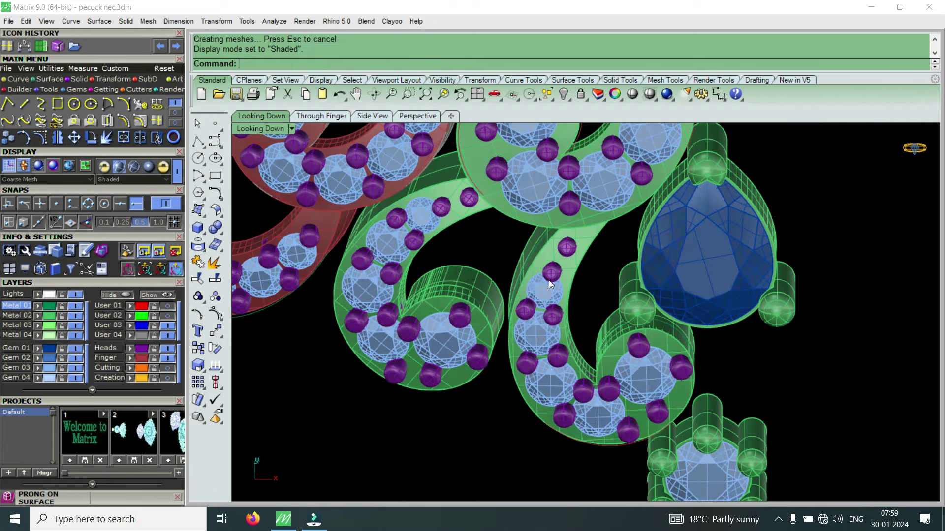
{"action": "scroll", "coordinate": [505, 347], "scroll_direction": "down", "scroll_amount": 3}
{"action": "left_click", "coordinate": [58, 104]}
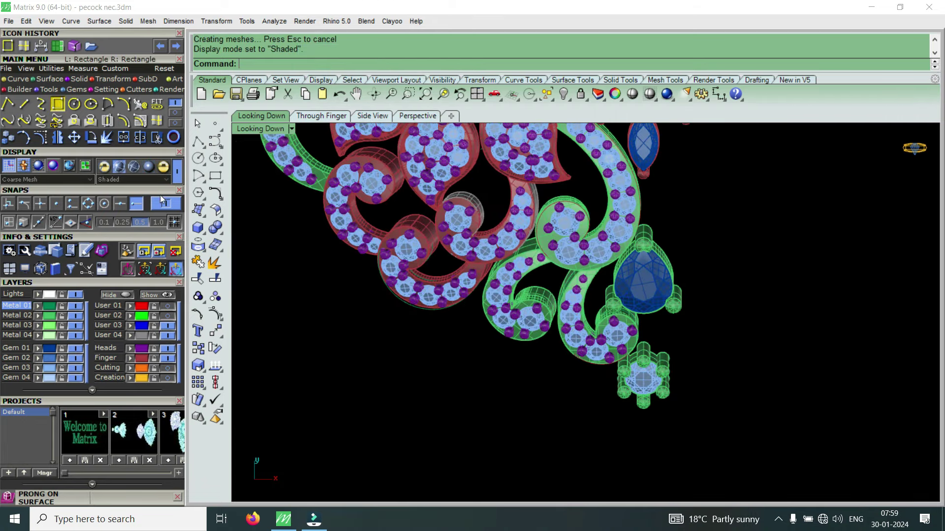
{"action": "scroll", "coordinate": [438, 374], "scroll_direction": "up", "scroll_amount": 2}
Draw a 0.8 by 1.5 rectangle just below the green swirls and select it.
{"action": "left_click", "coordinate": [435, 372]}
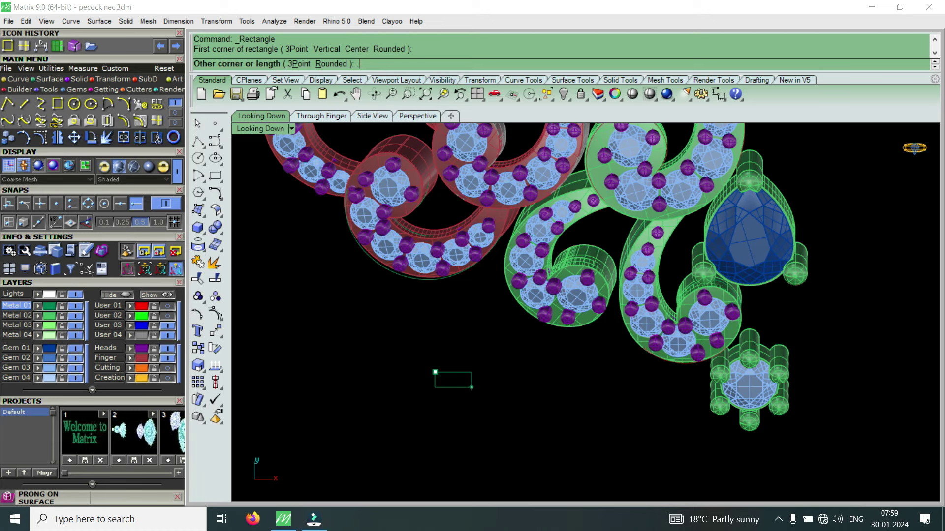
{"action": "type", "text": ".8"}
{"action": "key", "text": "Return"}
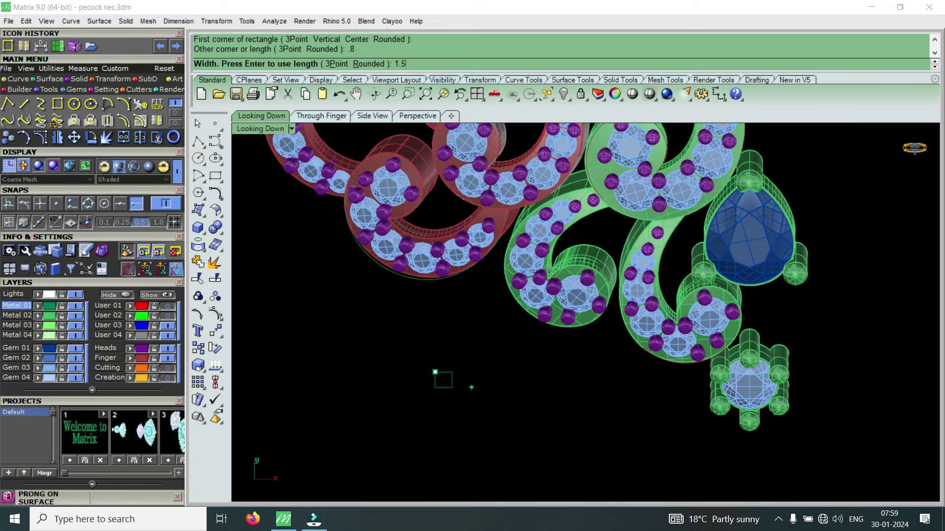
{"action": "key", "text": "Return"}
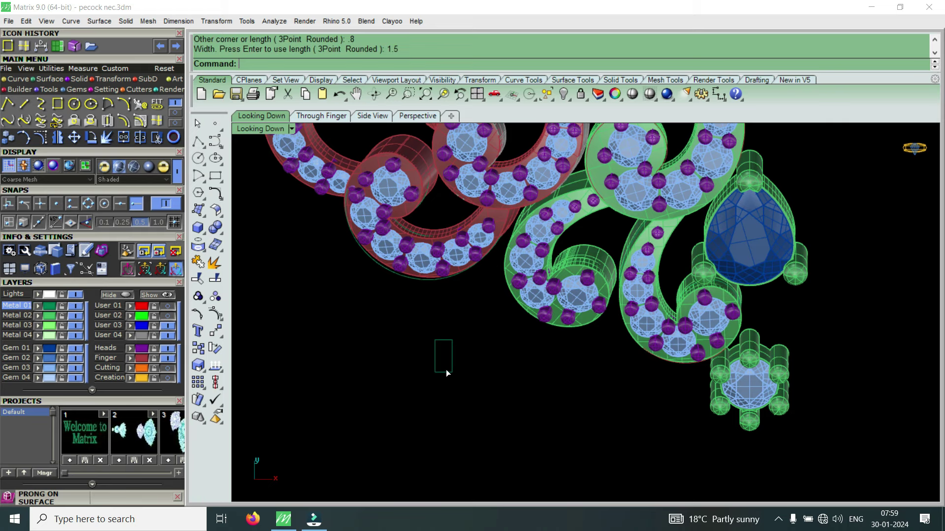
{"action": "left_click", "coordinate": [445, 373]}
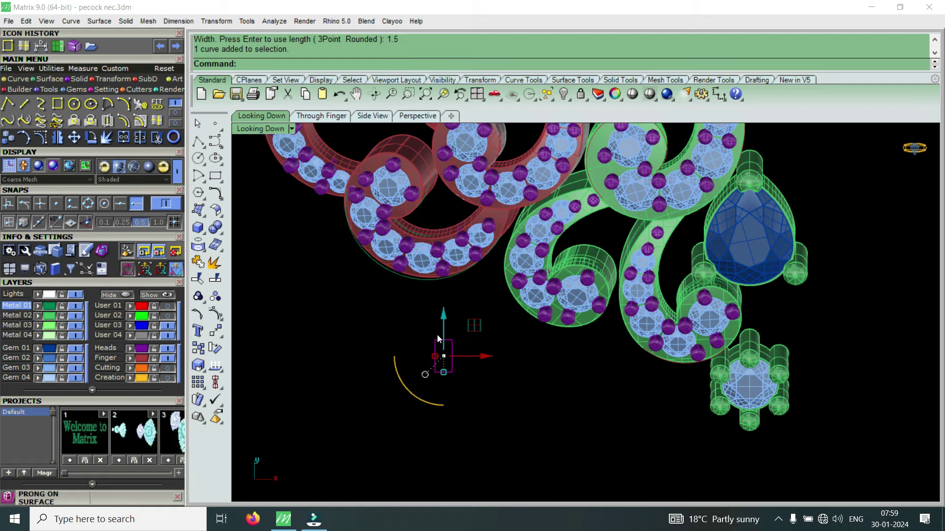
Restore the four viewports, then maximize and orbit the Perspective view.
{"action": "double_click", "coordinate": [257, 131]}
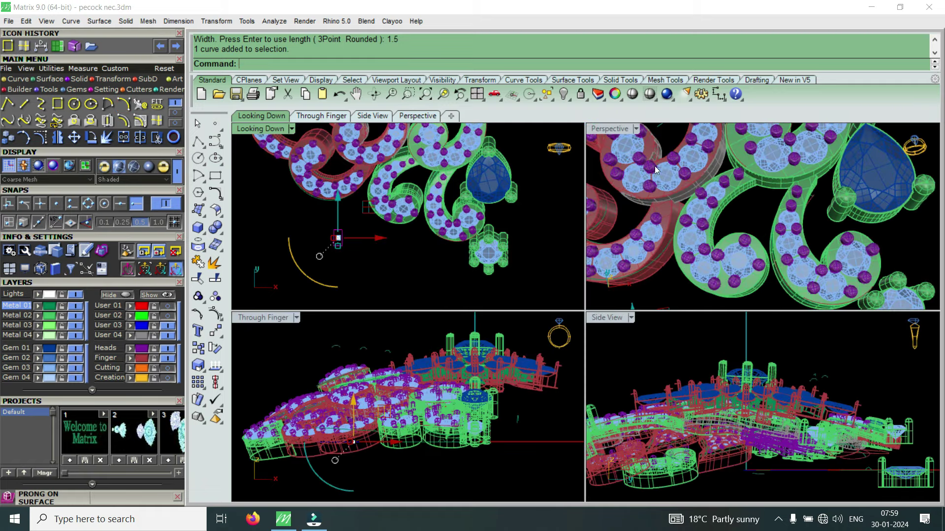
{"action": "double_click", "coordinate": [621, 130]}
{"action": "scroll", "coordinate": [684, 329], "scroll_direction": "down", "scroll_amount": 3}
{"action": "scroll", "coordinate": [684, 328], "scroll_direction": "down", "scroll_amount": 2}
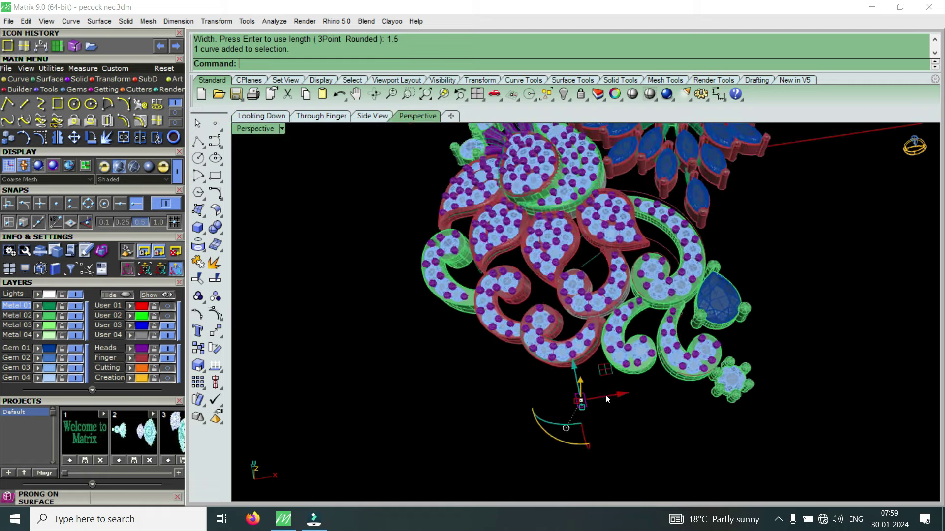
{"action": "scroll", "coordinate": [535, 446], "scroll_direction": "up", "scroll_amount": 5}
{"action": "mouse_move", "coordinate": [537, 451]}
{"action": "right_mouse_down"}
{"action": "mouse_move", "coordinate": [559, 422]}
{"action": "mouse_move", "coordinate": [660, 366]}
{"action": "right_mouse_up"}
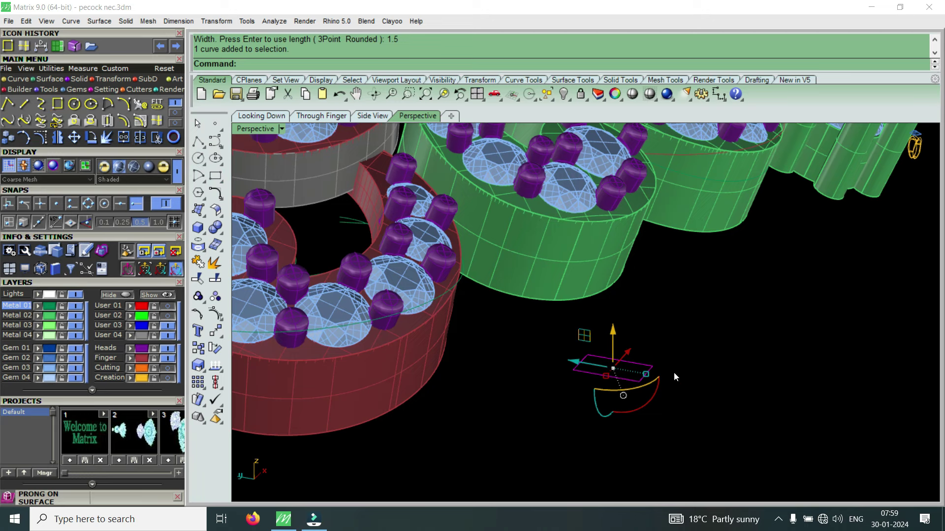
Extrude the rectangle by -1.5 into a solid box.
{"action": "left_click", "coordinate": [80, 80]}
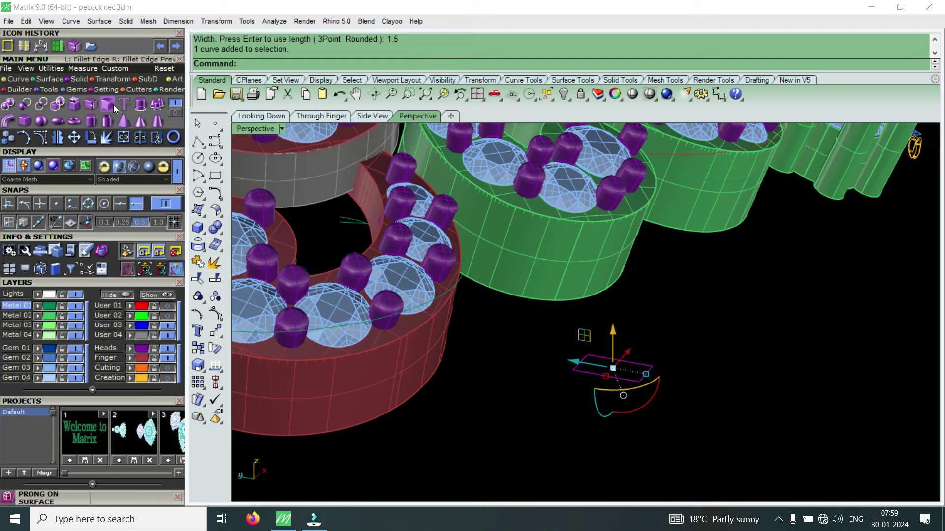
{"action": "left_click", "coordinate": [140, 105]}
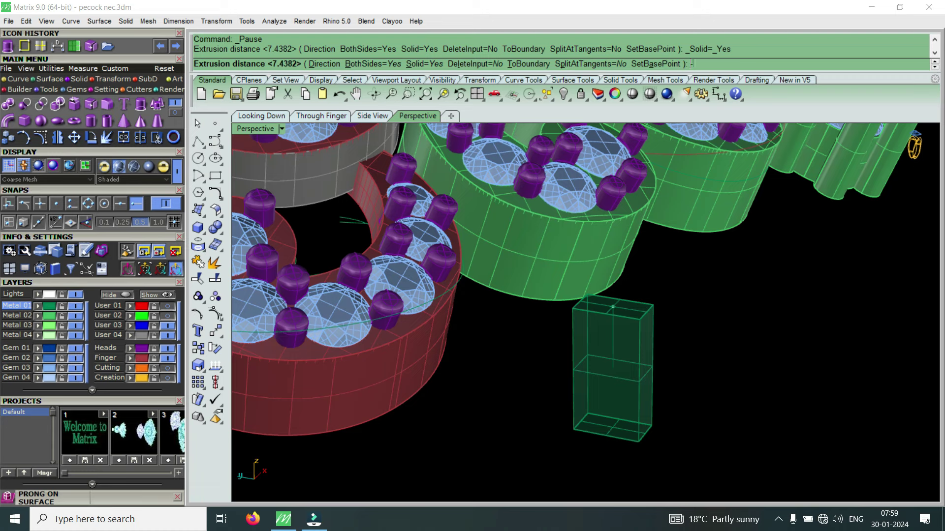
{"action": "type", "text": "-1.5"}
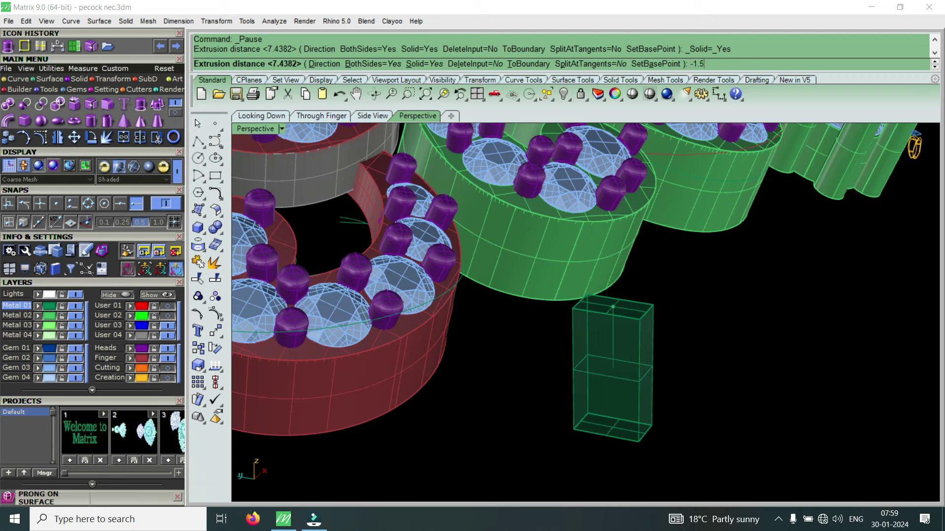
{"action": "key", "text": "Return"}
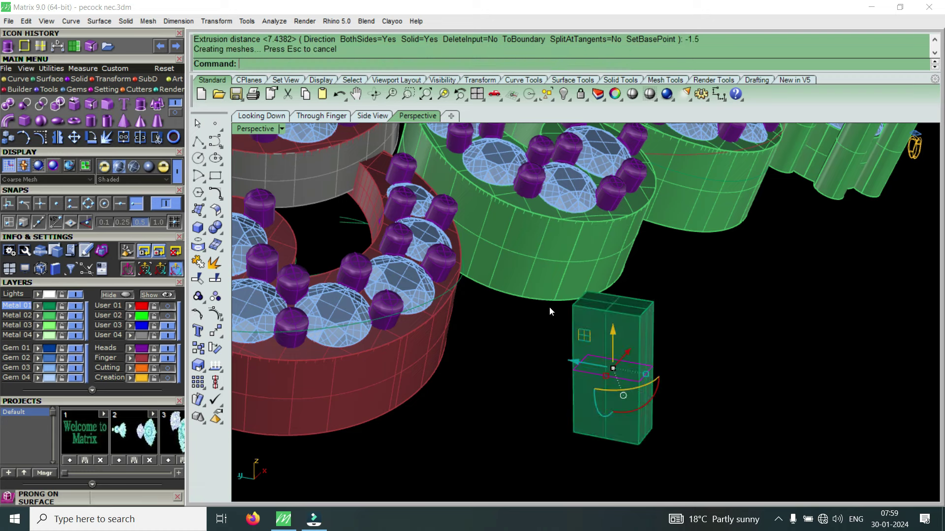
{"action": "scroll", "coordinate": [640, 320], "scroll_direction": "down", "scroll_amount": 3}
{"action": "scroll", "coordinate": [633, 335], "scroll_direction": "down", "scroll_amount": 3}
{"action": "mouse_move", "coordinate": [596, 321]}
{"action": "right_mouse_down"}
{"action": "mouse_move", "coordinate": [606, 404]}
{"action": "mouse_move", "coordinate": [629, 356]}
{"action": "right_mouse_up"}
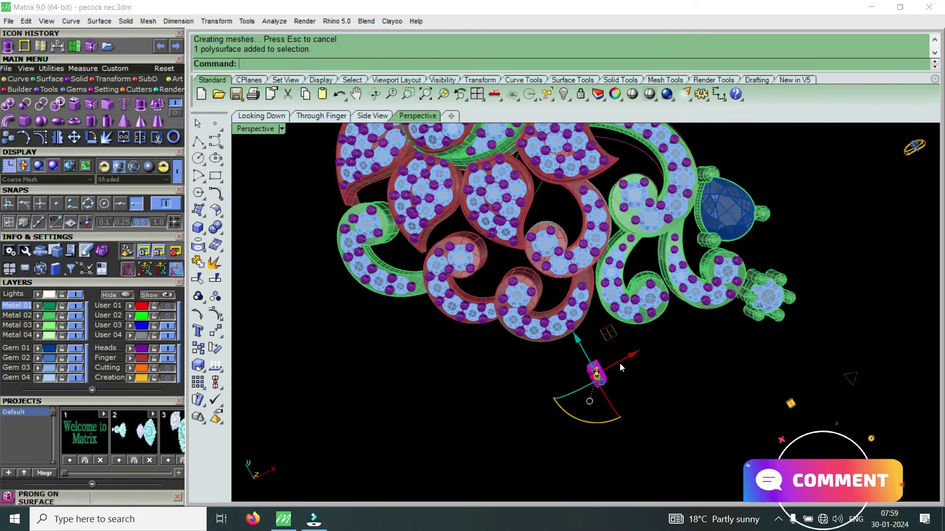
Move the box to the swirl junction, shrinking, raising and rotating it to fit.
{"action": "mouse_move", "coordinate": [630, 357]}
{"action": "left_mouse_down"}
{"action": "mouse_move", "coordinate": [720, 316]}
{"action": "mouse_move", "coordinate": [669, 268]}
{"action": "mouse_move", "coordinate": [670, 240]}
{"action": "mouse_move", "coordinate": [672, 276]}
{"action": "mouse_move", "coordinate": [683, 274]}
{"action": "left_mouse_up"}
{"action": "scroll", "coordinate": [673, 310], "scroll_direction": "up", "scroll_amount": 3}
{"action": "scroll", "coordinate": [673, 281], "scroll_direction": "up", "scroll_amount": 5}
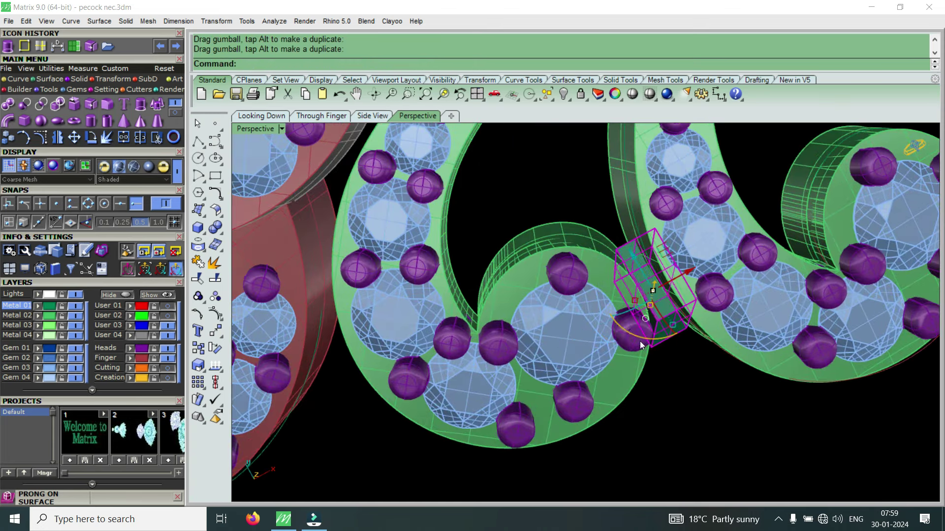
{"action": "mouse_move", "coordinate": [613, 372]}
{"action": "right_mouse_down"}
{"action": "mouse_move", "coordinate": [710, 258]}
{"action": "mouse_move", "coordinate": [629, 390]}
{"action": "mouse_move", "coordinate": [666, 357]}
{"action": "mouse_move", "coordinate": [733, 331]}
{"action": "right_mouse_up"}
{"action": "scroll", "coordinate": [733, 332], "scroll_direction": "up", "scroll_amount": 6}
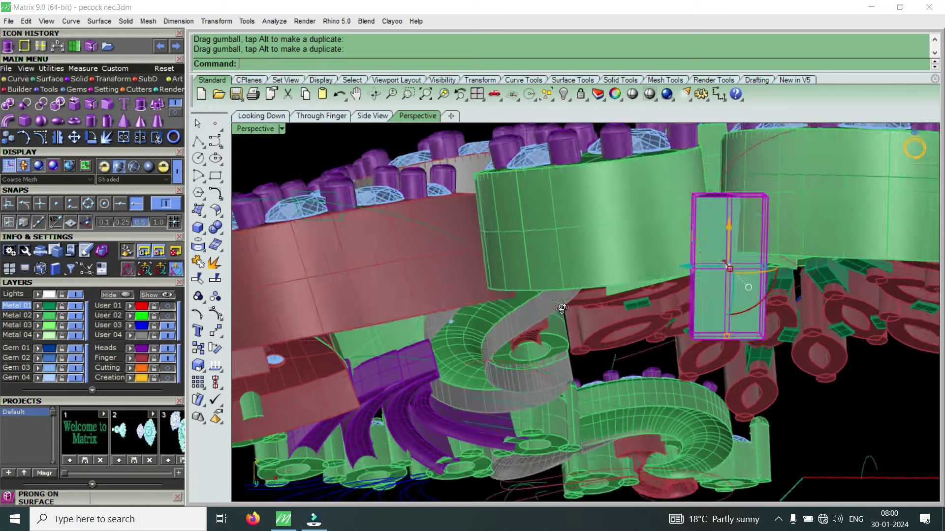
{"action": "right_click_drag", "start_coordinate": [562, 308], "coordinate": [691, 241]}
{"action": "left_click_drag", "start_coordinate": [725, 329], "coordinate": [727, 311]}
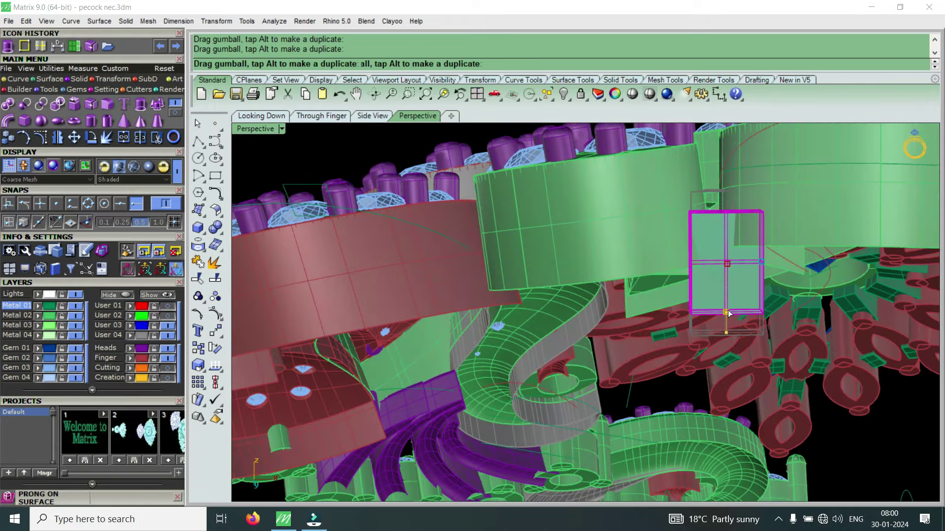
{"action": "left_click_drag", "start_coordinate": [729, 220], "coordinate": [727, 186]}
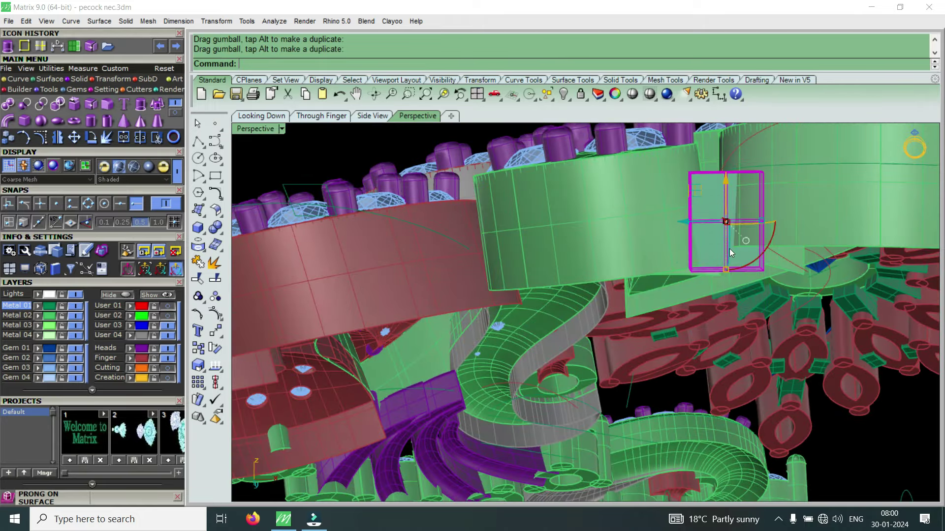
{"action": "scroll", "coordinate": [729, 249], "scroll_direction": "up", "scroll_amount": 2}
{"action": "left_click_drag", "start_coordinate": [742, 259], "coordinate": [743, 257]}
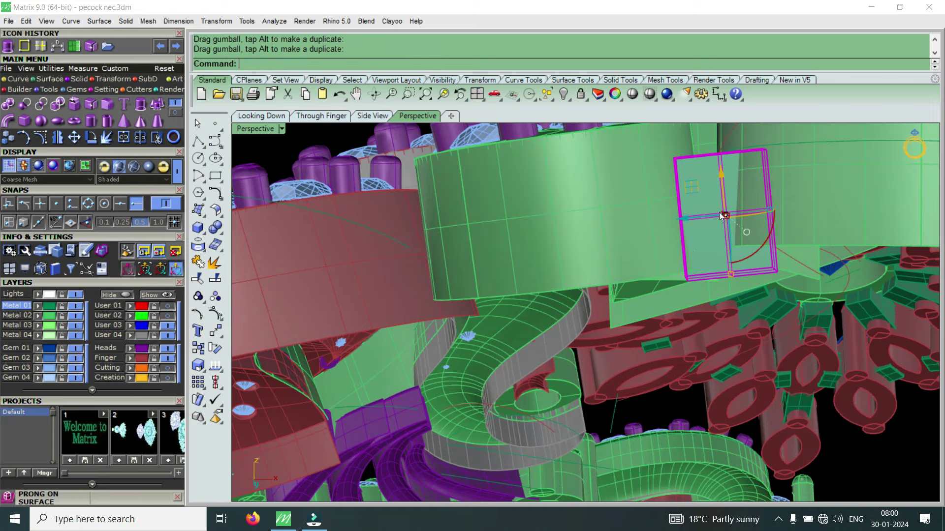
{"action": "left_click_drag", "start_coordinate": [718, 174], "coordinate": [720, 161]}
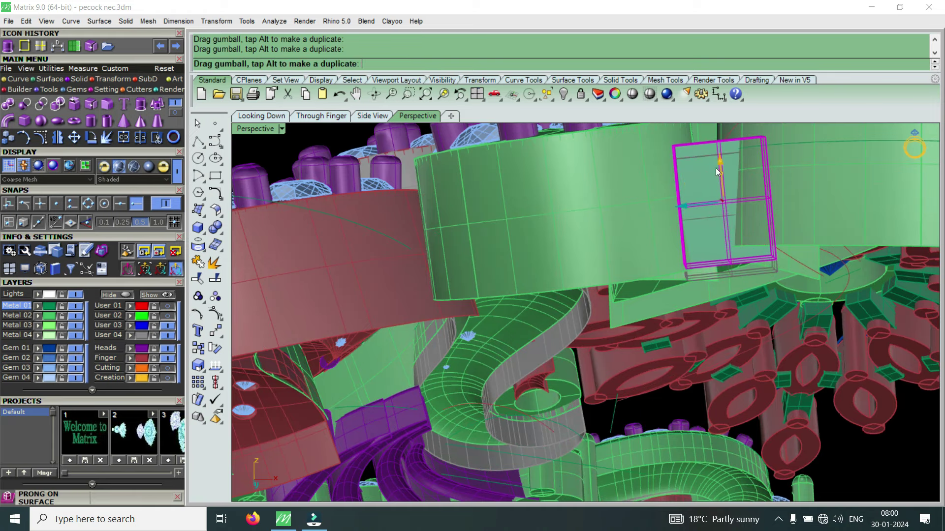
Fine-tune the box between the two green swirls, then begin copying it.
{"action": "right_click_drag", "start_coordinate": [705, 187], "coordinate": [716, 362]}
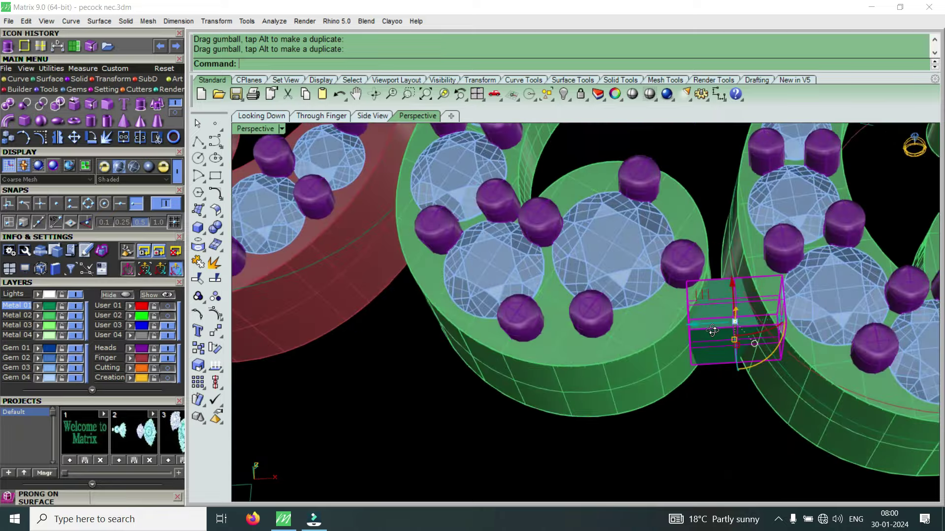
{"action": "left_click_drag", "start_coordinate": [735, 326], "coordinate": [733, 283]}
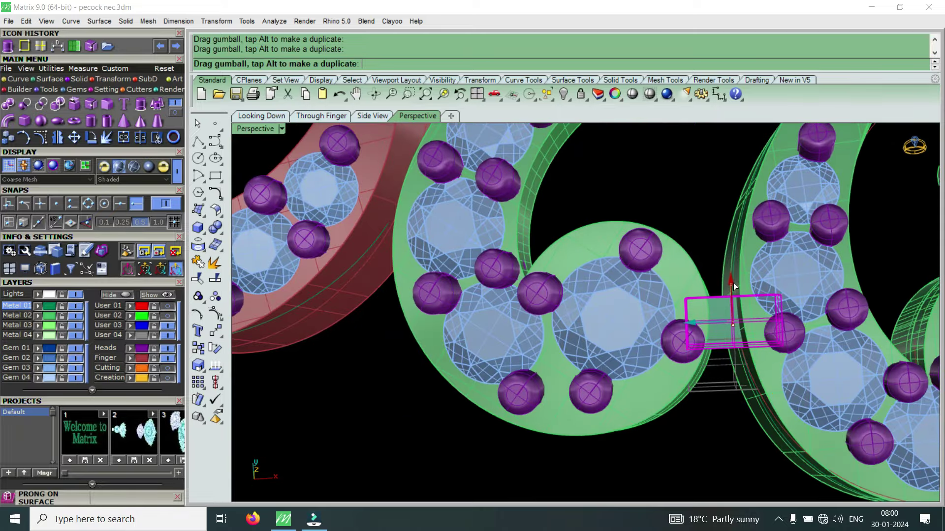
{"action": "scroll", "coordinate": [739, 325], "scroll_direction": "up", "scroll_amount": 4}
{"action": "left_click_drag", "start_coordinate": [798, 311], "coordinate": [673, 317]}
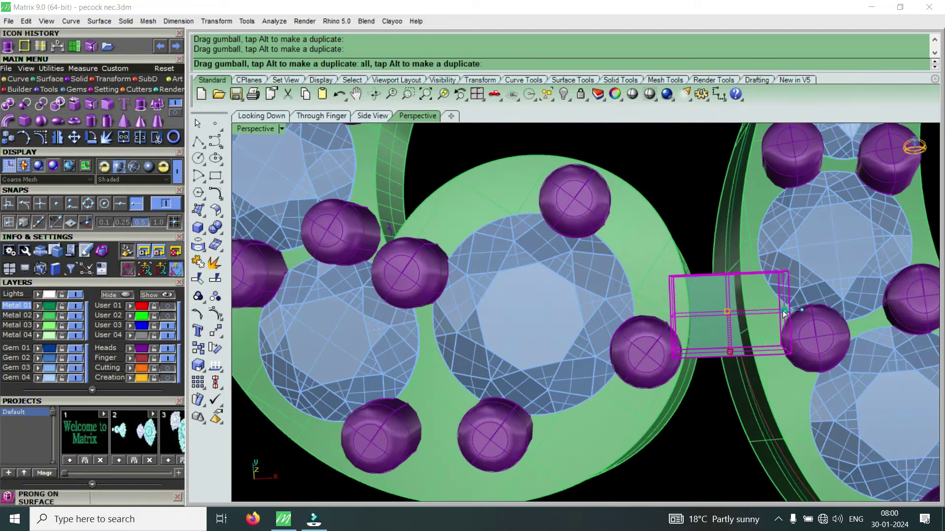
{"action": "left_click_drag", "start_coordinate": [701, 279], "coordinate": [712, 269]}
{"action": "scroll", "coordinate": [702, 337], "scroll_direction": "down", "scroll_amount": 5}
{"action": "right_click_drag", "start_coordinate": [702, 337], "coordinate": [739, 303]}
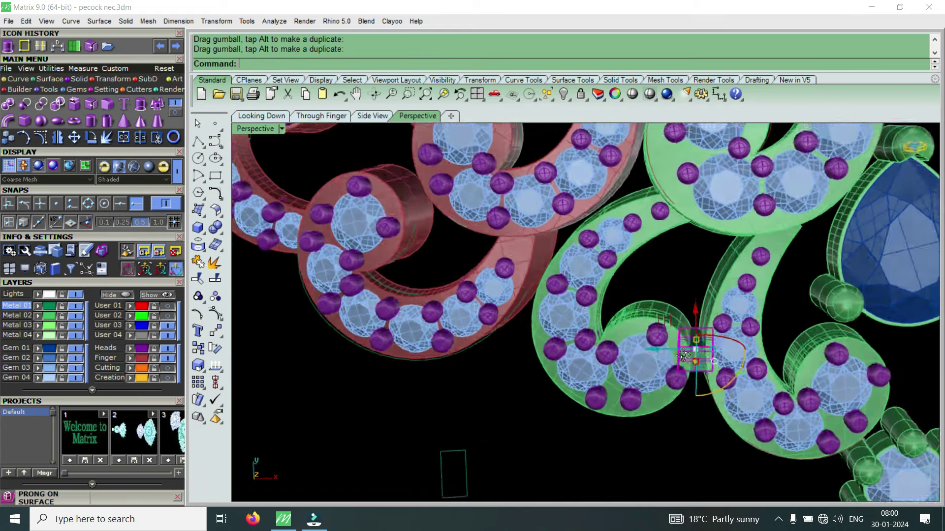
{"action": "scroll", "coordinate": [718, 290], "scroll_direction": "up", "scroll_amount": 2}
{"action": "scroll", "coordinate": [696, 276], "scroll_direction": "up", "scroll_amount": 2}
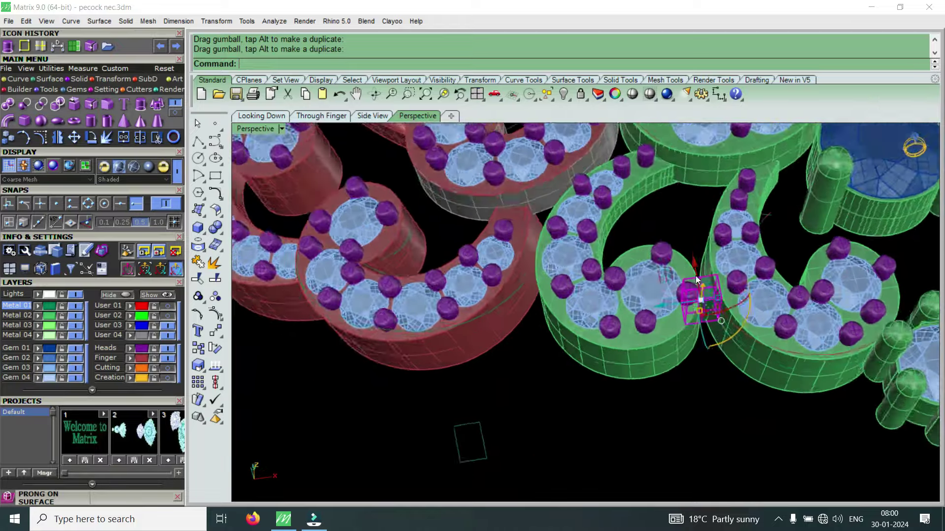
{"action": "scroll", "coordinate": [696, 275], "scroll_direction": "up", "scroll_amount": 2}
{"action": "scroll", "coordinate": [691, 321], "scroll_direction": "up", "scroll_amount": 2}
{"action": "mouse_move", "coordinate": [691, 321]}
{"action": "right_mouse_down"}
{"action": "mouse_move", "coordinate": [650, 298]}
{"action": "mouse_move", "coordinate": [696, 397]}
{"action": "right_mouse_up"}
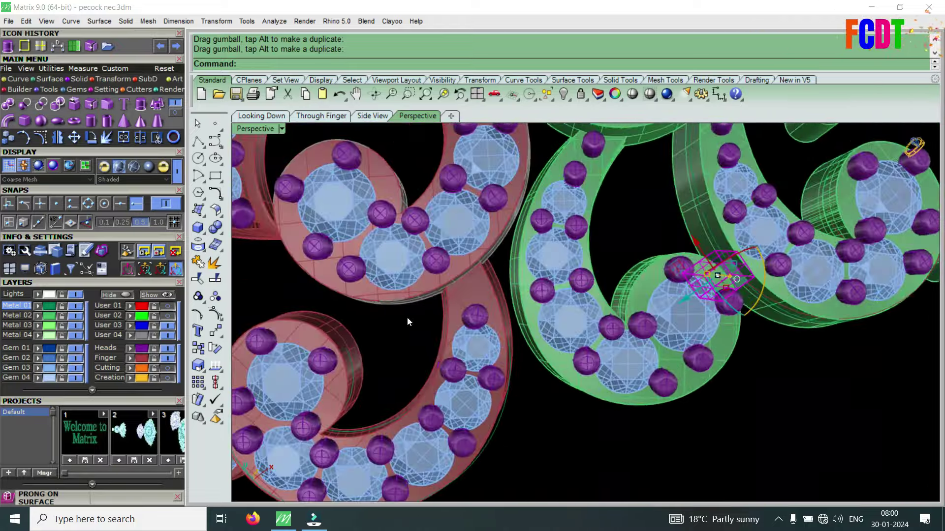
{"action": "left_click", "coordinate": [8, 139]}
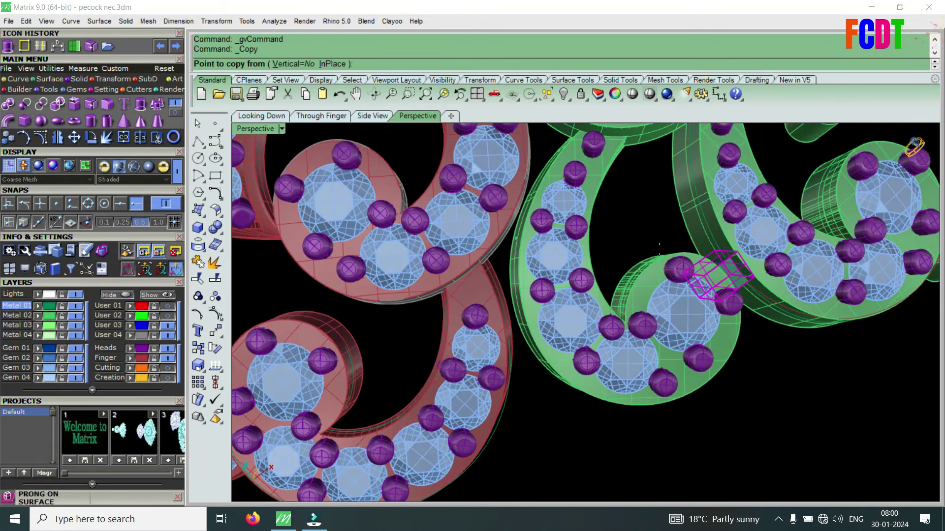
Copy the green connector box to the red–green junction.
{"action": "left_click", "coordinate": [726, 281]}
{"action": "left_click", "coordinate": [536, 331]}
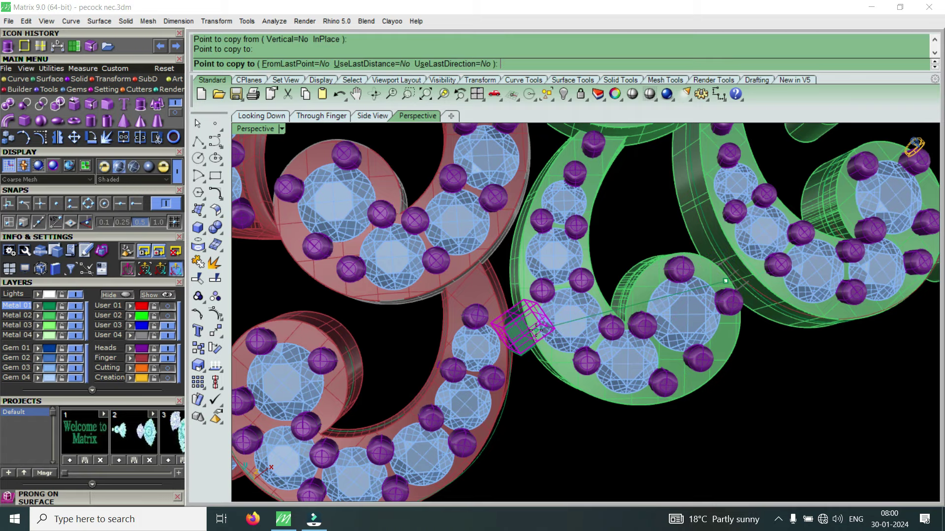
{"action": "scroll", "coordinate": [519, 346], "scroll_direction": "up", "scroll_amount": 2}
{"action": "key", "text": "Return"}
Rotate the box copy square and shift it toward the red ring and up into the joint.
{"action": "scroll", "coordinate": [555, 353], "scroll_direction": "up", "scroll_amount": 2}
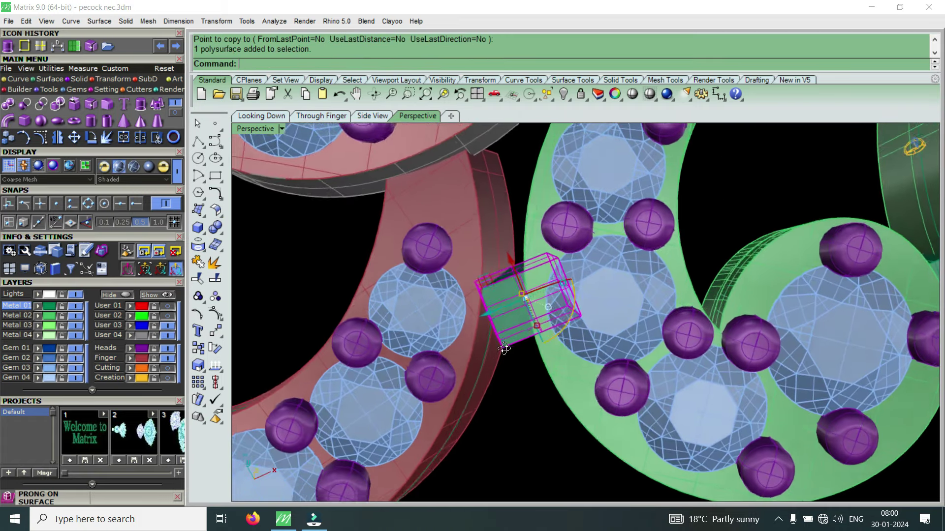
{"action": "scroll", "coordinate": [550, 342], "scroll_direction": "up", "scroll_amount": 2}
{"action": "left_click_drag", "start_coordinate": [550, 339], "coordinate": [513, 330]}
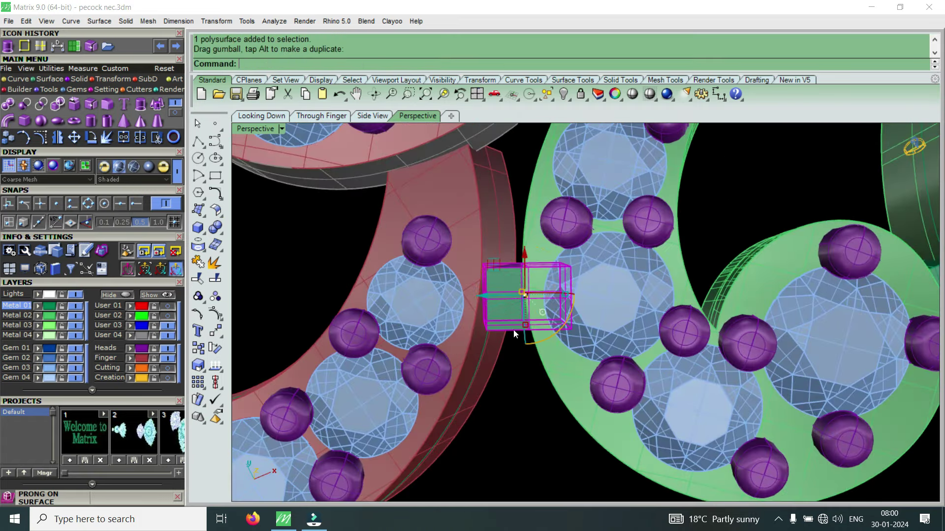
{"action": "left_click_drag", "start_coordinate": [485, 295], "coordinate": [461, 294]}
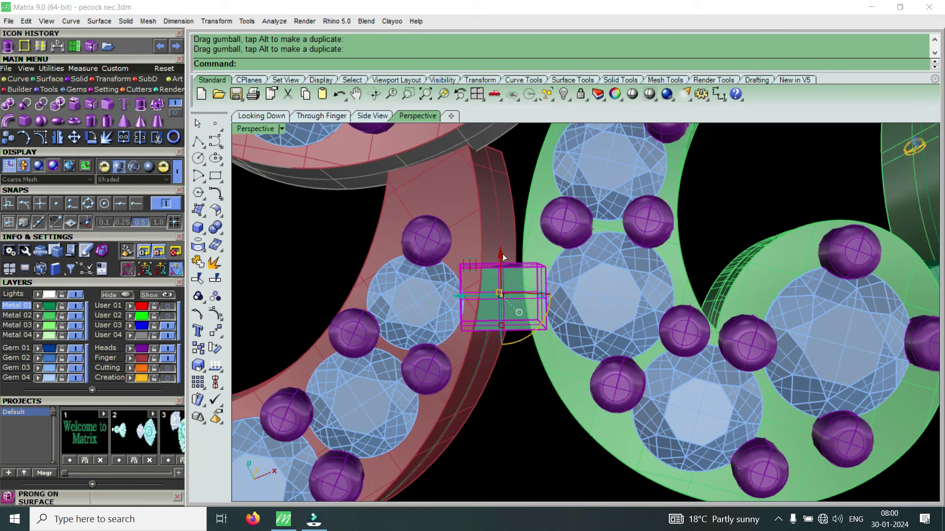
{"action": "left_click_drag", "start_coordinate": [502, 254], "coordinate": [511, 233]}
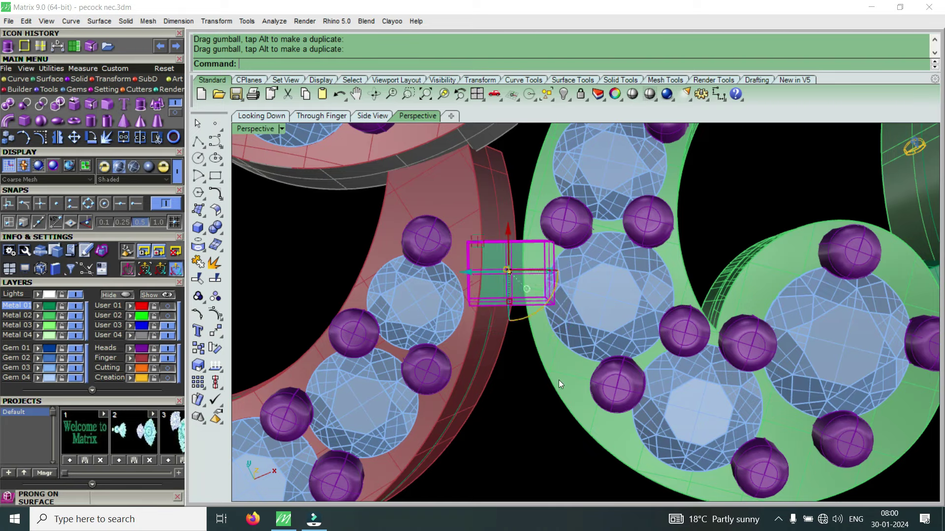
{"action": "right_click_drag", "start_coordinate": [559, 381], "coordinate": [524, 258]}
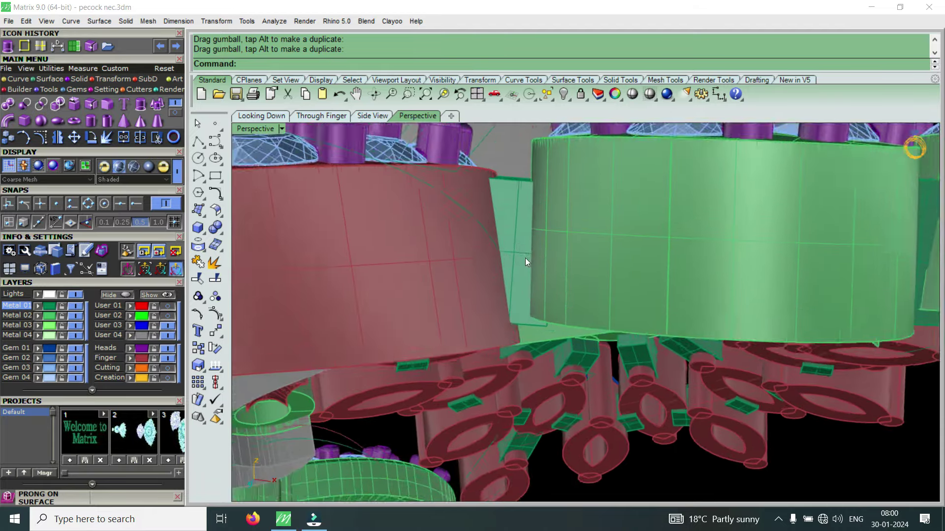
Turn the box copy to follow the joint and nudge it between the rings, checking from below.
{"action": "scroll", "coordinate": [525, 258], "scroll_direction": "up", "scroll_amount": 1}
{"action": "left_click", "coordinate": [518, 273]}
{"action": "left_click_drag", "start_coordinate": [525, 293], "coordinate": [536, 300]}
{"action": "mouse_move", "coordinate": [537, 316]}
{"action": "right_mouse_down"}
{"action": "mouse_move", "coordinate": [544, 276]}
{"action": "mouse_move", "coordinate": [585, 326]}
{"action": "right_mouse_up"}
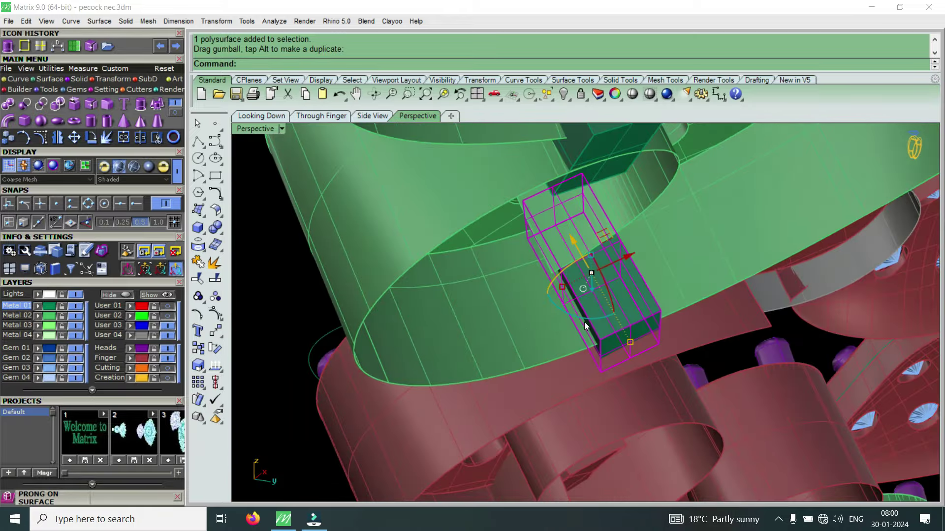
{"action": "left_click_drag", "start_coordinate": [582, 326], "coordinate": [580, 290]}
{"action": "mouse_move", "coordinate": [581, 291]}
{"action": "right_mouse_down"}
{"action": "mouse_move", "coordinate": [657, 330]}
{"action": "mouse_move", "coordinate": [562, 268]}
{"action": "mouse_move", "coordinate": [516, 210]}
{"action": "right_mouse_up"}
{"action": "left_click_drag", "start_coordinate": [513, 217], "coordinate": [524, 232]}
{"action": "mouse_move", "coordinate": [523, 233]}
{"action": "right_mouse_down"}
{"action": "mouse_move", "coordinate": [497, 318]}
{"action": "mouse_move", "coordinate": [556, 348]}
{"action": "right_mouse_up"}
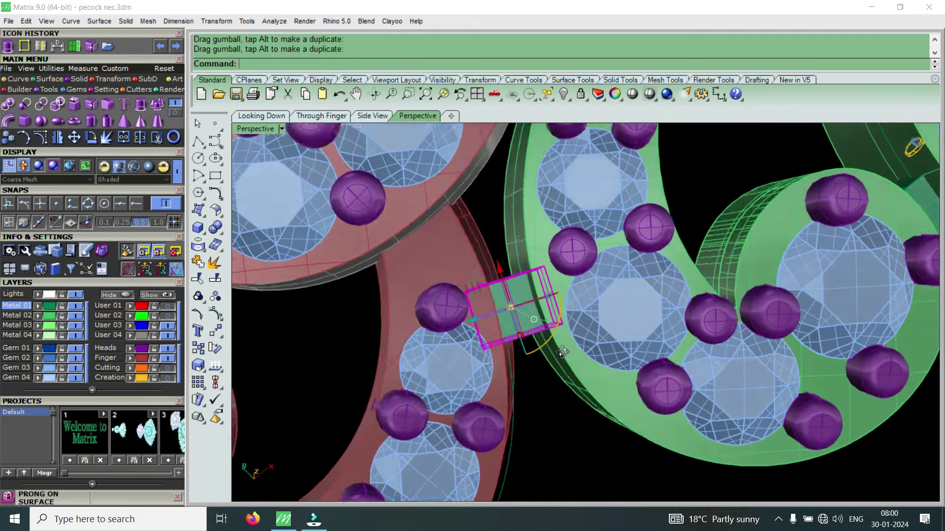
{"action": "scroll", "coordinate": [584, 350], "scroll_direction": "down", "scroll_amount": 2}
{"action": "scroll", "coordinate": [585, 335], "scroll_direction": "down", "scroll_amount": 5}
{"action": "scroll", "coordinate": [461, 409], "scroll_direction": "down", "scroll_amount": 3}
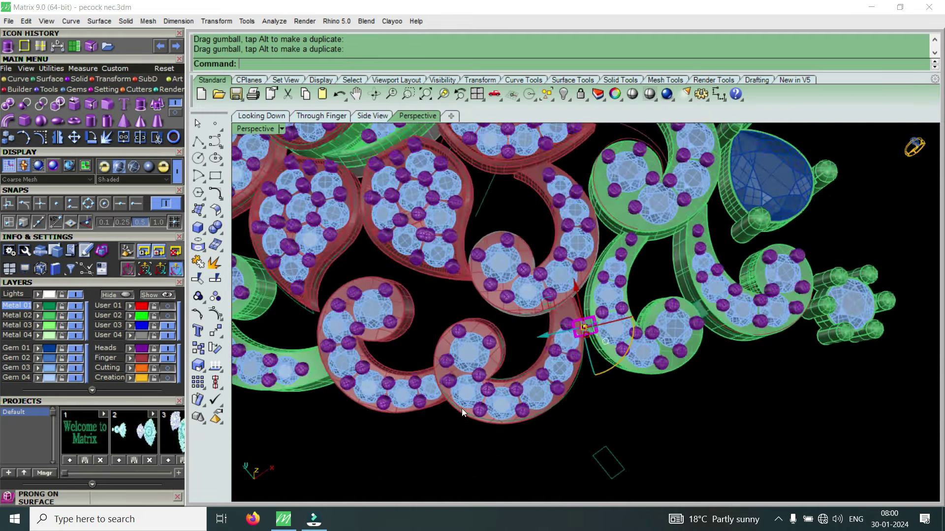
{"action": "scroll", "coordinate": [466, 408], "scroll_direction": "up", "scroll_amount": 2}
{"action": "right_click_drag", "start_coordinate": [491, 402], "coordinate": [490, 404]}
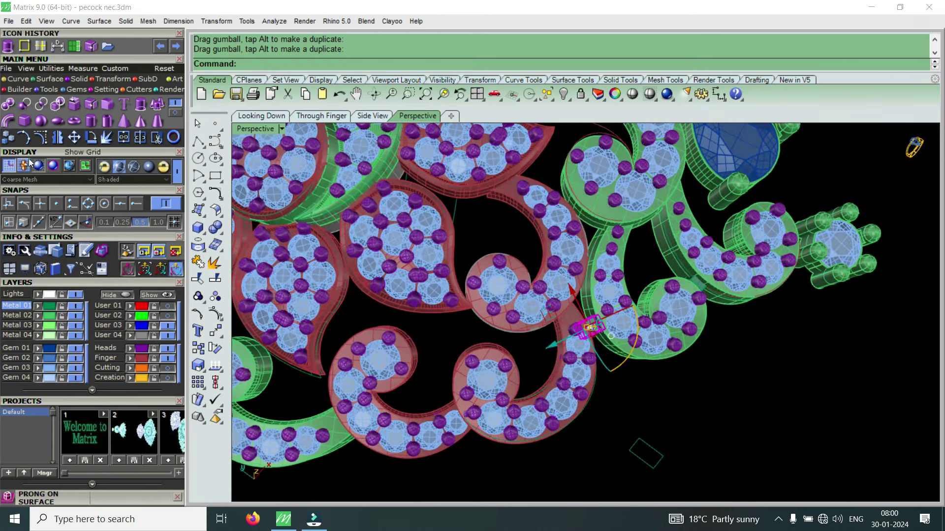
Copy the connector box again to the next junction.
{"action": "left_click", "coordinate": [6, 141]}
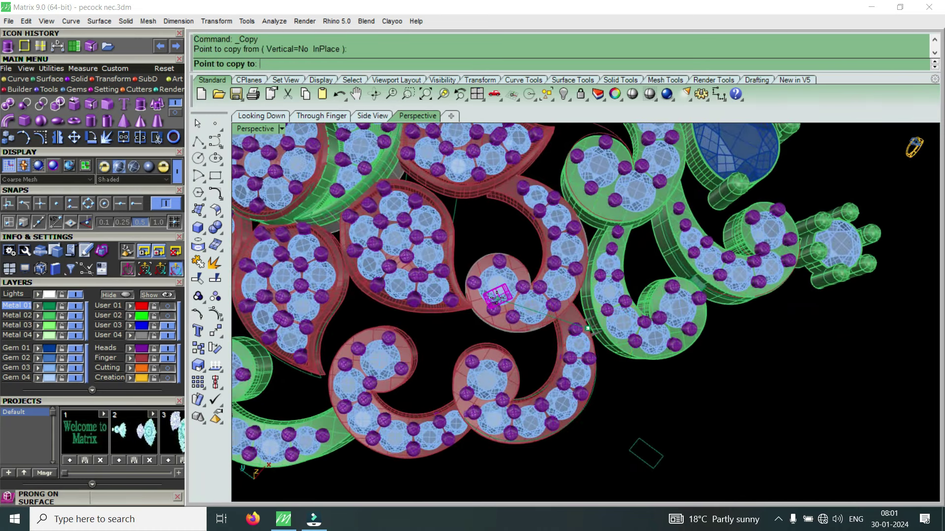
{"action": "scroll", "coordinate": [497, 298], "scroll_direction": "up", "scroll_amount": 3}
{"action": "scroll", "coordinate": [450, 295], "scroll_direction": "down", "scroll_amount": 3}
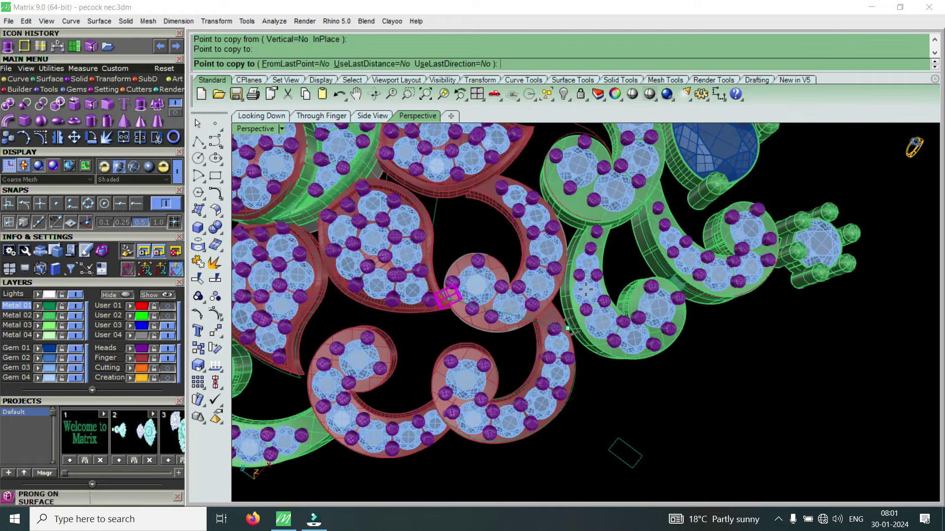
{"action": "scroll", "coordinate": [593, 298], "scroll_direction": "up", "scroll_amount": 3}
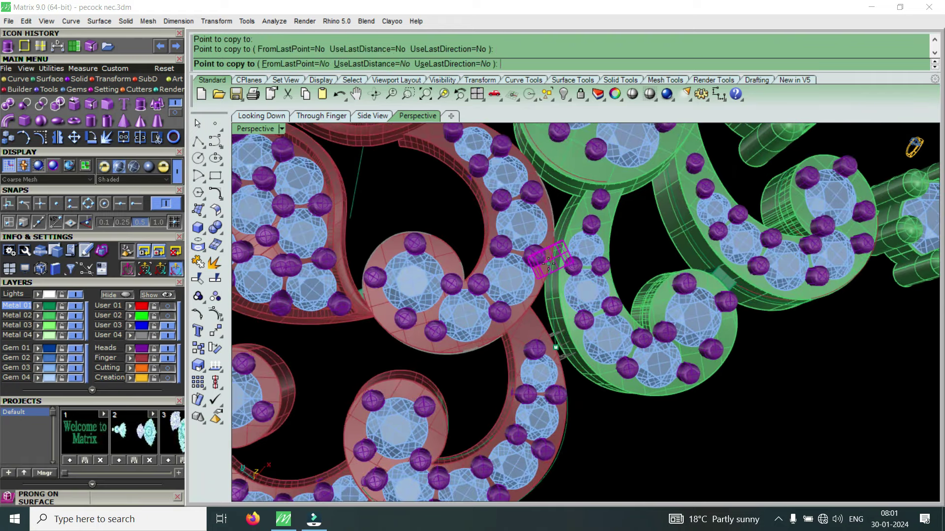
{"action": "scroll", "coordinate": [603, 379], "scroll_direction": "down", "scroll_amount": 2}
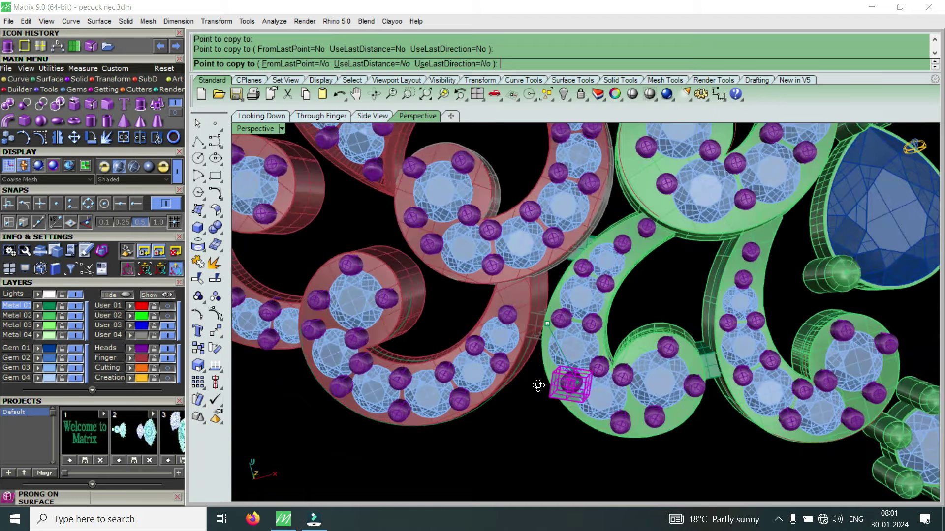
{"action": "scroll", "coordinate": [567, 384], "scroll_direction": "down", "scroll_amount": 2}
{"action": "scroll", "coordinate": [566, 345], "scroll_direction": "up", "scroll_amount": 2}
{"action": "scroll", "coordinate": [615, 251], "scroll_direction": "up", "scroll_amount": 2}
{"action": "left_click", "coordinate": [612, 251]}
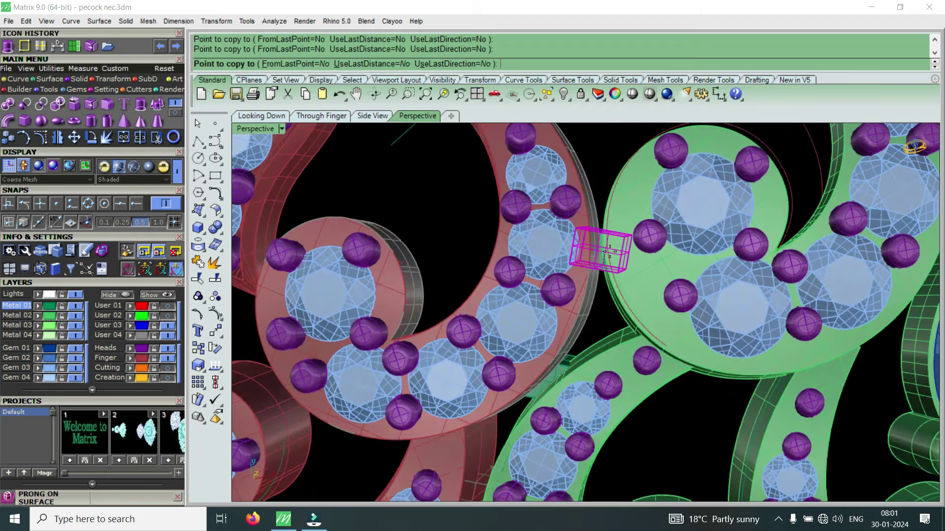
{"action": "key", "text": "Return"}
{"action": "scroll", "coordinate": [561, 365], "scroll_direction": "up", "scroll_amount": 3}
Rotate the newly placed box to match the joint and move it into the junction.
{"action": "left_click", "coordinate": [555, 395]}
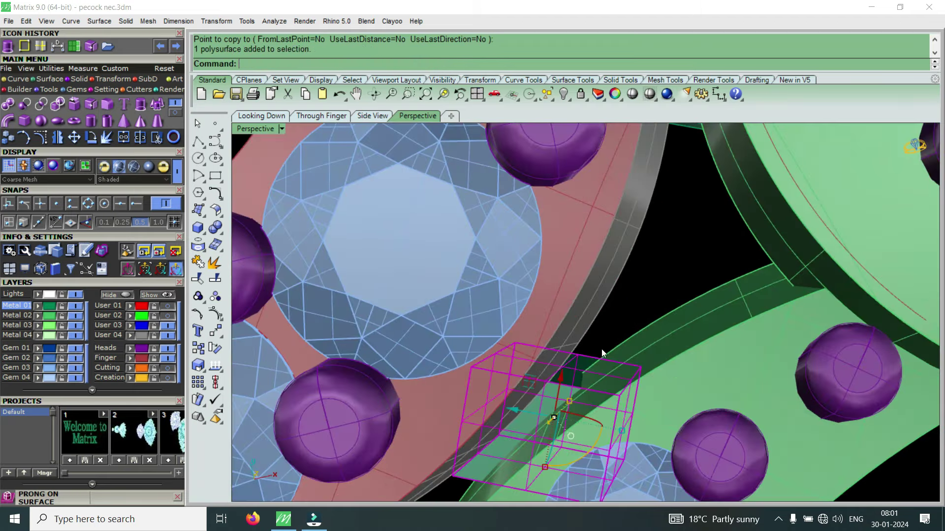
{"action": "scroll", "coordinate": [603, 364], "scroll_direction": "down", "scroll_amount": 2}
{"action": "right_click_drag", "start_coordinate": [604, 380], "coordinate": [603, 391]}
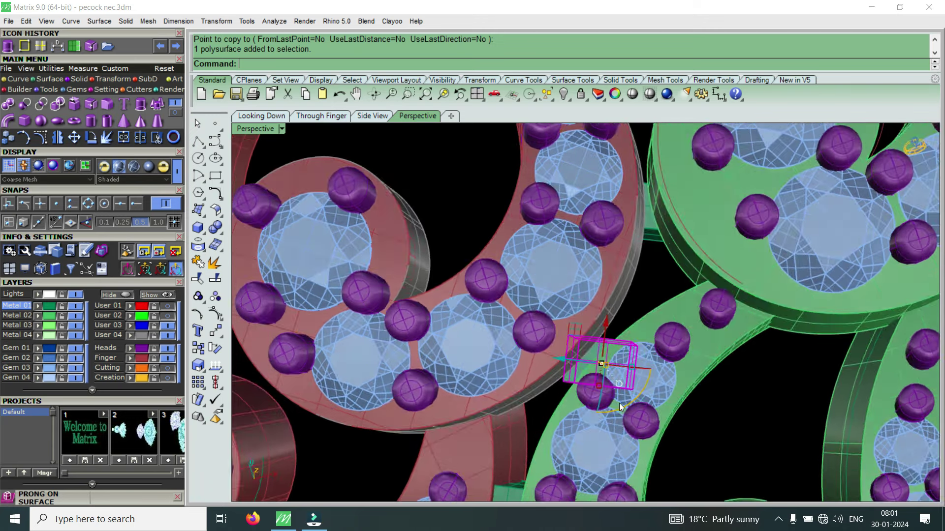
{"action": "left_click_drag", "start_coordinate": [623, 407], "coordinate": [597, 415]}
{"action": "right_click_drag", "start_coordinate": [563, 424], "coordinate": [644, 321]}
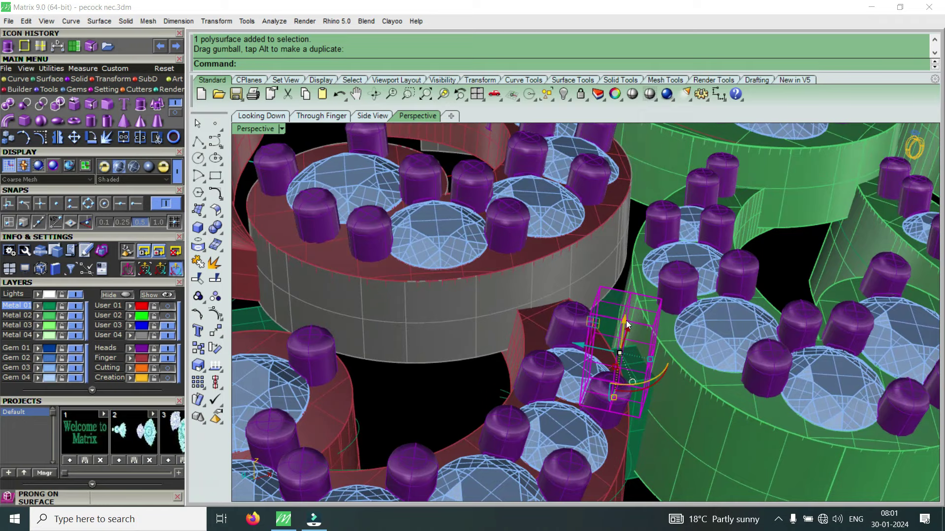
{"action": "left_click_drag", "start_coordinate": [628, 325], "coordinate": [640, 255]}
{"action": "scroll", "coordinate": [641, 247], "scroll_direction": "up", "scroll_amount": 2}
{"action": "scroll", "coordinate": [634, 256], "scroll_direction": "up", "scroll_amount": 2}
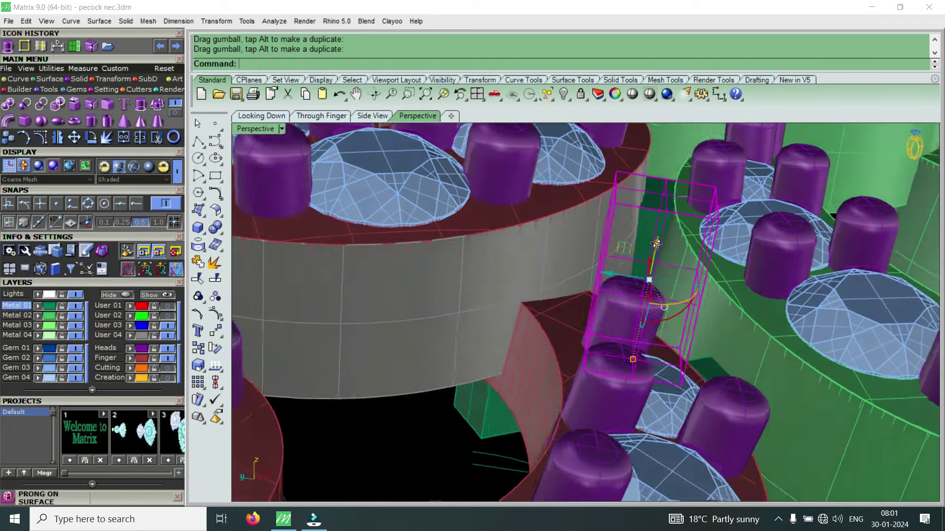
Fine-tune the new box's rotation and position so it sits across the red–green joint.
{"action": "right_click_drag", "start_coordinate": [656, 243], "coordinate": [712, 281]}
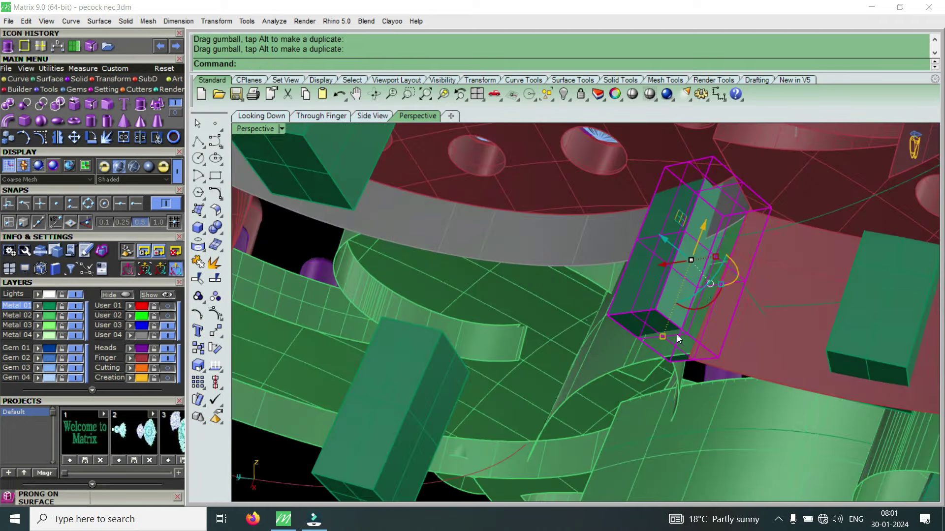
{"action": "left_click_drag", "start_coordinate": [664, 344], "coordinate": [671, 314]}
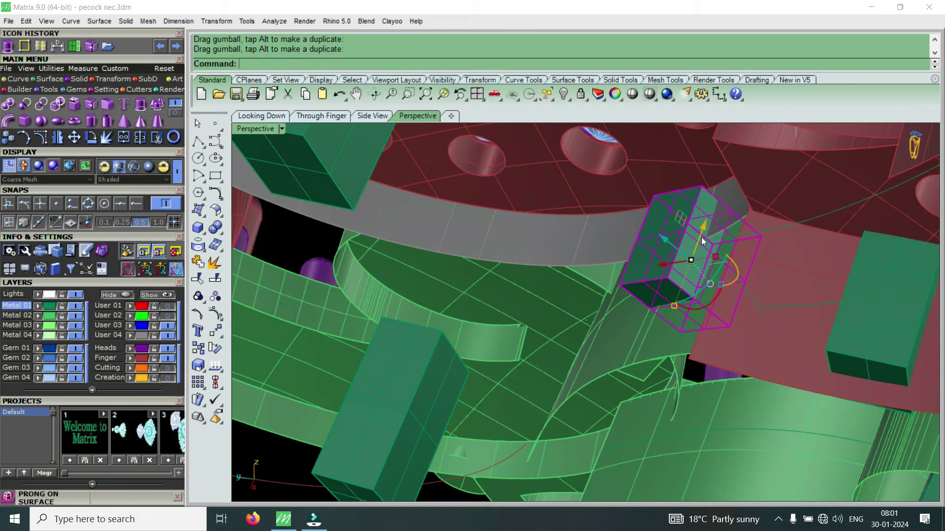
{"action": "left_click_drag", "start_coordinate": [702, 237], "coordinate": [746, 206]}
{"action": "mouse_move", "coordinate": [746, 207]}
{"action": "right_mouse_down"}
{"action": "mouse_move", "coordinate": [633, 303]}
{"action": "mouse_move", "coordinate": [614, 389]}
{"action": "right_mouse_up"}
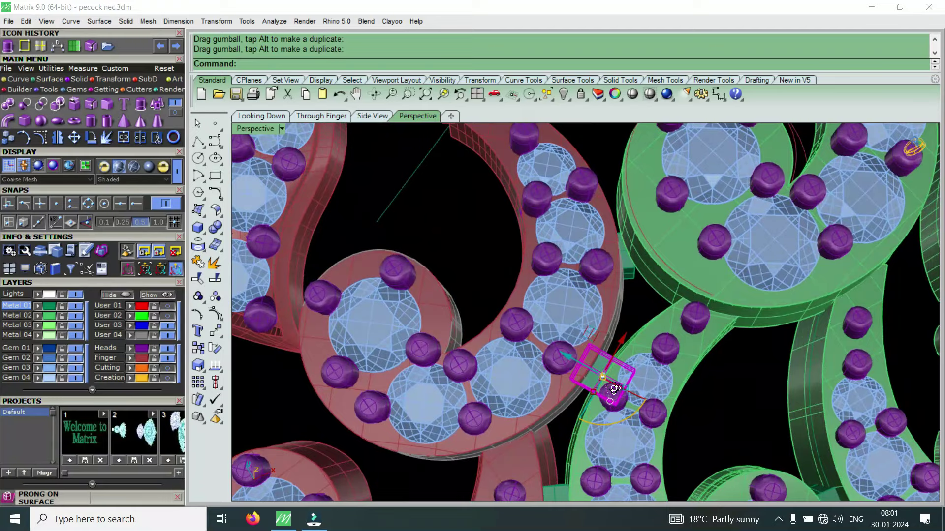
{"action": "scroll", "coordinate": [614, 388], "scroll_direction": "up", "scroll_amount": 2}
{"action": "scroll", "coordinate": [625, 387], "scroll_direction": "up", "scroll_amount": 3}
{"action": "left_click_drag", "start_coordinate": [628, 390], "coordinate": [610, 392]}
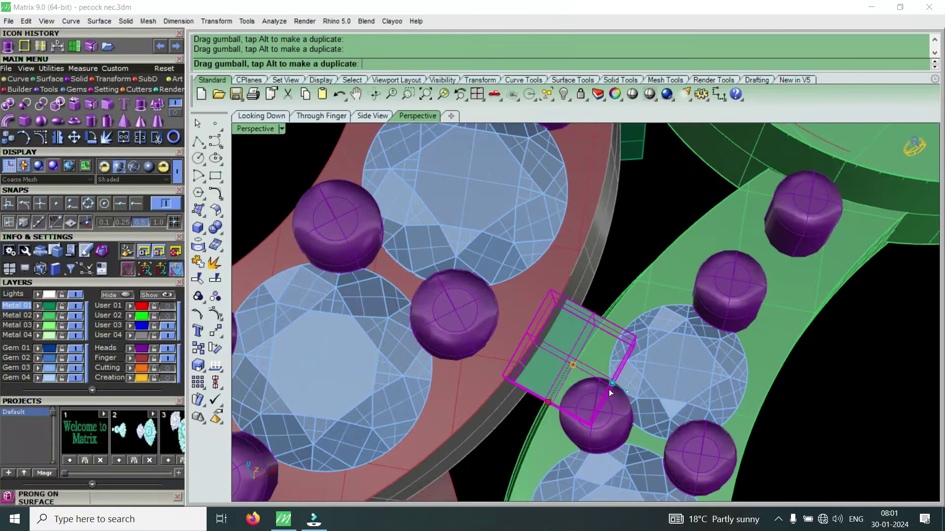
{"action": "left_click_drag", "start_coordinate": [535, 347], "coordinate": [544, 407]}
{"action": "scroll", "coordinate": [579, 396], "scroll_direction": "down", "scroll_amount": 3}
{"action": "scroll", "coordinate": [585, 286], "scroll_direction": "up", "scroll_amount": 2}
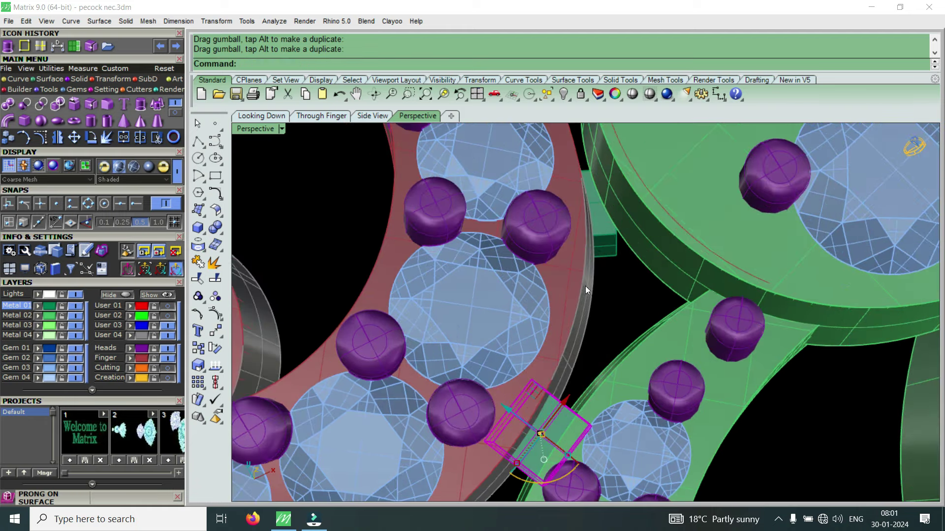
{"action": "left_click", "coordinate": [602, 252]}
{"action": "scroll", "coordinate": [598, 307], "scroll_direction": "down", "scroll_amount": 3}
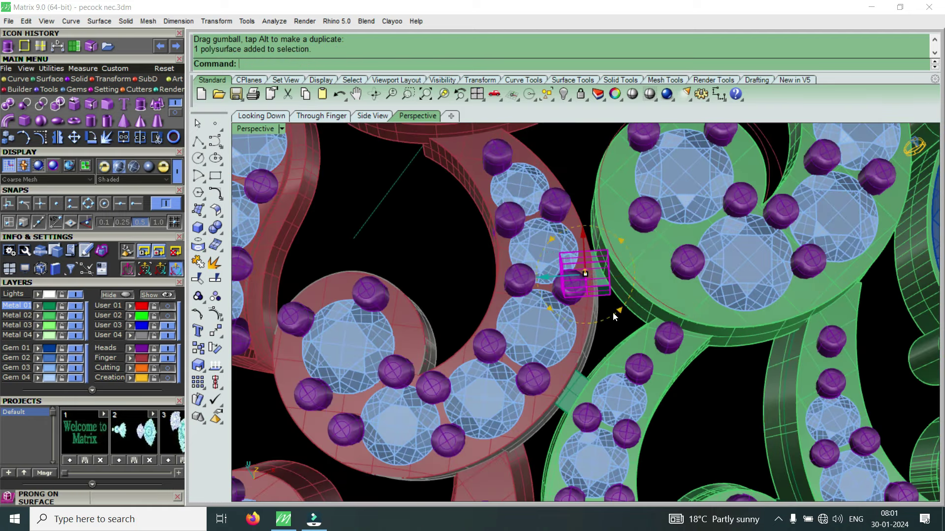
Rotate the connector box about its centre and raise it along Z into place.
{"action": "left_click_drag", "start_coordinate": [615, 317], "coordinate": [565, 301]}
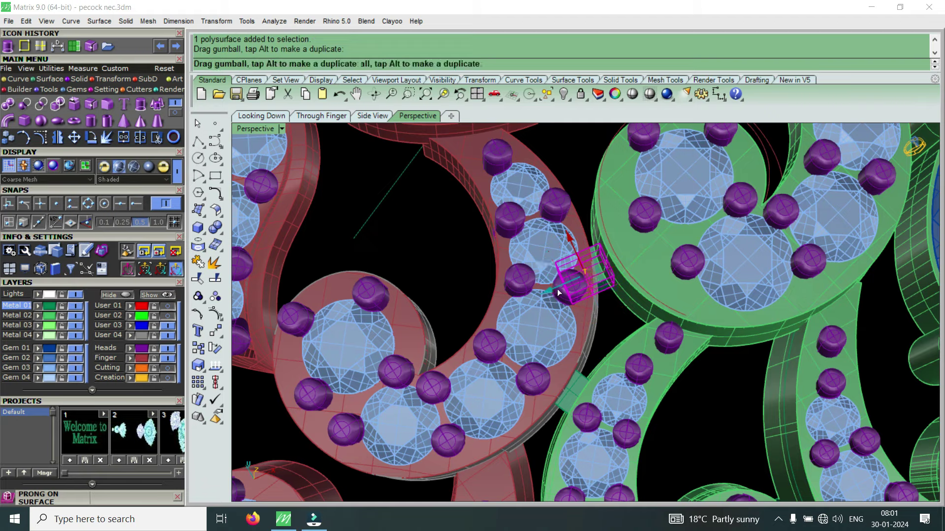
{"action": "right_click_drag", "start_coordinate": [563, 288], "coordinate": [617, 342]}
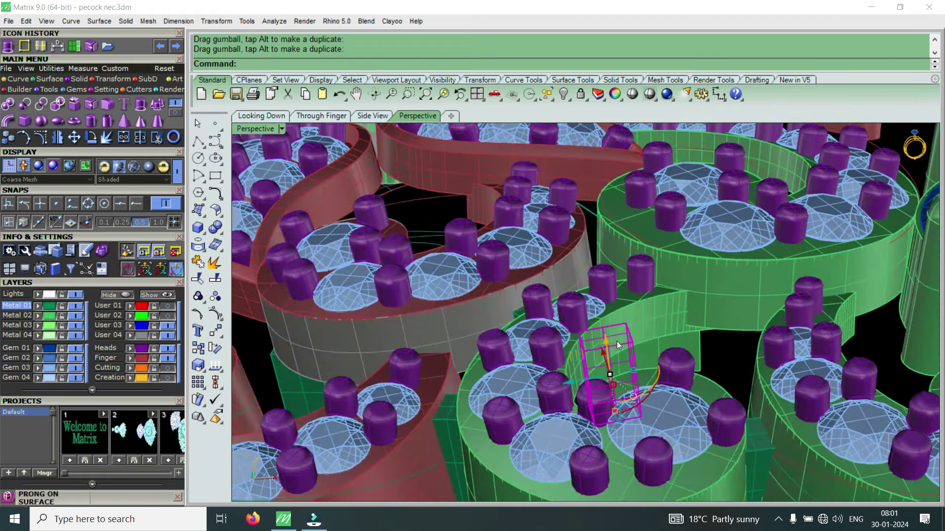
{"action": "left_click_drag", "start_coordinate": [606, 340], "coordinate": [608, 273]}
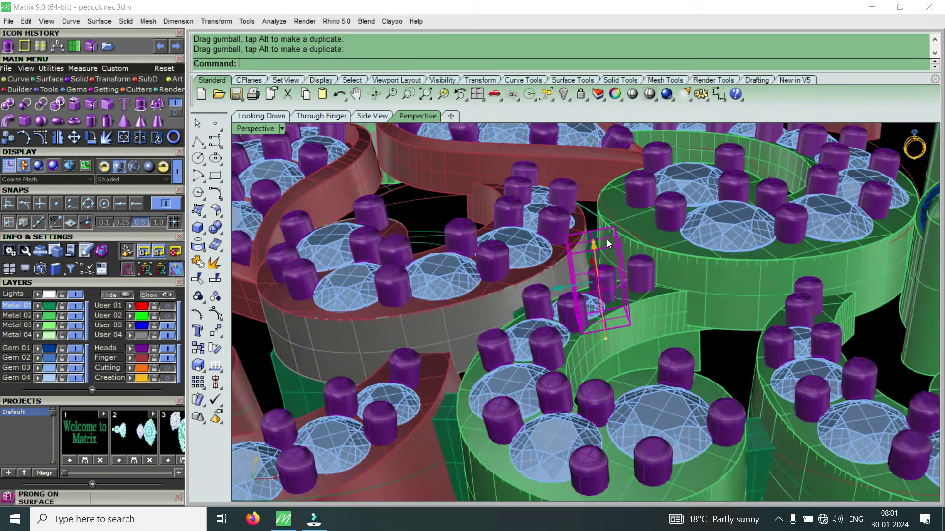
{"action": "scroll", "coordinate": [607, 243], "scroll_direction": "up", "scroll_amount": 5}
{"action": "scroll", "coordinate": [592, 286], "scroll_direction": "up", "scroll_amount": 2}
{"action": "left_click_drag", "start_coordinate": [580, 296], "coordinate": [583, 283]}
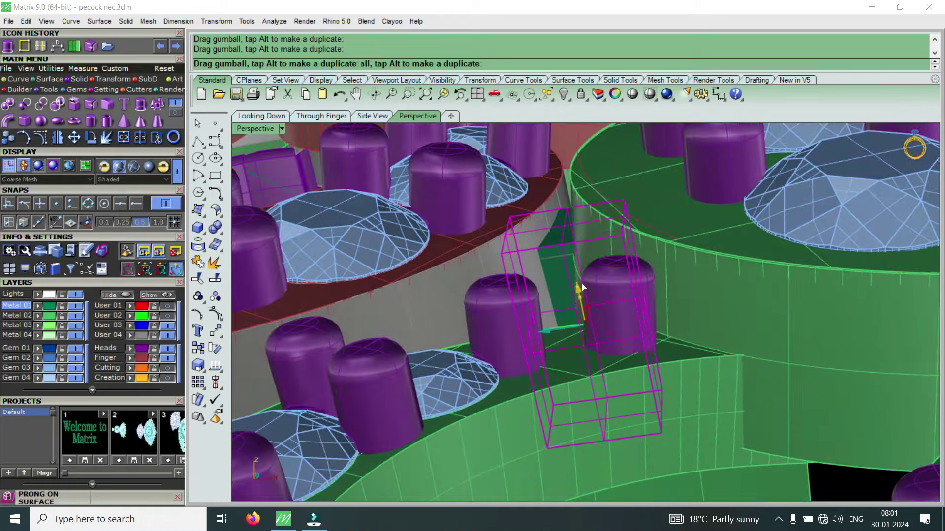
Rotate the connector box counter-clockwise until it spans the red–green junction.
{"action": "mouse_move", "coordinate": [611, 286]}
{"action": "right_mouse_down"}
{"action": "mouse_move", "coordinate": [487, 328]}
{"action": "mouse_move", "coordinate": [585, 355]}
{"action": "right_mouse_up"}
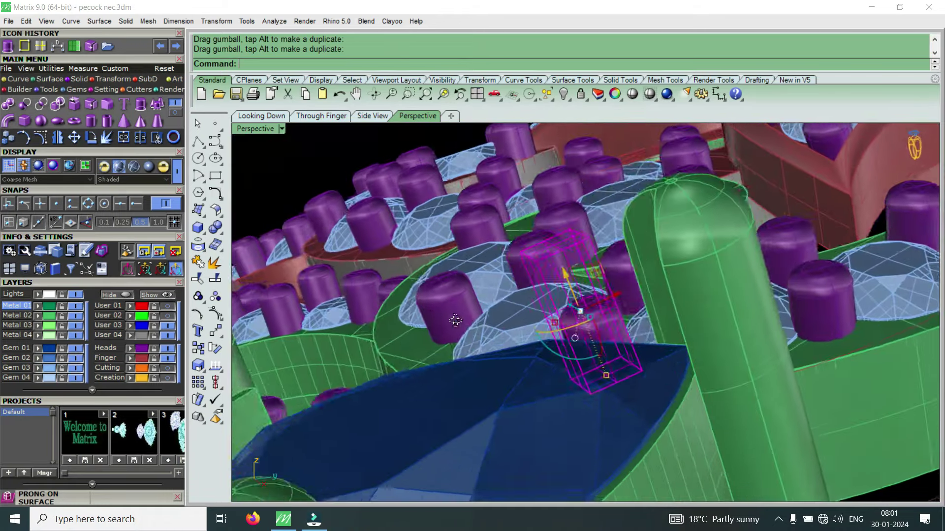
{"action": "left_click_drag", "start_coordinate": [574, 357], "coordinate": [567, 361]}
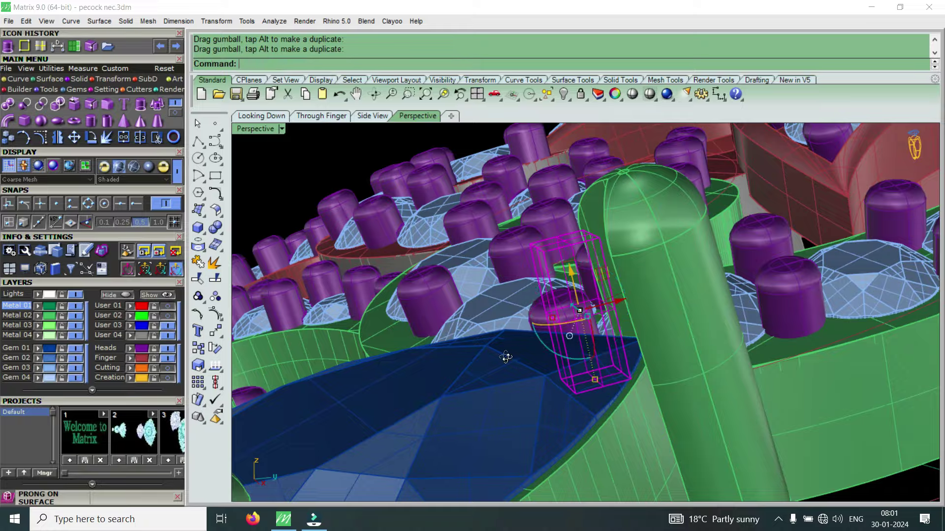
{"action": "right_click_drag", "start_coordinate": [567, 360], "coordinate": [660, 340]}
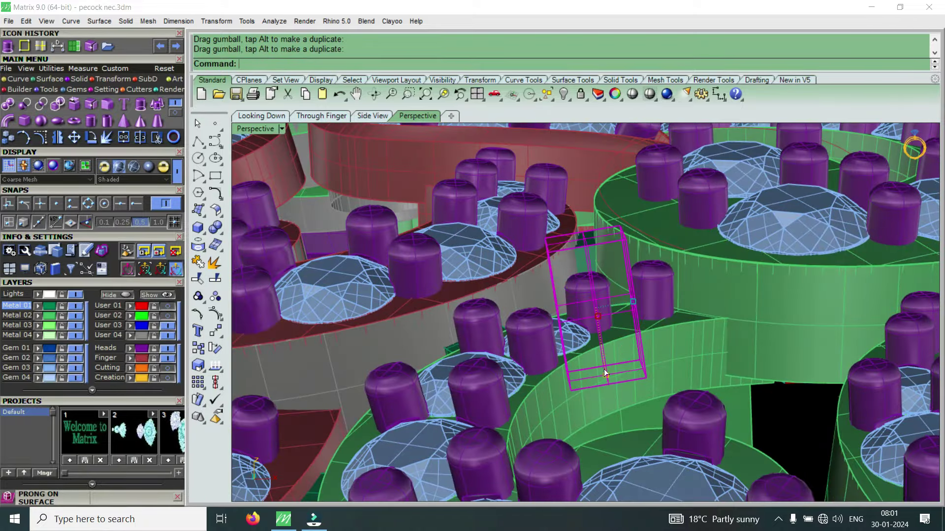
{"action": "left_click_drag", "start_coordinate": [606, 361], "coordinate": [591, 246]}
{"action": "right_click_drag", "start_coordinate": [590, 246], "coordinate": [661, 387]}
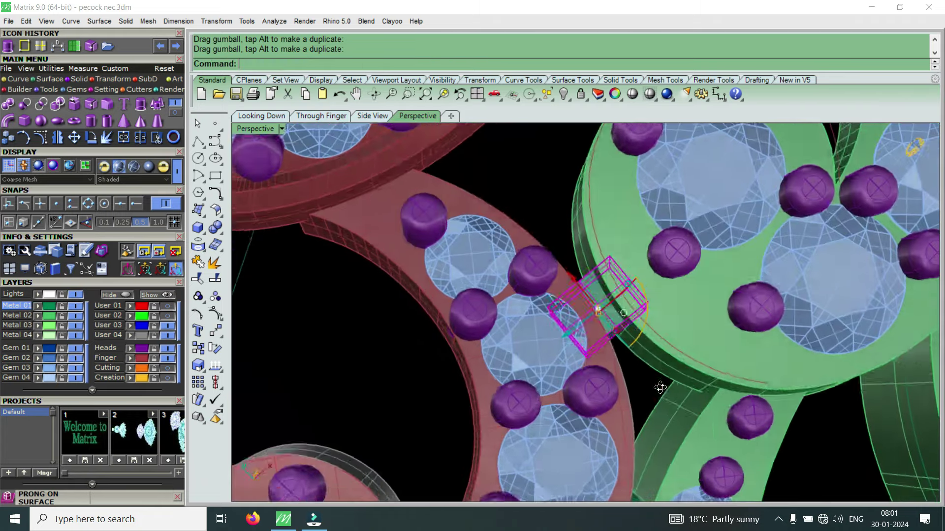
{"action": "scroll", "coordinate": [611, 364], "scroll_direction": "up", "scroll_amount": 1}
{"action": "scroll", "coordinate": [563, 344], "scroll_direction": "up", "scroll_amount": 3}
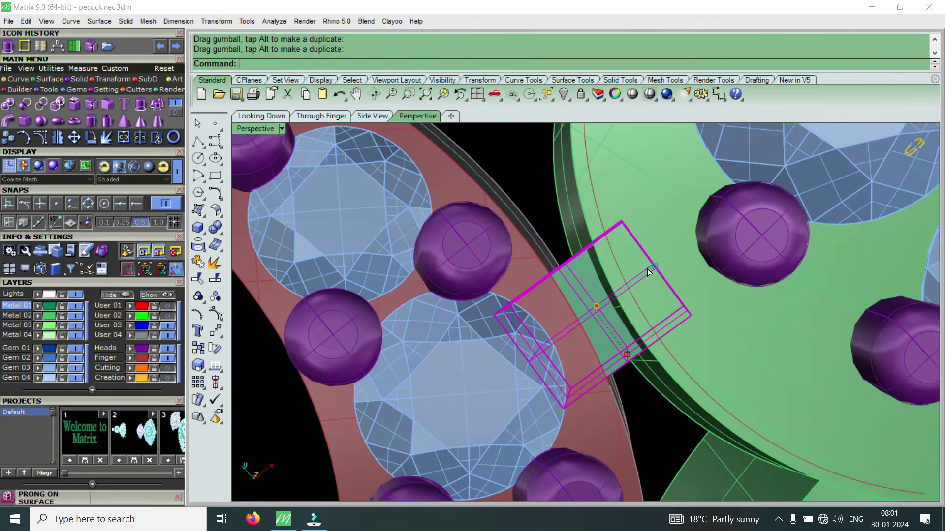
{"action": "left_click_drag", "start_coordinate": [647, 272], "coordinate": [638, 279]}
{"action": "left_click_drag", "start_coordinate": [636, 332], "coordinate": [637, 343]}
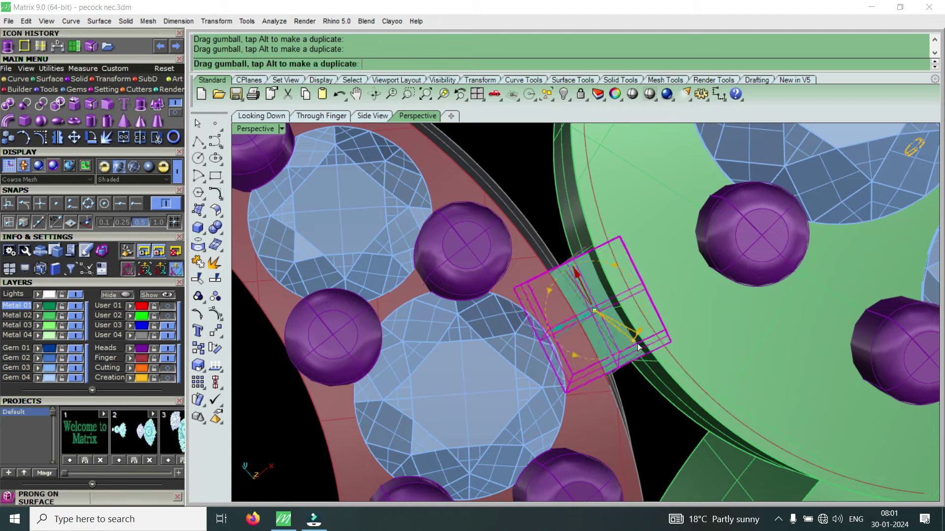
{"action": "scroll", "coordinate": [638, 343], "scroll_direction": "down", "scroll_amount": 2}
{"action": "scroll", "coordinate": [638, 344], "scroll_direction": "down", "scroll_amount": 2}
{"action": "scroll", "coordinate": [633, 329], "scroll_direction": "down", "scroll_amount": 2}
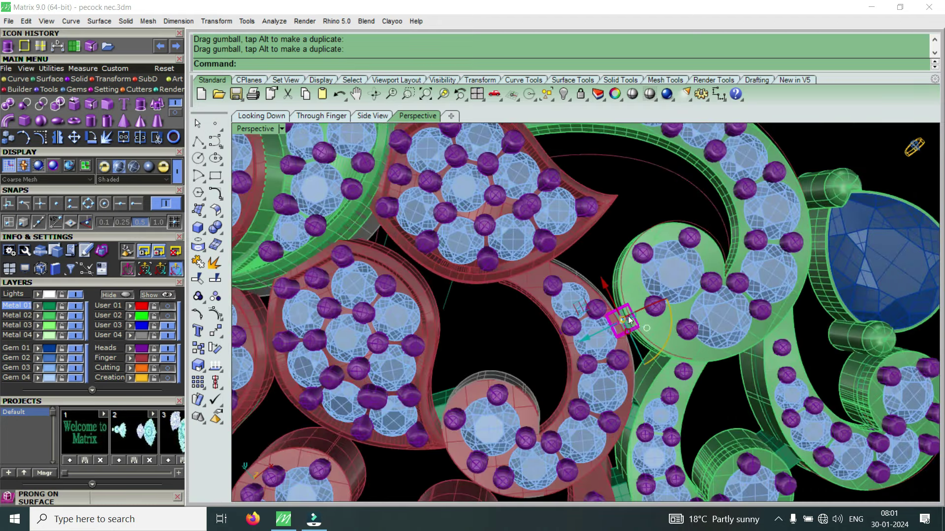
{"action": "scroll", "coordinate": [633, 340], "scroll_direction": "down", "scroll_amount": 2}
{"action": "scroll", "coordinate": [527, 370], "scroll_direction": "up", "scroll_amount": 3}
{"action": "scroll", "coordinate": [474, 359], "scroll_direction": "up", "scroll_amount": 3}
Select the next green connector box and raise it along its height.
{"action": "scroll", "coordinate": [464, 347], "scroll_direction": "up", "scroll_amount": 2}
{"action": "left_click", "coordinate": [465, 349]}
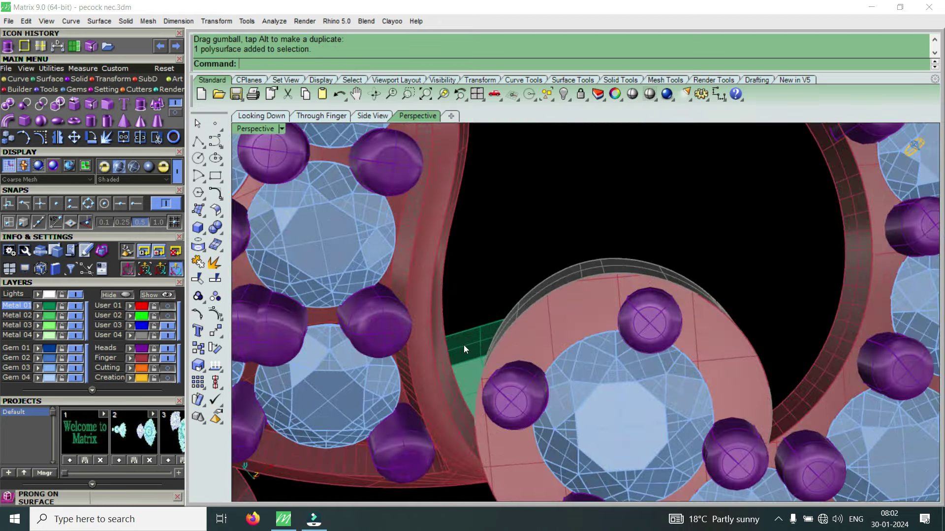
{"action": "scroll", "coordinate": [464, 345], "scroll_direction": "down", "scroll_amount": 3}
{"action": "right_click_drag", "start_coordinate": [465, 347], "coordinate": [477, 374]}
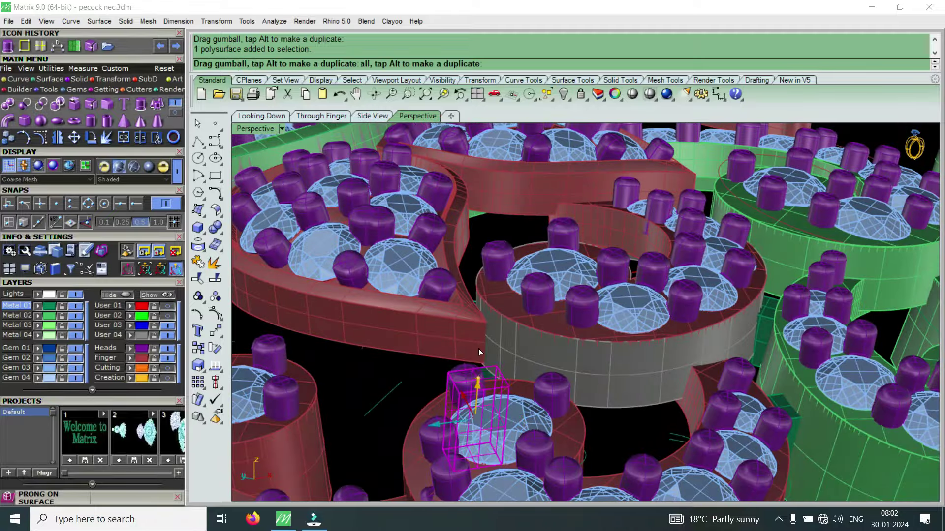
{"action": "scroll", "coordinate": [479, 296], "scroll_direction": "up", "scroll_amount": 3}
{"action": "right_click_drag", "start_coordinate": [482, 320], "coordinate": [532, 280]}
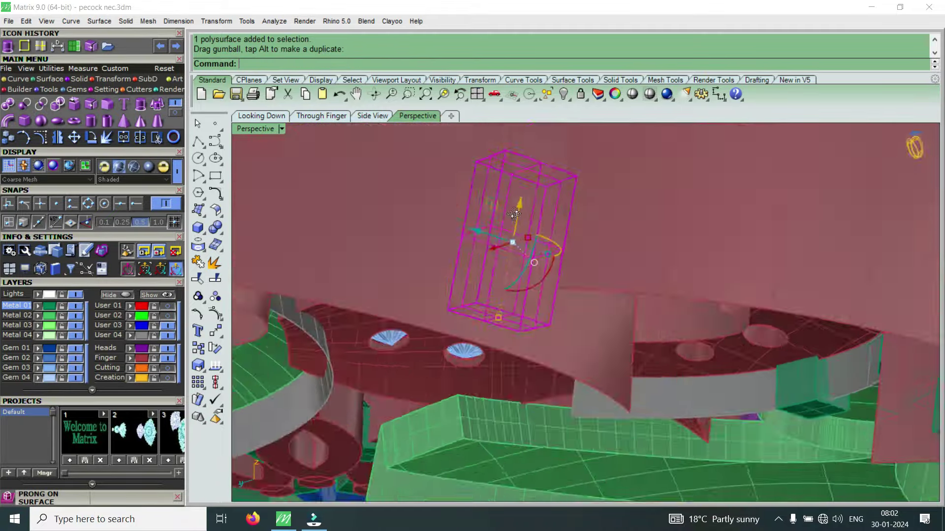
{"action": "left_click", "coordinate": [524, 279]}
{"action": "right_click_drag", "start_coordinate": [530, 242], "coordinate": [535, 316]}
{"action": "left_click_drag", "start_coordinate": [541, 286], "coordinate": [549, 257]}
{"action": "mouse_move", "coordinate": [562, 252]}
{"action": "right_mouse_down"}
{"action": "mouse_move", "coordinate": [550, 383]}
{"action": "mouse_move", "coordinate": [473, 428]}
{"action": "right_mouse_up"}
{"action": "scroll", "coordinate": [435, 437], "scroll_direction": "up", "scroll_amount": 2}
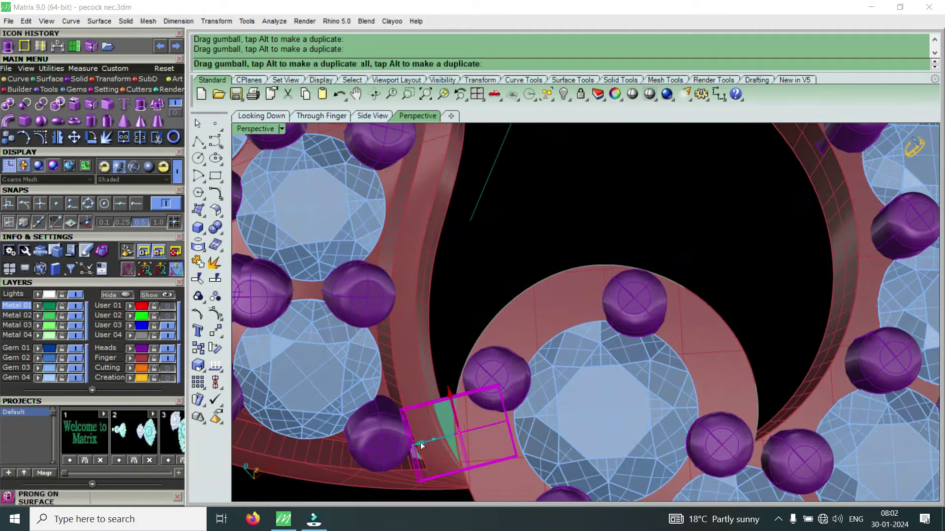
{"action": "scroll", "coordinate": [581, 365], "scroll_direction": "down", "scroll_amount": 5}
Orbit around the rings to inspect the settings' side walls from low angles.
{"action": "mouse_move", "coordinate": [575, 356]}
{"action": "right_mouse_down"}
{"action": "mouse_move", "coordinate": [649, 419]}
{"action": "mouse_move", "coordinate": [619, 430]}
{"action": "mouse_move", "coordinate": [643, 435]}
{"action": "mouse_move", "coordinate": [632, 430]}
{"action": "right_mouse_up"}
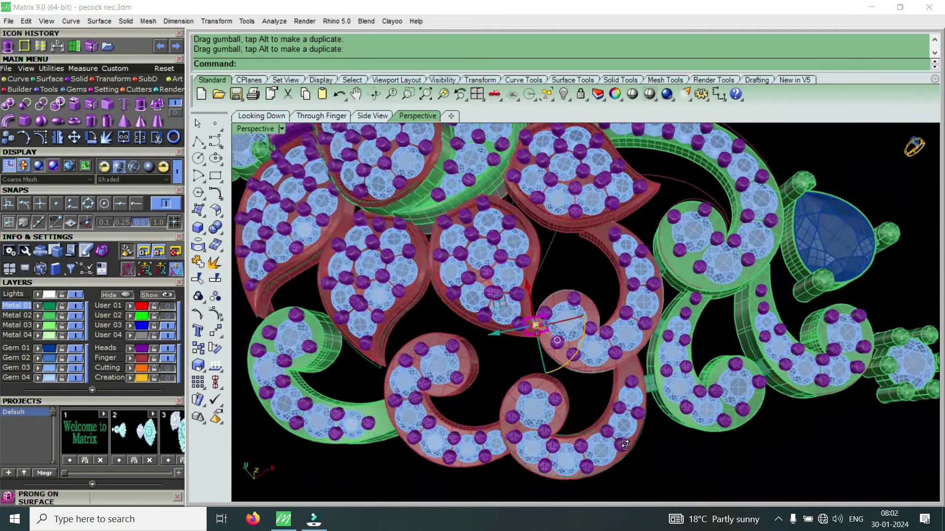
{"action": "scroll", "coordinate": [663, 393], "scroll_direction": "up", "scroll_amount": 4}
{"action": "scroll", "coordinate": [664, 392], "scroll_direction": "down", "scroll_amount": 5}
{"action": "mouse_move", "coordinate": [663, 392]}
{"action": "right_mouse_down"}
{"action": "mouse_move", "coordinate": [621, 274]}
{"action": "mouse_move", "coordinate": [629, 314]}
{"action": "right_mouse_up"}
{"action": "scroll", "coordinate": [621, 274], "scroll_direction": "up", "scroll_amount": 3}
{"action": "scroll", "coordinate": [628, 314], "scroll_direction": "up", "scroll_amount": 4}
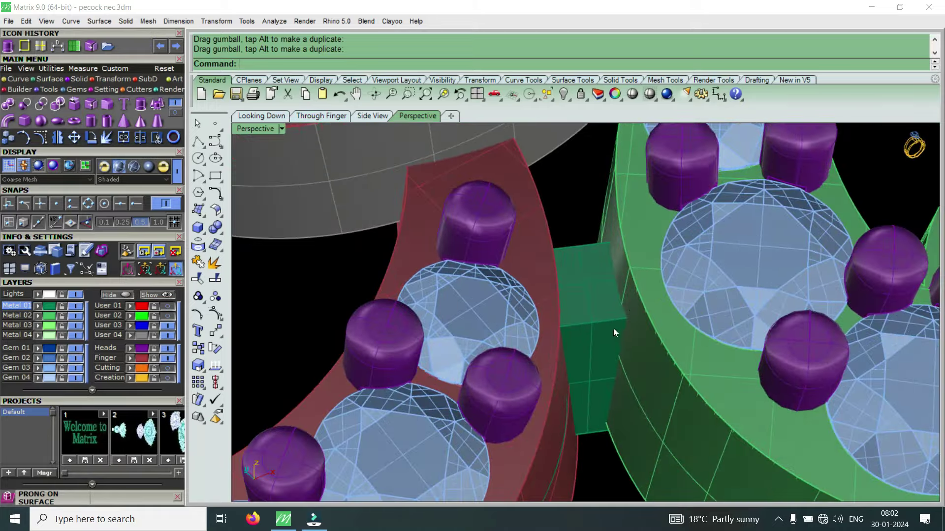
{"action": "scroll", "coordinate": [619, 333], "scroll_direction": "down", "scroll_amount": 4}
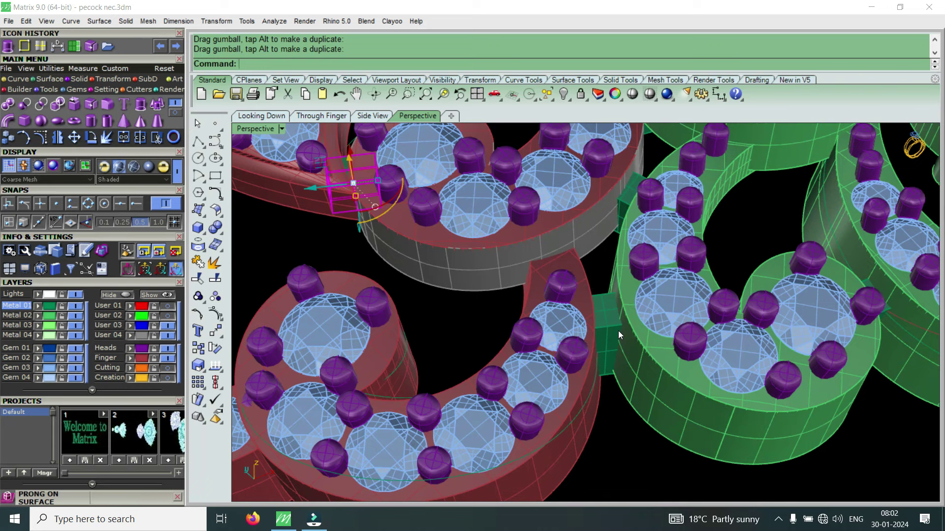
{"action": "scroll", "coordinate": [637, 319], "scroll_direction": "down", "scroll_amount": 3}
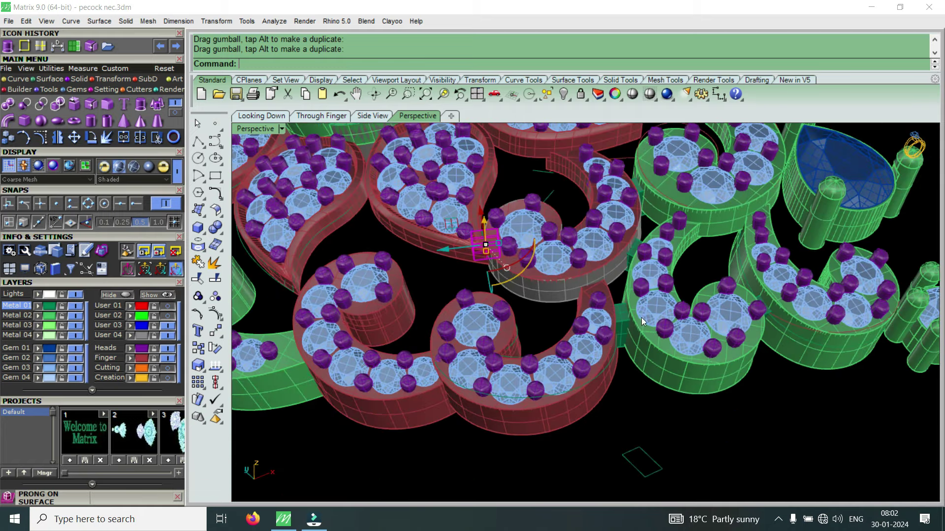
{"action": "right_click_drag", "start_coordinate": [642, 318], "coordinate": [669, 381]}
{"action": "scroll", "coordinate": [591, 344], "scroll_direction": "up", "scroll_amount": 3}
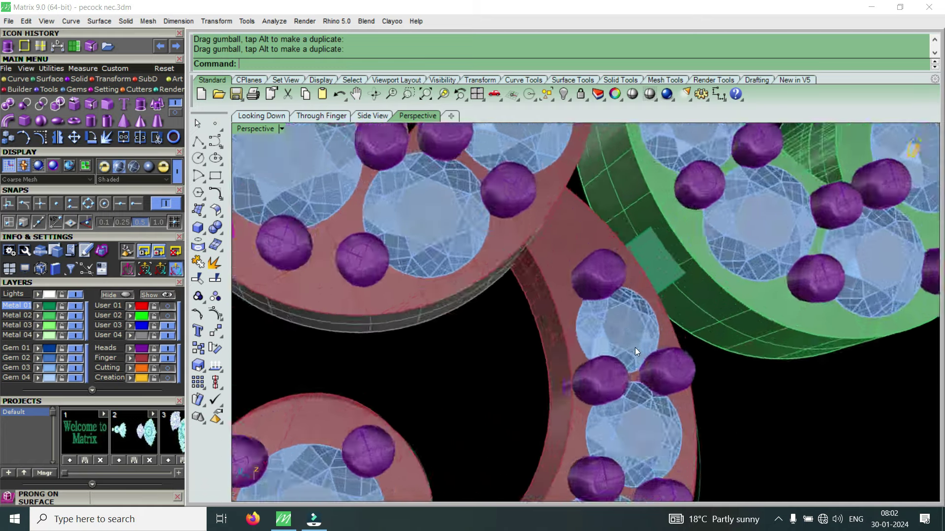
{"action": "scroll", "coordinate": [635, 348], "scroll_direction": "up", "scroll_amount": 2}
Copy the green connector block to the next junction between red rings.
{"action": "left_click", "coordinate": [656, 308]}
{"action": "scroll", "coordinate": [656, 307], "scroll_direction": "down", "scroll_amount": 3}
{"action": "scroll", "coordinate": [641, 311], "scroll_direction": "down", "scroll_amount": 3}
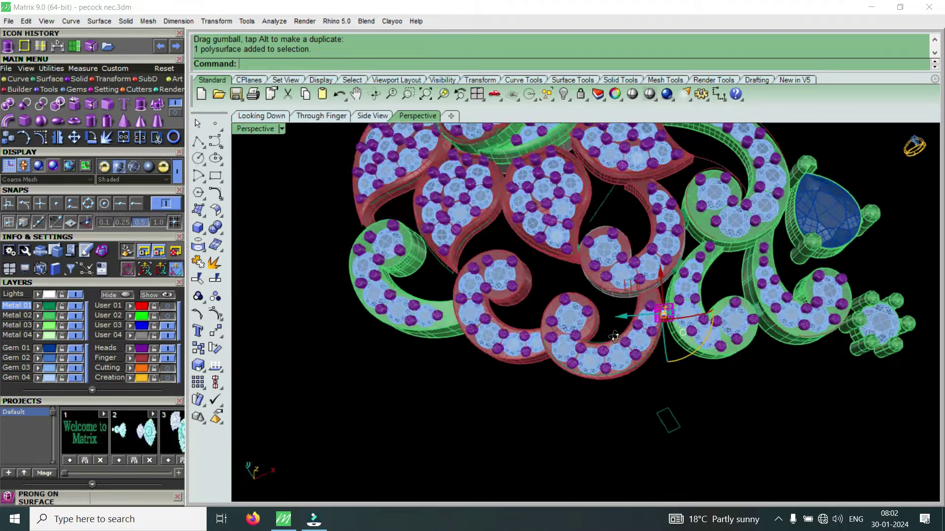
{"action": "right_click_drag", "start_coordinate": [640, 310], "coordinate": [290, 290]}
{"action": "left_click", "coordinate": [21, 139]}
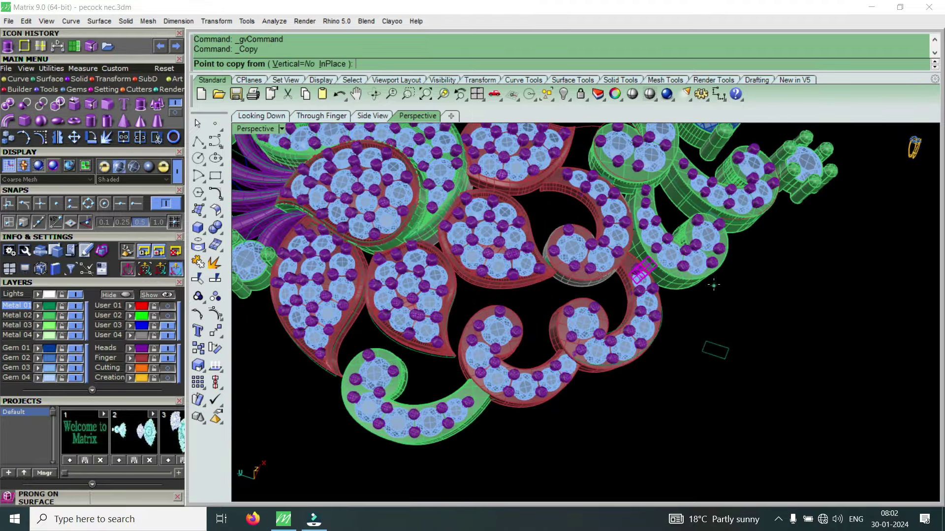
{"action": "scroll", "coordinate": [483, 337], "scroll_direction": "up", "scroll_amount": 2}
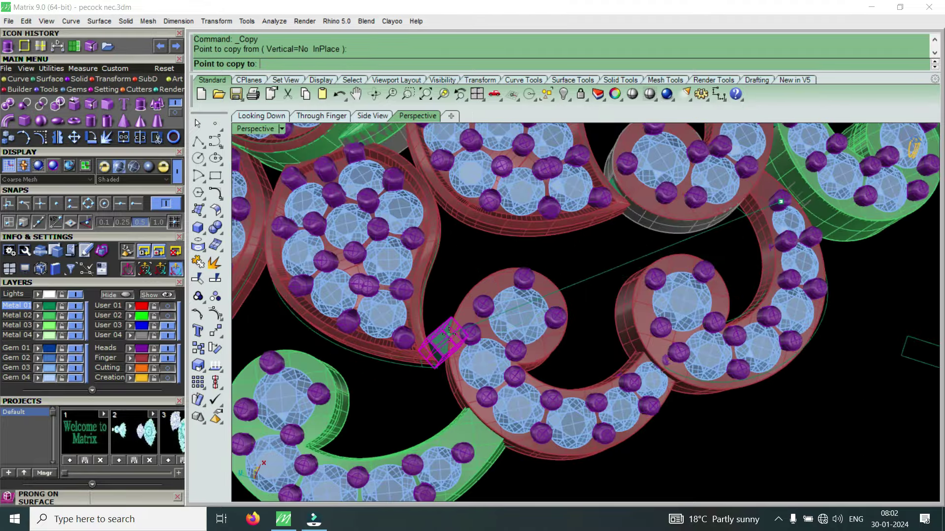
{"action": "left_click", "coordinate": [445, 339]}
{"action": "scroll", "coordinate": [386, 341], "scroll_direction": "up", "scroll_amount": 2}
{"action": "left_click", "coordinate": [383, 340]}
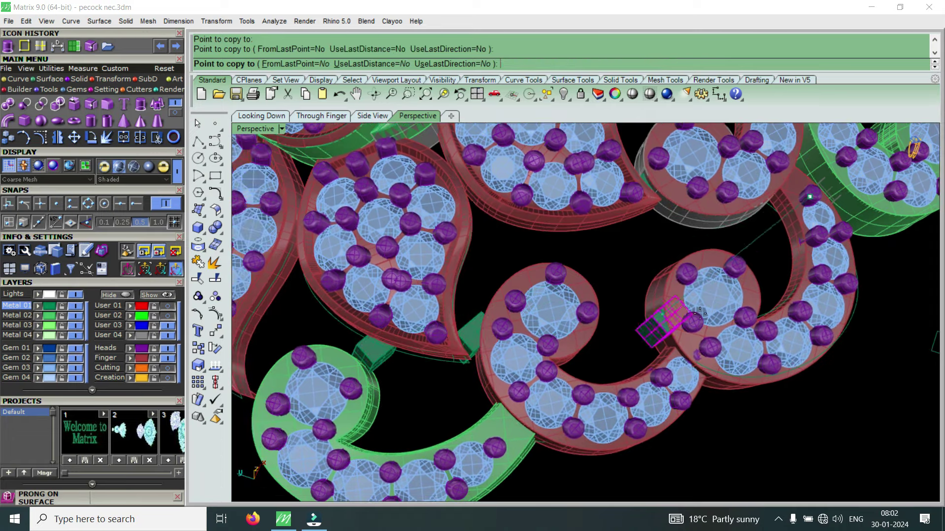
{"action": "right_click_drag", "start_coordinate": [699, 314], "coordinate": [719, 348]}
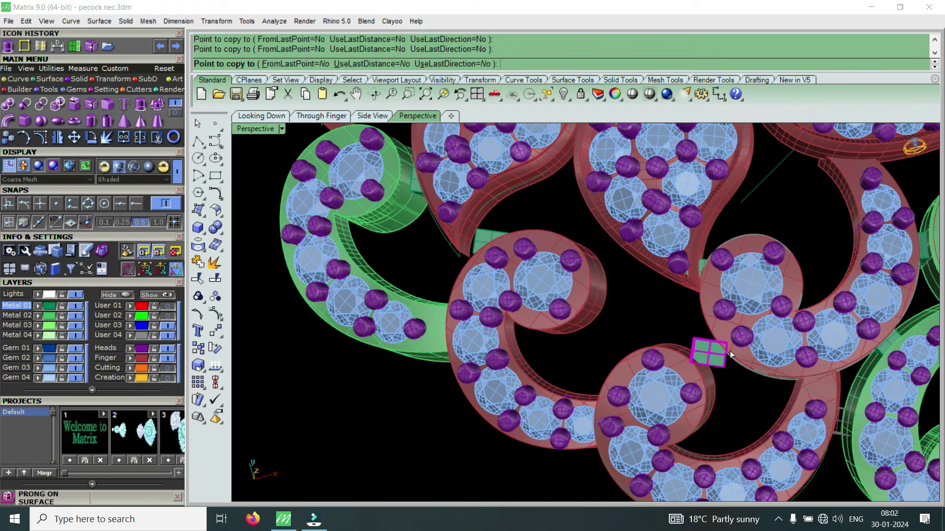
{"action": "key", "text": "Return"}
Rotate, raise and shift the copied box into the gap, then deselect it.
{"action": "scroll", "coordinate": [724, 359], "scroll_direction": "up", "scroll_amount": 5}
{"action": "left_click", "coordinate": [717, 367]}
{"action": "mouse_move", "coordinate": [706, 379]}
{"action": "left_mouse_down"}
{"action": "mouse_move", "coordinate": [743, 356]}
{"action": "mouse_move", "coordinate": [748, 297]}
{"action": "left_mouse_up"}
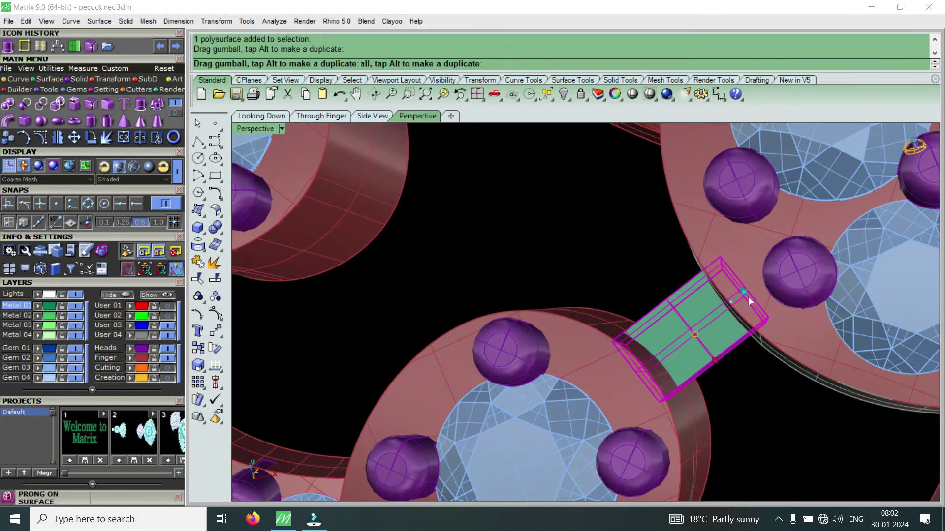
{"action": "scroll", "coordinate": [749, 298], "scroll_direction": "down", "scroll_amount": 3}
{"action": "right_click_drag", "start_coordinate": [749, 297], "coordinate": [694, 308]}
{"action": "left_click_drag", "start_coordinate": [694, 309], "coordinate": [689, 245]}
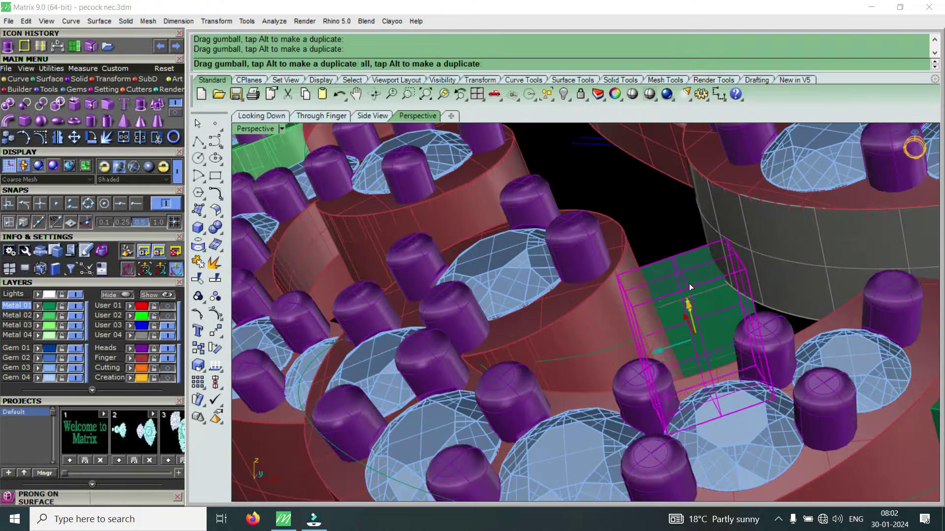
{"action": "mouse_move", "coordinate": [597, 283]}
{"action": "right_mouse_down"}
{"action": "mouse_move", "coordinate": [667, 325]}
{"action": "mouse_move", "coordinate": [761, 350]}
{"action": "mouse_move", "coordinate": [728, 253]}
{"action": "mouse_move", "coordinate": [623, 315]}
{"action": "mouse_move", "coordinate": [466, 210]}
{"action": "mouse_move", "coordinate": [596, 379]}
{"action": "right_mouse_up"}
{"action": "left_click_drag", "start_coordinate": [555, 392], "coordinate": [517, 274]}
{"action": "right_click_drag", "start_coordinate": [516, 274], "coordinate": [633, 380]}
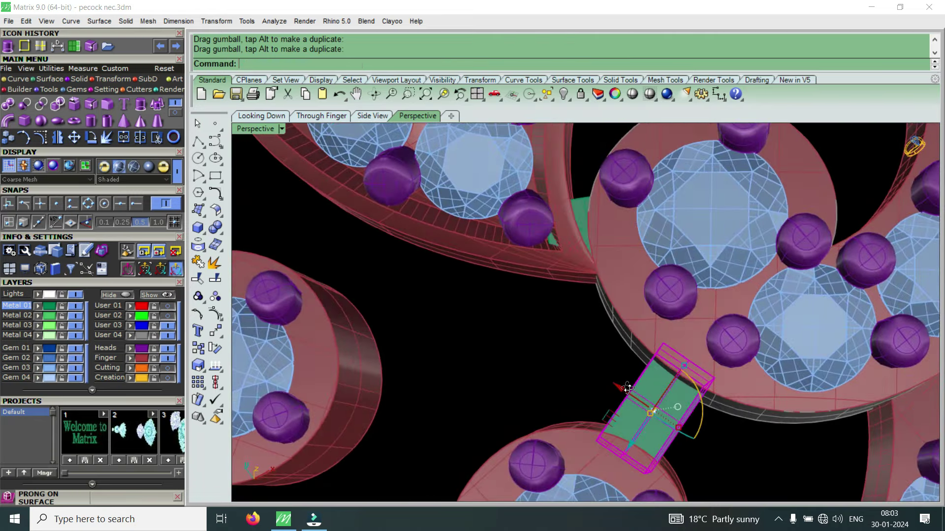
{"action": "scroll", "coordinate": [660, 342], "scroll_direction": "down", "scroll_amount": 3}
{"action": "scroll", "coordinate": [530, 320], "scroll_direction": "down", "scroll_amount": 2}
{"action": "key", "text": "Escape"}
{"action": "scroll", "coordinate": [507, 358], "scroll_direction": "up", "scroll_amount": 5}
Rotate the first green connector box to the junction angle, then shorten and raise it.
{"action": "left_click", "coordinate": [508, 358]}
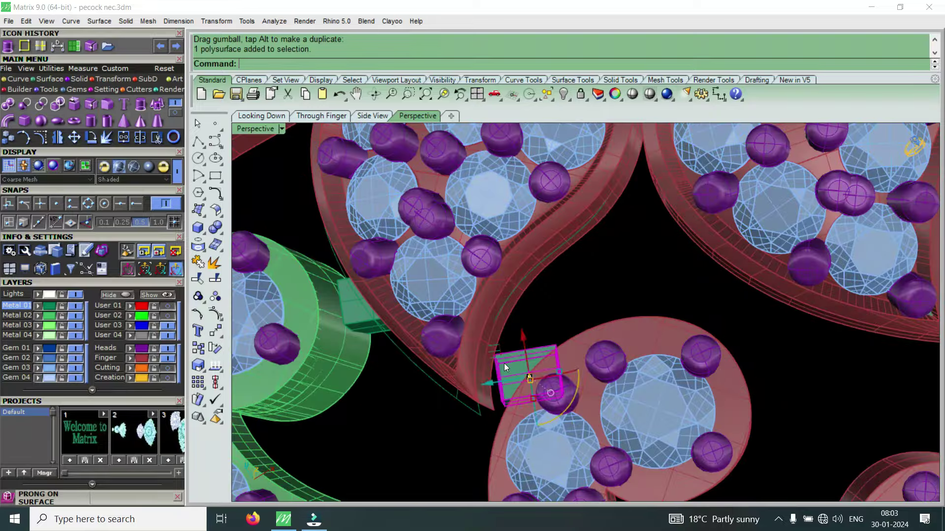
{"action": "scroll", "coordinate": [539, 410], "scroll_direction": "up", "scroll_amount": 3}
{"action": "scroll", "coordinate": [538, 410], "scroll_direction": "down", "scroll_amount": 2}
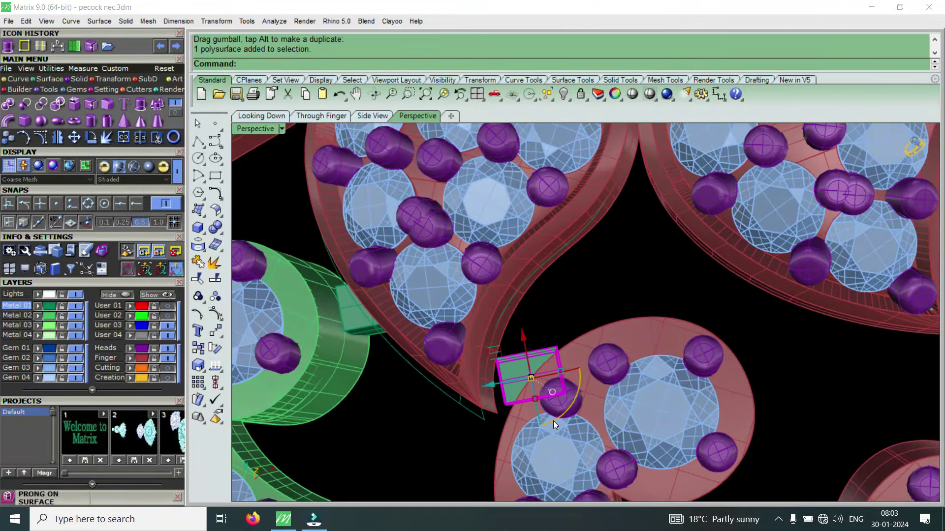
{"action": "left_click_drag", "start_coordinate": [552, 421], "coordinate": [554, 361]}
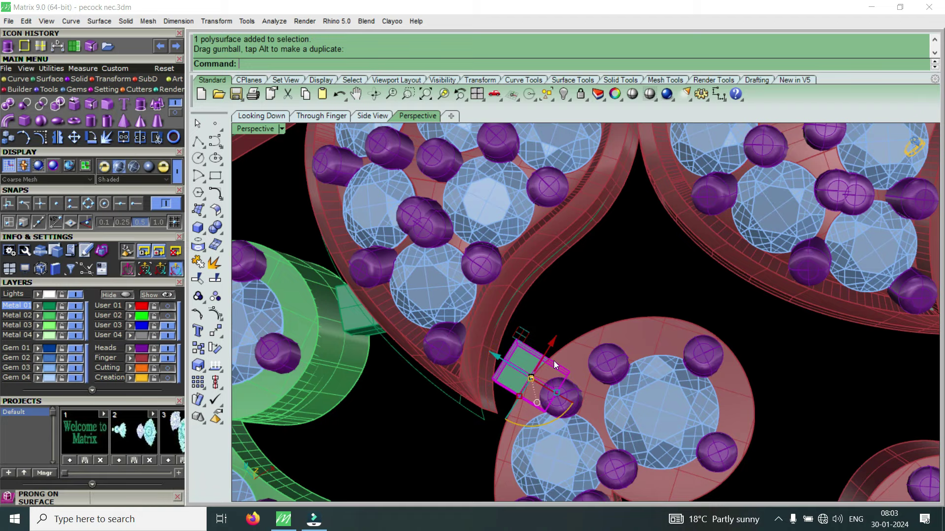
{"action": "right_click_drag", "start_coordinate": [542, 365], "coordinate": [557, 421]}
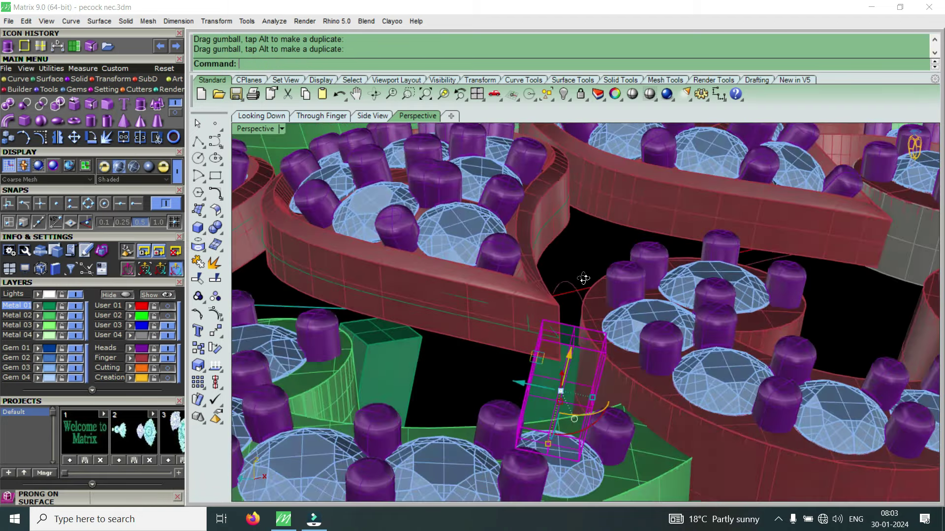
{"action": "left_click_drag", "start_coordinate": [547, 444], "coordinate": [551, 427]}
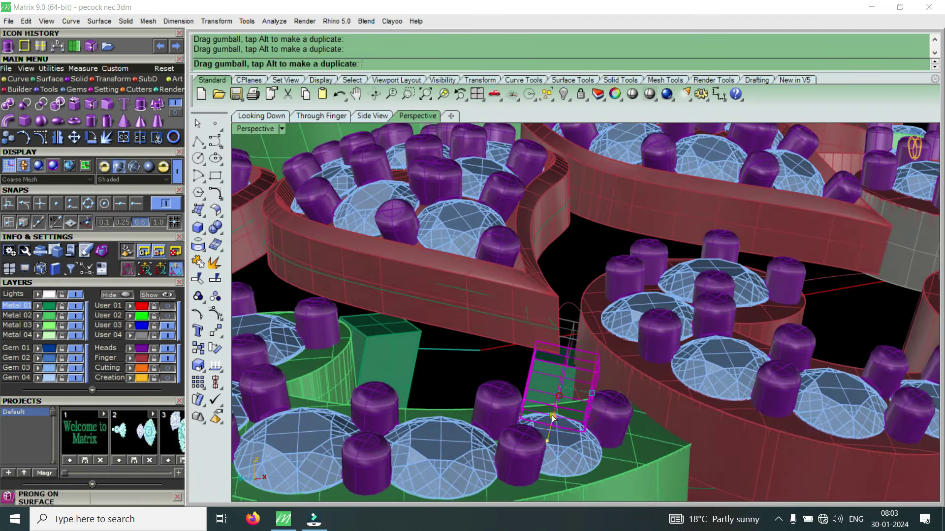
{"action": "left_click_drag", "start_coordinate": [568, 360], "coordinate": [586, 292]}
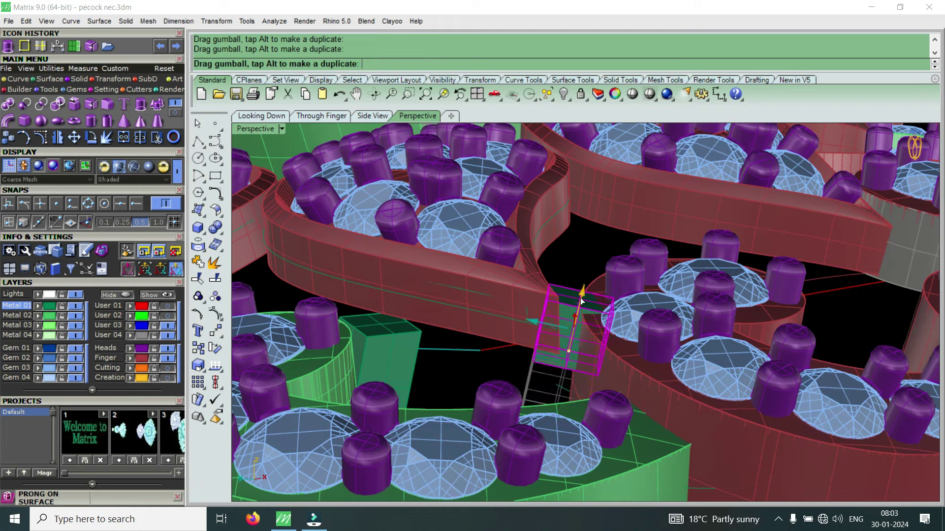
Enlarge that box, move it up-left into the gap and re-rotate it to match.
{"action": "scroll", "coordinate": [616, 313], "scroll_direction": "up", "scroll_amount": 3}
{"action": "scroll", "coordinate": [541, 354], "scroll_direction": "up", "scroll_amount": 2}
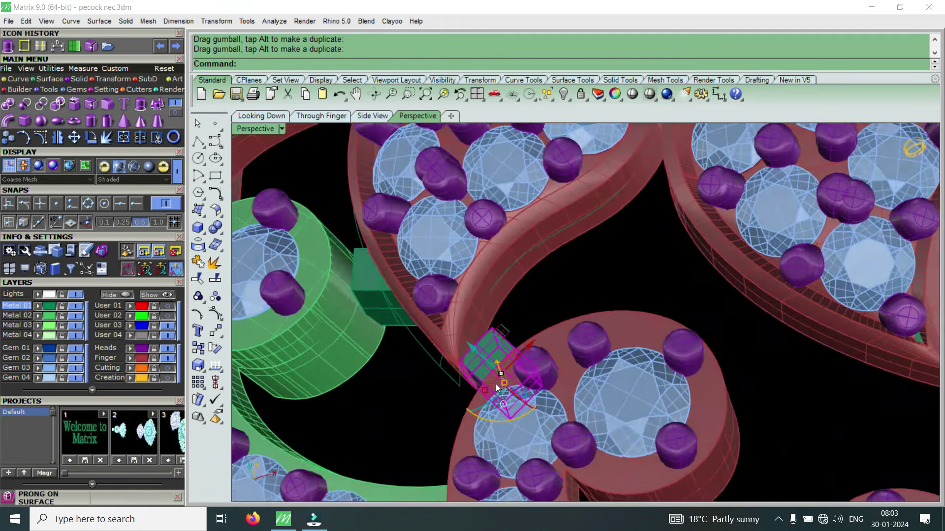
{"action": "scroll", "coordinate": [495, 383], "scroll_direction": "up", "scroll_amount": 3}
{"action": "left_click_drag", "start_coordinate": [549, 409], "coordinate": [551, 406]}
{"action": "left_click_drag", "start_coordinate": [475, 347], "coordinate": [450, 321]}
{"action": "right_click_drag", "start_coordinate": [477, 360], "coordinate": [518, 430]}
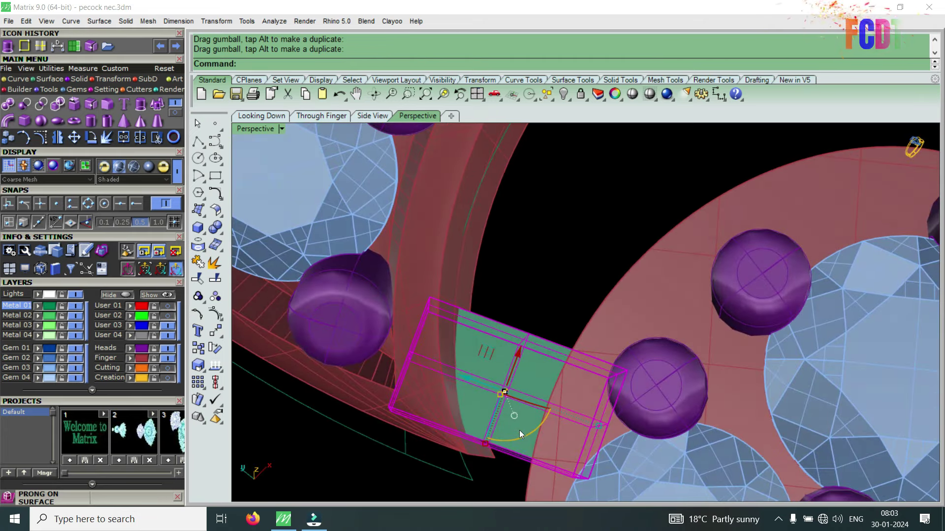
{"action": "mouse_move", "coordinate": [519, 431]}
{"action": "left_mouse_down"}
{"action": "mouse_move", "coordinate": [525, 445]}
{"action": "mouse_move", "coordinate": [531, 372]}
{"action": "mouse_move", "coordinate": [519, 365]}
{"action": "left_mouse_up"}
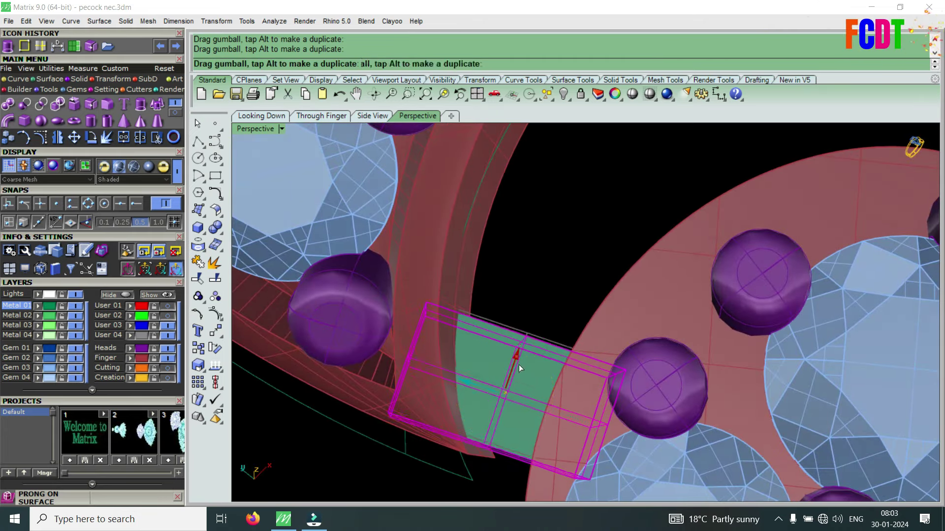
{"action": "mouse_move", "coordinate": [518, 365]}
{"action": "right_mouse_down"}
{"action": "mouse_move", "coordinate": [556, 344]}
{"action": "mouse_move", "coordinate": [576, 413]}
{"action": "right_mouse_up"}
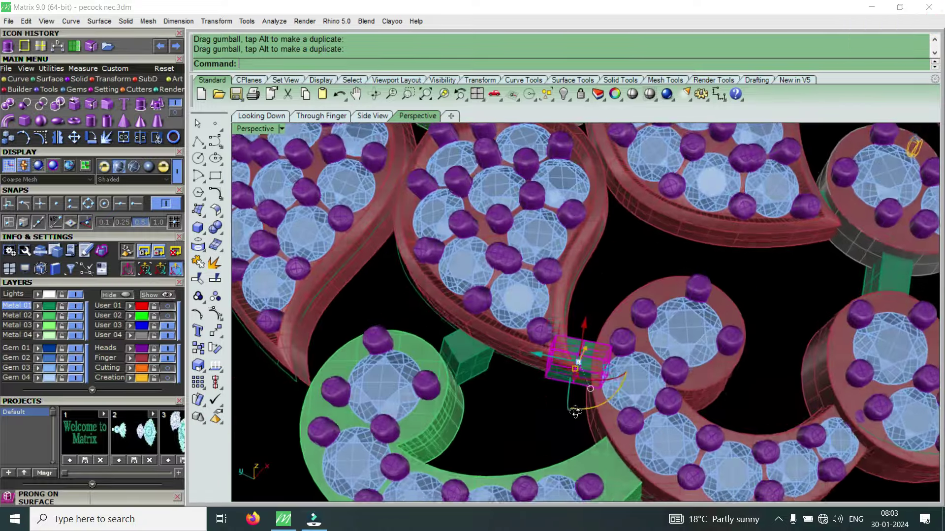
{"action": "scroll", "coordinate": [464, 360], "scroll_direction": "up", "scroll_amount": 2}
Tilt the second connector box, then undo the unwanted rotation.
{"action": "left_click", "coordinate": [463, 361], "text": "shift"}
{"action": "mouse_move", "coordinate": [528, 361]}
{"action": "right_mouse_down"}
{"action": "mouse_move", "coordinate": [504, 336]}
{"action": "mouse_move", "coordinate": [499, 371]}
{"action": "right_mouse_up"}
{"action": "mouse_move", "coordinate": [498, 370]}
{"action": "left_mouse_down"}
{"action": "mouse_move", "coordinate": [514, 370]}
{"action": "mouse_move", "coordinate": [522, 384]}
{"action": "mouse_move", "coordinate": [483, 370]}
{"action": "left_mouse_up"}
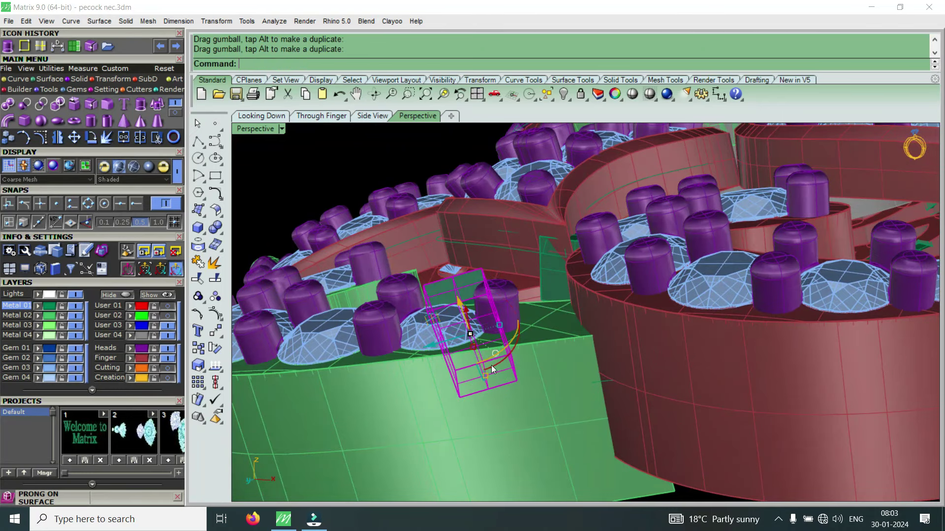
{"action": "key", "text": "ctrl+z"}
{"action": "right_click_drag", "start_coordinate": [453, 331], "coordinate": [531, 418]}
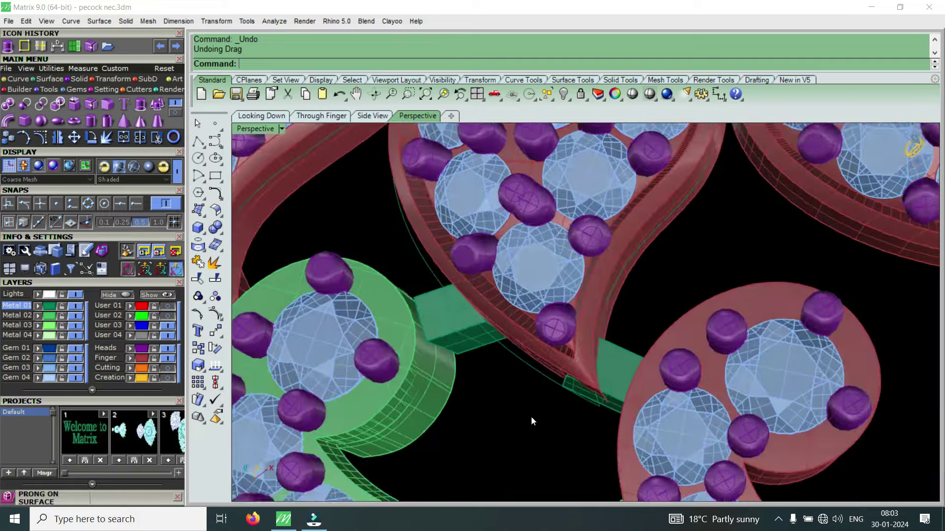
{"action": "scroll", "coordinate": [532, 420], "scroll_direction": "up", "scroll_amount": 3}
Reposition the small green connector box in the gap and check the junctions.
{"action": "left_click", "coordinate": [630, 358]}
{"action": "right_click_drag", "start_coordinate": [553, 271], "coordinate": [482, 324]}
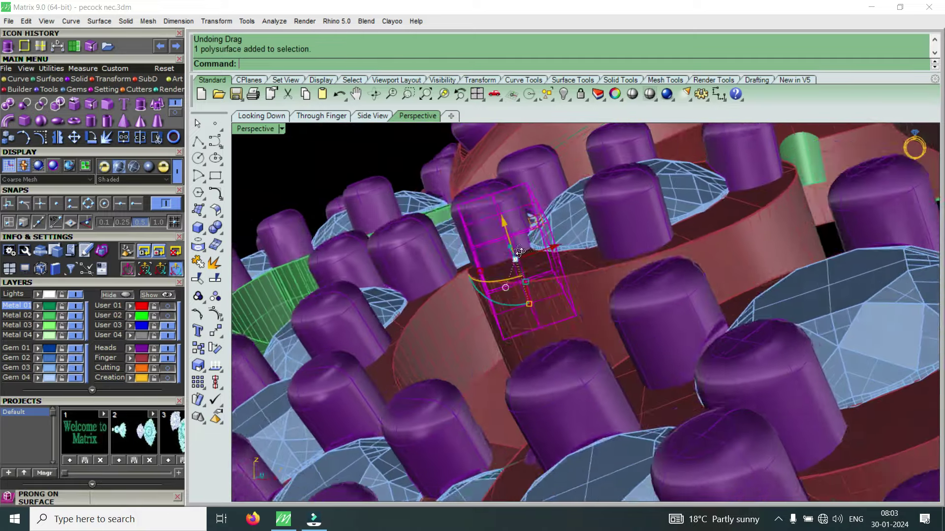
{"action": "left_click", "coordinate": [494, 297]}
{"action": "mouse_move", "coordinate": [457, 281]}
{"action": "right_mouse_down"}
{"action": "mouse_move", "coordinate": [571, 387]}
{"action": "mouse_move", "coordinate": [636, 350]}
{"action": "right_mouse_up"}
{"action": "left_click_drag", "start_coordinate": [636, 350], "coordinate": [654, 346]}
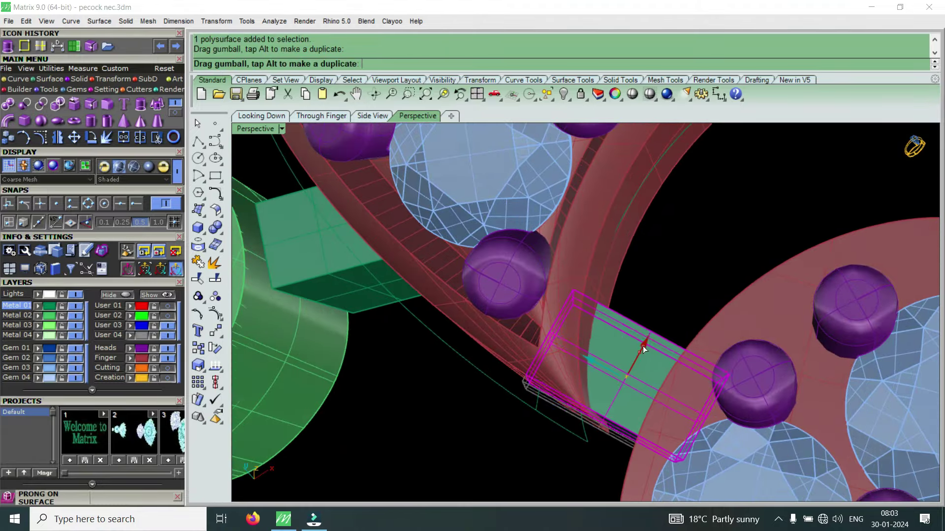
{"action": "right_click_drag", "start_coordinate": [654, 346], "coordinate": [557, 352]}
{"action": "scroll", "coordinate": [558, 353], "scroll_direction": "down", "scroll_amount": 3}
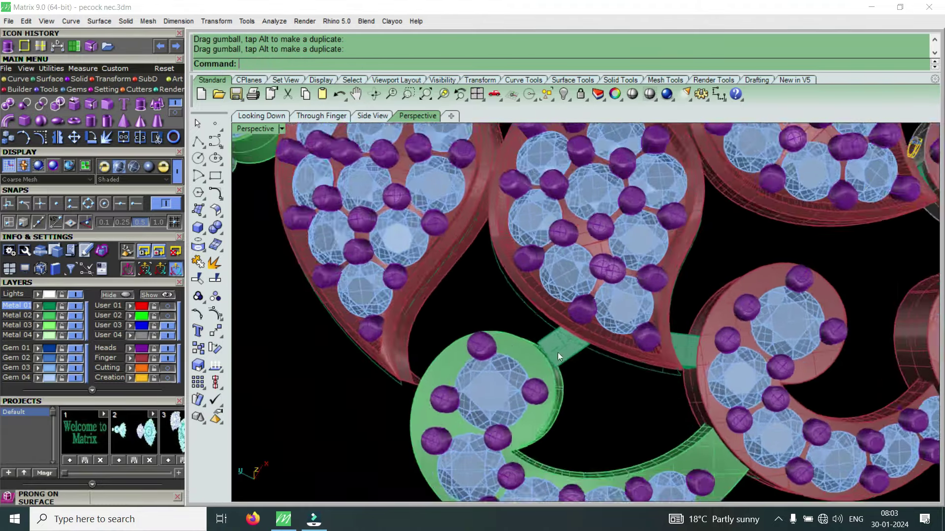
{"action": "scroll", "coordinate": [627, 352], "scroll_direction": "up", "scroll_amount": 3}
Rotate the next connector box to line up with the gap and raise it into the junction.
{"action": "left_click", "coordinate": [673, 355]}
{"action": "right_click_drag", "start_coordinate": [673, 355], "coordinate": [682, 360]}
{"action": "mouse_move", "coordinate": [681, 377]}
{"action": "left_mouse_down"}
{"action": "mouse_move", "coordinate": [692, 368]}
{"action": "mouse_move", "coordinate": [684, 330]}
{"action": "mouse_move", "coordinate": [693, 309]}
{"action": "left_mouse_up"}
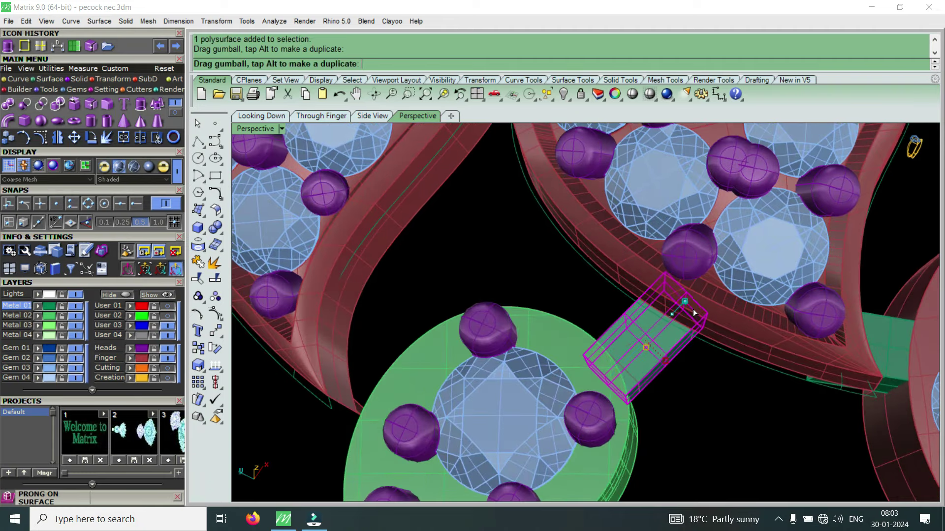
{"action": "right_click_drag", "start_coordinate": [693, 309], "coordinate": [609, 310]}
{"action": "left_click_drag", "start_coordinate": [609, 309], "coordinate": [598, 276]}
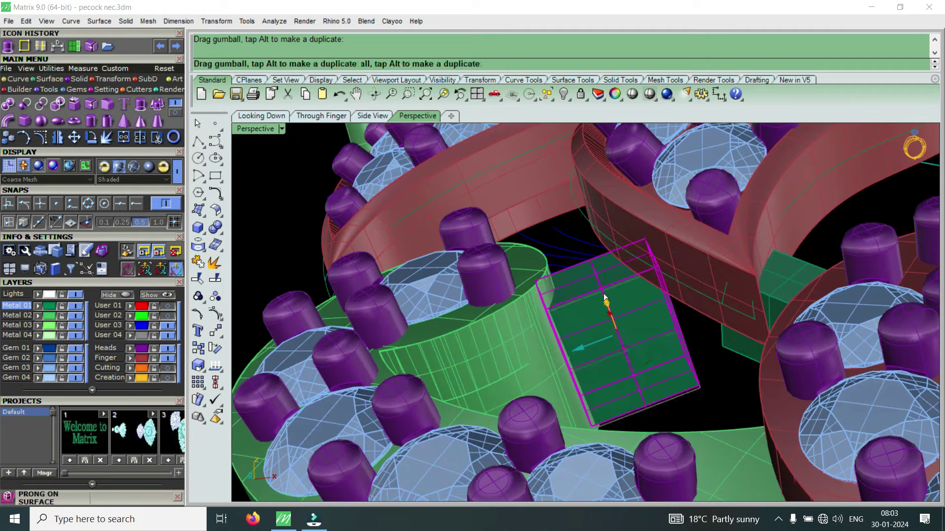
{"action": "mouse_move", "coordinate": [598, 276]}
{"action": "right_mouse_down"}
{"action": "mouse_move", "coordinate": [661, 338]}
{"action": "mouse_move", "coordinate": [671, 369]}
{"action": "right_mouse_up"}
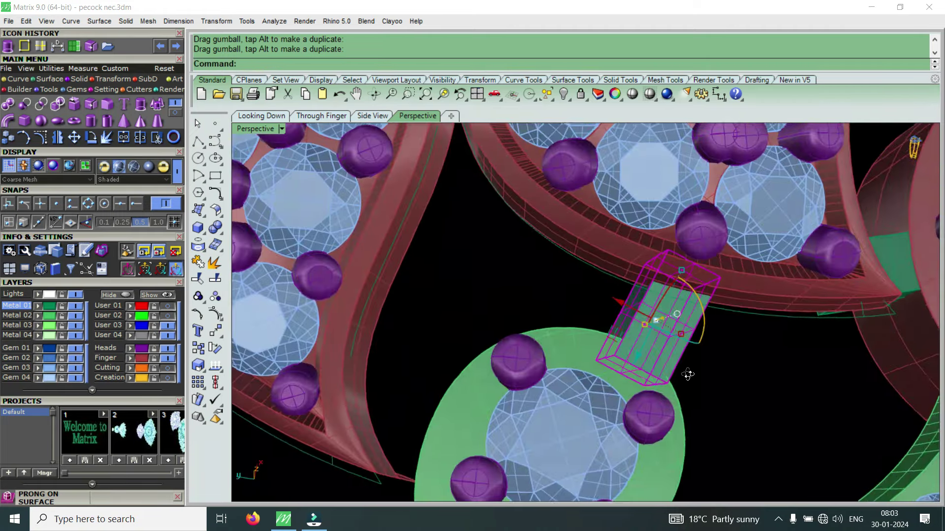
{"action": "left_click_drag", "start_coordinate": [615, 305], "coordinate": [591, 287]}
{"action": "right_click_drag", "start_coordinate": [591, 288], "coordinate": [593, 292]}
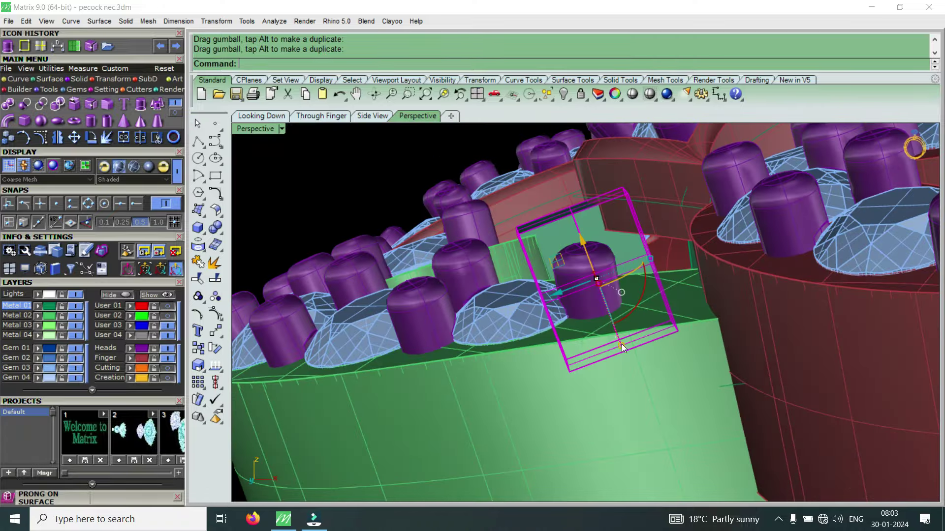
{"action": "left_click_drag", "start_coordinate": [621, 345], "coordinate": [615, 326]}
Nudge, enlarge and rotate the box to follow the junction, then inspect it from above.
{"action": "right_click_drag", "start_coordinate": [624, 318], "coordinate": [587, 290]}
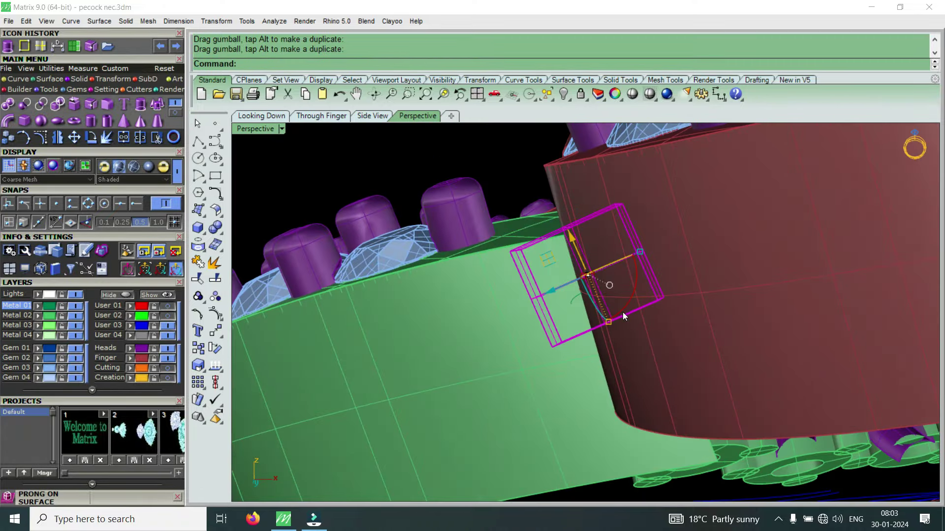
{"action": "left_click_drag", "start_coordinate": [622, 313], "coordinate": [614, 308]}
{"action": "mouse_move", "coordinate": [613, 308]}
{"action": "right_mouse_down"}
{"action": "mouse_move", "coordinate": [586, 358]}
{"action": "mouse_move", "coordinate": [575, 275]}
{"action": "right_mouse_up"}
{"action": "left_click_drag", "start_coordinate": [574, 274], "coordinate": [627, 298]}
{"action": "right_click_drag", "start_coordinate": [627, 298], "coordinate": [501, 318]}
{"action": "left_click_drag", "start_coordinate": [510, 323], "coordinate": [488, 325]}
{"action": "mouse_move", "coordinate": [487, 326]}
{"action": "right_mouse_down"}
{"action": "mouse_move", "coordinate": [660, 317]}
{"action": "mouse_move", "coordinate": [763, 333]}
{"action": "mouse_move", "coordinate": [789, 409]}
{"action": "mouse_move", "coordinate": [748, 354]}
{"action": "right_mouse_up"}
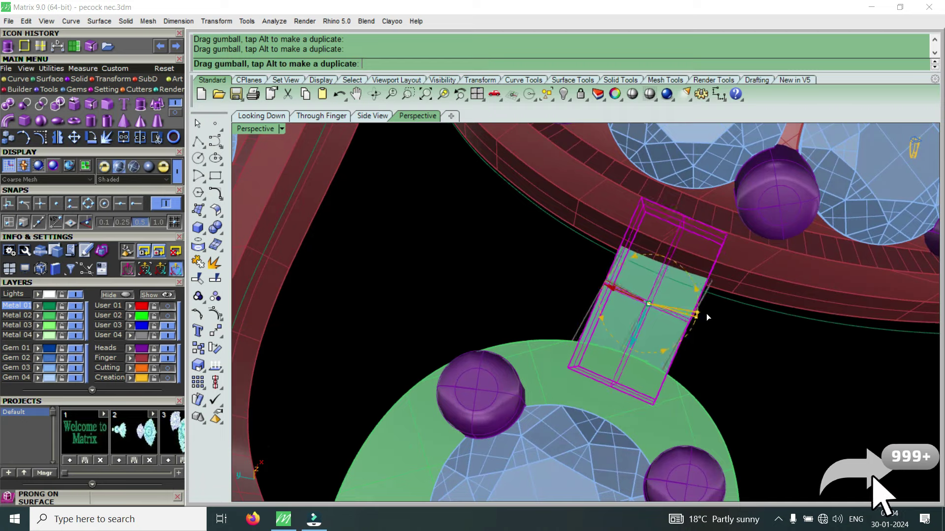
{"action": "scroll", "coordinate": [693, 307], "scroll_direction": "down", "scroll_amount": 3}
{"action": "scroll", "coordinate": [692, 307], "scroll_direction": "down", "scroll_amount": 2}
{"action": "scroll", "coordinate": [691, 307], "scroll_direction": "down", "scroll_amount": 1}
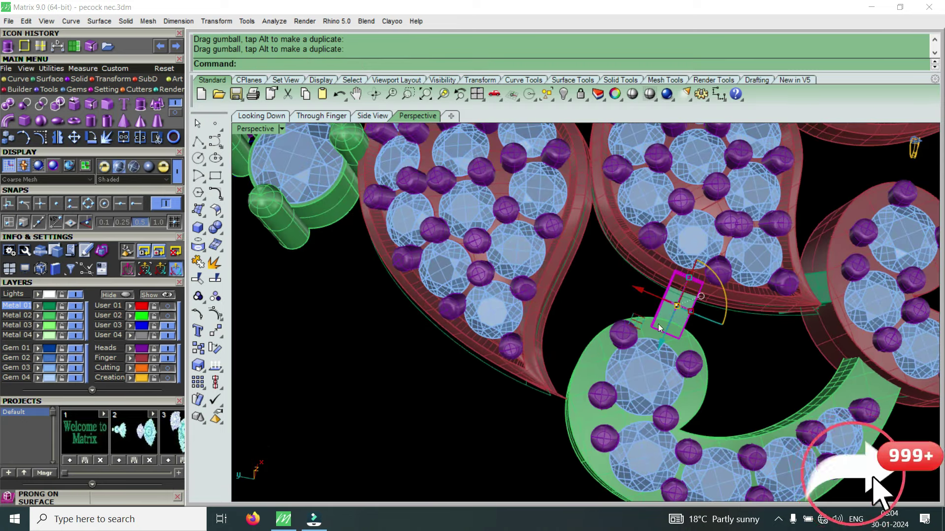
{"action": "scroll", "coordinate": [670, 299], "scroll_direction": "up", "scroll_amount": 1}
{"action": "right_click_drag", "start_coordinate": [670, 299], "coordinate": [671, 340]}
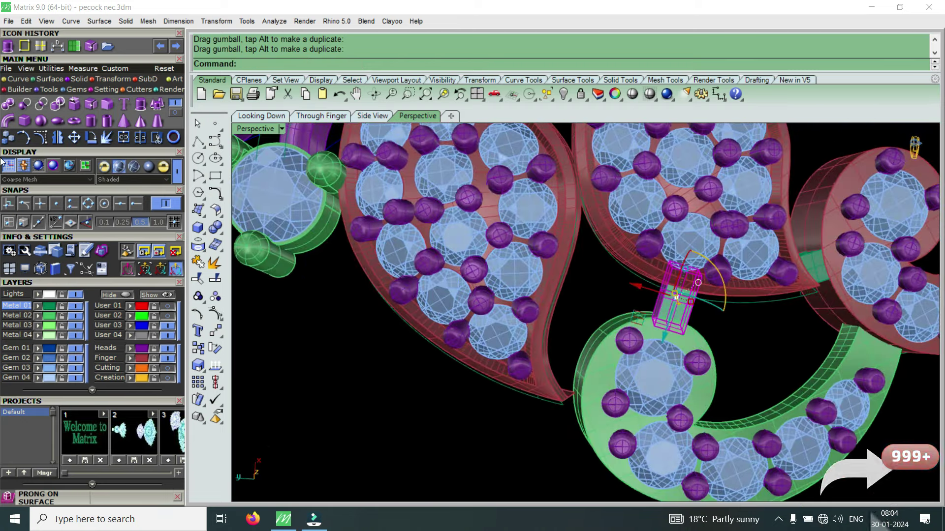
Duplicate the connector box and place the copy at the left junction.
{"action": "left_click", "coordinate": [7, 140]}
{"action": "left_click", "coordinate": [677, 314]}
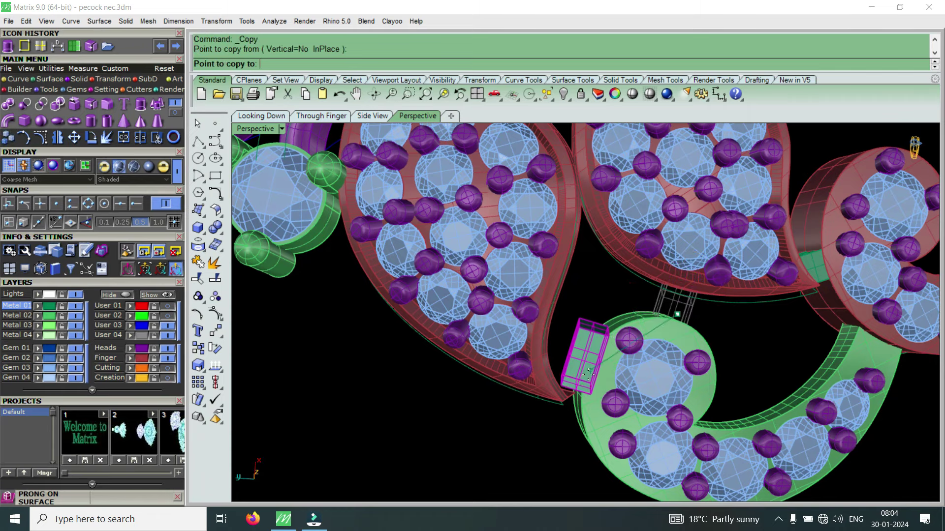
{"action": "left_click", "coordinate": [578, 385]}
{"action": "key", "text": "Return"}
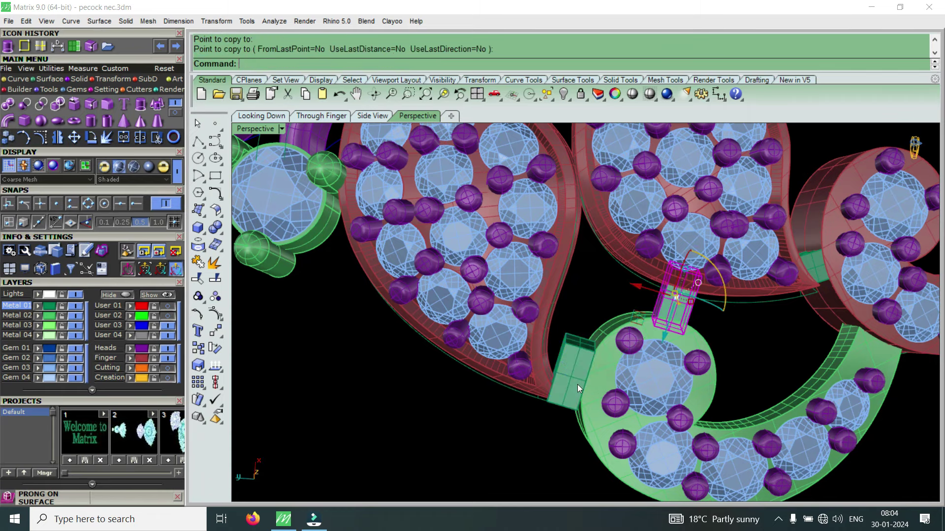
{"action": "scroll", "coordinate": [576, 391], "scroll_direction": "up", "scroll_amount": 2}
Rotate the copy to horizontal and lower it onto the band.
{"action": "left_click_drag", "start_coordinate": [616, 346], "coordinate": [560, 323]}
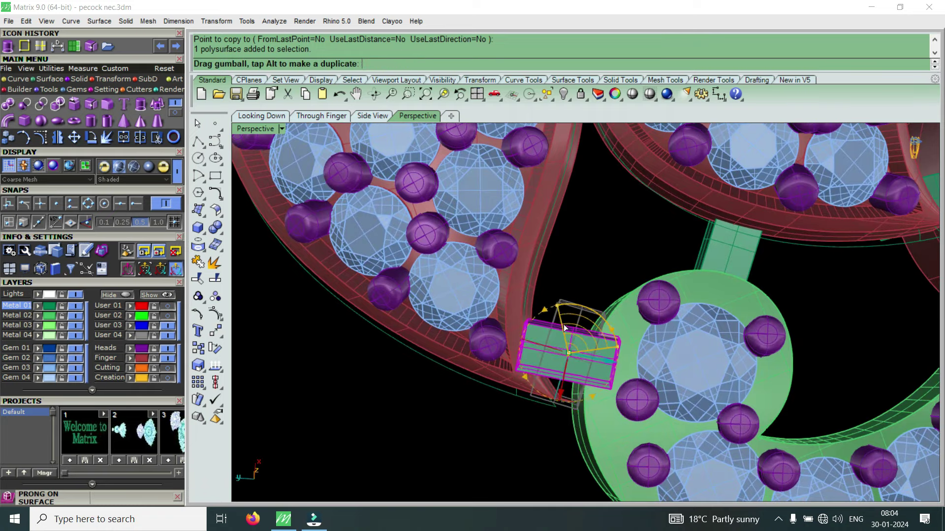
{"action": "right_click_drag", "start_coordinate": [561, 322], "coordinate": [561, 360]}
{"action": "mouse_move", "coordinate": [561, 360]}
{"action": "left_mouse_down"}
{"action": "mouse_move", "coordinate": [555, 394]}
{"action": "mouse_move", "coordinate": [550, 371]}
{"action": "left_mouse_up"}
{"action": "right_click_drag", "start_coordinate": [550, 372], "coordinate": [587, 228]}
{"action": "scroll", "coordinate": [587, 228], "scroll_direction": "up", "scroll_amount": 2}
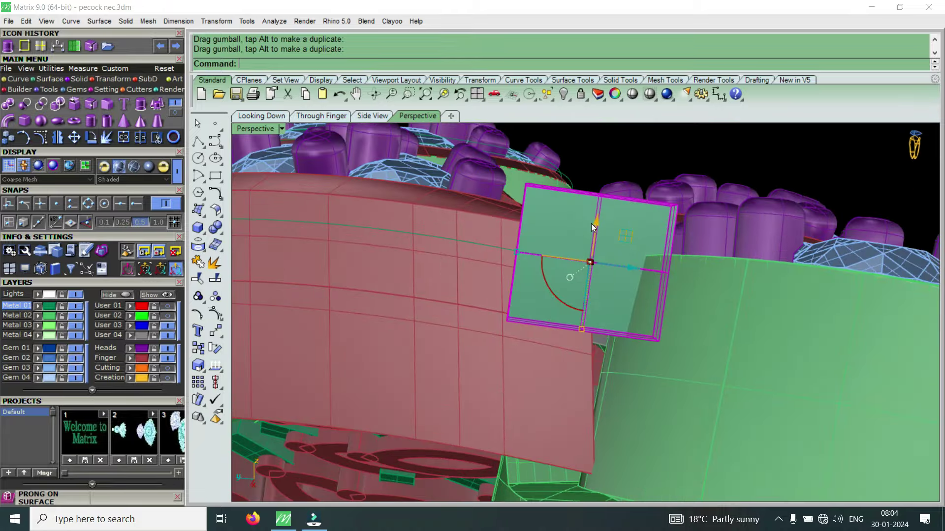
{"action": "left_click_drag", "start_coordinate": [592, 224], "coordinate": [592, 306]}
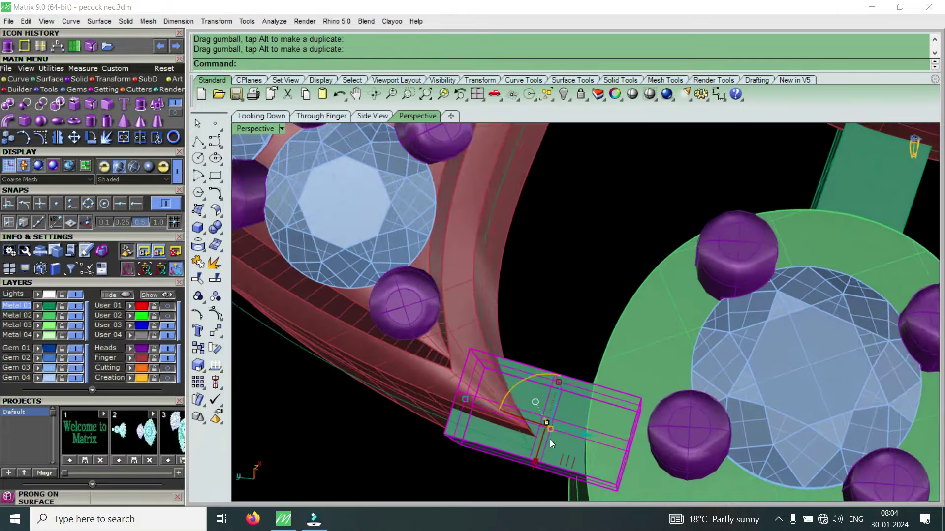
Shift the copy into the junction and rotate it to match the band's angle.
{"action": "right_click_drag", "start_coordinate": [615, 267], "coordinate": [531, 458]}
{"action": "left_click_drag", "start_coordinate": [531, 459], "coordinate": [541, 436]}
{"action": "right_click_drag", "start_coordinate": [541, 436], "coordinate": [611, 449]}
{"action": "left_click_drag", "start_coordinate": [558, 442], "coordinate": [556, 450]}
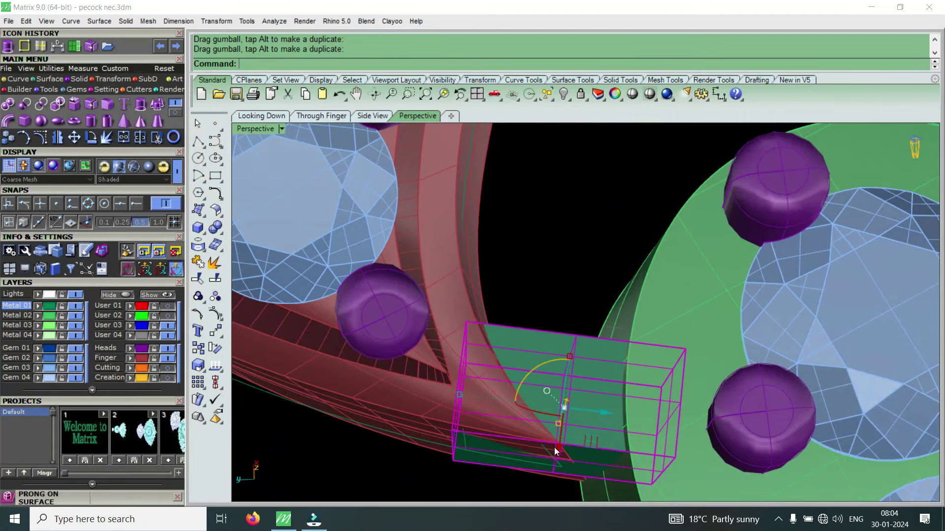
{"action": "right_click_drag", "start_coordinate": [564, 447], "coordinate": [546, 406]}
{"action": "left_click_drag", "start_coordinate": [538, 369], "coordinate": [546, 449]}
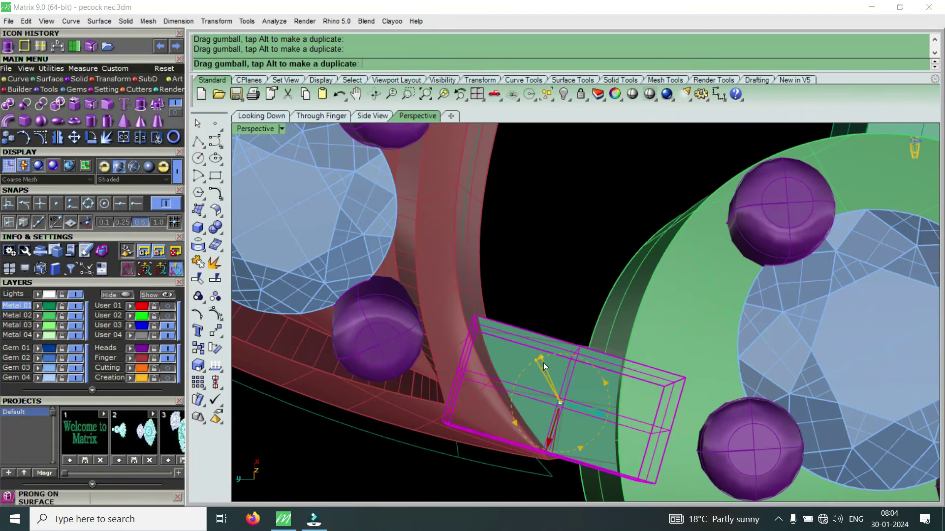
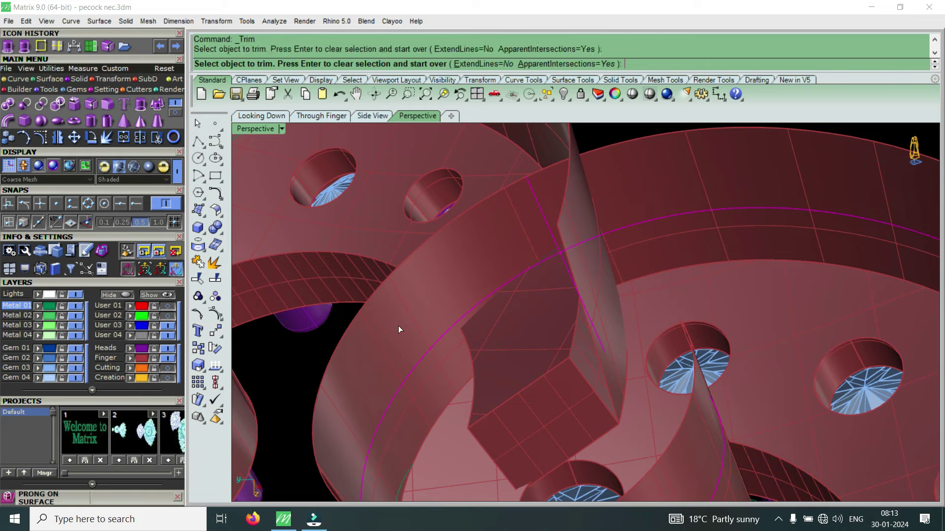
Offset the red ring's curved wall surface into a 0.6-thick solid with OffsetSrf.
{"action": "mouse_move", "coordinate": [400, 323]}
{"action": "right_mouse_down"}
{"action": "mouse_move", "coordinate": [548, 302]}
{"action": "mouse_move", "coordinate": [477, 320]}
{"action": "mouse_move", "coordinate": [515, 326]}
{"action": "right_mouse_up"}
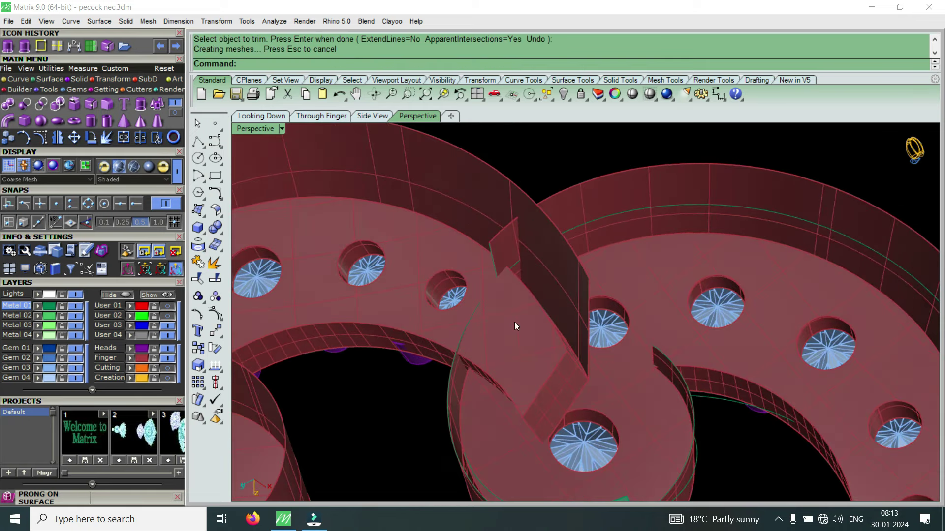
{"action": "scroll", "coordinate": [509, 327], "scroll_direction": "down", "scroll_amount": 3}
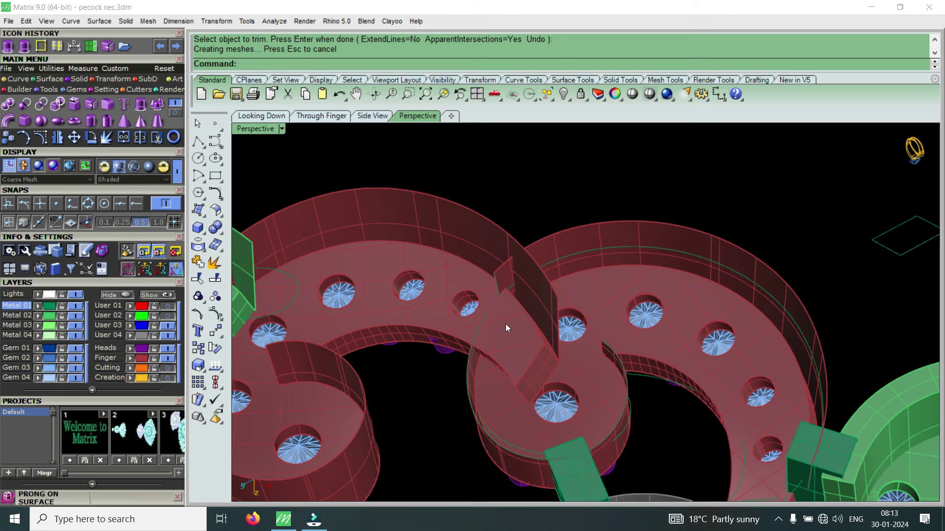
{"action": "scroll", "coordinate": [553, 252], "scroll_direction": "up", "scroll_amount": 3}
{"action": "scroll", "coordinate": [497, 356], "scroll_direction": "down", "scroll_amount": 3}
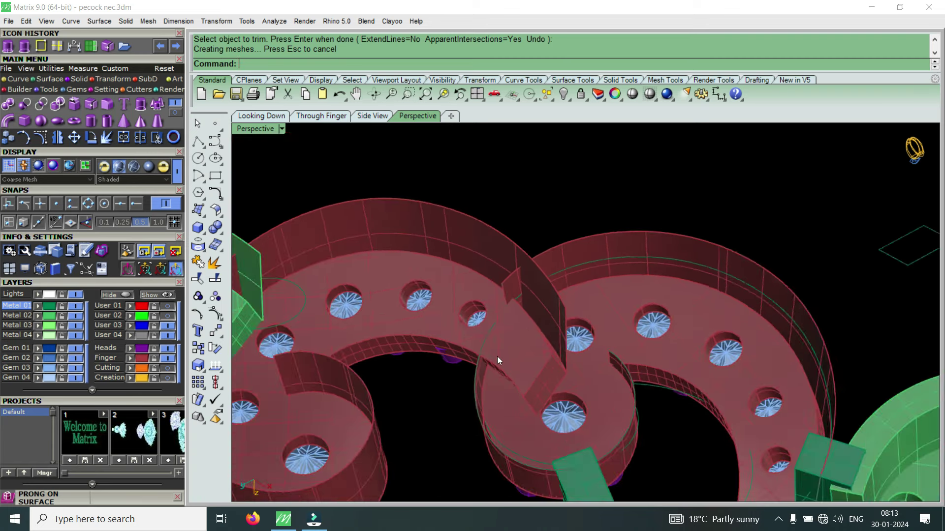
{"action": "scroll", "coordinate": [478, 391], "scroll_direction": "up", "scroll_amount": 3}
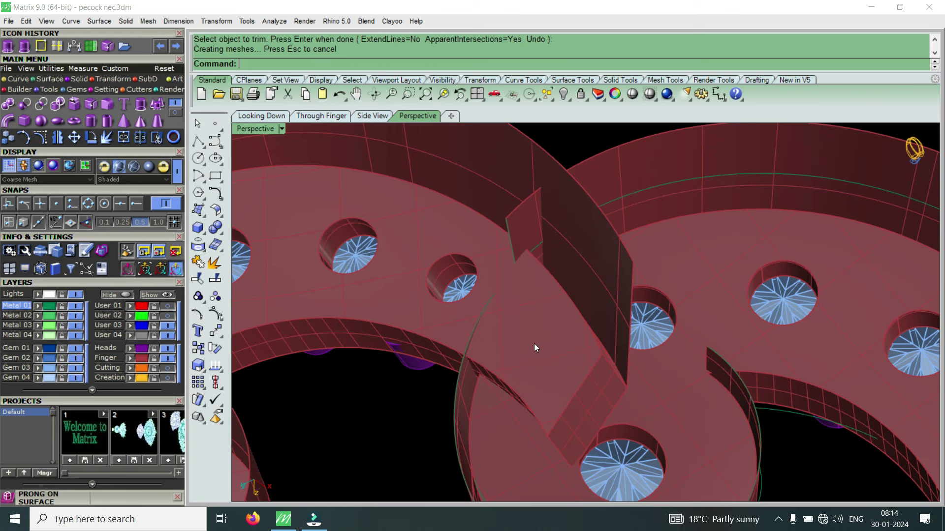
{"action": "right_click_drag", "start_coordinate": [540, 320], "coordinate": [529, 359]}
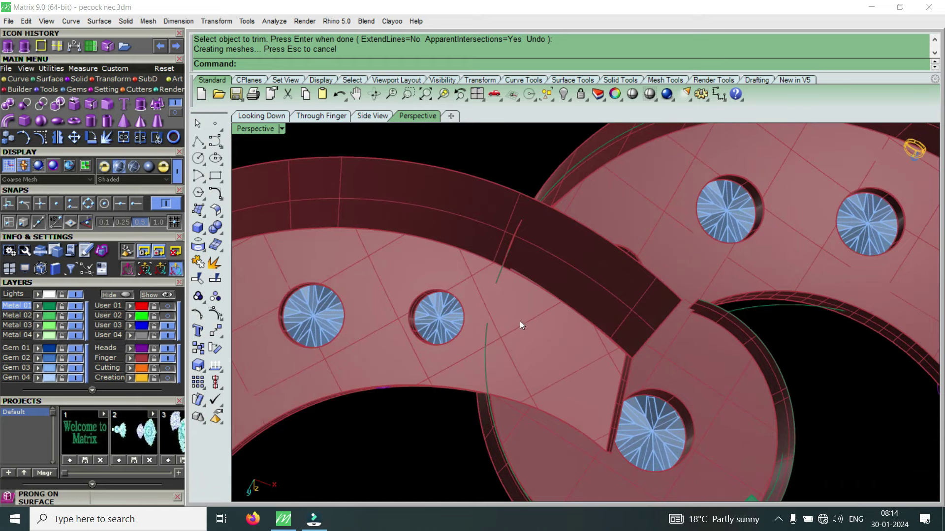
{"action": "scroll", "coordinate": [521, 324], "scroll_direction": "down", "scroll_amount": 2}
{"action": "scroll", "coordinate": [554, 302], "scroll_direction": "down", "scroll_amount": 3}
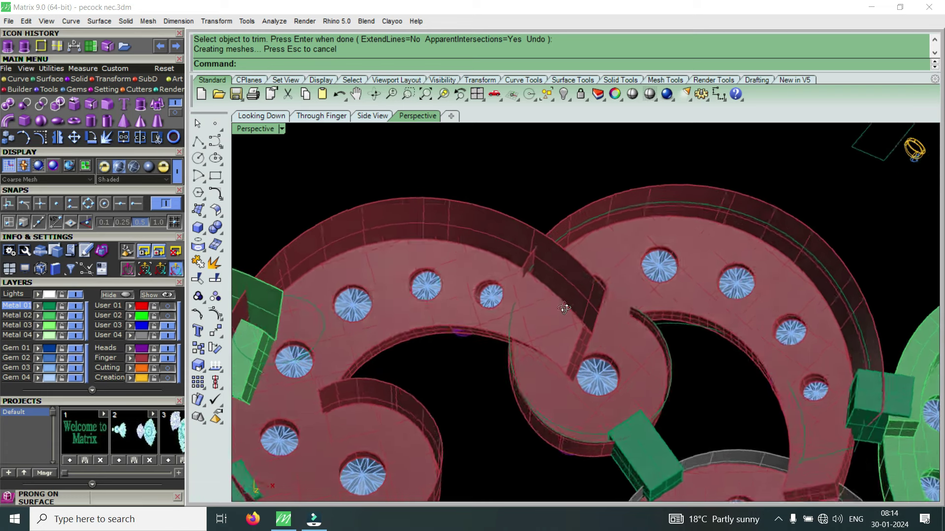
{"action": "scroll", "coordinate": [566, 319], "scroll_direction": "up", "scroll_amount": 2}
{"action": "right_click_drag", "start_coordinate": [574, 357], "coordinate": [702, 290]}
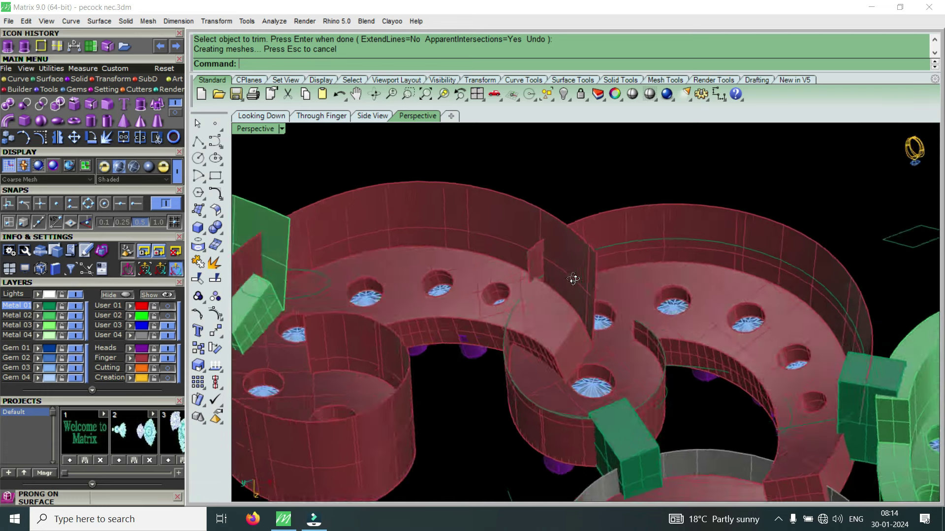
{"action": "scroll", "coordinate": [713, 261], "scroll_direction": "up", "scroll_amount": 3}
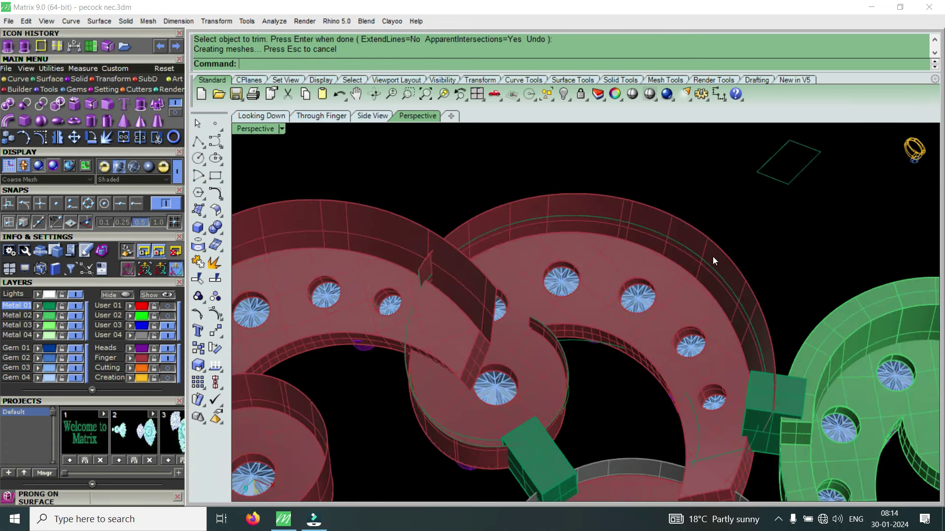
{"action": "left_click", "coordinate": [713, 256]}
{"action": "type", "text": "offsetsrf"}
{"action": "key", "text": "Return"}
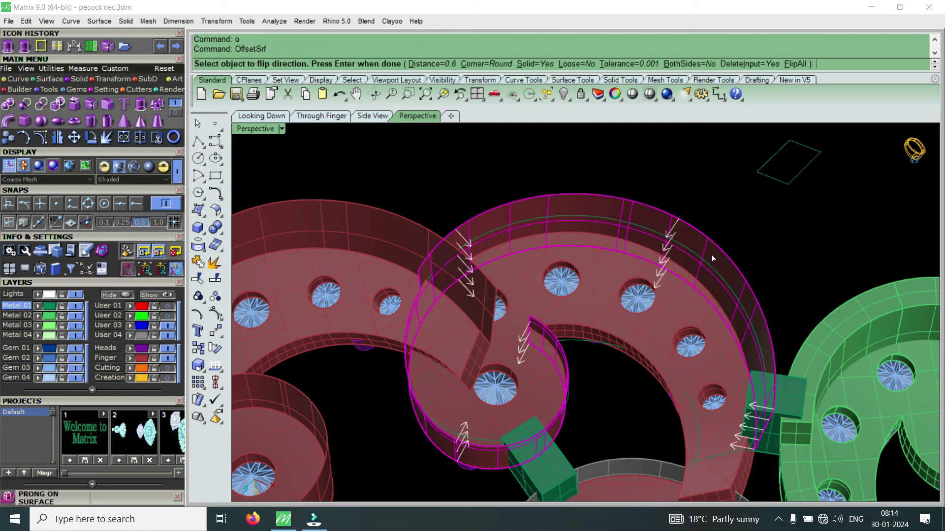
{"action": "key", "text": "Return"}
{"action": "key", "text": "Escape"}
Inspect the thickened wall and close the accidentally opened Import dialog.
{"action": "right_click_drag", "start_coordinate": [598, 301], "coordinate": [483, 306]}
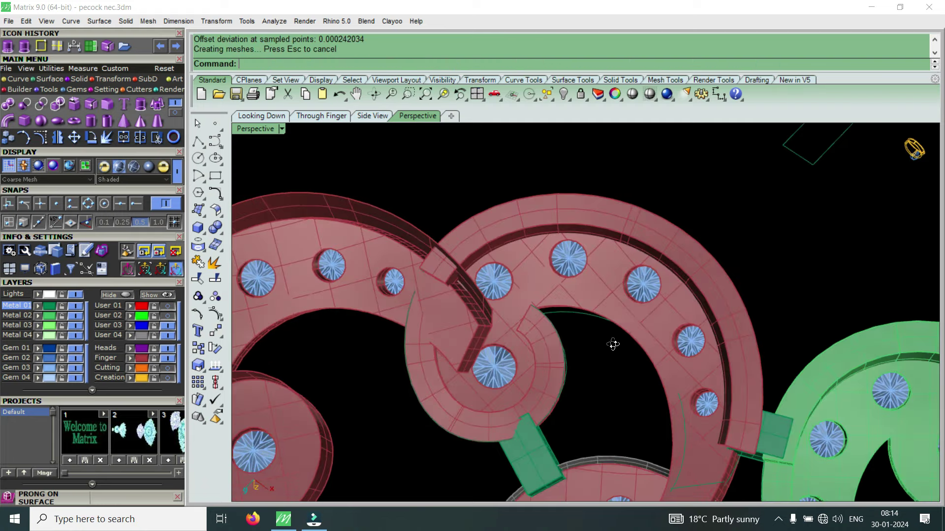
{"action": "scroll", "coordinate": [494, 309], "scroll_direction": "up", "scroll_amount": 5}
{"action": "scroll", "coordinate": [500, 304], "scroll_direction": "down", "scroll_amount": 3}
{"action": "mouse_move", "coordinate": [526, 331]}
{"action": "right_mouse_down"}
{"action": "mouse_move", "coordinate": [512, 228]}
{"action": "mouse_move", "coordinate": [535, 287]}
{"action": "right_mouse_up"}
{"action": "scroll", "coordinate": [642, 278], "scroll_direction": "down", "scroll_amount": 3}
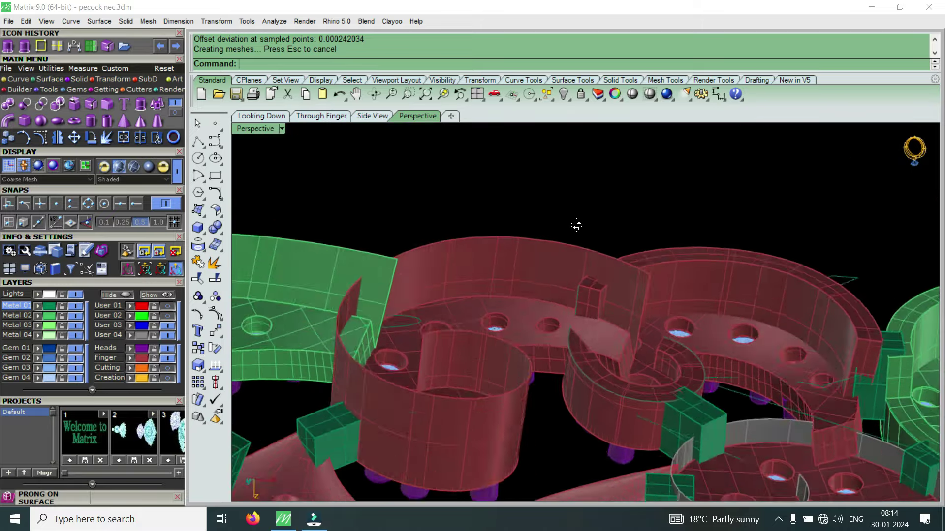
{"action": "right_click_drag", "start_coordinate": [575, 224], "coordinate": [603, 276]}
{"action": "scroll", "coordinate": [613, 283], "scroll_direction": "up", "scroll_amount": 3}
{"action": "key", "text": "ctrl+i"}
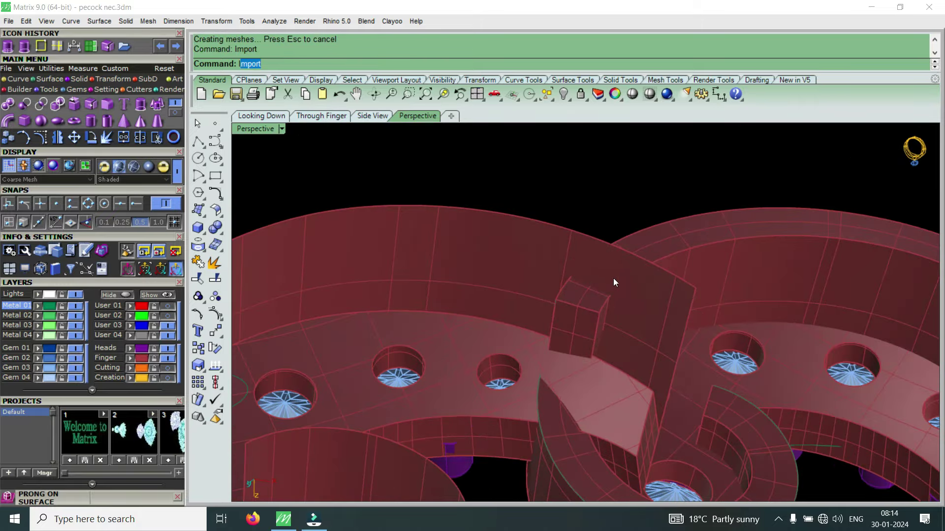
{"action": "left_click", "coordinate": [686, 82]}
{"action": "left_click", "coordinate": [623, 282]}
{"action": "key", "text": "Escape"}
Extract a vertical isocurve on the junction wall and trim away the piece past it.
{"action": "left_click", "coordinate": [74, 46]}
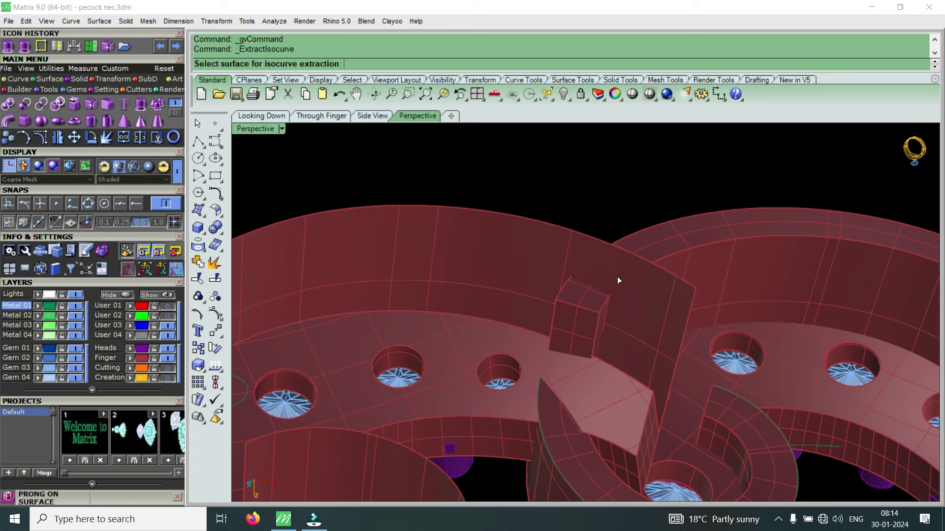
{"action": "type", "text": "to"}
{"action": "key", "text": "Return"}
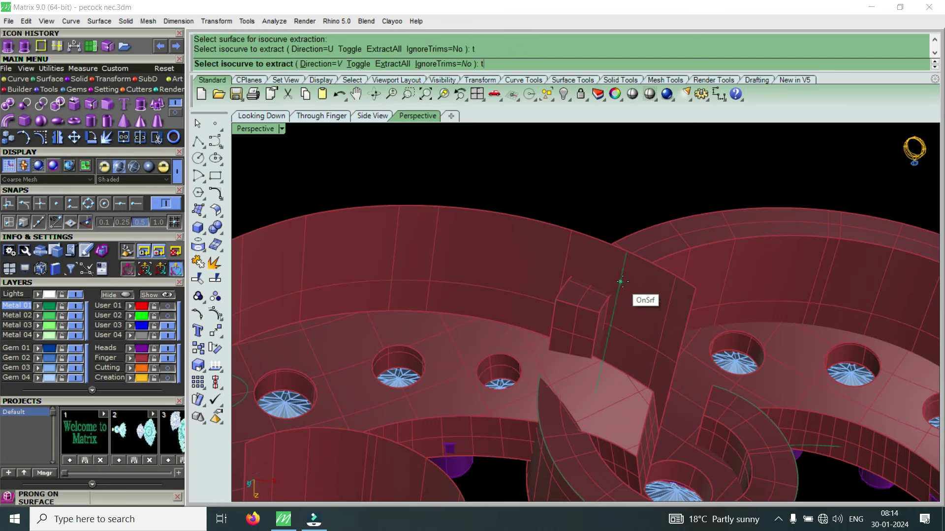
{"action": "left_click", "coordinate": [615, 284]}
{"action": "key", "text": "Return"}
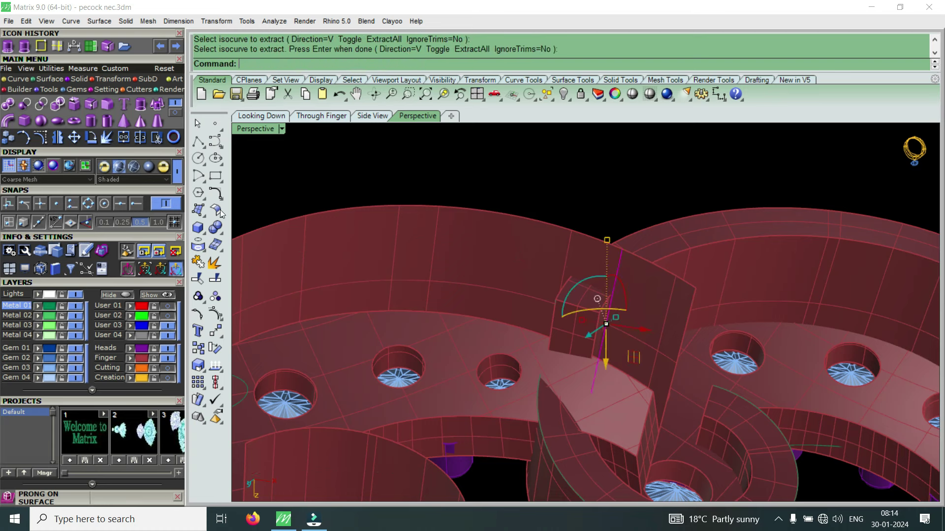
{"action": "left_click", "coordinate": [162, 138]}
{"action": "left_click", "coordinate": [647, 335]}
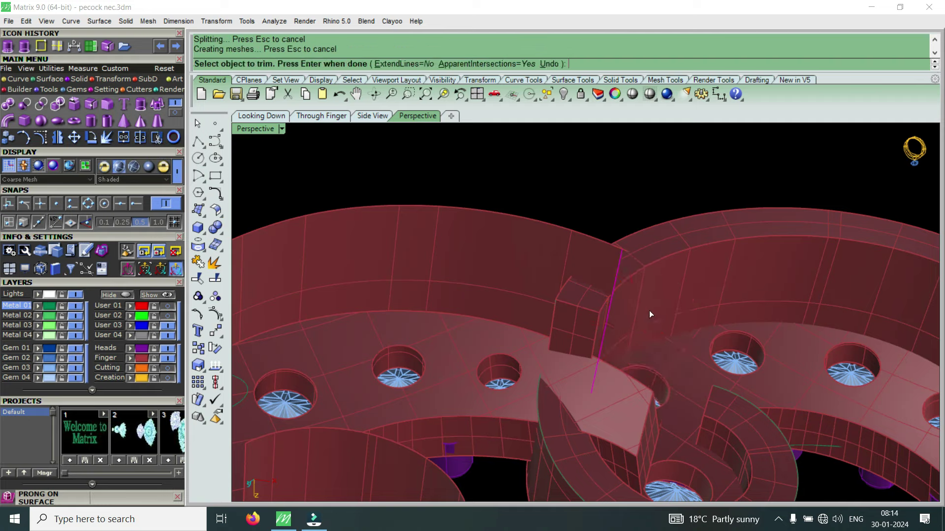
Extract another isocurve on a wall surface and trim away the overlapping wall piece.
{"action": "scroll", "coordinate": [647, 363], "scroll_direction": "down", "scroll_amount": 3}
{"action": "right_click_drag", "start_coordinate": [647, 363], "coordinate": [550, 371]}
{"action": "scroll", "coordinate": [627, 350], "scroll_direction": "up", "scroll_amount": 3}
{"action": "scroll", "coordinate": [609, 349], "scroll_direction": "down", "scroll_amount": 3}
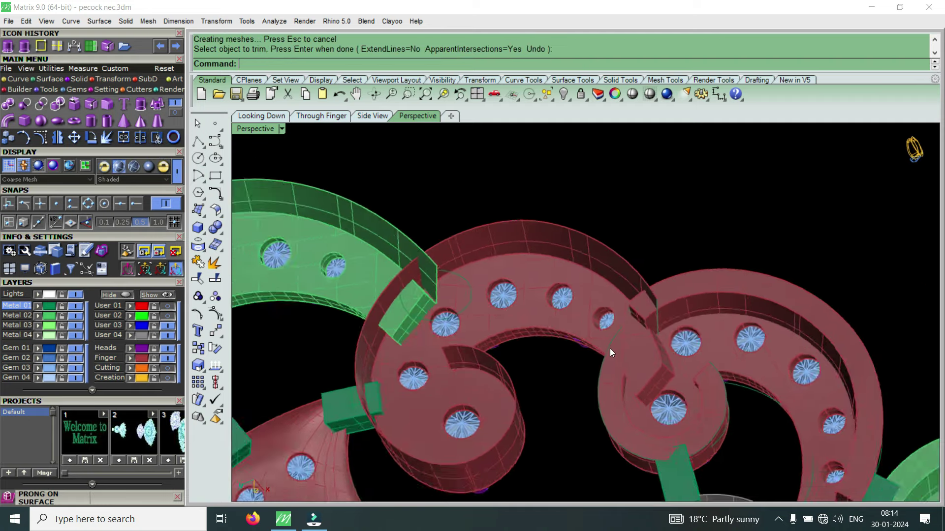
{"action": "scroll", "coordinate": [662, 354], "scroll_direction": "up", "scroll_amount": 1}
{"action": "mouse_move", "coordinate": [663, 355]}
{"action": "right_mouse_down"}
{"action": "mouse_move", "coordinate": [528, 265]}
{"action": "mouse_move", "coordinate": [497, 351]}
{"action": "mouse_move", "coordinate": [502, 317]}
{"action": "right_mouse_up"}
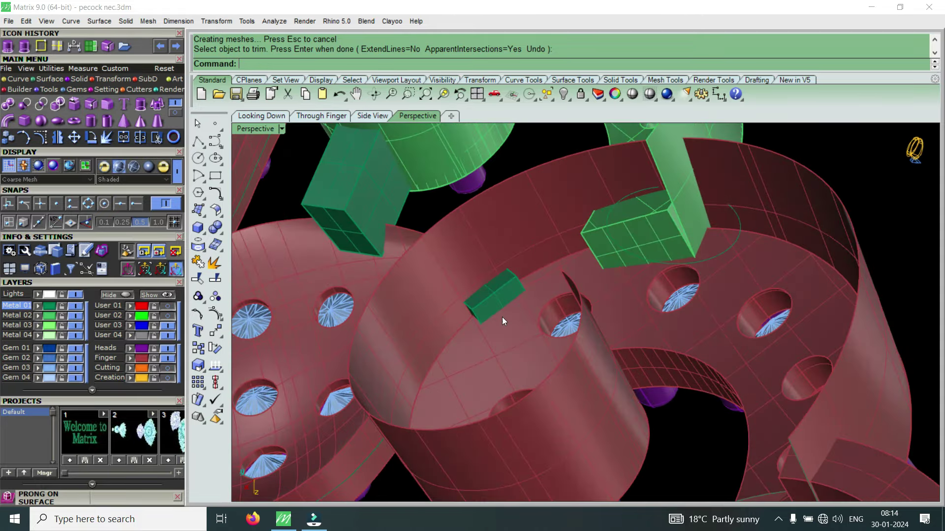
{"action": "left_click", "coordinate": [58, 47]}
{"action": "scroll", "coordinate": [429, 293], "scroll_direction": "up", "scroll_amount": 2}
{"action": "left_click", "coordinate": [450, 284]}
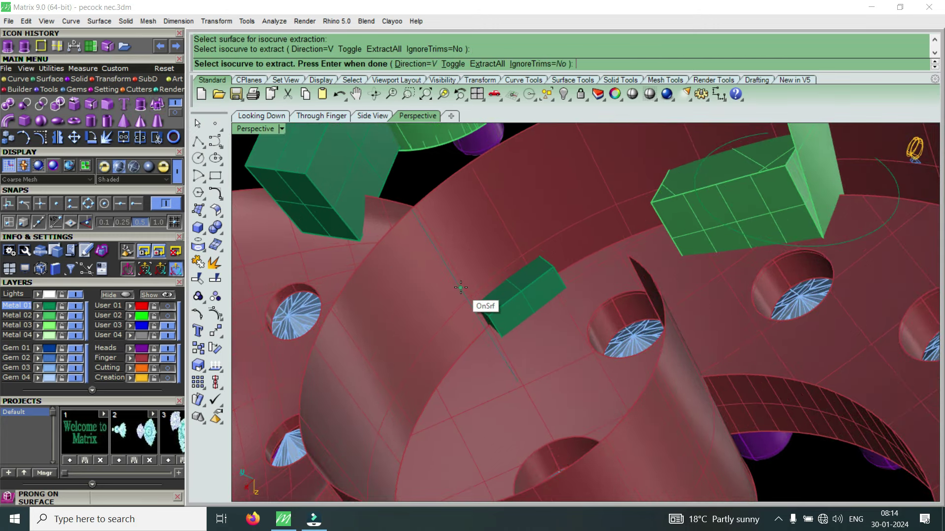
{"action": "key", "text": "Return"}
{"action": "left_click", "coordinate": [157, 138]}
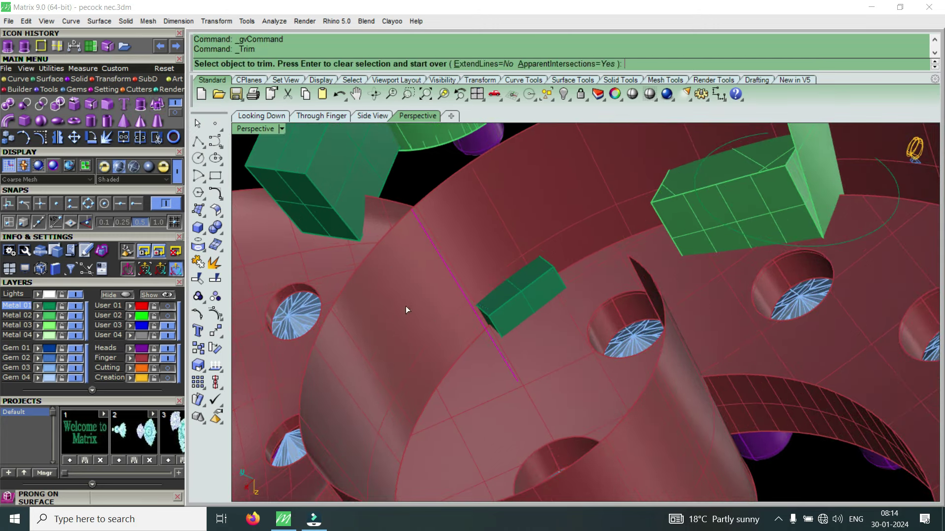
{"action": "right_click_drag", "start_coordinate": [406, 306], "coordinate": [522, 279]}
{"action": "left_click", "coordinate": [463, 283]}
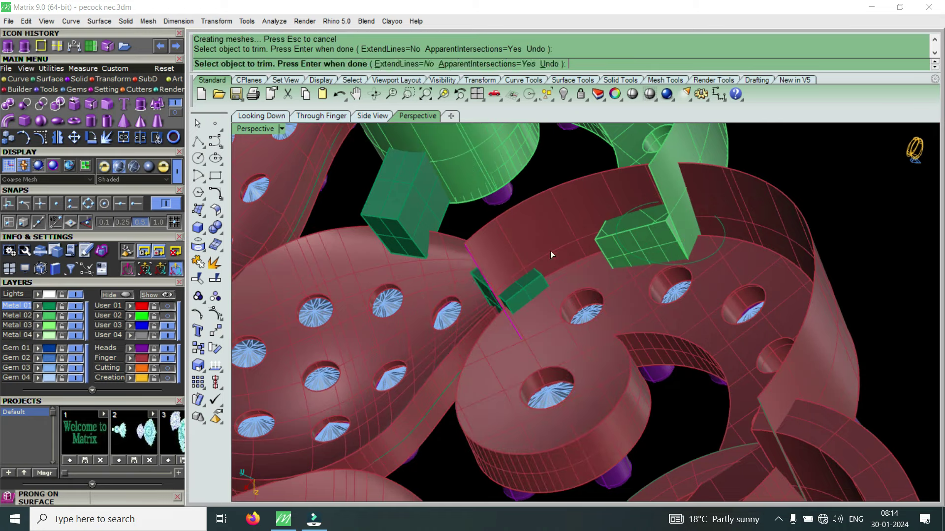
Extract a further isocurve on the ring wall from a more top-down angle.
{"action": "right_click_drag", "start_coordinate": [550, 251], "coordinate": [548, 210]}
{"action": "scroll", "coordinate": [566, 222], "scroll_direction": "up", "scroll_amount": 2}
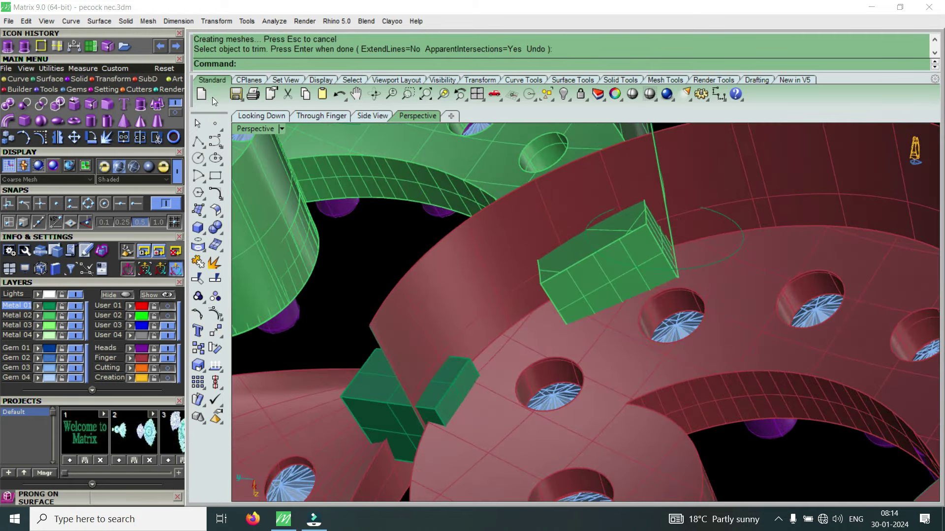
{"action": "left_click", "coordinate": [91, 47]}
{"action": "right_click_drag", "start_coordinate": [627, 259], "coordinate": [626, 152]}
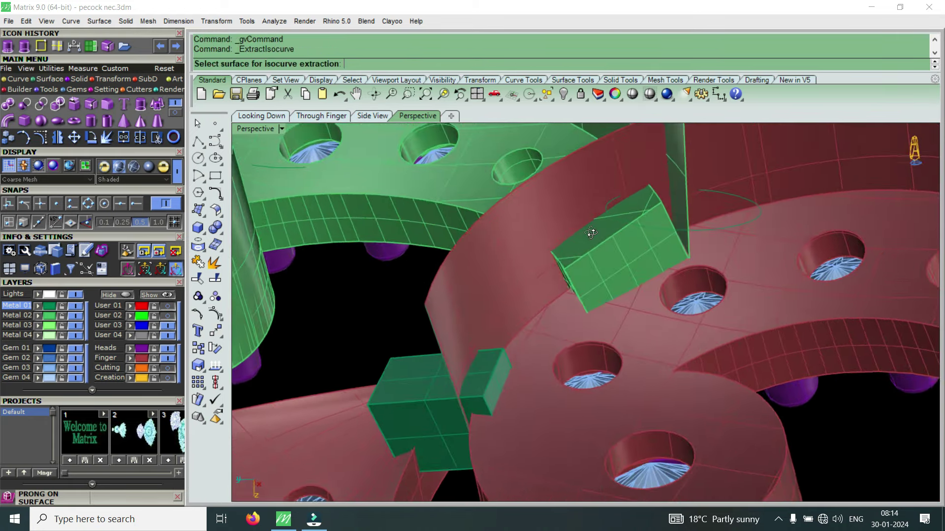
{"action": "left_click", "coordinate": [626, 152]}
{"action": "left_click", "coordinate": [644, 167]}
{"action": "key", "text": "Return"}
Extract a flipped-direction isocurve along the wall and trim the wall piece with it.
{"action": "right_click", "coordinate": [584, 194]}
{"action": "left_click", "coordinate": [584, 195]}
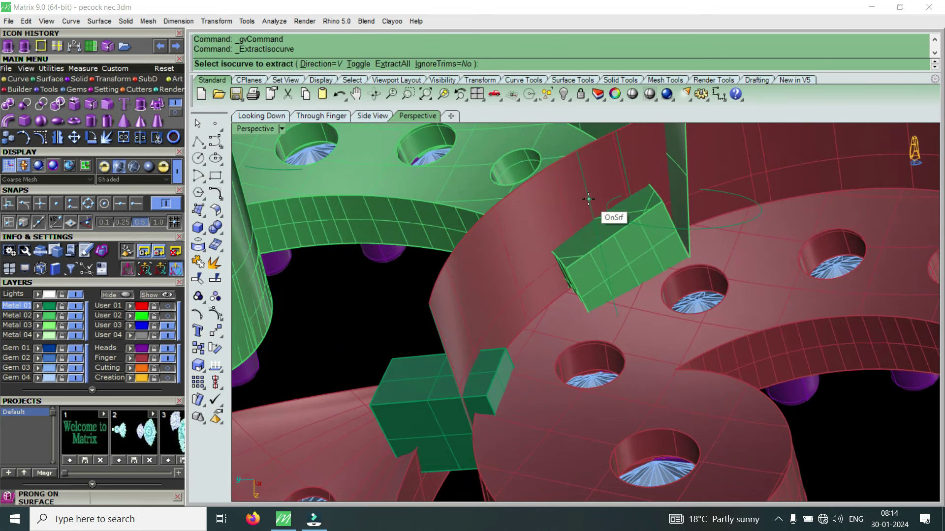
{"action": "type", "text": "t"}
{"action": "key", "text": "Return"}
{"action": "left_click", "coordinate": [585, 230]}
{"action": "key", "text": "Return"}
{"action": "left_click", "coordinate": [642, 176]}
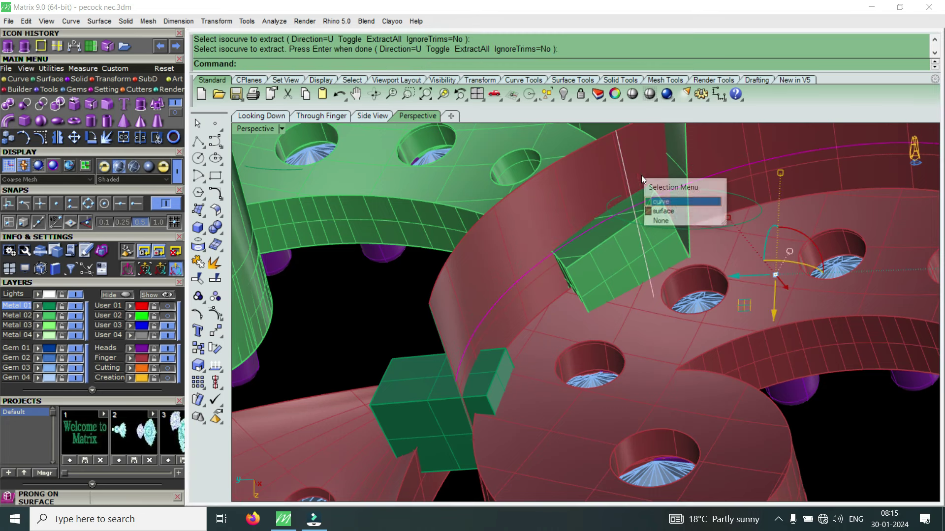
{"action": "left_click", "coordinate": [668, 203]}
{"action": "left_click", "coordinate": [157, 137]}
{"action": "left_click", "coordinate": [532, 229]}
{"action": "scroll", "coordinate": [541, 234], "scroll_direction": "down", "scroll_amount": 5}
{"action": "key", "text": "Return"}
Review the trimmed junction and select the outer ring wall surface.
{"action": "mouse_move", "coordinate": [566, 244]}
{"action": "right_mouse_down"}
{"action": "mouse_move", "coordinate": [716, 254]}
{"action": "mouse_move", "coordinate": [657, 250]}
{"action": "right_mouse_up"}
{"action": "scroll", "coordinate": [619, 246], "scroll_direction": "up", "scroll_amount": 3}
{"action": "scroll", "coordinate": [532, 250], "scroll_direction": "up", "scroll_amount": 3}
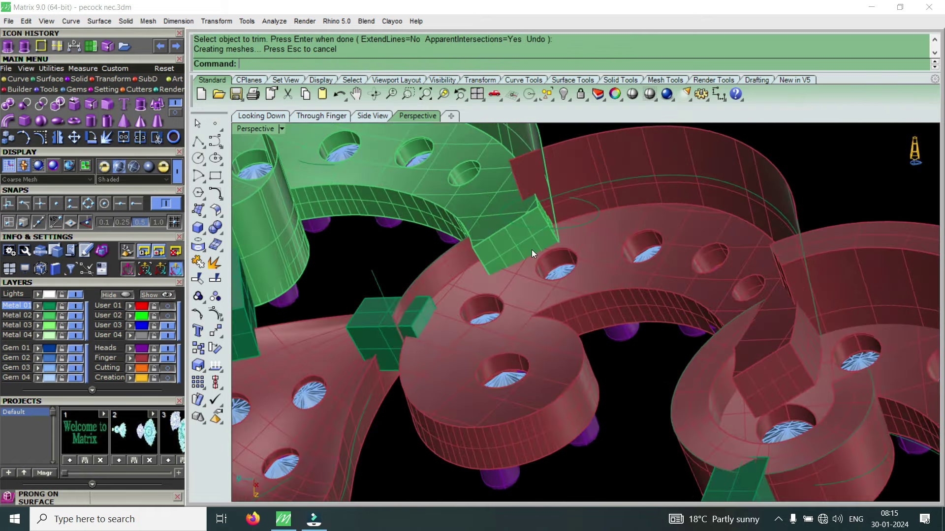
{"action": "scroll", "coordinate": [432, 287], "scroll_direction": "up", "scroll_amount": 3}
{"action": "left_click", "coordinate": [429, 291]}
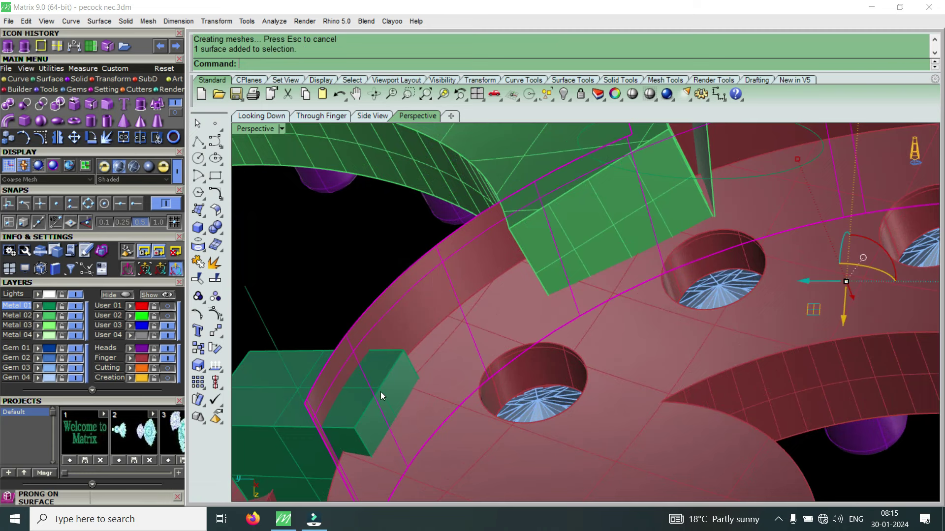
Add the upper ring surface and offset both bands as 0.6 solid walls.
{"action": "right_click_drag", "start_coordinate": [383, 366], "coordinate": [562, 268]}
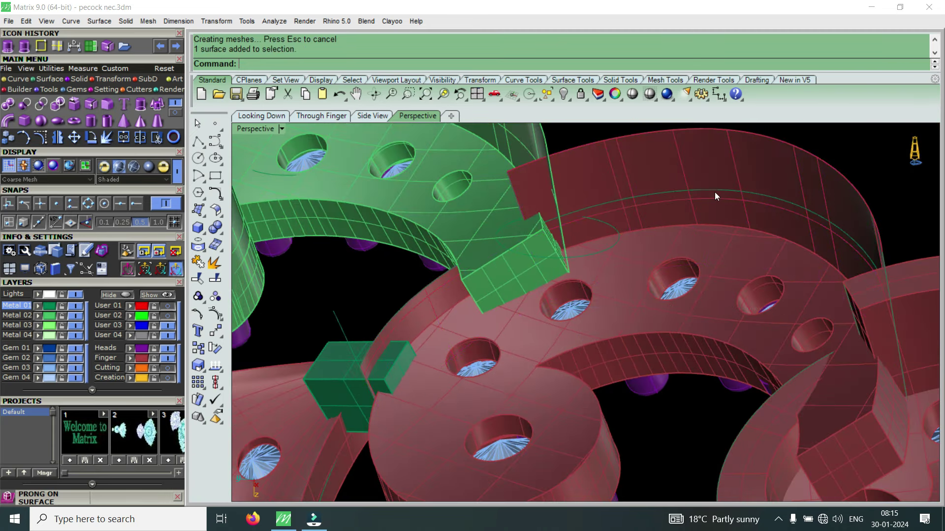
{"action": "left_click", "coordinate": [728, 183]}
{"action": "type", "text": "o"}
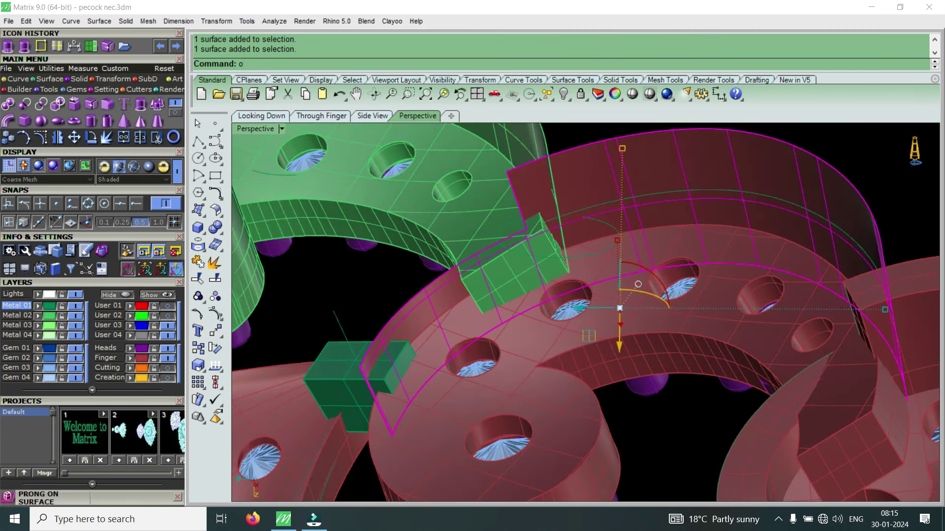
{"action": "type", "text": "ffset"}
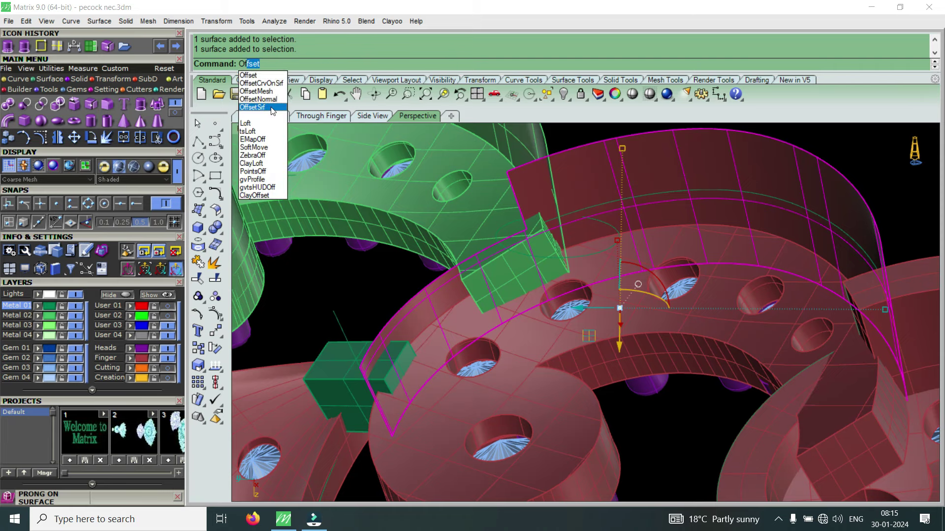
{"action": "left_click", "coordinate": [271, 108]}
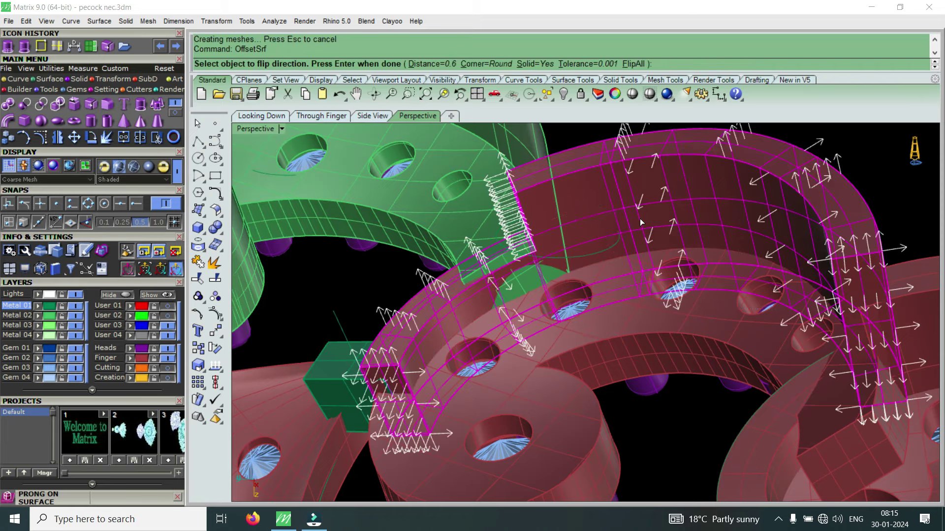
{"action": "key", "text": "Return"}
Orbit and zoom around the piece to inspect the new grey walls.
{"action": "right_click_drag", "start_coordinate": [640, 218], "coordinate": [713, 286]}
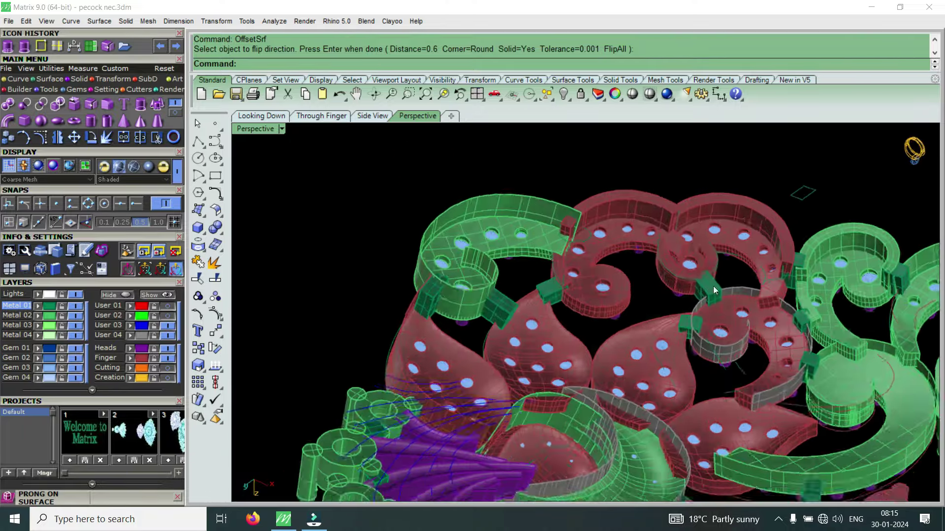
{"action": "scroll", "coordinate": [713, 286], "scroll_direction": "up", "scroll_amount": 3}
{"action": "right_click_drag", "start_coordinate": [713, 285], "coordinate": [814, 335]}
{"action": "scroll", "coordinate": [736, 333], "scroll_direction": "up", "scroll_amount": 4}
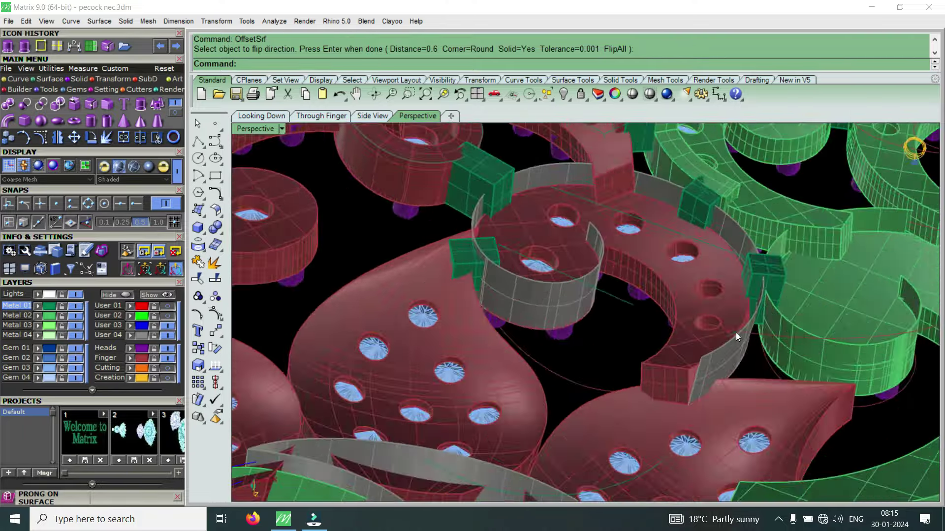
{"action": "right_click_drag", "start_coordinate": [736, 333], "coordinate": [747, 330]}
{"action": "scroll", "coordinate": [747, 330], "scroll_direction": "up", "scroll_amount": 3}
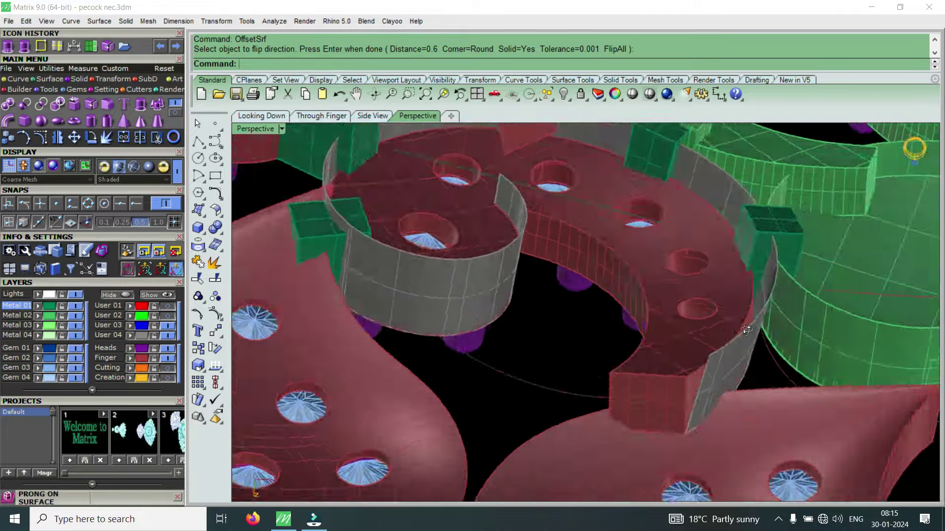
{"action": "scroll", "coordinate": [747, 330], "scroll_direction": "down", "scroll_amount": 3}
{"action": "scroll", "coordinate": [641, 303], "scroll_direction": "down", "scroll_amount": 3}
{"action": "scroll", "coordinate": [640, 304], "scroll_direction": "down", "scroll_amount": 2}
{"action": "mouse_move", "coordinate": [640, 304]}
{"action": "right_mouse_down"}
{"action": "mouse_move", "coordinate": [688, 248]}
{"action": "mouse_move", "coordinate": [548, 368]}
{"action": "mouse_move", "coordinate": [527, 407]}
{"action": "mouse_move", "coordinate": [548, 418]}
{"action": "mouse_move", "coordinate": [541, 393]}
{"action": "mouse_move", "coordinate": [462, 384]}
{"action": "mouse_move", "coordinate": [551, 338]}
{"action": "mouse_move", "coordinate": [601, 354]}
{"action": "mouse_move", "coordinate": [697, 139]}
{"action": "mouse_move", "coordinate": [609, 250]}
{"action": "mouse_move", "coordinate": [648, 258]}
{"action": "mouse_move", "coordinate": [589, 338]}
{"action": "mouse_move", "coordinate": [644, 322]}
{"action": "mouse_move", "coordinate": [495, 347]}
{"action": "mouse_move", "coordinate": [513, 329]}
{"action": "mouse_move", "coordinate": [424, 319]}
{"action": "right_mouse_up"}
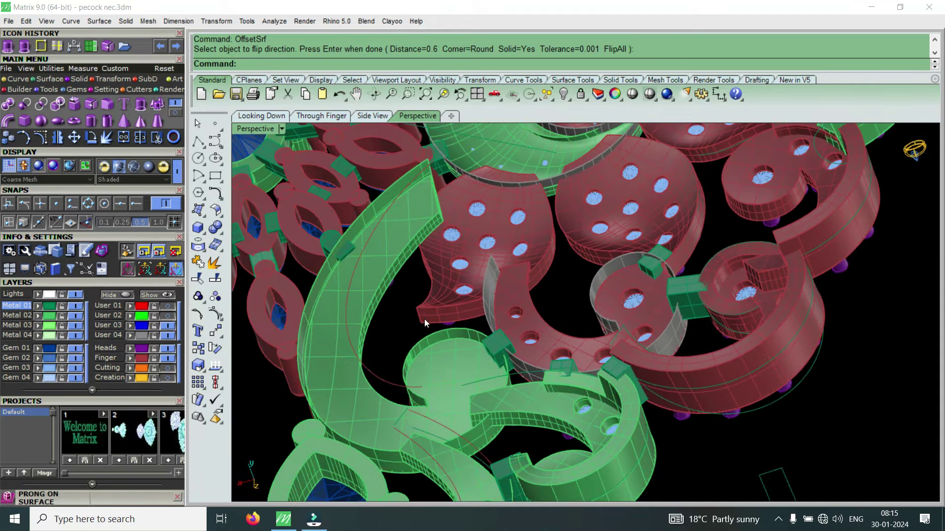
{"action": "mouse_move", "coordinate": [506, 280]}
{"action": "right_mouse_down"}
{"action": "mouse_move", "coordinate": [644, 340]}
{"action": "mouse_move", "coordinate": [598, 375]}
{"action": "mouse_move", "coordinate": [603, 359]}
{"action": "mouse_move", "coordinate": [543, 317]}
{"action": "mouse_move", "coordinate": [675, 314]}
{"action": "right_mouse_up"}
{"action": "left_click", "coordinate": [675, 339]}
{"action": "mouse_move", "coordinate": [675, 348]}
{"action": "right_mouse_down"}
{"action": "mouse_move", "coordinate": [394, 232]}
{"action": "mouse_move", "coordinate": [524, 228]}
{"action": "right_mouse_up"}
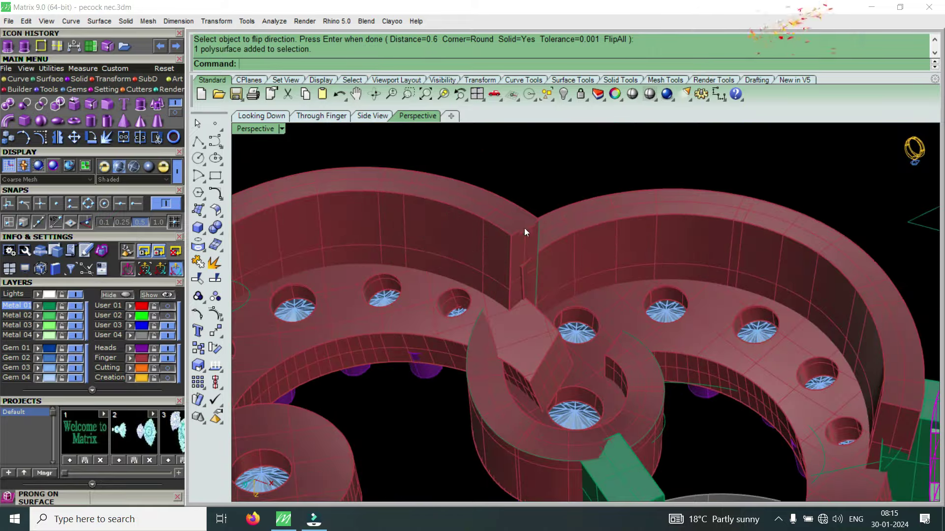
{"action": "left_click", "coordinate": [554, 279]}
{"action": "mouse_move", "coordinate": [604, 397]}
{"action": "right_mouse_down"}
{"action": "mouse_move", "coordinate": [622, 298]}
{"action": "mouse_move", "coordinate": [576, 398]}
{"action": "mouse_move", "coordinate": [648, 397]}
{"action": "right_mouse_up"}
{"action": "scroll", "coordinate": [649, 397], "scroll_direction": "down", "scroll_amount": 4}
{"action": "mouse_move", "coordinate": [423, 388]}
{"action": "right_mouse_down"}
{"action": "mouse_move", "coordinate": [435, 329]}
{"action": "mouse_move", "coordinate": [524, 365]}
{"action": "right_mouse_up"}
{"action": "scroll", "coordinate": [525, 364], "scroll_direction": "up", "scroll_amount": 3}
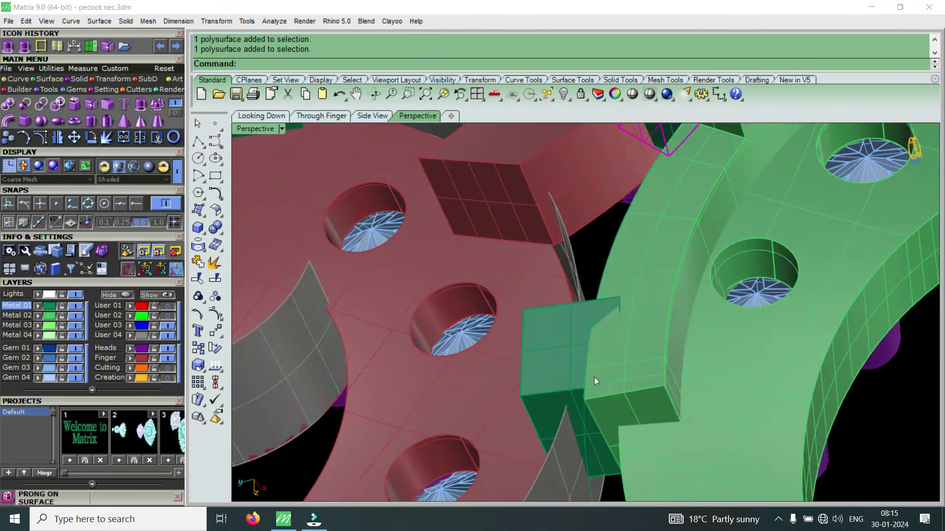
{"action": "right_click_drag", "start_coordinate": [589, 382], "coordinate": [636, 373]}
{"action": "scroll", "coordinate": [536, 285], "scroll_direction": "down", "scroll_amount": 3}
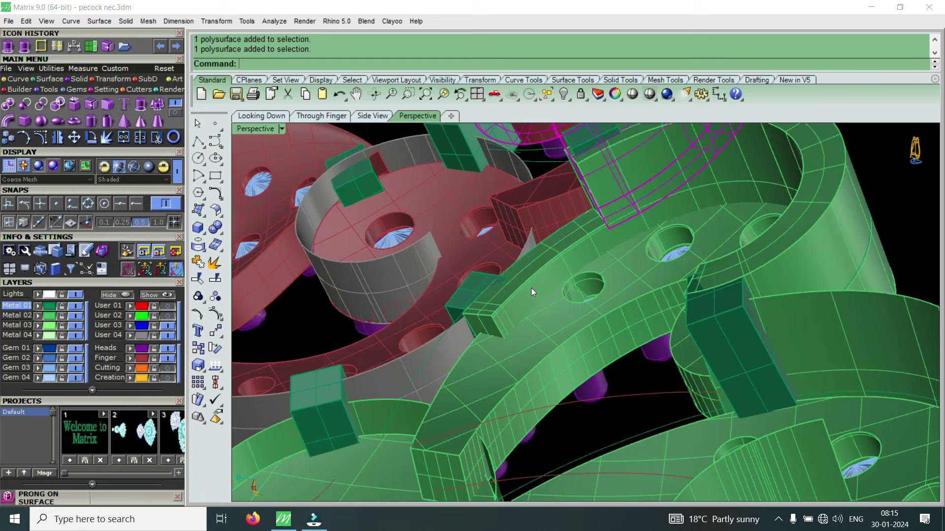
{"action": "mouse_move", "coordinate": [658, 225]}
{"action": "right_mouse_down"}
{"action": "mouse_move", "coordinate": [688, 269]}
{"action": "mouse_move", "coordinate": [735, 300]}
{"action": "mouse_move", "coordinate": [732, 289]}
{"action": "mouse_move", "coordinate": [633, 354]}
{"action": "mouse_move", "coordinate": [576, 313]}
{"action": "mouse_move", "coordinate": [563, 344]}
{"action": "mouse_move", "coordinate": [464, 420]}
{"action": "mouse_move", "coordinate": [637, 289]}
{"action": "mouse_move", "coordinate": [599, 279]}
{"action": "mouse_move", "coordinate": [598, 369]}
{"action": "mouse_move", "coordinate": [503, 424]}
{"action": "mouse_move", "coordinate": [439, 347]}
{"action": "mouse_move", "coordinate": [576, 341]}
{"action": "mouse_move", "coordinate": [527, 326]}
{"action": "mouse_move", "coordinate": [545, 280]}
{"action": "right_mouse_up"}
Extract a V-direction isocurve on the dome's rim band beside the green peg, then trim.
{"action": "scroll", "coordinate": [545, 280], "scroll_direction": "up", "scroll_amount": 3}
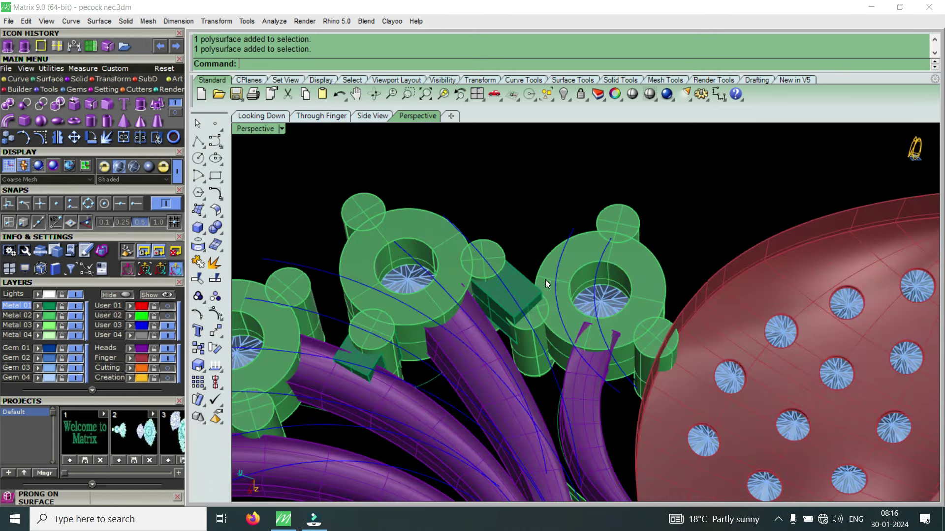
{"action": "right_click_drag", "start_coordinate": [666, 318], "coordinate": [748, 253]}
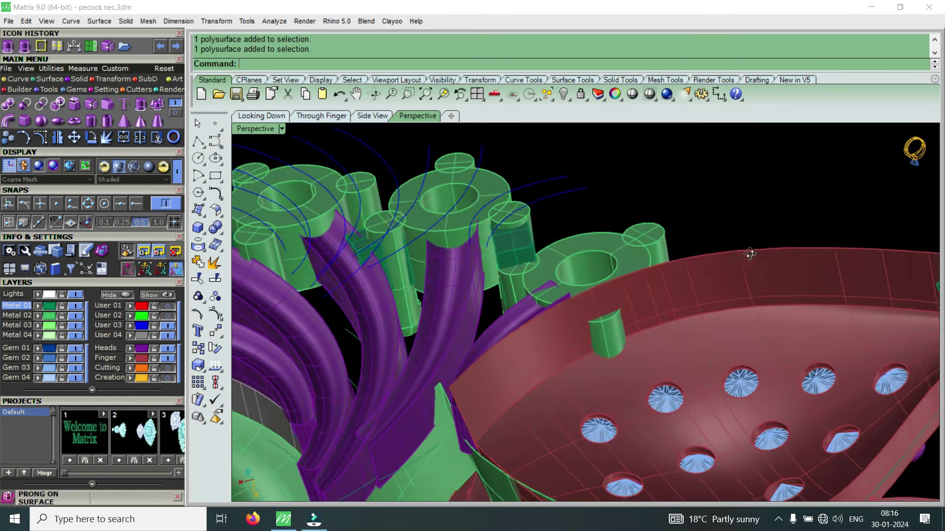
{"action": "left_click", "coordinate": [62, 48]}
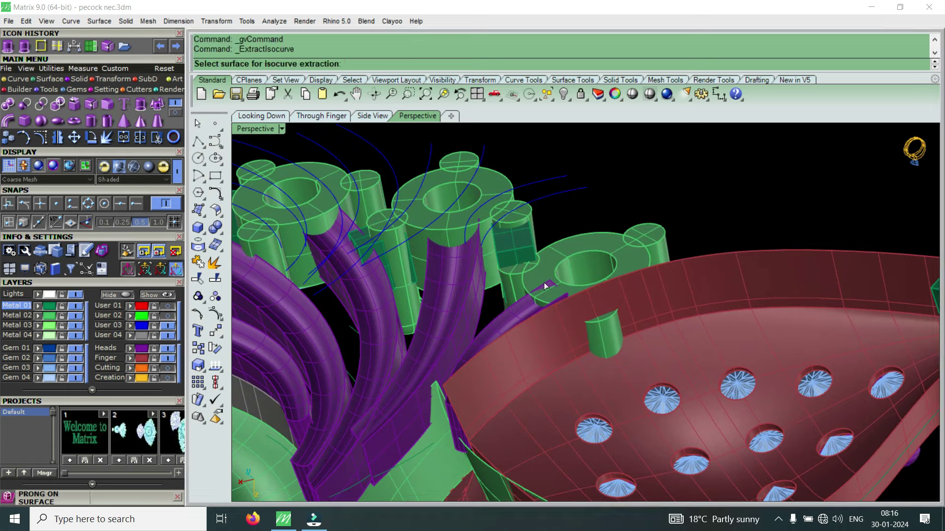
{"action": "scroll", "coordinate": [578, 328], "scroll_direction": "up", "scroll_amount": 4}
{"action": "left_click", "coordinate": [578, 327]}
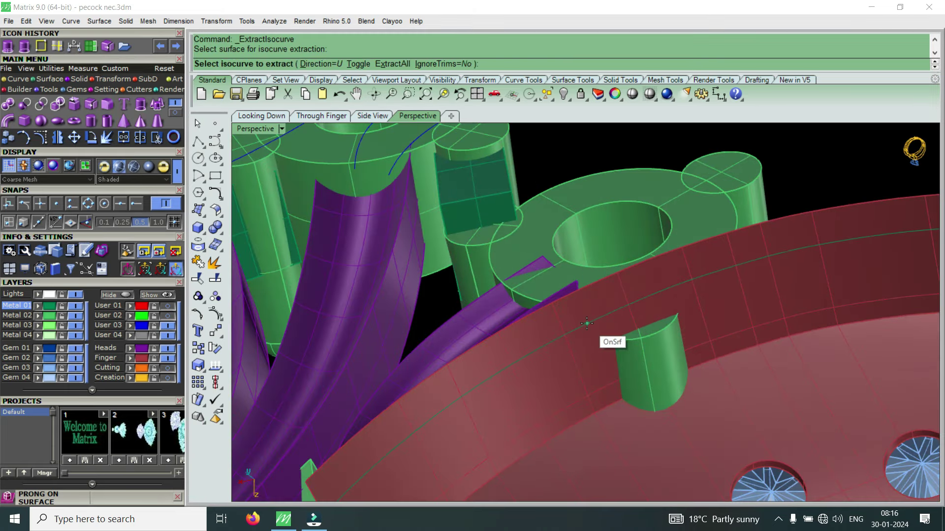
{"action": "type", "text": "t"}
{"action": "key", "text": "Return"}
{"action": "left_click", "coordinate": [589, 325]}
{"action": "key", "text": "Return"}
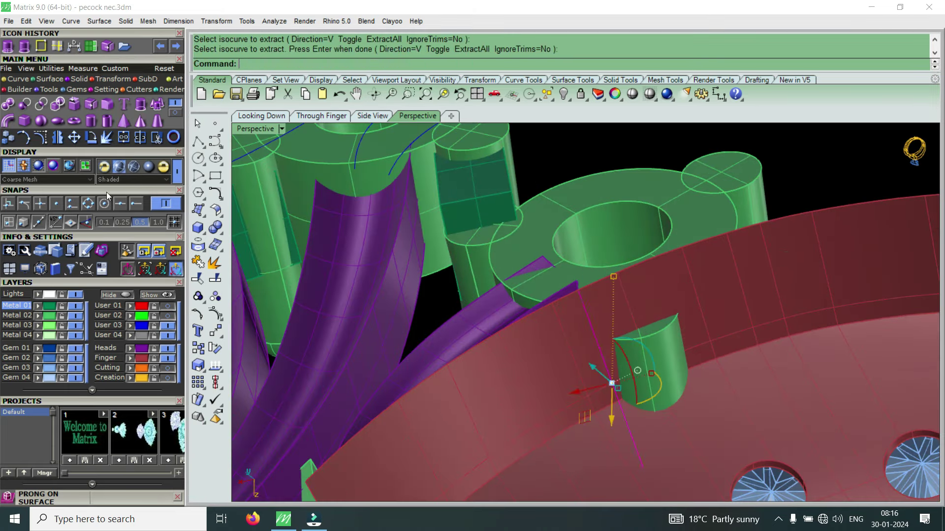
{"action": "left_click", "coordinate": [156, 138]}
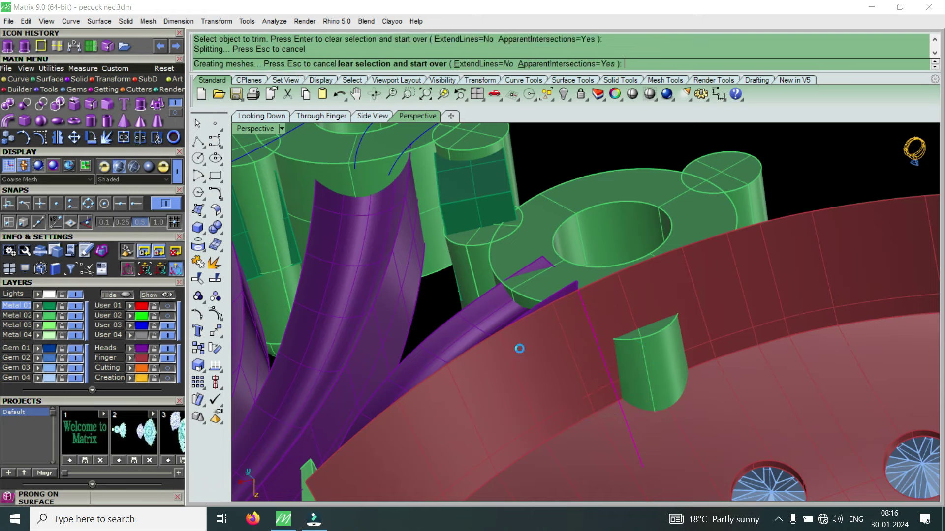
Offset the dome's rim band into a solid wall flipped to point inward.
{"action": "scroll", "coordinate": [511, 334], "scroll_direction": "down", "scroll_amount": 5}
{"action": "right_click_drag", "start_coordinate": [511, 321], "coordinate": [692, 322]}
{"action": "scroll", "coordinate": [679, 315], "scroll_direction": "up", "scroll_amount": 3}
{"action": "left_click", "coordinate": [659, 301]}
{"action": "type", "text": "o"}
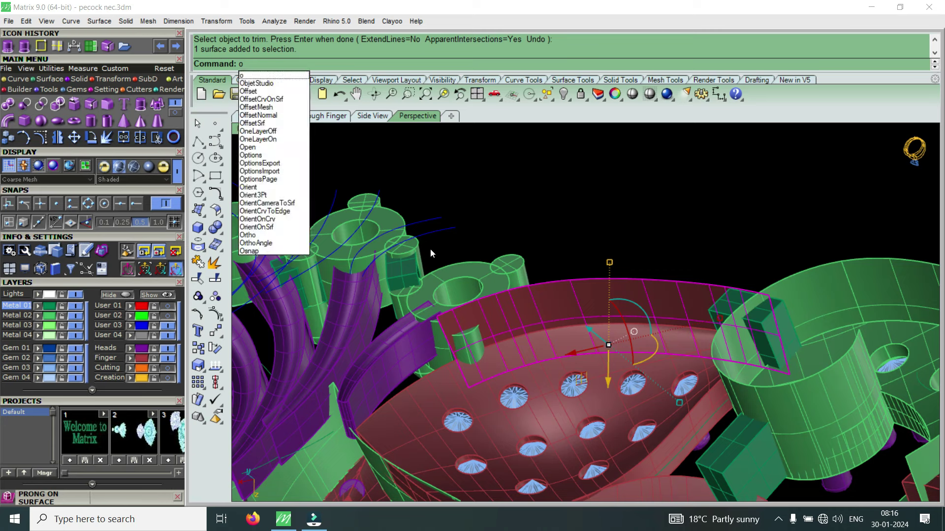
{"action": "left_click", "coordinate": [256, 124]}
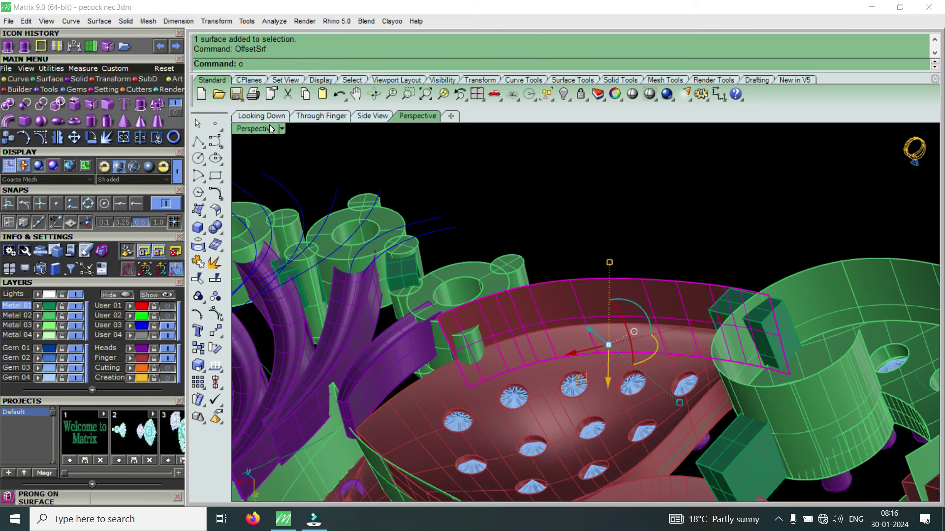
{"action": "type", "text": "f"}
{"action": "key", "text": "Return"}
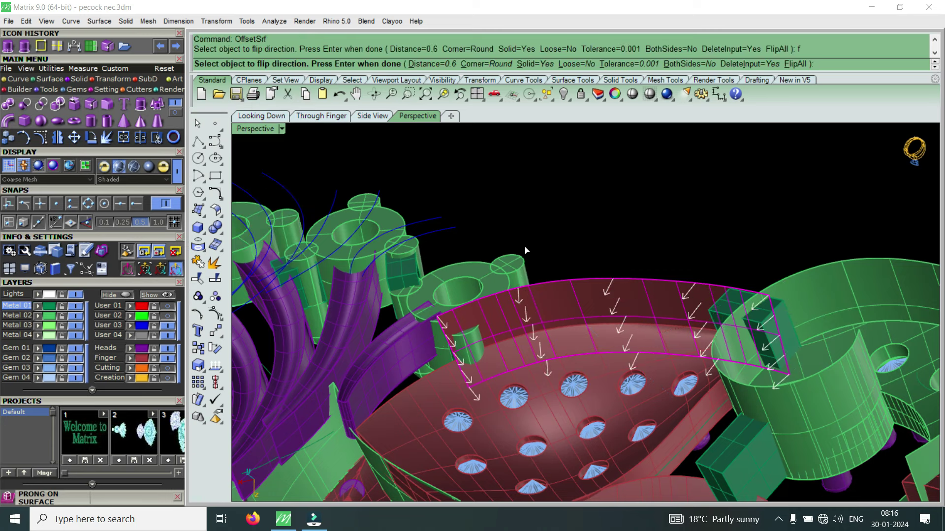
{"action": "key", "text": "Return"}
{"action": "key", "text": "Escape"}
{"action": "right_click_drag", "start_coordinate": [592, 295], "coordinate": [549, 309]}
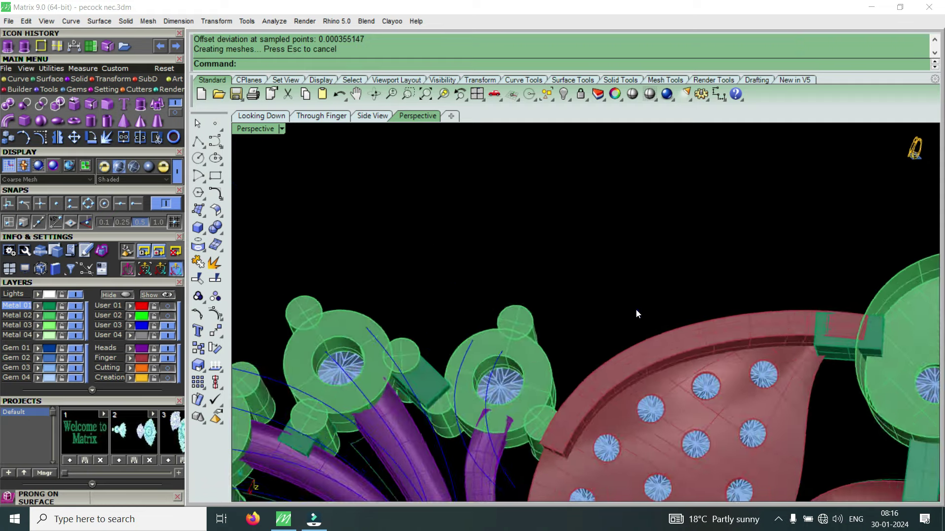
Copy-extract the right setting's top, two prong tops and the rectangular block top.
{"action": "scroll", "coordinate": [549, 308], "scroll_direction": "up", "scroll_amount": 3}
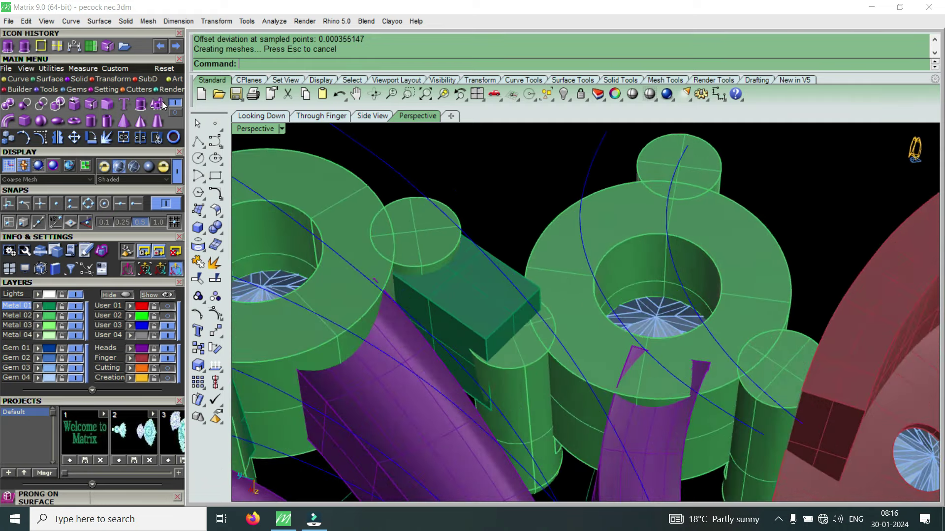
{"action": "left_click", "coordinate": [108, 50]}
{"action": "left_click", "coordinate": [628, 229]}
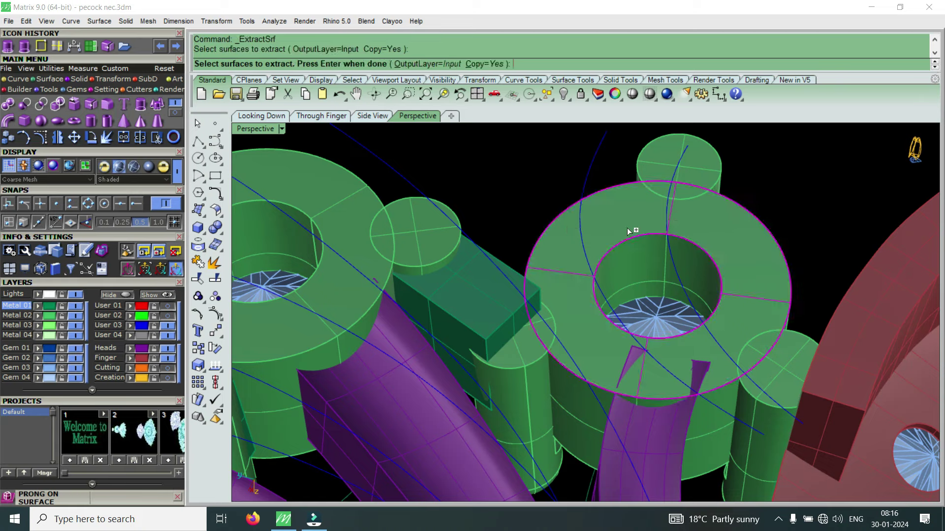
{"action": "left_click", "coordinate": [778, 372]}
{"action": "scroll", "coordinate": [551, 362], "scroll_direction": "up", "scroll_amount": 2}
{"action": "left_click", "coordinate": [519, 349]}
{"action": "scroll", "coordinate": [519, 350], "scroll_direction": "down", "scroll_amount": 3}
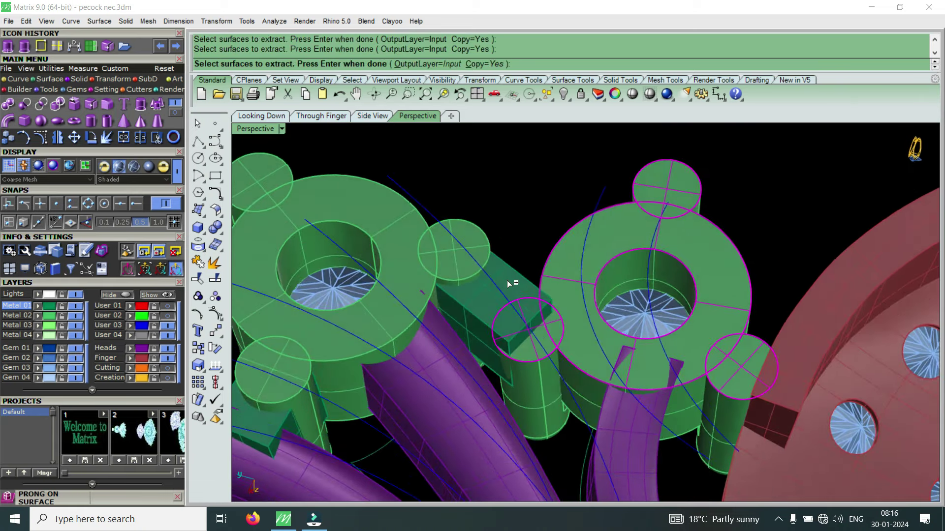
{"action": "scroll", "coordinate": [512, 282], "scroll_direction": "up", "scroll_amount": 2}
{"action": "left_click", "coordinate": [516, 282]}
{"action": "scroll", "coordinate": [516, 282], "scroll_direction": "down", "scroll_amount": 3}
{"action": "scroll", "coordinate": [489, 246], "scroll_direction": "up", "scroll_amount": 2}
{"action": "scroll", "coordinate": [442, 266], "scroll_direction": "down", "scroll_amount": 1}
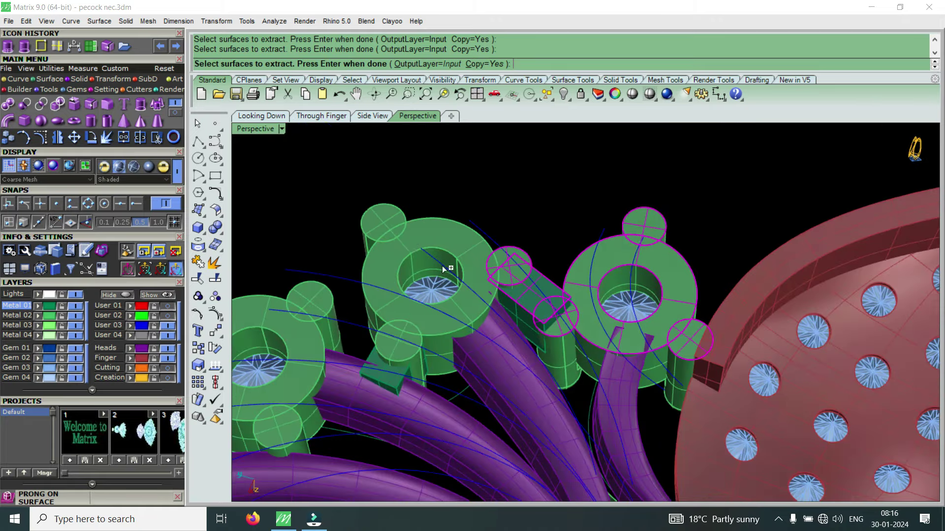
{"action": "scroll", "coordinate": [409, 236], "scroll_direction": "up", "scroll_amount": 3}
Add the left setting, a round prong and another block top, then finish the extraction.
{"action": "left_click", "coordinate": [454, 232]}
{"action": "scroll", "coordinate": [553, 276], "scroll_direction": "down", "scroll_amount": 3}
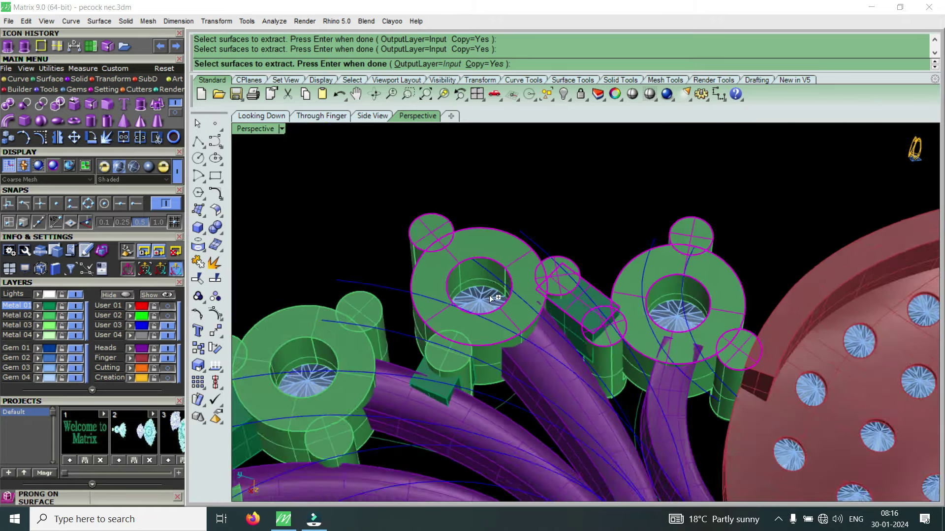
{"action": "scroll", "coordinate": [489, 295], "scroll_direction": "up", "scroll_amount": 1}
{"action": "scroll", "coordinate": [445, 372], "scroll_direction": "up", "scroll_amount": 2}
{"action": "left_click", "coordinate": [438, 364]}
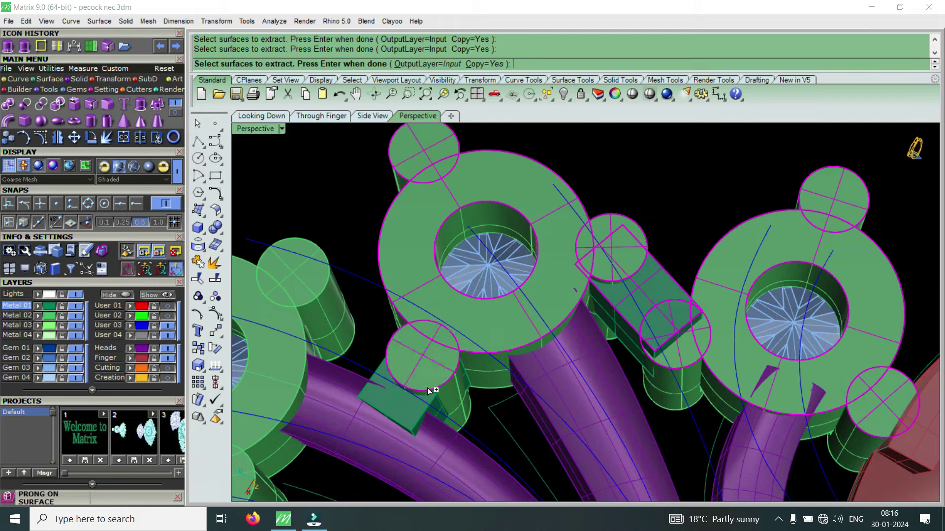
{"action": "scroll", "coordinate": [418, 399], "scroll_direction": "down", "scroll_amount": 1}
{"action": "left_click", "coordinate": [463, 391]}
{"action": "scroll", "coordinate": [492, 359], "scroll_direction": "down", "scroll_amount": 1}
{"action": "right_click", "coordinate": [515, 336]}
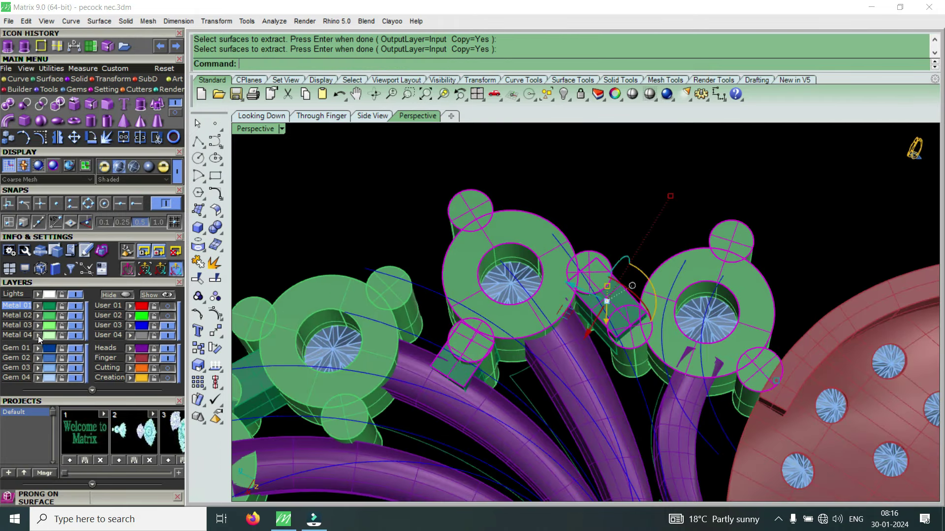
{"action": "scroll", "coordinate": [618, 347], "scroll_direction": "up", "scroll_amount": 2}
{"action": "key", "text": "Escape"}
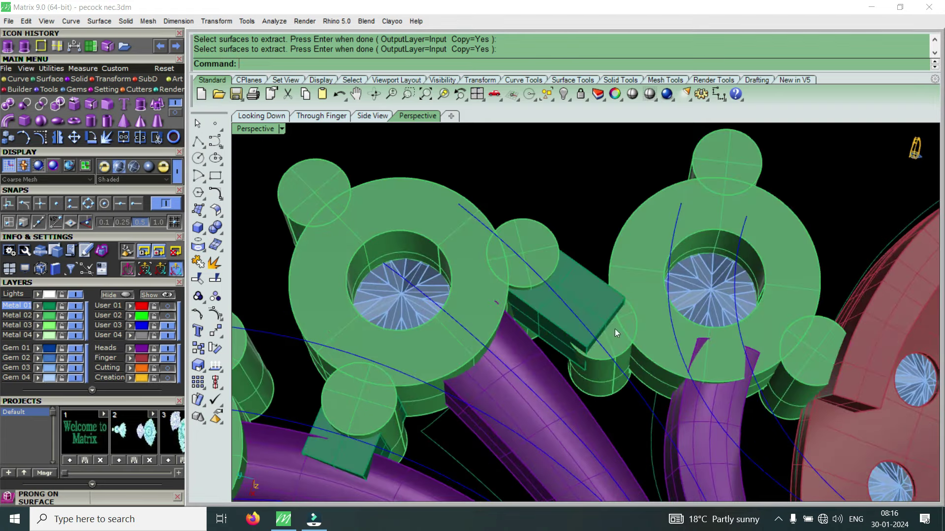
{"action": "left_click", "coordinate": [16, 80]}
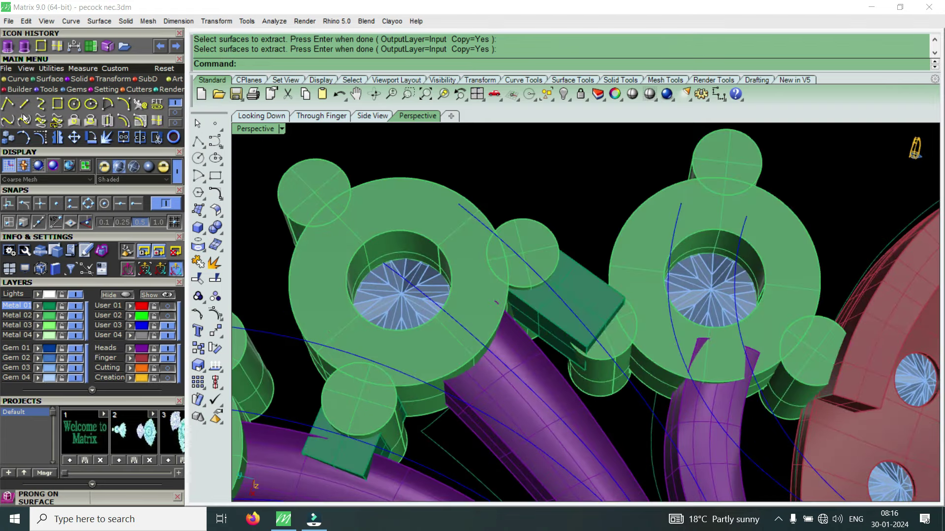
Draw Near-snapped lines from gem seat rims to the disc edges on both flower heads.
{"action": "left_click", "coordinate": [28, 106]}
{"action": "scroll", "coordinate": [659, 360], "scroll_direction": "up", "scroll_amount": 3}
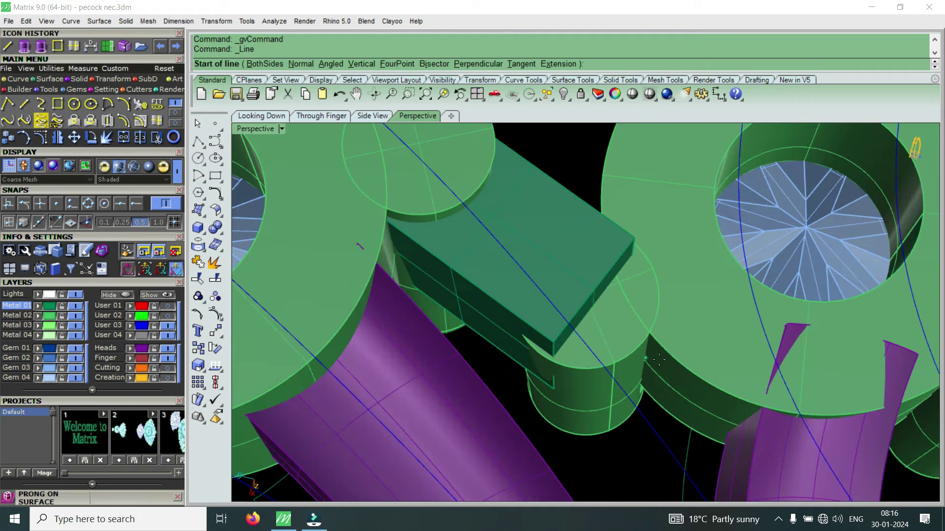
{"action": "scroll", "coordinate": [640, 359], "scroll_direction": "up", "scroll_amount": 3}
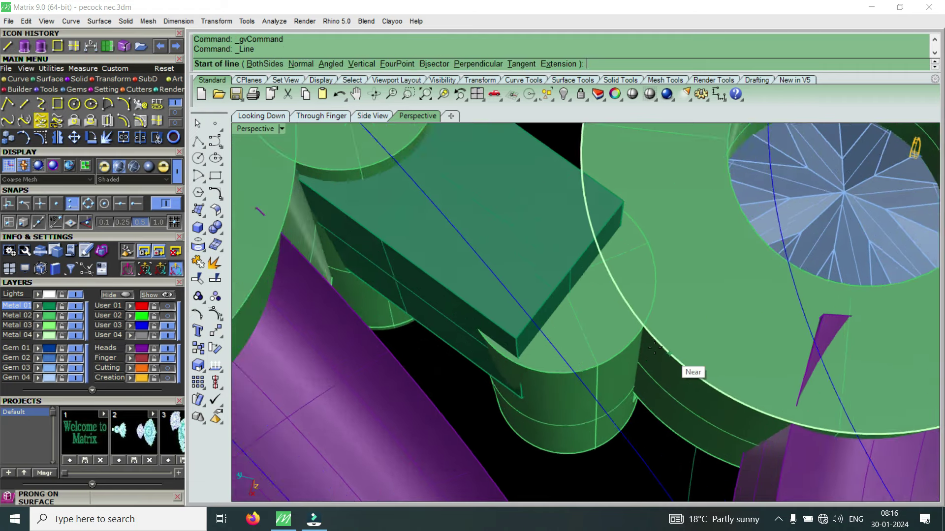
{"action": "left_click", "coordinate": [650, 331]}
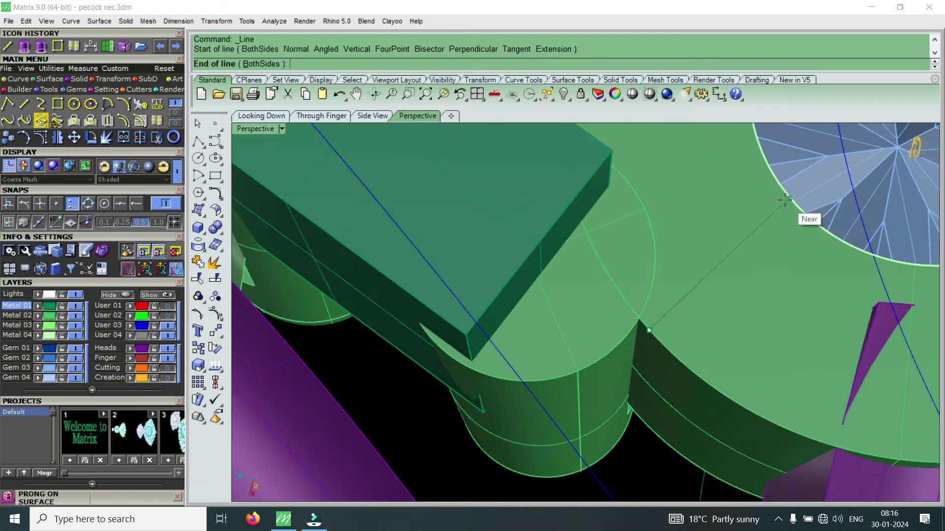
{"action": "left_click", "coordinate": [778, 214]}
{"action": "mouse_move", "coordinate": [677, 257]}
{"action": "right_mouse_down"}
{"action": "mouse_move", "coordinate": [760, 319]}
{"action": "mouse_move", "coordinate": [840, 323]}
{"action": "right_mouse_up"}
{"action": "right_click", "coordinate": [840, 323]}
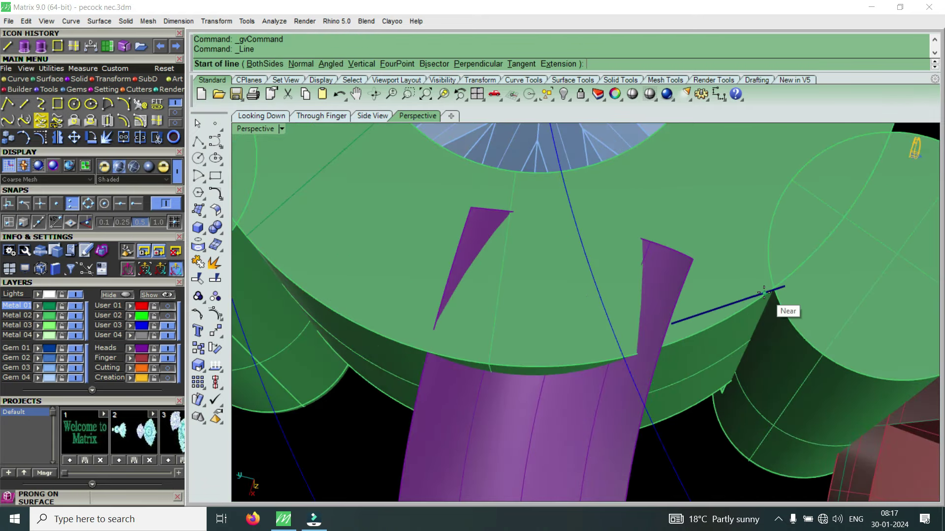
{"action": "left_click", "coordinate": [765, 294]}
{"action": "scroll", "coordinate": [738, 237], "scroll_direction": "down", "scroll_amount": 3}
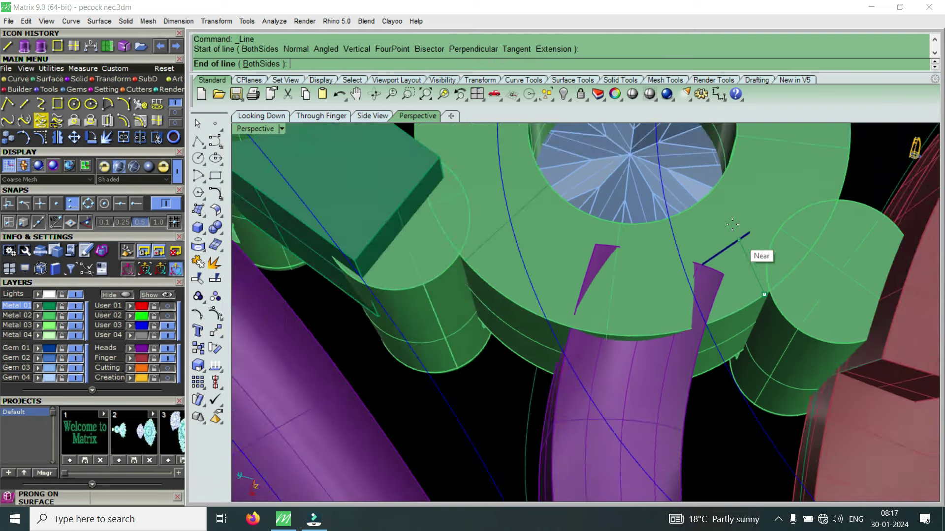
{"action": "scroll", "coordinate": [679, 207], "scroll_direction": "up", "scroll_amount": 3}
{"action": "left_click", "coordinate": [662, 194]}
{"action": "scroll", "coordinate": [635, 276], "scroll_direction": "down", "scroll_amount": 3}
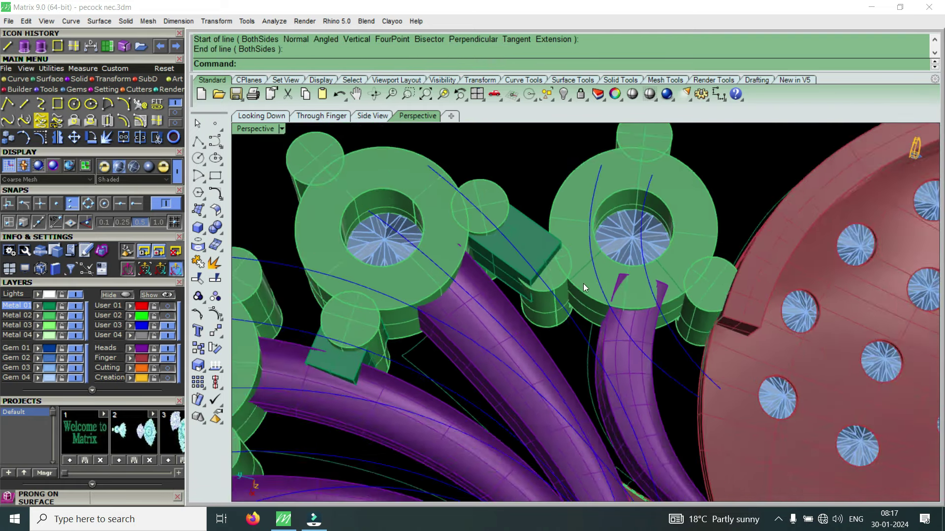
{"action": "scroll", "coordinate": [482, 303], "scroll_direction": "up", "scroll_amount": 2}
Draw two more lines linking gem openings to prong circles, then lock layer Metal 02.
{"action": "right_click", "coordinate": [350, 334]}
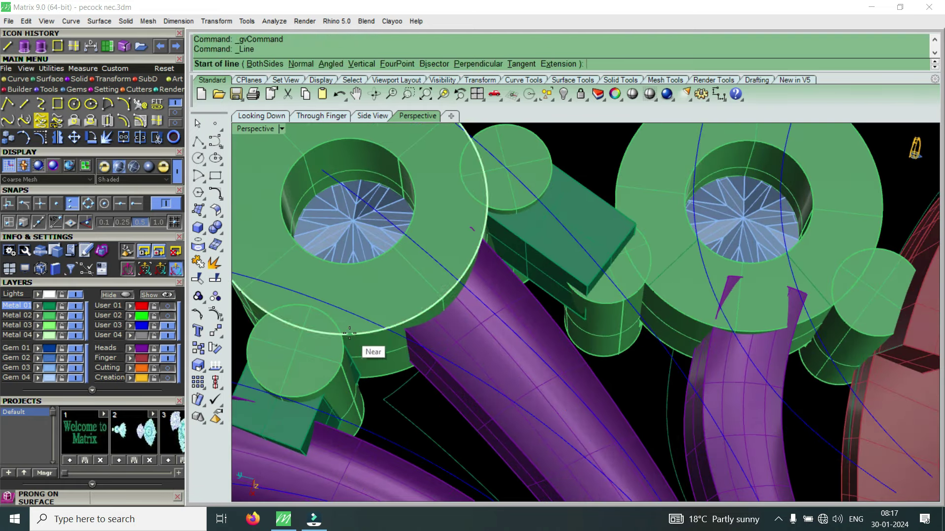
{"action": "left_click", "coordinate": [349, 334]}
{"action": "scroll", "coordinate": [350, 325], "scroll_direction": "up", "scroll_amount": 2}
{"action": "left_click", "coordinate": [346, 255]}
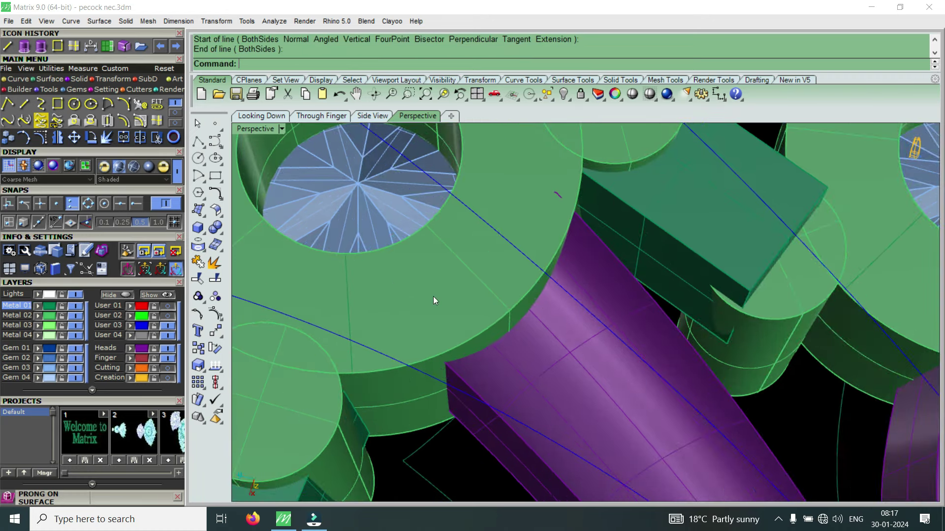
{"action": "scroll", "coordinate": [524, 243], "scroll_direction": "down", "scroll_amount": 3}
{"action": "scroll", "coordinate": [482, 256], "scroll_direction": "up", "scroll_amount": 2}
{"action": "scroll", "coordinate": [447, 270], "scroll_direction": "up", "scroll_amount": 1}
{"action": "right_click", "coordinate": [447, 269]}
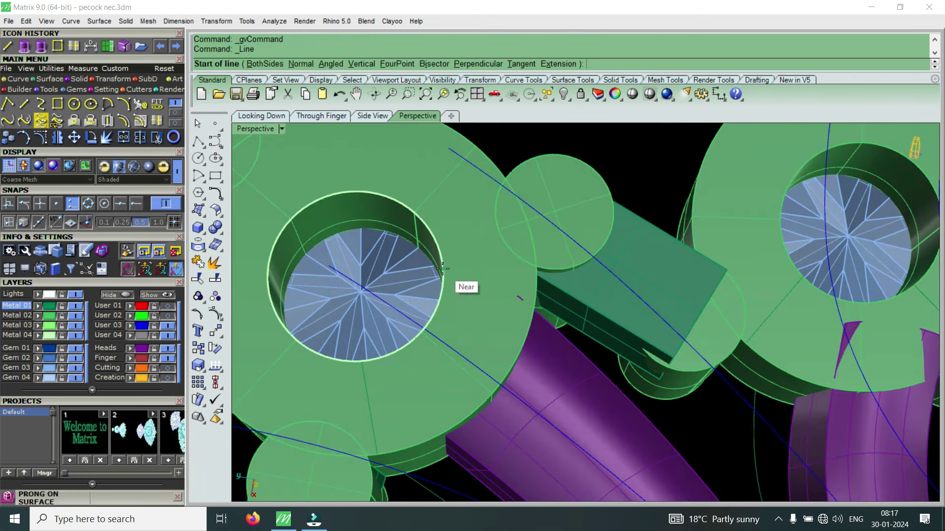
{"action": "left_click", "coordinate": [443, 269]}
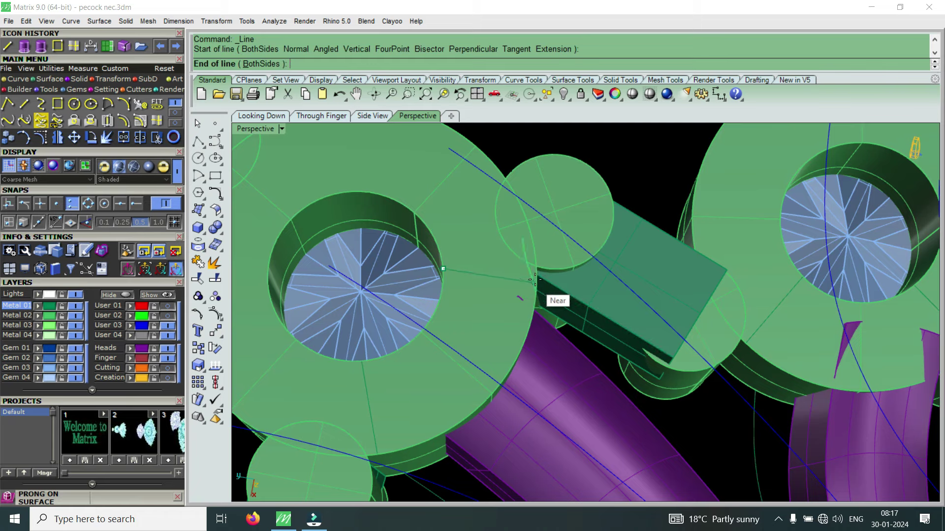
{"action": "left_click", "coordinate": [534, 280]}
{"action": "scroll", "coordinate": [532, 280], "scroll_direction": "down", "scroll_amount": 2}
{"action": "left_click", "coordinate": [77, 315]}
Trim the left disc between its two cutting lines, picked via the Selection Menu.
{"action": "left_click", "coordinate": [458, 341]}
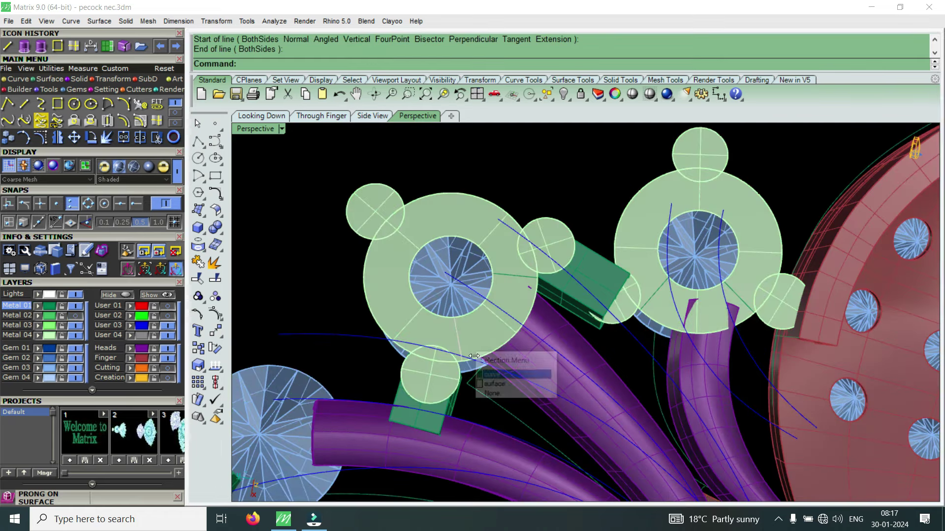
{"action": "left_click", "coordinate": [486, 373]}
{"action": "scroll", "coordinate": [521, 293], "scroll_direction": "up", "scroll_amount": 3}
{"action": "left_click", "coordinate": [524, 275]}
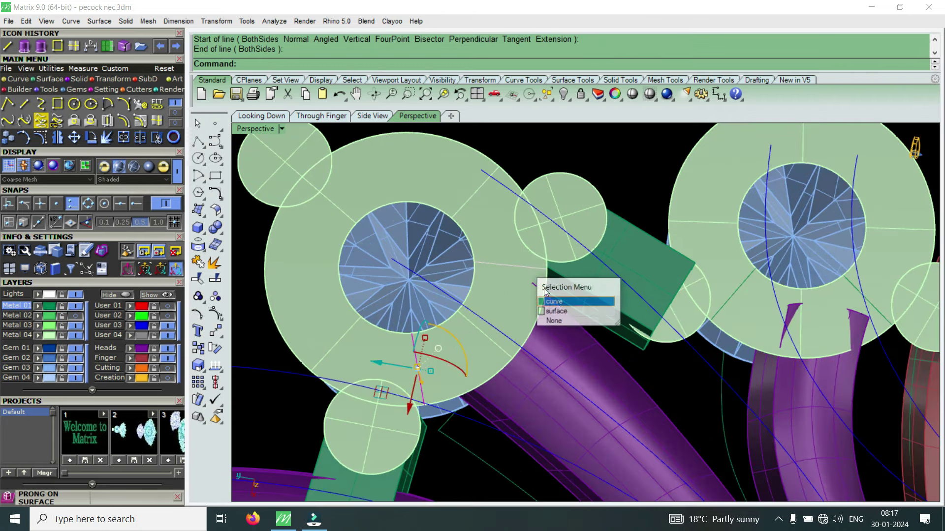
{"action": "left_click", "coordinate": [556, 302]}
{"action": "left_click", "coordinate": [157, 138]}
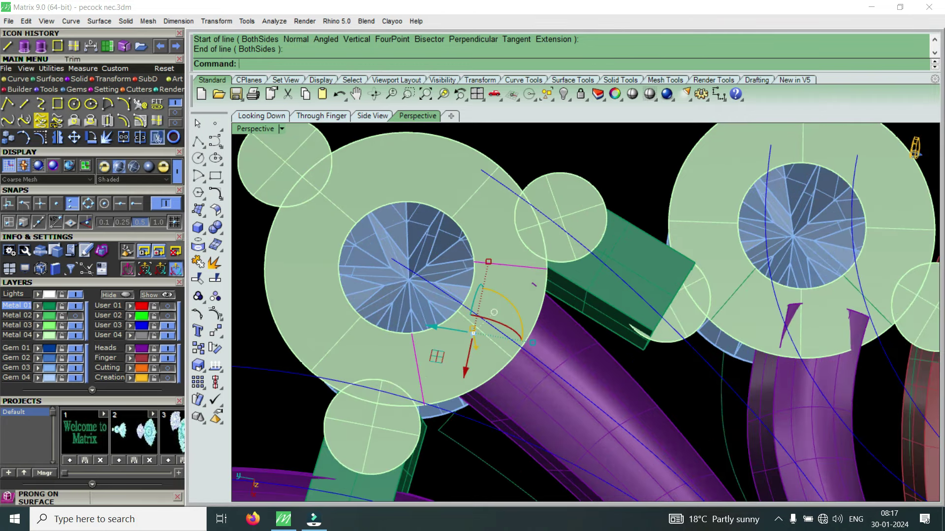
{"action": "left_click", "coordinate": [518, 291]}
{"action": "scroll", "coordinate": [609, 306], "scroll_direction": "down", "scroll_amount": 2}
{"action": "key", "text": "Return"}
{"action": "scroll", "coordinate": [615, 307], "scroll_direction": "up", "scroll_amount": 2}
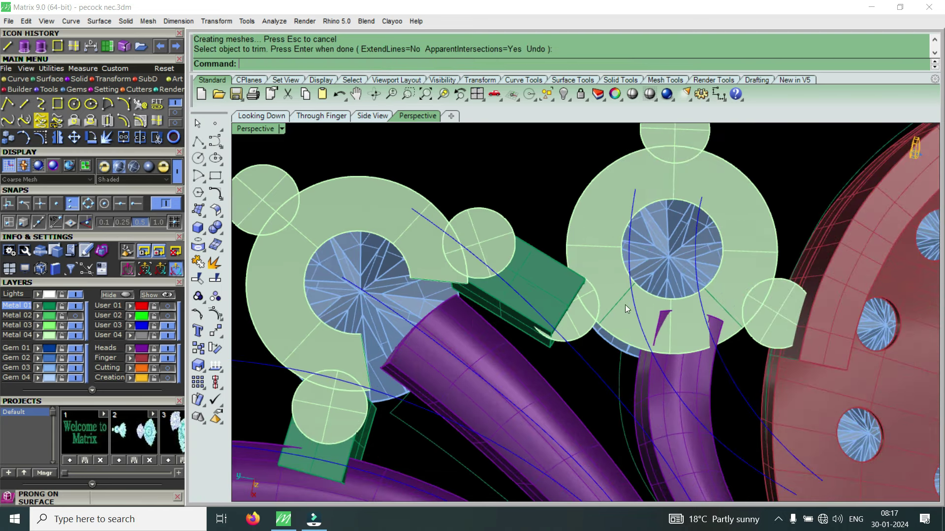
Trim the right flower-head disc between its two cutting lines.
{"action": "left_click", "coordinate": [615, 313]}
{"action": "left_click", "coordinate": [608, 353]}
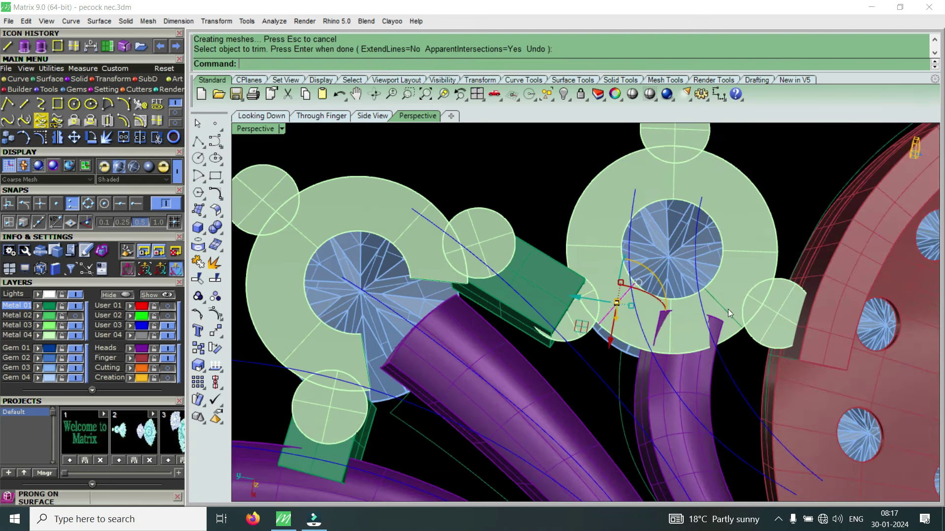
{"action": "left_click", "coordinate": [722, 311]}
{"action": "left_click", "coordinate": [756, 346]}
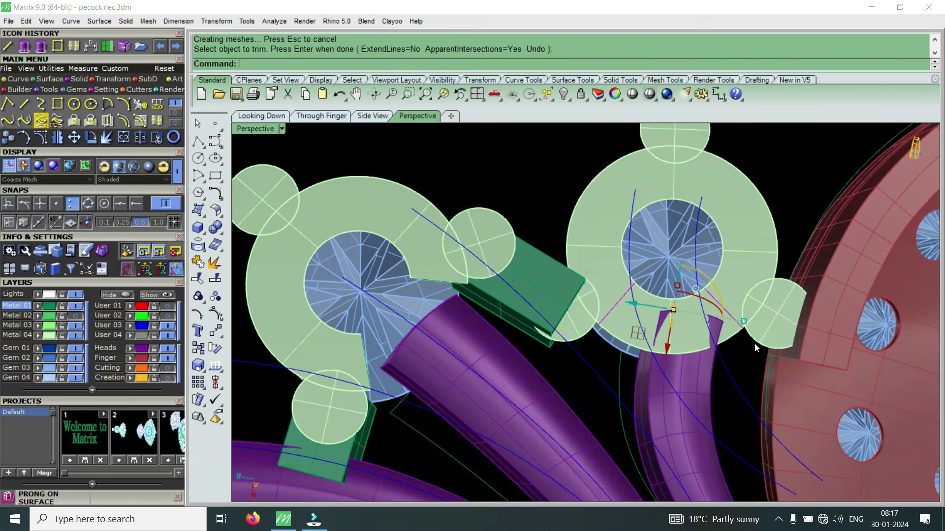
{"action": "left_click", "coordinate": [157, 139]}
{"action": "scroll", "coordinate": [663, 306], "scroll_direction": "up", "scroll_amount": 3}
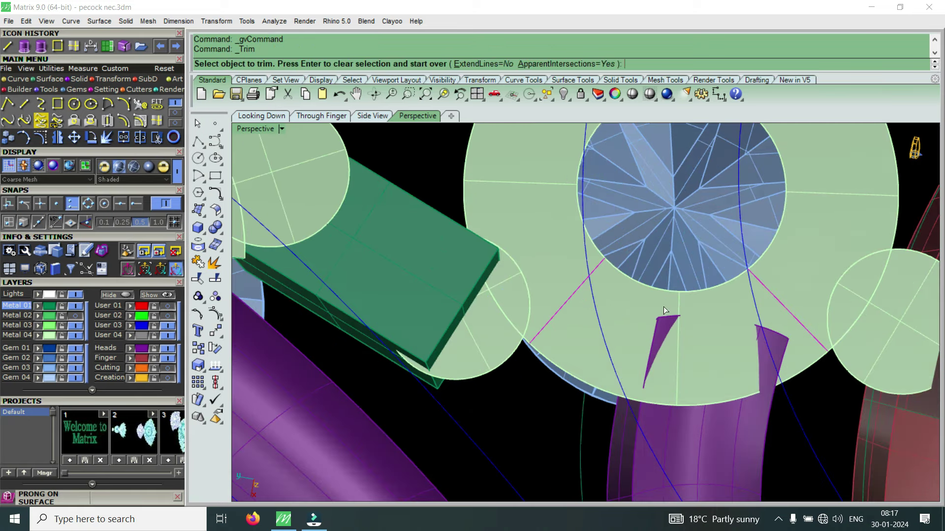
{"action": "key", "text": "Escape"}
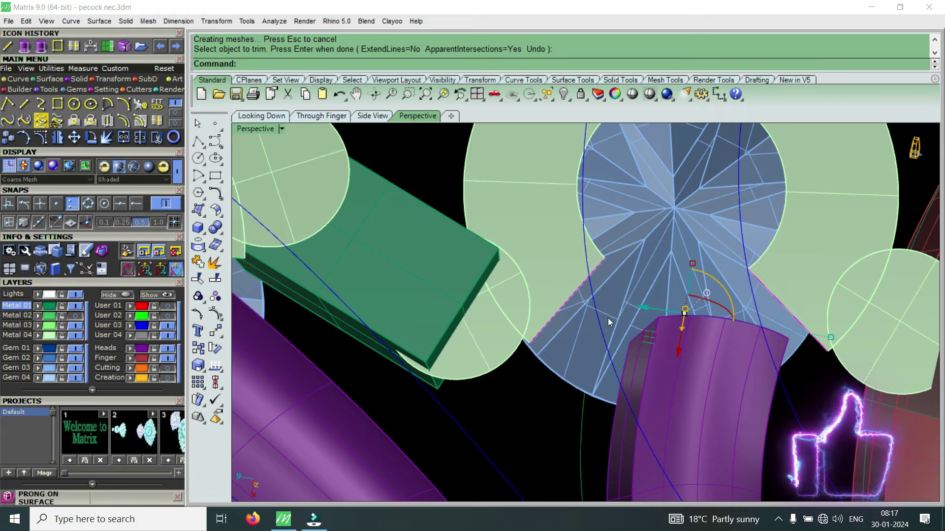
Select the ten flat plate surfaces and orbit to a low side view.
{"action": "scroll", "coordinate": [607, 318], "scroll_direction": "down", "scroll_amount": 3}
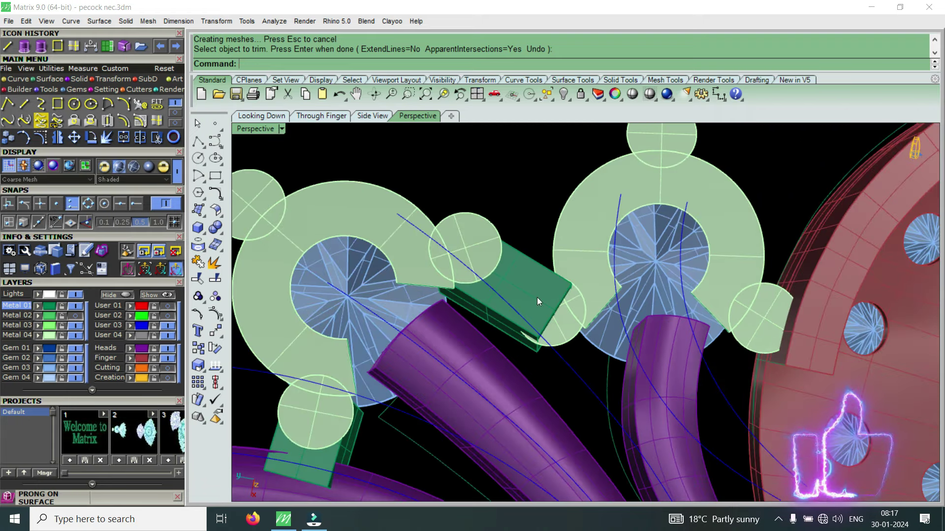
{"action": "left_click", "coordinate": [52, 336]}
{"action": "scroll", "coordinate": [604, 325], "scroll_direction": "down", "scroll_amount": 3}
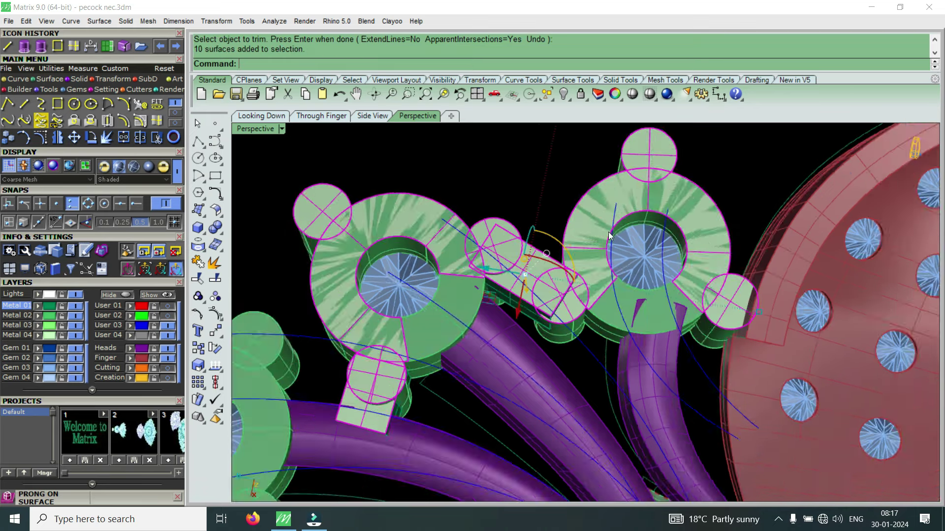
{"action": "scroll", "coordinate": [605, 325], "scroll_direction": "down", "scroll_amount": 2}
{"action": "right_click_drag", "start_coordinate": [604, 325], "coordinate": [610, 415]}
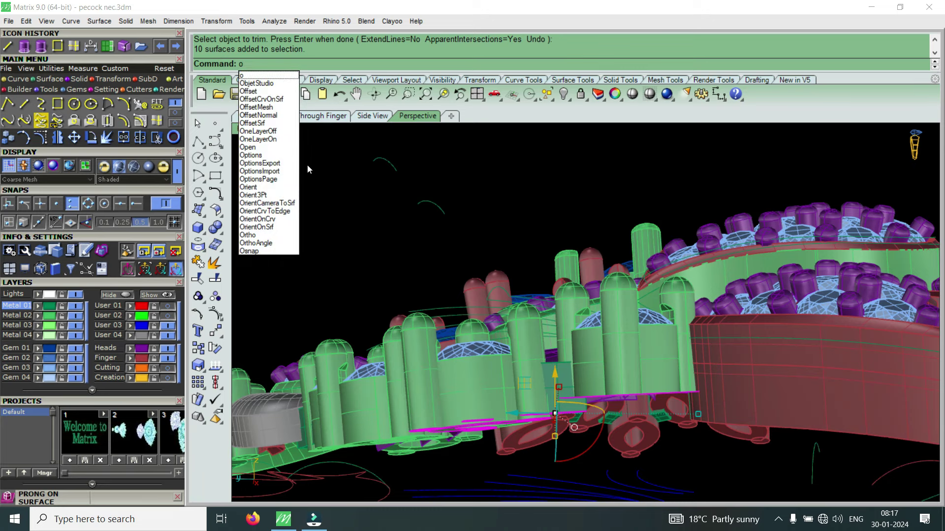
Offset the selected surfaces 0.6 into solids, then undo that result.
{"action": "left_click", "coordinate": [253, 123]}
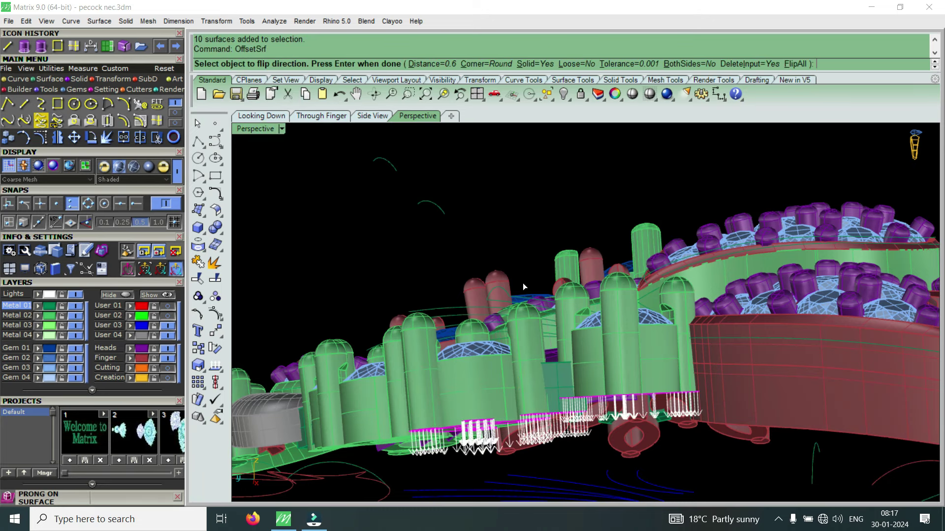
{"action": "key", "text": "Return"}
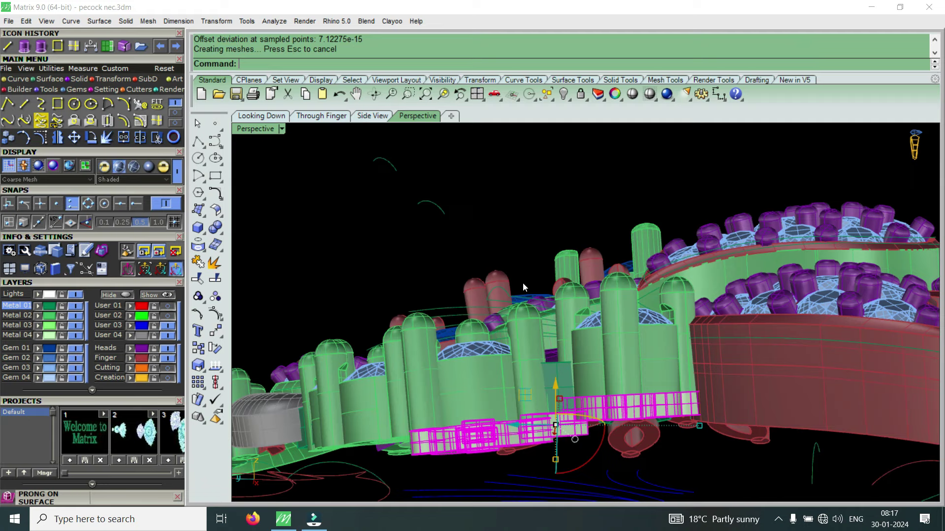
{"action": "key", "text": "ctrl+z"}
{"action": "mouse_move", "coordinate": [591, 435]}
{"action": "right_mouse_down"}
{"action": "mouse_move", "coordinate": [626, 257]}
{"action": "mouse_move", "coordinate": [689, 196]}
{"action": "right_mouse_up"}
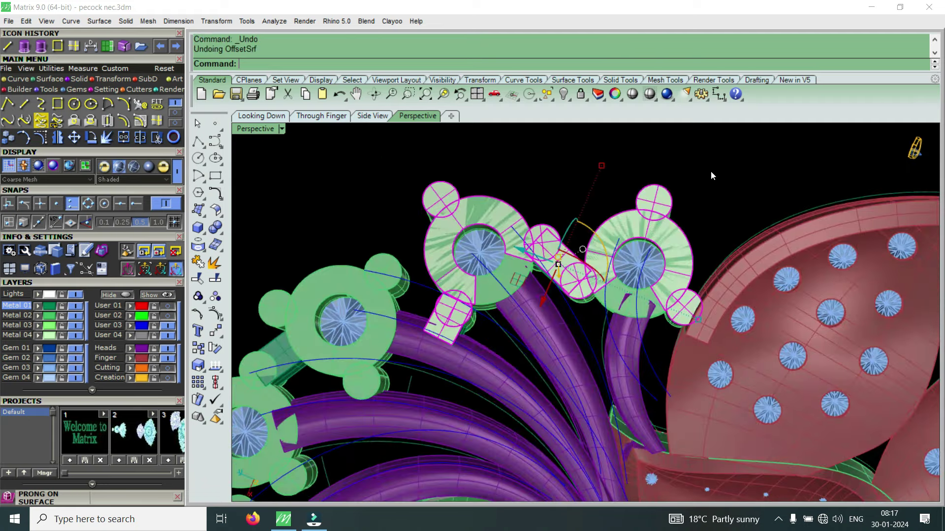
Deselect three extra surfaces and rerun the 0.6 solid offset with one direction flipped.
{"action": "left_click_drag", "start_coordinate": [657, 285], "coordinate": [640, 286], "text": "ctrl"}
{"action": "scroll", "coordinate": [610, 288], "scroll_direction": "up", "scroll_amount": 2}
{"action": "scroll", "coordinate": [611, 288], "scroll_direction": "up", "scroll_amount": 2}
{"action": "left_click", "coordinate": [580, 300], "text": "ctrl"}
{"action": "mouse_move", "coordinate": [580, 301]}
{"action": "right_mouse_down"}
{"action": "mouse_move", "coordinate": [580, 210]}
{"action": "mouse_move", "coordinate": [529, 418]}
{"action": "right_mouse_up"}
{"action": "scroll", "coordinate": [541, 443], "scroll_direction": "down", "scroll_amount": 3}
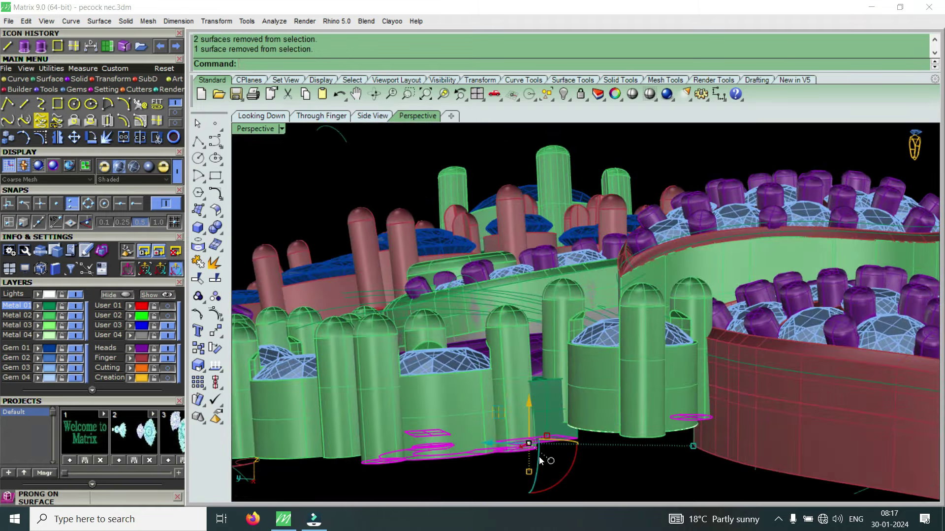
{"action": "key", "text": "Return"}
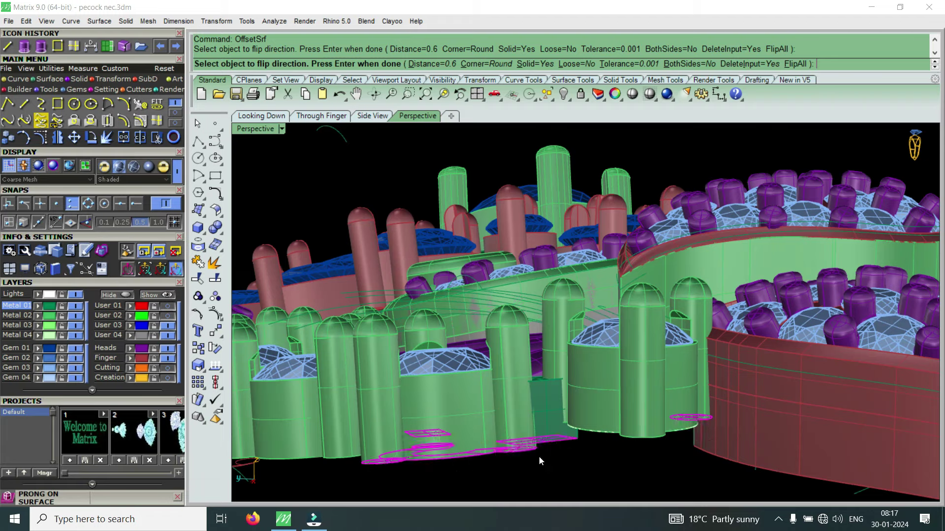
{"action": "left_click", "coordinate": [691, 416], "text": "ctrl"}
{"action": "key", "text": "Return"}
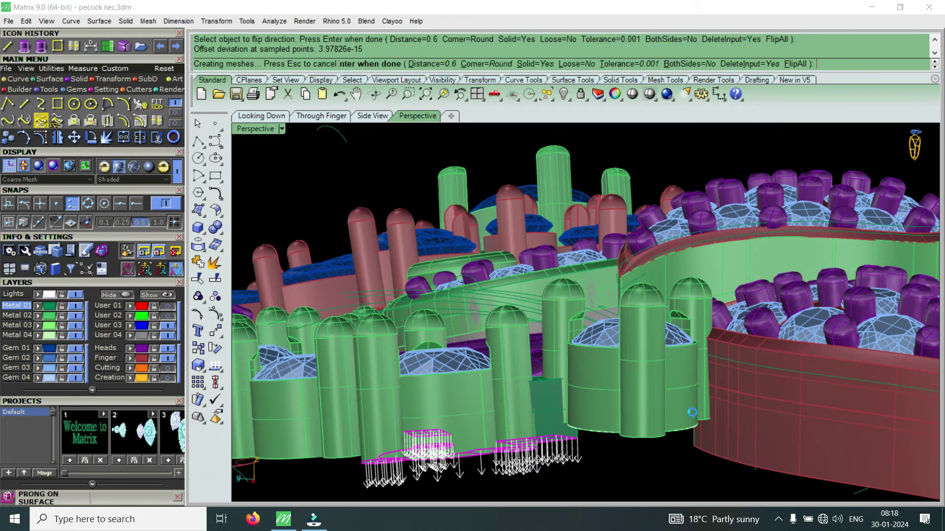
{"action": "scroll", "coordinate": [650, 420], "scroll_direction": "up", "scroll_amount": 3}
{"action": "mouse_move", "coordinate": [650, 374]}
{"action": "right_mouse_down"}
{"action": "mouse_move", "coordinate": [640, 316]}
{"action": "mouse_move", "coordinate": [594, 351]}
{"action": "right_mouse_up"}
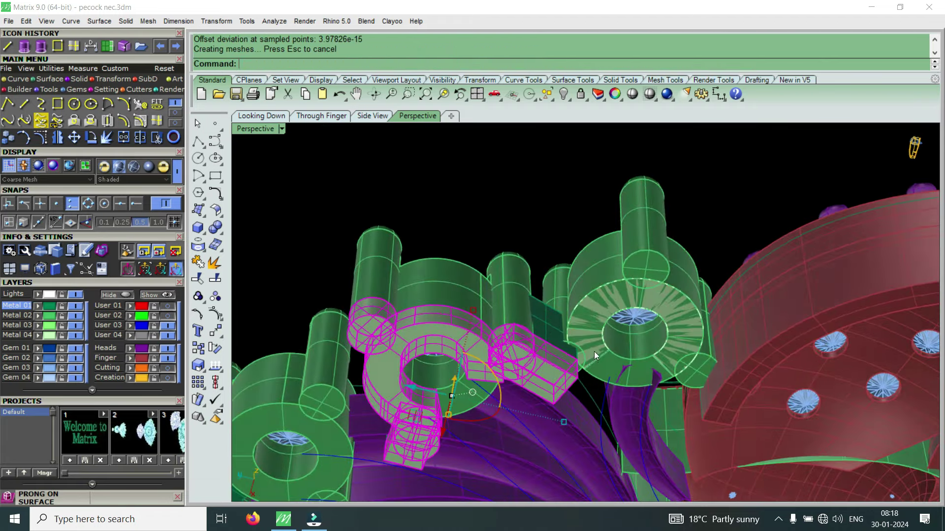
Pick the prong surfaces around the round gem setting via the Selection Menu.
{"action": "scroll", "coordinate": [585, 354], "scroll_direction": "up", "scroll_amount": 5}
{"action": "scroll", "coordinate": [570, 364], "scroll_direction": "up", "scroll_amount": 2}
{"action": "left_click", "coordinate": [583, 396]}
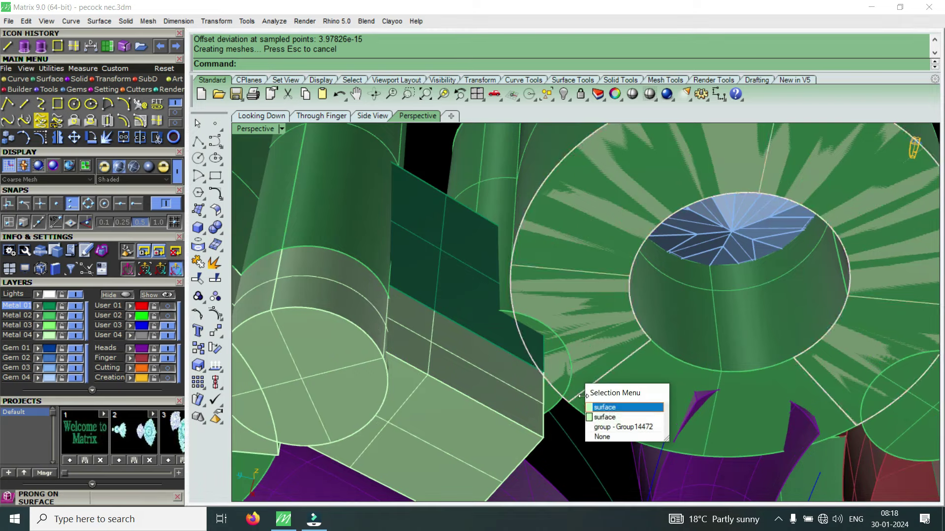
{"action": "left_click", "coordinate": [604, 416]}
{"action": "left_click", "coordinate": [583, 335]}
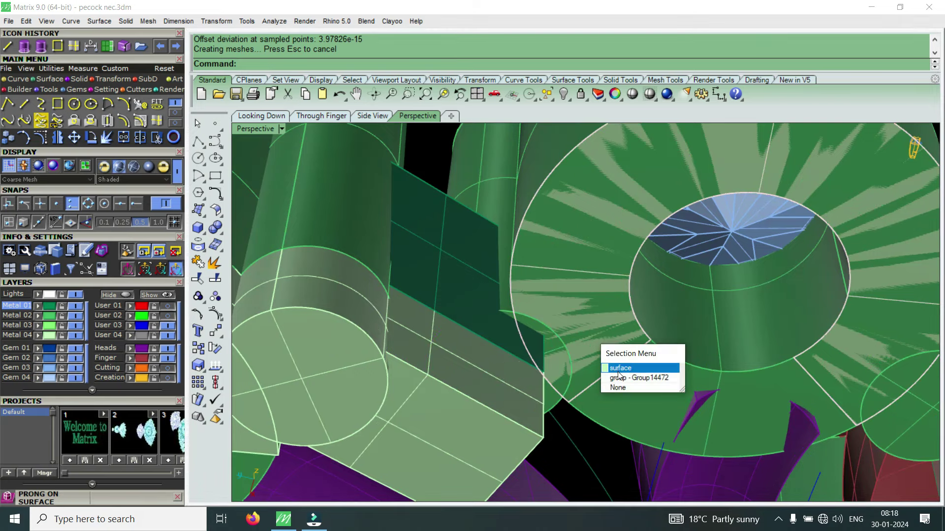
{"action": "left_click", "coordinate": [618, 370]}
{"action": "left_click", "coordinate": [553, 361]}
{"action": "left_click", "coordinate": [585, 396]}
Add the top prong circles and another prong surface to the selection.
{"action": "scroll", "coordinate": [772, 384], "scroll_direction": "down", "scroll_amount": 3}
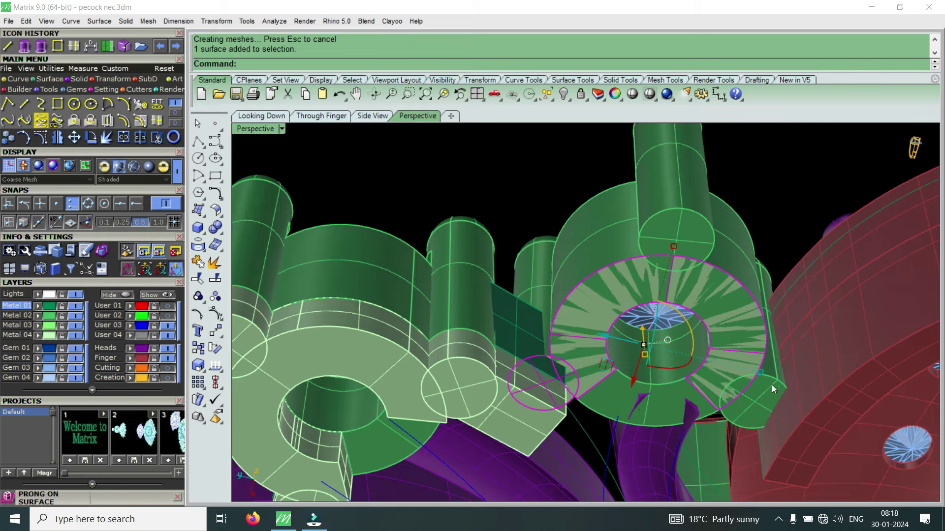
{"action": "scroll", "coordinate": [749, 368], "scroll_direction": "up", "scroll_amount": 3}
{"action": "scroll", "coordinate": [673, 265], "scroll_direction": "down", "scroll_amount": 3}
{"action": "left_click", "coordinate": [689, 253]}
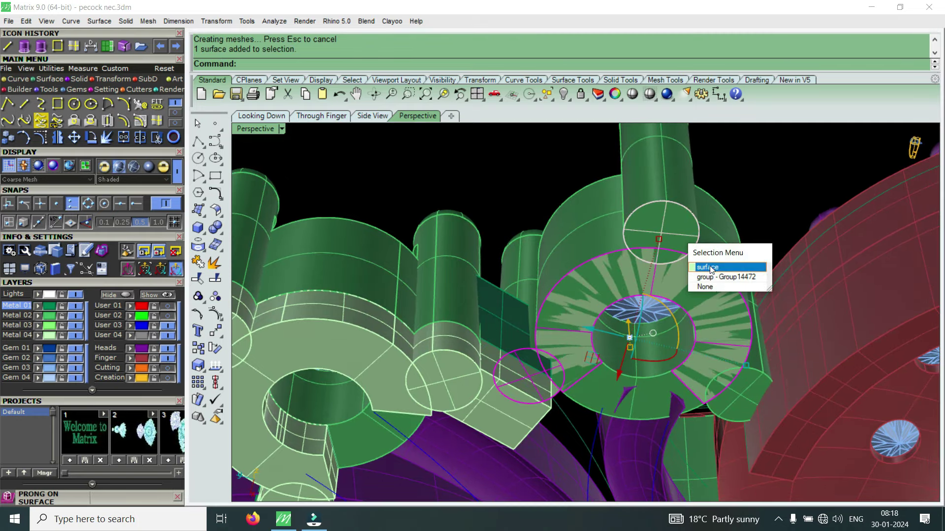
{"action": "left_click", "coordinate": [712, 266]}
{"action": "left_click", "coordinate": [763, 405]}
{"action": "left_click", "coordinate": [774, 427]}
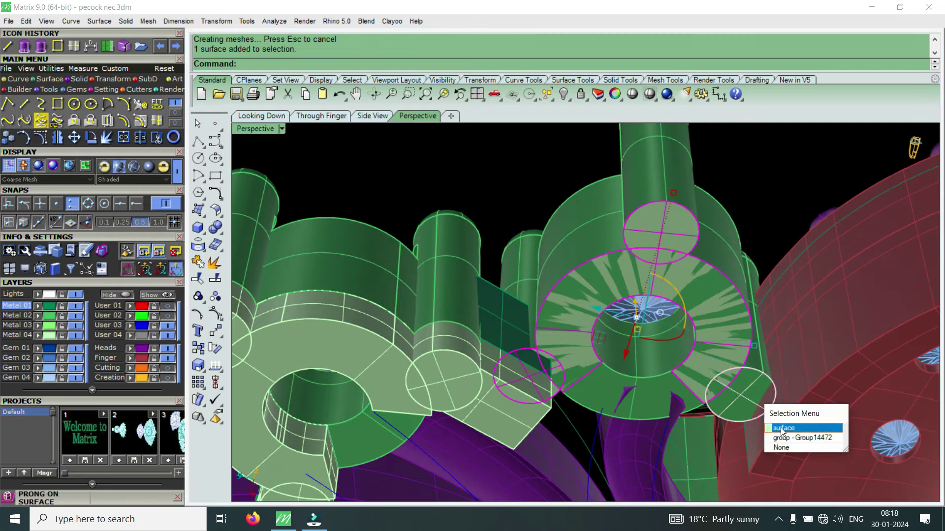
{"action": "scroll", "coordinate": [709, 335], "scroll_direction": "down", "scroll_amount": 3}
{"action": "right_click_drag", "start_coordinate": [709, 335], "coordinate": [698, 408]}
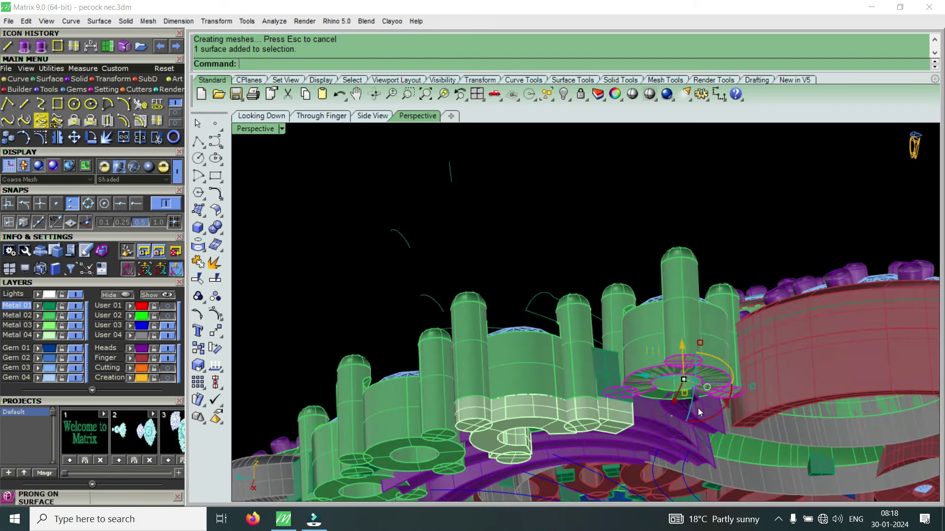
Offset the selected prong surfaces by 0.6 into solids using the o alias.
{"action": "type", "text": "o"}
{"action": "key", "text": "Return"}
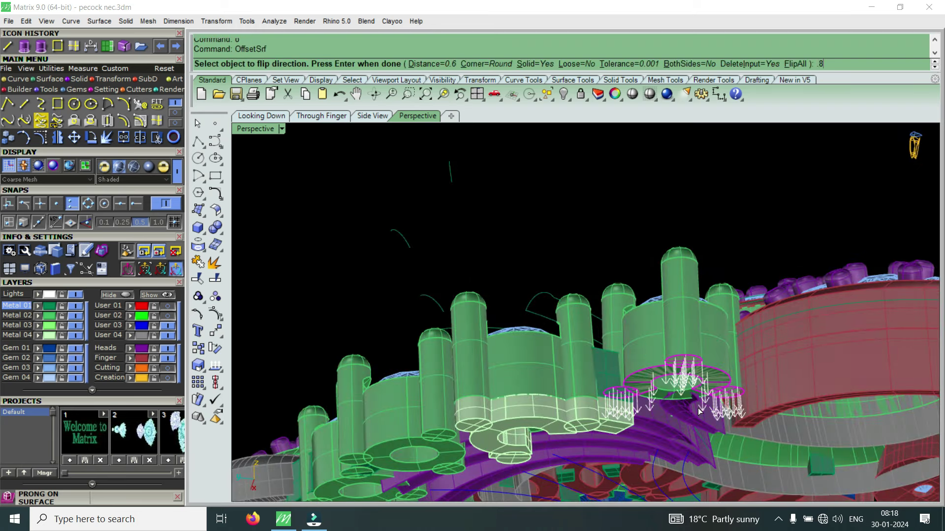
{"action": "key", "text": "Return"}
{"action": "mouse_move", "coordinate": [666, 437]}
{"action": "right_mouse_down"}
{"action": "mouse_move", "coordinate": [640, 415]}
{"action": "mouse_move", "coordinate": [607, 332]}
{"action": "right_mouse_up"}
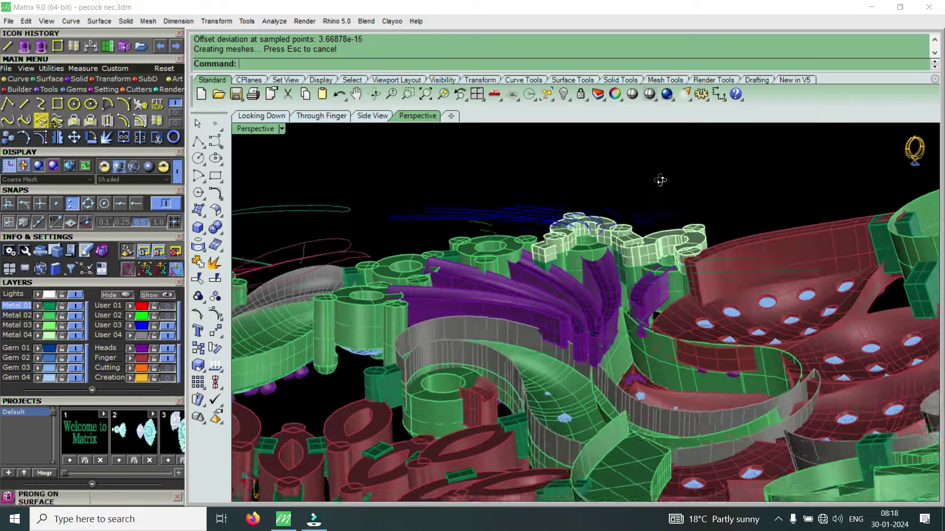
Orbit around the offset prong heads, then out to a top-down view of the piece.
{"action": "right_click_drag", "start_coordinate": [607, 332], "coordinate": [601, 312]}
{"action": "scroll", "coordinate": [708, 292], "scroll_direction": "up", "scroll_amount": 3}
{"action": "mouse_move", "coordinate": [707, 292]}
{"action": "right_mouse_down"}
{"action": "mouse_move", "coordinate": [518, 274]}
{"action": "mouse_move", "coordinate": [417, 304]}
{"action": "mouse_move", "coordinate": [462, 291]}
{"action": "mouse_move", "coordinate": [438, 365]}
{"action": "mouse_move", "coordinate": [498, 312]}
{"action": "mouse_move", "coordinate": [546, 363]}
{"action": "right_mouse_up"}
{"action": "right_click_drag", "start_coordinate": [413, 378], "coordinate": [488, 372]}
{"action": "scroll", "coordinate": [488, 372], "scroll_direction": "down", "scroll_amount": 3}
{"action": "mouse_move", "coordinate": [790, 411]}
{"action": "right_mouse_down"}
{"action": "mouse_move", "coordinate": [775, 402]}
{"action": "mouse_move", "coordinate": [705, 450]}
{"action": "mouse_move", "coordinate": [694, 330]}
{"action": "mouse_move", "coordinate": [564, 428]}
{"action": "right_mouse_up"}
{"action": "scroll", "coordinate": [563, 428], "scroll_direction": "up", "scroll_amount": 3}
{"action": "scroll", "coordinate": [362, 416], "scroll_direction": "up", "scroll_amount": 3}
{"action": "scroll", "coordinate": [341, 438], "scroll_direction": "up", "scroll_amount": 3}
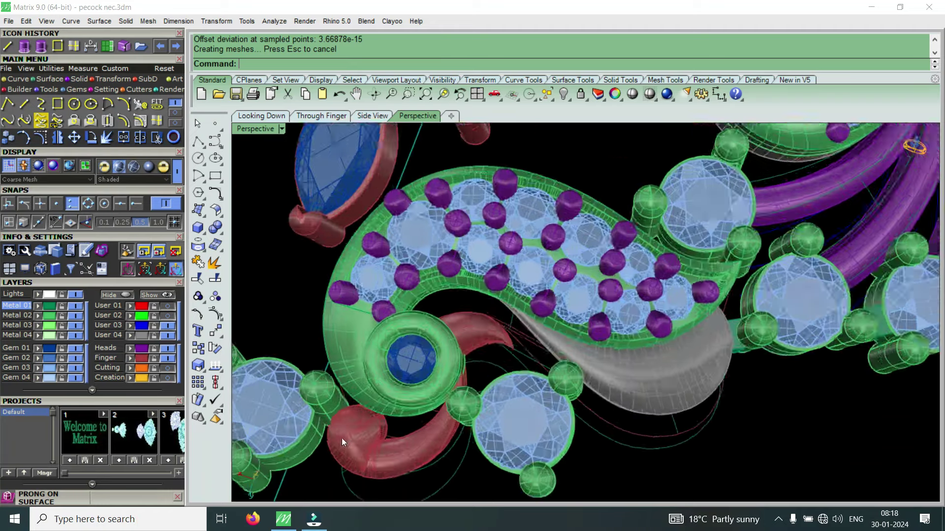
{"action": "right_click_drag", "start_coordinate": [342, 438], "coordinate": [605, 354]}
{"action": "scroll", "coordinate": [523, 392], "scroll_direction": "down", "scroll_amount": 2}
{"action": "scroll", "coordinate": [625, 374], "scroll_direction": "up", "scroll_amount": 3}
{"action": "scroll", "coordinate": [640, 375], "scroll_direction": "down", "scroll_amount": 2}
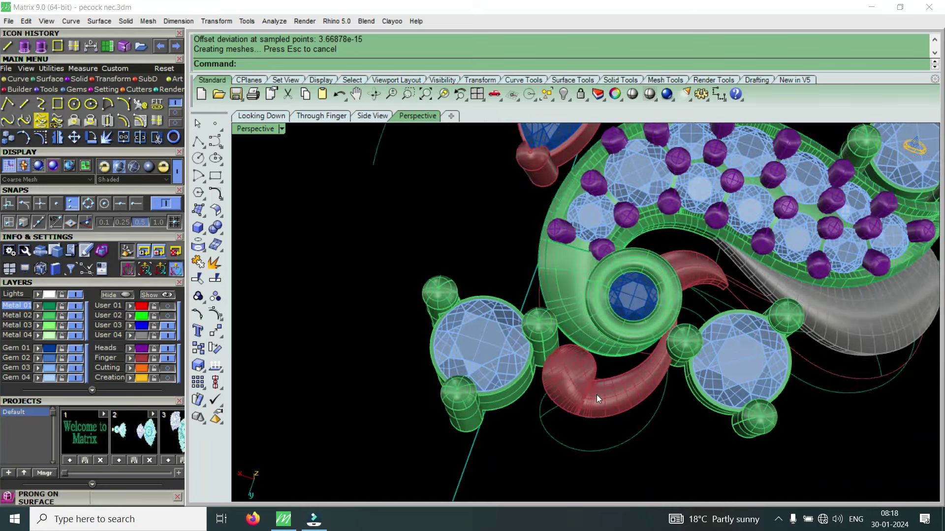
{"action": "scroll", "coordinate": [627, 423], "scroll_direction": "down", "scroll_amount": 1}
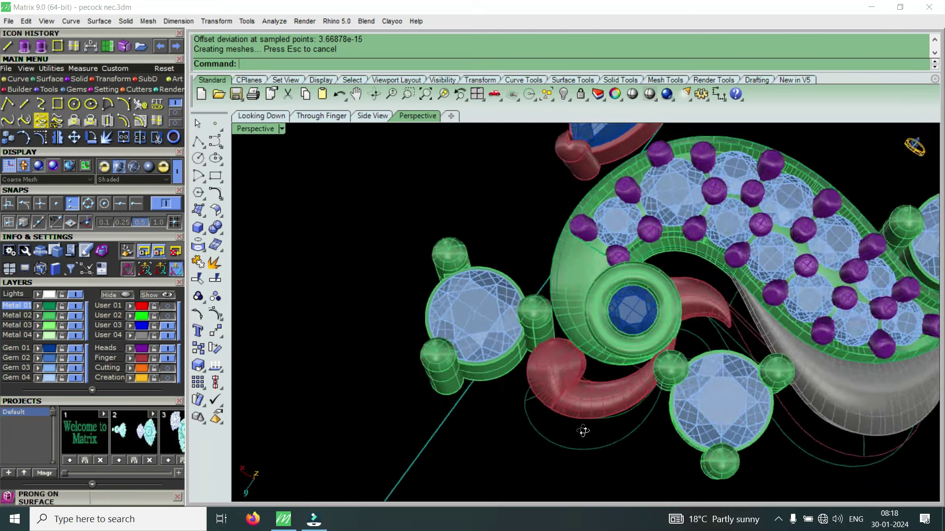
{"action": "scroll", "coordinate": [515, 366], "scroll_direction": "down", "scroll_amount": 3}
{"action": "scroll", "coordinate": [515, 365], "scroll_direction": "down", "scroll_amount": 2}
{"action": "scroll", "coordinate": [752, 253], "scroll_direction": "down", "scroll_amount": 1}
{"action": "scroll", "coordinate": [738, 263], "scroll_direction": "up", "scroll_amount": 5}
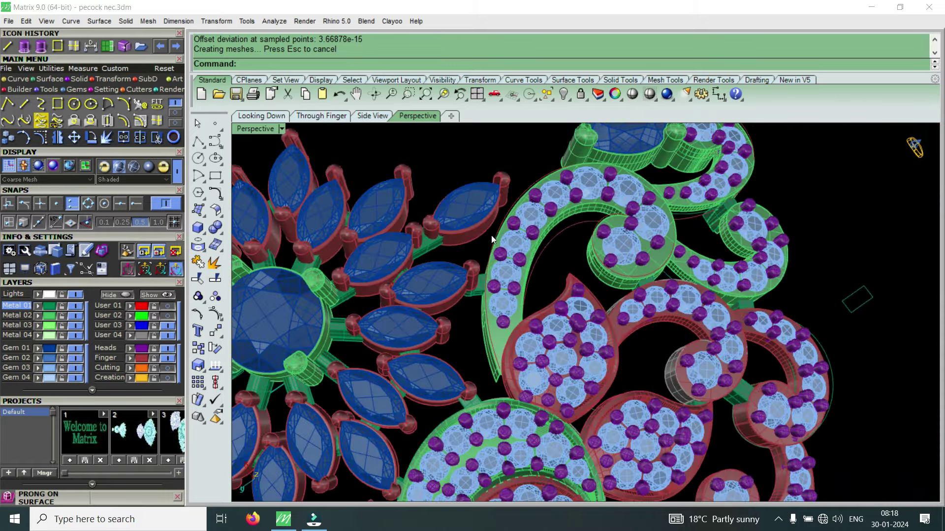
Maximize the Looking Down view and turn on layer User 02's peacock sketch.
{"action": "double_click", "coordinate": [259, 128]}
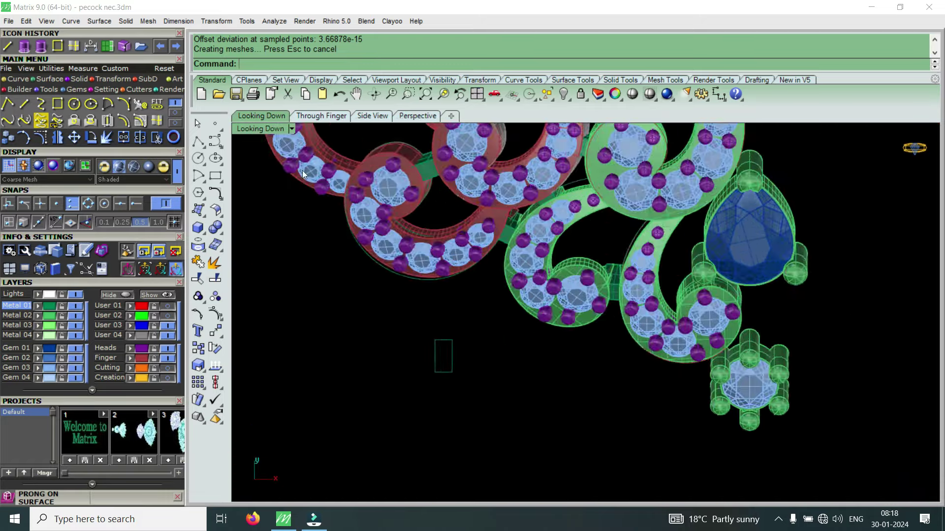
{"action": "scroll", "coordinate": [468, 399], "scroll_direction": "down", "scroll_amount": 2}
{"action": "left_click", "coordinate": [167, 317]}
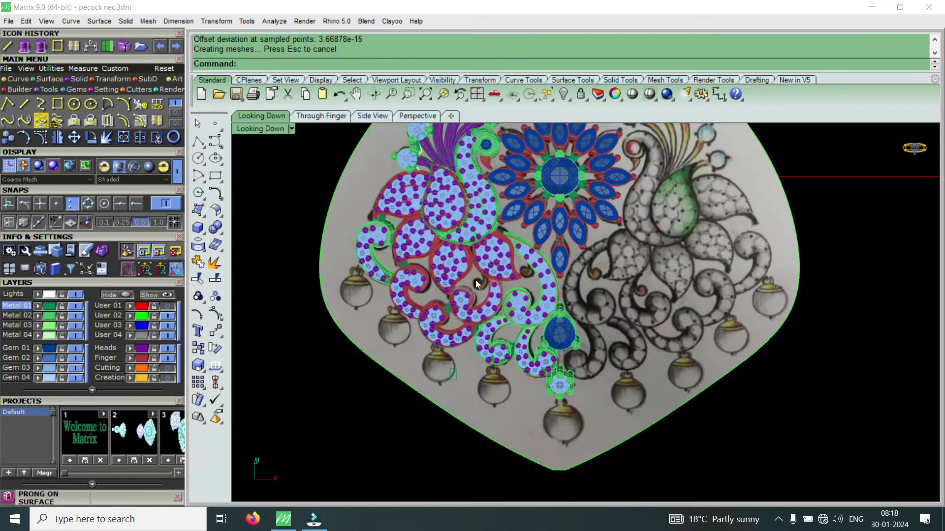
{"action": "scroll", "coordinate": [476, 284], "scroll_direction": "up", "scroll_amount": 3}
{"action": "scroll", "coordinate": [487, 281], "scroll_direction": "up", "scroll_amount": 2}
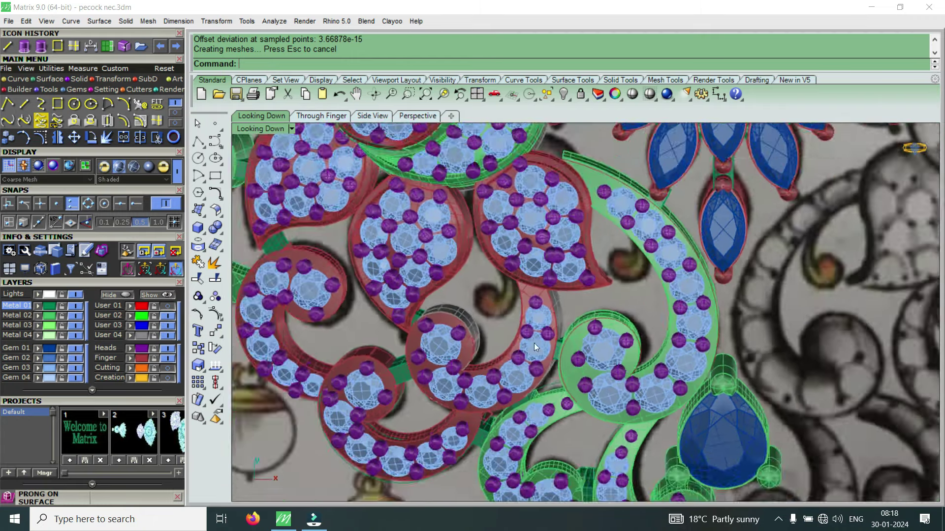
{"action": "scroll", "coordinate": [533, 344], "scroll_direction": "down", "scroll_amount": 1}
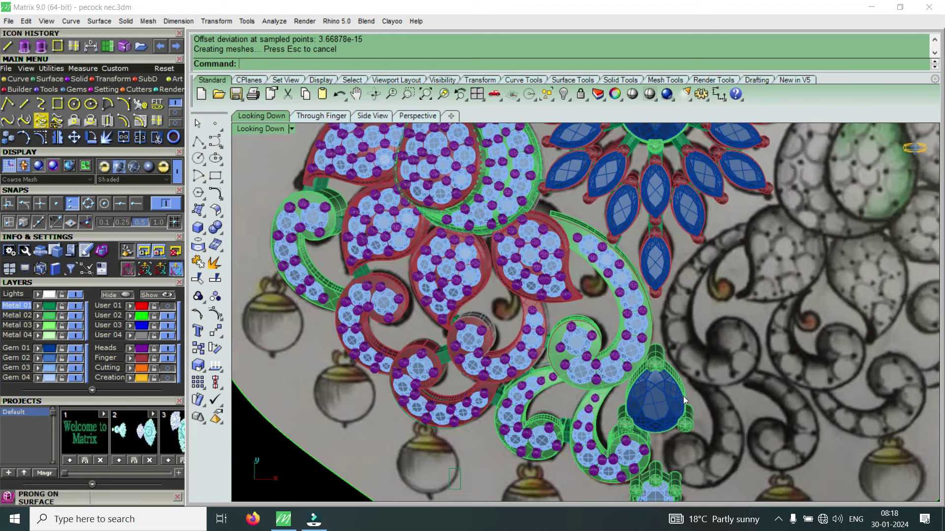
{"action": "scroll", "coordinate": [647, 400], "scroll_direction": "down", "scroll_amount": 2}
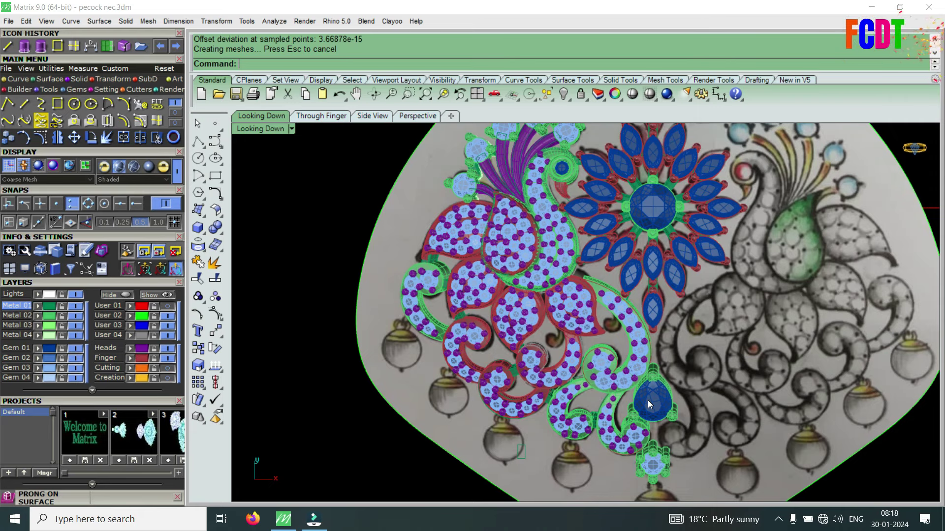
{"action": "scroll", "coordinate": [566, 436], "scroll_direction": "down", "scroll_amount": 2}
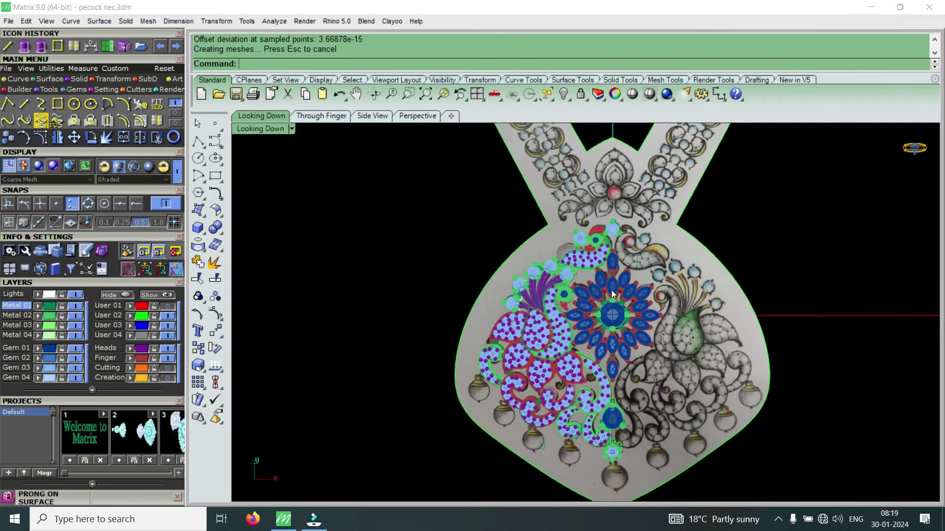
{"action": "scroll", "coordinate": [608, 256], "scroll_direction": "up", "scroll_amount": 3}
{"action": "scroll", "coordinate": [625, 232], "scroll_direction": "up", "scroll_amount": 4}
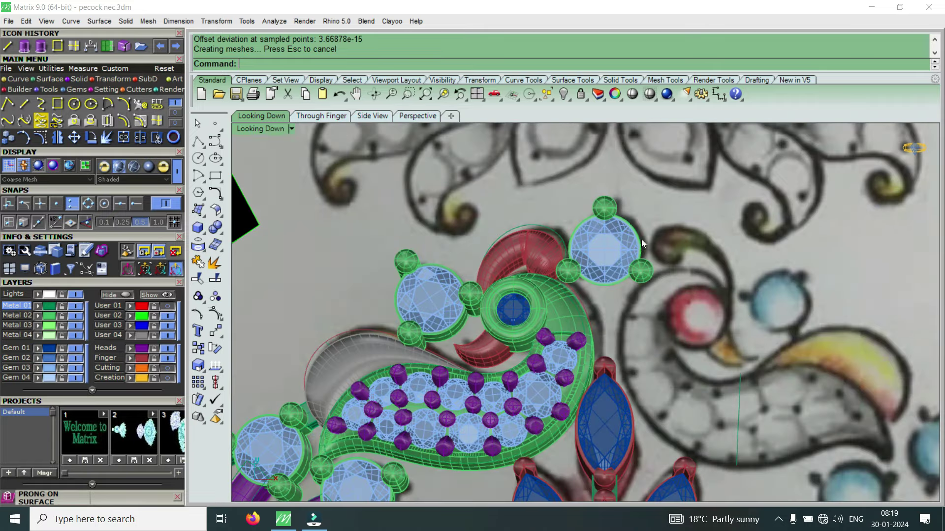
Copy the red crest piece and place the copy among the lower paisley shapes.
{"action": "left_click", "coordinate": [538, 255]}
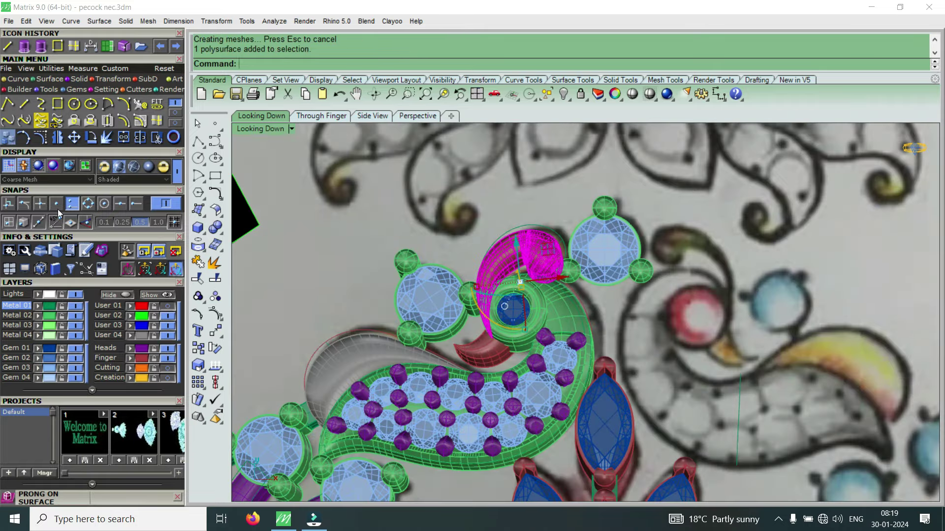
{"action": "key", "text": "ctrl+c"}
{"action": "left_click", "coordinate": [473, 245]}
{"action": "scroll", "coordinate": [517, 239], "scroll_direction": "down", "scroll_amount": 3}
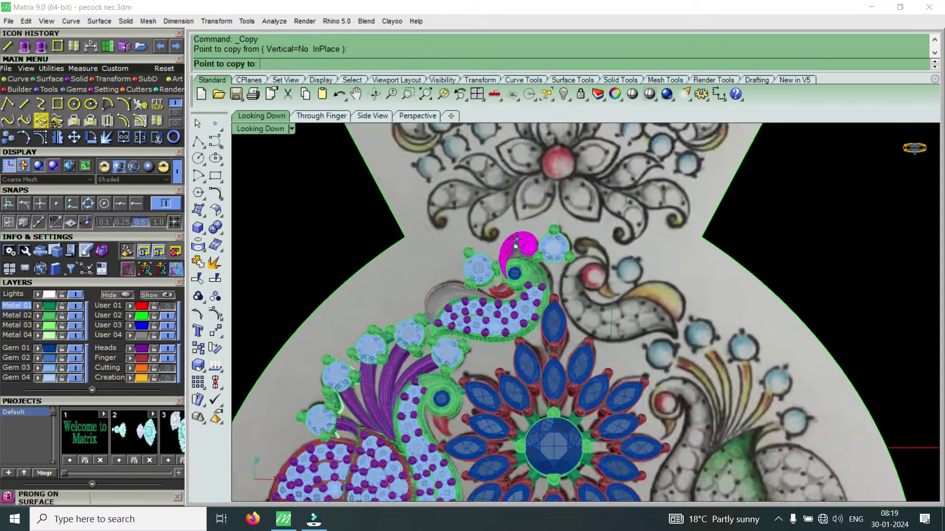
{"action": "scroll", "coordinate": [516, 240], "scroll_direction": "down", "scroll_amount": 3}
{"action": "scroll", "coordinate": [507, 399], "scroll_direction": "up", "scroll_amount": 3}
{"action": "scroll", "coordinate": [452, 449], "scroll_direction": "up", "scroll_amount": 2}
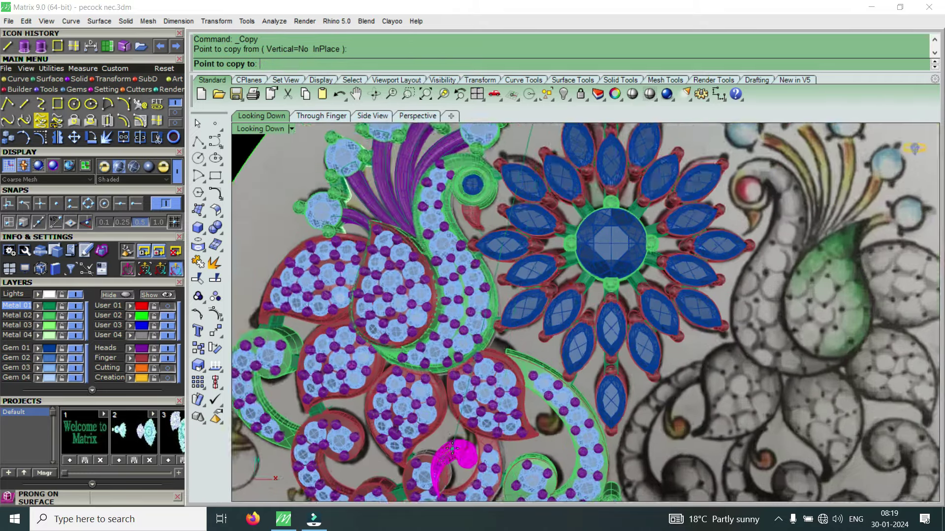
{"action": "scroll", "coordinate": [452, 449], "scroll_direction": "up", "scroll_amount": 1}
{"action": "left_click", "coordinate": [452, 445]}
{"action": "key", "text": "Return"}
{"action": "scroll", "coordinate": [463, 438], "scroll_direction": "up", "scroll_amount": 1}
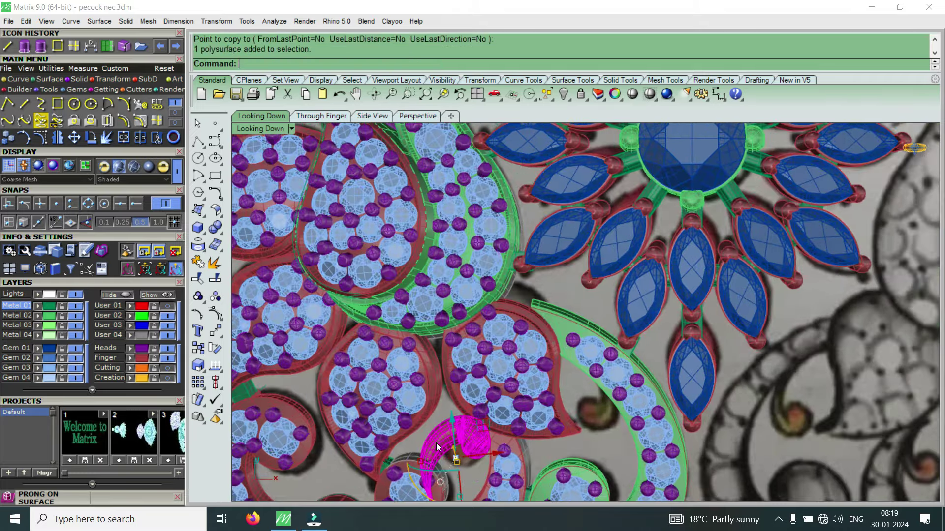
{"action": "scroll", "coordinate": [445, 480], "scroll_direction": "down", "scroll_amount": 2}
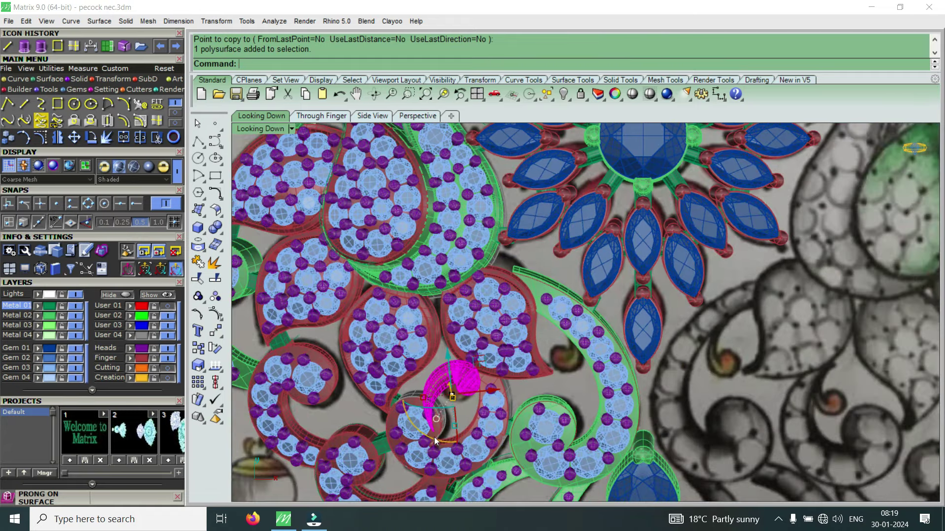
Rotate the crest copy, move it up, and swing its tip left into position.
{"action": "left_click_drag", "start_coordinate": [435, 441], "coordinate": [454, 390]}
{"action": "scroll", "coordinate": [453, 390], "scroll_direction": "up", "scroll_amount": 1}
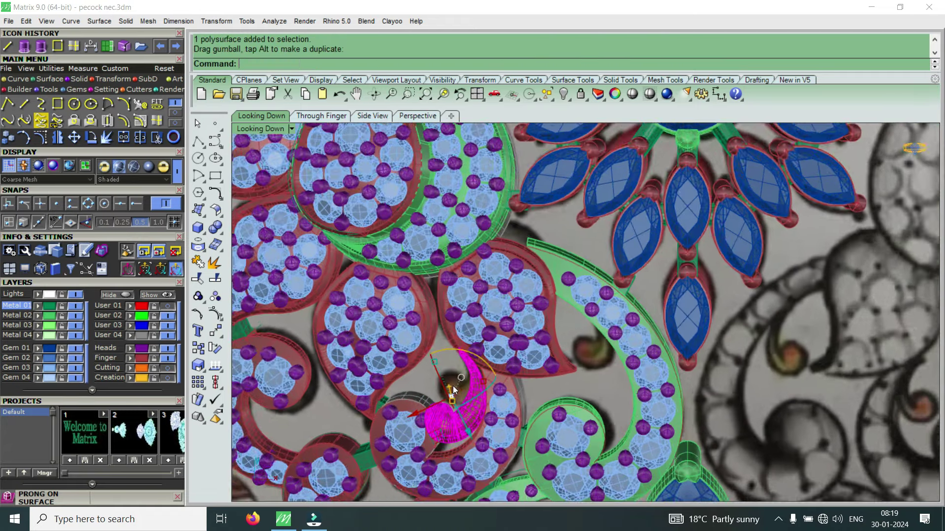
{"action": "scroll", "coordinate": [454, 390], "scroll_direction": "up", "scroll_amount": 1}
{"action": "type", "text": "m"}
{"action": "key", "text": "Return"}
{"action": "left_click", "coordinate": [463, 389]}
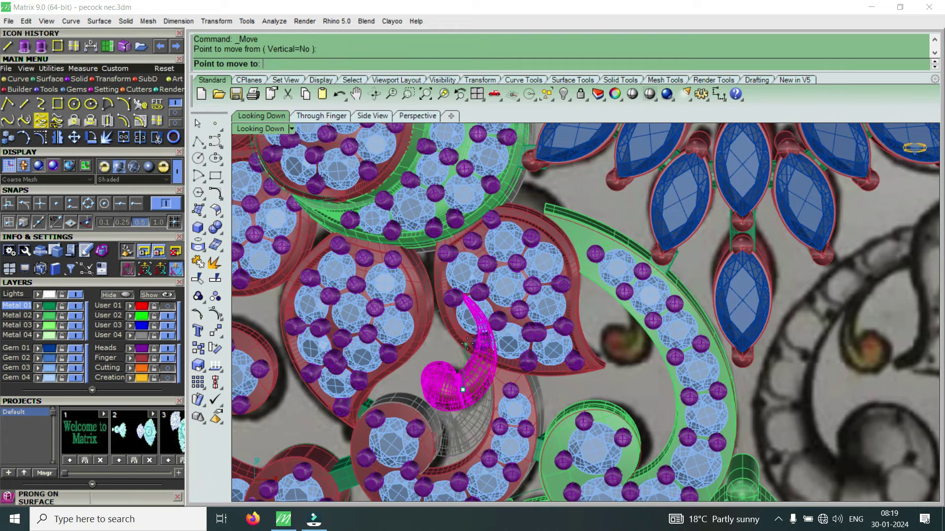
{"action": "left_click", "coordinate": [469, 342]}
{"action": "scroll", "coordinate": [465, 364], "scroll_direction": "up", "scroll_amount": 2}
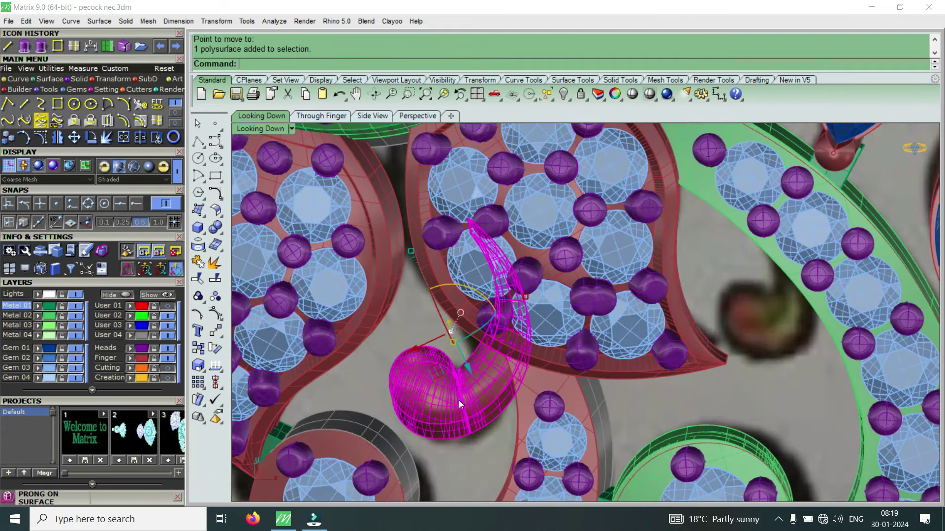
{"action": "mouse_move", "coordinate": [428, 366]}
{"action": "left_mouse_down"}
{"action": "mouse_move", "coordinate": [407, 357]}
{"action": "mouse_move", "coordinate": [444, 376]}
{"action": "left_mouse_up"}
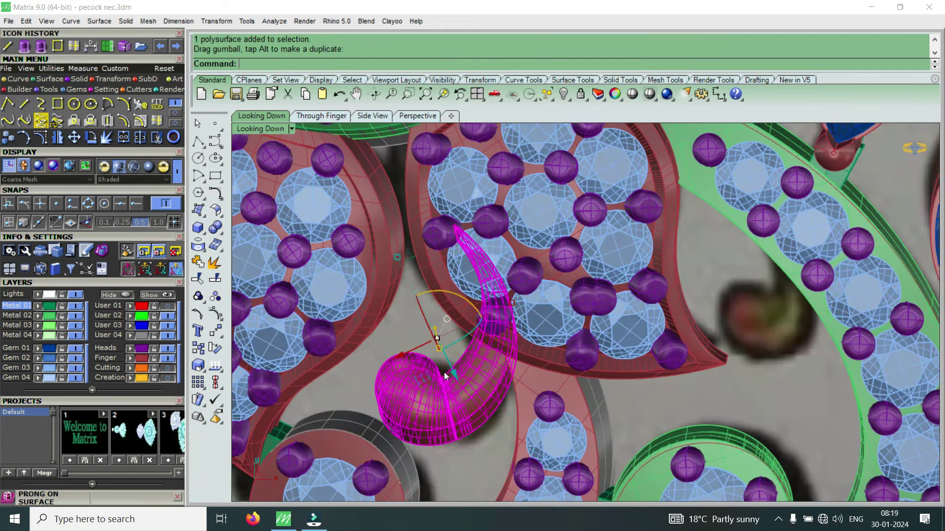
{"action": "left_click_drag", "start_coordinate": [476, 304], "coordinate": [409, 374]}
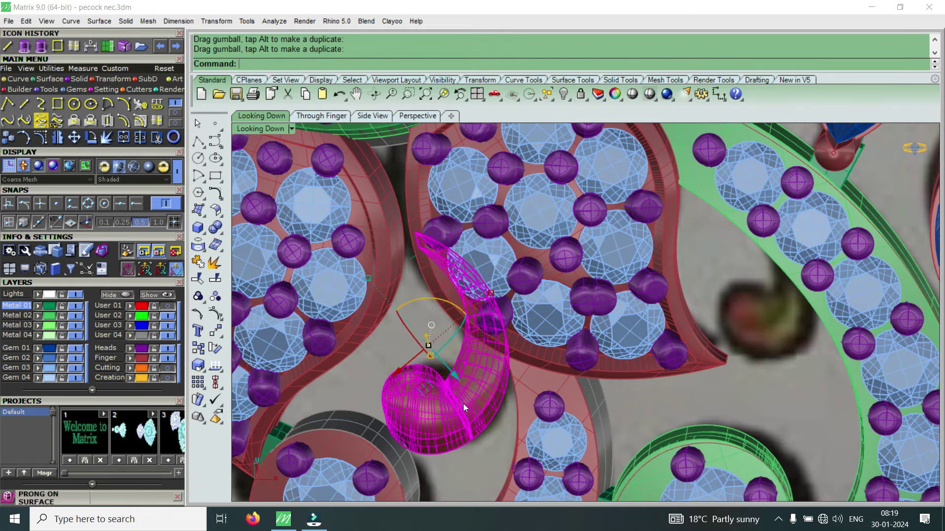
{"action": "key", "text": "Escape"}
{"action": "scroll", "coordinate": [483, 398], "scroll_direction": "down", "scroll_amount": 2}
{"action": "scroll", "coordinate": [484, 398], "scroll_direction": "down", "scroll_amount": 3}
Copy the repositioned curl piece again, placing the duplicate slightly right in the gap.
{"action": "left_click", "coordinate": [467, 406]}
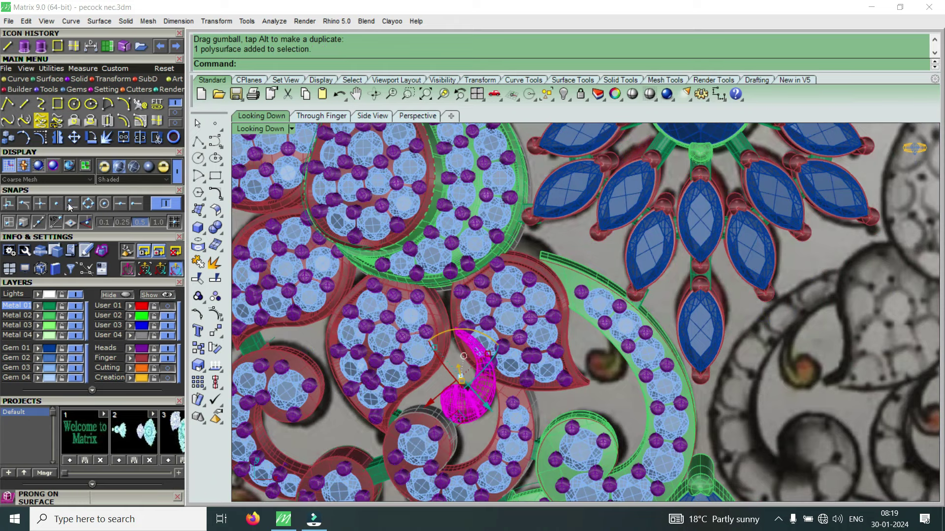
{"action": "left_click", "coordinate": [8, 138]}
{"action": "left_click", "coordinate": [591, 362]}
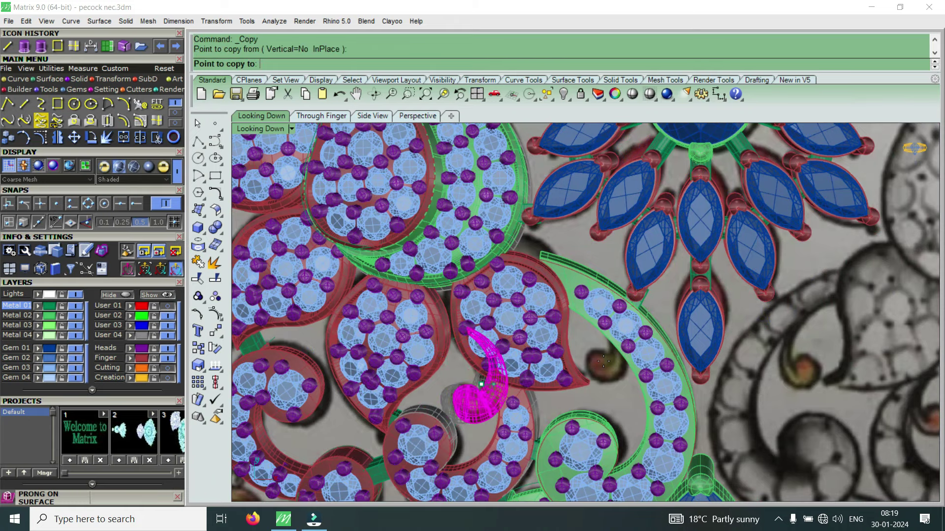
{"action": "left_click", "coordinate": [611, 354]}
{"action": "key", "text": "Return"}
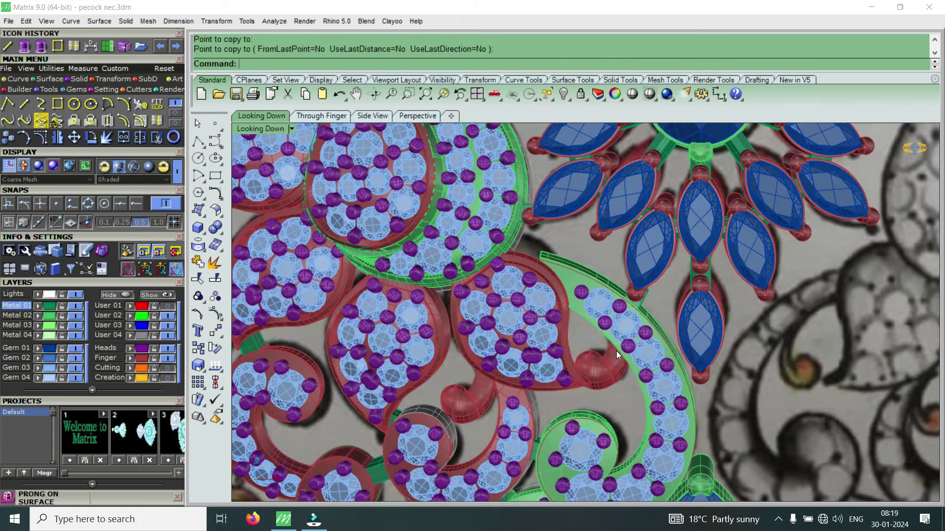
{"action": "scroll", "coordinate": [616, 351], "scroll_direction": "down", "scroll_amount": 3}
{"action": "scroll", "coordinate": [616, 351], "scroll_direction": "down", "scroll_amount": 3}
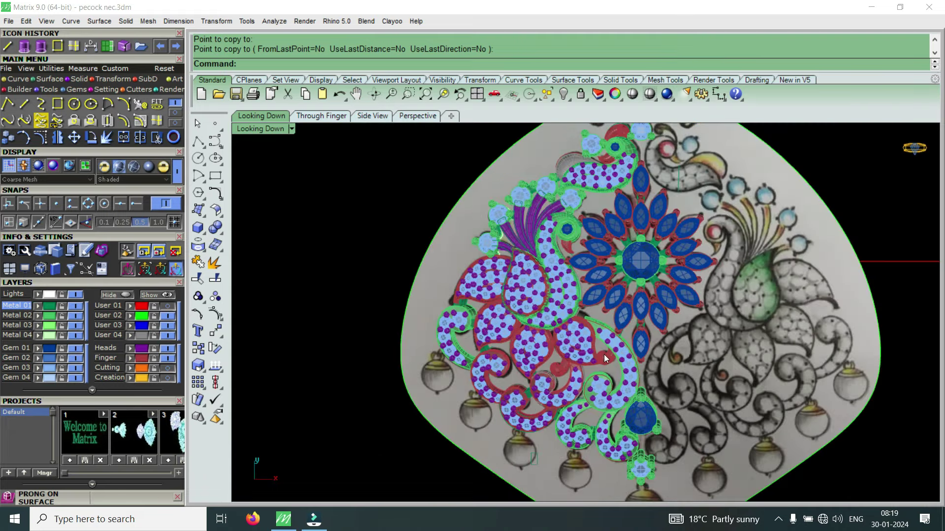
{"action": "scroll", "coordinate": [615, 305], "scroll_direction": "down", "scroll_amount": 5}
Restore the four-viewport layout and maximize the Perspective view.
{"action": "scroll", "coordinate": [629, 254], "scroll_direction": "up", "scroll_amount": 4}
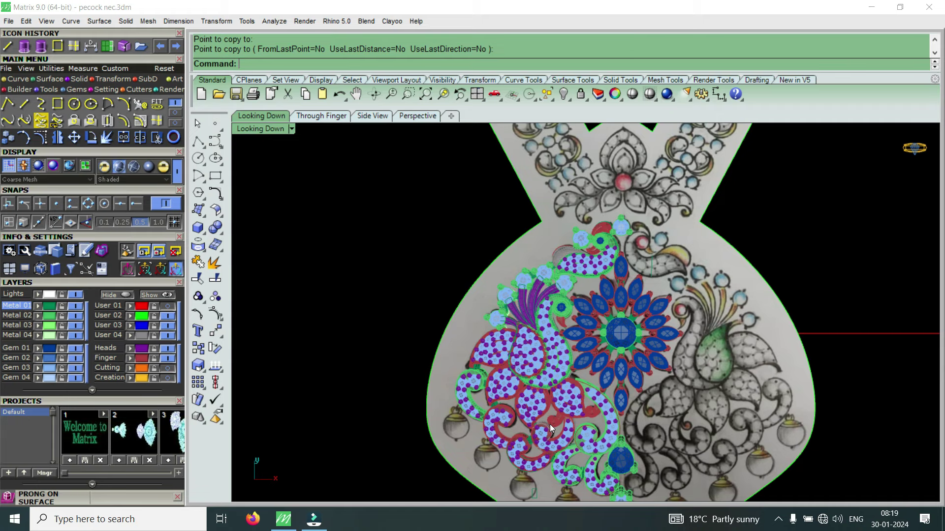
{"action": "scroll", "coordinate": [505, 295], "scroll_direction": "up", "scroll_amount": 2}
{"action": "scroll", "coordinate": [504, 295], "scroll_direction": "up", "scroll_amount": 2}
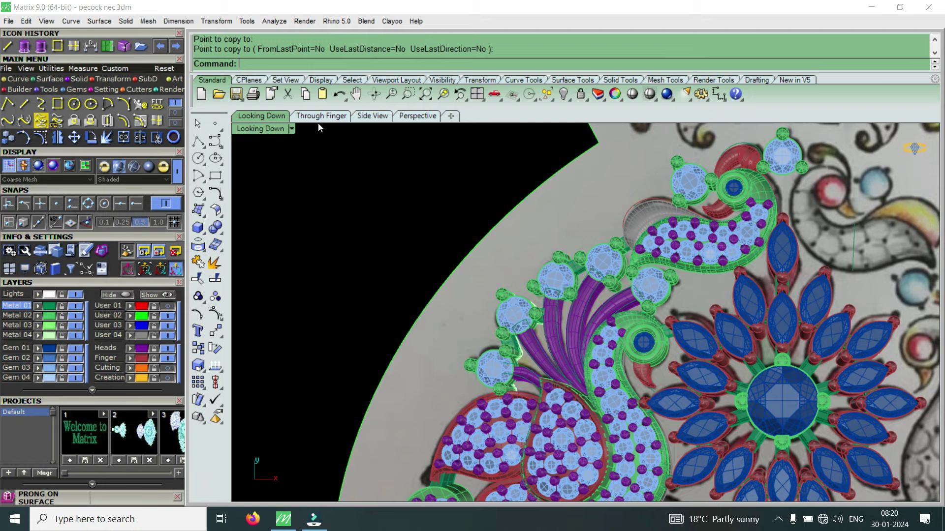
{"action": "double_click", "coordinate": [270, 129]}
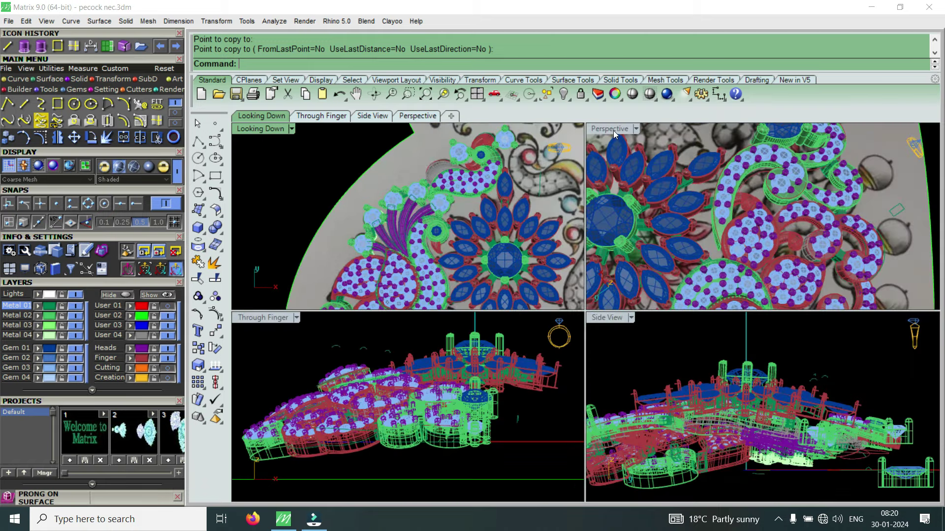
{"action": "double_click", "coordinate": [614, 129]}
Tilt the pendant to an oblique 3D view and window-select its left half.
{"action": "scroll", "coordinate": [631, 235], "scroll_direction": "down", "scroll_amount": 3}
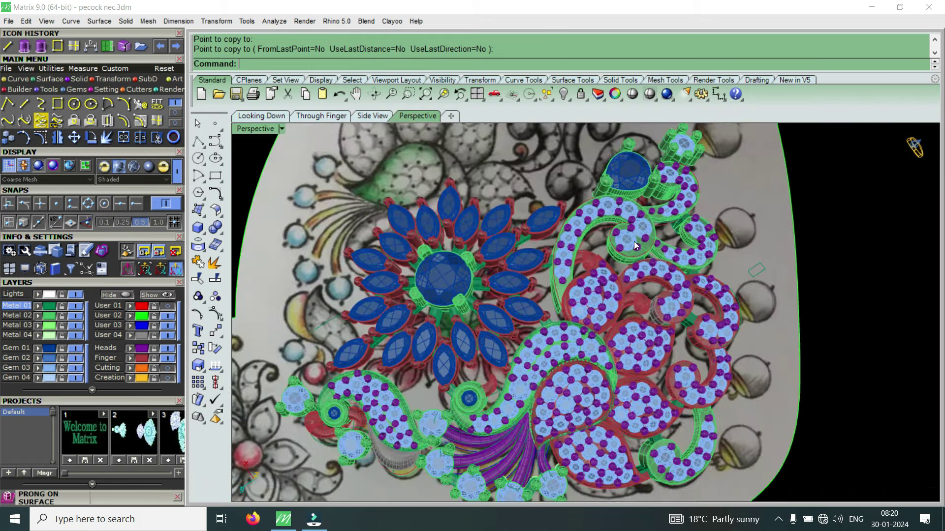
{"action": "scroll", "coordinate": [634, 241], "scroll_direction": "down", "scroll_amount": 1}
{"action": "mouse_move", "coordinate": [619, 389]}
{"action": "right_mouse_down"}
{"action": "mouse_move", "coordinate": [595, 256]}
{"action": "mouse_move", "coordinate": [609, 319]}
{"action": "mouse_move", "coordinate": [545, 371]}
{"action": "right_mouse_up"}
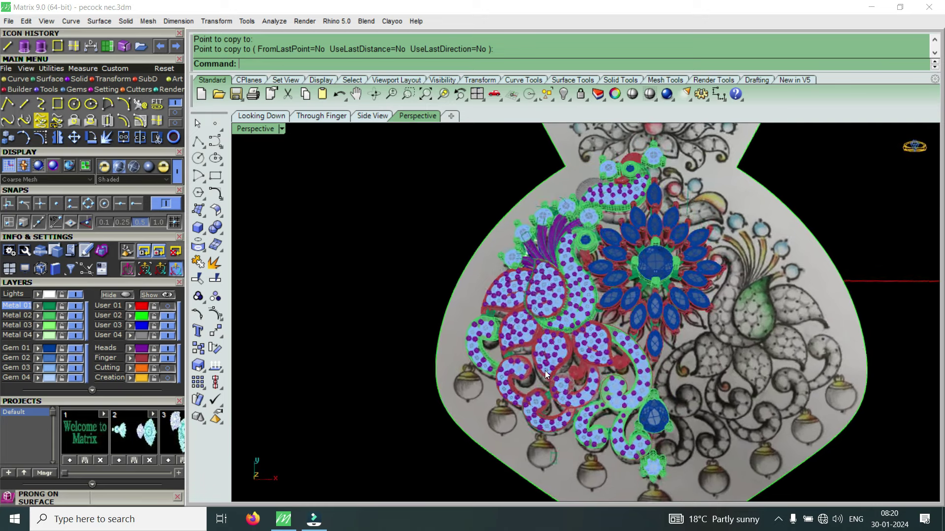
{"action": "scroll", "coordinate": [515, 378], "scroll_direction": "down", "scroll_amount": 2}
{"action": "left_click_drag", "start_coordinate": [404, 459], "coordinate": [621, 217]}
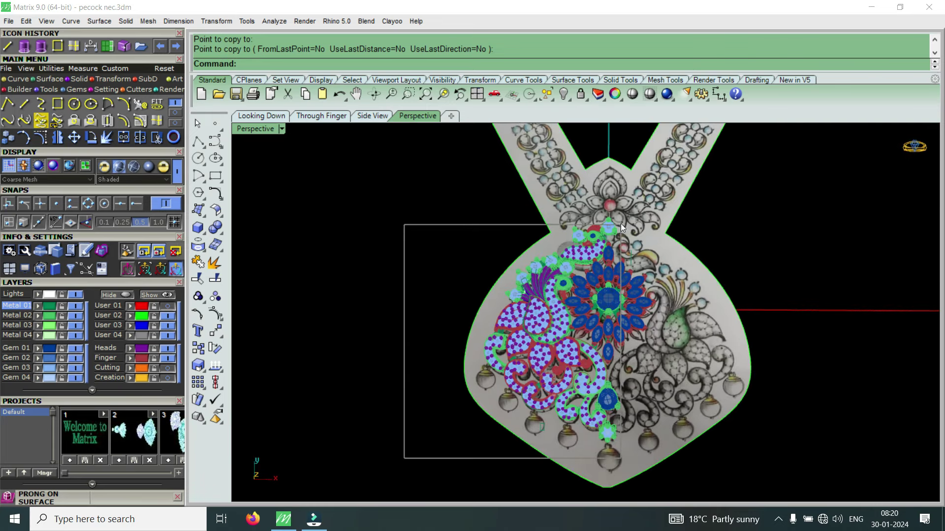
Deselect the top-centre bead and the bottom-centre gem and bead from the selection.
{"action": "scroll", "coordinate": [622, 221], "scroll_direction": "up", "scroll_amount": 2}
{"action": "scroll", "coordinate": [621, 222], "scroll_direction": "up", "scroll_amount": 2}
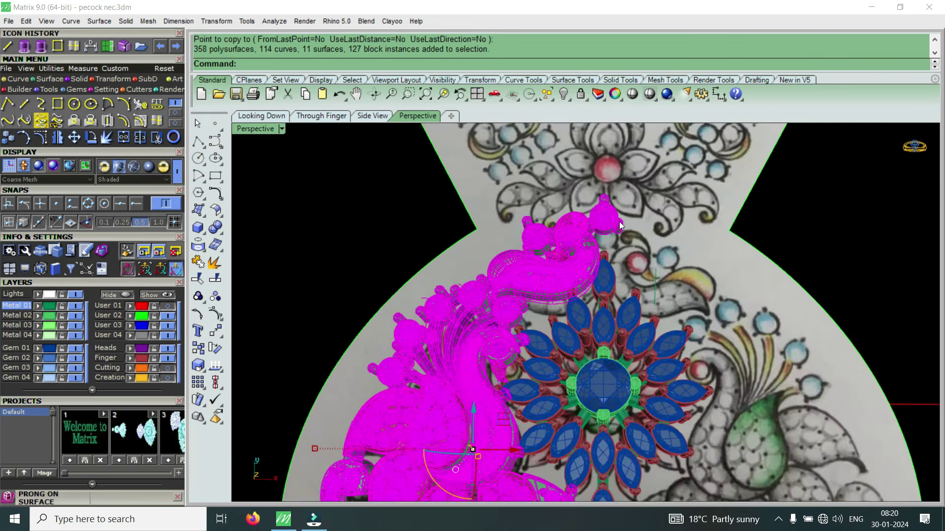
{"action": "left_click", "coordinate": [618, 221], "text": "ctrl"}
{"action": "scroll", "coordinate": [618, 221], "scroll_direction": "down", "scroll_amount": 2}
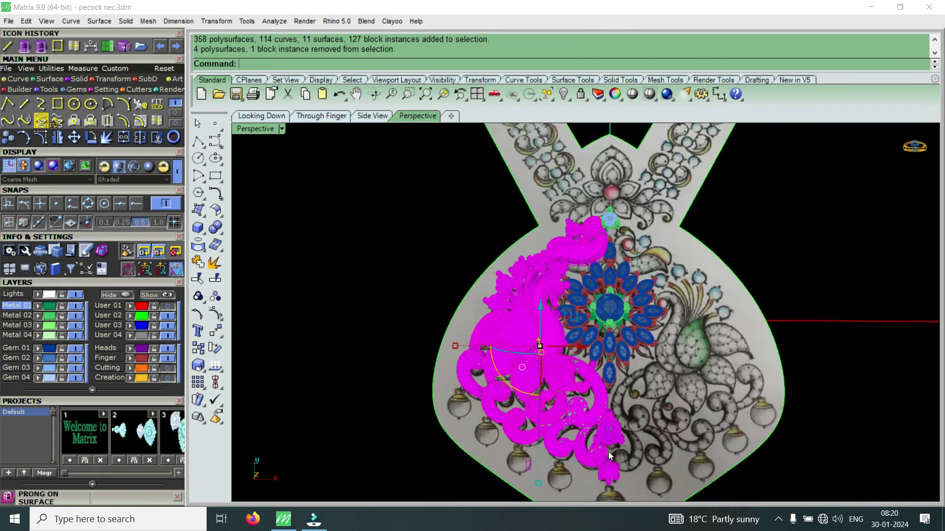
{"action": "scroll", "coordinate": [608, 455], "scroll_direction": "up", "scroll_amount": 2}
{"action": "left_click", "coordinate": [628, 449], "text": "ctrl"}
{"action": "scroll", "coordinate": [622, 474], "scroll_direction": "down", "scroll_amount": 2}
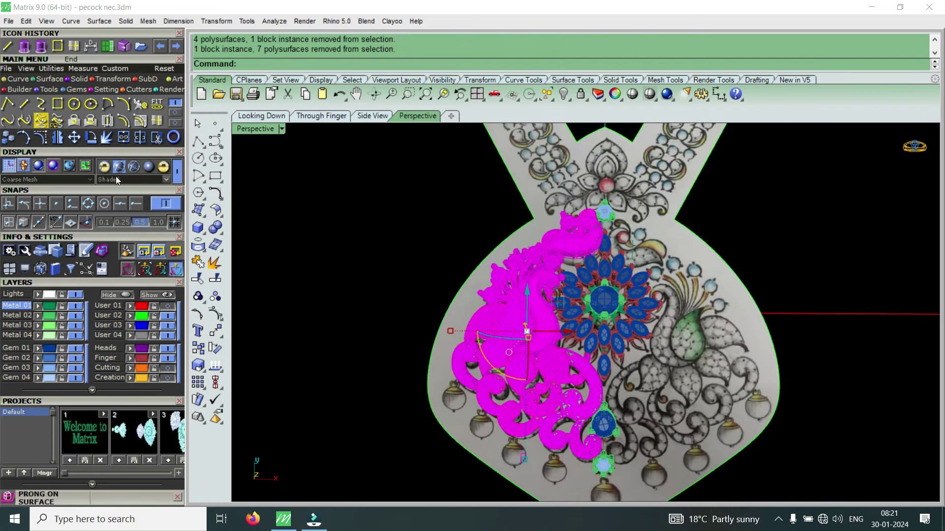
Try mirroring the left half from origin 0, then undo the wrongly oriented copy.
{"action": "left_click", "coordinate": [58, 137]}
{"action": "type", "text": "0"}
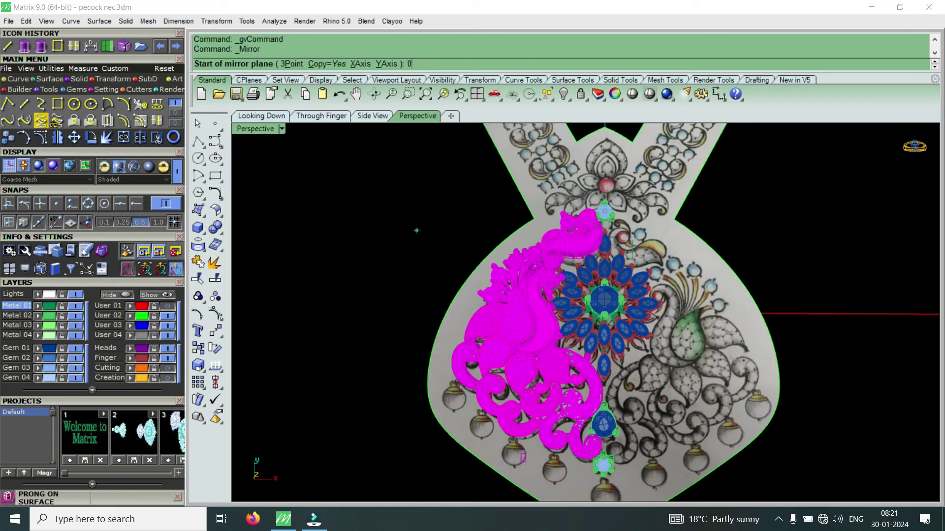
{"action": "key", "text": "Return"}
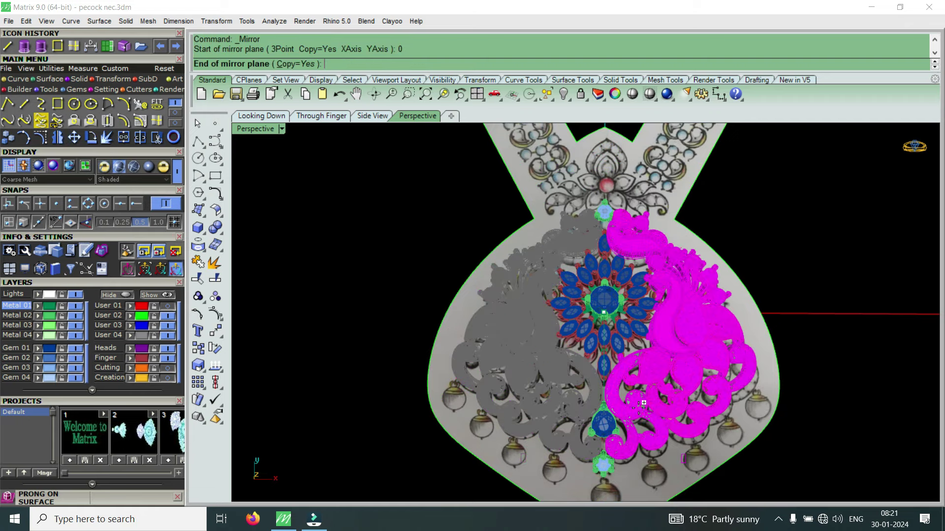
{"action": "key", "text": "F8"}
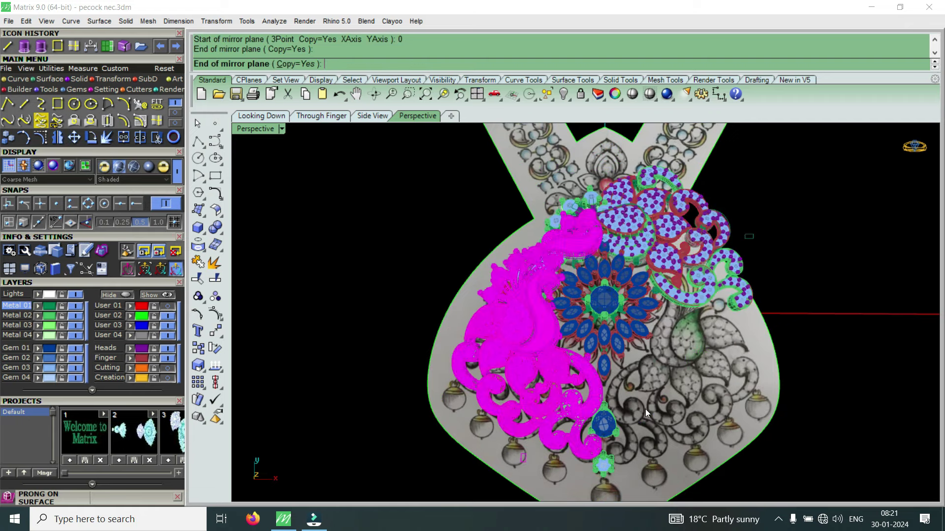
{"action": "left_click", "coordinate": [645, 409]}
{"action": "key", "text": "ctrl+z"}
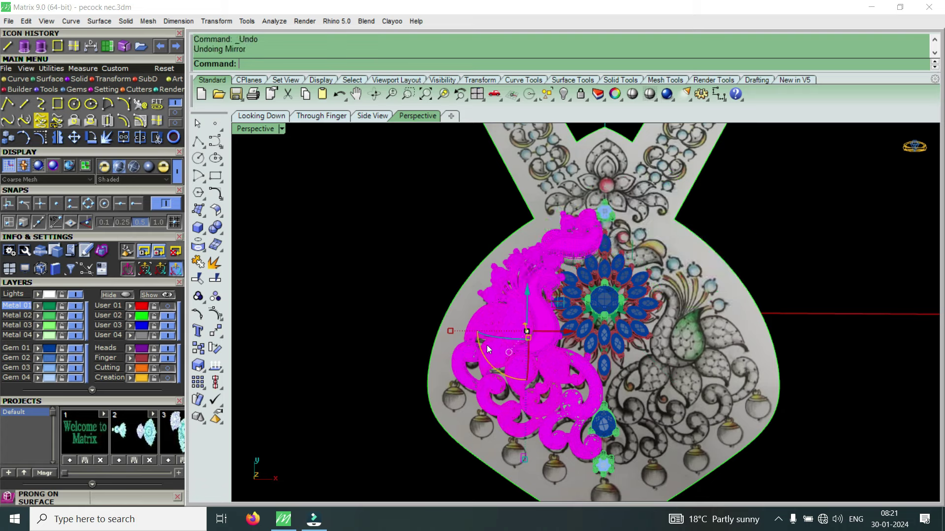
Mirror the left half as a copy across a vertical plane starting at origin 0.
{"action": "left_click", "coordinate": [57, 137]}
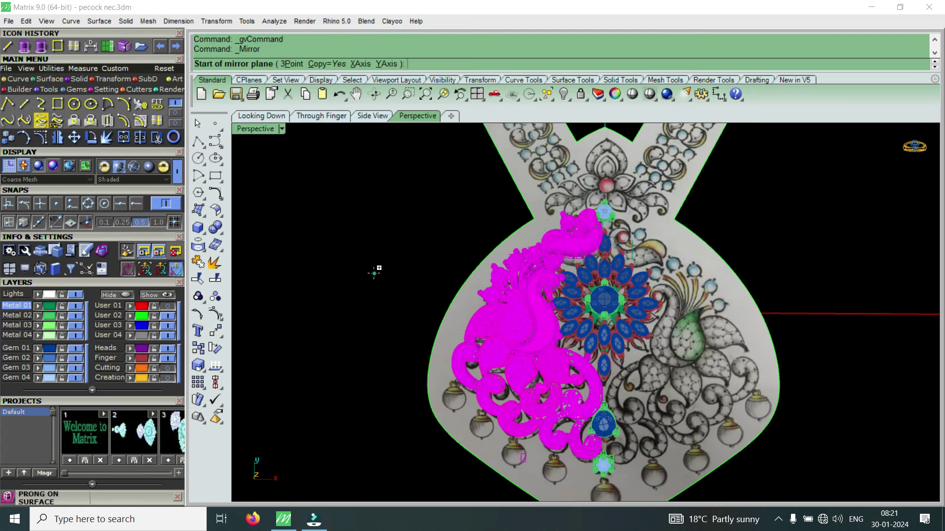
{"action": "type", "text": "0"}
{"action": "key", "text": "Return"}
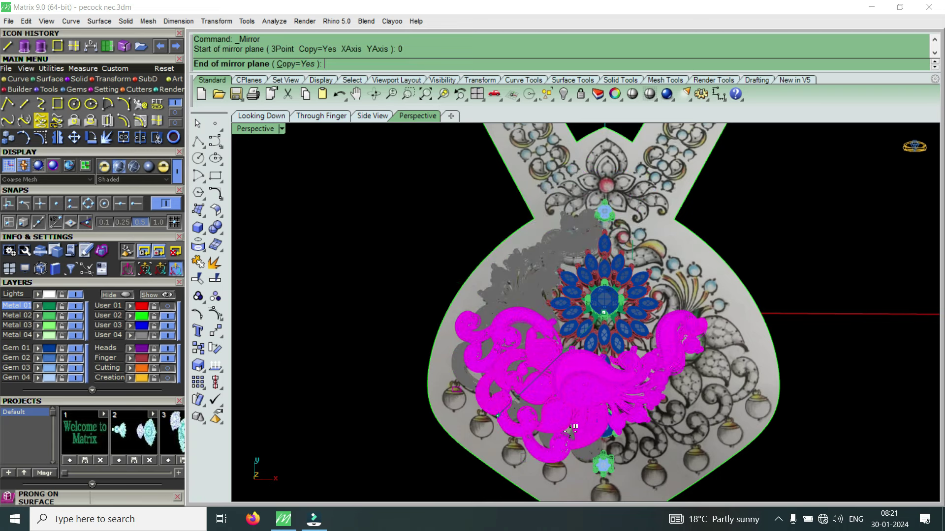
{"action": "left_click", "coordinate": [603, 431]}
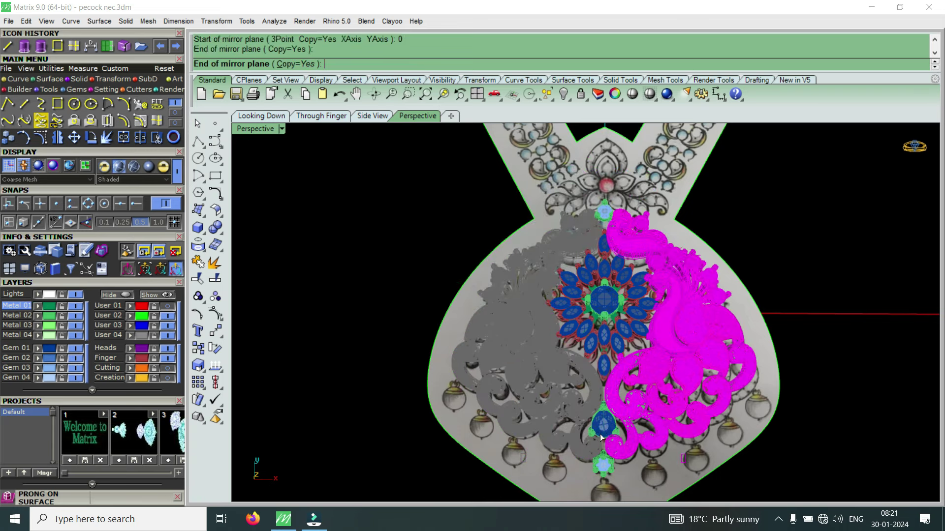
{"action": "left_click", "coordinate": [561, 359]}
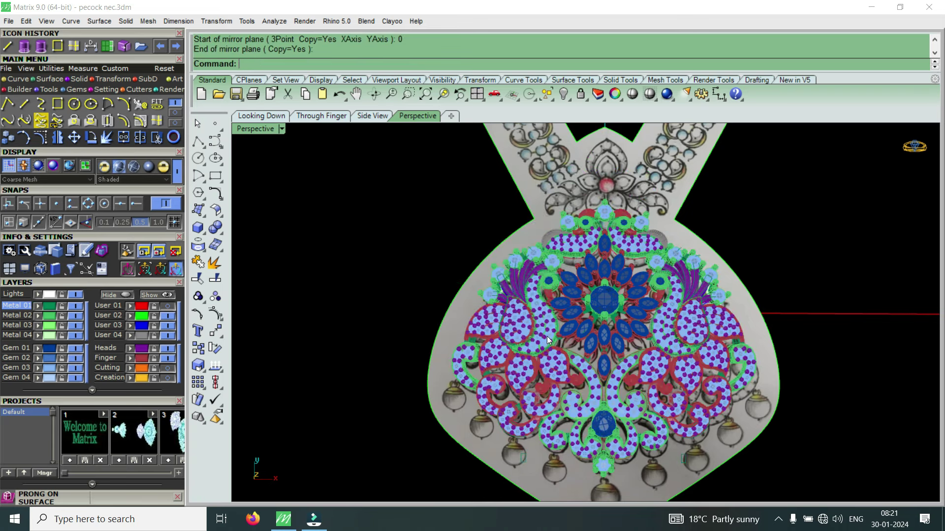
Switch the Perspective view to Machine render mode and hide the reference sketch layer.
{"action": "left_click", "coordinate": [263, 131]}
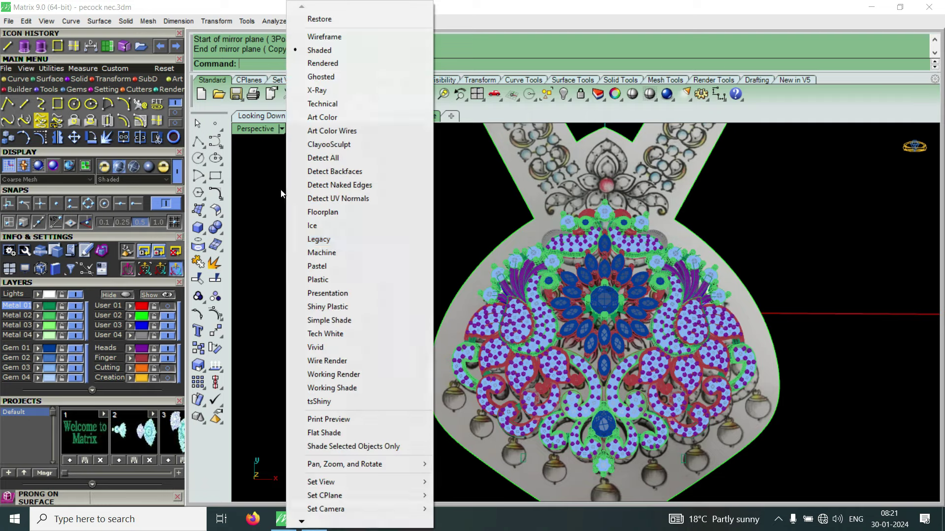
{"action": "left_click", "coordinate": [338, 252]}
{"action": "scroll", "coordinate": [282, 383], "scroll_direction": "up", "scroll_amount": 3}
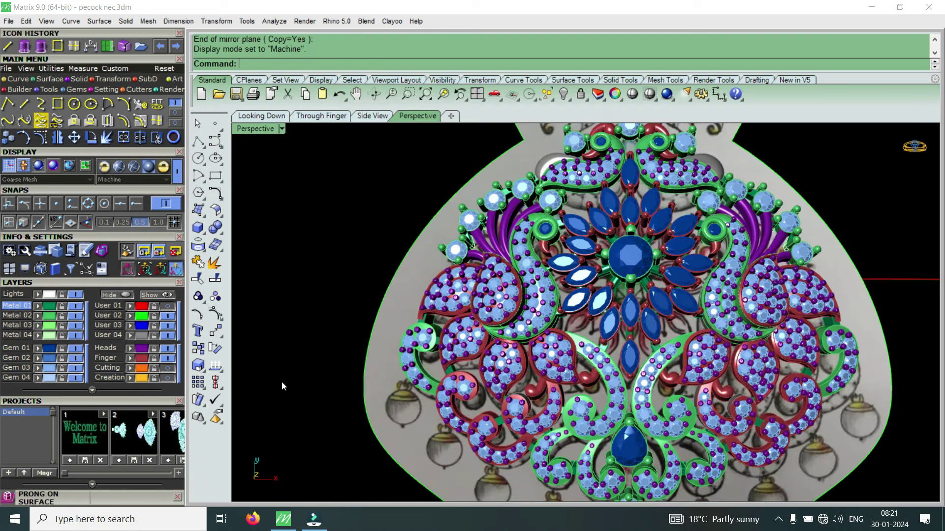
{"action": "left_click", "coordinate": [168, 315]}
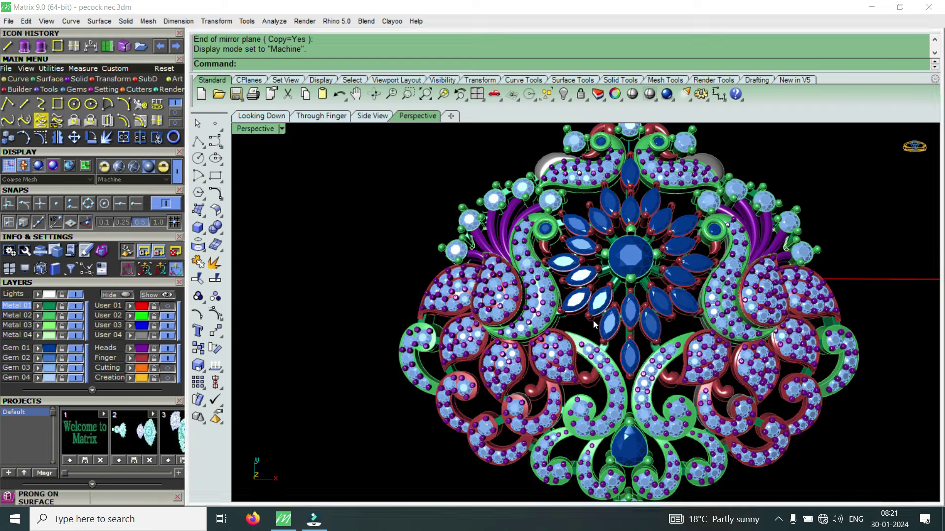
Orbit and zoom to inspect the pendant obliquely, side-on, and nearly top-down.
{"action": "right_click_drag", "start_coordinate": [601, 326], "coordinate": [757, 186]}
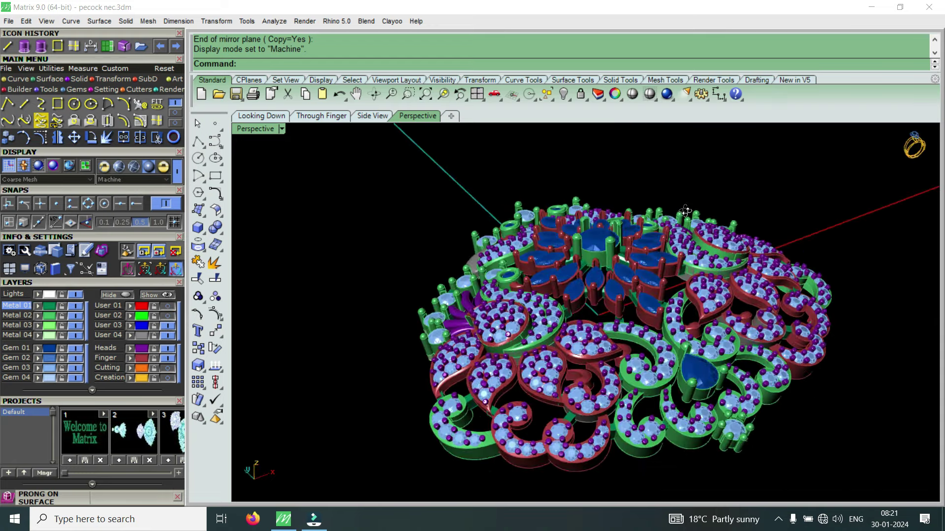
{"action": "right_click_drag", "start_coordinate": [757, 185], "coordinate": [703, 264]}
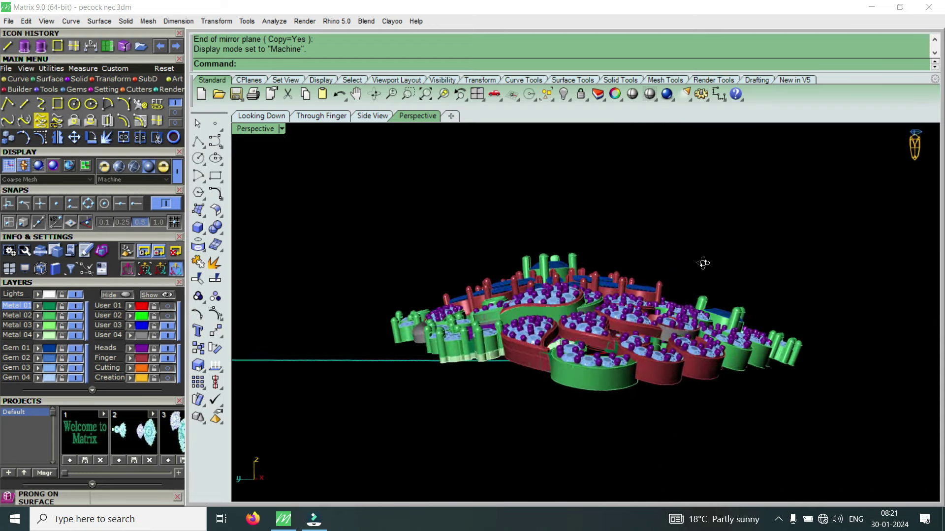
{"action": "scroll", "coordinate": [582, 289], "scroll_direction": "up", "scroll_amount": 2}
{"action": "scroll", "coordinate": [582, 290], "scroll_direction": "up", "scroll_amount": 2}
{"action": "scroll", "coordinate": [615, 278], "scroll_direction": "up", "scroll_amount": 2}
{"action": "scroll", "coordinate": [649, 266], "scroll_direction": "up", "scroll_amount": 2}
{"action": "scroll", "coordinate": [718, 244], "scroll_direction": "up", "scroll_amount": 2}
{"action": "right_click_drag", "start_coordinate": [718, 244], "coordinate": [550, 362]}
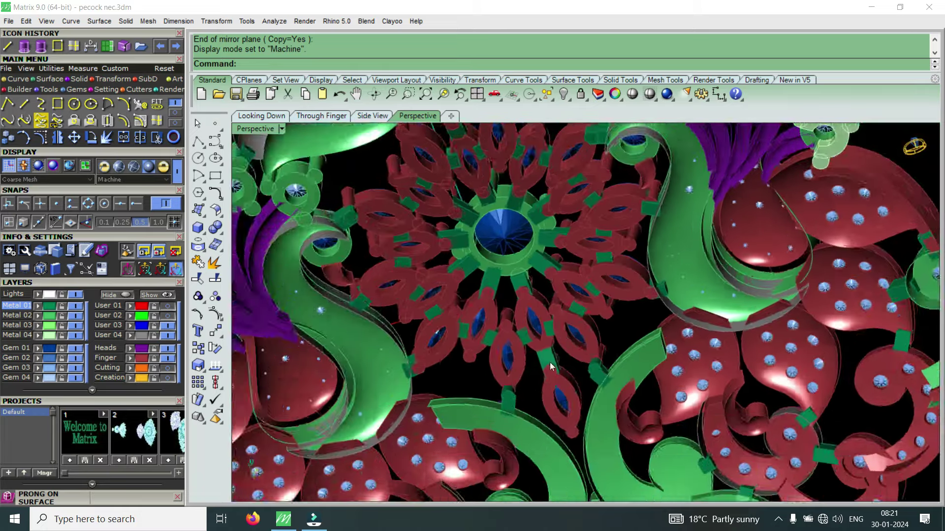
{"action": "scroll", "coordinate": [550, 362], "scroll_direction": "up", "scroll_amount": 1}
{"action": "scroll", "coordinate": [561, 345], "scroll_direction": "up", "scroll_amount": 2}
{"action": "scroll", "coordinate": [571, 330], "scroll_direction": "up", "scroll_amount": 1}
{"action": "scroll", "coordinate": [581, 319], "scroll_direction": "up", "scroll_amount": 1}
{"action": "scroll", "coordinate": [582, 318], "scroll_direction": "down", "scroll_amount": 2}
Orbit through low side, elevated, and top-down views of the finished symmetric pendant.
{"action": "mouse_move", "coordinate": [582, 319]}
{"action": "right_mouse_down"}
{"action": "mouse_move", "coordinate": [593, 324]}
{"action": "mouse_move", "coordinate": [538, 337]}
{"action": "right_mouse_up"}
{"action": "scroll", "coordinate": [537, 336], "scroll_direction": "down", "scroll_amount": 3}
{"action": "mouse_move", "coordinate": [583, 303]}
{"action": "right_mouse_down"}
{"action": "mouse_move", "coordinate": [644, 279]}
{"action": "mouse_move", "coordinate": [514, 253]}
{"action": "mouse_move", "coordinate": [593, 346]}
{"action": "mouse_move", "coordinate": [566, 308]}
{"action": "right_mouse_up"}
{"action": "scroll", "coordinate": [593, 346], "scroll_direction": "up", "scroll_amount": 3}
{"action": "scroll", "coordinate": [592, 346], "scroll_direction": "down", "scroll_amount": 3}
{"action": "scroll", "coordinate": [553, 339], "scroll_direction": "down", "scroll_amount": 2}
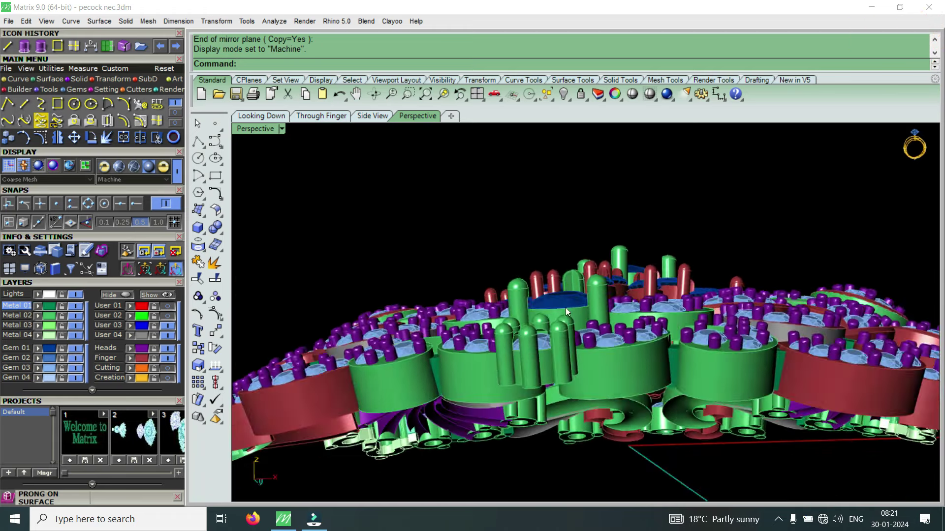
{"action": "right_click_drag", "start_coordinate": [649, 321], "coordinate": [596, 385]}
{"action": "scroll", "coordinate": [639, 338], "scroll_direction": "down", "scroll_amount": 2}
{"action": "scroll", "coordinate": [635, 368], "scroll_direction": "up", "scroll_amount": 2}
{"action": "scroll", "coordinate": [595, 386], "scroll_direction": "down", "scroll_amount": 2}
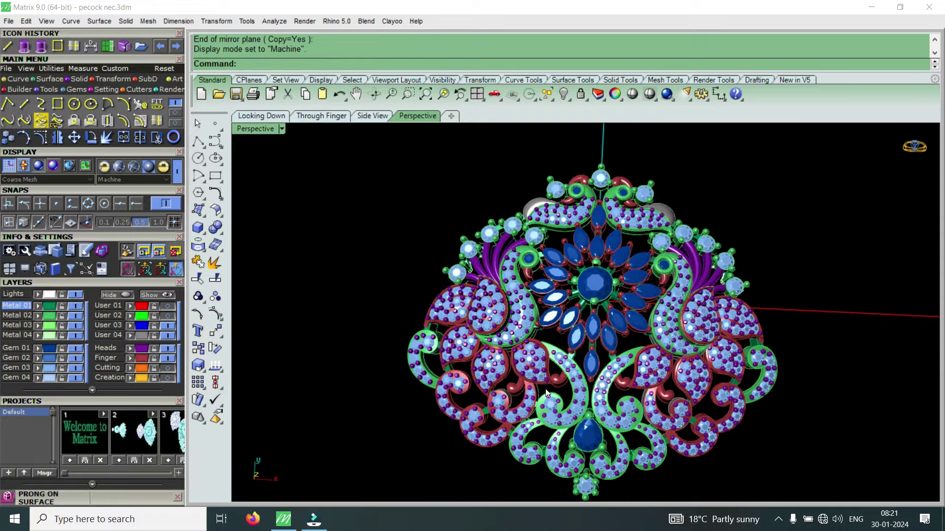